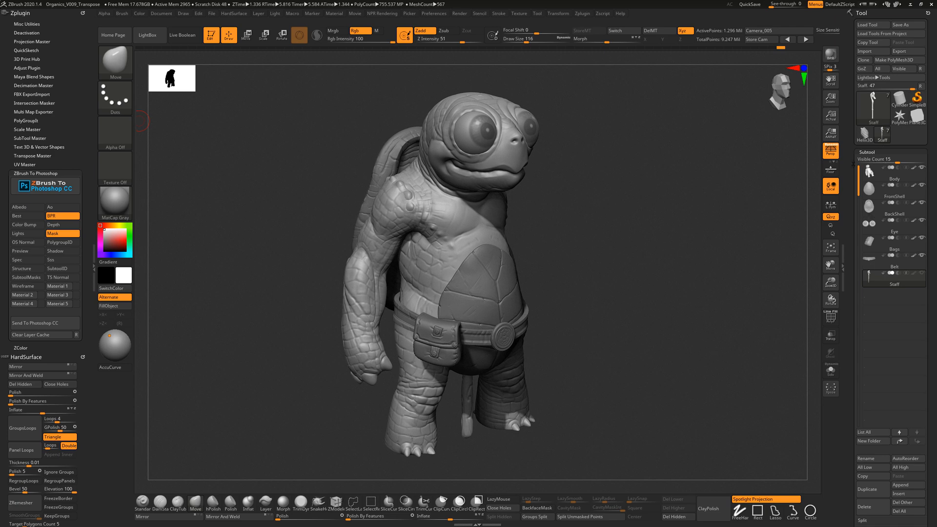
Step: Review the turtle character's subtools, previewing the body, shells, eyes, bags, belt and staff
mouse_move(858, 174)
left_mouse_down()
mouse_move(857, 188)
mouse_move(850, 157)
left_mouse_up()
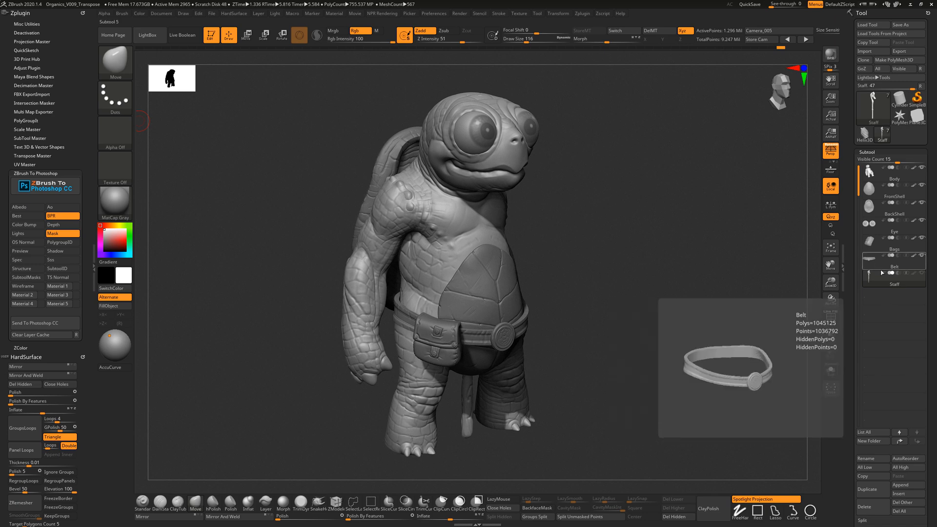
mouse_move(873, 283)
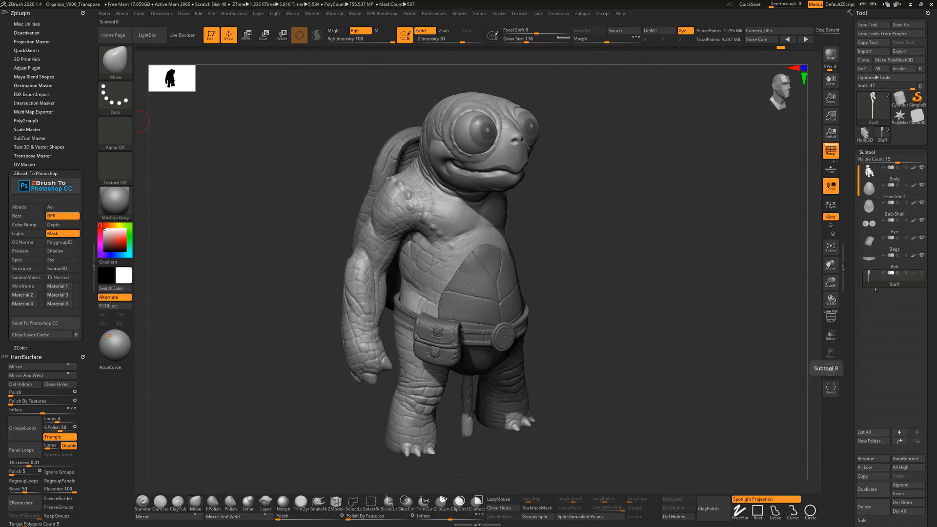
mouse_move(869, 172)
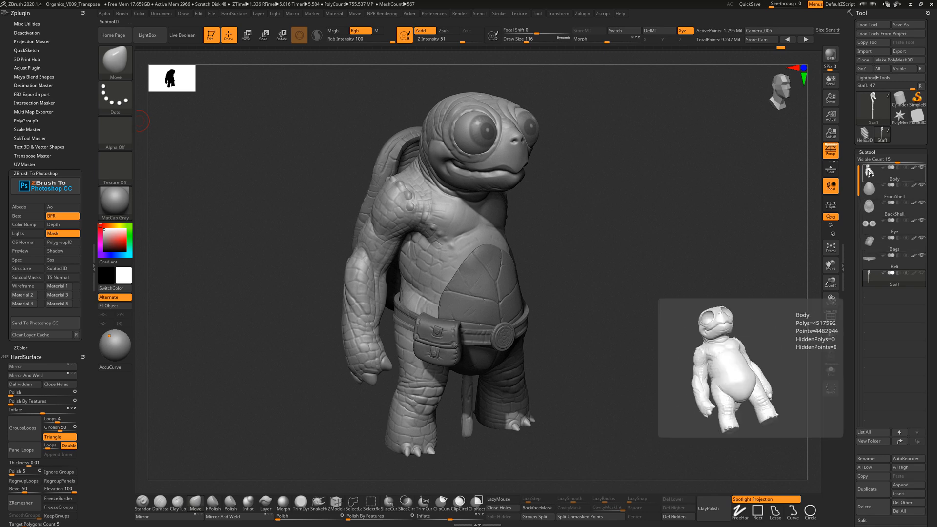
mouse_move(870, 191)
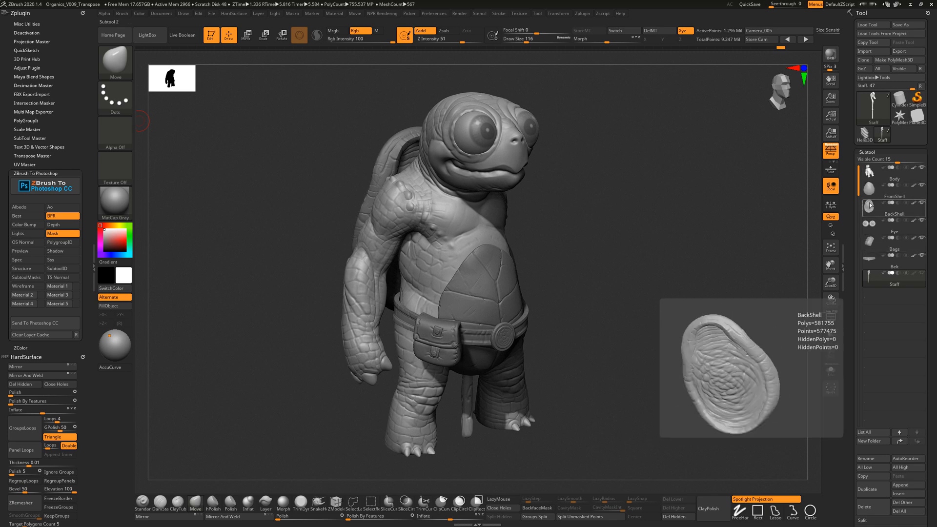
mouse_move(870, 229)
mouse_move(868, 247)
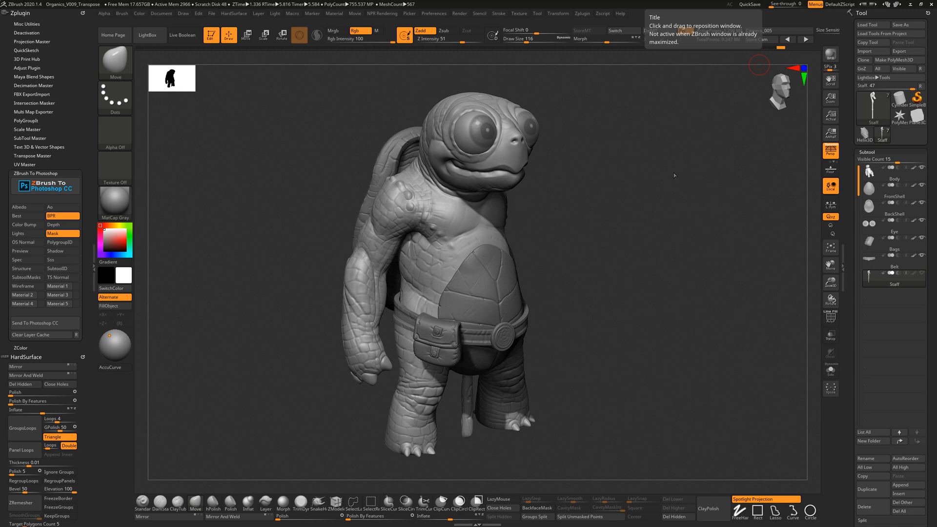
left_click_drag(659, 253, 813, 284)
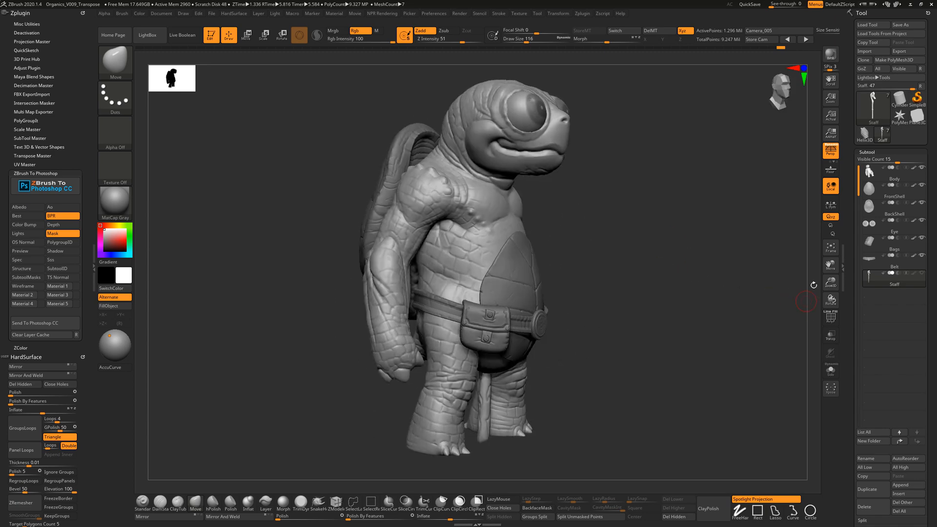
Step: Select the Body subtool and inspect its mesh density with the polyframe display
left_click(868, 174)
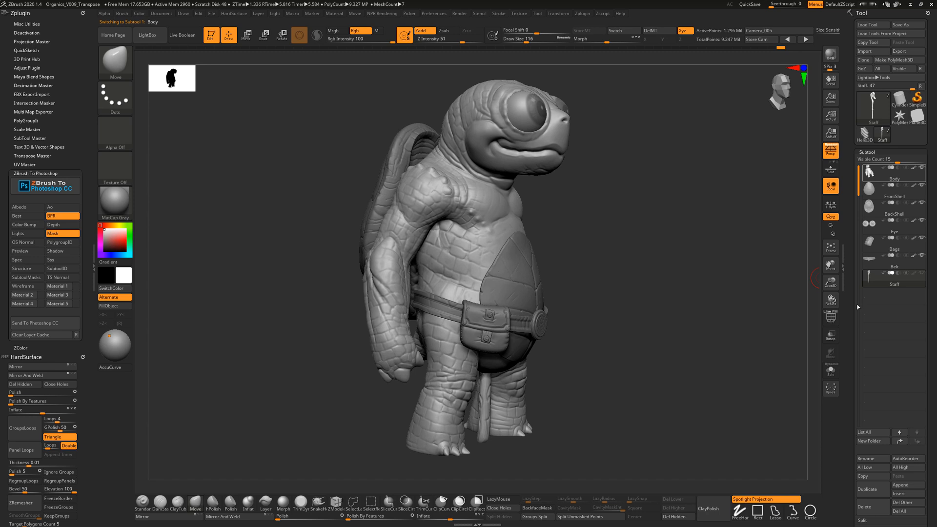
left_click(831, 318)
left_click_drag(675, 293, 688, 308)
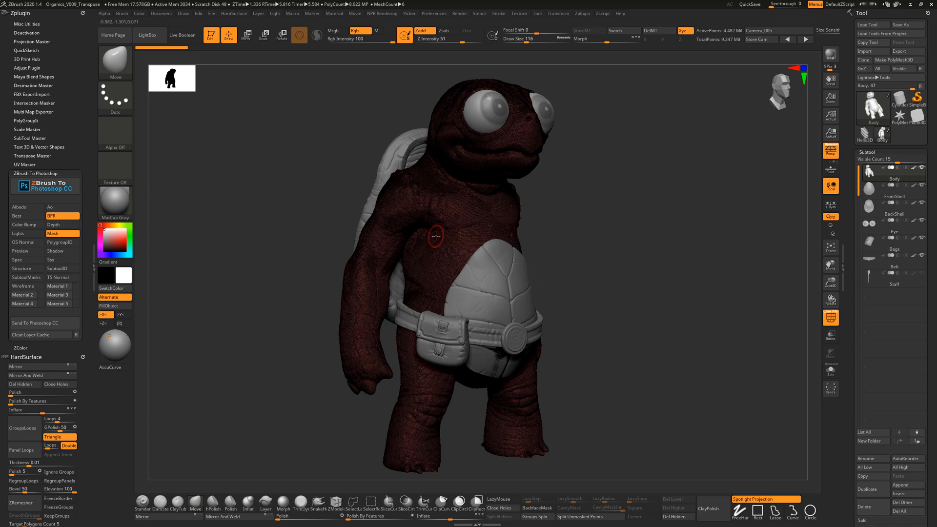
left_click(829, 318)
Step: Hide all subtools except Body so that only the body is displayed
mouse_move(878, 198)
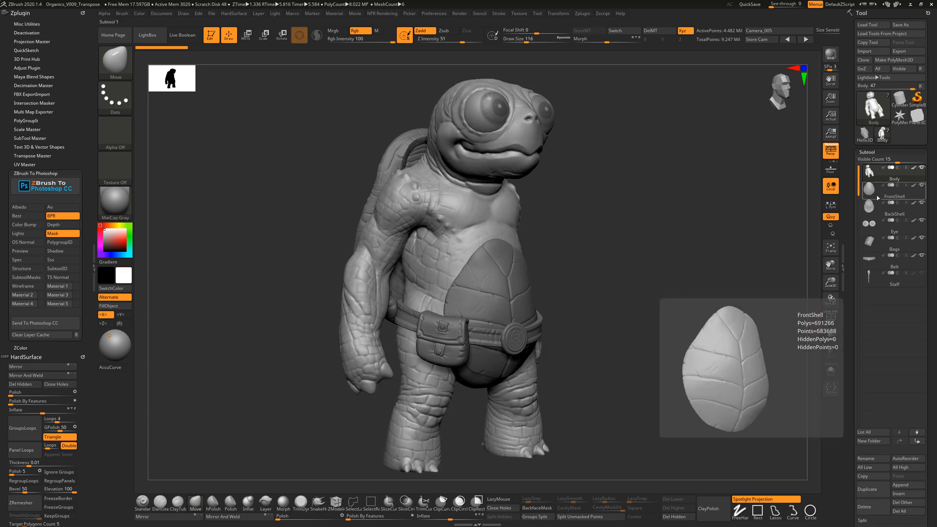
left_click(921, 168)
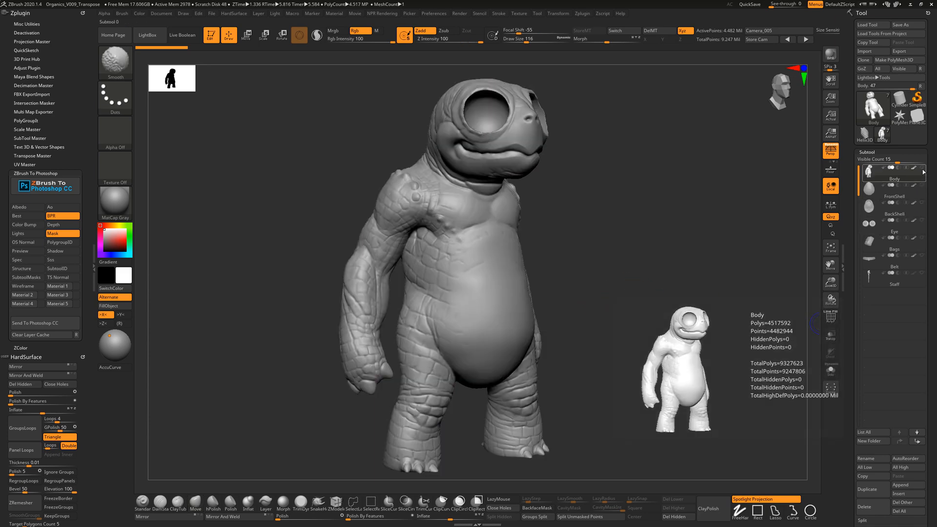
mouse_move(709, 277)
left_mouse_down()
mouse_move(720, 280)
mouse_move(693, 279)
mouse_move(696, 290)
left_mouse_up()
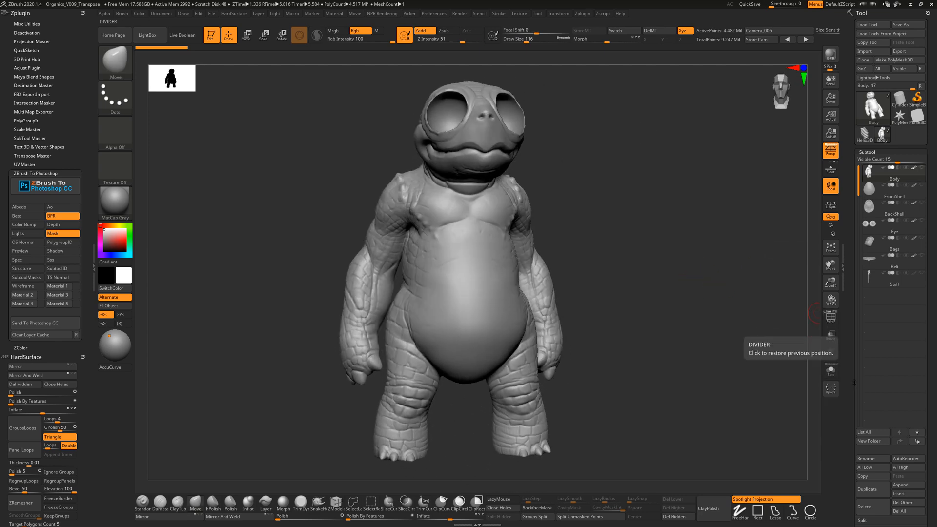
Step: Duplicate the Body subtool and rename the copy BodySubD
left_click(867, 492)
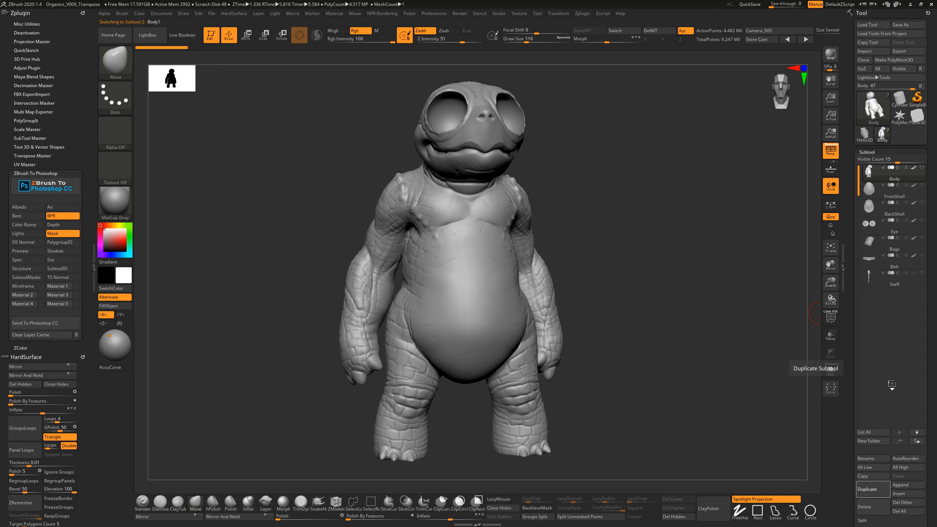
left_click(881, 458)
key("Right")
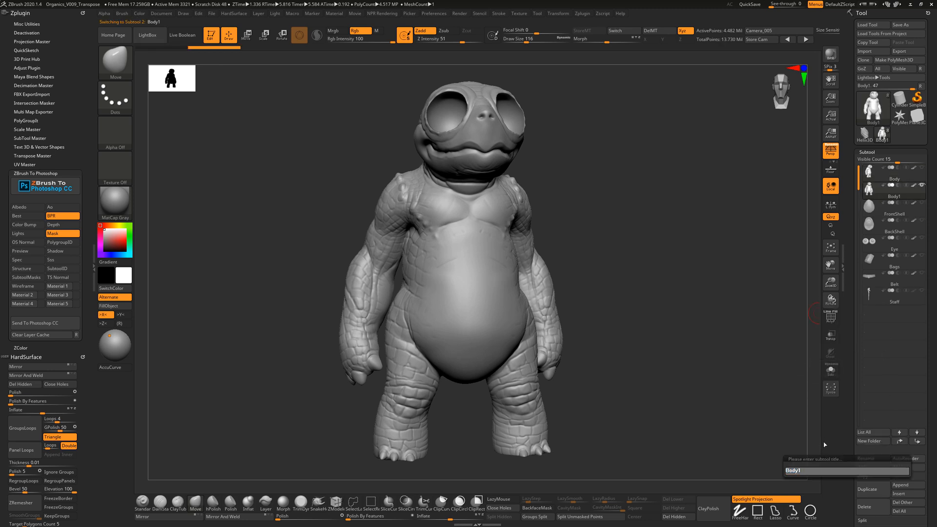
key("BackSpace")
type("SubD")
key("Return")
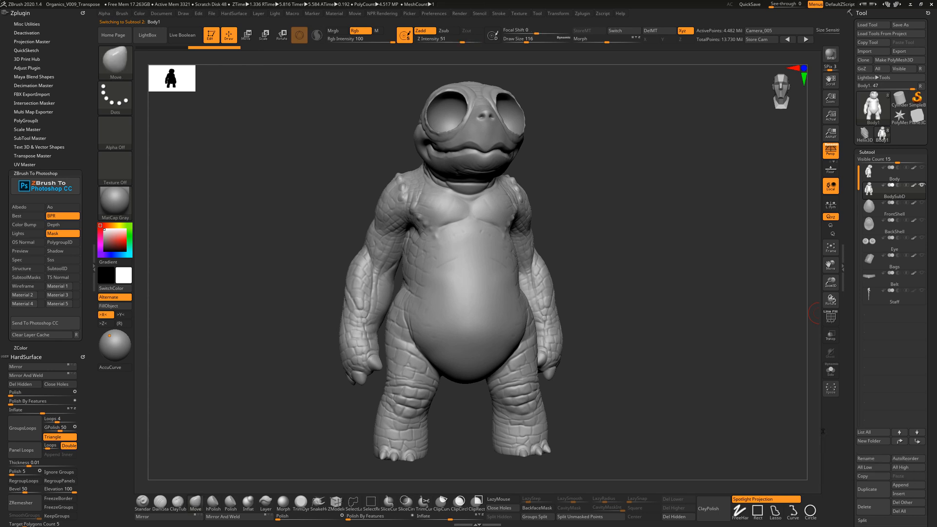
left_click_drag(742, 327, 724, 322)
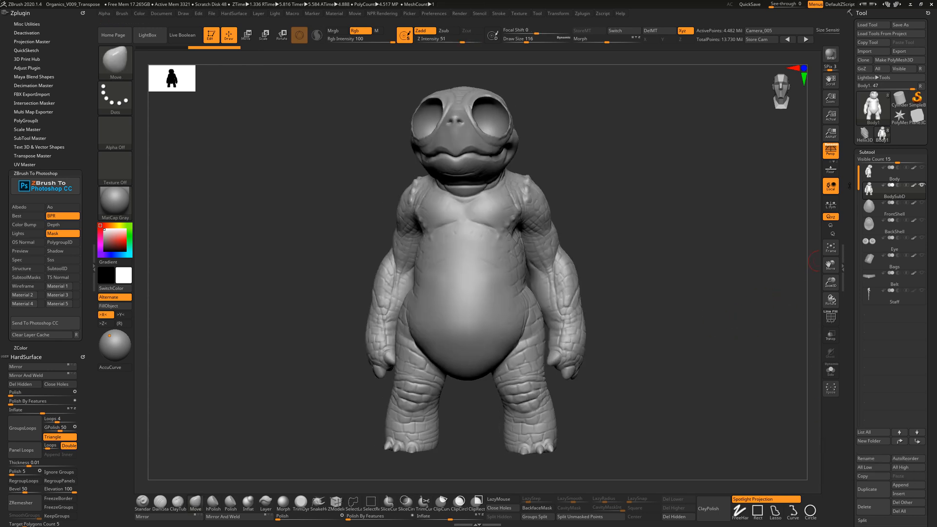
mouse_move(868, 173)
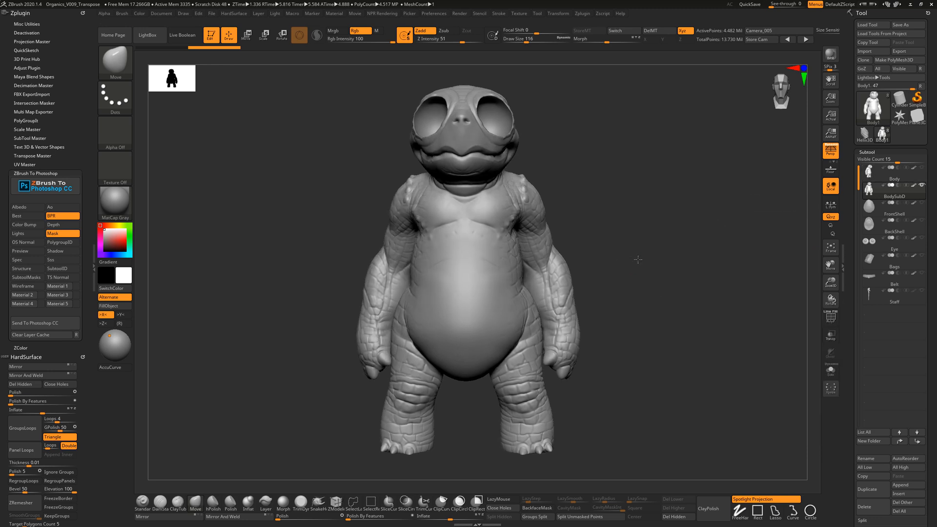
left_click_drag(638, 261, 456, 253)
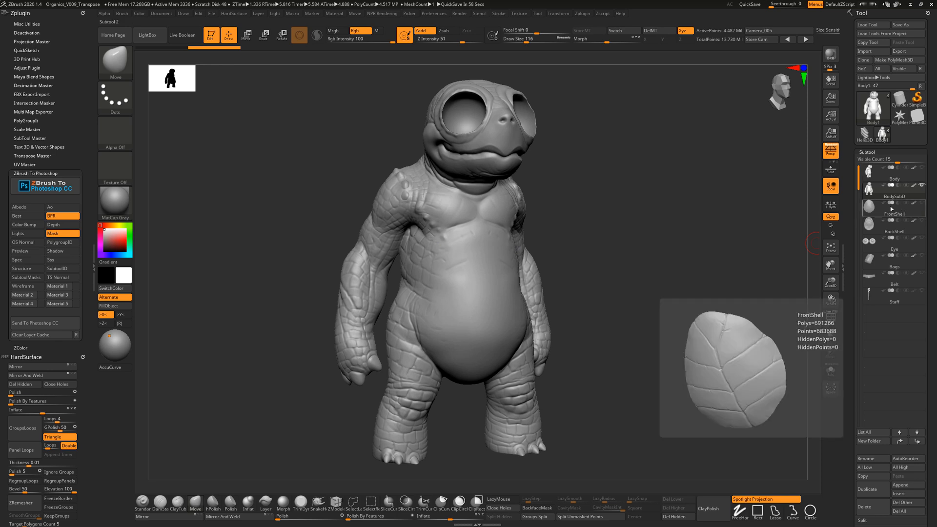
Step: Set the ZRemesher target polygon count to 20 for the BodySubD subtool
left_click_drag(853, 391, 852, 286)
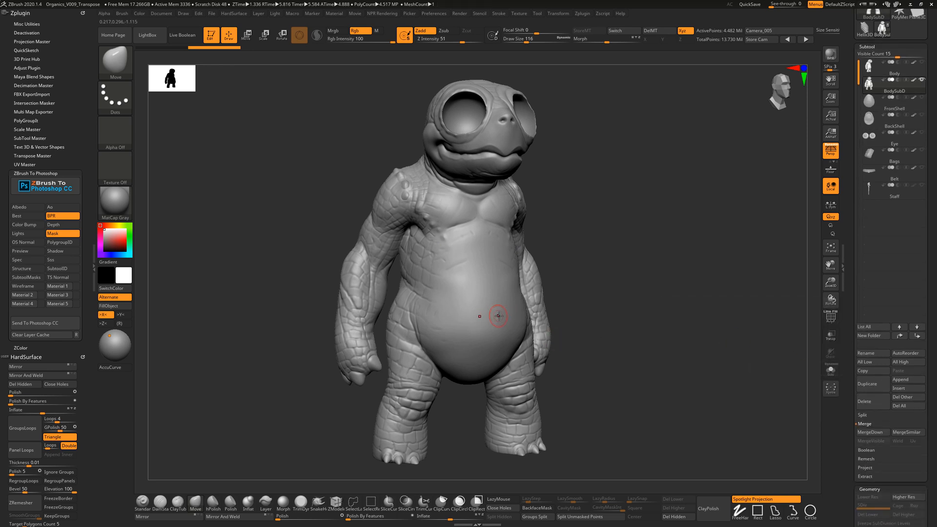
mouse_move(595, 308)
left_mouse_down()
mouse_move(585, 312)
mouse_move(667, 324)
mouse_move(667, 346)
left_mouse_up()
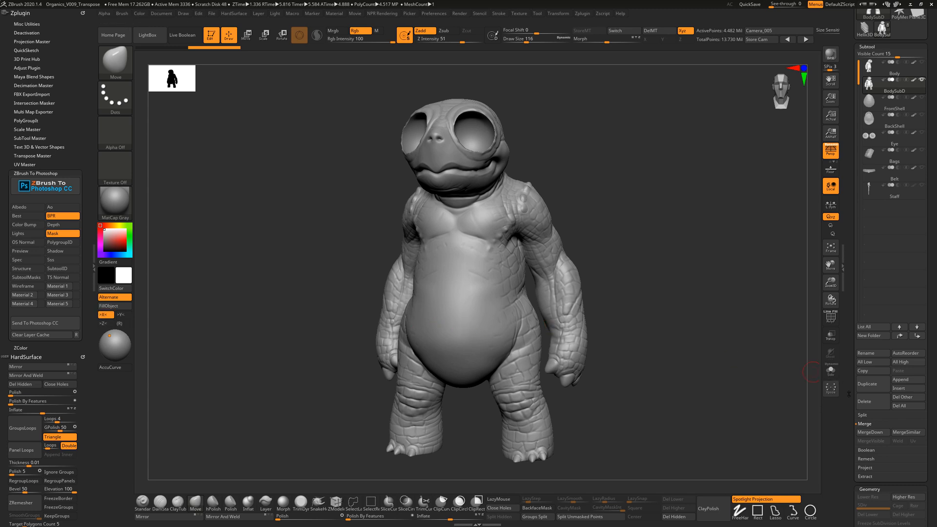
scroll(849, 394, "down", 3)
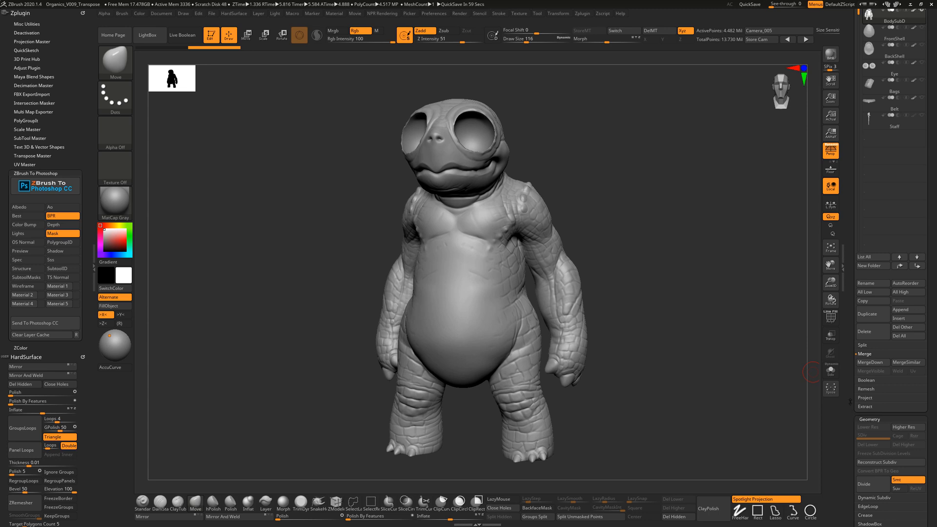
scroll(849, 401, "down", 7)
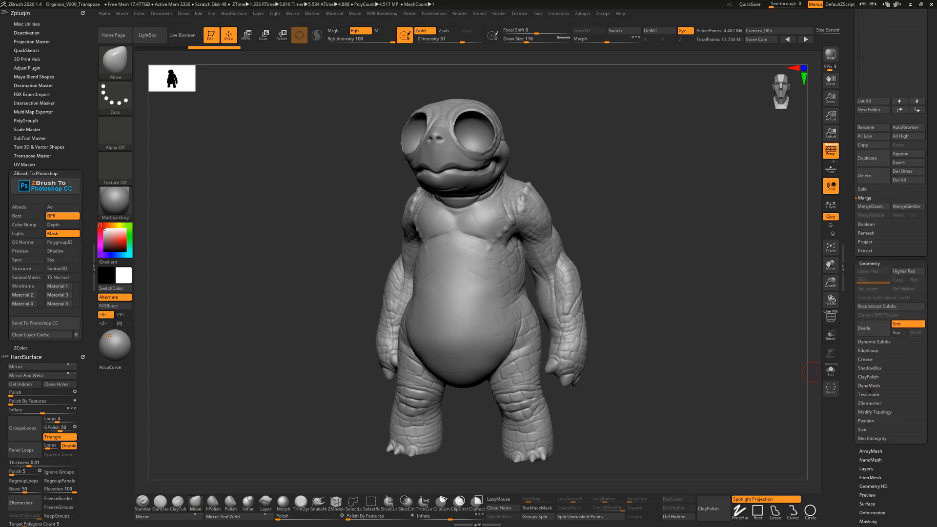
left_click(870, 403)
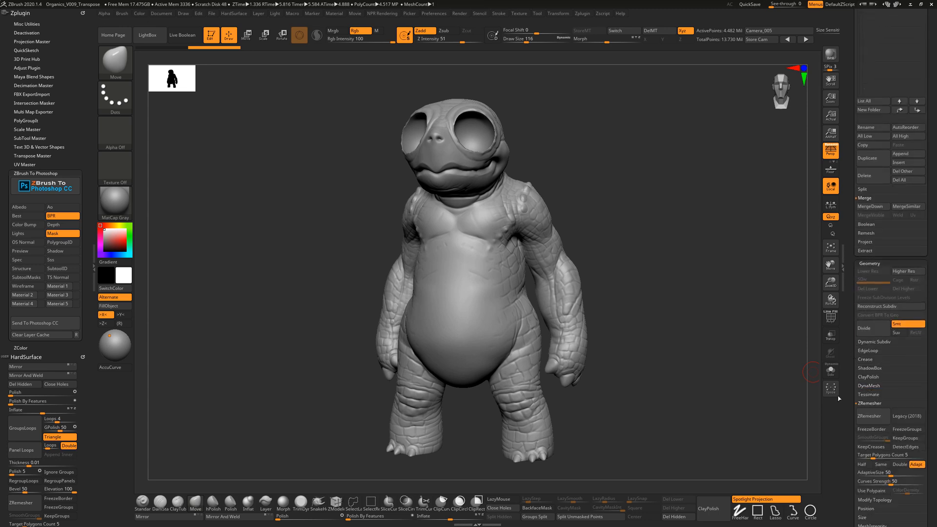
scroll(839, 399, "down", 6)
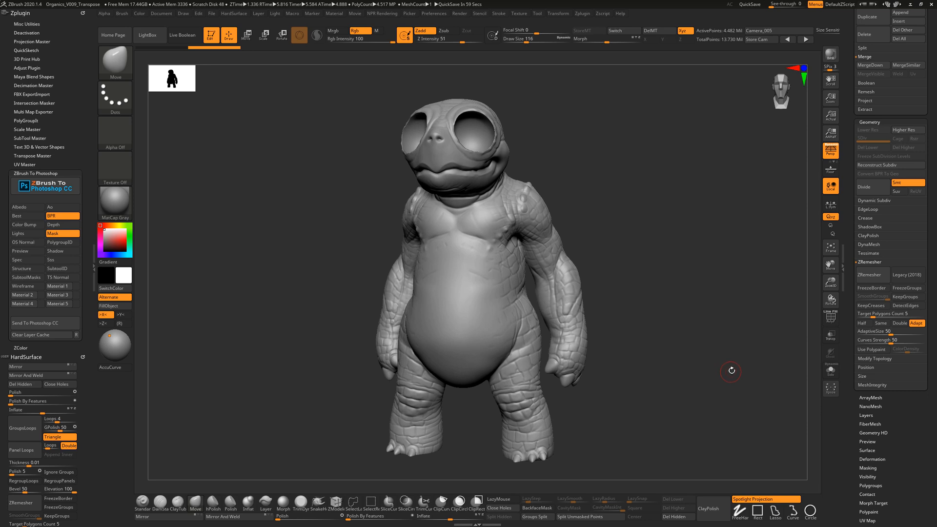
left_click_drag(732, 370, 777, 361)
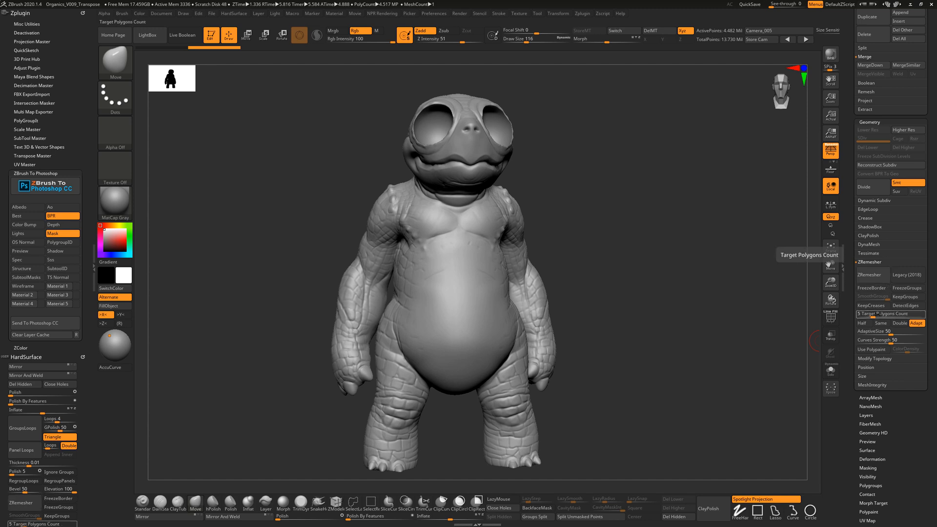
left_click(878, 315)
mouse_move(640, 241)
left_mouse_down()
mouse_move(659, 242)
mouse_move(649, 243)
mouse_move(657, 254)
mouse_move(634, 254)
mouse_move(664, 255)
mouse_move(635, 252)
left_mouse_up()
left_click(892, 314)
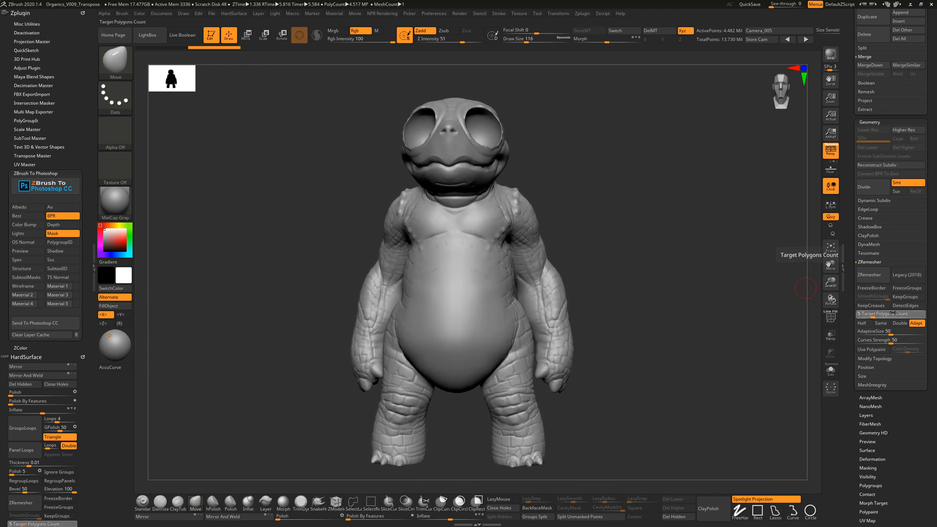
type("20")
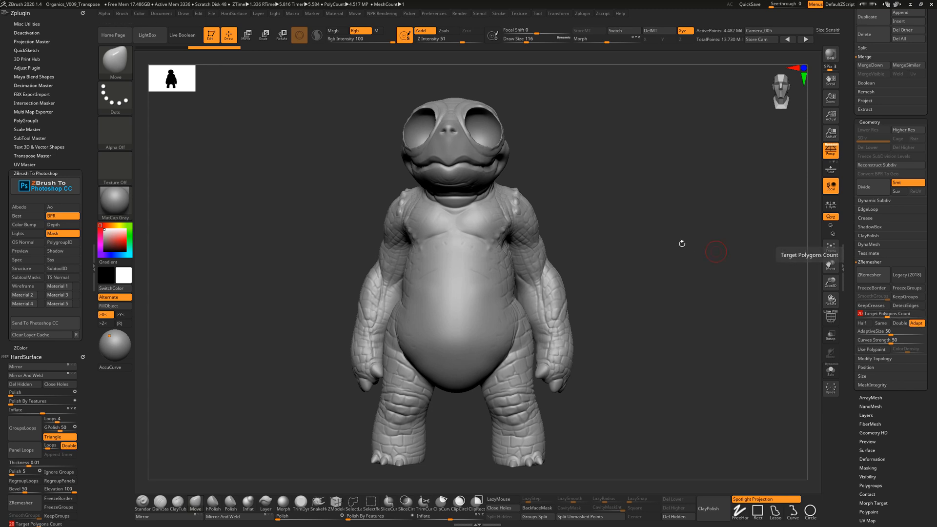
Step: Remesh the BodySubD subtool with ZRemesher, leaving the Keep Groups option off
left_click_drag(689, 248, 647, 231)
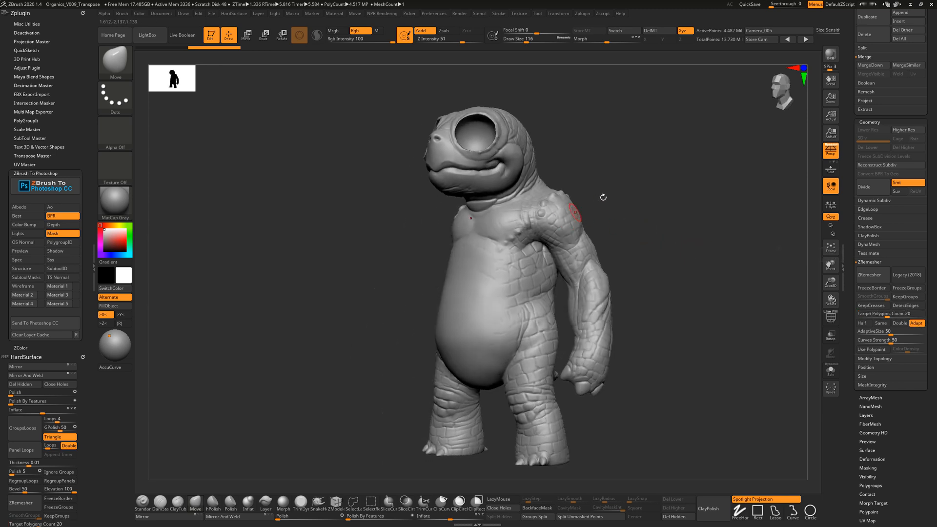
left_click_drag(574, 215, 620, 203)
left_click_drag(696, 258, 715, 265)
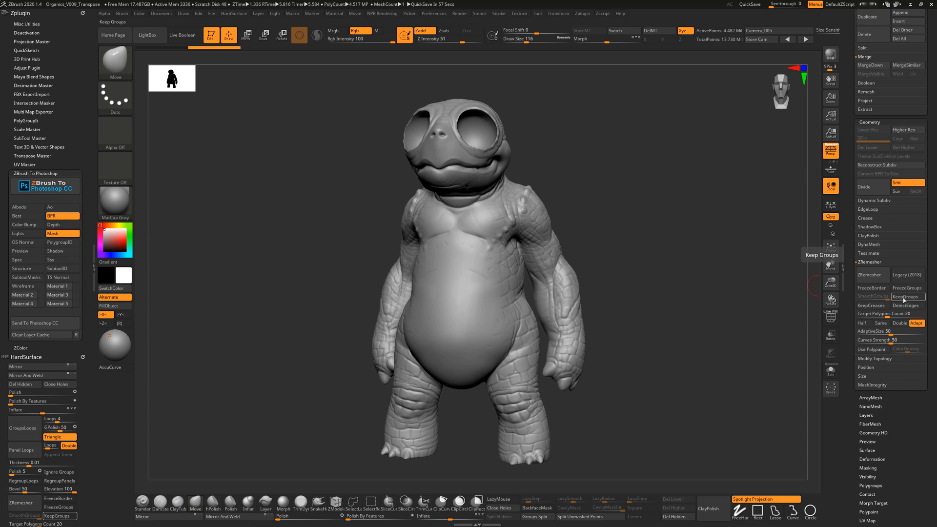
left_click(878, 276)
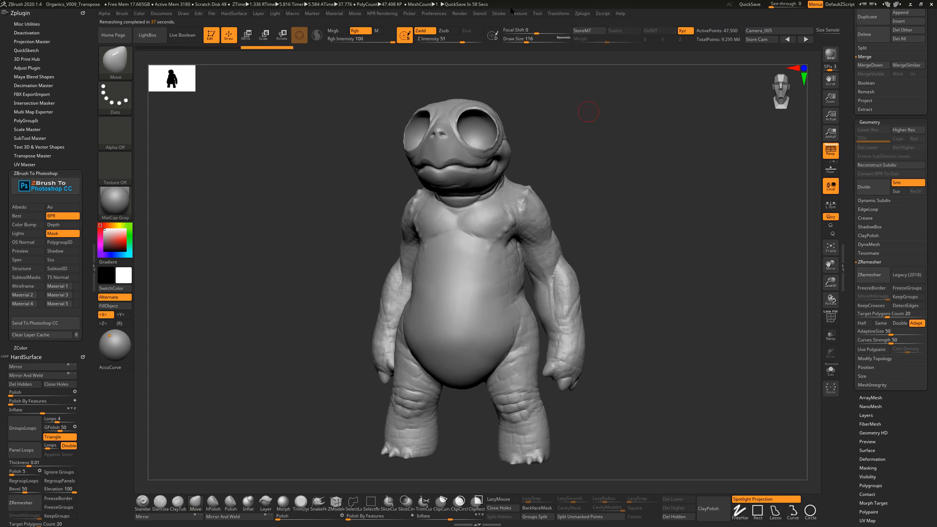
Step: Turn on the polyframe display and examine the remeshed body's topology around the shoulder, head and whole figure
left_click_drag(606, 215, 806, 322)
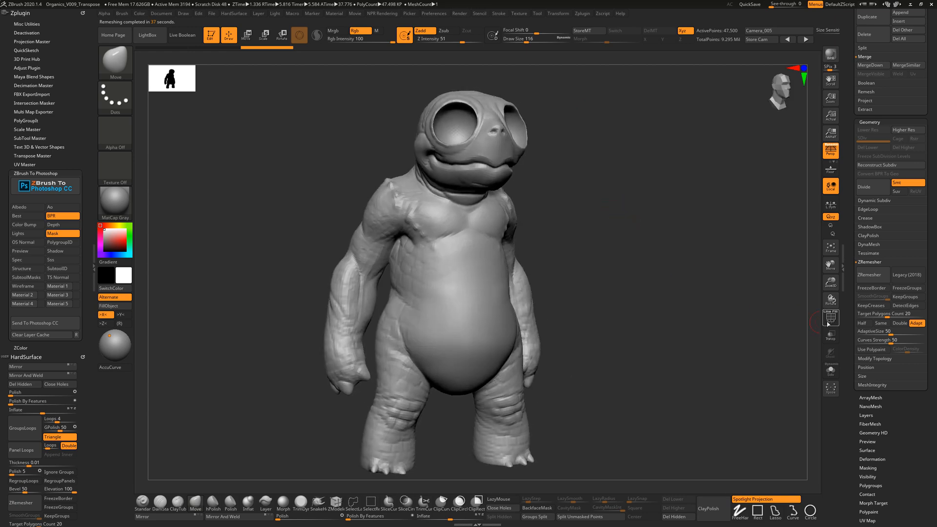
left_click(829, 320)
left_click(829, 321)
left_click(829, 322)
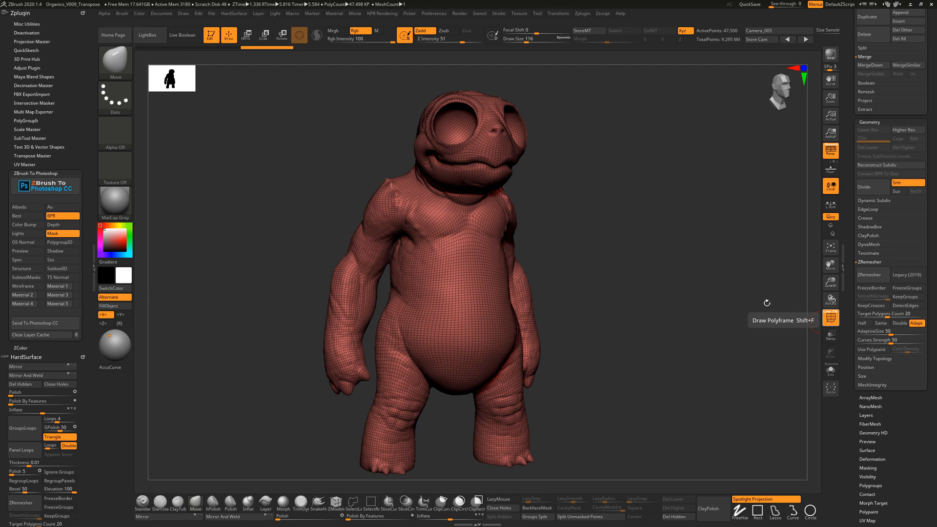
left_click_drag(766, 302, 665, 292)
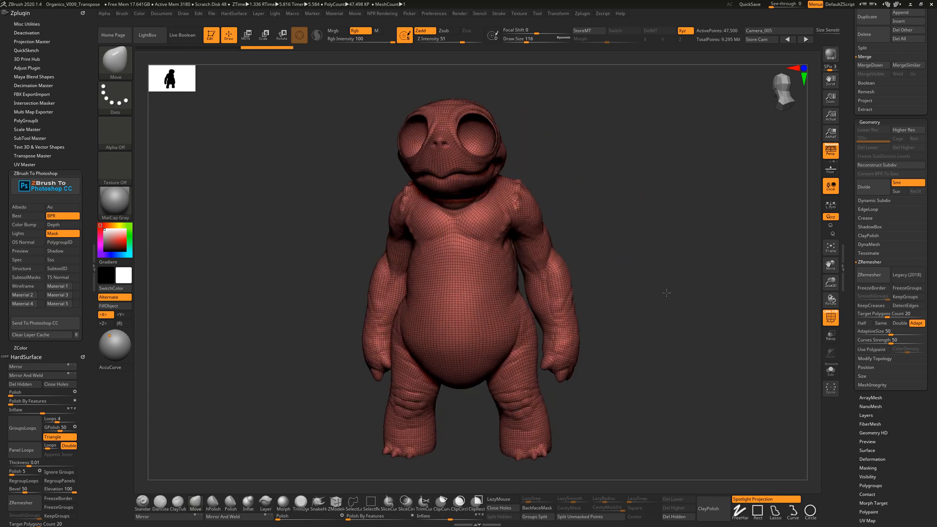
left_click_drag(633, 264, 673, 313)
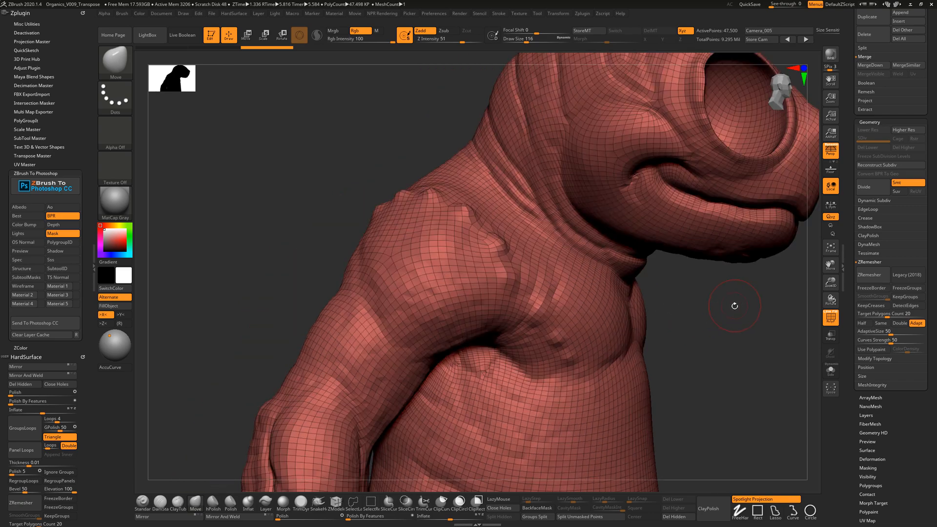
left_click_drag(734, 306, 717, 284)
mouse_move(759, 376)
left_mouse_down()
mouse_move(761, 395)
mouse_move(646, 365)
mouse_move(651, 384)
left_mouse_up()
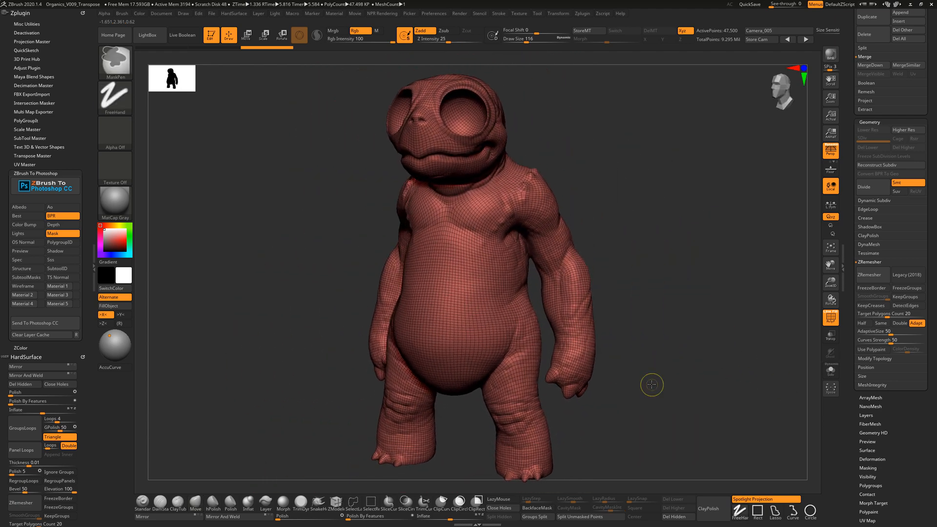
Step: Divide the remeshed body once to add subdivision level 2
key("d")
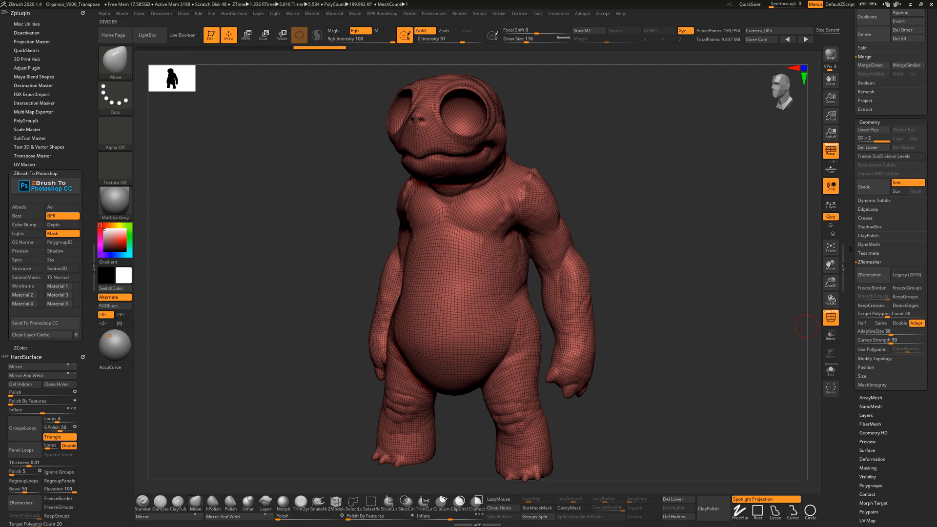
Step: Show the original Body subtool together with the remeshed BodySubD and compare how the two meshes overlap
left_click(831, 374)
scroll(887, 108, "up", 5)
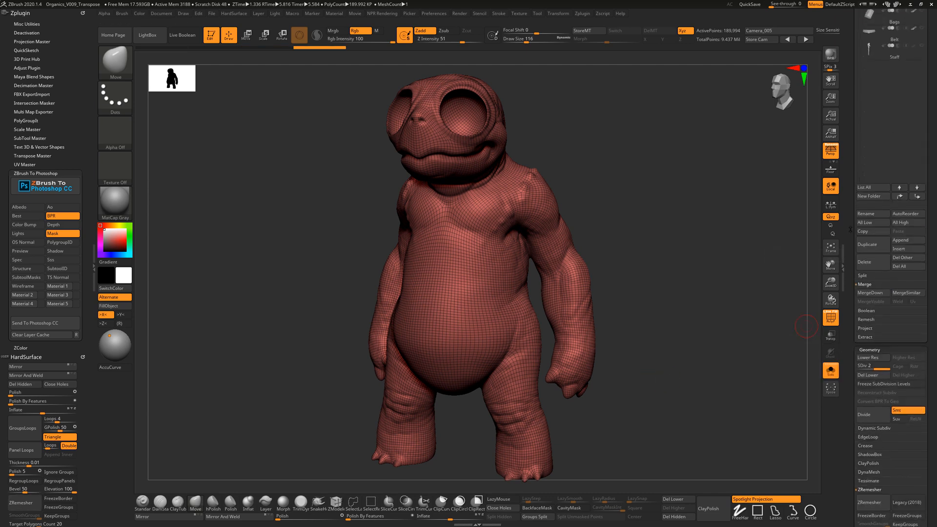
scroll(886, 107, "up", 4)
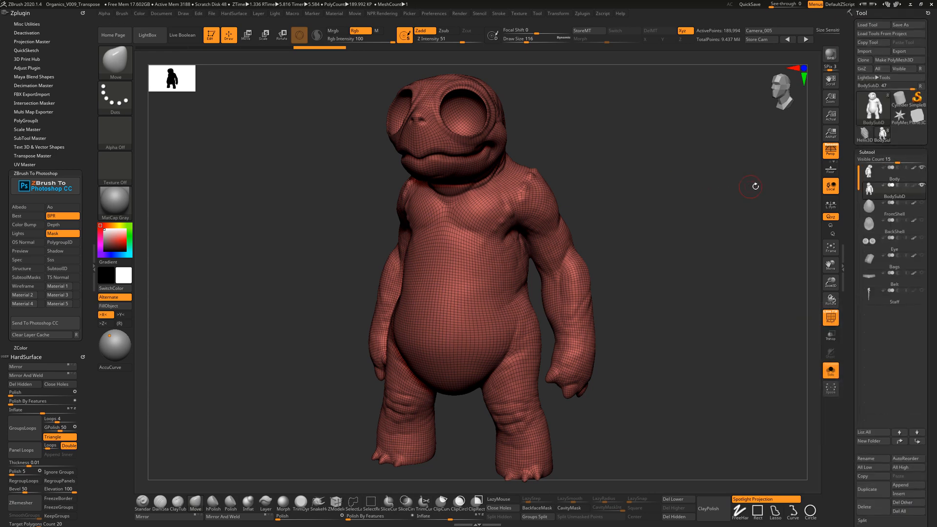
left_click(830, 370)
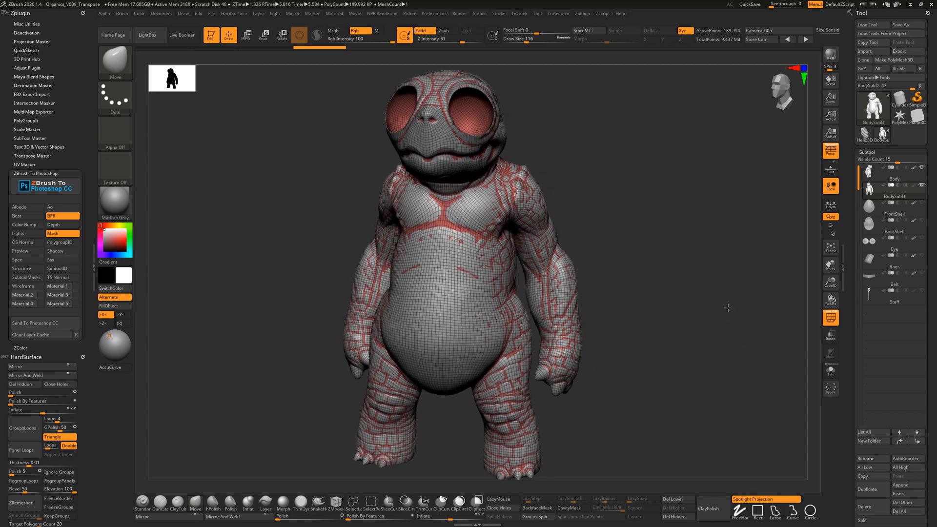
mouse_move(676, 253)
left_mouse_down()
mouse_move(668, 253)
mouse_move(677, 253)
left_mouse_up()
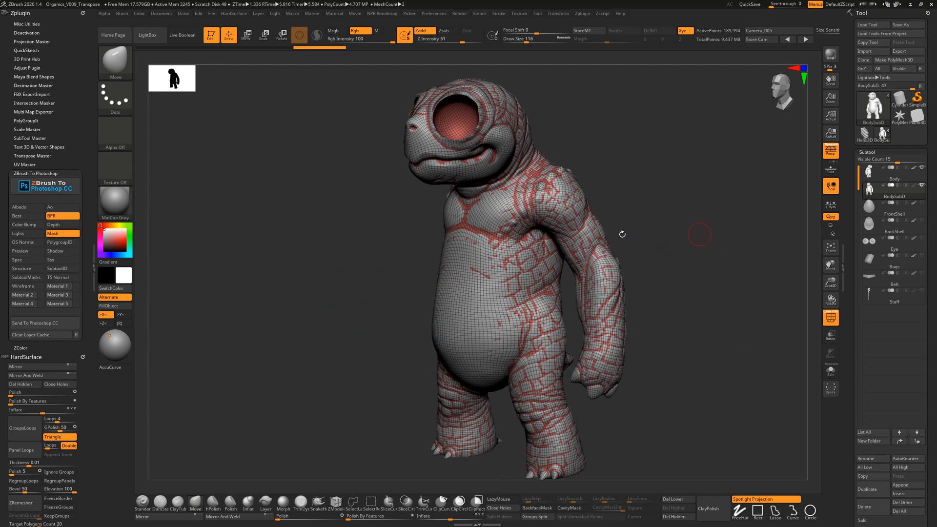
left_click_drag(681, 218, 662, 248)
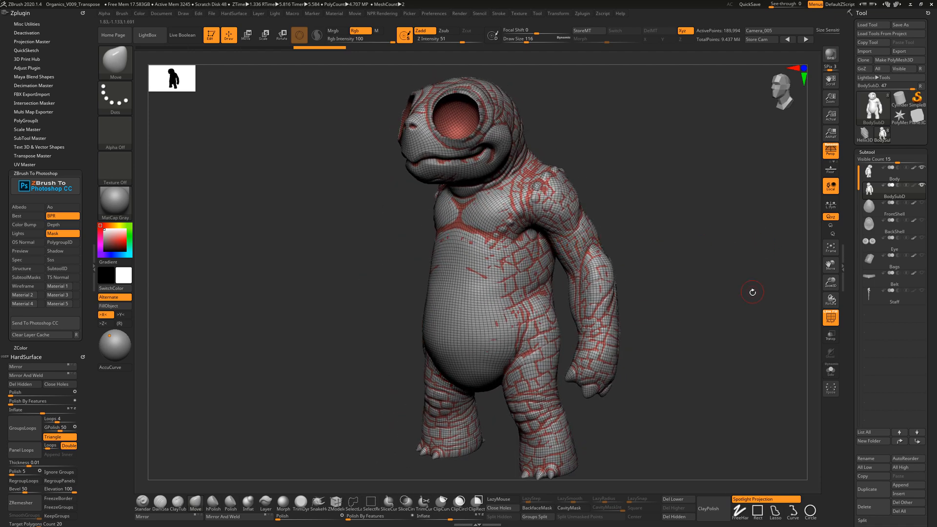
left_click_drag(748, 290, 799, 309)
Step: Project all detail from the original Body onto BodySubD at subdivision level 2, declining the polypaint transfer
scroll(852, 321, "down", 2)
scroll(852, 321, "down", 5)
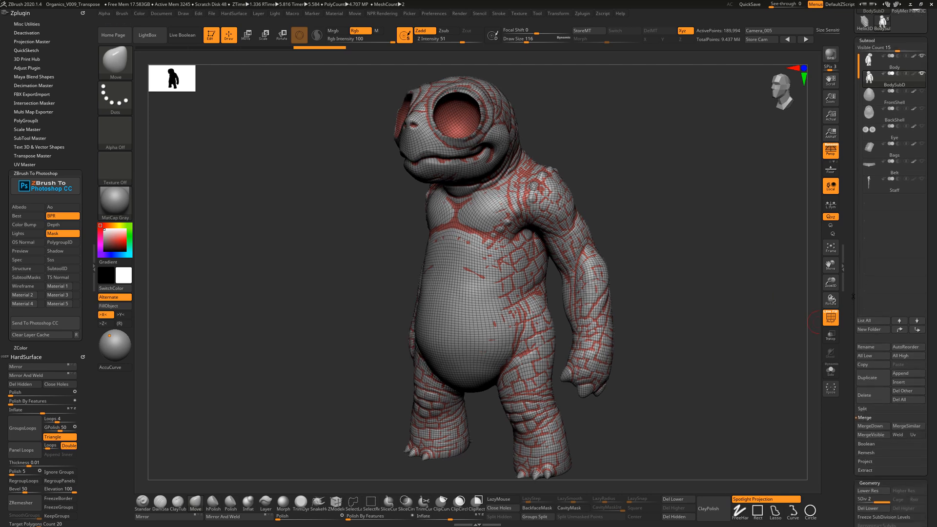
left_click(864, 378)
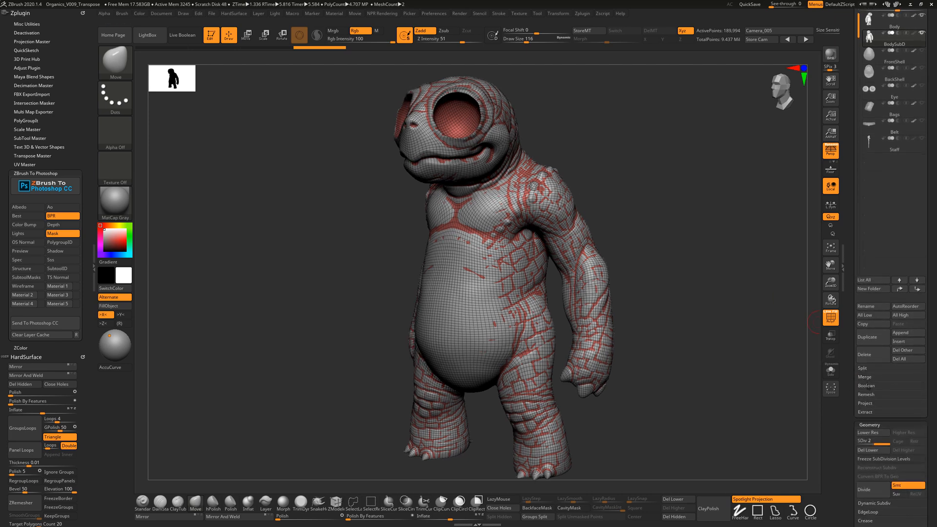
left_click(865, 403)
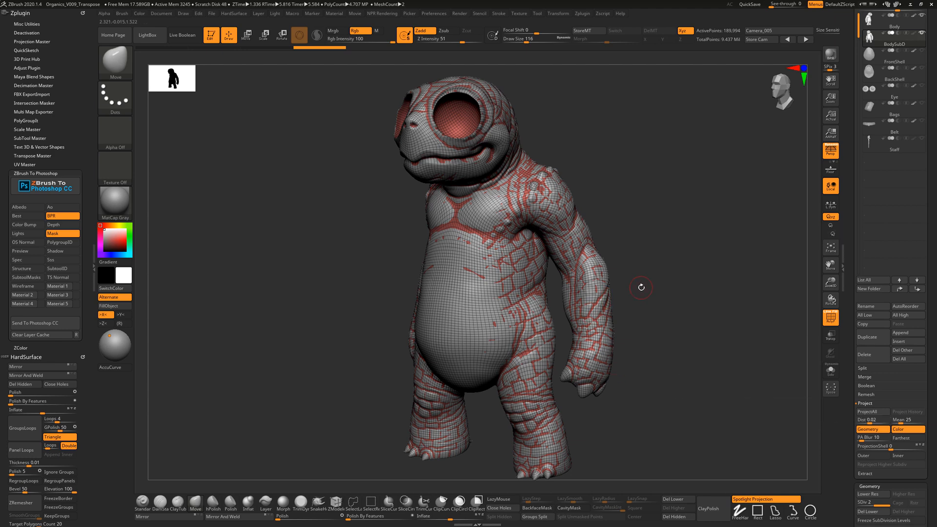
left_click_drag(640, 286, 573, 273)
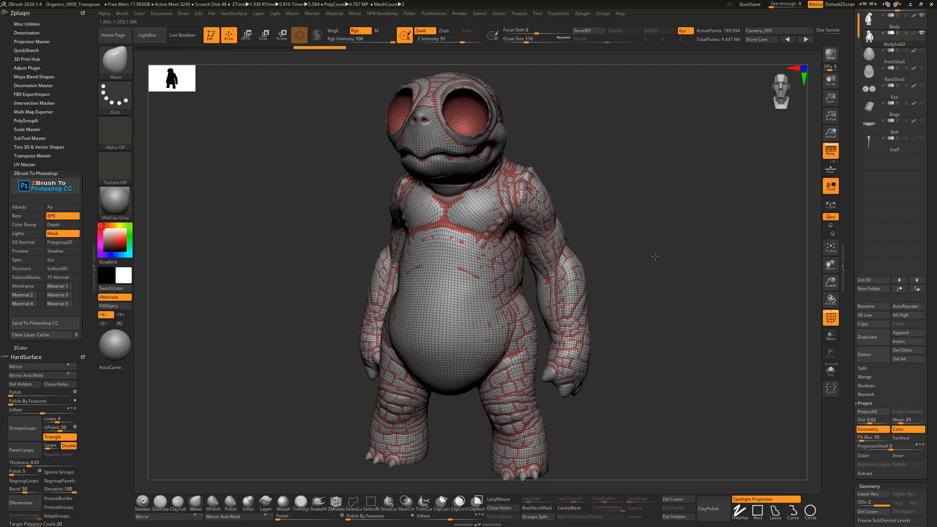
left_click_drag(655, 256, 665, 253)
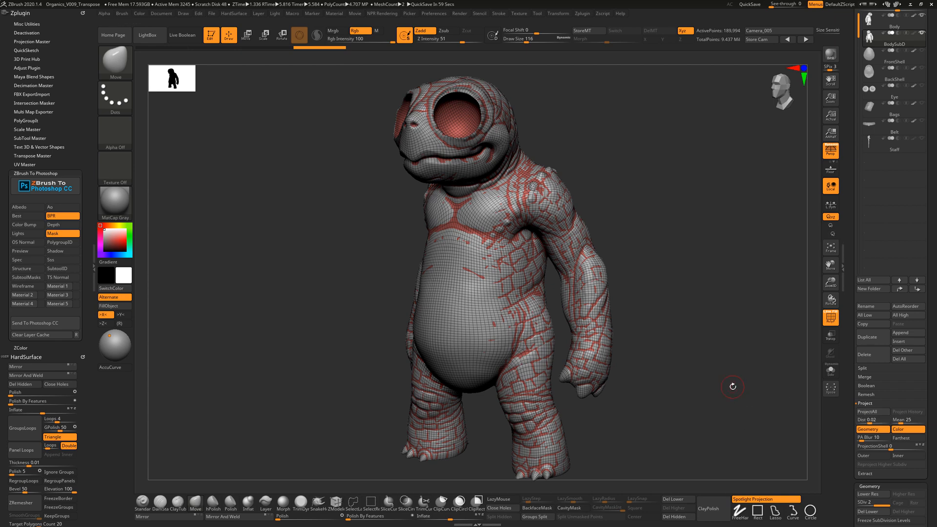
left_click_drag(730, 385, 741, 391)
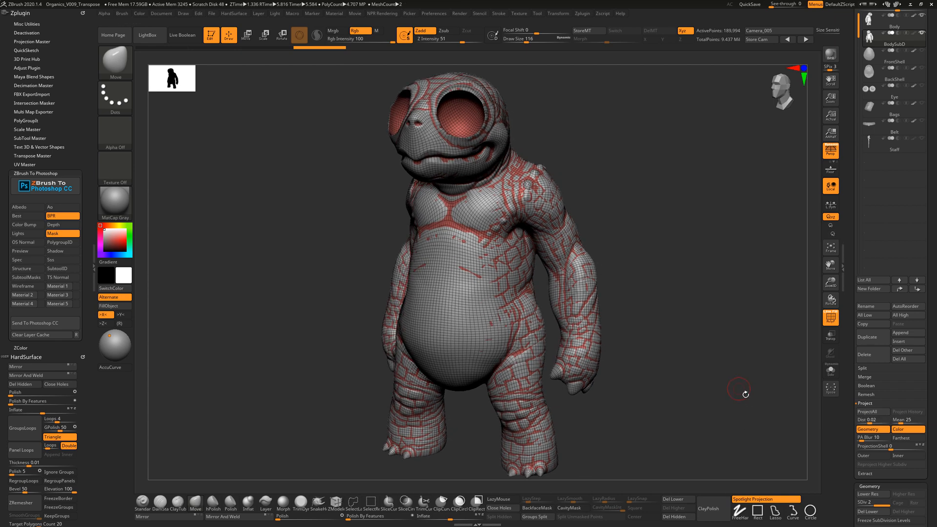
left_click(872, 412)
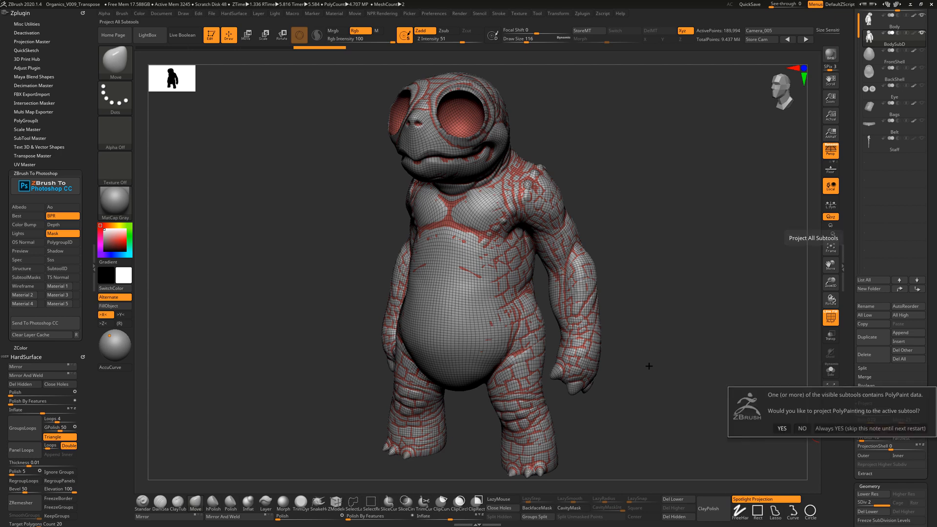
left_click(802, 428)
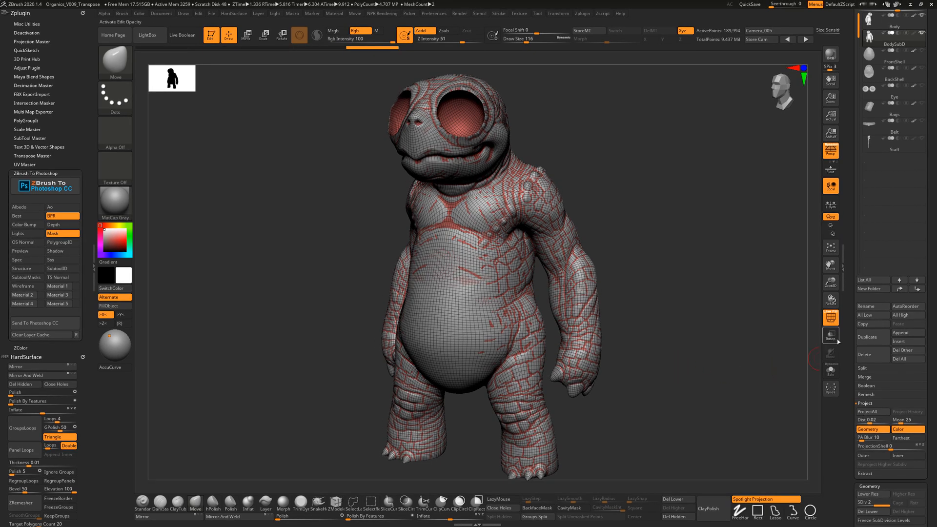
Step: Isolate BodySubD and examine the projected scale detail with the polyframe display off and on
left_click(830, 372)
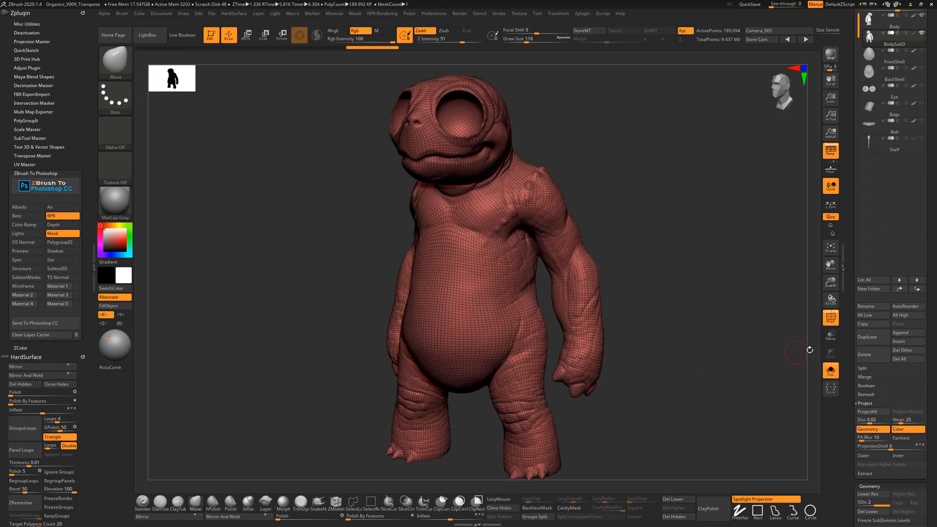
left_click(829, 320)
left_click_drag(740, 311, 711, 388)
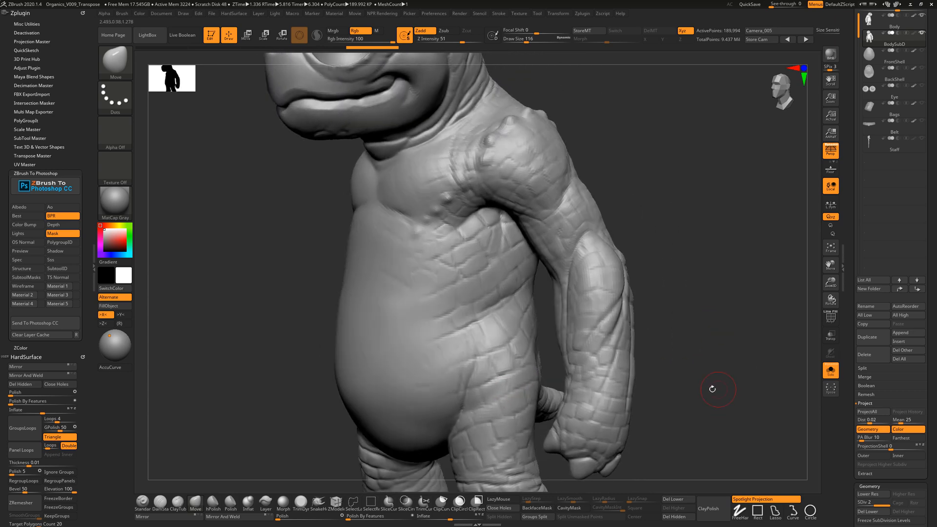
left_click(831, 317)
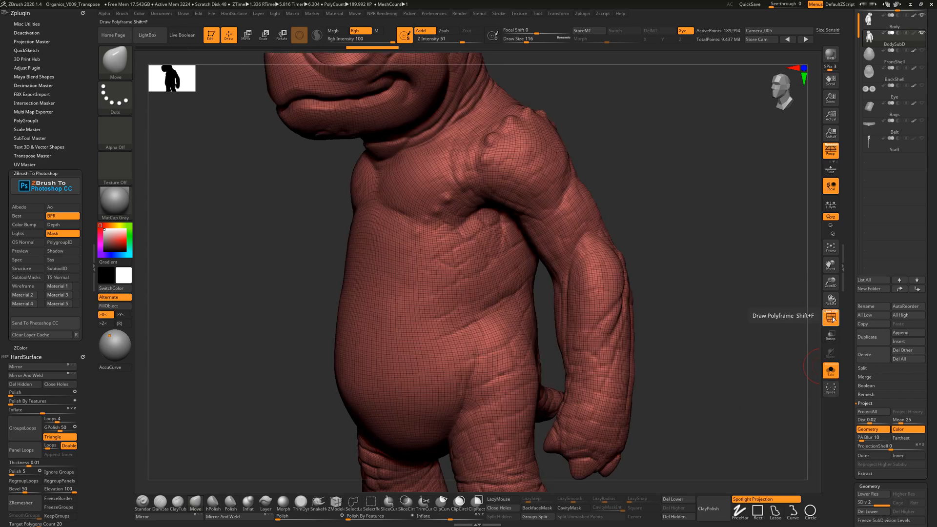
left_click_drag(712, 329, 714, 331)
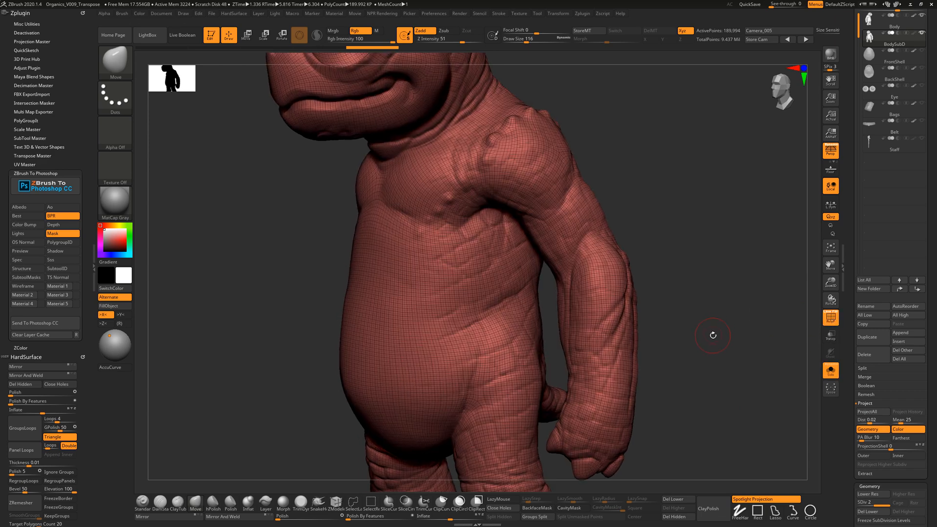
Step: Divide BodySubD to add subdivision level 3 and turn off the polyframe display
key("ctrl")
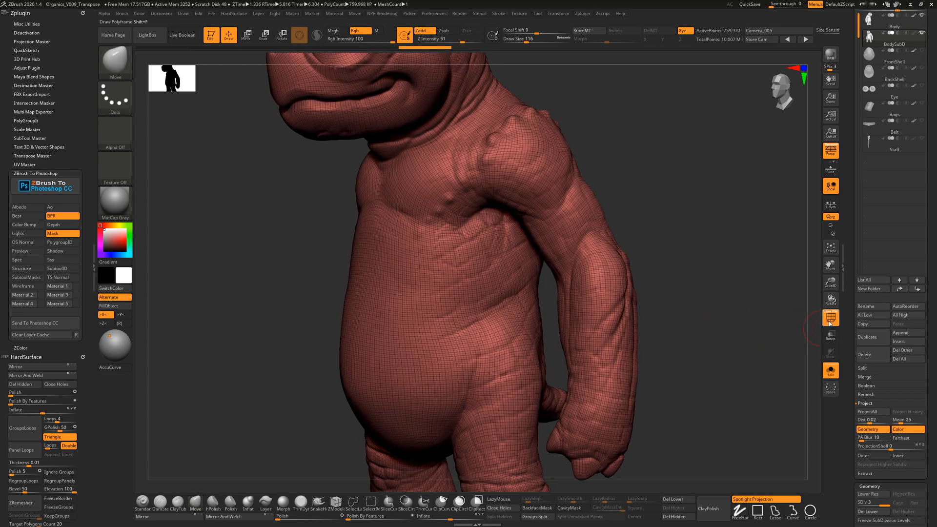
left_click(830, 318)
left_click(829, 323)
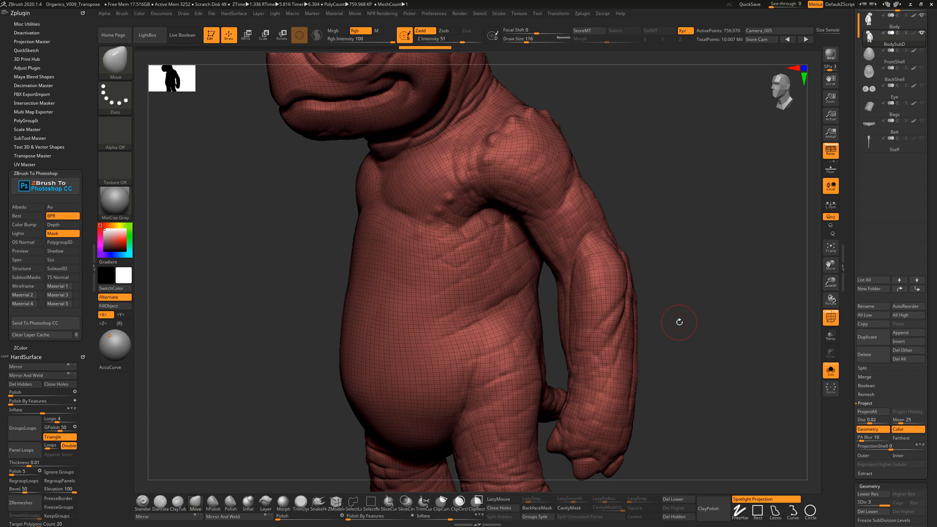
left_click_drag(682, 318, 711, 324)
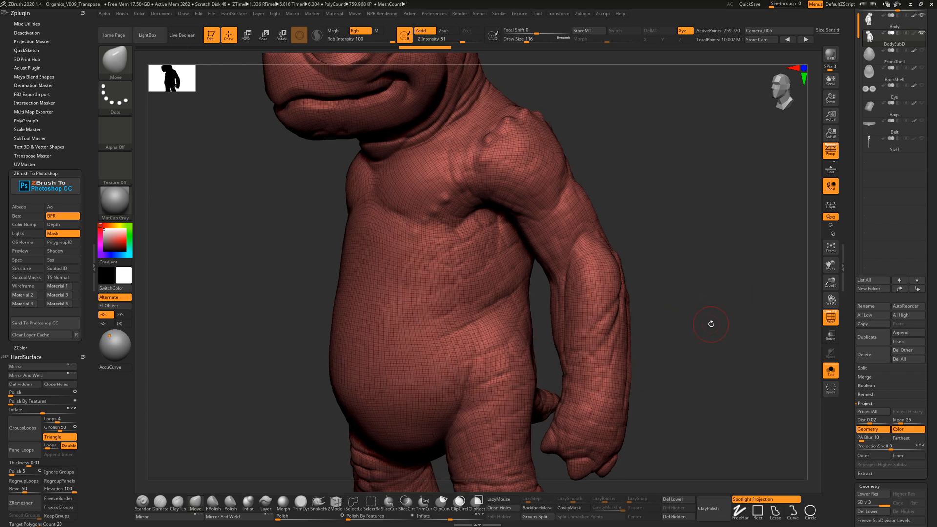
left_click(830, 318)
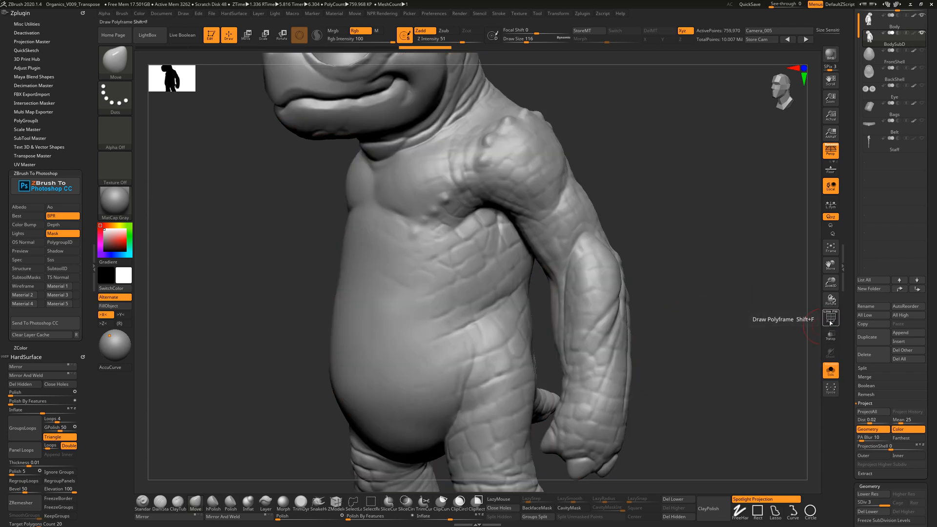
Step: Project the original Body's detail onto BodySubD at subdivision level 3, without transferring polypaint
left_click(866, 411)
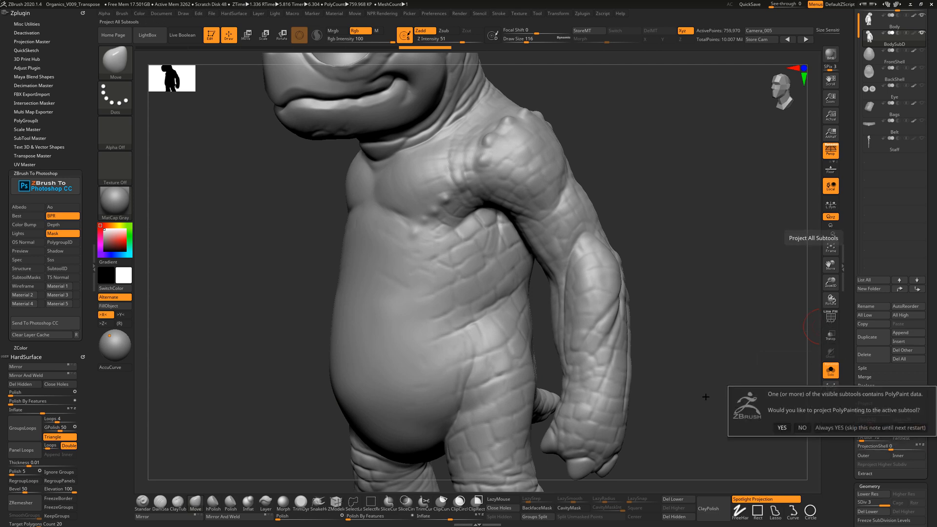
left_click(802, 427)
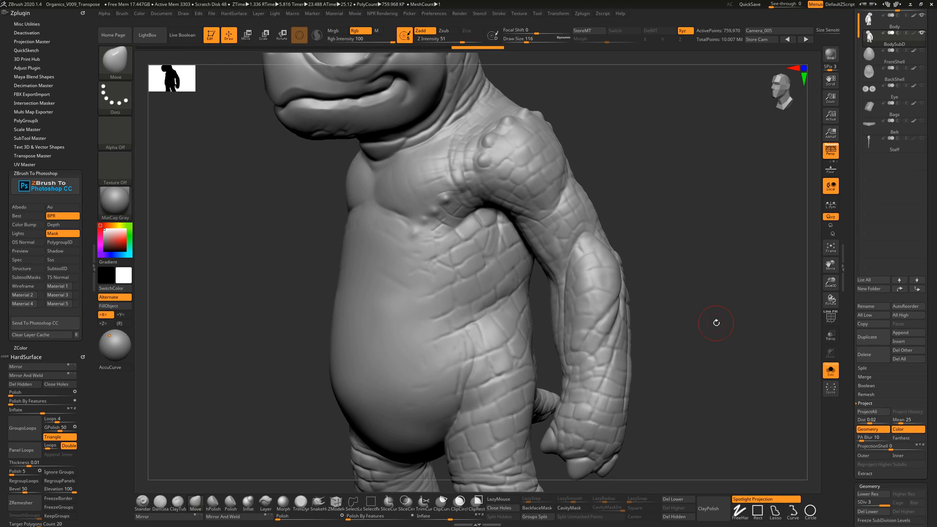
left_click_drag(714, 324, 714, 327)
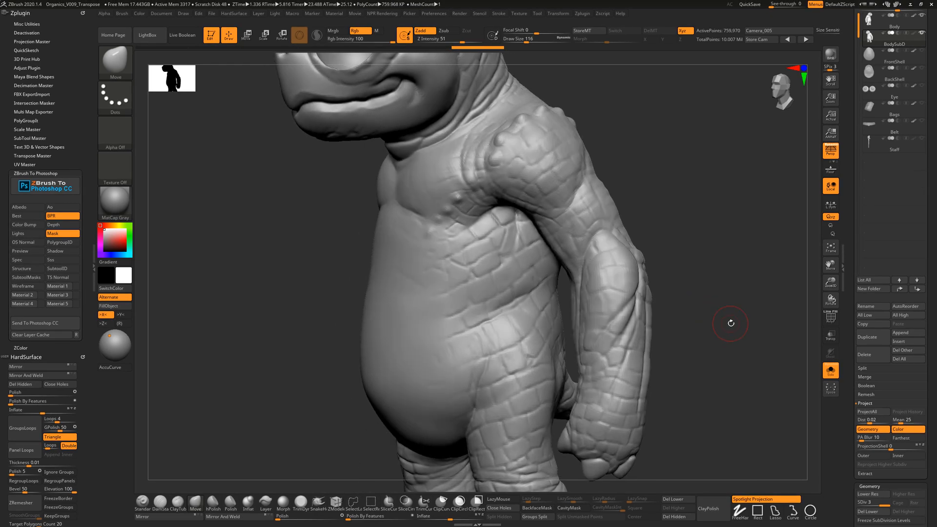
mouse_move(771, 278)
left_mouse_down()
mouse_move(747, 257)
mouse_move(738, 312)
mouse_move(759, 282)
left_mouse_up()
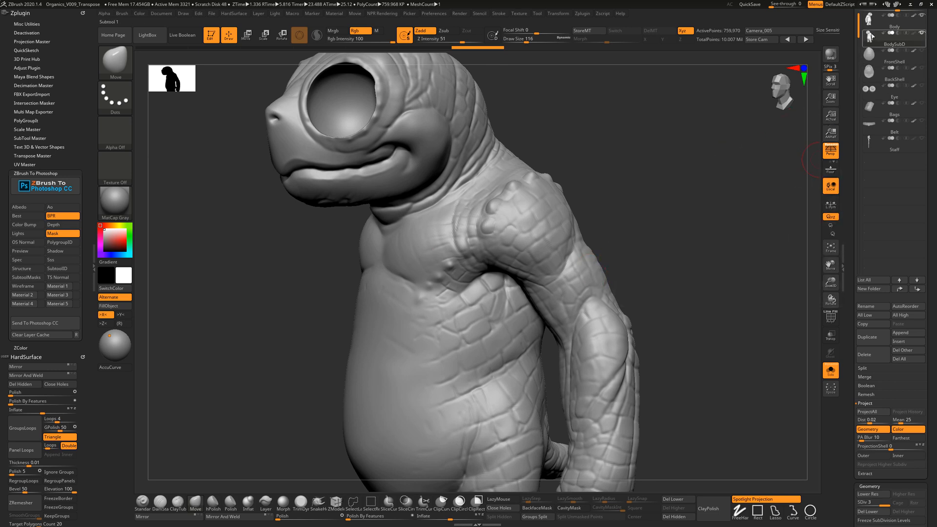
Step: Compare the polygon counts of the Body and BodySubD subtools, keeping BodySubD as the active subtool
mouse_move(869, 20)
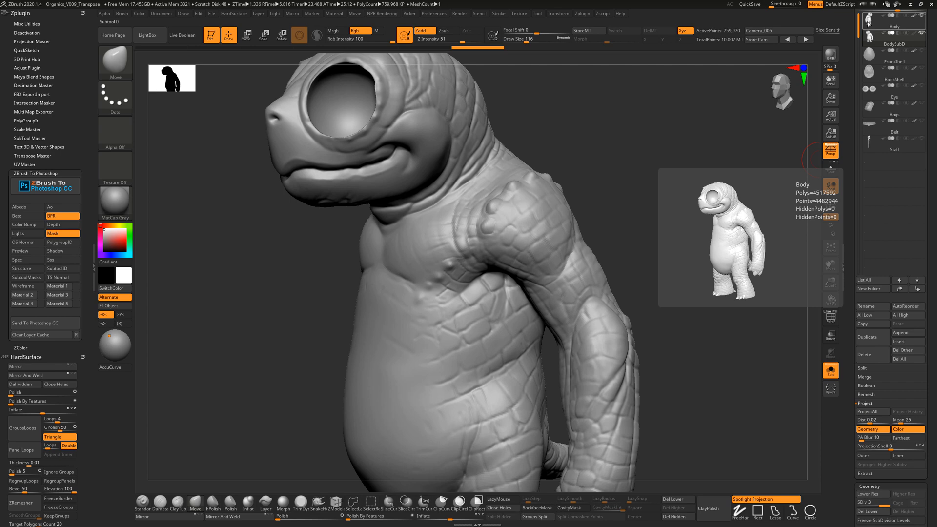
left_click(869, 19)
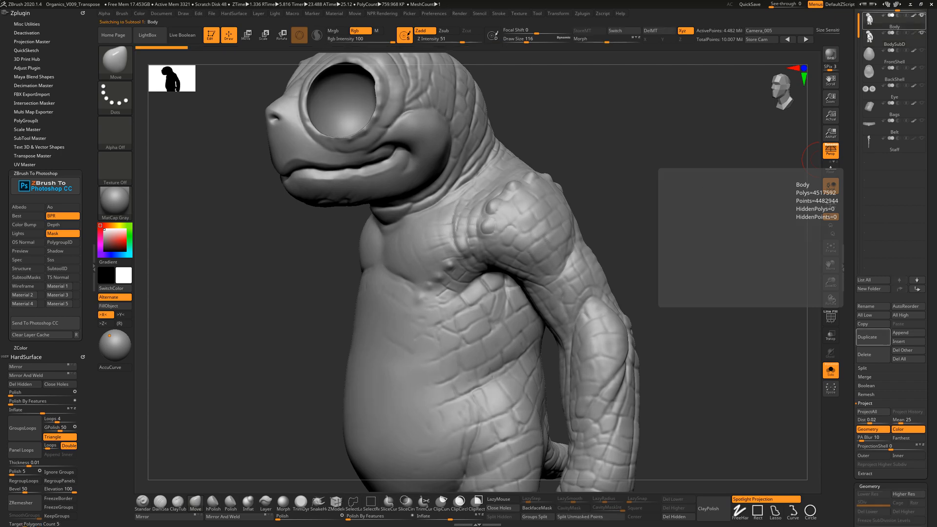
left_click(483, 336, "alt")
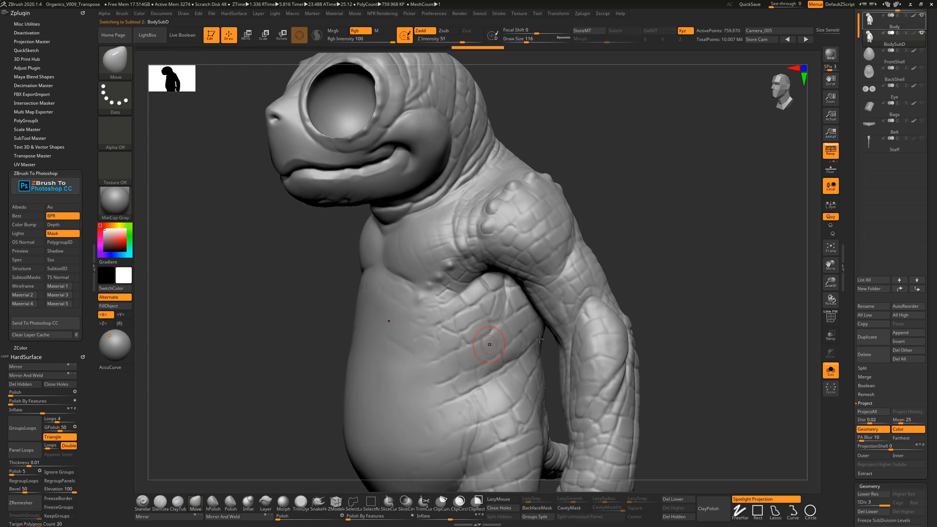
left_click_drag(692, 327, 697, 410, "alt")
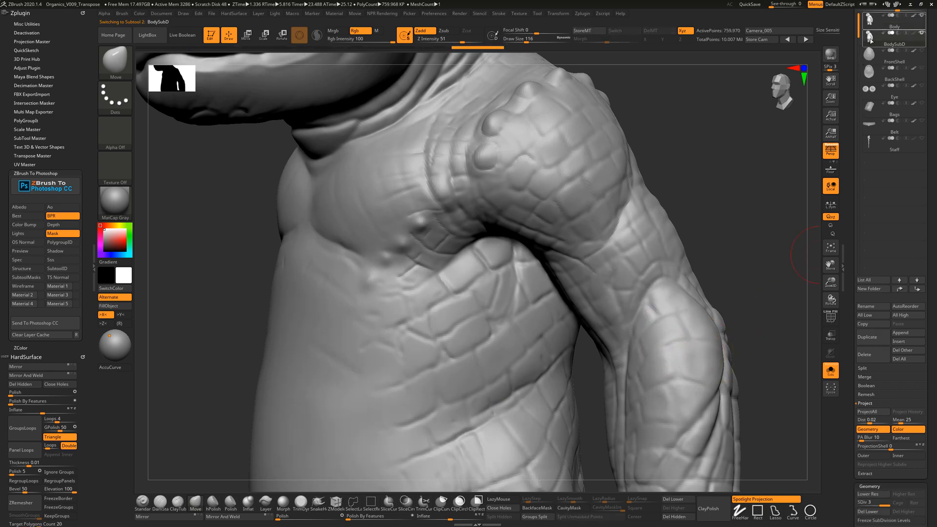
left_click(921, 33)
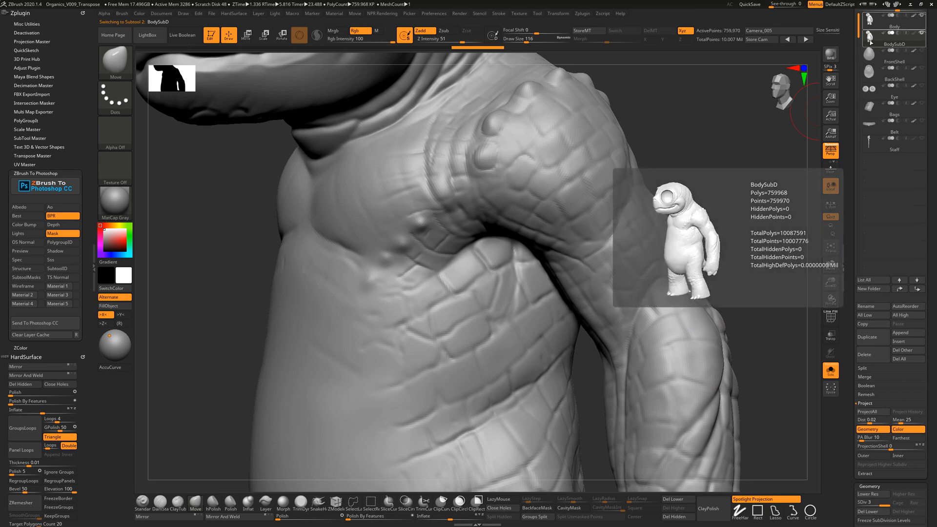
Step: Divide BodySubD to subdivision level 4, project the original Body's detail including polypaint, and inspect the head and shoulder
key("ctrl+d")
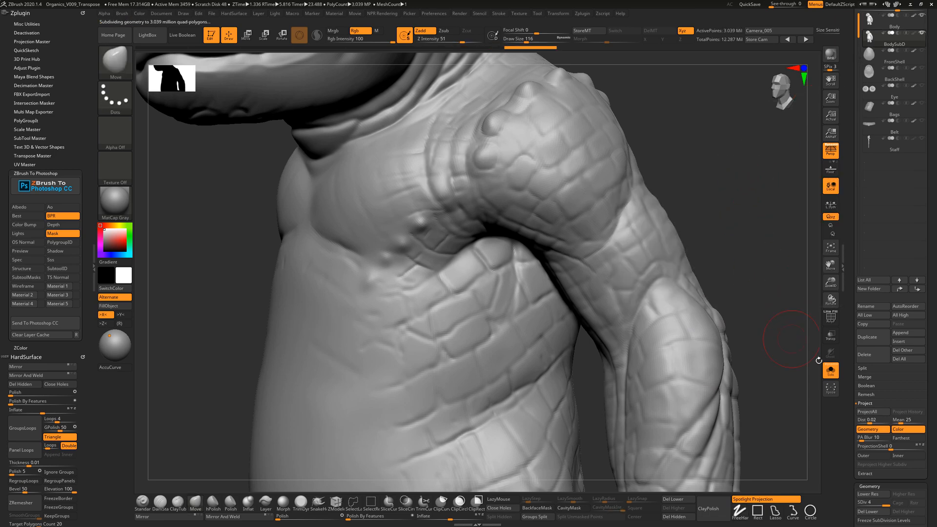
left_click(873, 414)
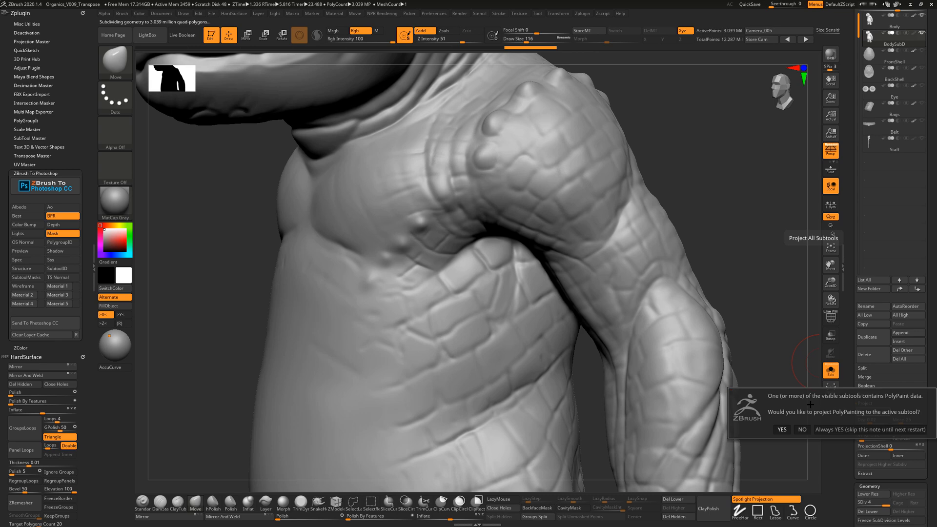
left_click(781, 429)
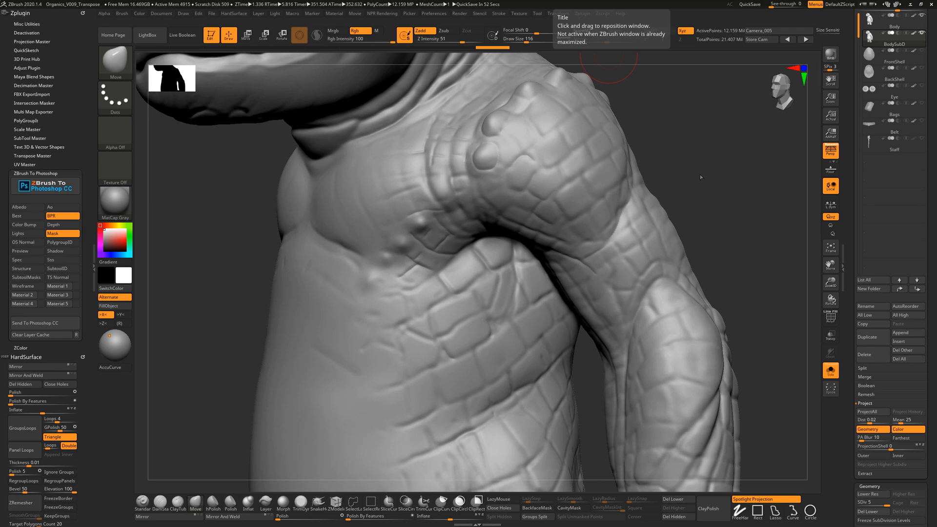
left_click_drag(709, 178, 627, 198)
left_click_drag(727, 171, 746, 241)
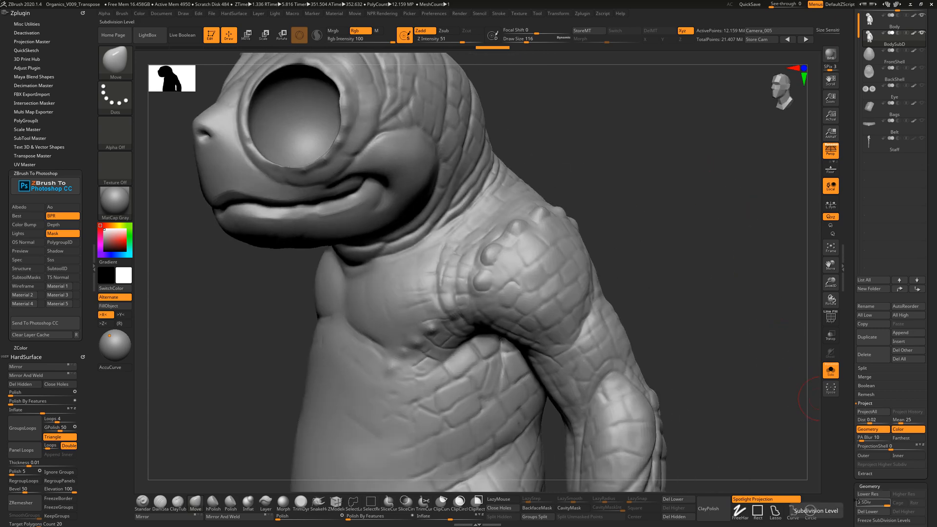
left_click_drag(766, 440, 792, 385, "alt")
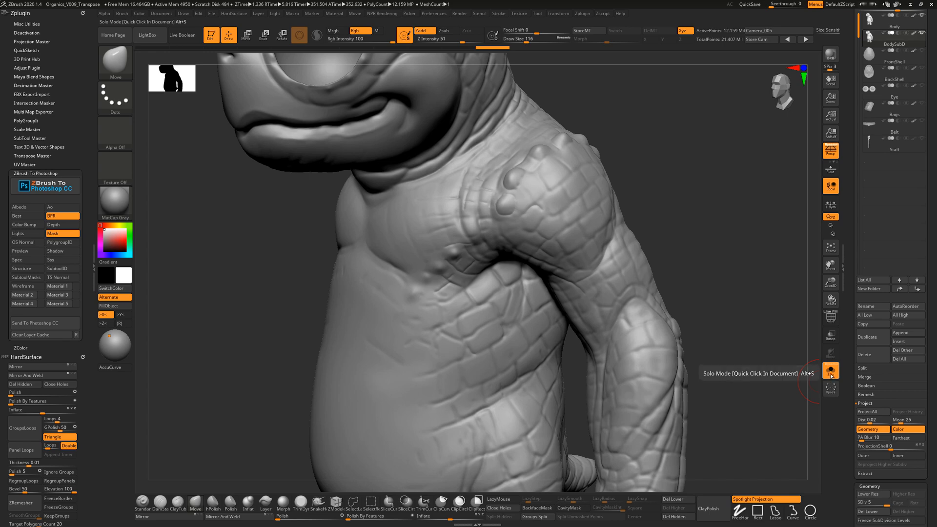
Step: Turn on the polyframe display and examine BodySubD's topology around the head, chest and shoulder at subdivision level 5
left_click(830, 317)
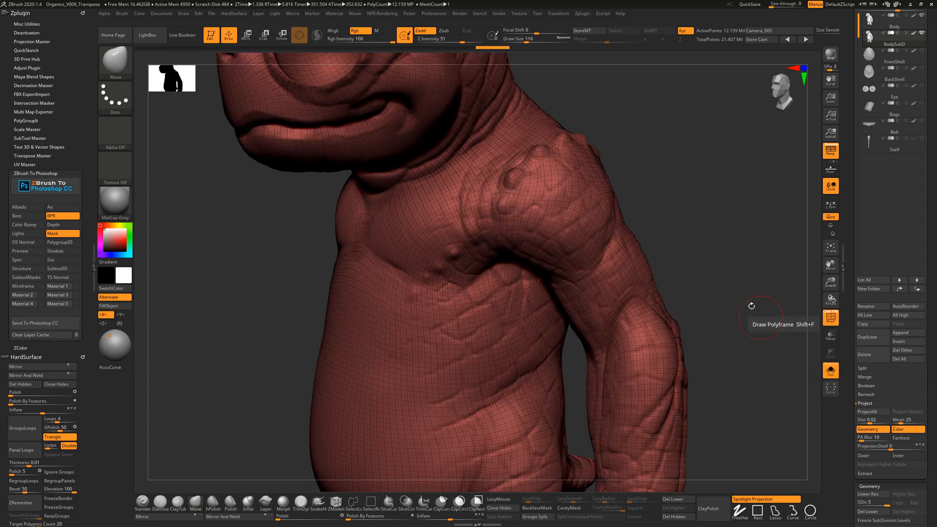
left_click_drag(767, 332, 758, 350, "alt")
left_click_drag(702, 318, 734, 312)
left_click_drag(675, 287, 741, 266)
mouse_move(869, 43)
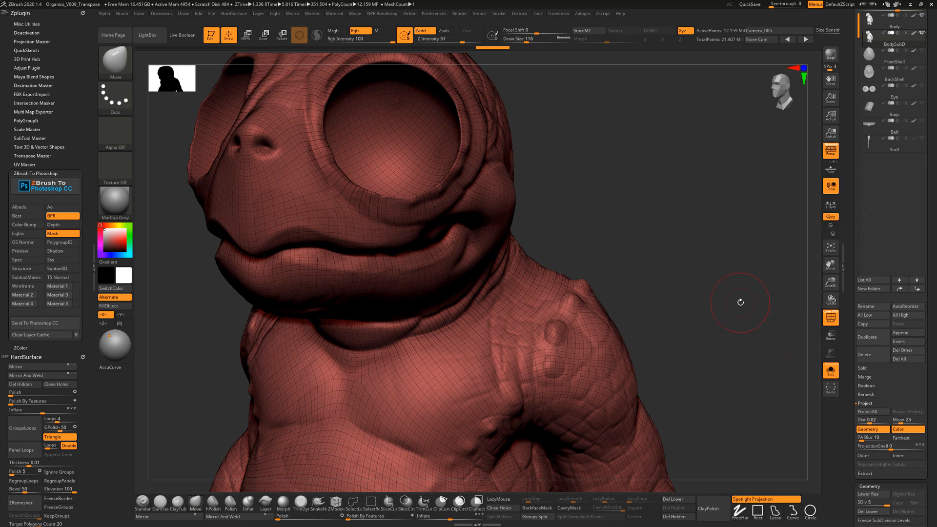
Step: Step BodySubD down to subdivision level 2 and back up to level 5, comparing the polygon count at each level
key("shift")
key("shift+d")
key("shift+d")
key("shift+d")
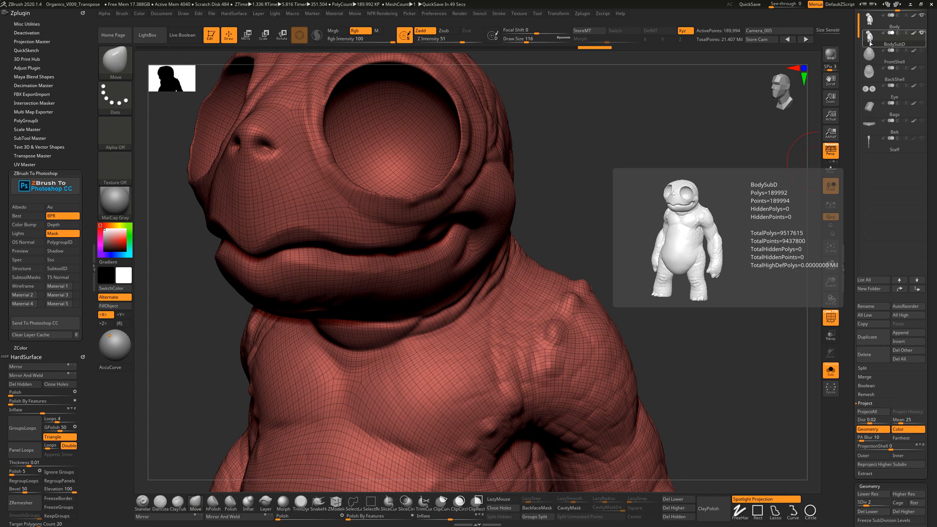
key("d")
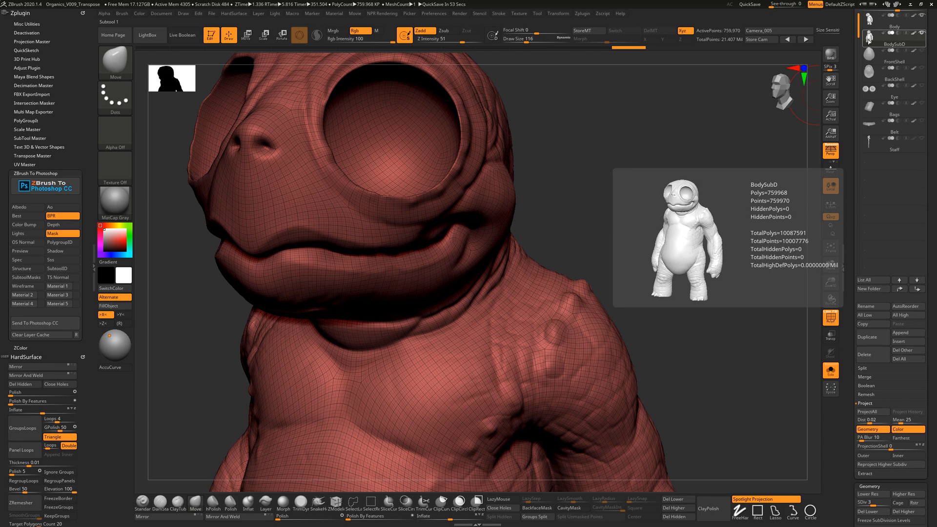
key("d")
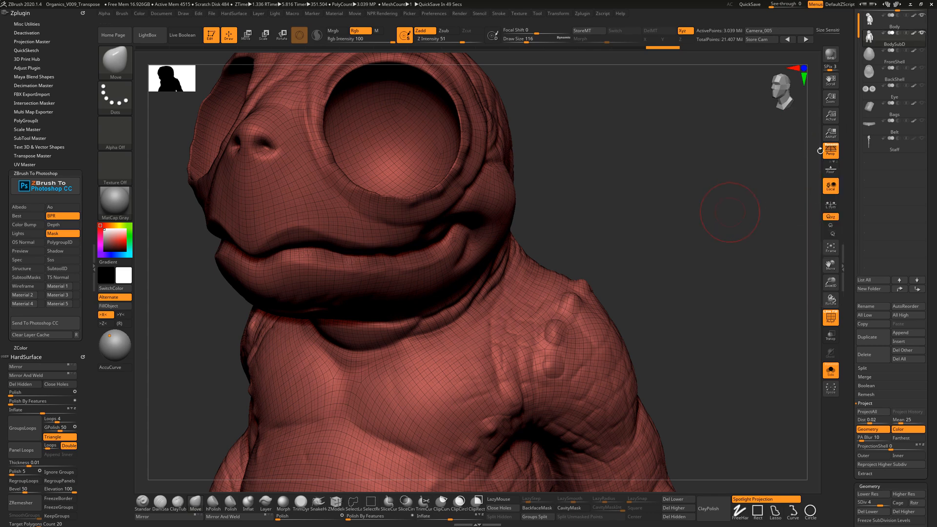
left_click(871, 38)
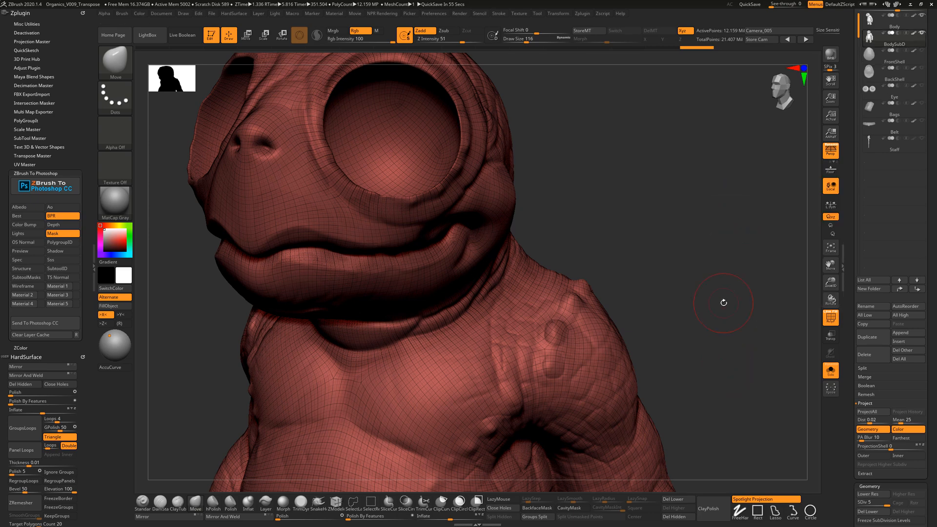
Step: Examine how BodySubD's wireframe flows along the torso, arm and scale details from several angles, ending with a front view
left_click_drag(707, 281, 639, 186)
left_click_drag(652, 361, 625, 261, "alt")
left_click_drag(703, 272, 767, 274)
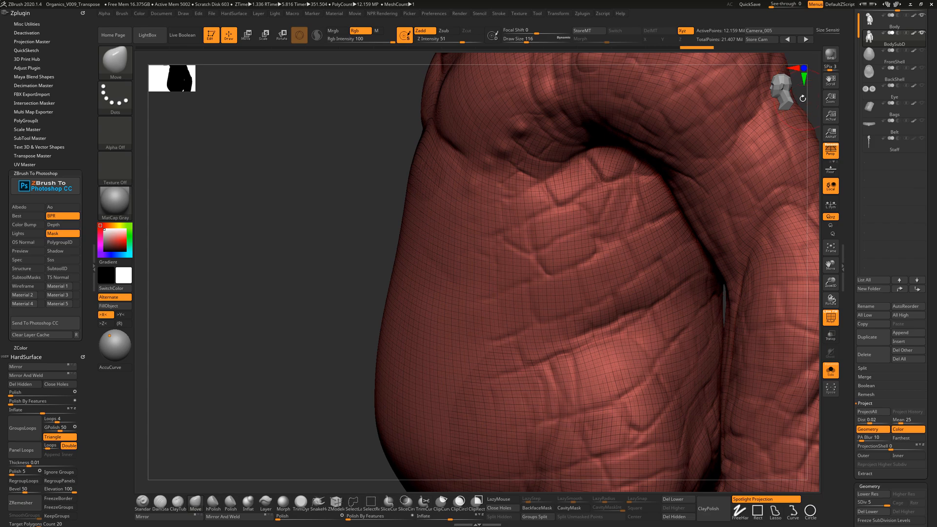
left_click_drag(802, 107, 722, 226)
left_click_drag(651, 291, 565, 356)
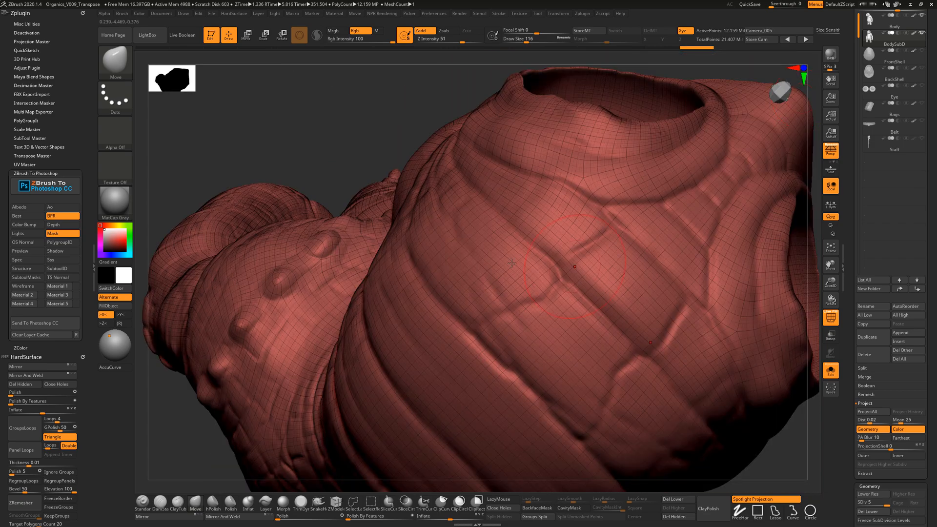
mouse_move(368, 136)
left_mouse_down()
mouse_move(423, 122)
mouse_move(588, 235)
mouse_move(746, 480)
left_mouse_up()
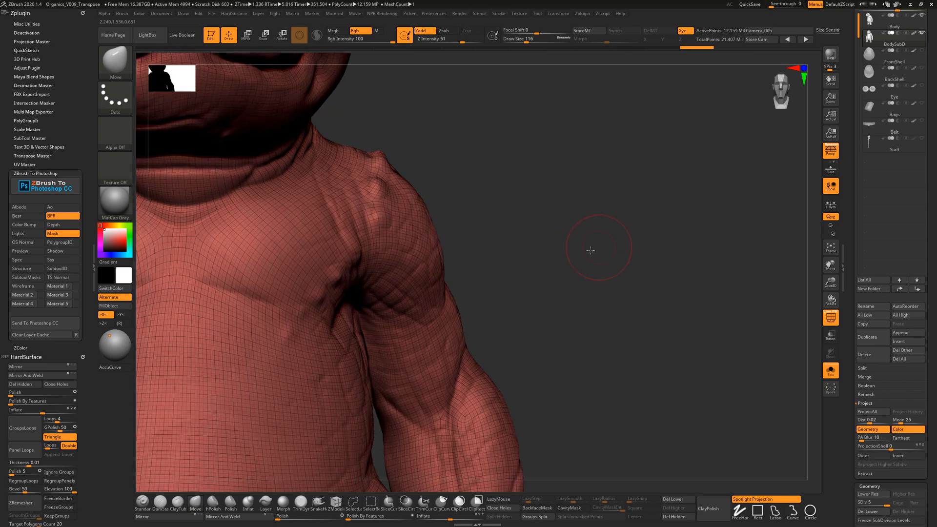
left_click_drag(590, 247, 541, 254)
mouse_move(785, 86)
left_mouse_down()
mouse_move(682, 165)
mouse_move(598, 157)
mouse_move(721, 159)
mouse_move(623, 199)
mouse_move(539, 200)
mouse_move(780, 209)
mouse_move(679, 217)
mouse_move(700, 203)
mouse_move(690, 212)
left_mouse_up()
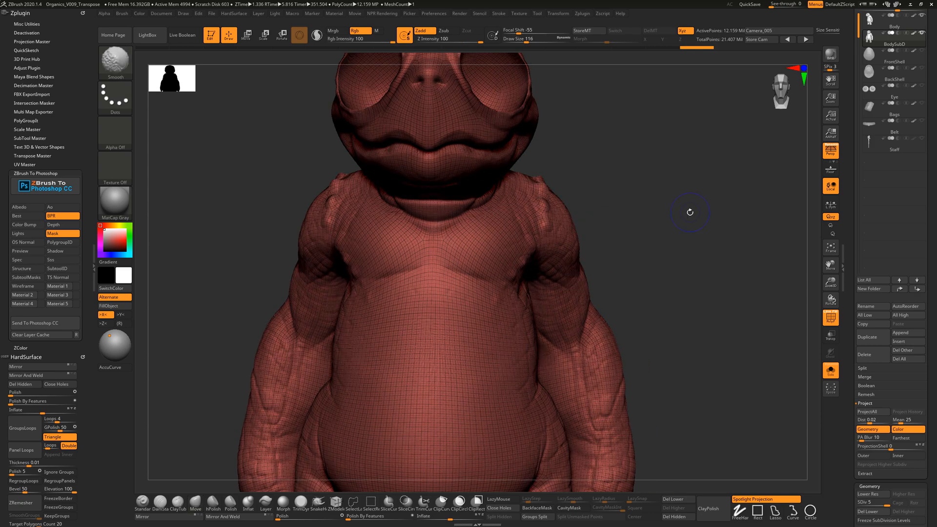
Step: With the polyframe shown, lower BodySubD to subdivision level 1 and raise it back to level 5 to compare wireframe densities
key("shift+d")
key("shift+d")
key("shift+d")
key("shift+d")
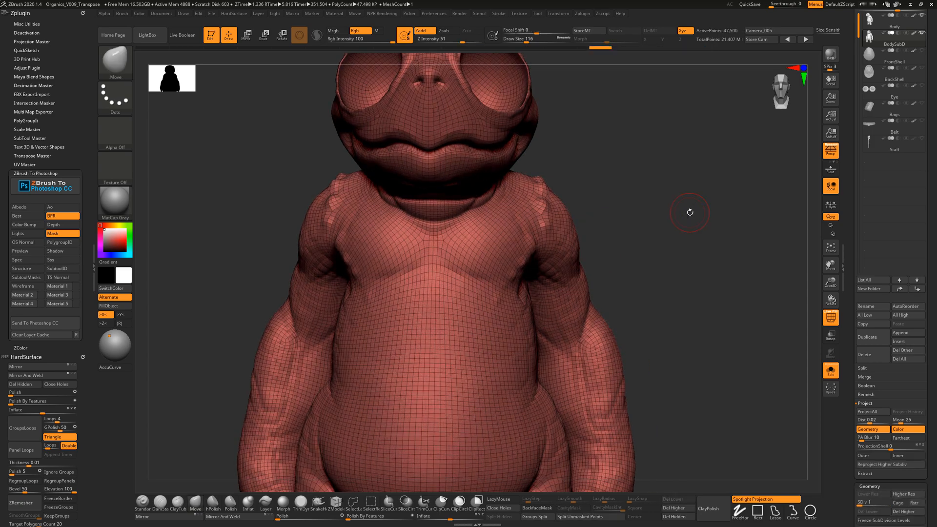
key("d")
key("d")
key("d")
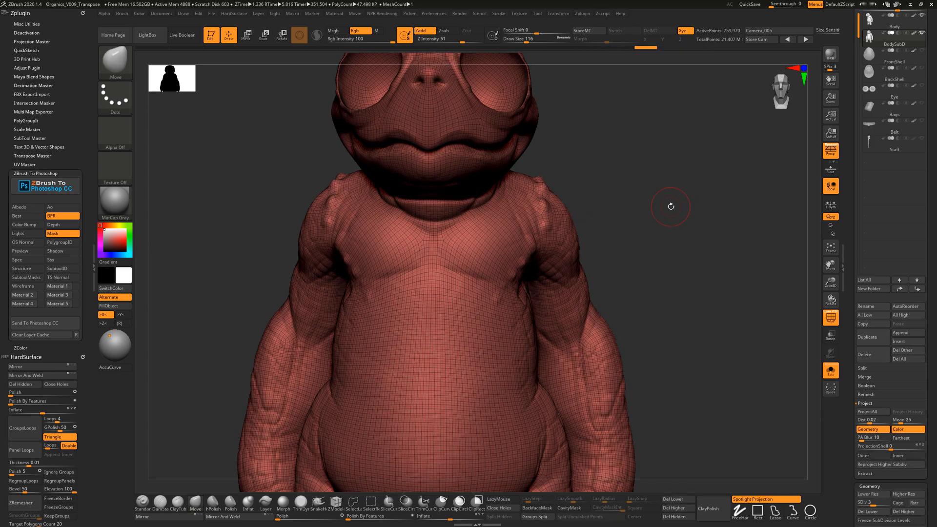
key("d")
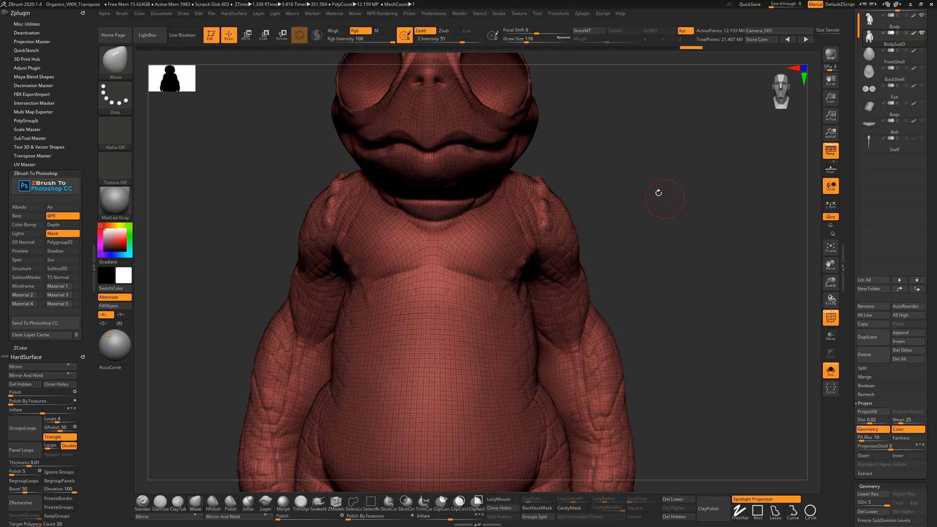
Step: Turn off the polyframe display and step BodySubD down to subdivision level 1 to view its base surface
left_click_drag(681, 200, 682, 204)
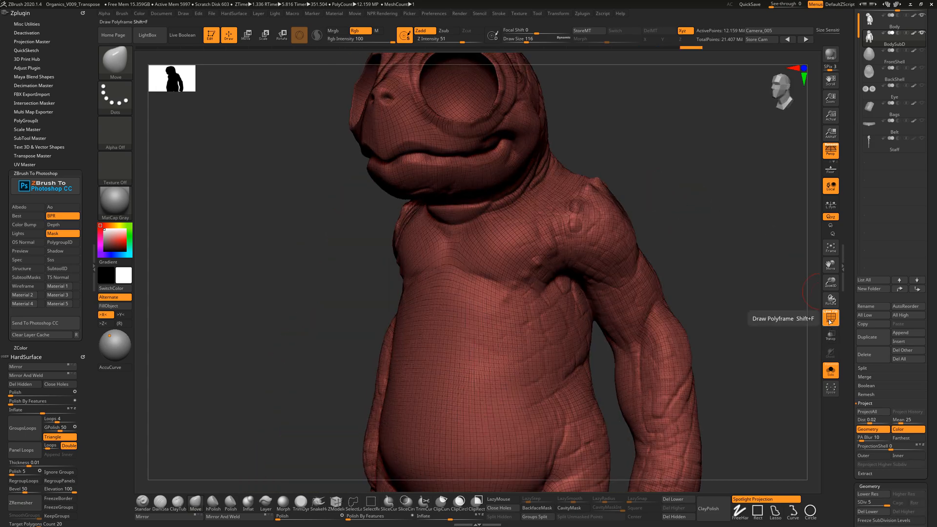
left_click(830, 317)
key("shift")
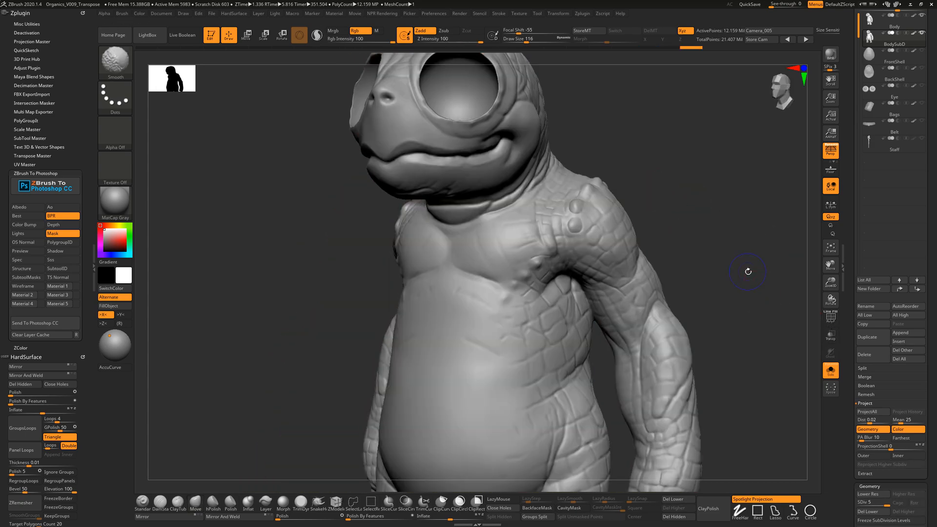
key("shift+d")
key("shift+d")
key("shift+d")
key("shift+d")
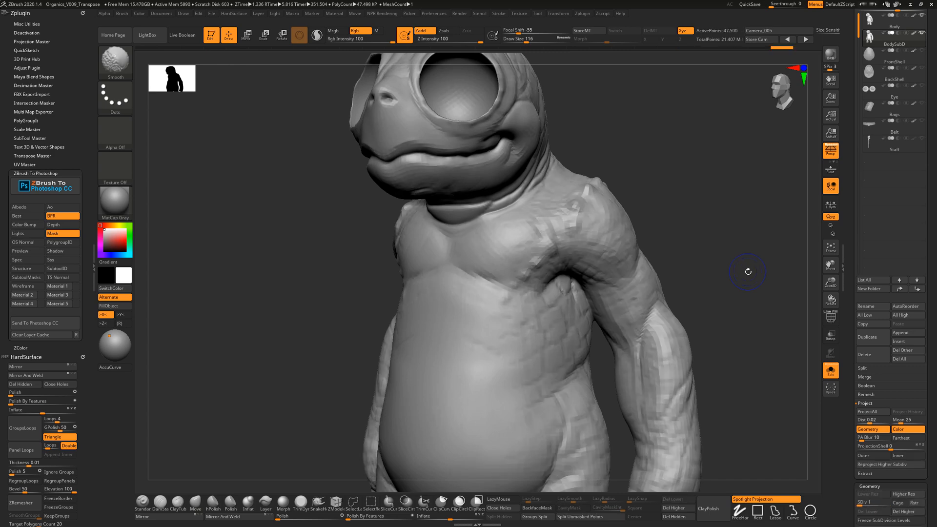
Step: Inspect the low-resolution body, return BodySubD to subdivision level 5, and check the projected detail from the side and front
left_click_drag(731, 263, 682, 268)
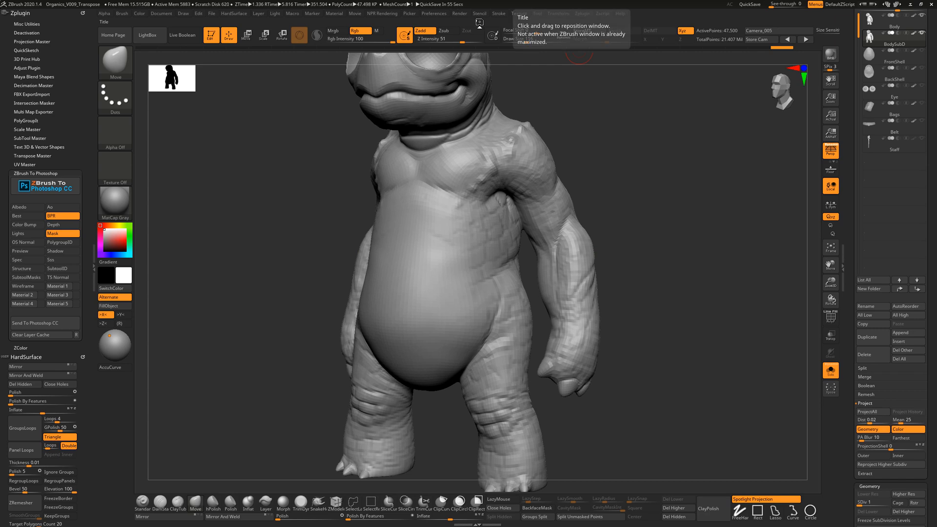
left_click_drag(645, 244, 638, 257)
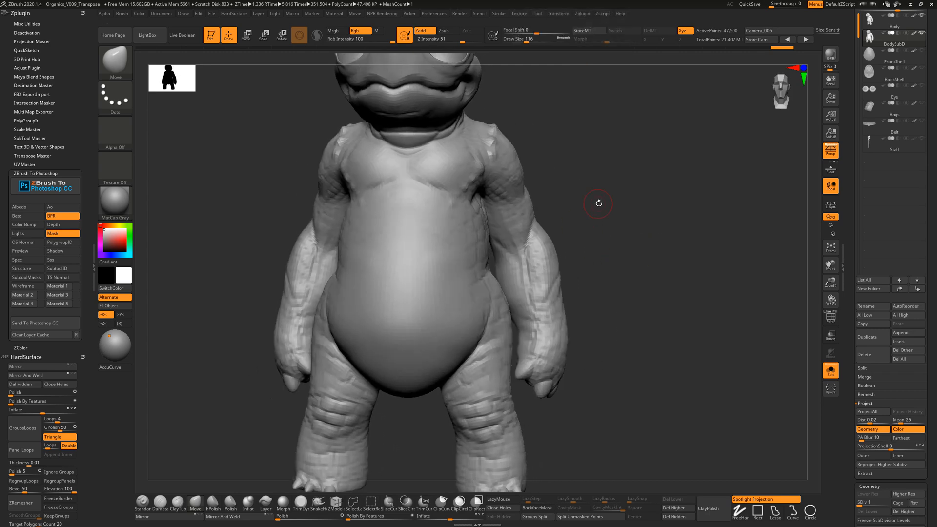
left_click_drag(598, 203, 648, 272)
key("d")
key("d")
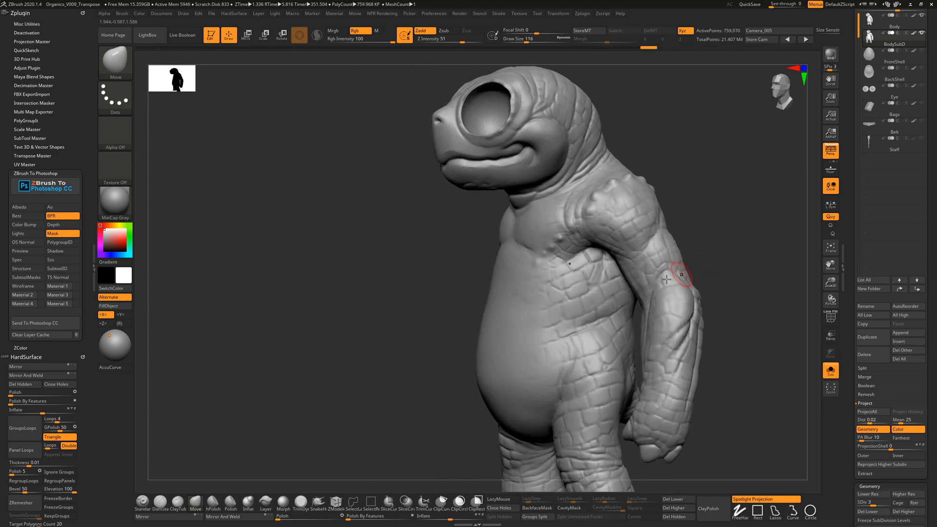
key("d")
key("d")
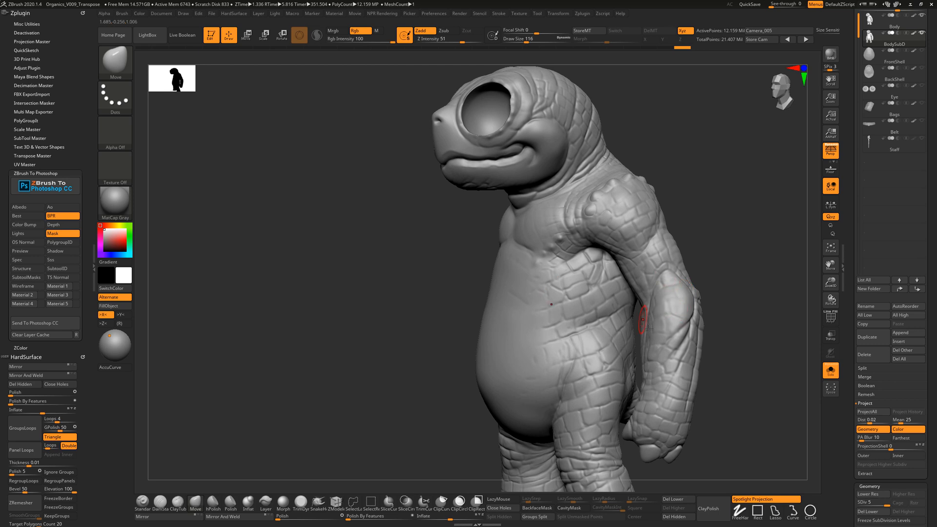
left_click_drag(739, 279, 698, 390)
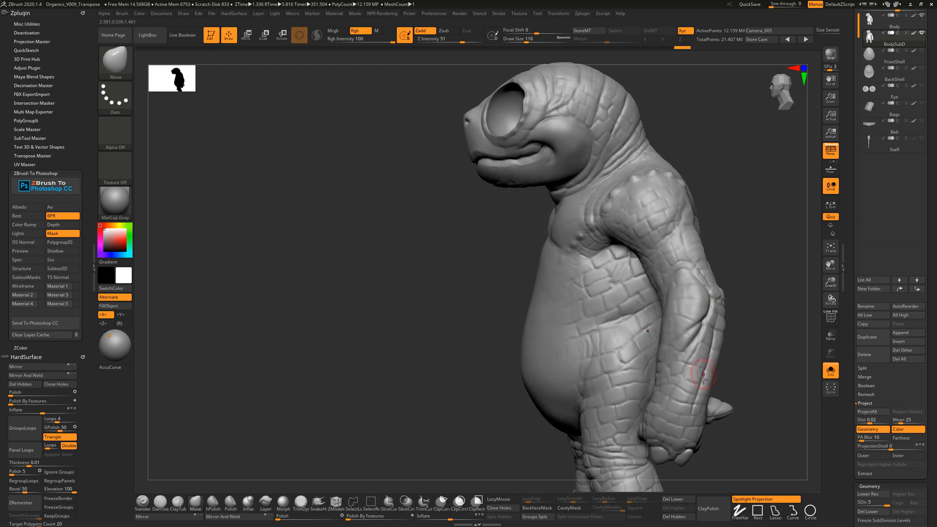
left_click_drag(742, 263, 669, 302)
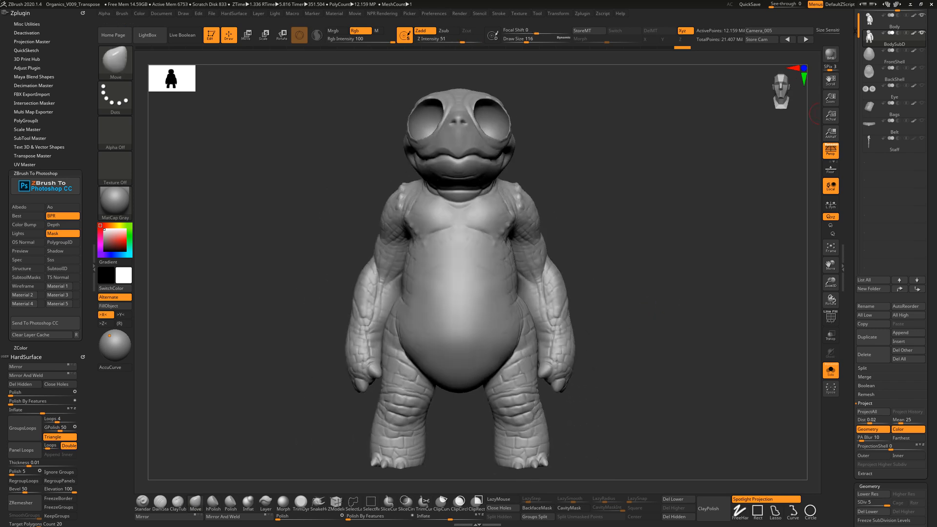
Step: Delete the original Body subtool, keeping BodySubD as the character's body
scroll(891, 146, "up", 5)
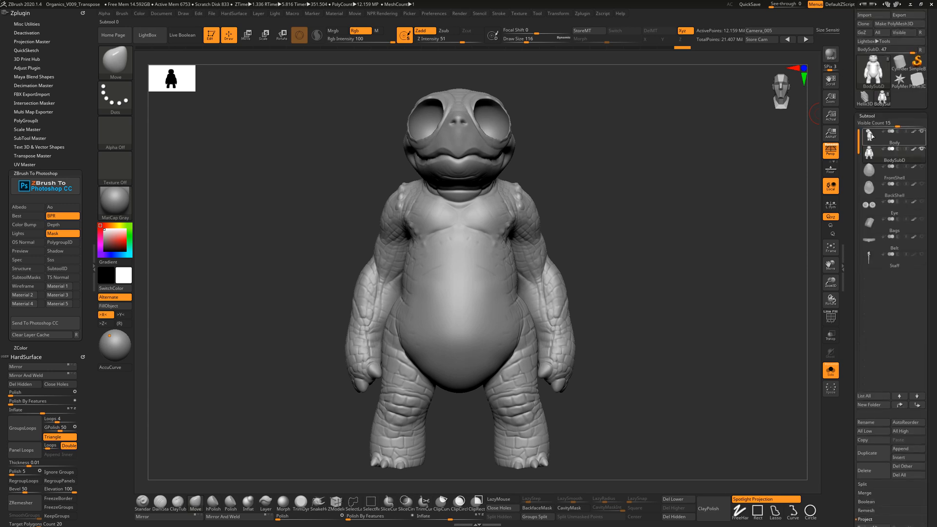
left_click(868, 135)
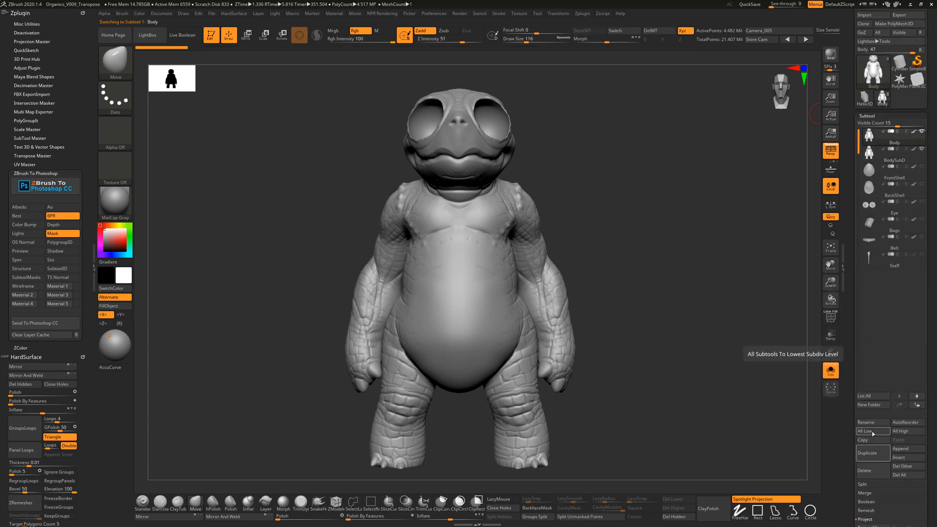
left_click(865, 471)
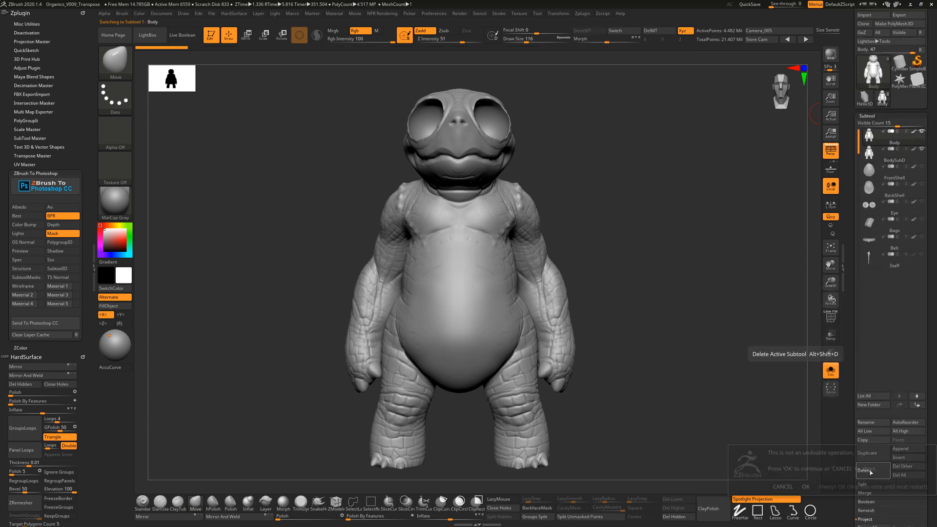
left_click(806, 487)
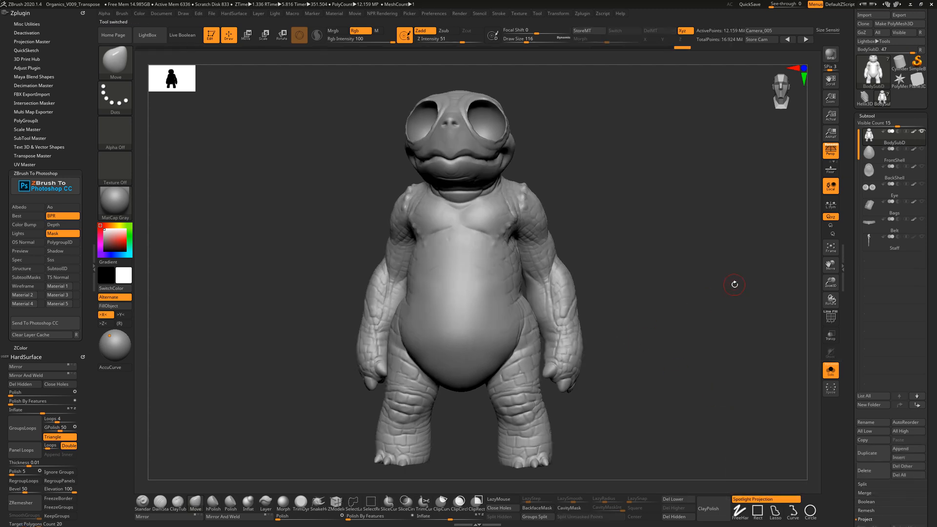
left_click_drag(734, 284, 588, 240)
Step: Save the project as a new version named Organics_V010_TransposeClean.ZPR
left_click(211, 14)
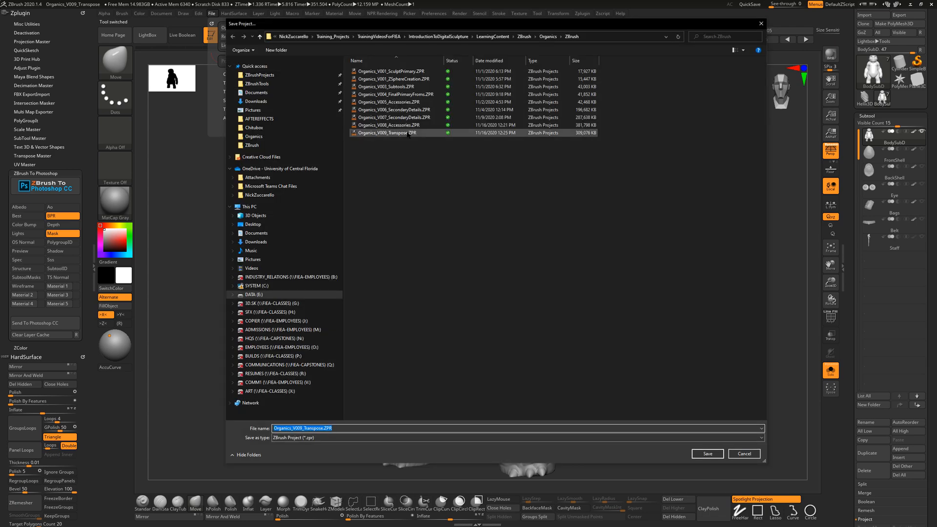
left_click(390, 133)
left_click(305, 432)
left_click(300, 428)
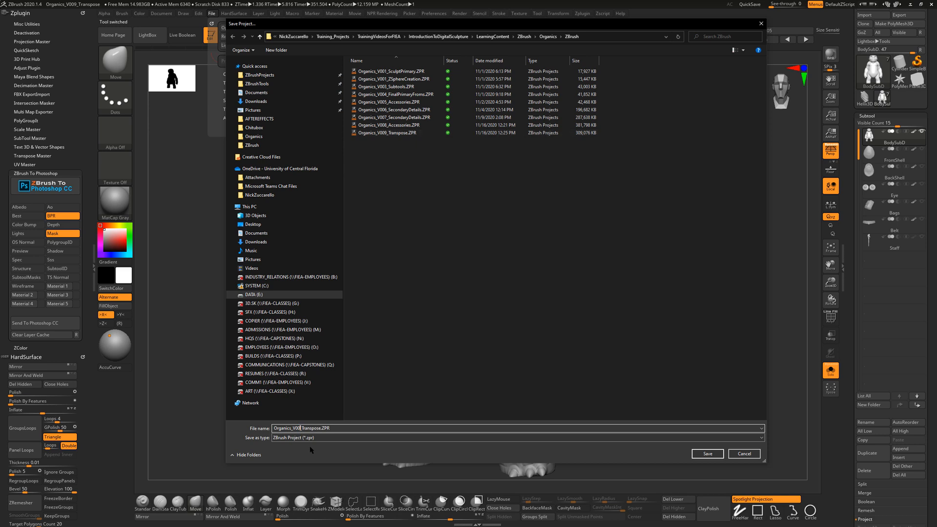
key("BackSpace")
key("BackSpace")
type("10")
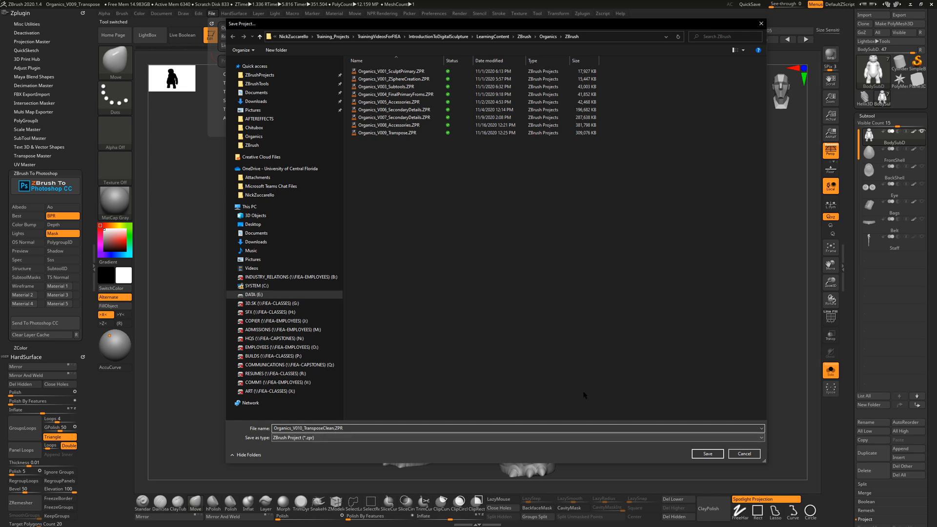
left_click(708, 453)
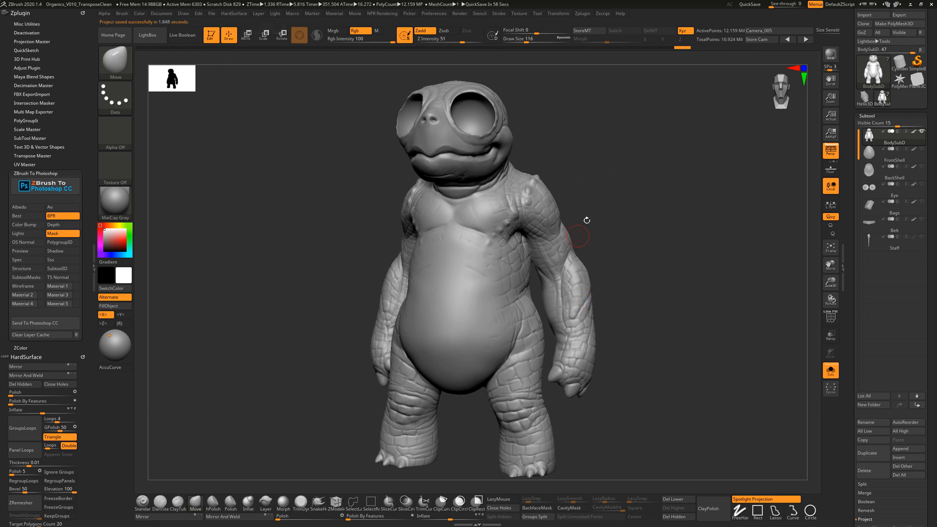
Step: Duplicate the FrontShell subtool and rename the copy FrontShellSubD
key("Down")
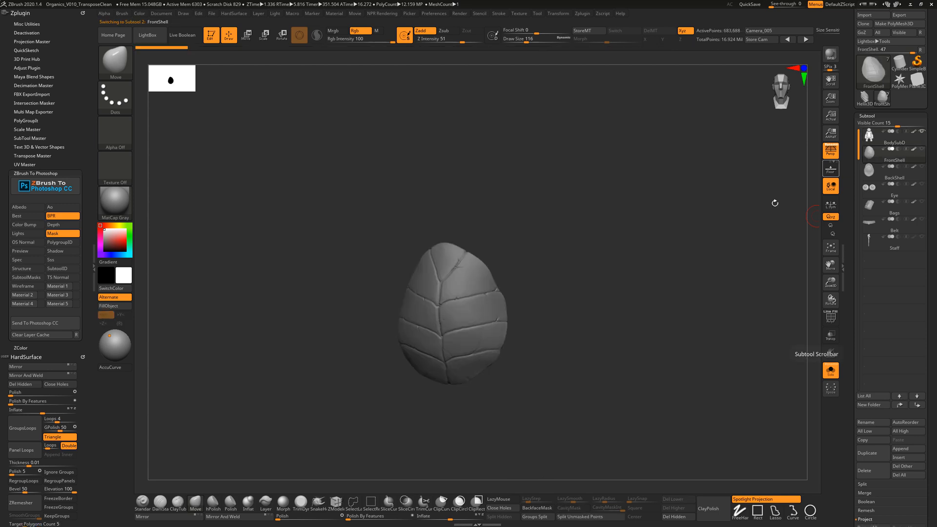
left_click_drag(641, 254, 731, 226)
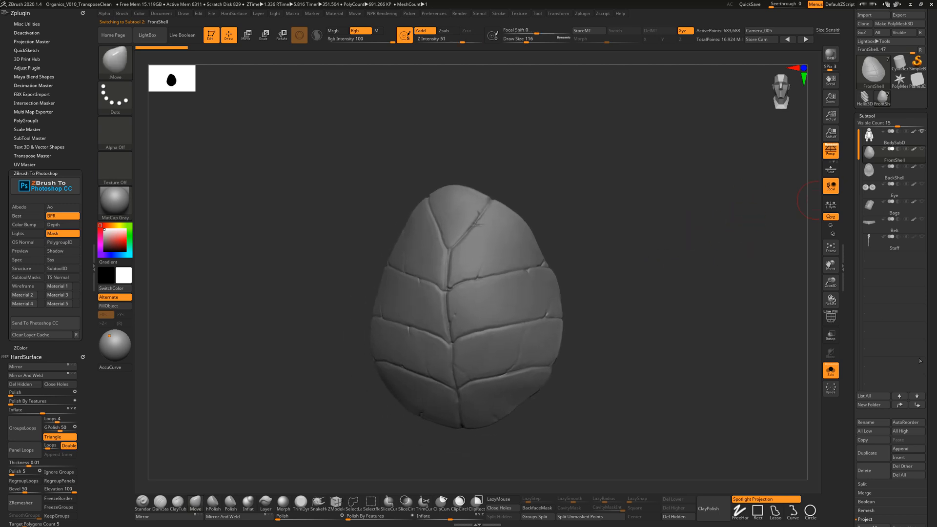
left_click(871, 453)
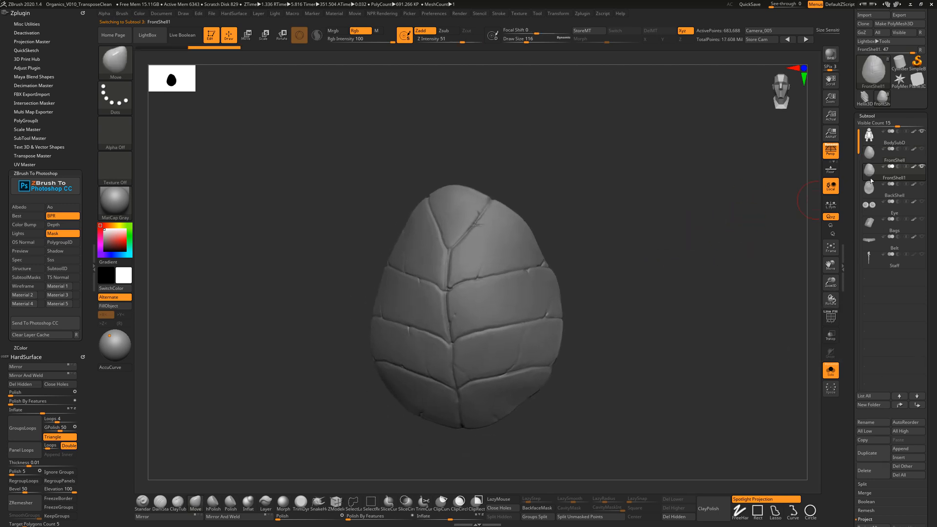
left_click(873, 423)
key("Right")
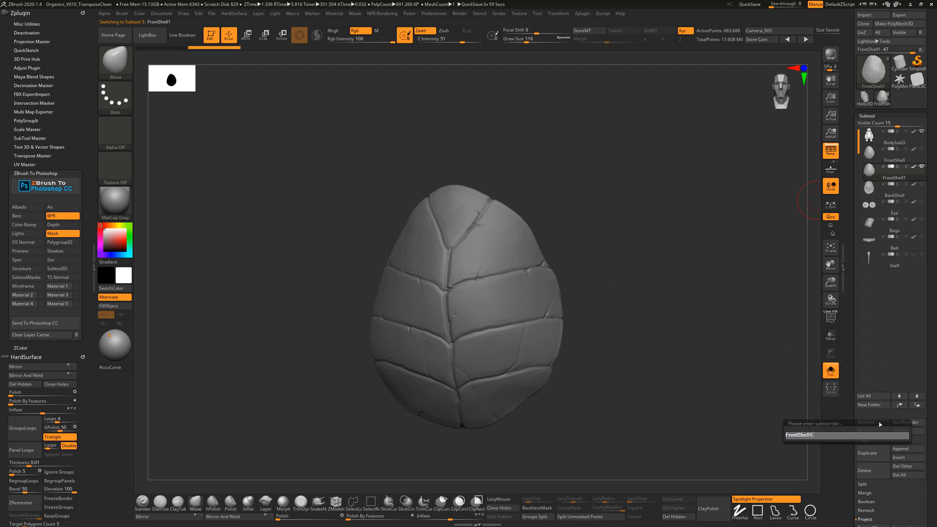
type("SubD")
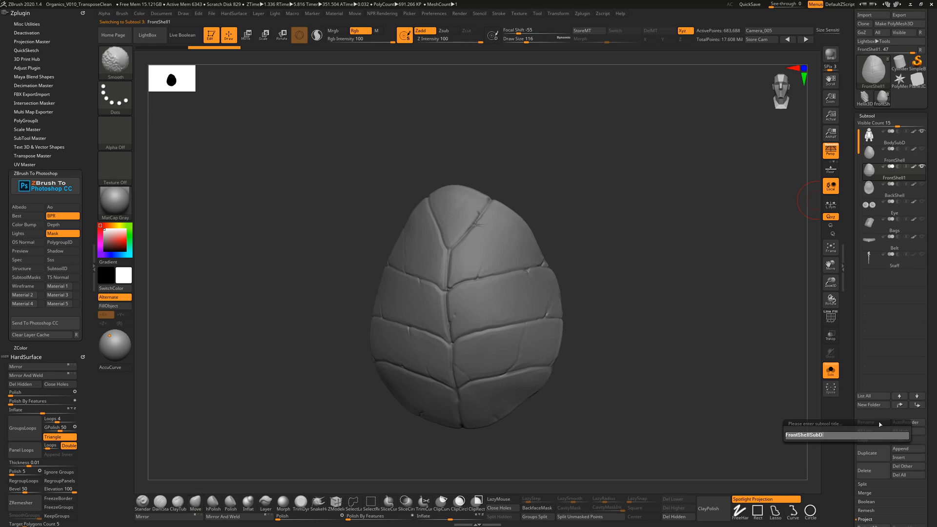
key("Return")
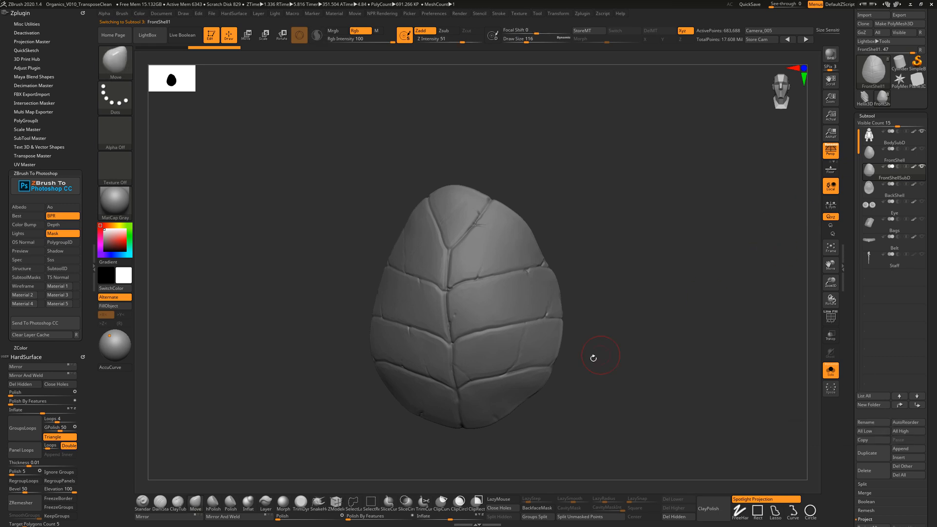
Step: Remesh FrontShellSubD with ZRemesher at a target polygon count of 5
left_click_drag(664, 345, 665, 346)
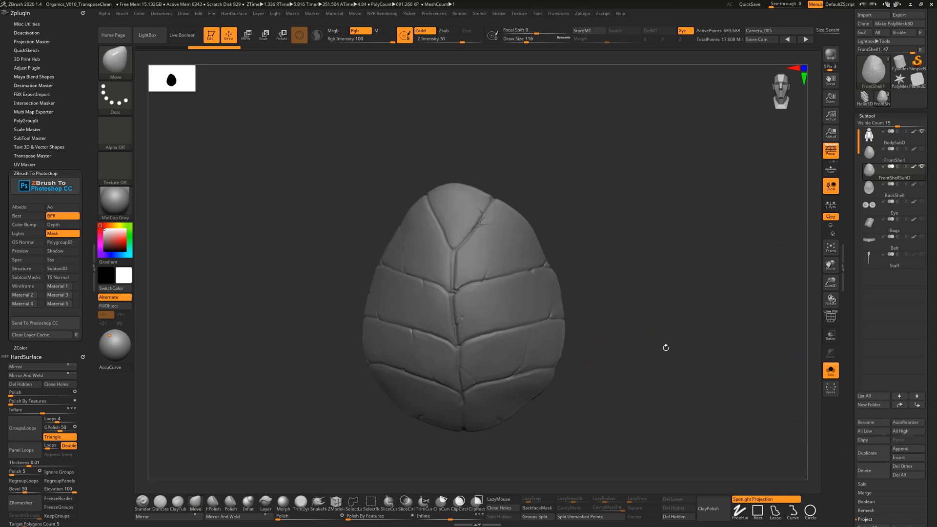
scroll(850, 417, "down", 5)
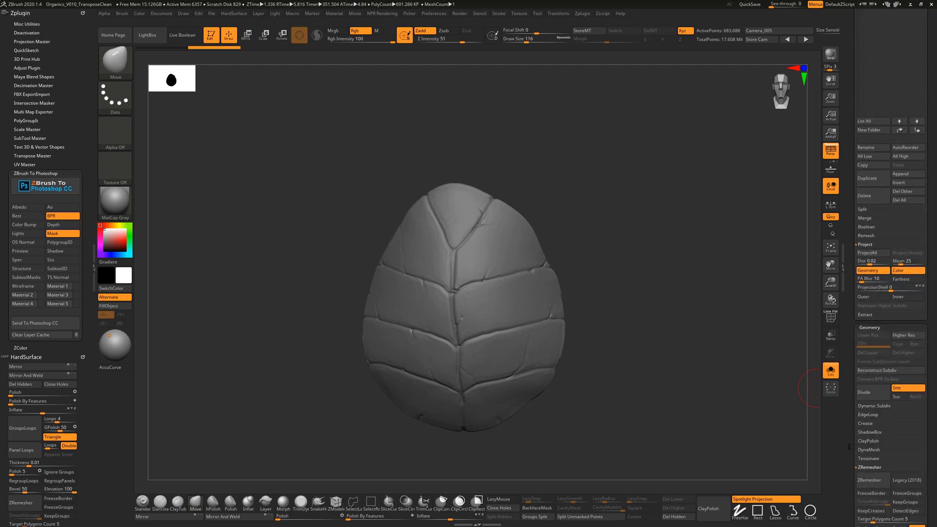
scroll(848, 447, "down", 3)
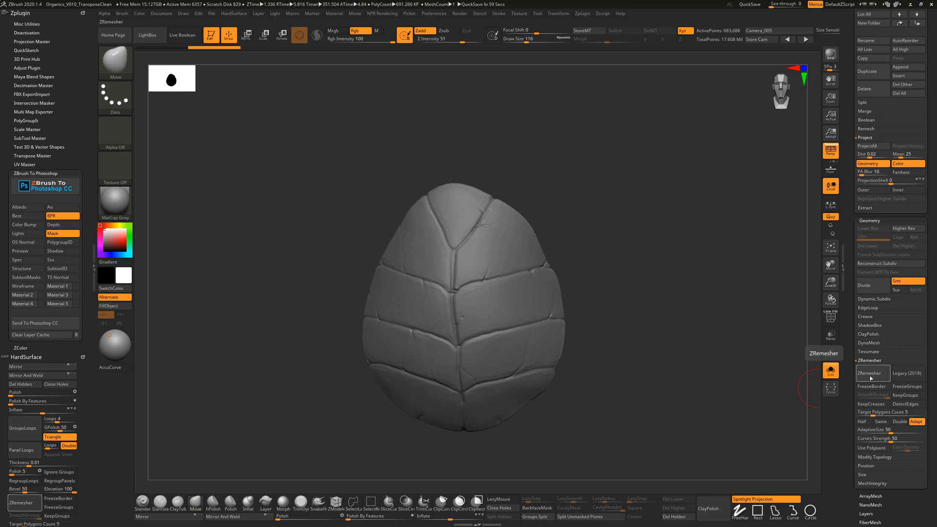
left_click(870, 376)
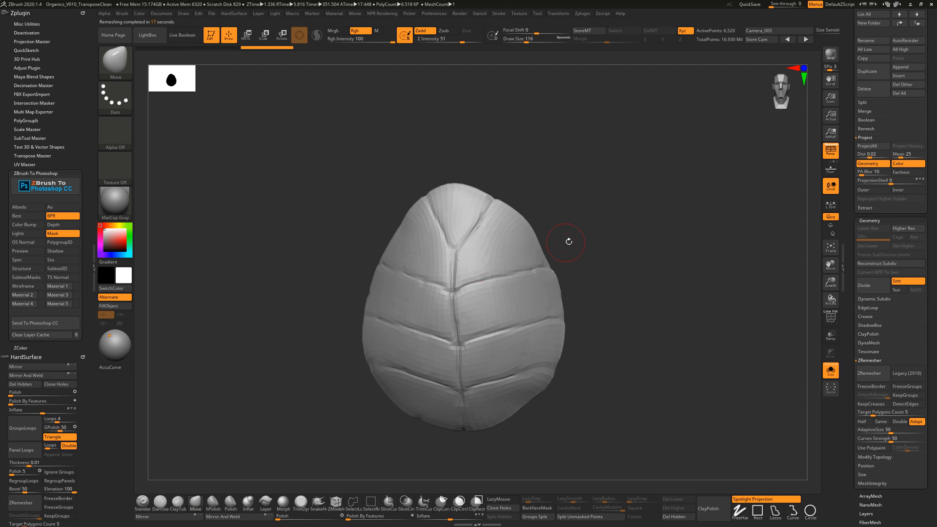
Step: Turn on the polyframe display and smooth the concave inner surface of the remeshed front shell
left_click_drag(610, 236, 631, 249)
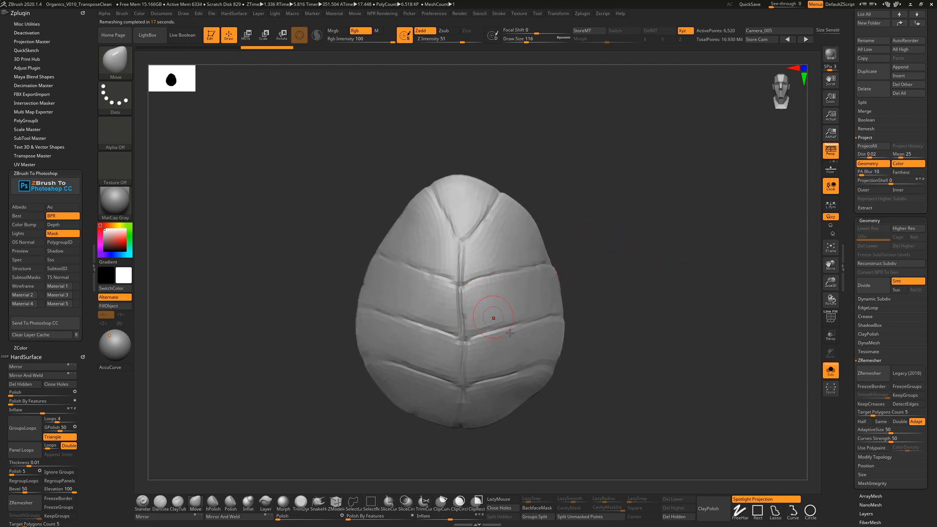
left_click_drag(598, 304, 390, 359)
left_click(834, 316)
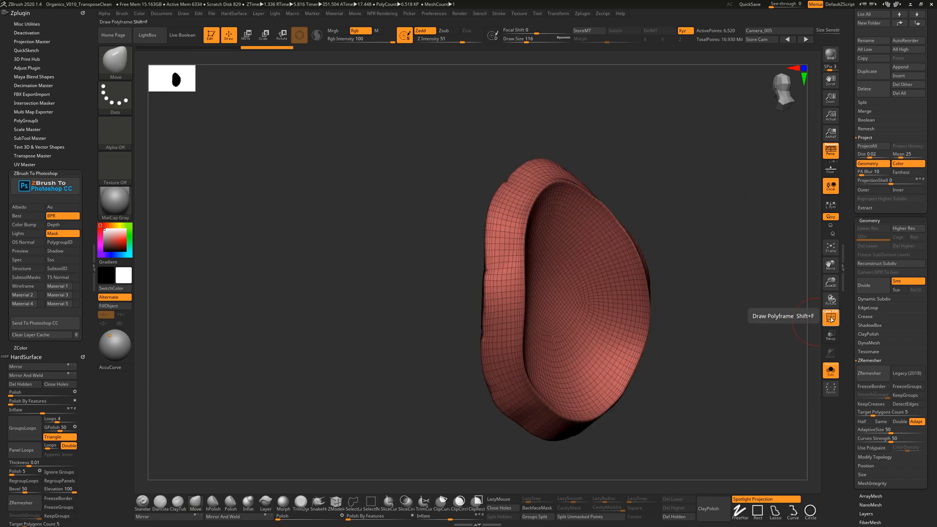
left_click_drag(755, 325, 740, 326)
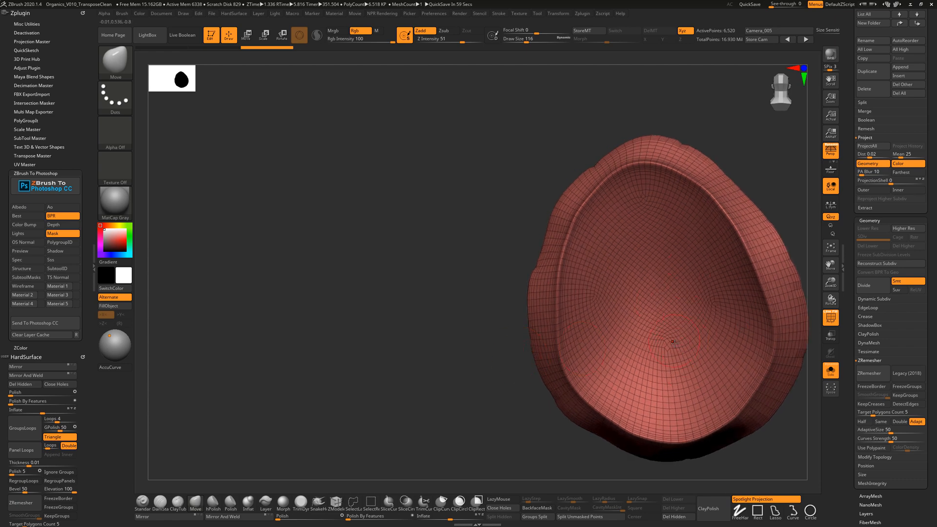
left_click_drag(668, 345, 670, 349, "shift")
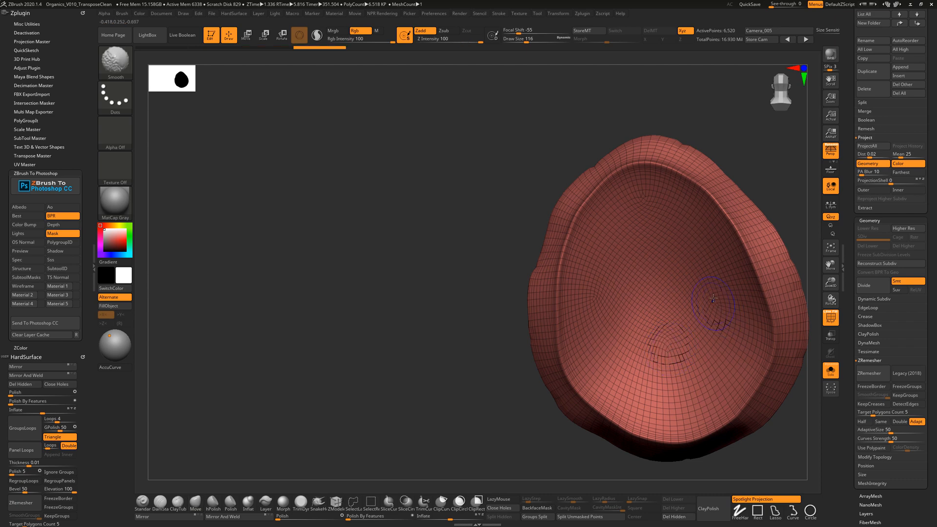
left_click_drag(713, 298, 715, 302, "shift")
left_click_drag(646, 201, 642, 197, "shift")
left_click_drag(596, 296, 594, 300, "shift")
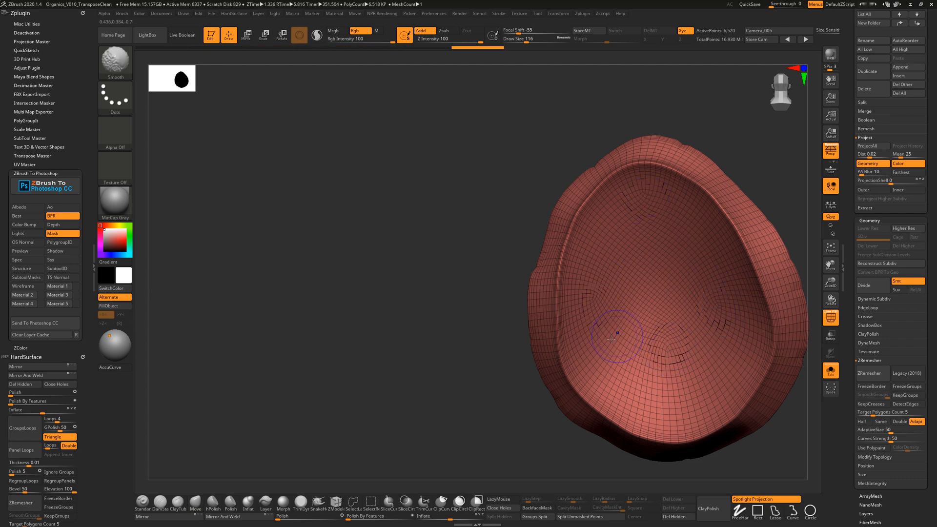
left_click_drag(611, 339, 607, 343, "shift")
Step: Return to the shell's front view and divide FrontShellSubD up to subdivision level 3
mouse_move(492, 406)
left_mouse_down()
mouse_move(508, 408)
mouse_move(724, 312)
mouse_move(715, 313)
mouse_move(721, 327)
mouse_move(714, 317)
left_mouse_up()
left_click_drag(859, 244, 860, 398)
mouse_move(899, 211)
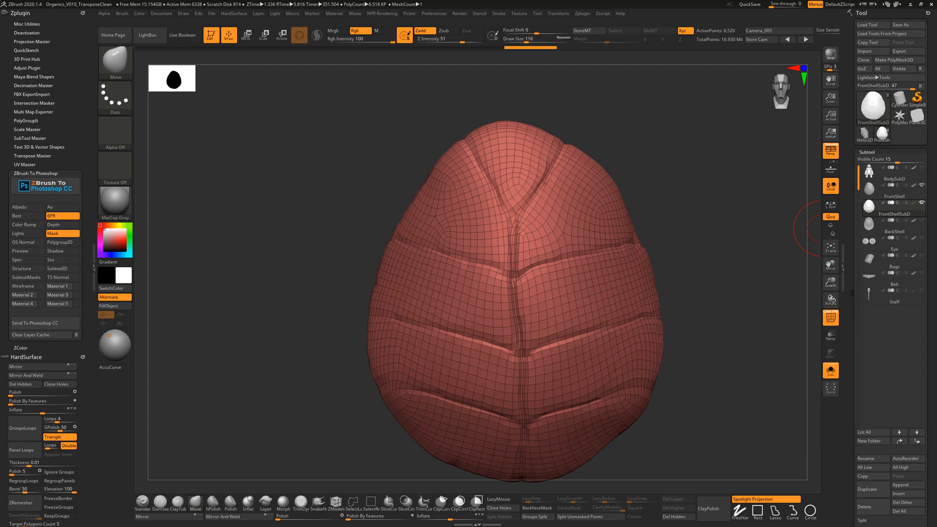
key("ctrl+d")
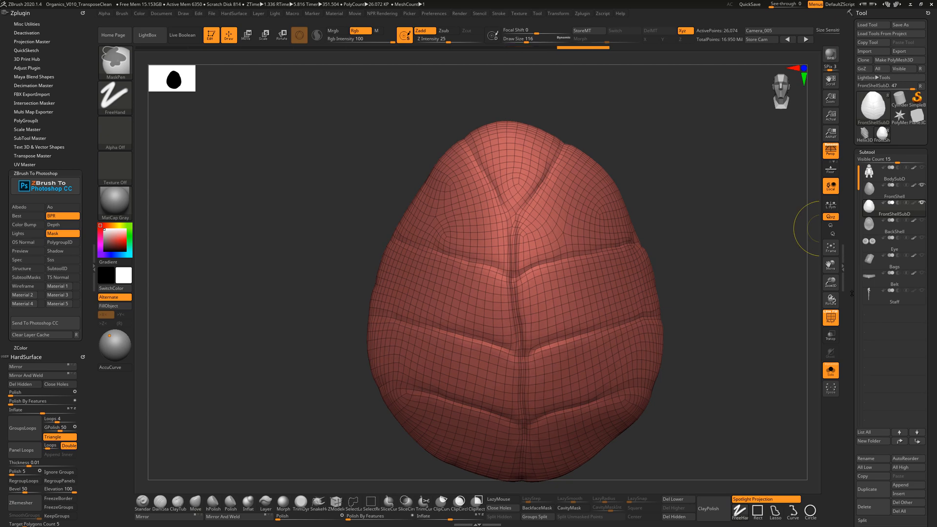
mouse_move(715, 310)
left_mouse_down("alt")
mouse_move(700, 312)
mouse_move(713, 308)
left_mouse_up("alt")
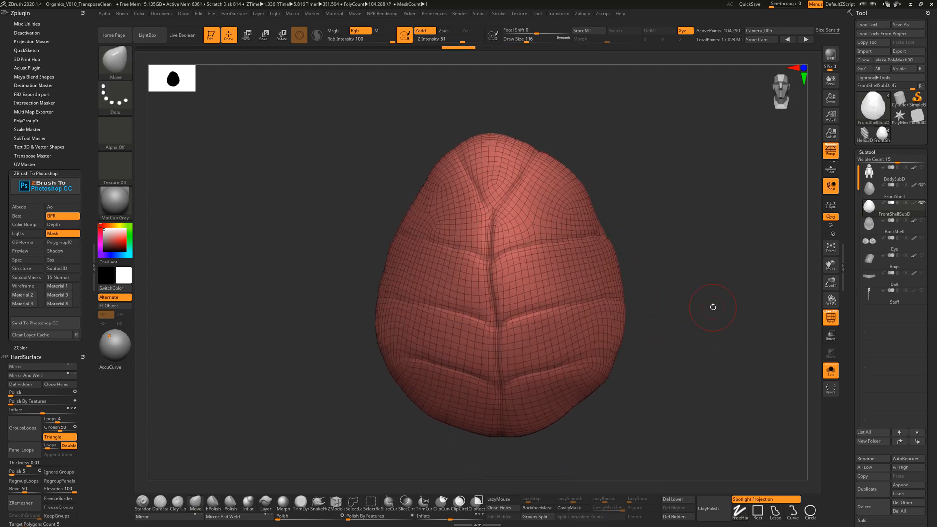
Step: Project the original FrontShell's detail and polypaint onto FrontShellSubD, and turn off the polyframe display
scroll(883, 390, "down", 3)
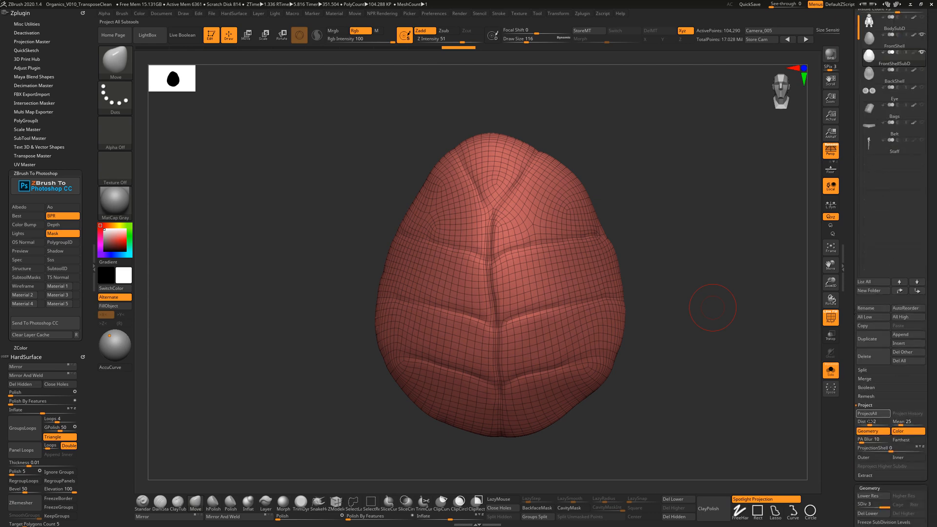
left_click(873, 413)
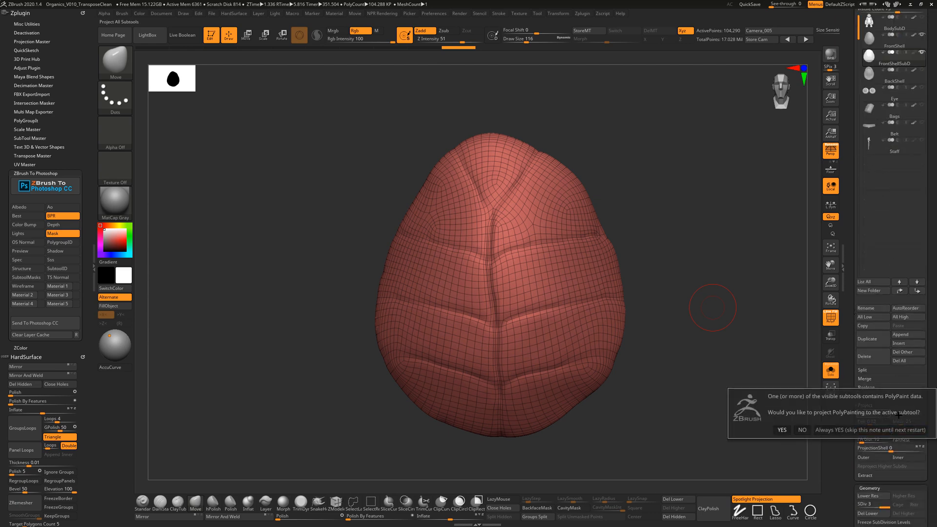
left_click(781, 429)
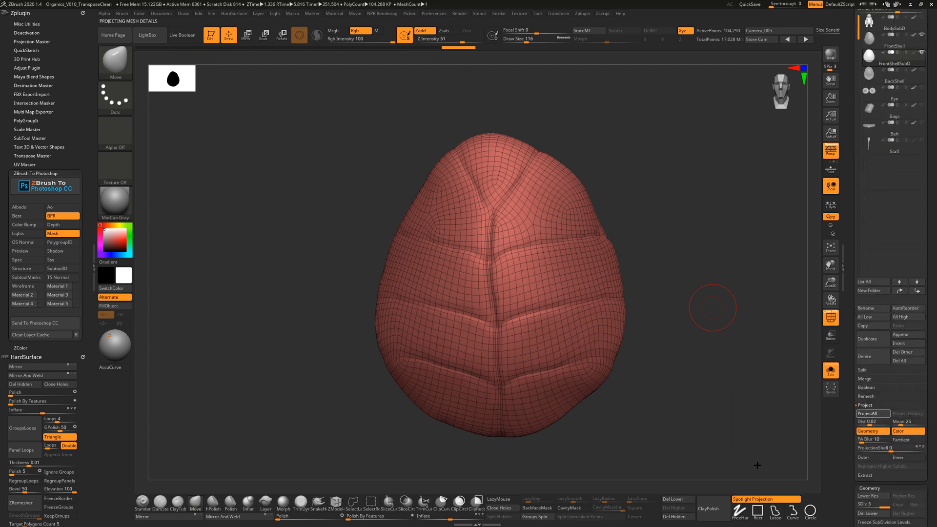
left_click(830, 317)
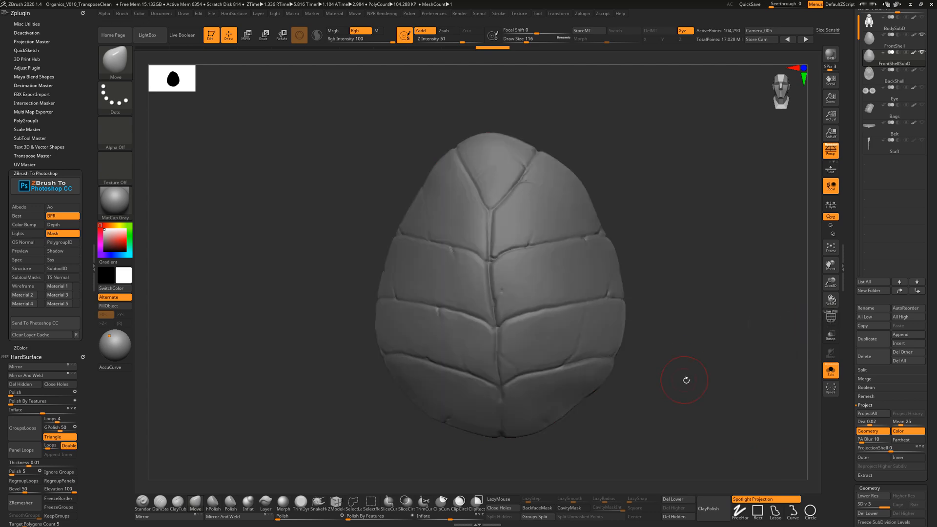
Step: Divide FrontShellSubD up to subdivision level 5 and project the original shell's detail onto it again
mouse_move(686, 380)
left_mouse_down("alt")
mouse_move(704, 403)
mouse_move(713, 379)
mouse_move(725, 376)
left_mouse_up("alt")
key("ctrl")
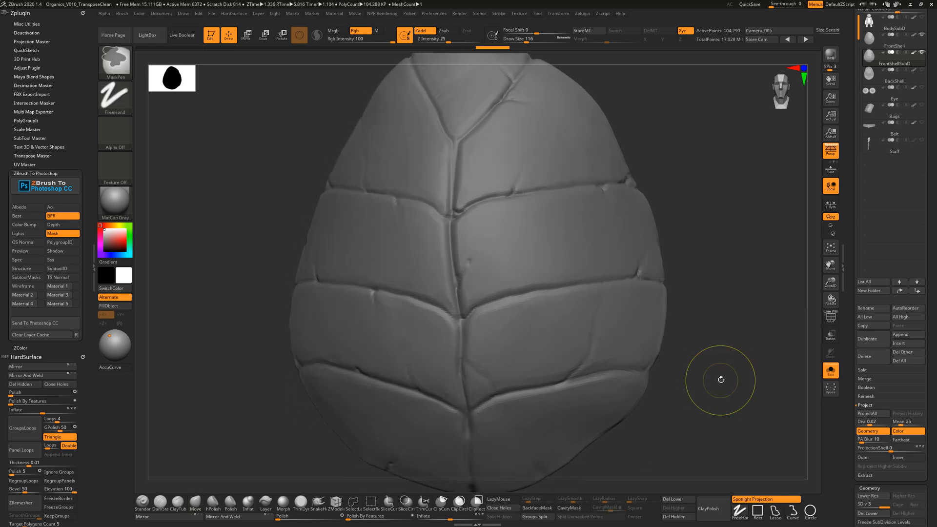
key("ctrl+d")
key("ctrl+d")
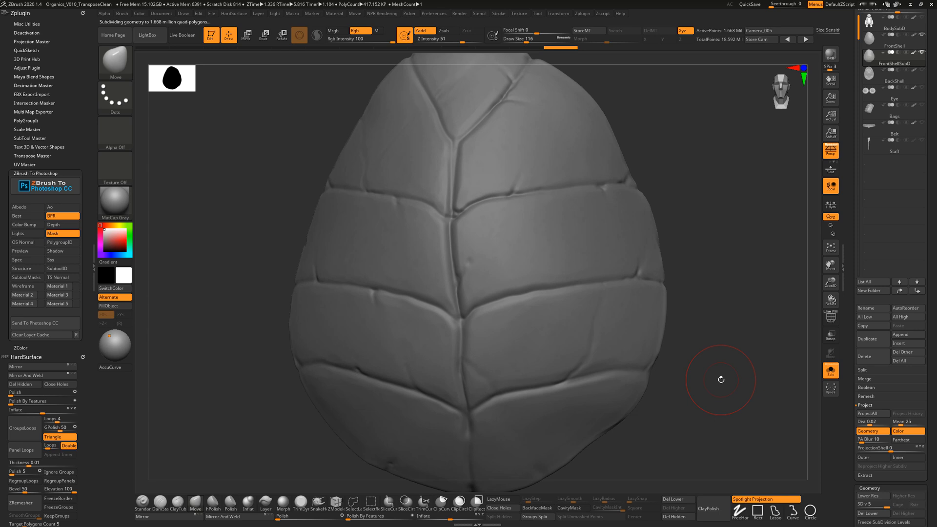
left_click(868, 413)
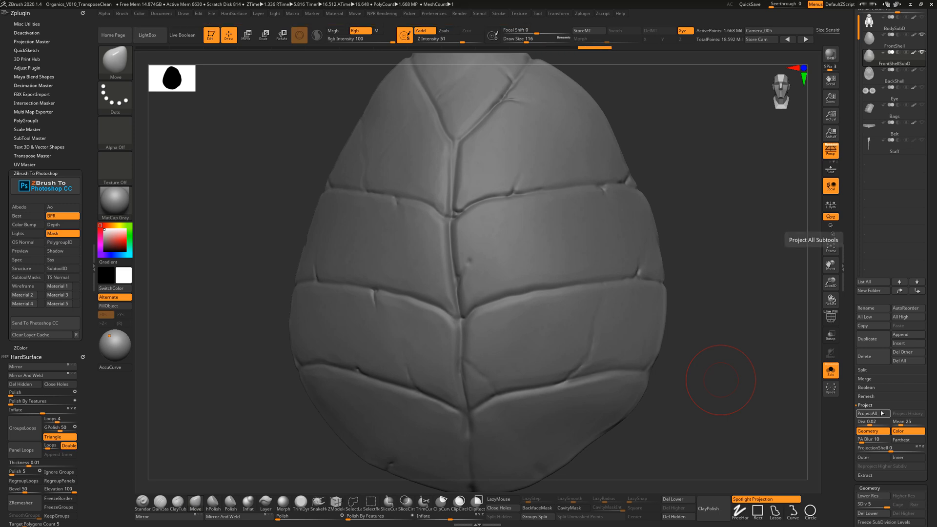
Step: Inspect the projected detail on the front shell and compare FrontShellSubD with the original FrontShell subtool
left_click_drag(690, 220, 716, 243)
left_click_drag(740, 226, 721, 264)
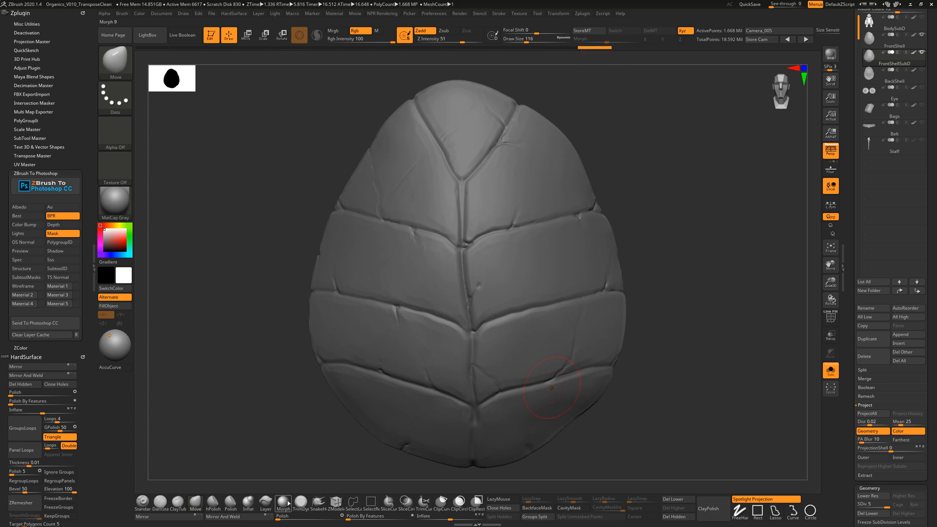
left_click_drag(647, 203, 691, 275)
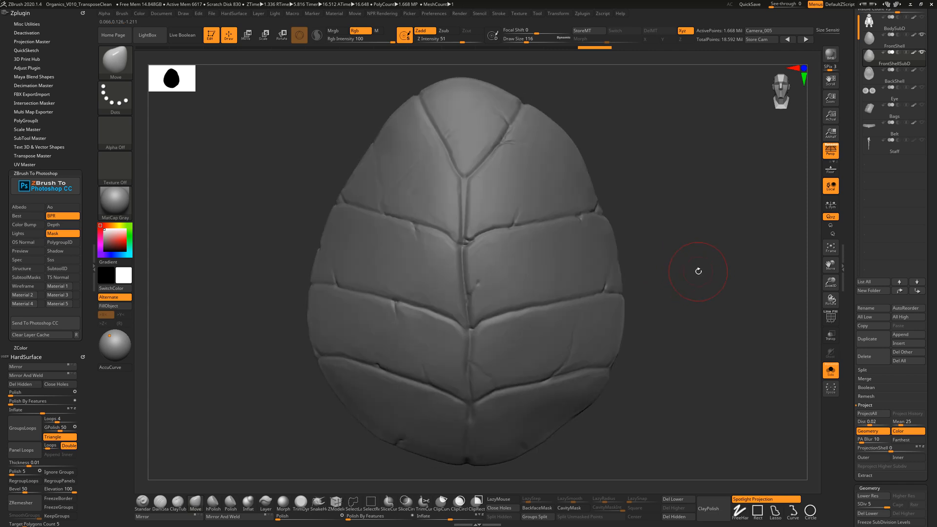
left_click_drag(845, 59, 846, 197)
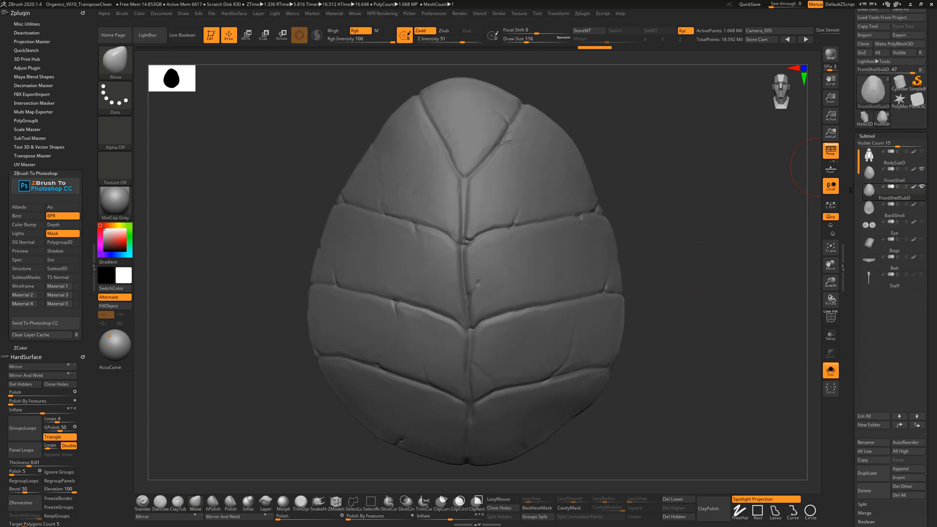
left_click(870, 183)
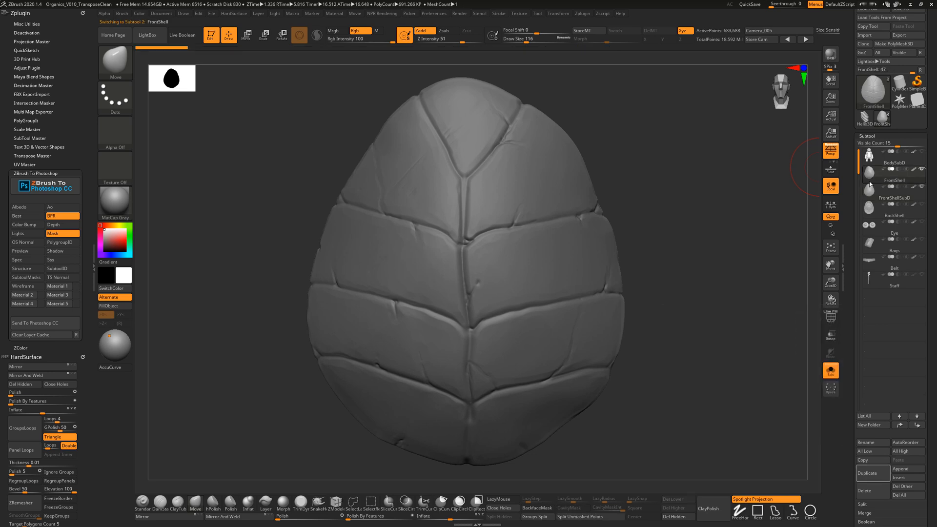
key("Down")
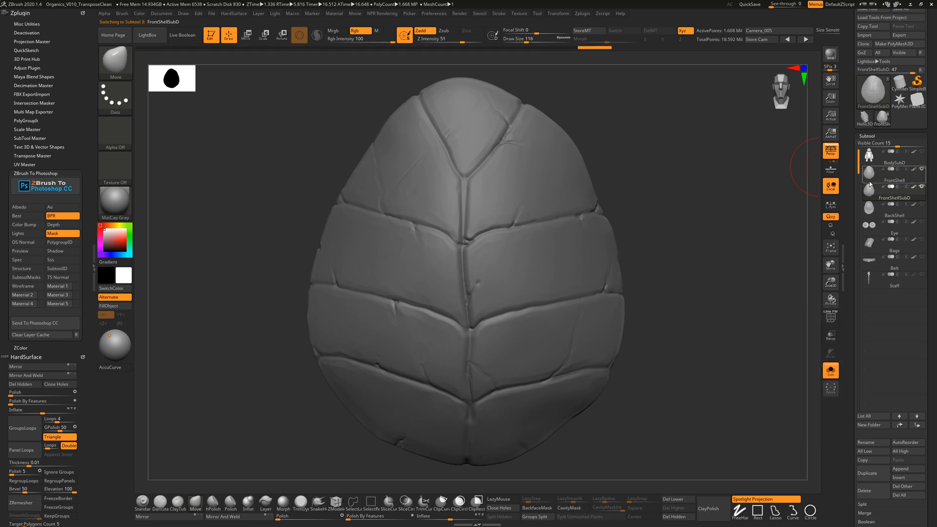
key("Up")
key("Down")
Step: Delete the original FrontShell subtool, keeping FrontShellSubD as the front shell
key("Up")
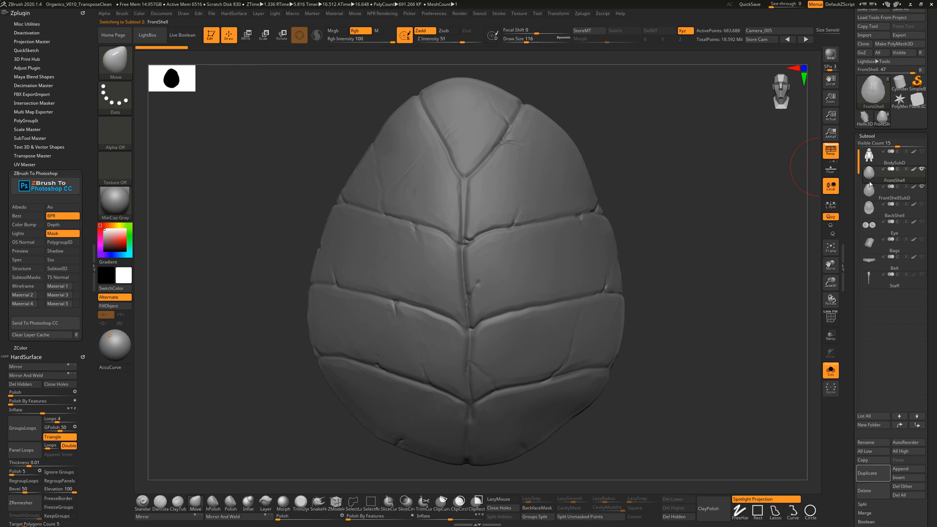
left_click(881, 474)
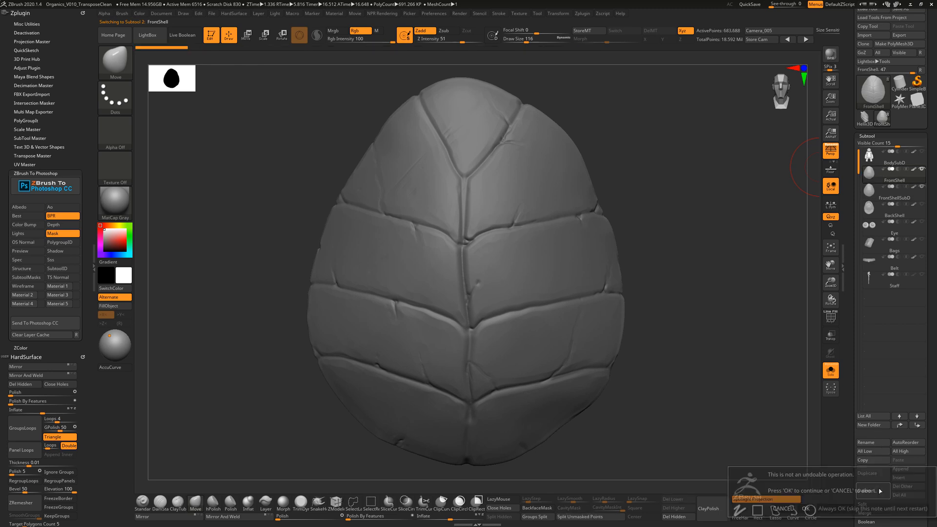
left_click(805, 508)
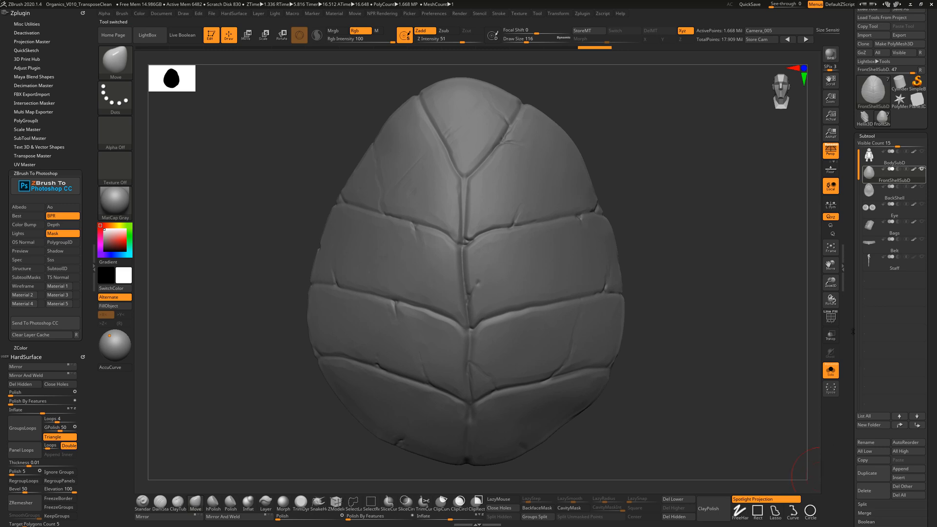
Step: Show the polyframe on FrontShellSubD and step down and back up through its subdivision levels to check the topology
left_click(831, 319)
key("shift+d")
key("shift+d")
key("shift+d")
key("shift+d")
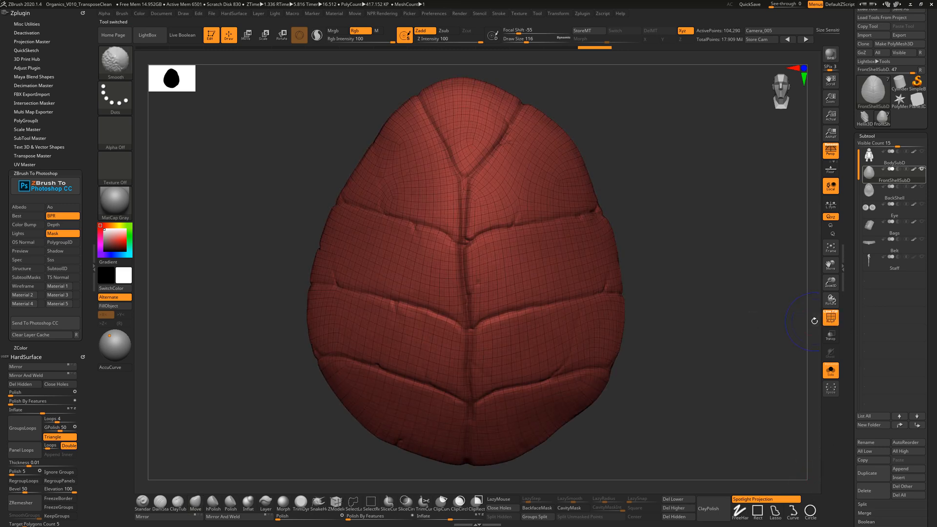
key("d")
key("d")
key("d")
key("d")
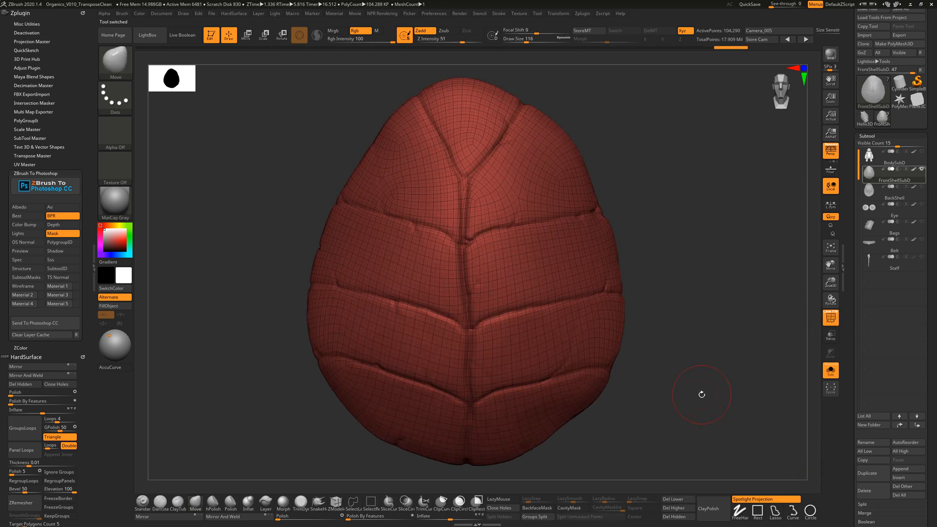
Step: Hide the polyframe with FrontShellSubD at its highest subdivision level and save the project over Organics_V010_TransposeClean.ZPR
left_click(830, 317)
key("ctrl")
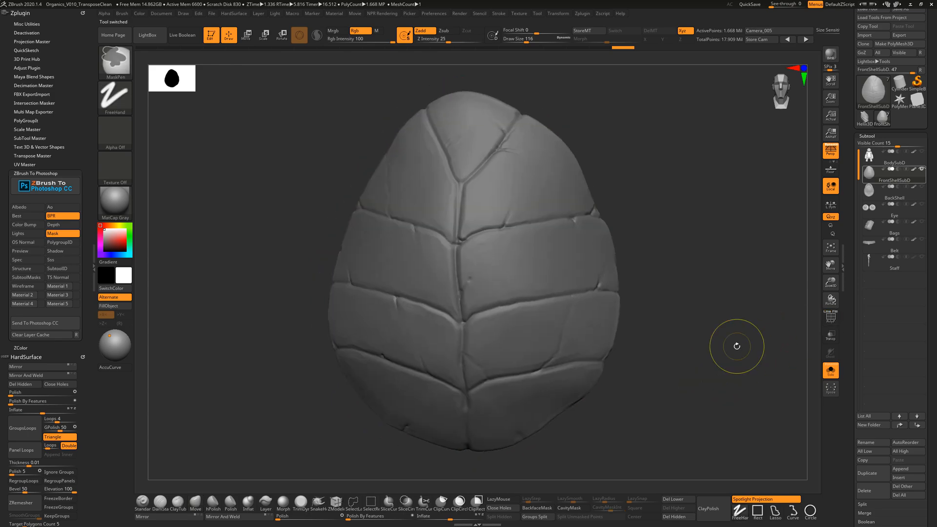
key("ctrl+s")
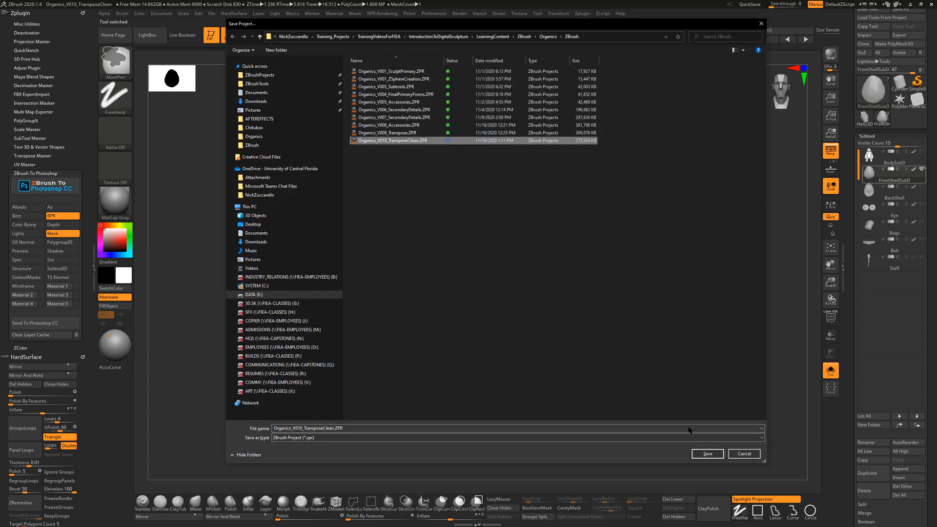
left_click(708, 454)
left_click(497, 264)
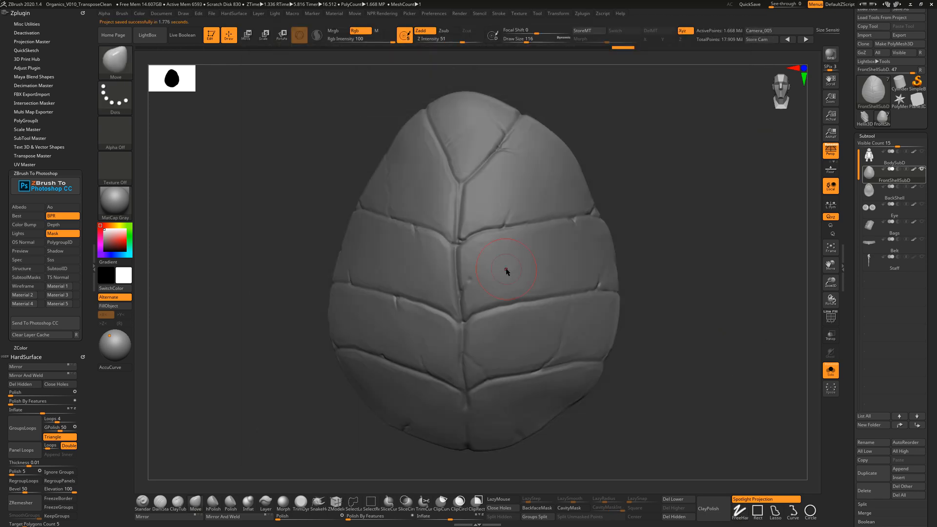
Step: Duplicate the BackShell subtool and rename the copy BackShellSubD
left_click(870, 195)
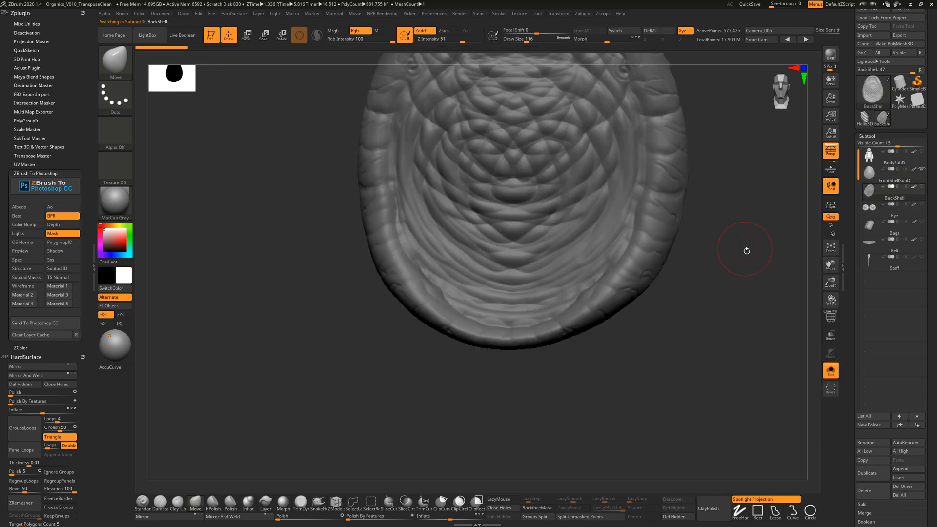
left_click_drag(748, 244, 697, 334, "alt")
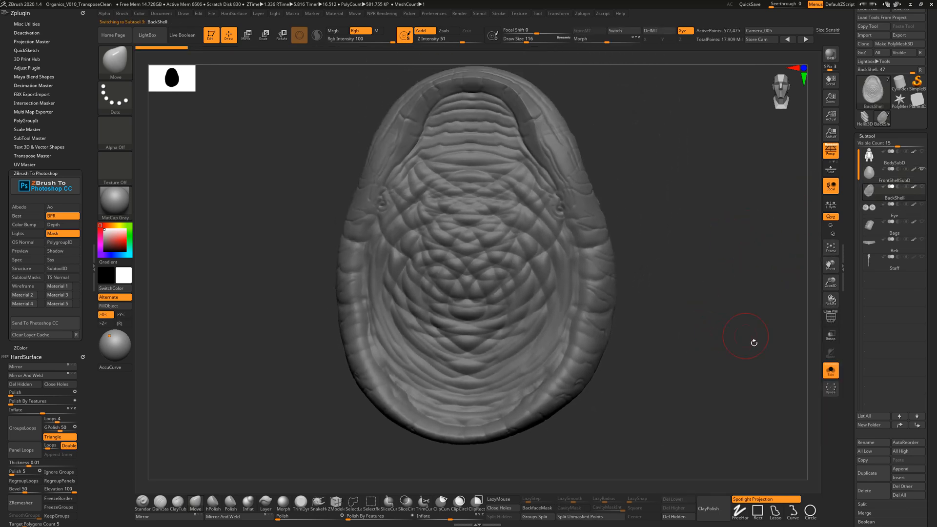
left_click(867, 473)
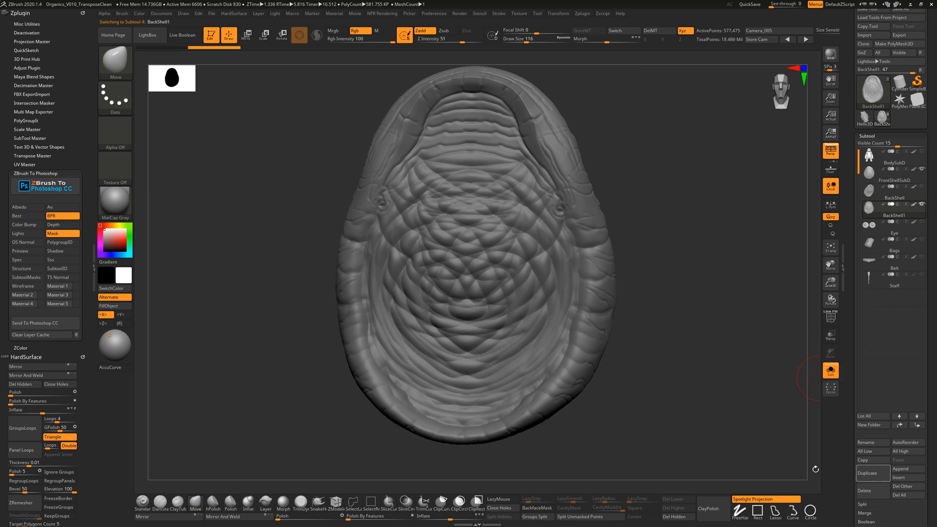
left_click(877, 443)
key("Right")
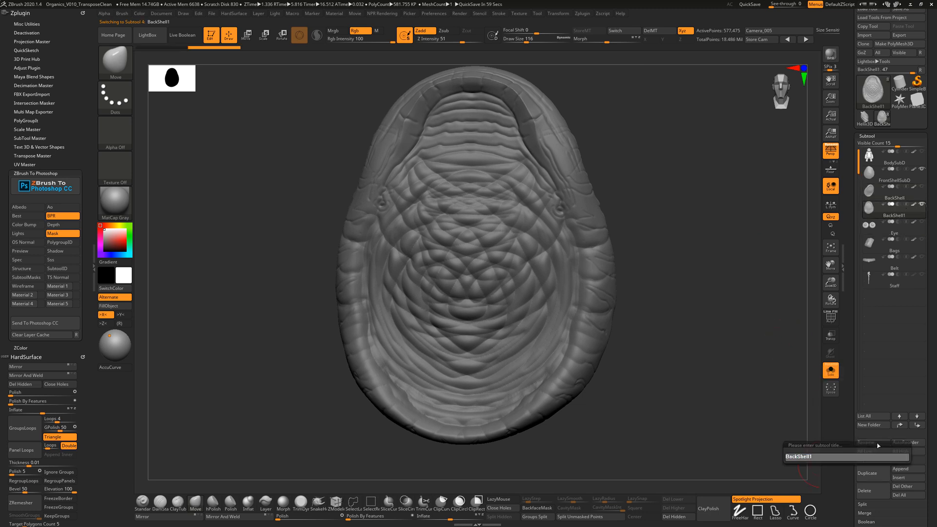
type("SubD")
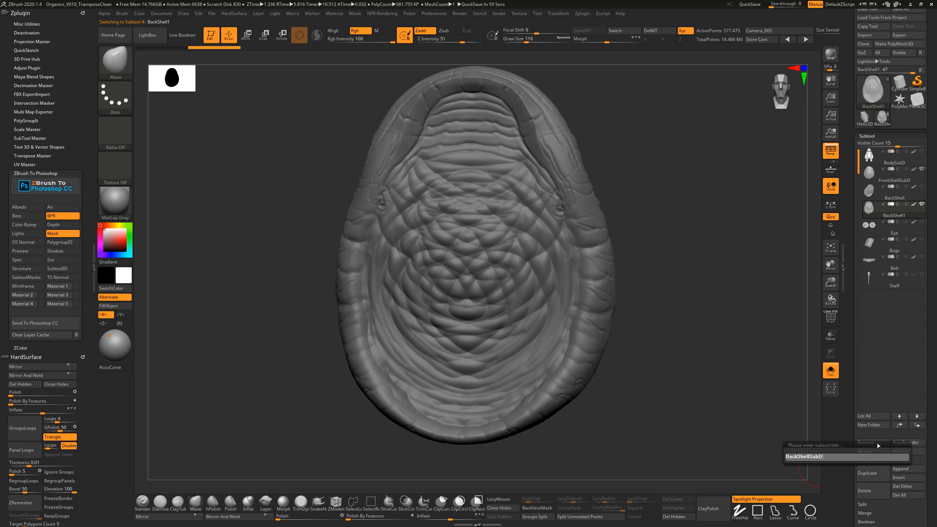
key("Return")
Step: ZRemesh BackShellSubD with the target polygons count set to 10
left_click_drag(852, 396, 852, 236)
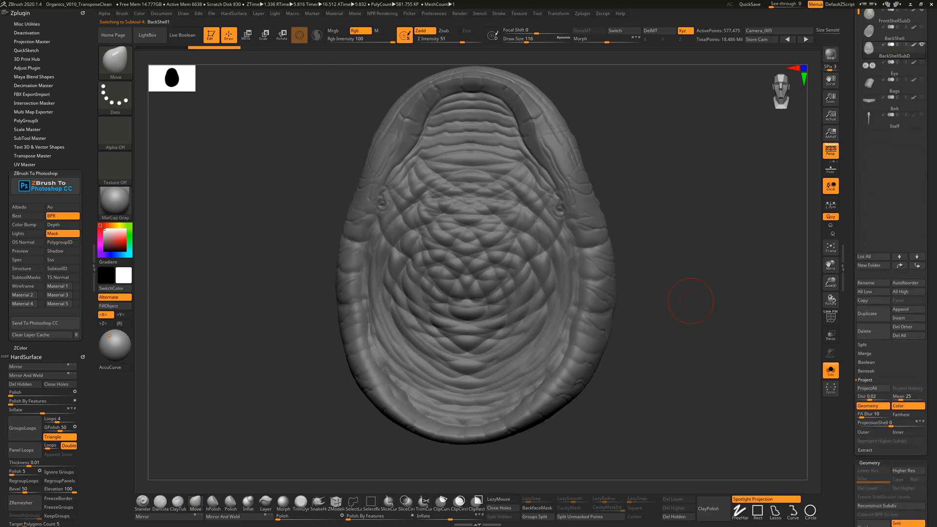
mouse_move(641, 170)
left_mouse_down()
mouse_move(674, 174)
mouse_move(658, 220)
mouse_move(554, 218)
mouse_move(642, 240)
mouse_move(639, 293)
left_mouse_up()
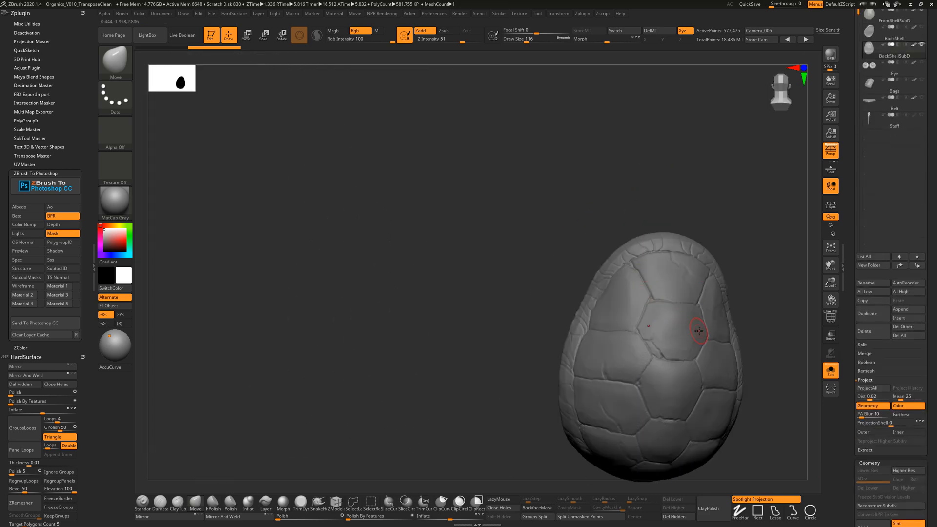
left_click_drag(780, 294, 708, 245)
left_click_drag(728, 278, 725, 272)
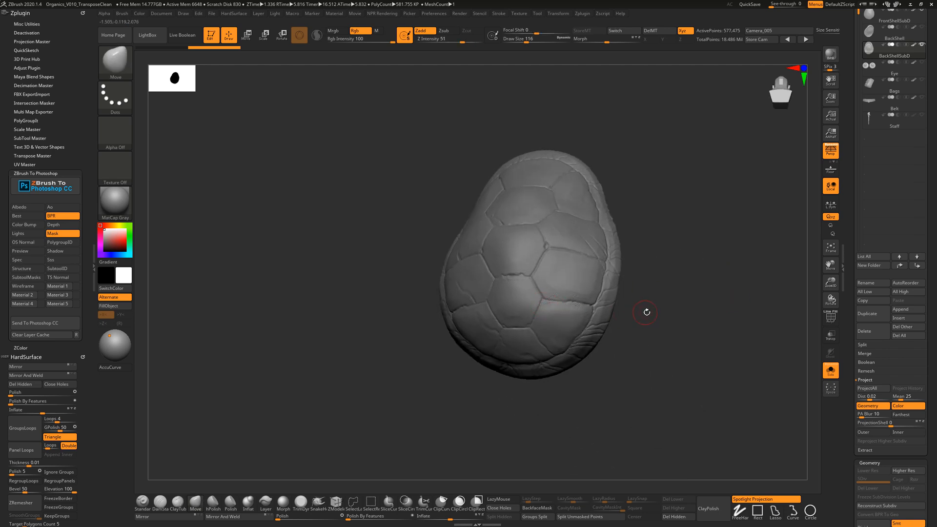
left_click_drag(646, 312, 640, 341)
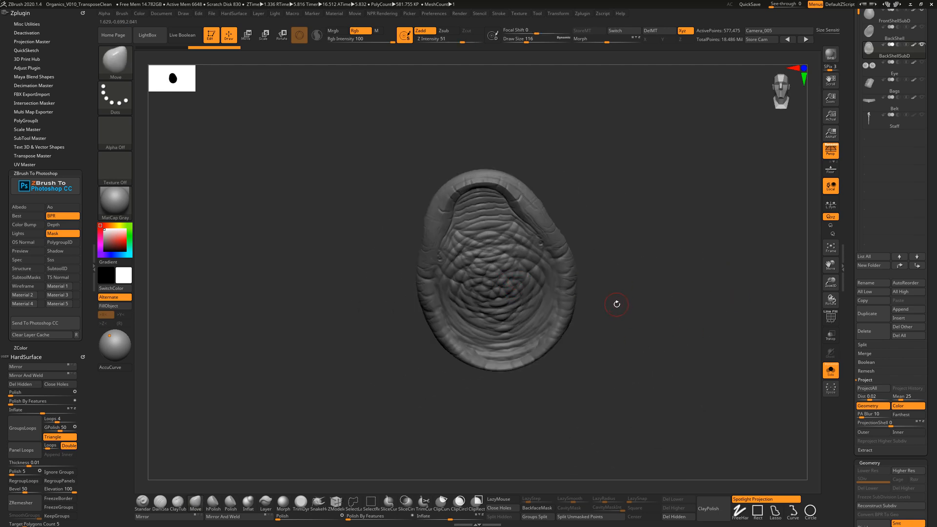
left_click_drag(616, 304, 756, 286)
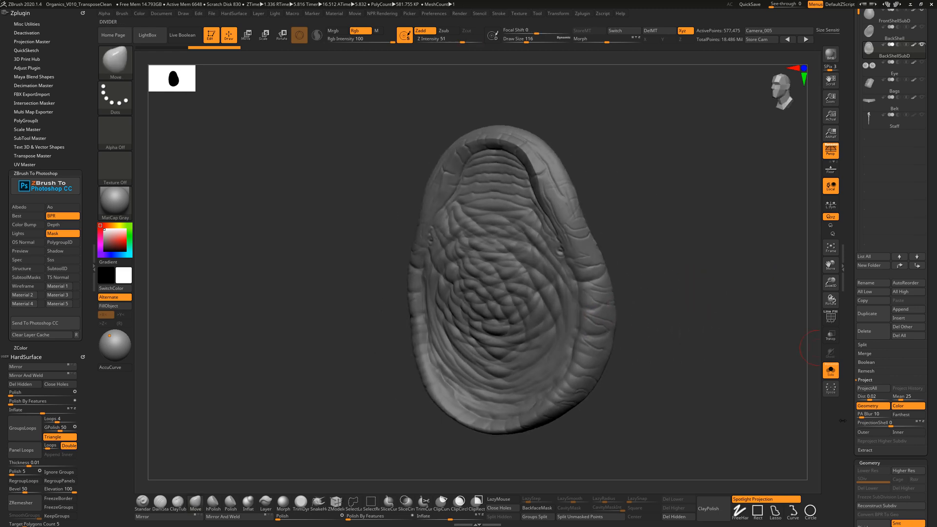
scroll(878, 430, "down", 5)
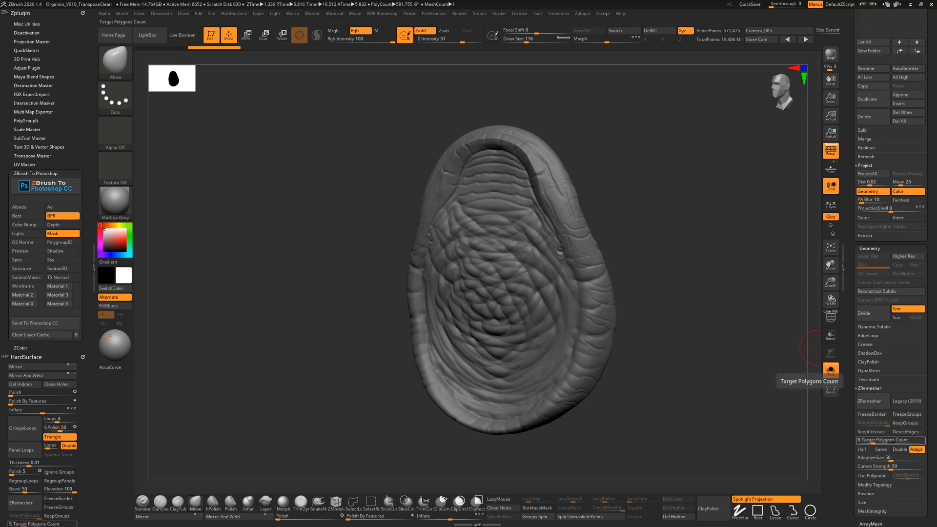
left_click(892, 441)
type("10")
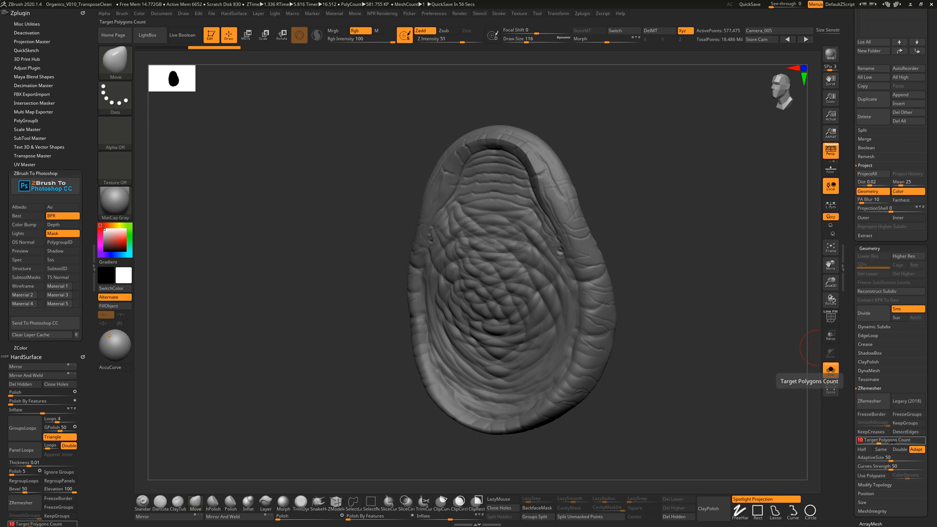
key("Return")
left_click(878, 401)
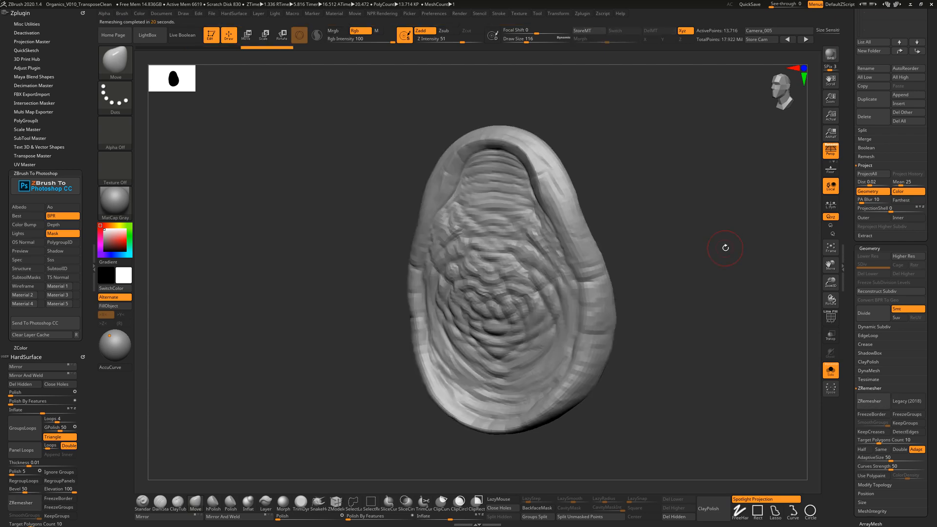
Step: Show the polyframe on the remeshed BackShellSubD and examine its topology from the back
left_click_drag(736, 259, 798, 308)
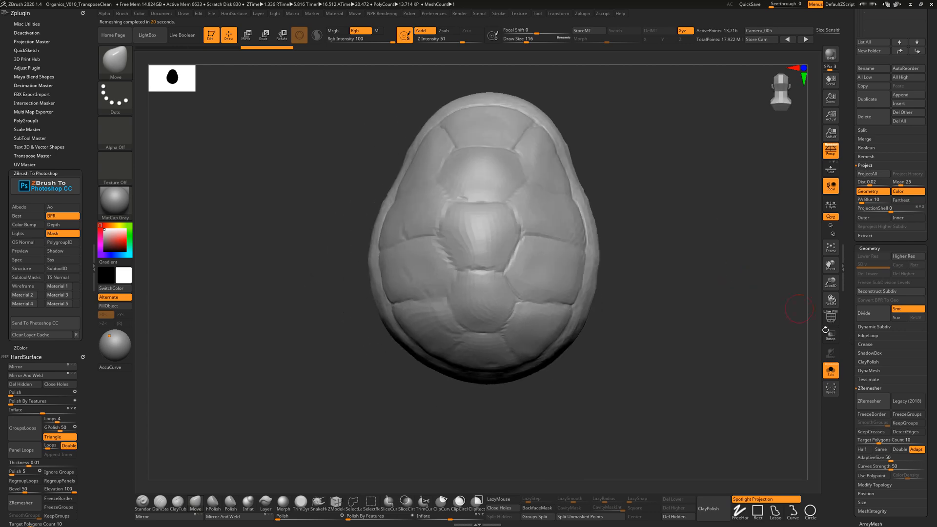
left_click(830, 317)
mouse_move(728, 282)
left_mouse_down()
mouse_move(724, 261)
mouse_move(704, 327)
mouse_move(719, 299)
left_mouse_up()
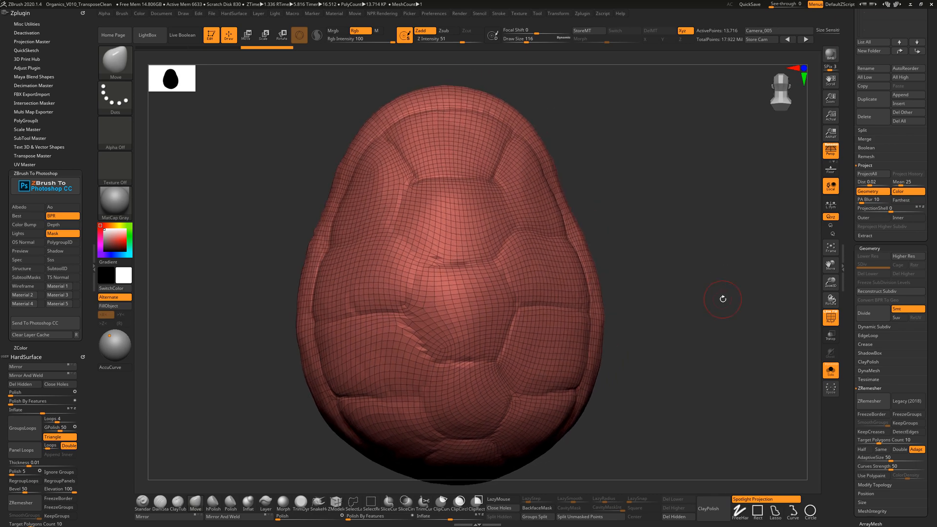
Step: Divide BackShellSubD up to subdivision level 5 and step back down to level 4
key("ctrl+d")
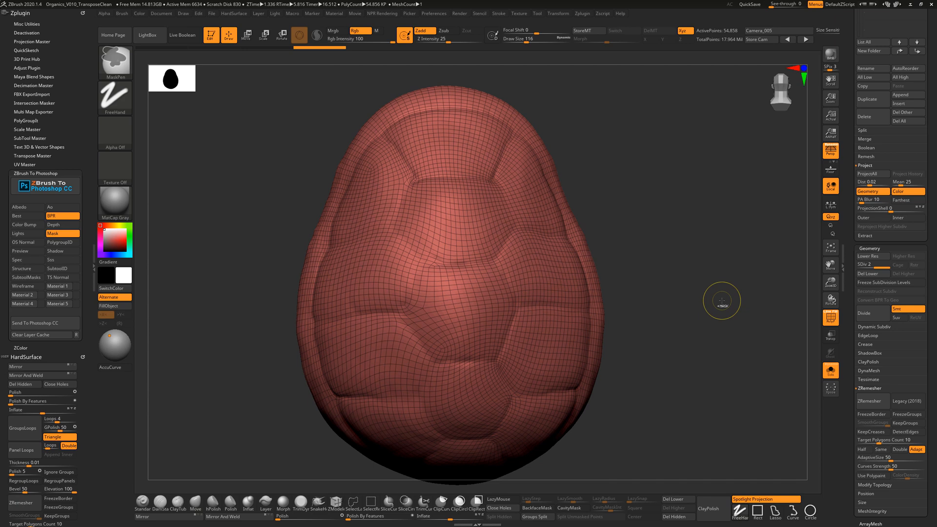
key("ctrl+d")
key("ctrl+d")
key("ctrl+d")
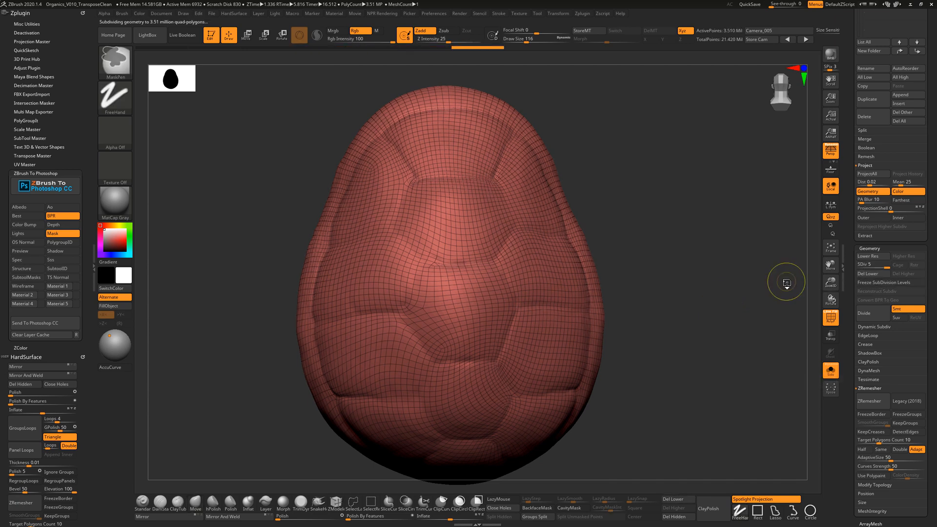
key("shift+d")
mouse_move(703, 293)
left_mouse_down()
mouse_move(679, 310)
mouse_move(721, 292)
mouse_move(714, 293)
left_mouse_up()
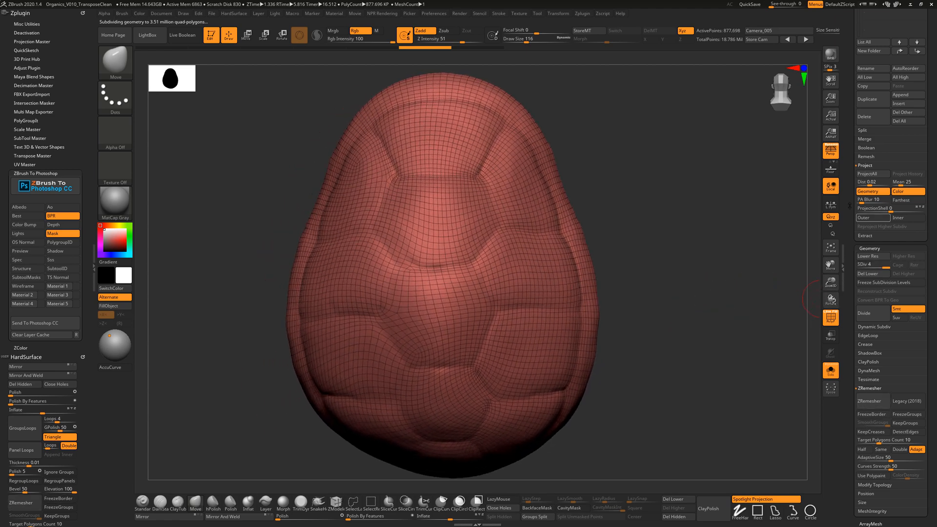
Step: Make only the original BackShell visible alongside BackShellSubD and project its detail onto it at level 4, including the polypaint
scroll(889, 365, "up", 5)
scroll(848, 258, "up", 5)
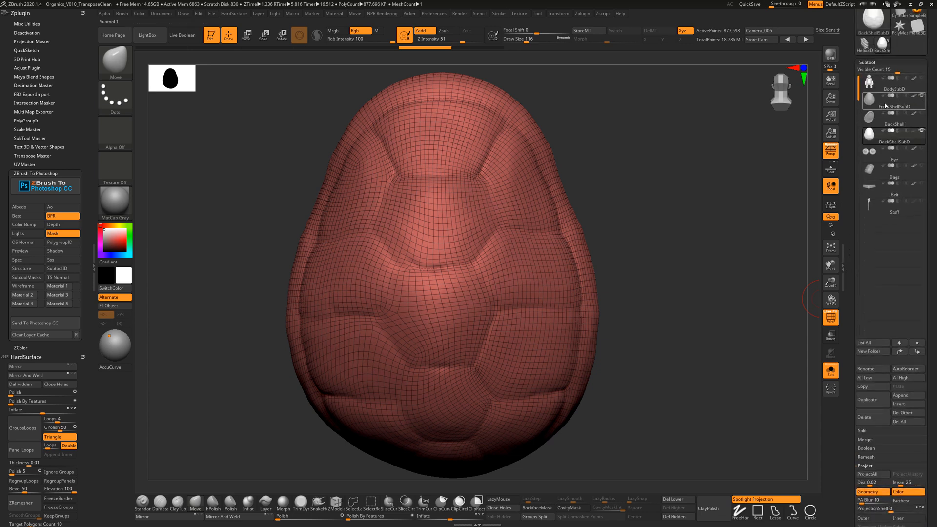
mouse_move(923, 102)
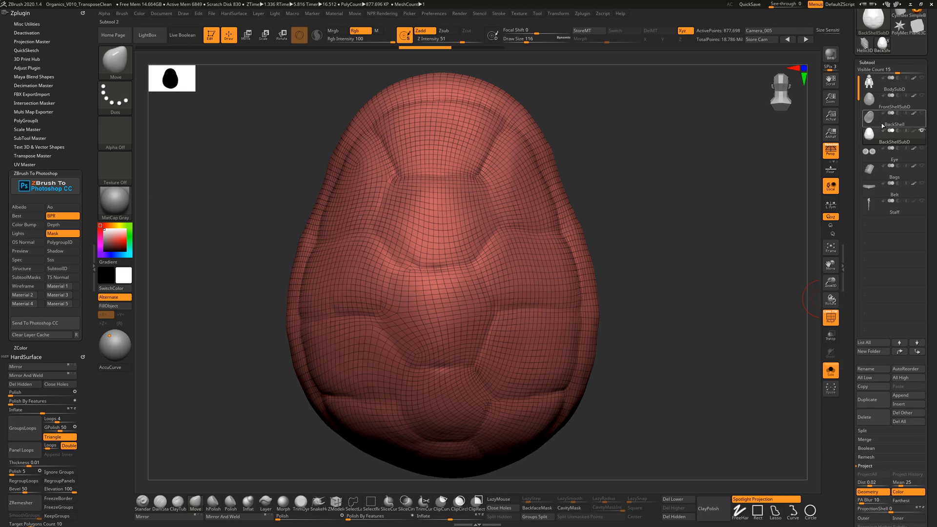
mouse_move(873, 126)
scroll(873, 425, "down", 3)
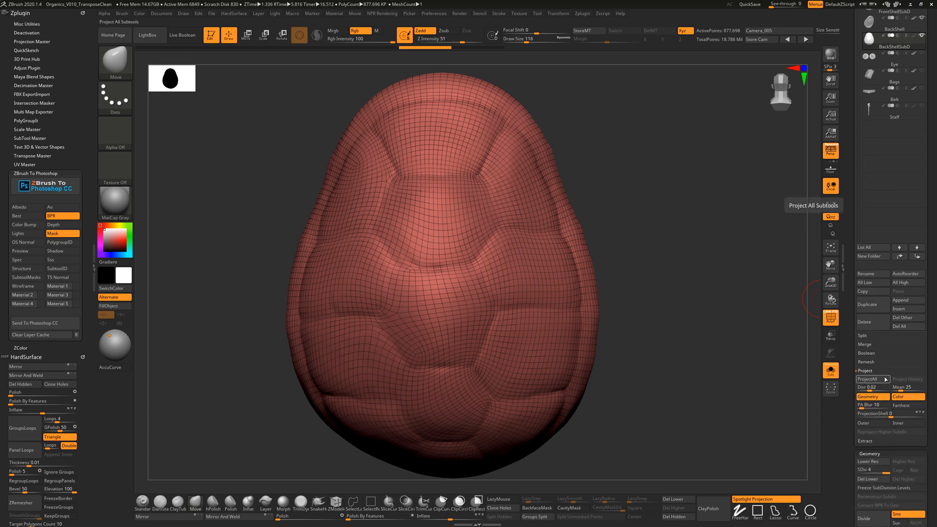
left_click(871, 379)
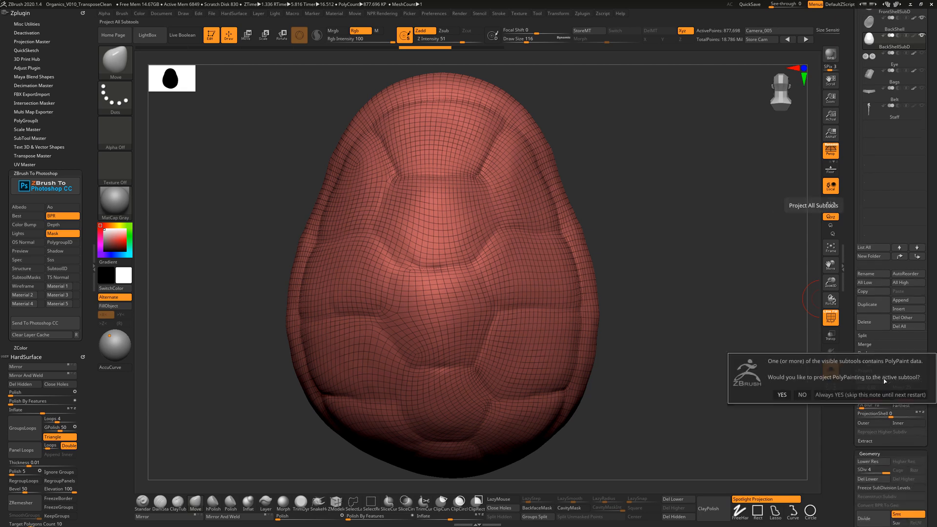
left_click(780, 394)
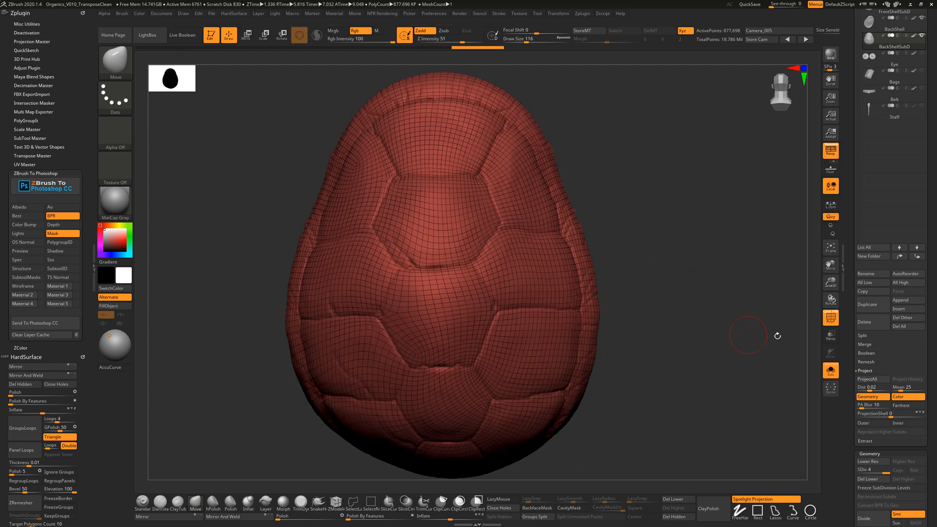
Step: Hide the polyframe and compare the projected plate detail on BackShellSubD with the original BackShell subtool
left_click(825, 325)
left_click_drag(650, 278, 761, 309)
left_click_drag(810, 387, 727, 387, "alt")
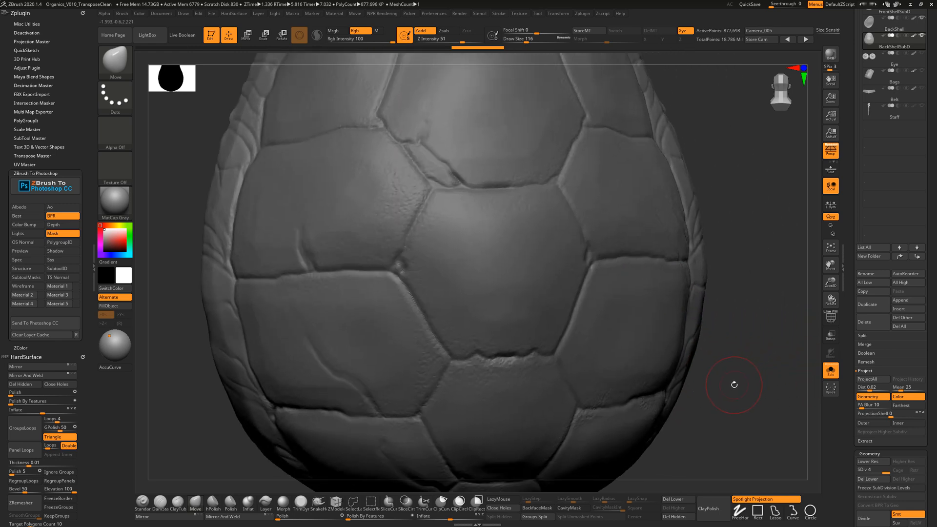
scroll(850, 95, "up", 3)
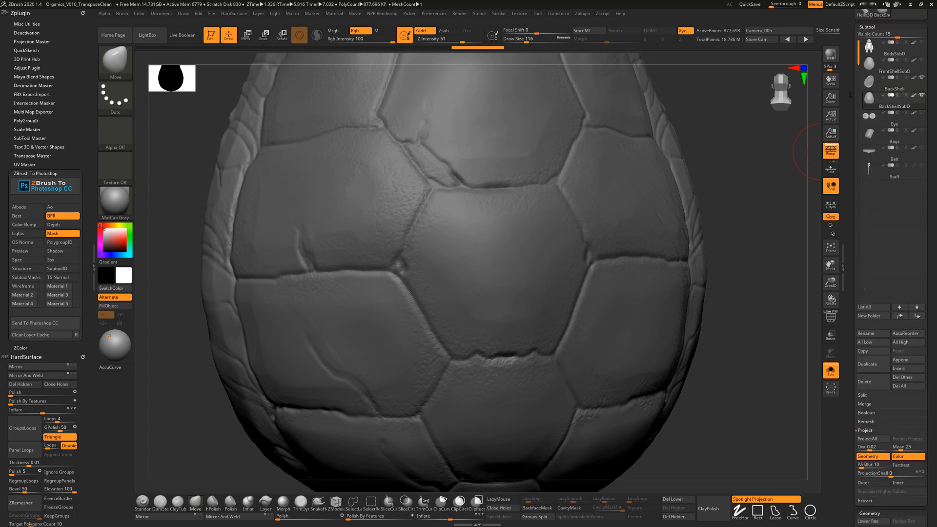
left_click(883, 83)
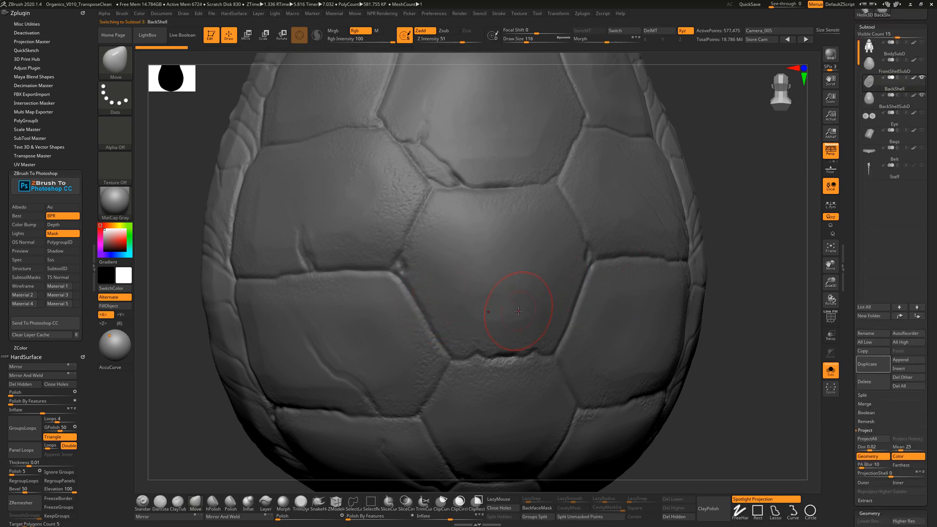
Step: Raise BackShellSubD to subdivision level 5 and project the original BackShell's detail onto it again
key("Down")
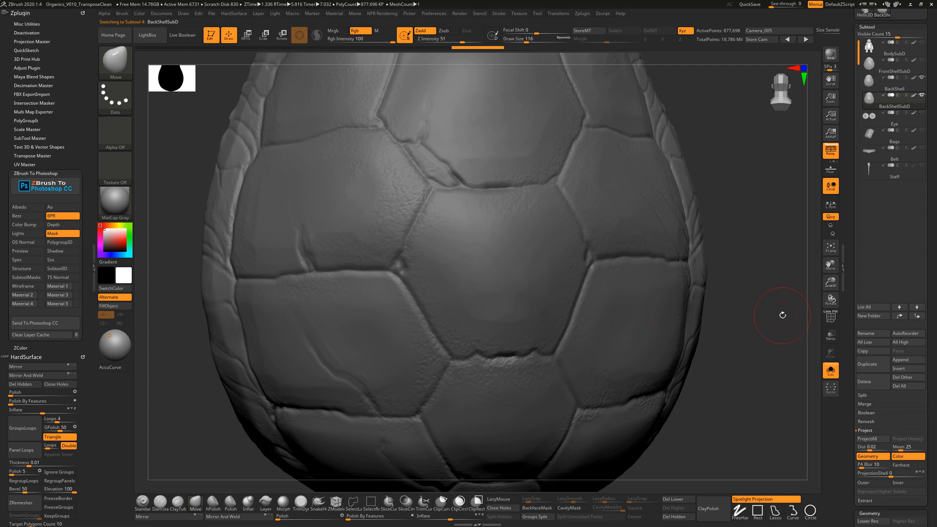
key("ctrl+d")
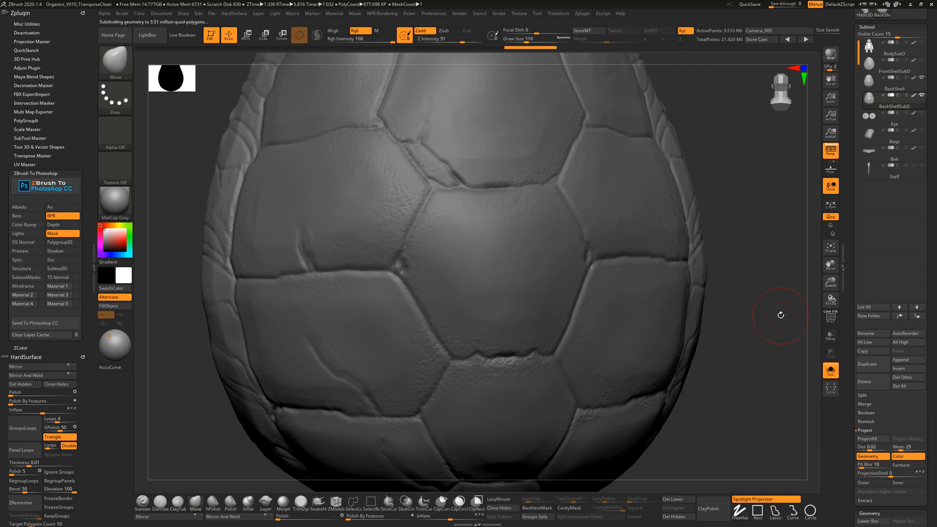
left_click(873, 438)
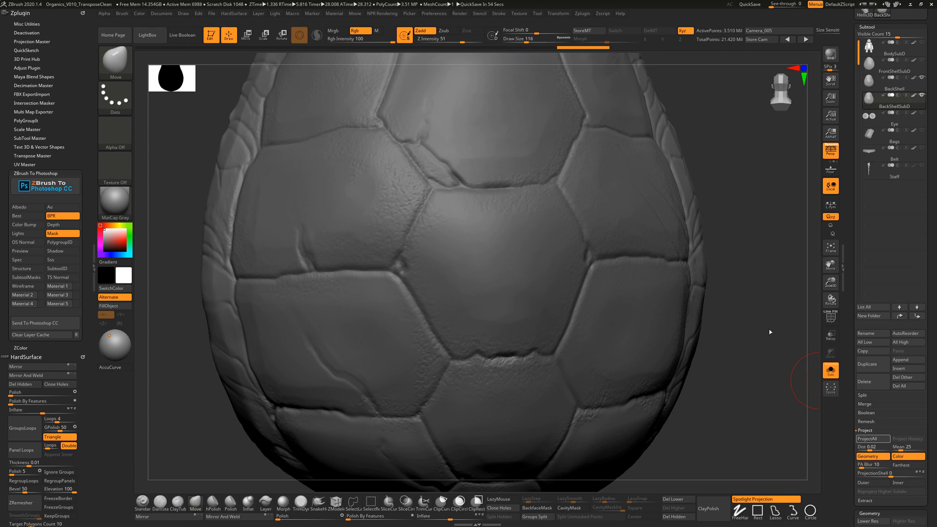
Step: Switch between BackShell and BackShellSubD to compare the level 5 projection with the original sculpted detail
left_click_drag(757, 349, 763, 352)
key("Up")
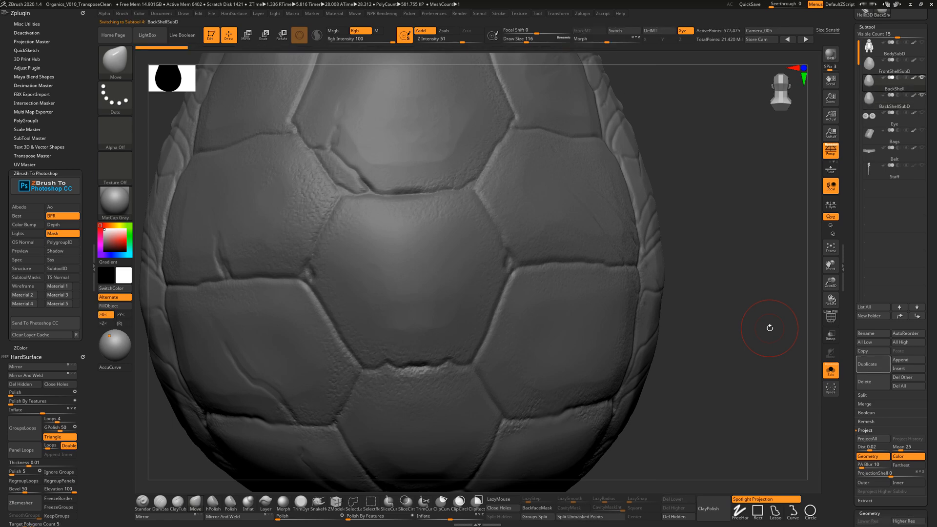
key("Up")
key("Down")
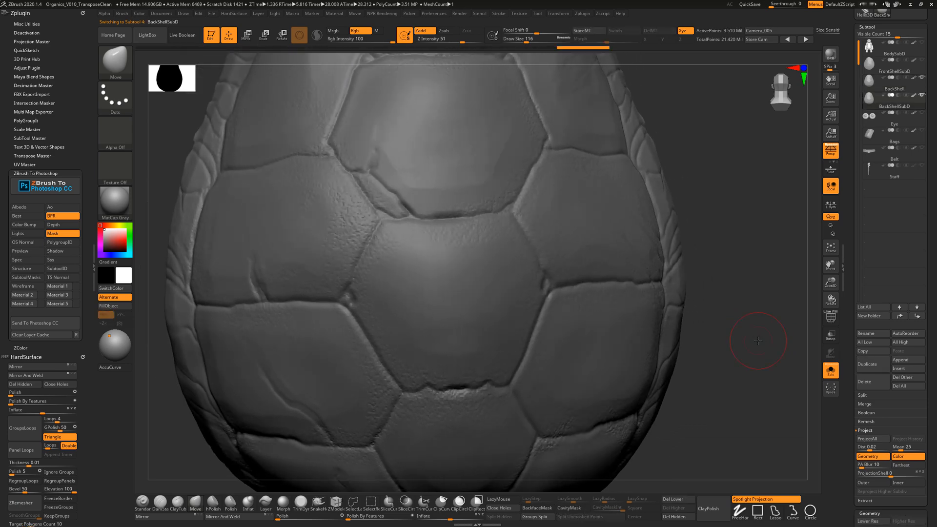
key("Up")
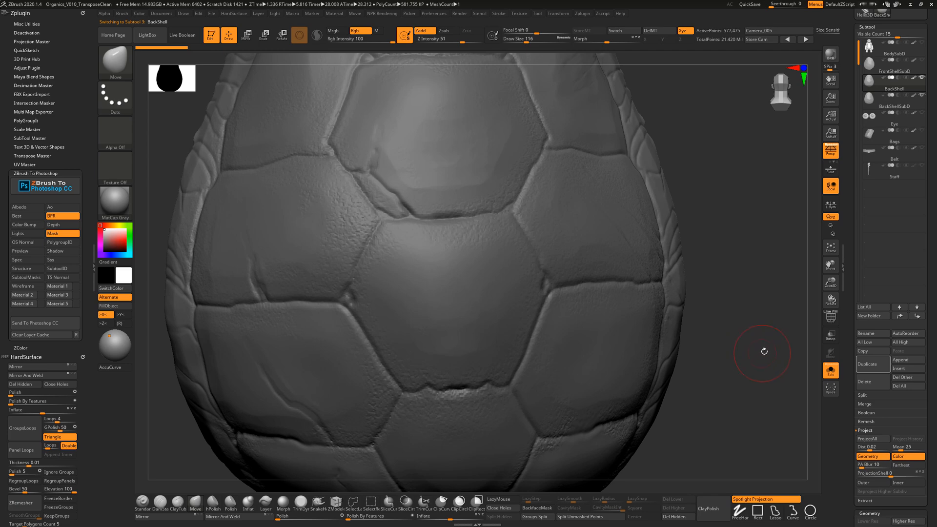
Step: Compare BackShell and BackShellSubD on the central and side plates by switching between the two subtools
left_click_drag(762, 351, 673, 337, "alt")
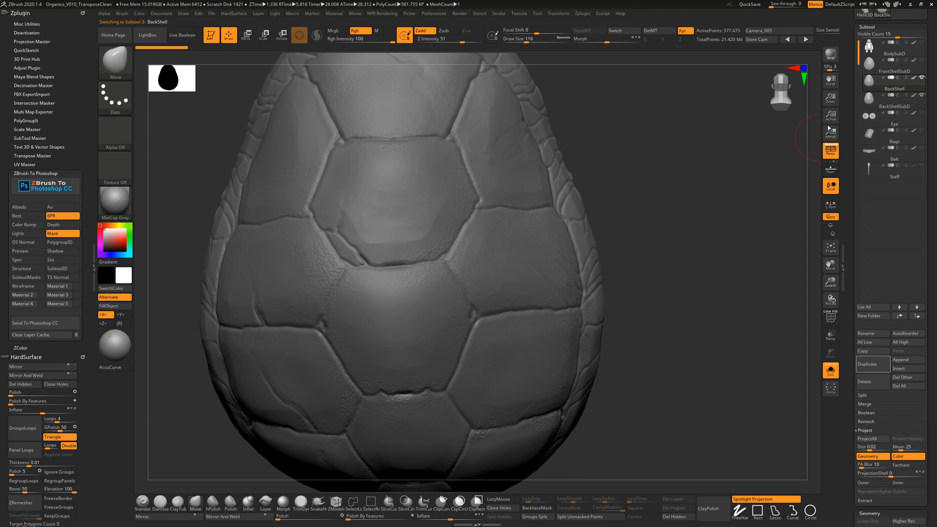
left_click(878, 97)
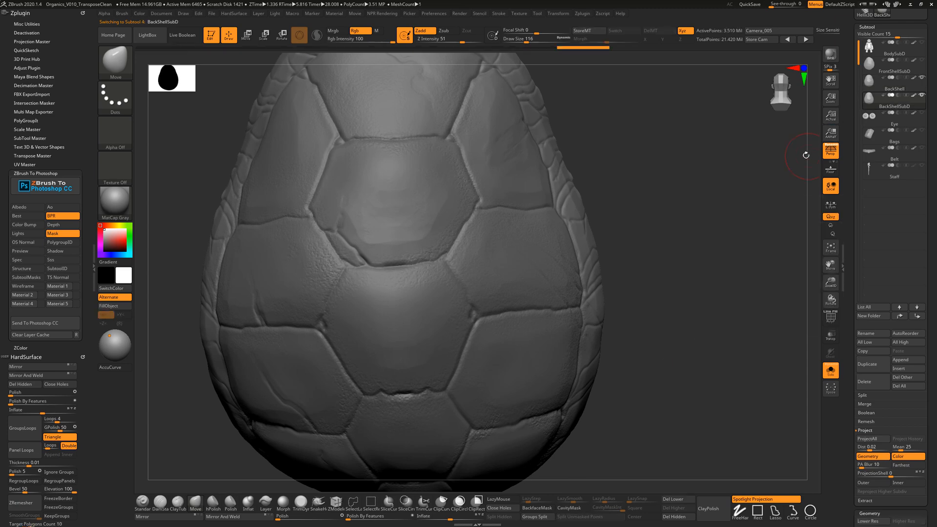
left_click_drag(726, 240, 776, 260, "alt")
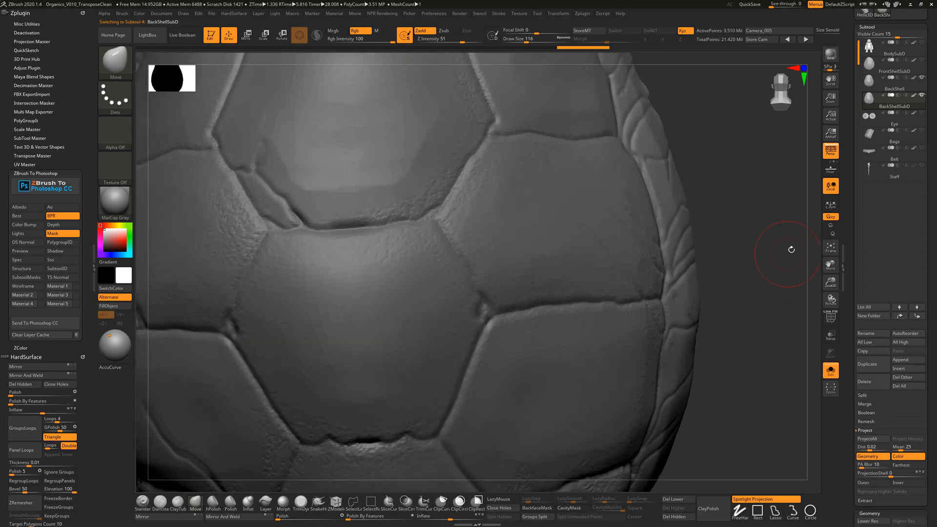
left_click(868, 80)
left_click(870, 100)
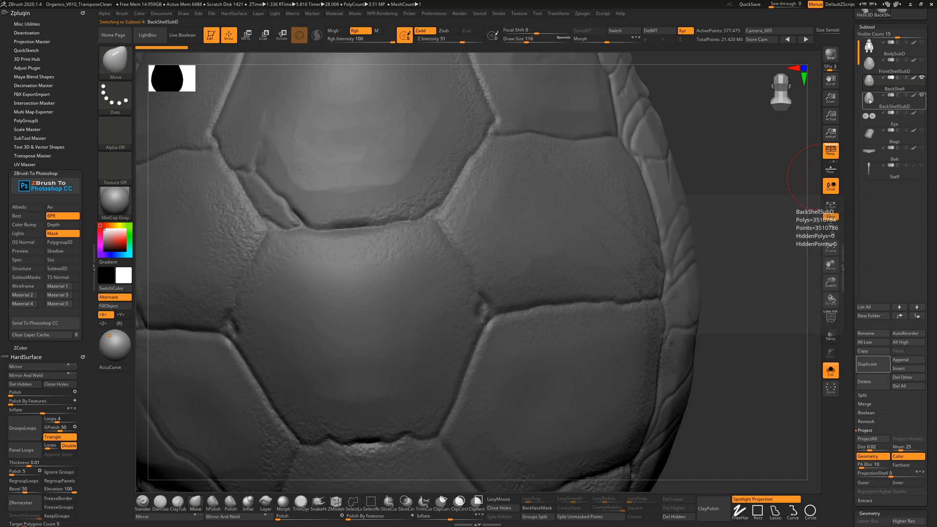
right_click_drag(772, 202, 754, 165, "ctrl")
Step: Exaggerate BackShellSubD's surface detail by storing a morph target, polishing the mesh and morphing by a small negative amount, then delete the target
left_click(585, 33)
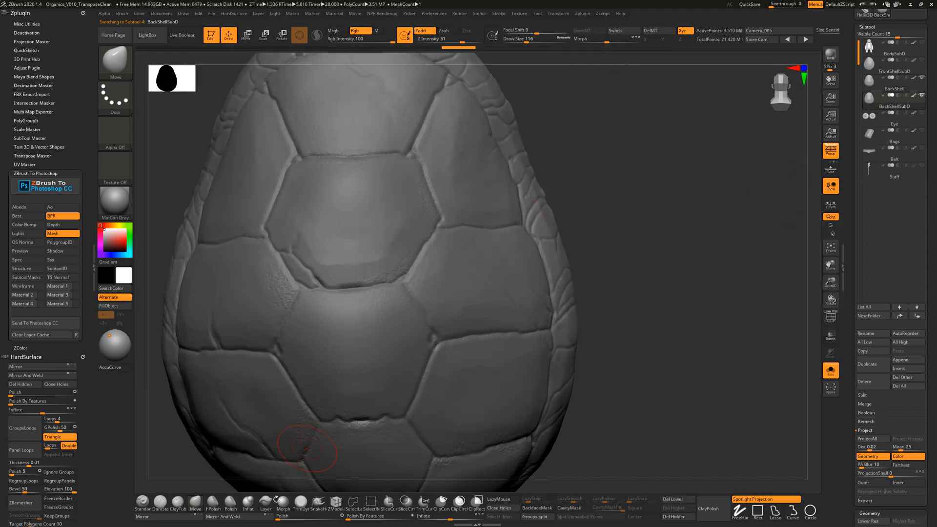
left_click_drag(281, 518, 333, 518)
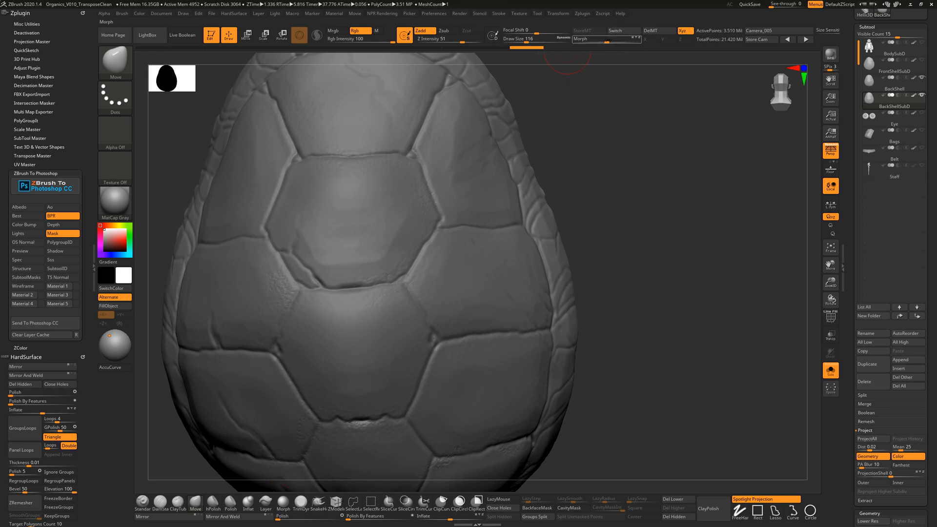
left_click_drag(608, 41, 590, 40)
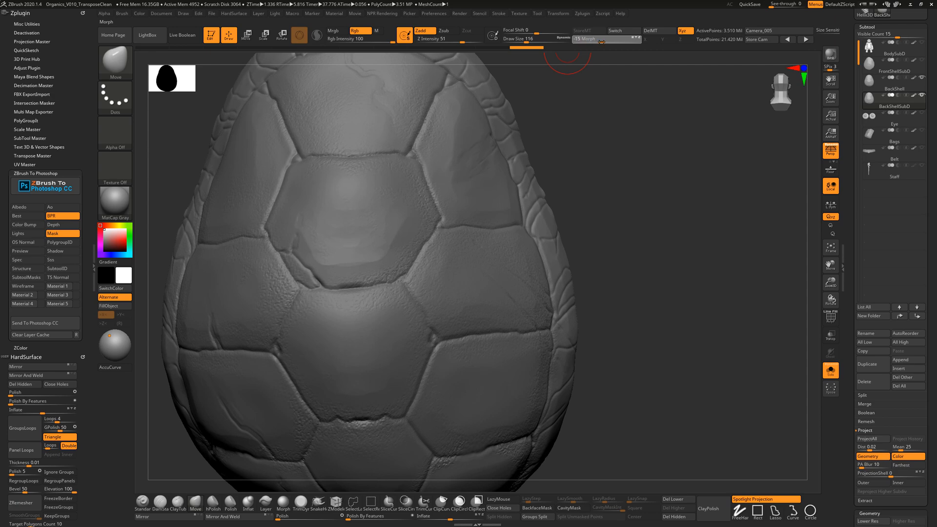
left_click_drag(603, 60, 604, 60)
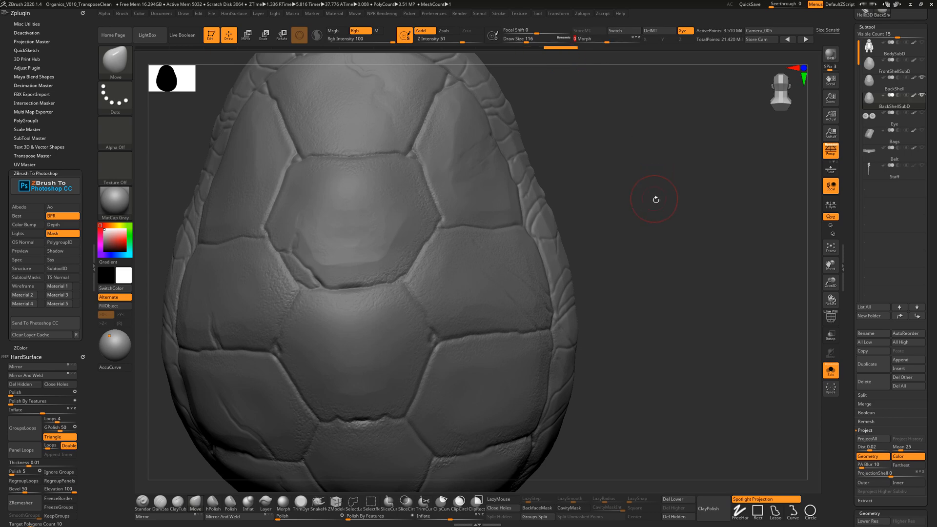
left_click_drag(655, 200, 629, 194, "alt")
left_click(657, 37)
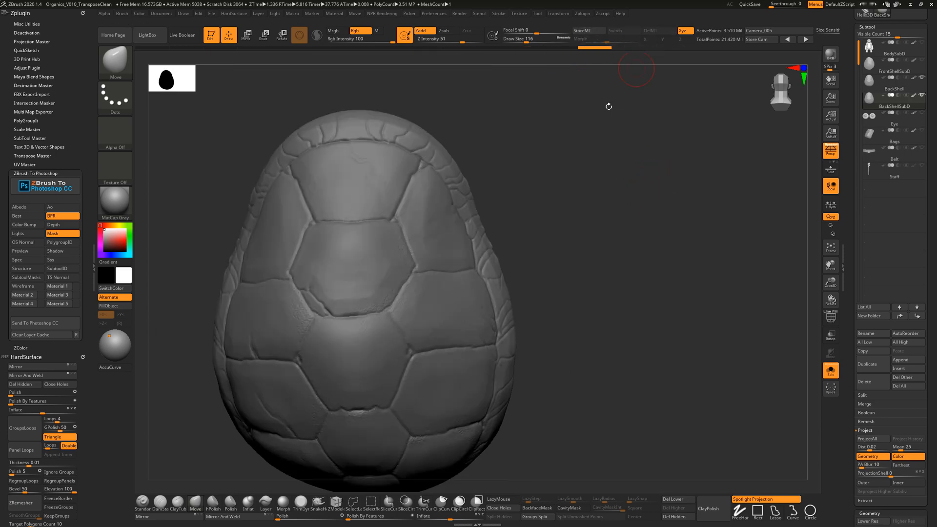
Step: Delete the original BackShell subtool, keeping BackShellSubD
left_click_drag(606, 105, 622, 173)
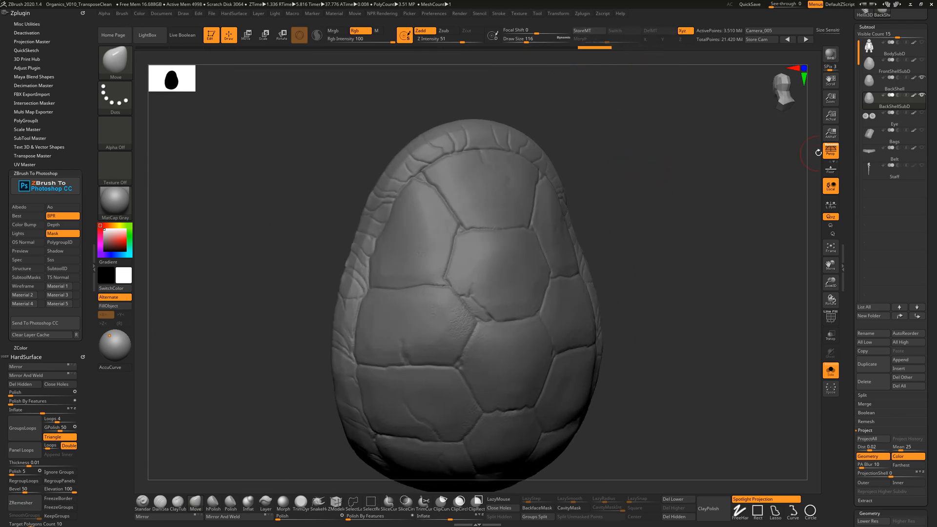
left_click(870, 98)
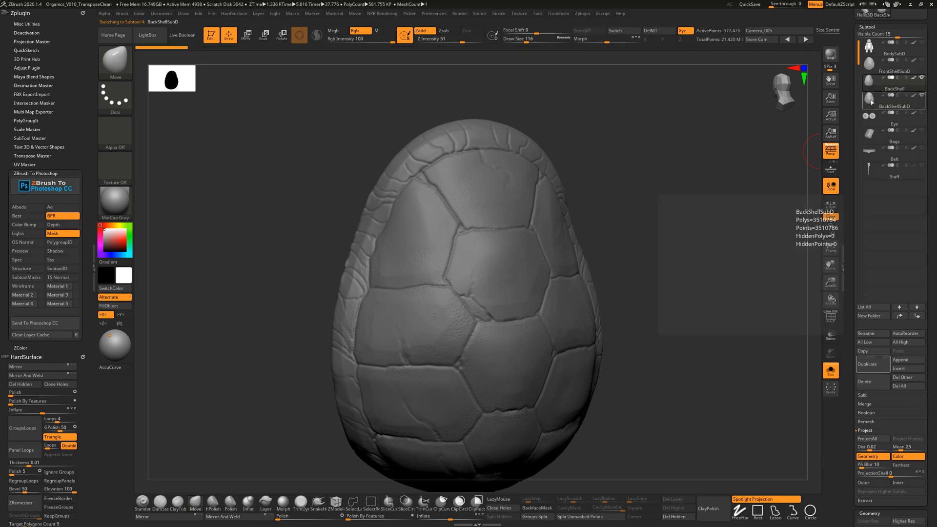
left_click(871, 88)
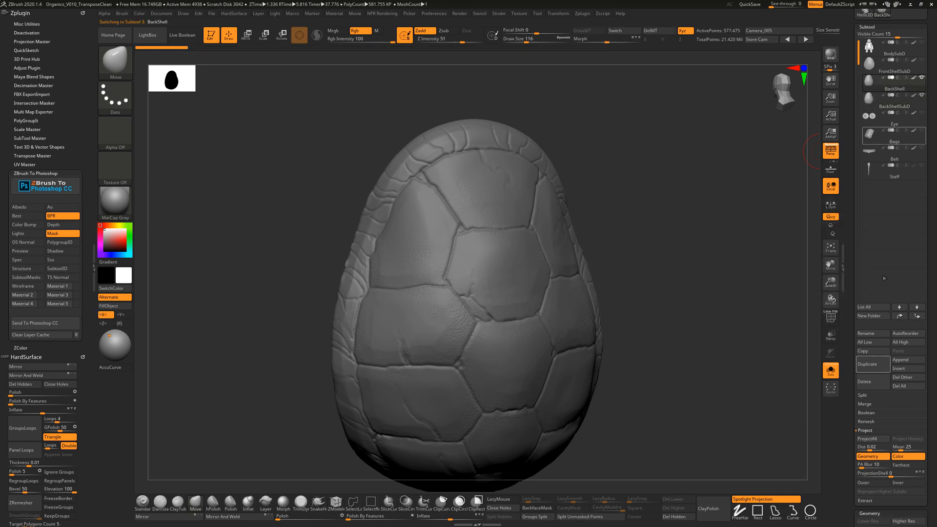
left_click(873, 382)
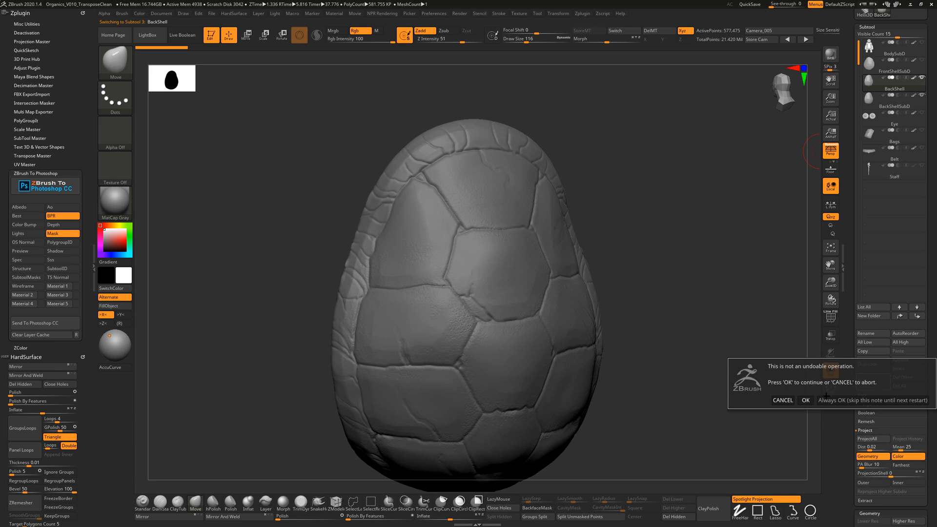
left_click(806, 400)
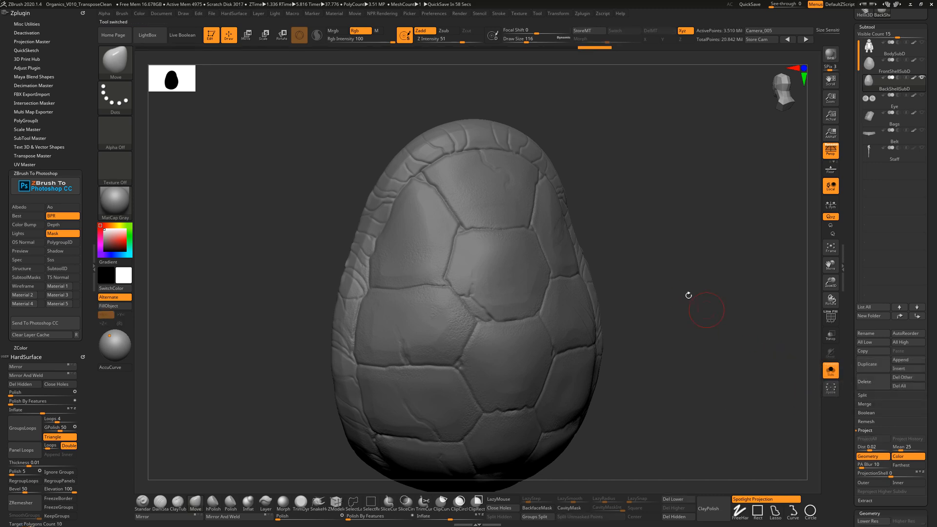
left_click_drag(688, 295, 549, 224)
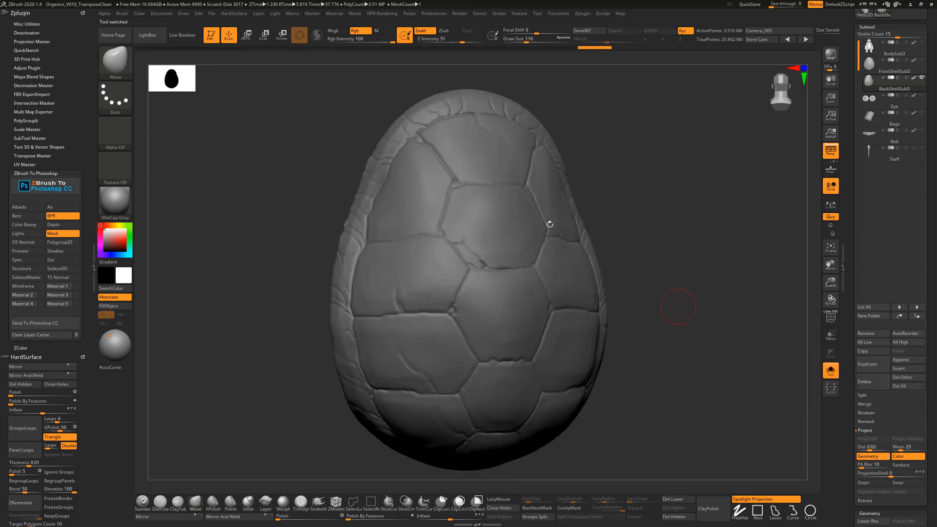
Step: Save the project over the existing file Organics_V010_TransposeClean.ZPR
left_click(213, 14)
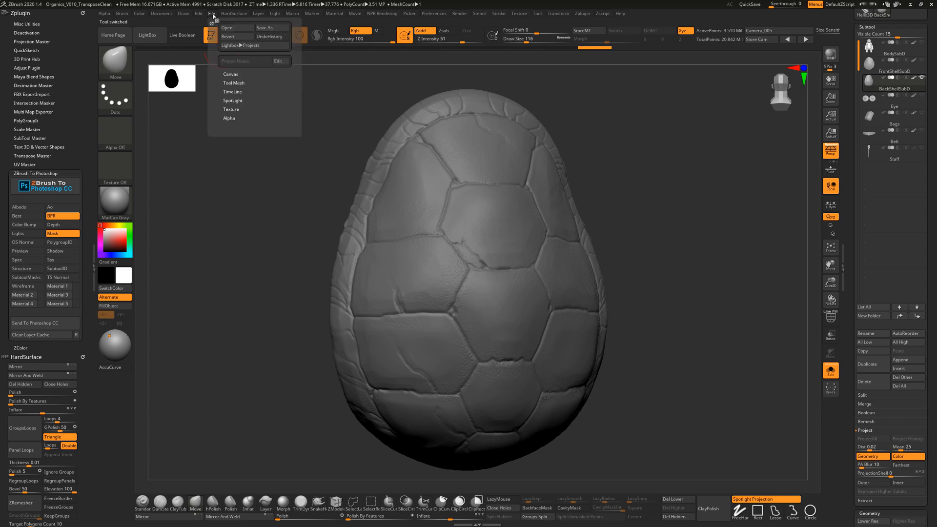
left_click(278, 32)
left_click(393, 140)
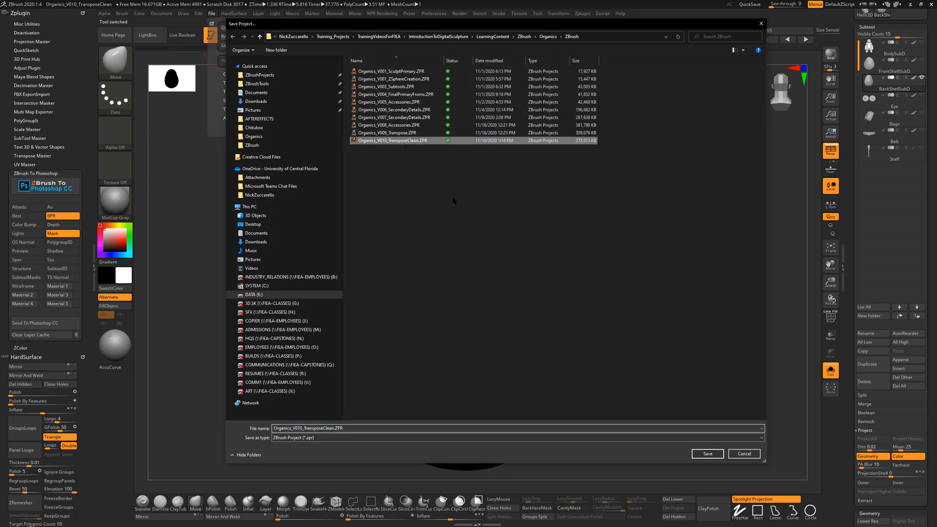
left_click(708, 454)
left_click(489, 263)
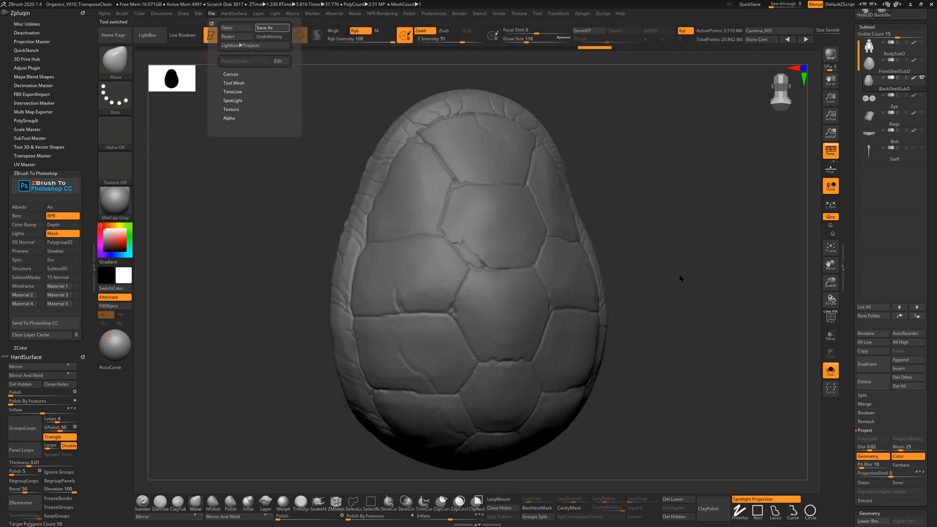
Step: Inspect the Eye subtool's polyframe at its lowest and highest subdivision levels
left_click(869, 98)
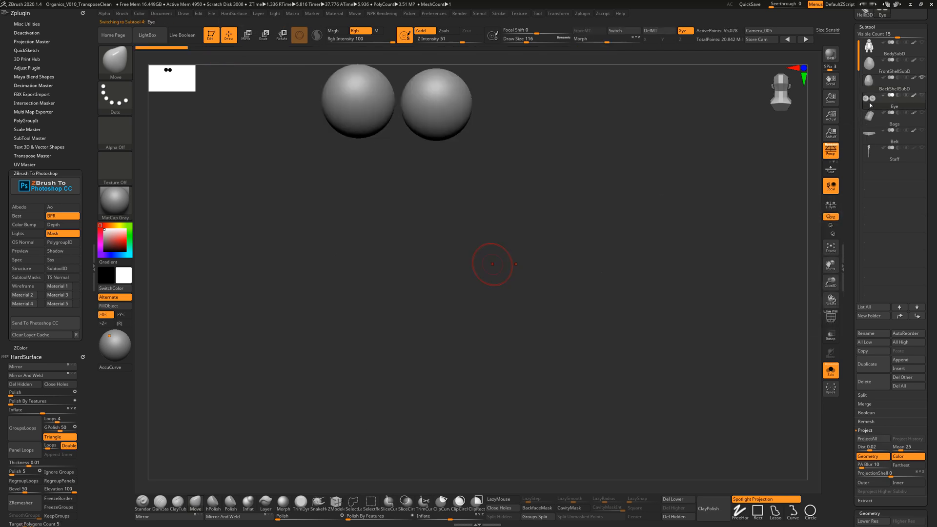
left_click(831, 320)
left_click_drag(659, 278, 682, 408)
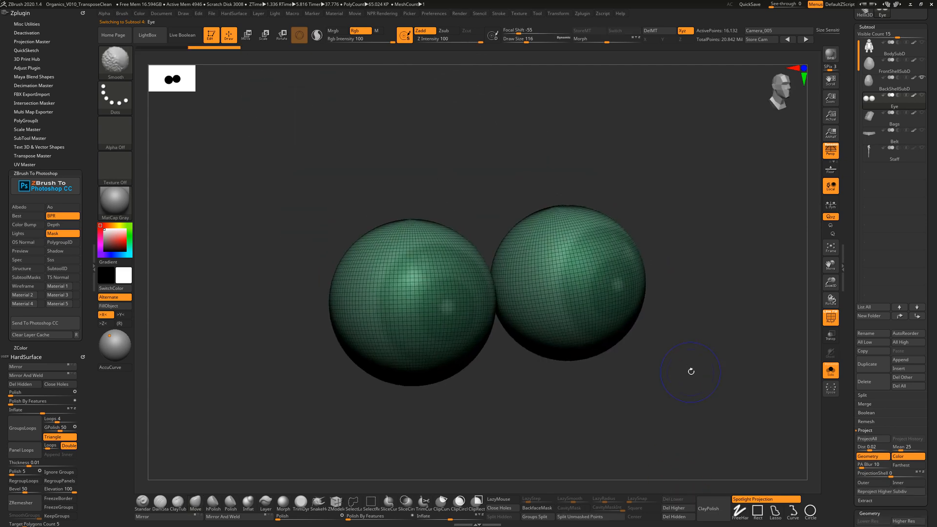
key("shift+d")
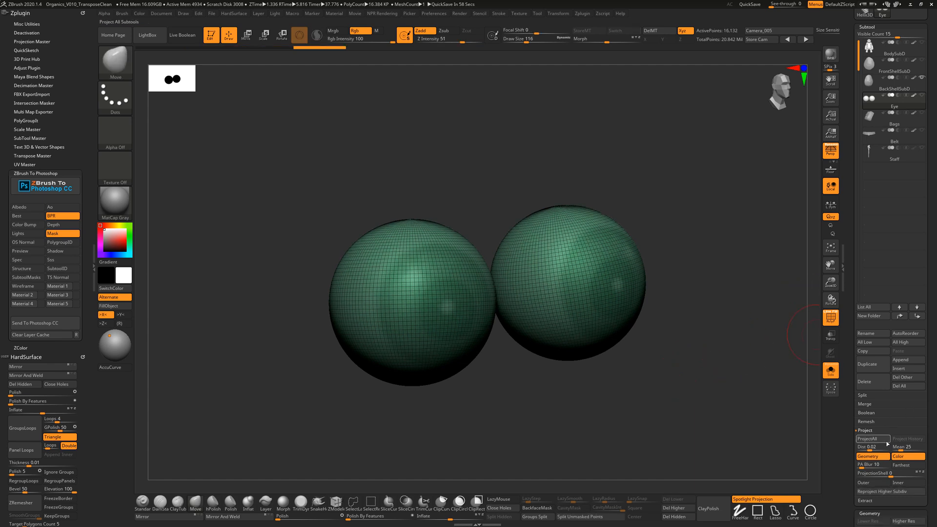
left_click(869, 513)
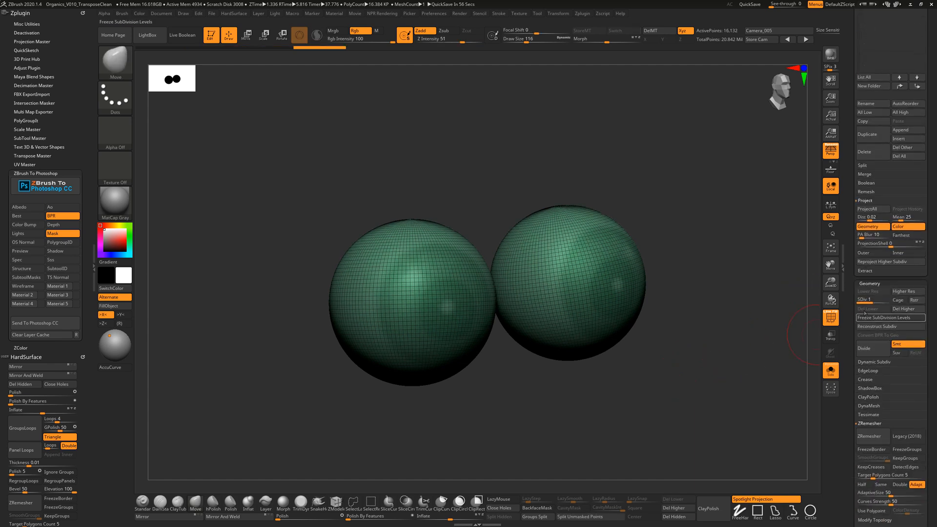
key("d")
left_click_drag(769, 296, 711, 301)
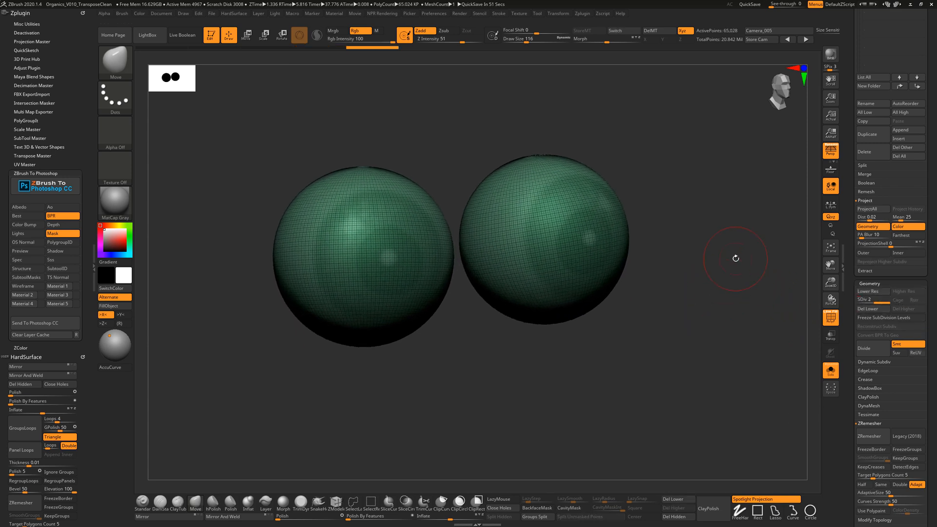
mouse_move(735, 258)
left_mouse_down()
mouse_move(758, 296)
mouse_move(730, 322)
mouse_move(739, 254)
left_mouse_up()
left_click(830, 318)
Step: Duplicate the Bags subtool and rename the copy BagsSubD
left_click_drag(849, 57, 849, 409)
left_click(873, 237)
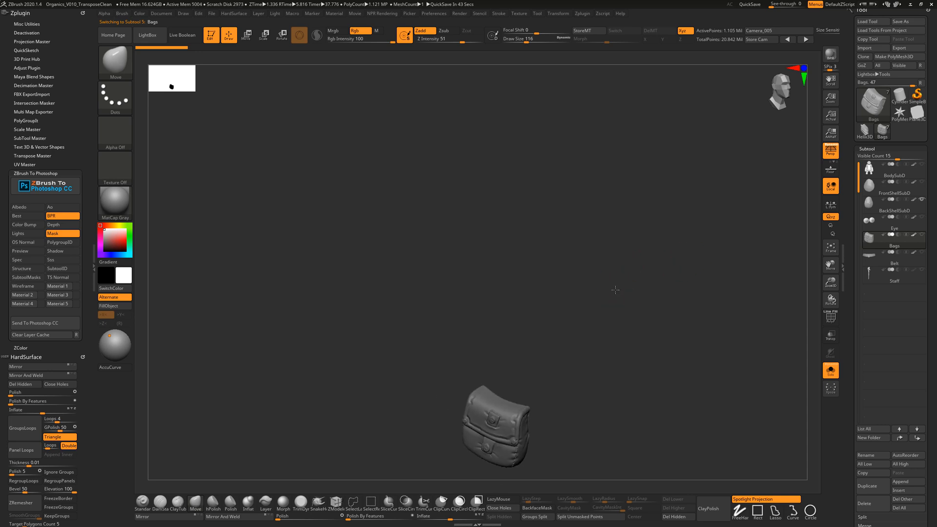
left_click_drag(605, 251, 613, 266)
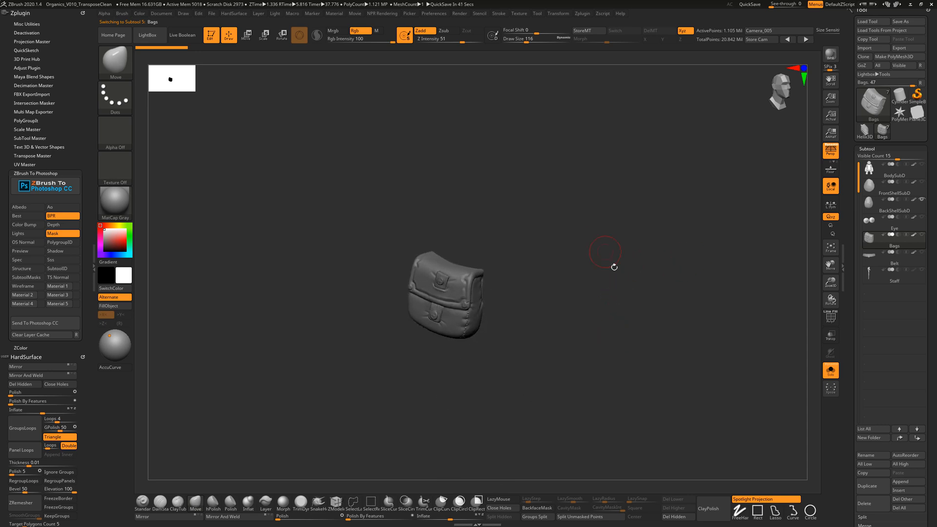
left_click(867, 485)
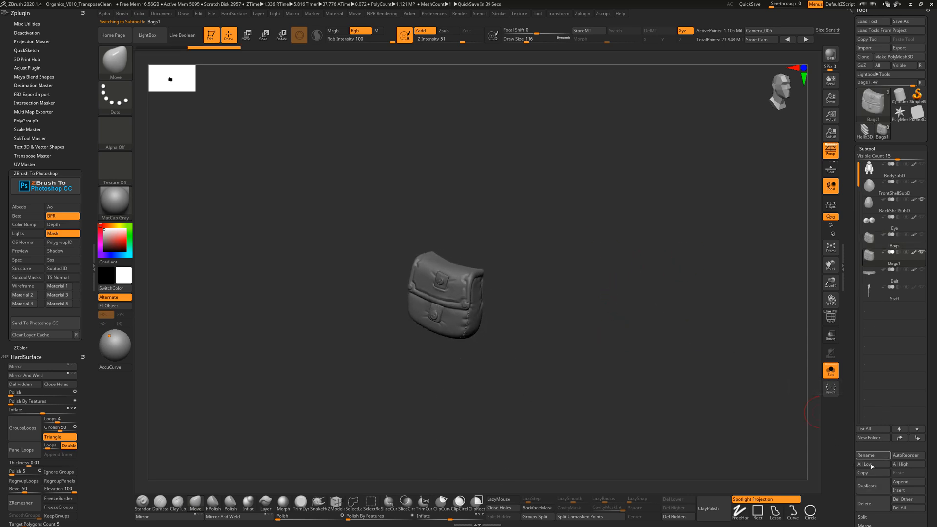
left_click(874, 456)
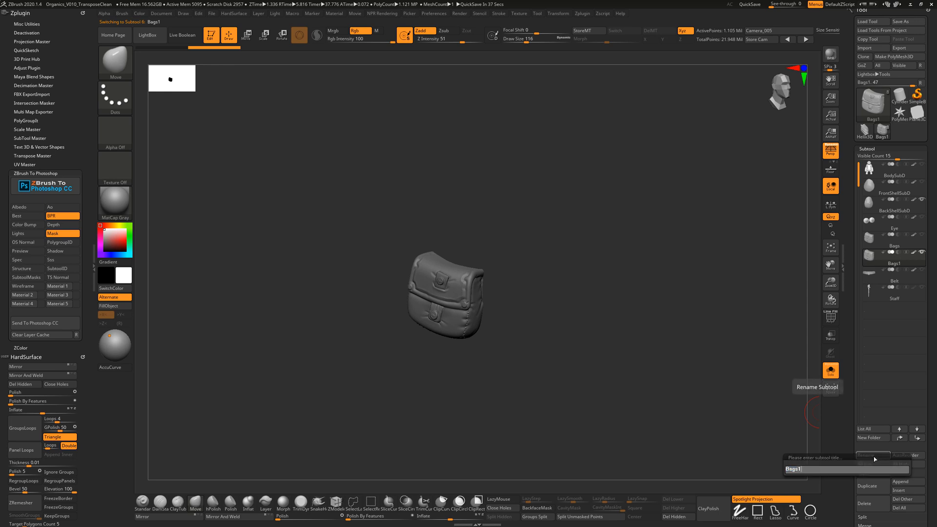
type("BagsSub")
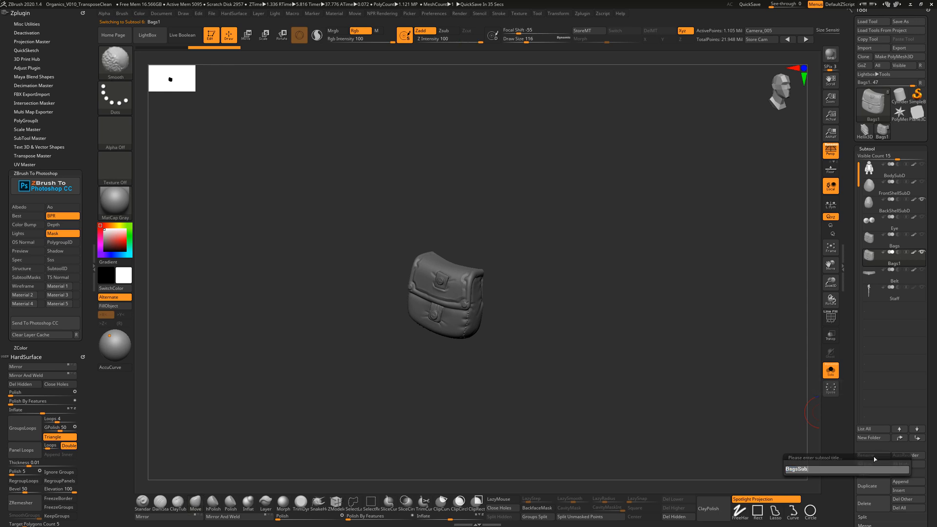
type("D")
key("Return")
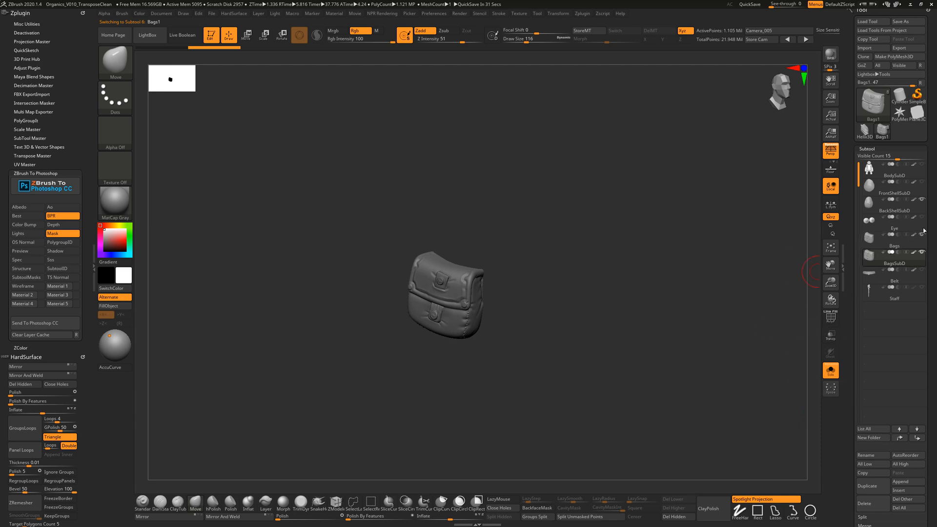
Step: Hide BackShellSubD and ZRemesh BagsSubD with a target polygon count of 5
left_click(898, 204)
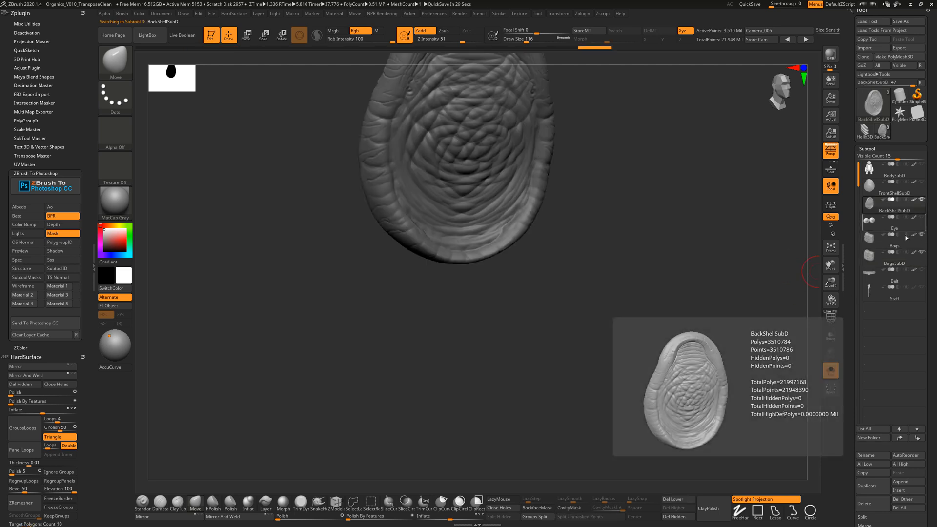
left_click(897, 258)
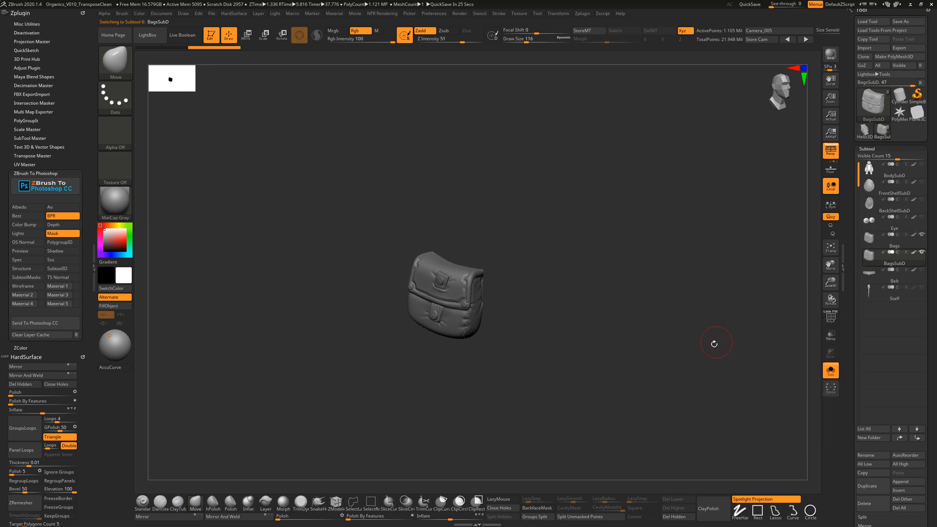
left_click_drag(713, 344, 705, 301, "alt")
scroll(847, 391, "down", 5)
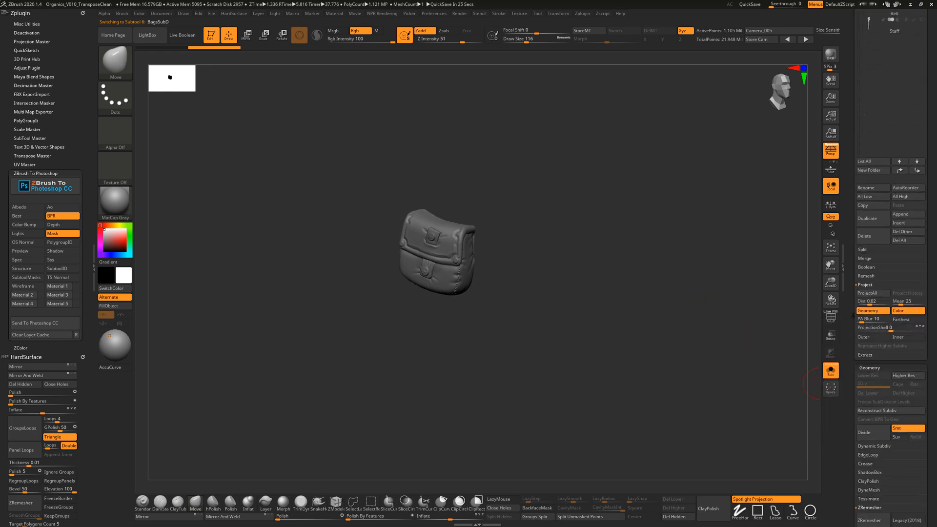
left_click_drag(850, 371, 851, 155)
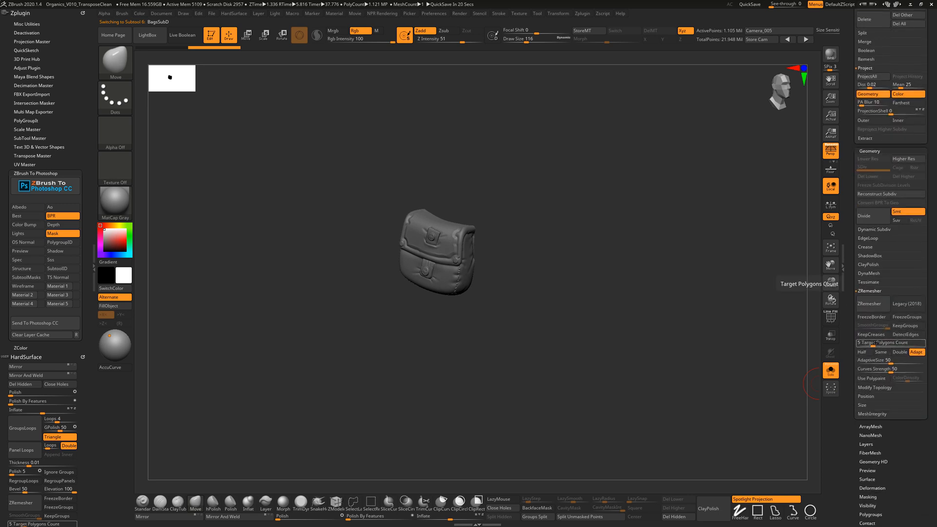
left_click(872, 303)
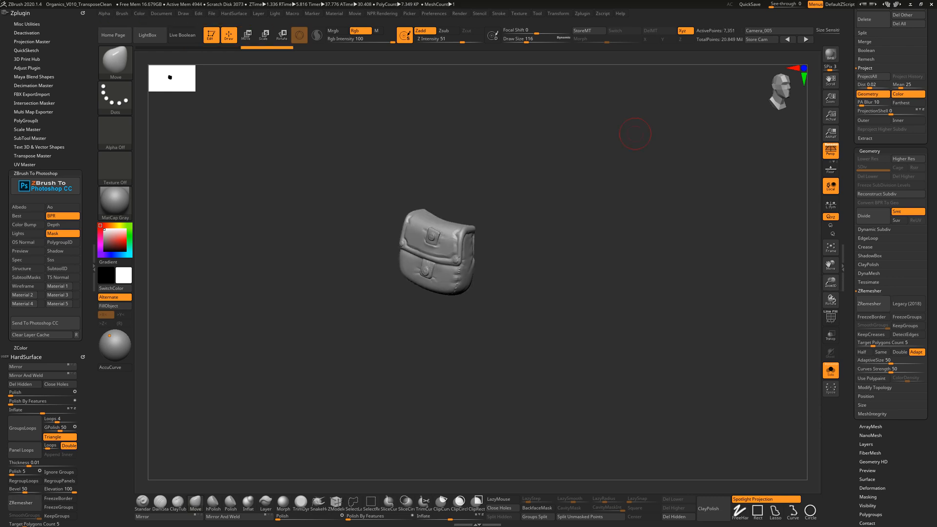
left_click_drag(527, 261, 644, 309)
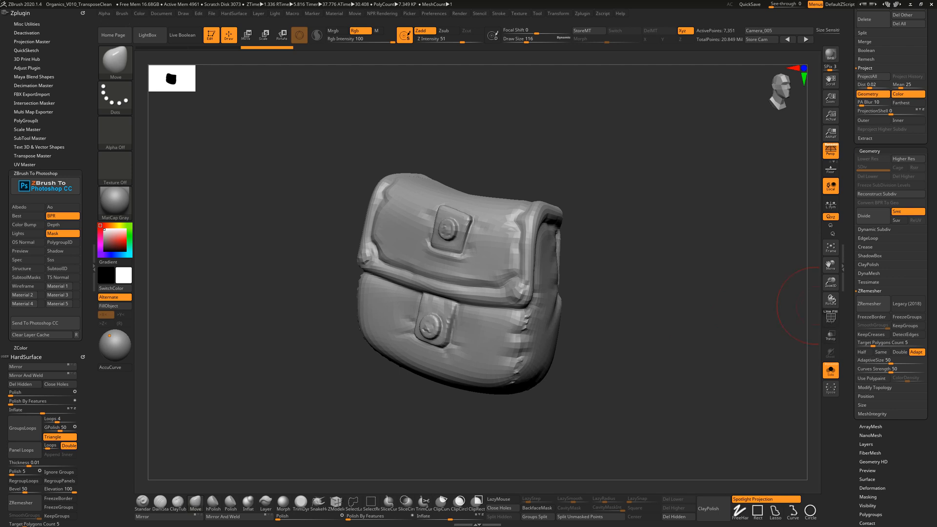
Step: Inspect the remeshed BagsSubD surface and its polyframe from several angles
left_click(830, 317)
left_click(830, 318)
left_click_drag(594, 343, 548, 330, "alt")
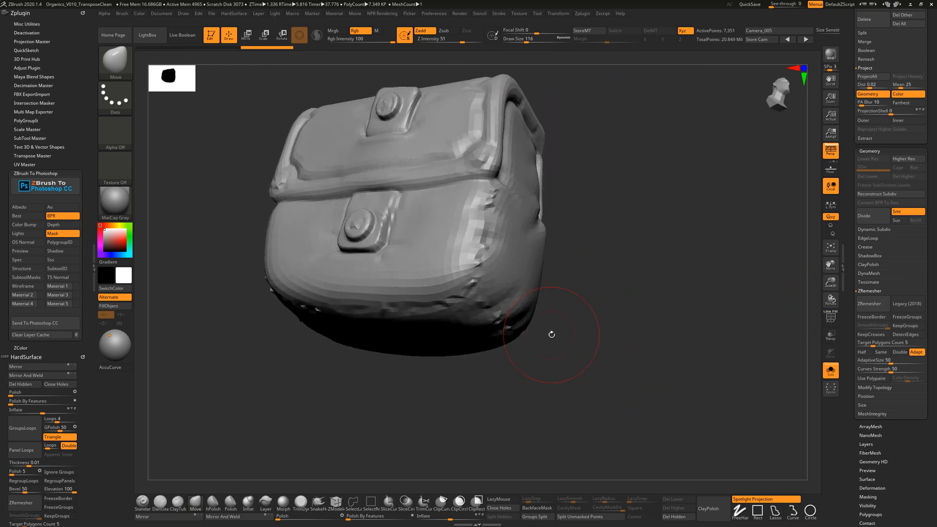
left_click_drag(599, 282, 607, 292)
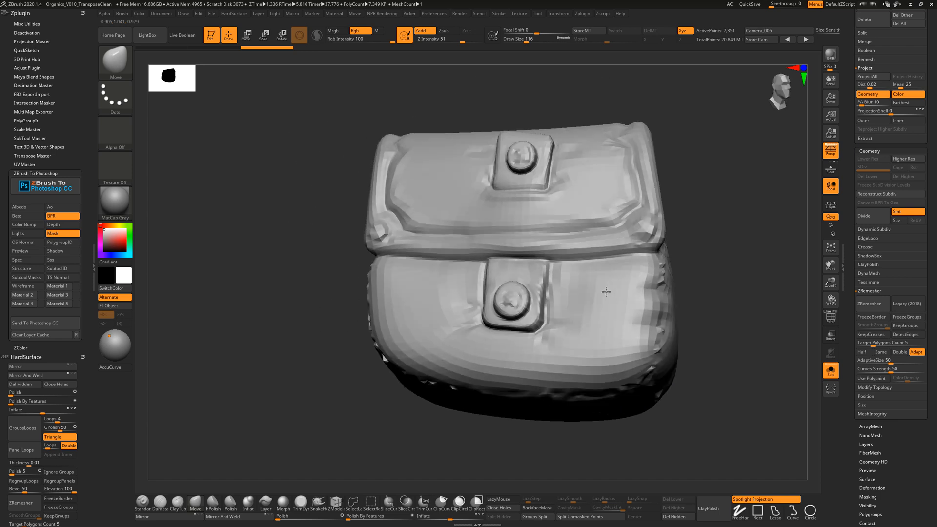
mouse_move(707, 259)
left_mouse_down("alt")
mouse_move(669, 257)
mouse_move(686, 280)
mouse_move(675, 292)
mouse_move(719, 281)
mouse_move(636, 278)
mouse_move(691, 264)
mouse_move(731, 283)
left_mouse_up("alt")
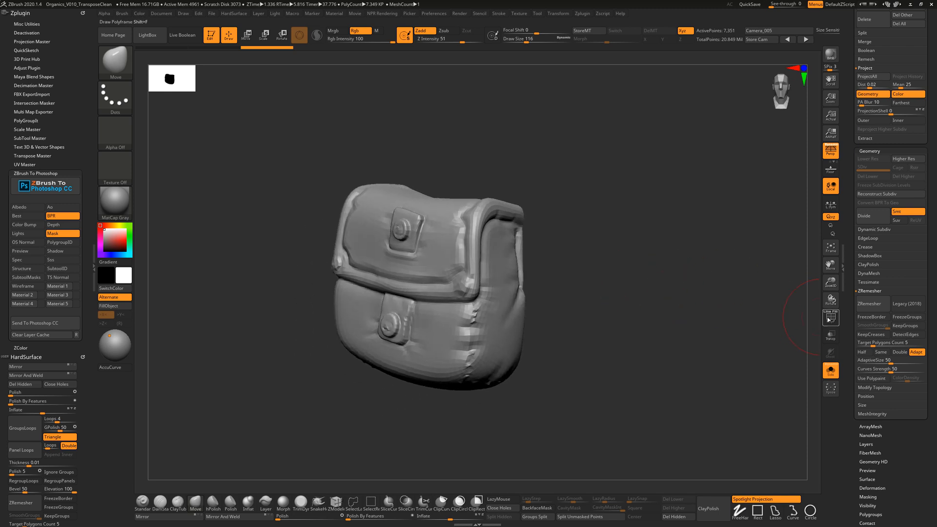
left_click(830, 317)
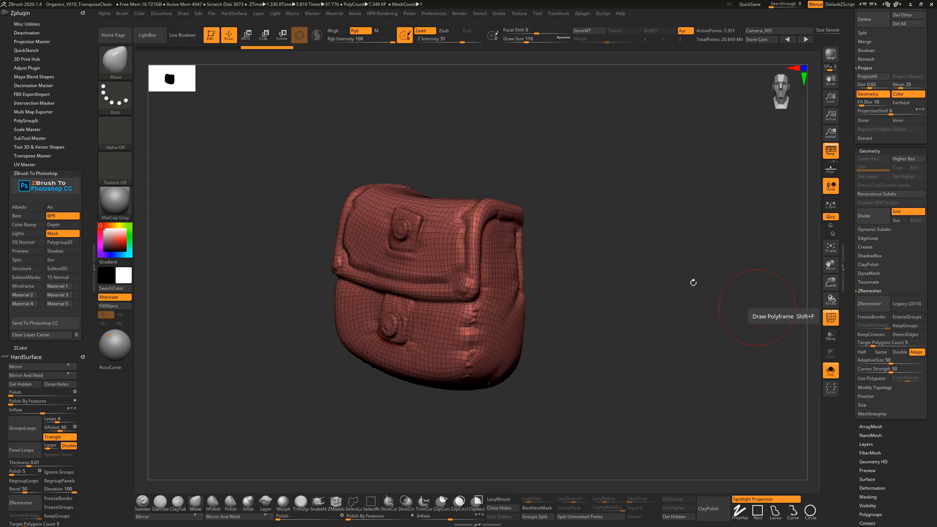
left_click_drag(692, 278, 777, 307)
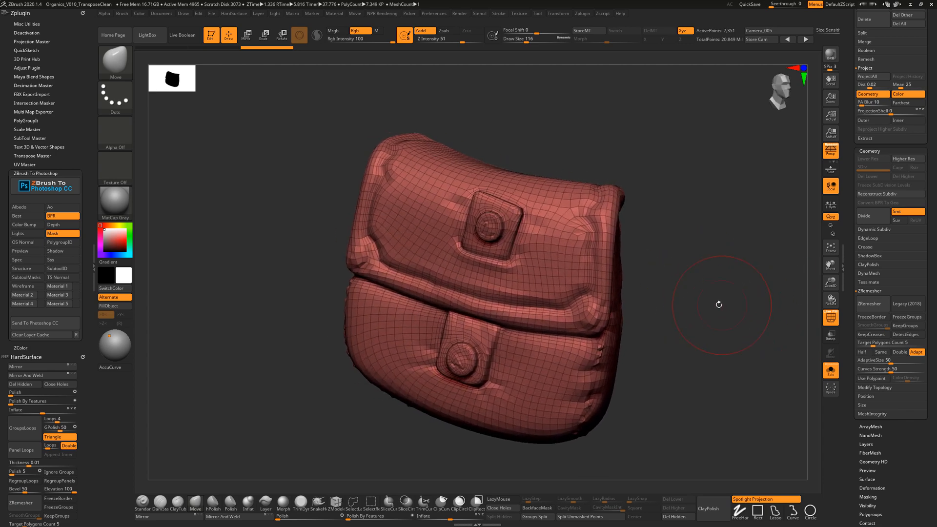
left_click_drag(718, 305, 711, 279)
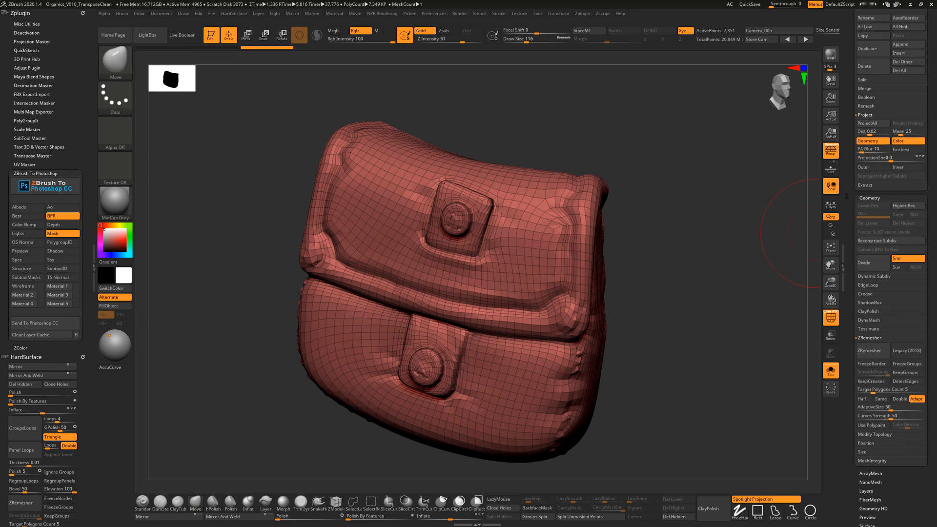
Step: Subdivide the remeshed BagsSubD up to subdivision level 5
key("ctrl")
key("ctrl+d")
key("ctrl+d")
key("ctrl+d")
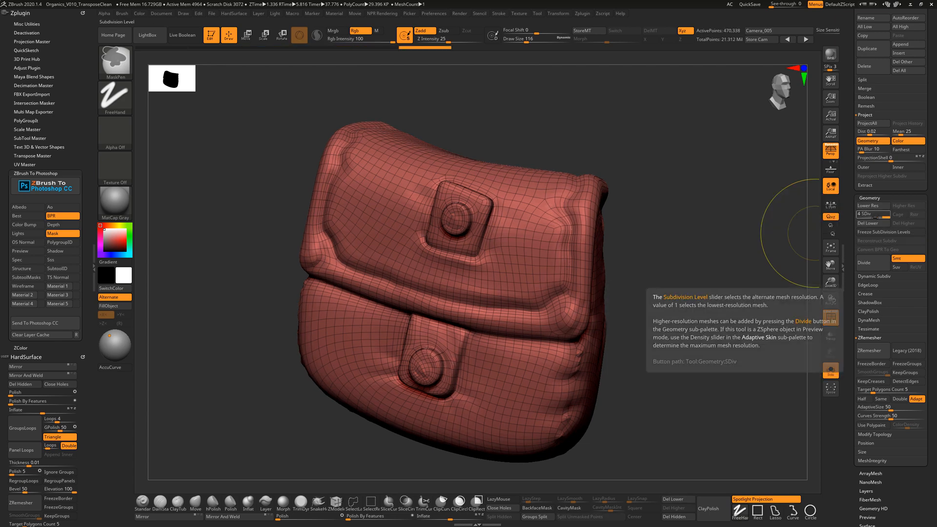
key("ctrl+d")
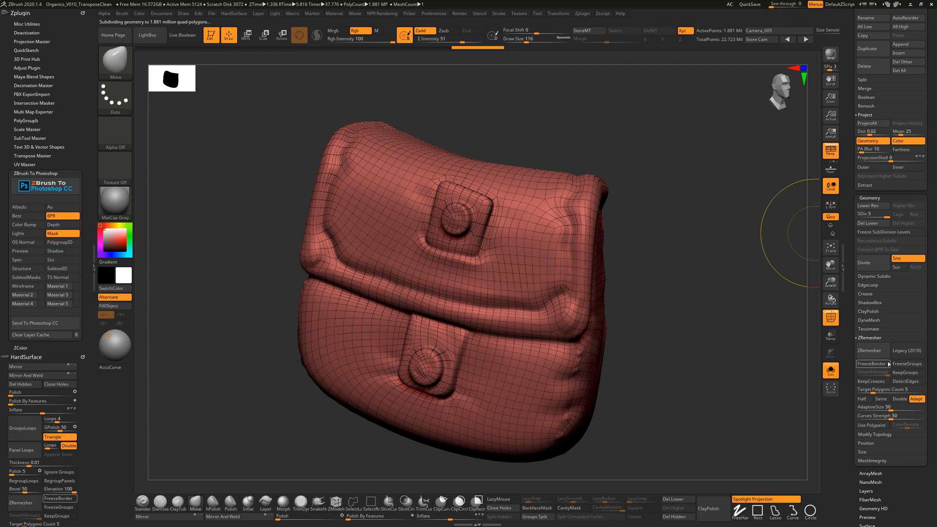
Step: Project the original bag's sculpted detail and PolyPaint onto BagsSubD with ProjectAll, and check the surface without the polyframe
left_click(865, 124)
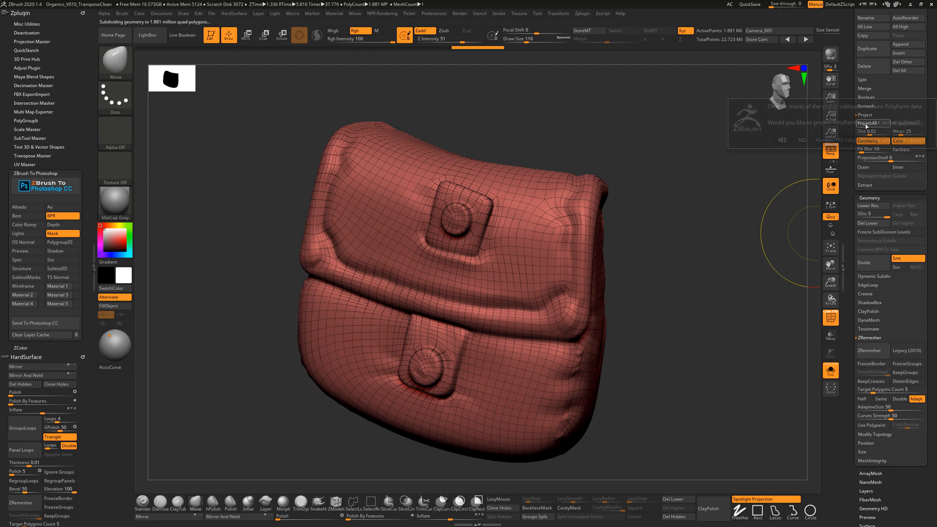
left_click(782, 140)
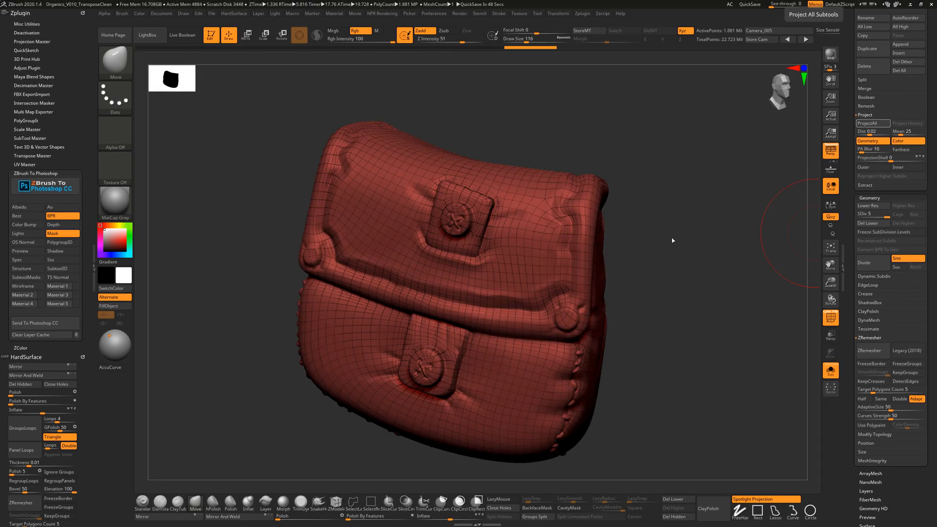
left_click(829, 318)
left_click_drag(697, 295, 672, 299)
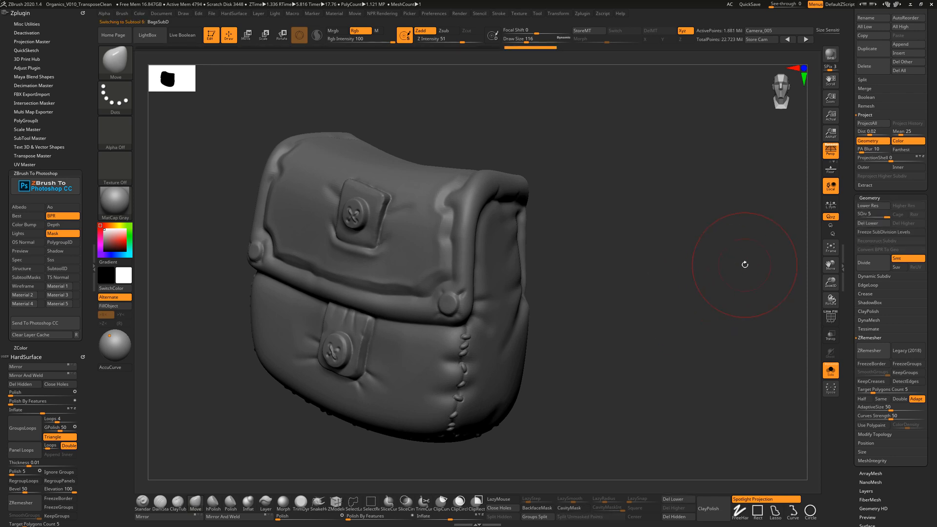
Step: Delete the original Bags subtool, keeping BagsSubD
scroll(890, 195, "up", 5)
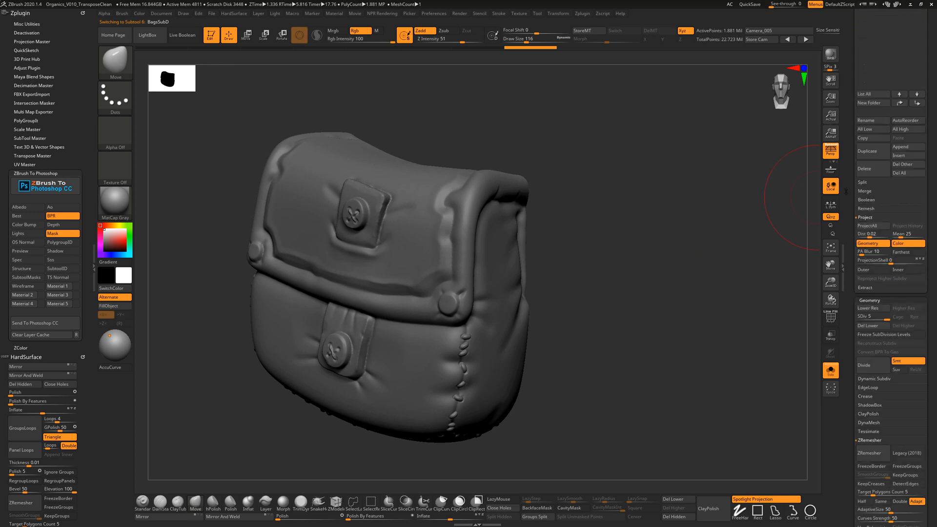
left_click(870, 134)
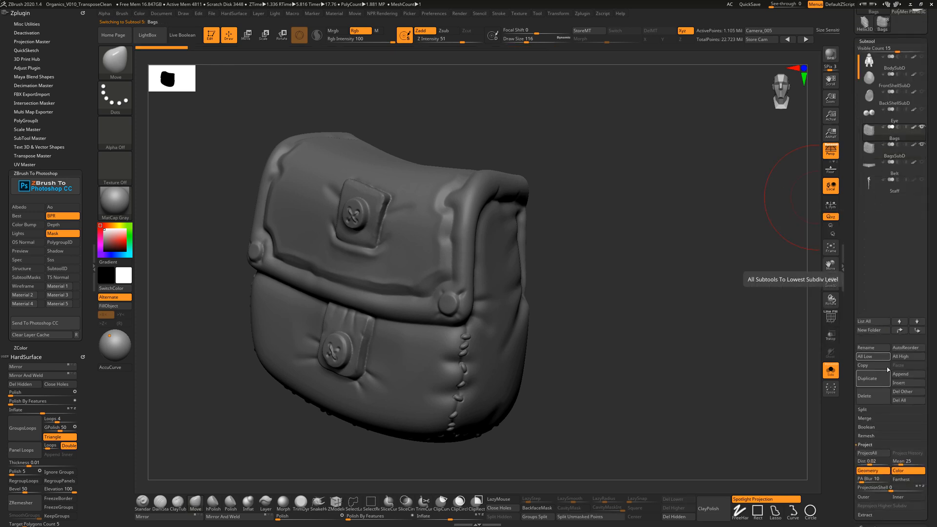
left_click(864, 396)
left_click(805, 412)
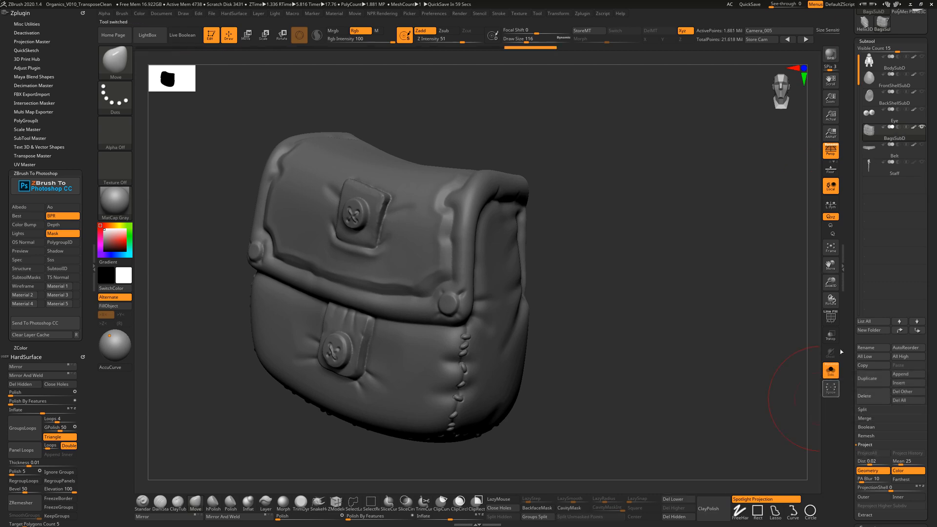
Step: Save the project as Organics_V010_TransposeClean.ZPR, replacing the existing file
left_click(211, 13)
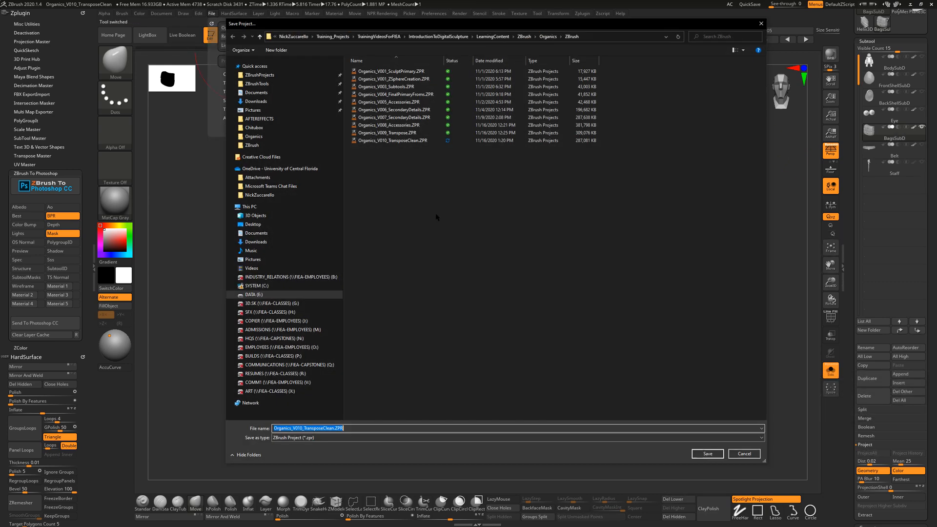
left_click(707, 454)
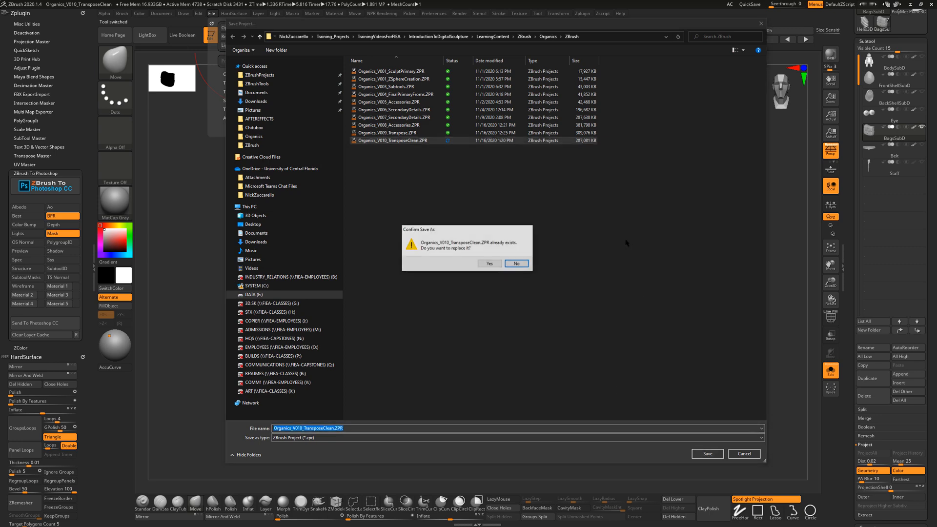
left_click(489, 263)
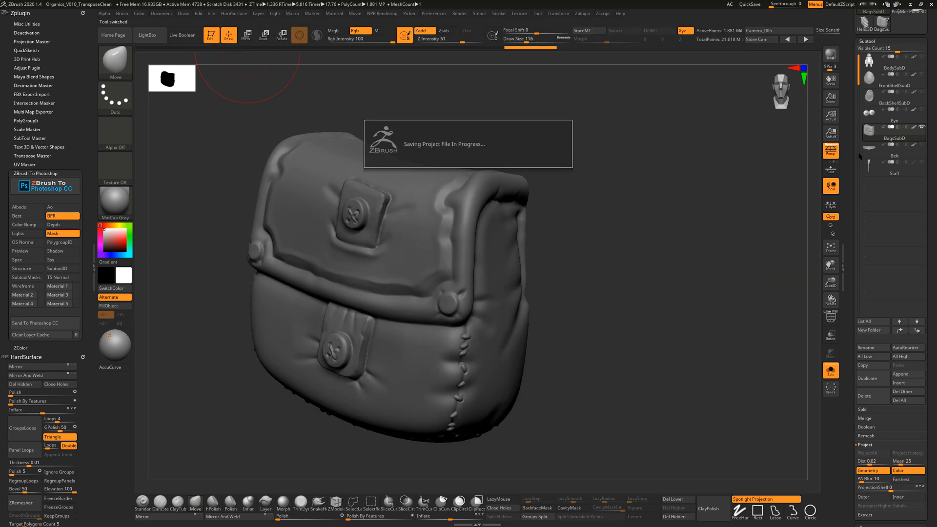
Step: Duplicate the Belt subtool and rename the copy BeltSubD
mouse_move(870, 152)
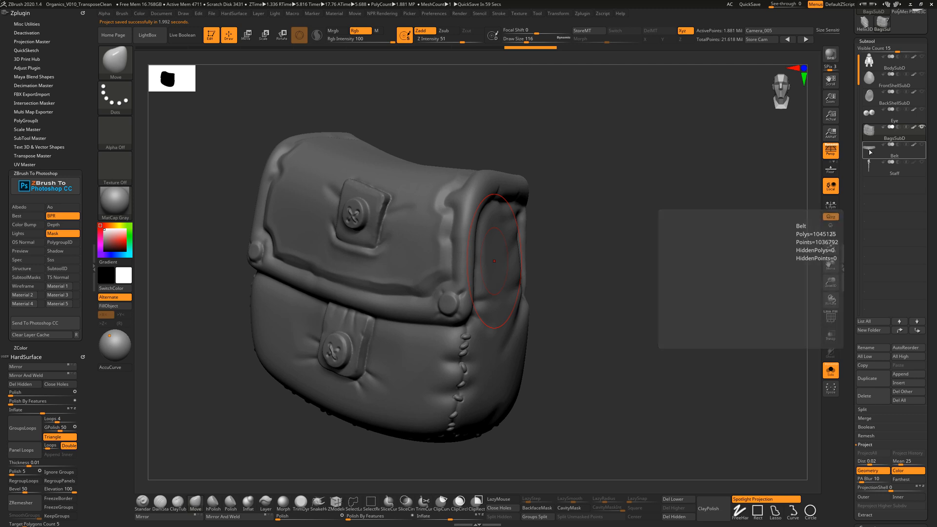
left_click(870, 152)
key("f")
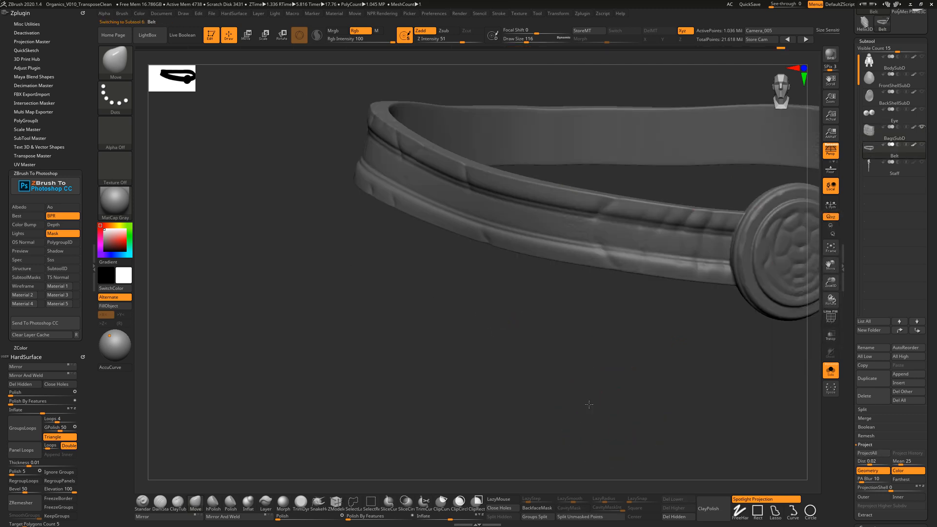
left_click_drag(676, 340, 698, 374)
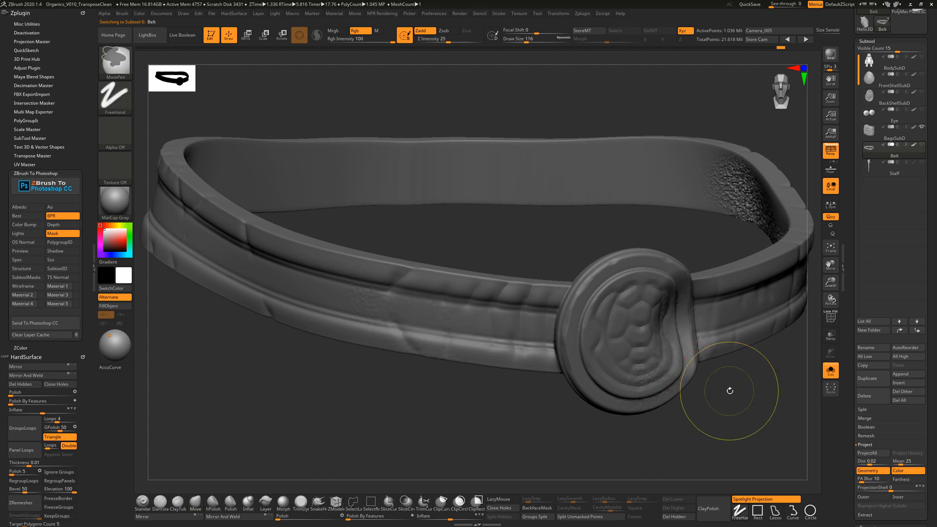
key("ctrl+z")
mouse_move(744, 413)
right_mouse_down("ctrl")
mouse_move(698, 390)
mouse_move(650, 406)
mouse_move(675, 408)
mouse_move(628, 397)
mouse_move(736, 356)
mouse_move(825, 371)
right_mouse_up("ctrl")
left_click(867, 378)
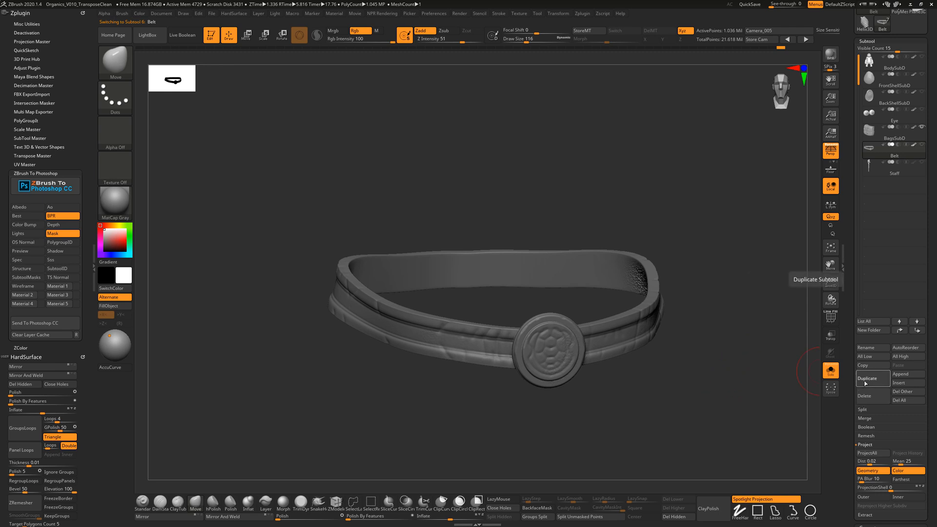
left_click(874, 348)
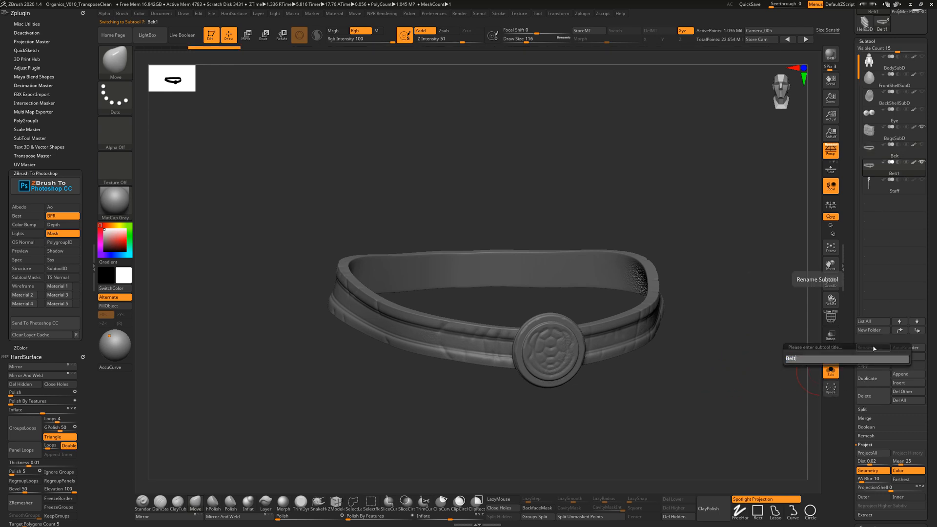
type("SubD")
key("Return")
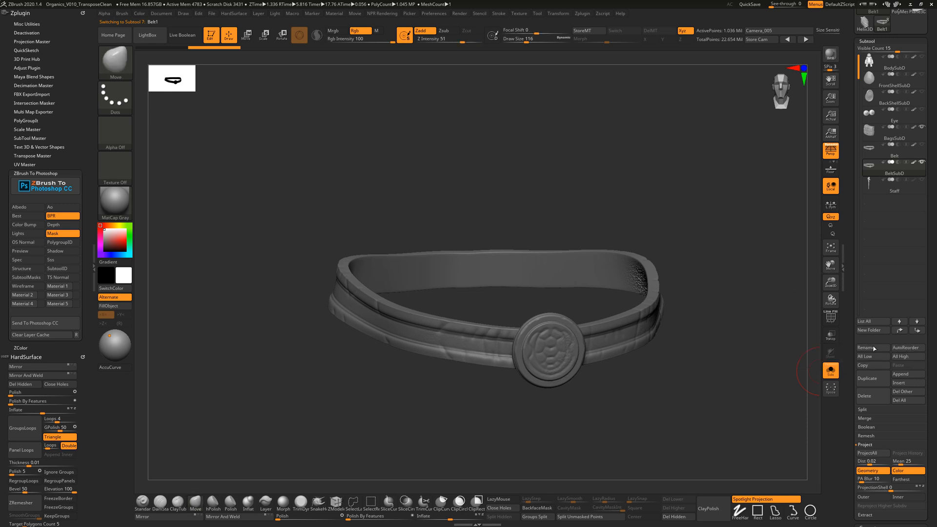
Step: Smooth the rough, noisy patch on the inner surface of the BeltSubD strap
left_click_drag(731, 254, 721, 325)
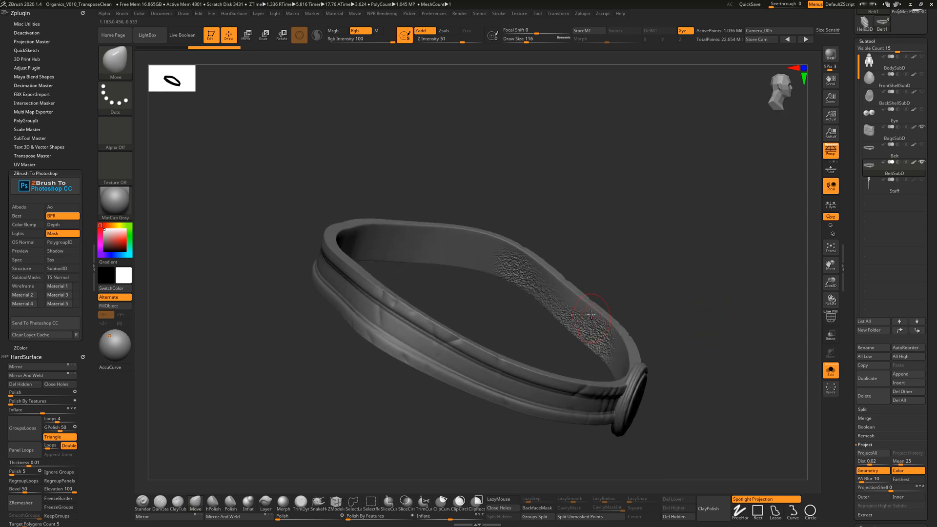
left_click_drag(643, 297, 628, 311)
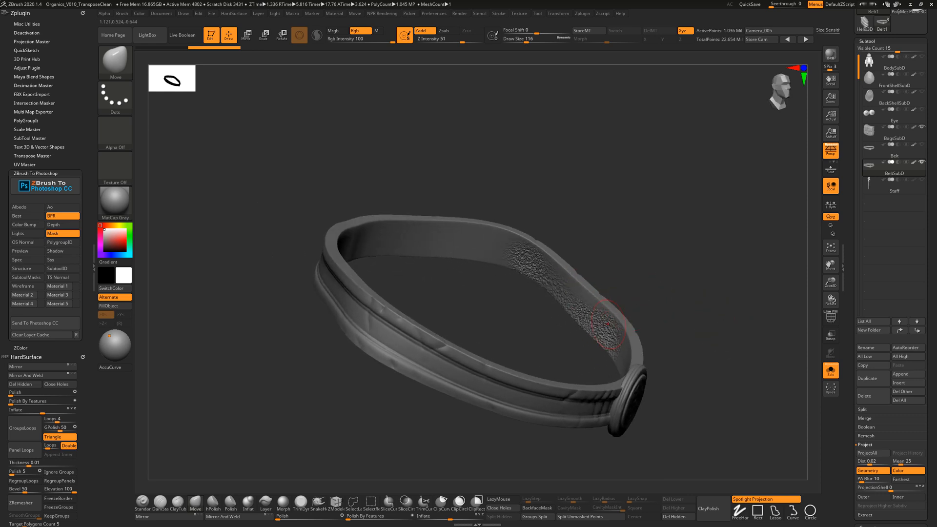
key("shift")
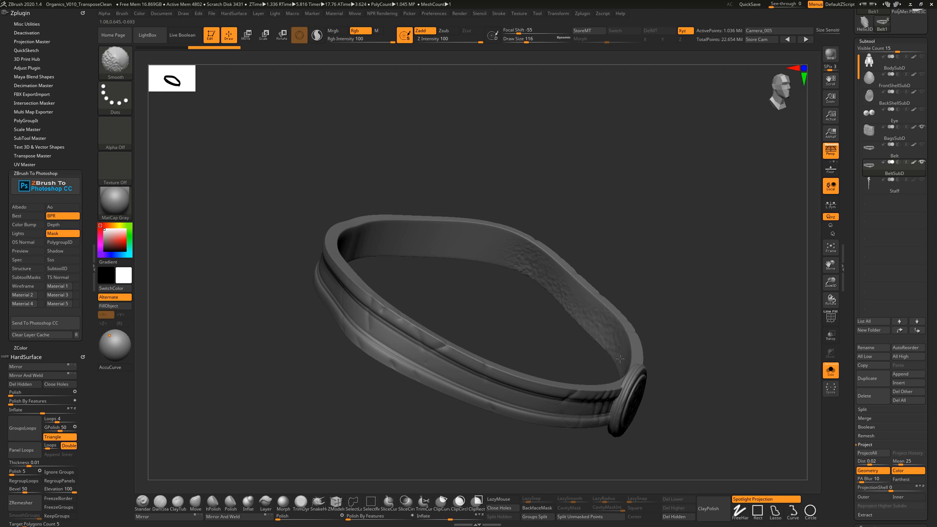
left_click_drag(646, 284, 654, 391)
mouse_move(694, 354)
left_mouse_down()
mouse_move(737, 276)
mouse_move(673, 272)
mouse_move(690, 271)
mouse_move(701, 245)
mouse_move(704, 267)
mouse_move(692, 288)
mouse_move(679, 282)
mouse_move(709, 268)
mouse_move(743, 274)
left_mouse_up()
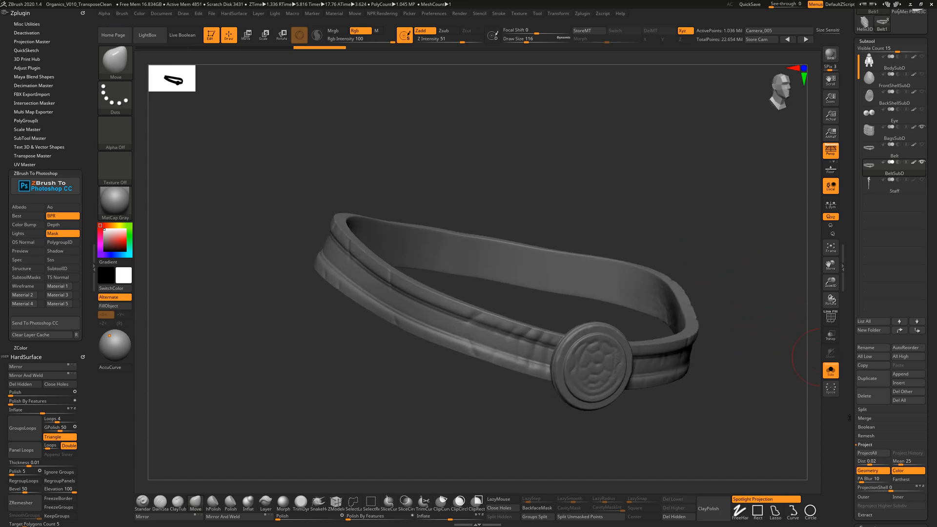
Step: ZRemesh BeltSubD with a target polygon count of 7
scroll(873, 286, "down", 5)
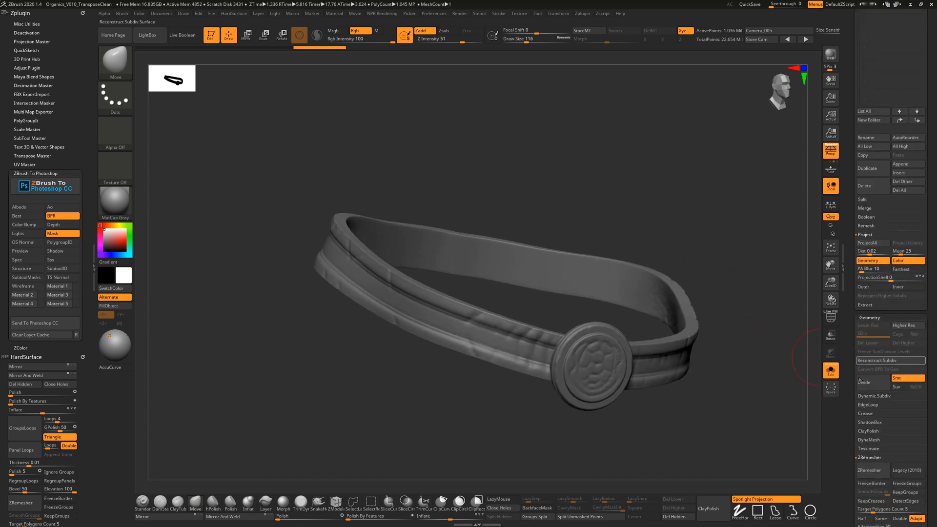
scroll(874, 430, "down", 2)
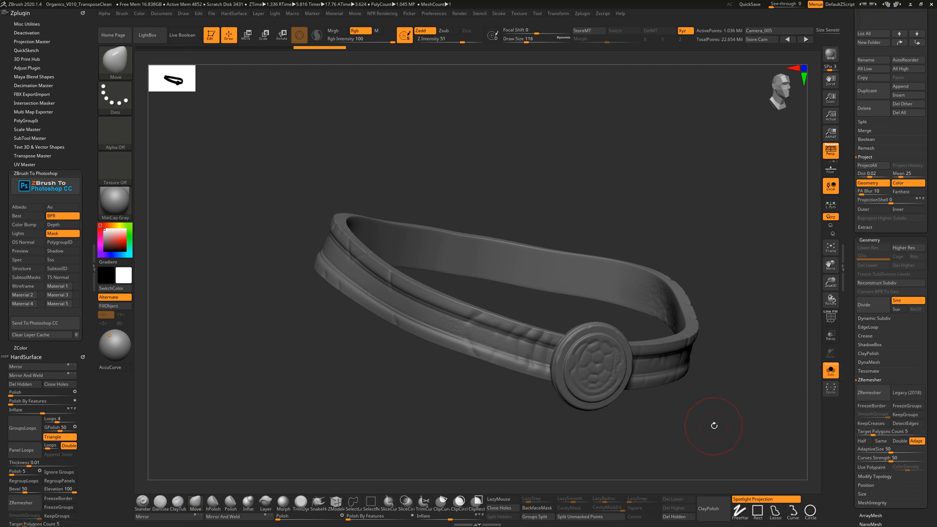
left_click_drag(710, 425, 704, 424)
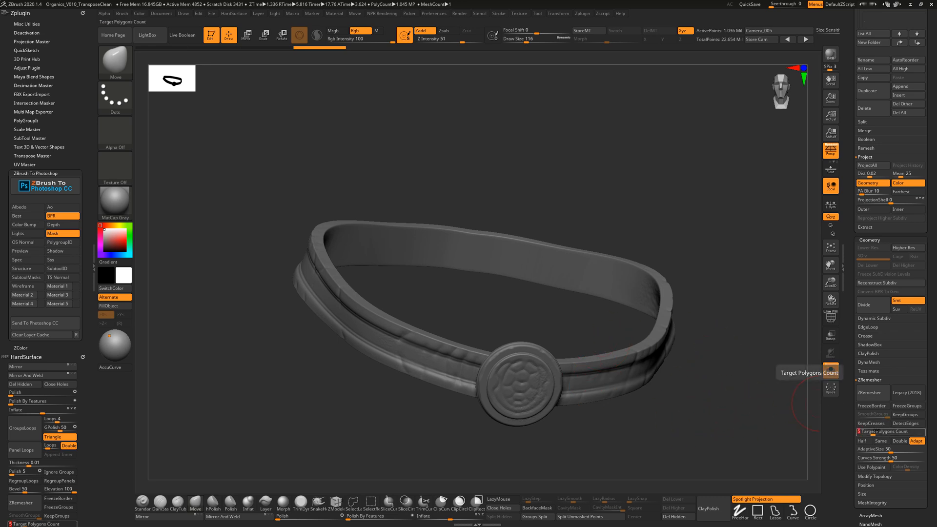
left_click_drag(876, 432, 877, 432)
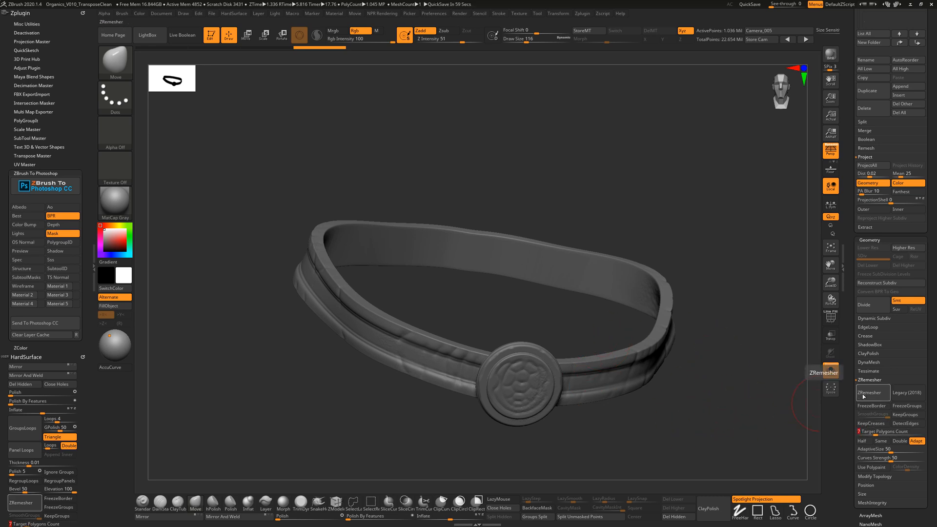
left_click(862, 395)
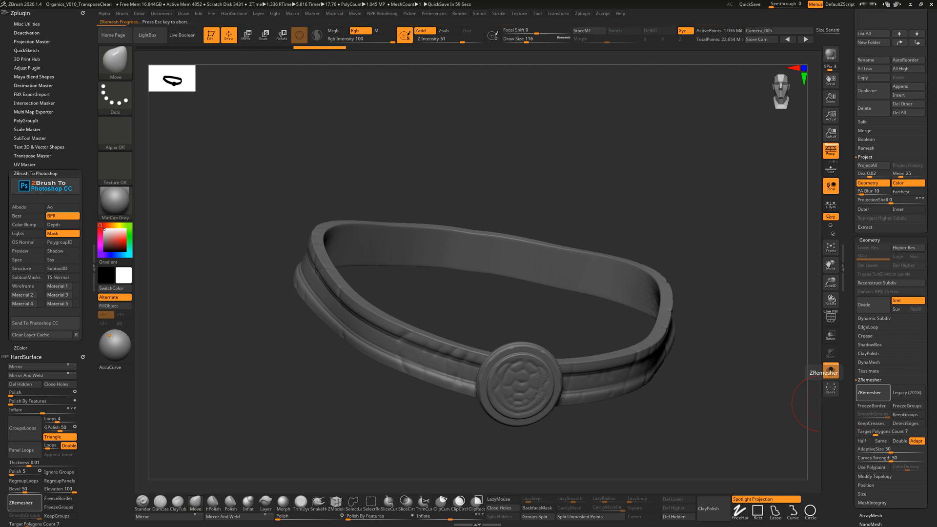
Step: Subdivide the remeshed BeltSubD up to subdivision level 5
left_click_drag(673, 224, 716, 236)
key("ctrl")
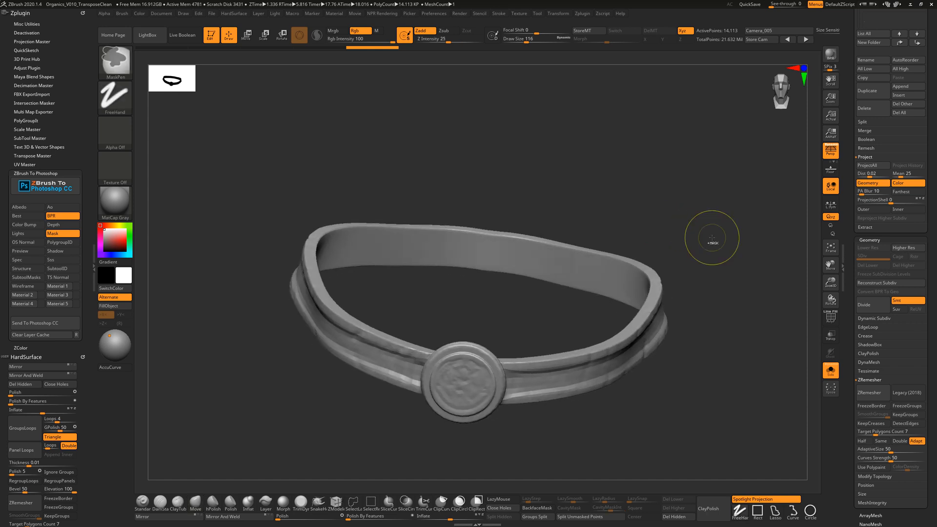
key("ctrl+d")
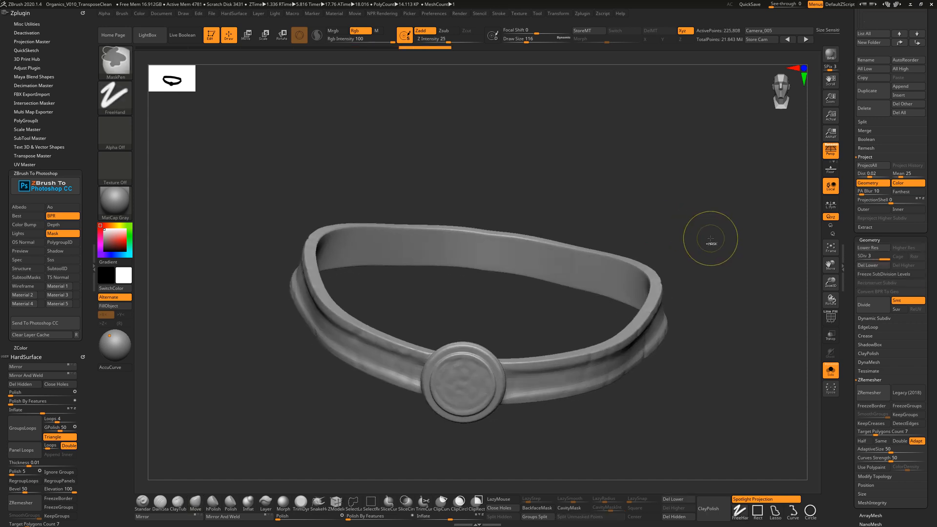
key("ctrl+d")
key("ctrl+d")
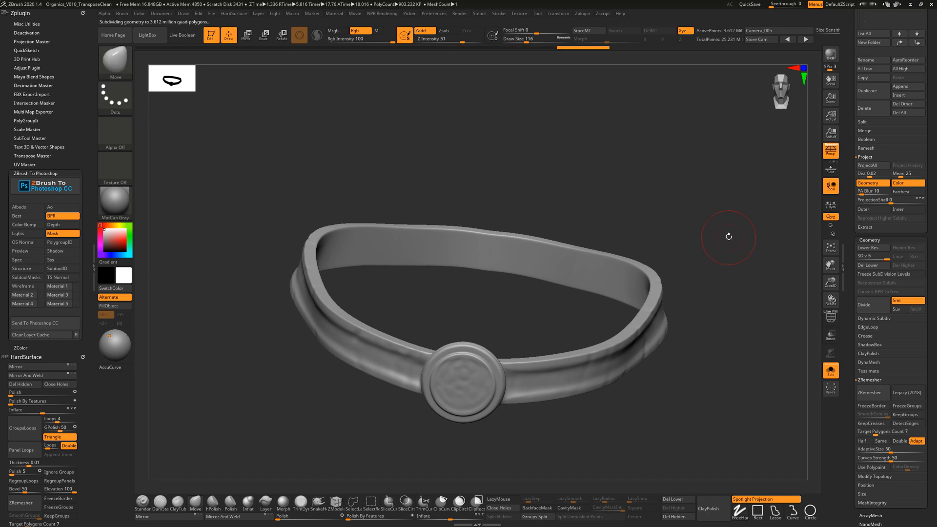
Step: Project all sculpted detail from the original Belt onto BeltSubD, accepting the transfer of polypaint data
left_click_drag(728, 236, 715, 241)
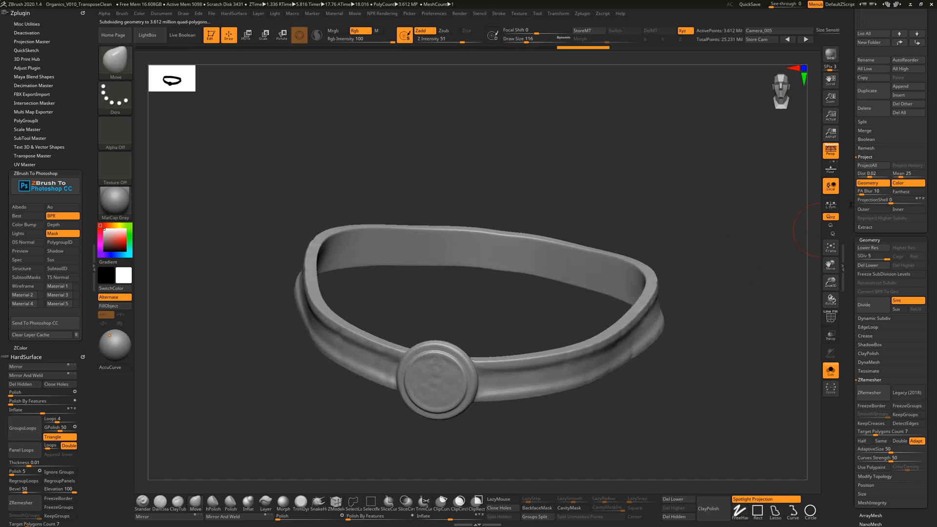
scroll(854, 234, "up", 6)
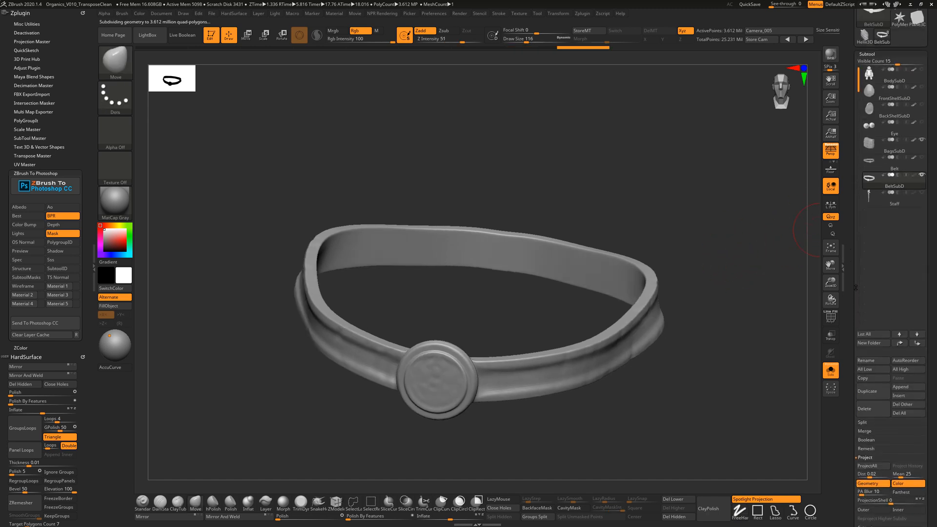
mouse_move(925, 145)
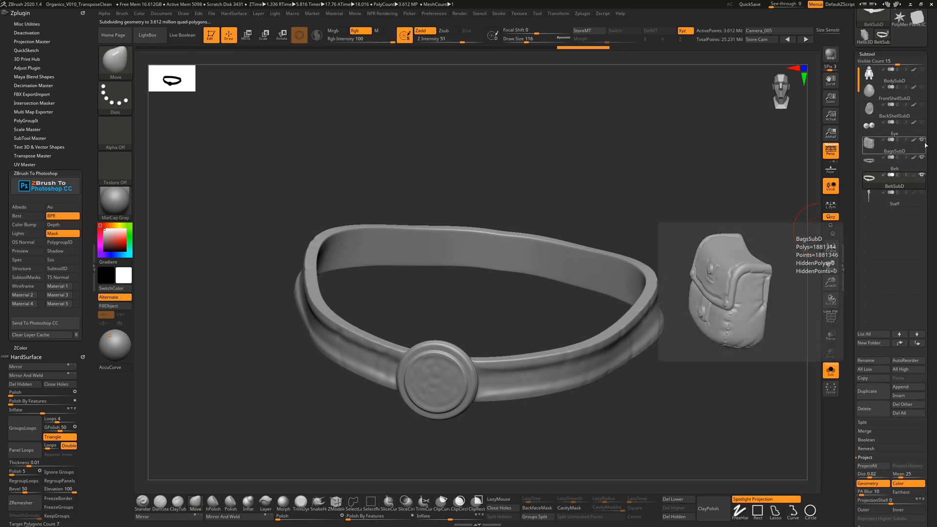
scroll(869, 276, "down", 4)
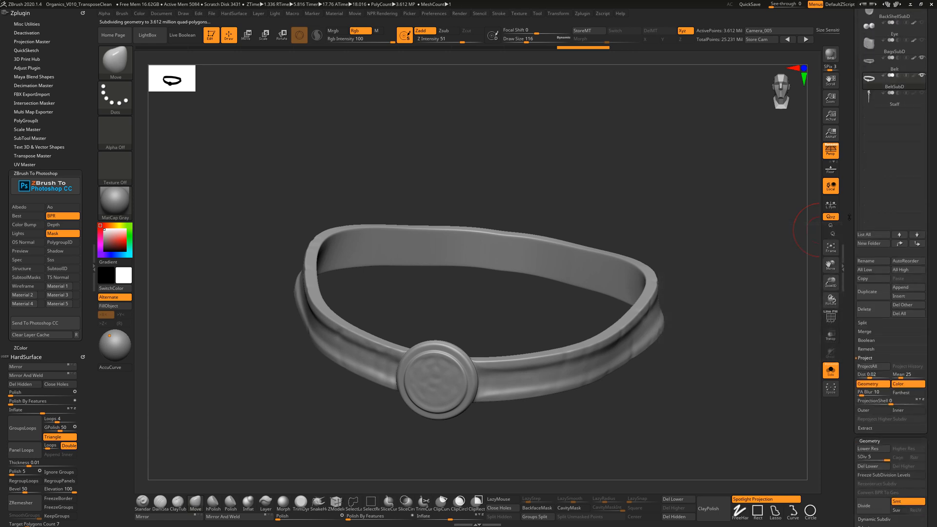
left_click(869, 275)
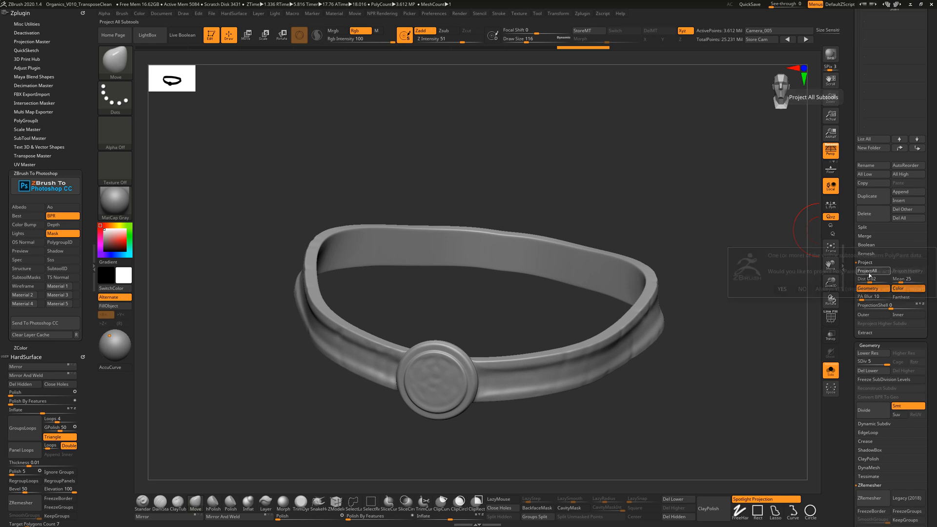
left_click(782, 289)
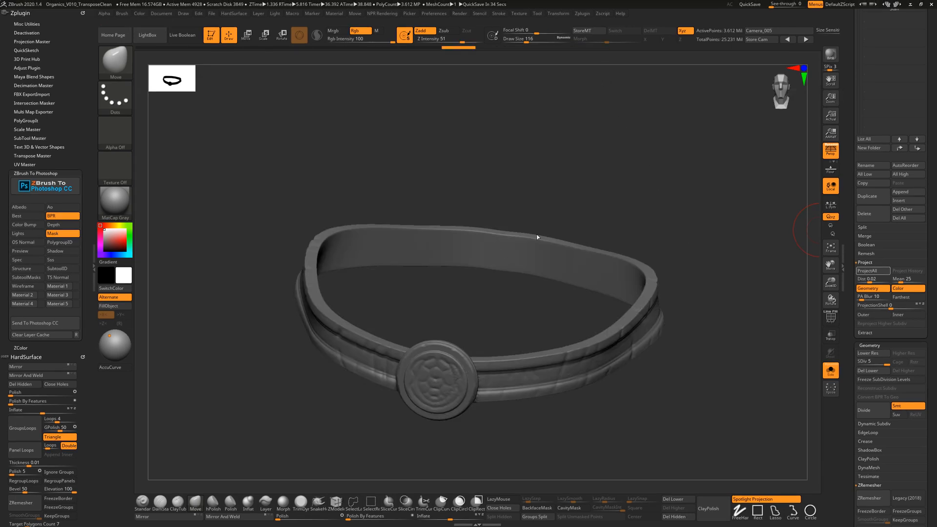
left_click_drag(576, 201, 584, 189)
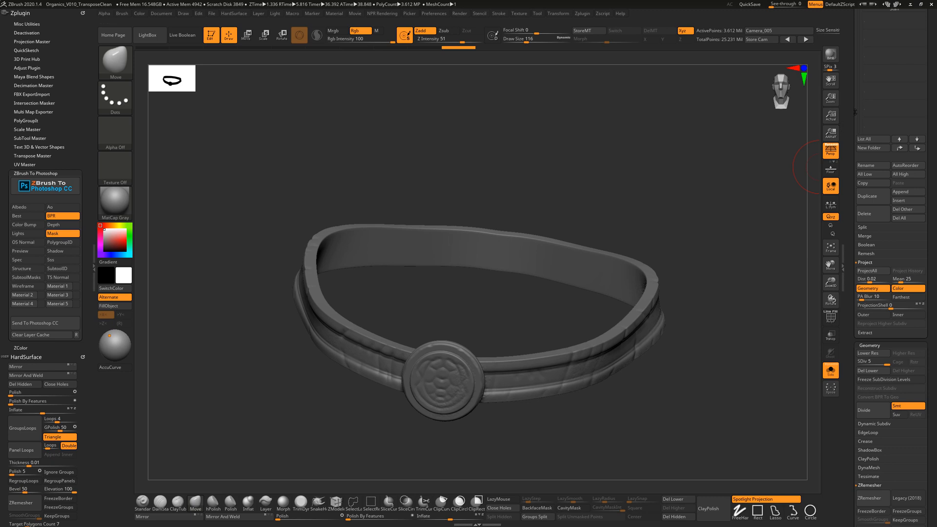
Step: Select the Staff subtool and examine its handle, hook and hanging crystal up close
left_click_drag(855, 113, 856, 299)
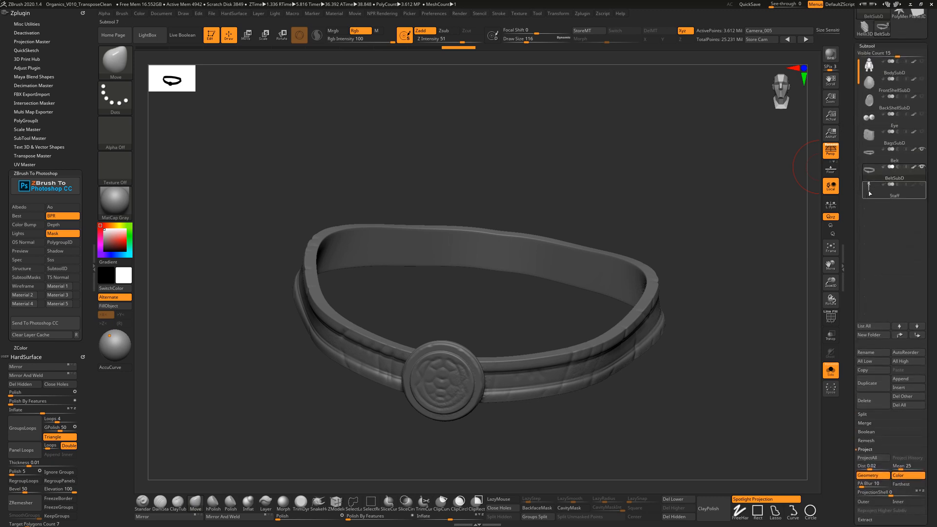
left_click(869, 194)
key("f")
left_click_drag(638, 241, 623, 290)
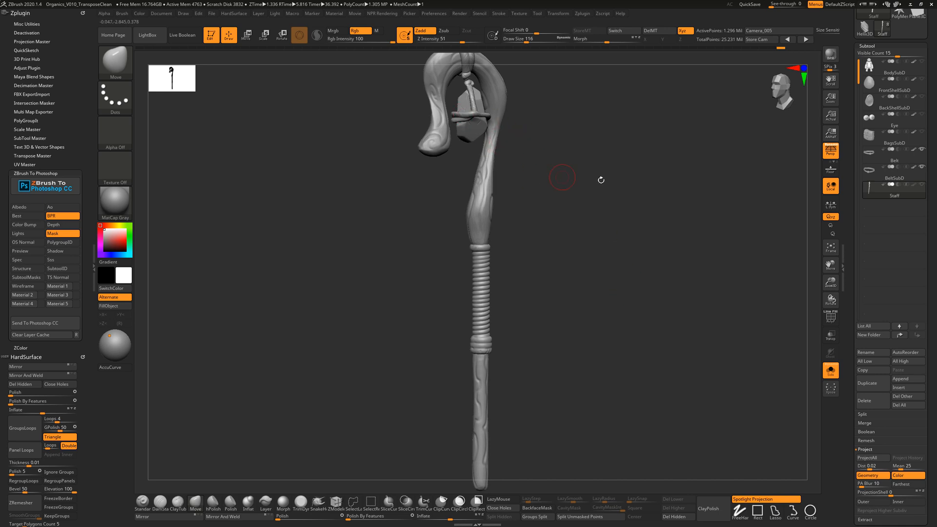
left_click_drag(623, 186, 630, 202, "alt")
Step: Delete the original Belt subtool, confirming the non-undoable operation
left_click(872, 160)
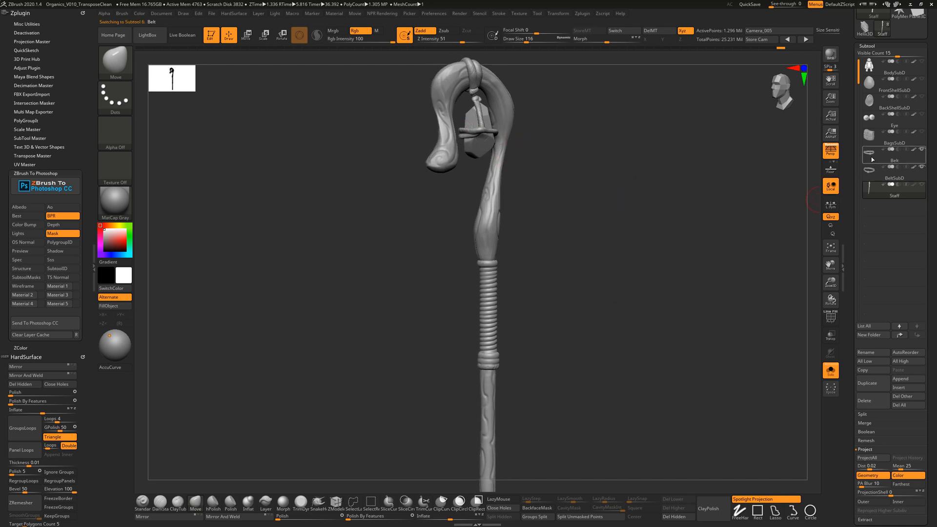
left_click(864, 400)
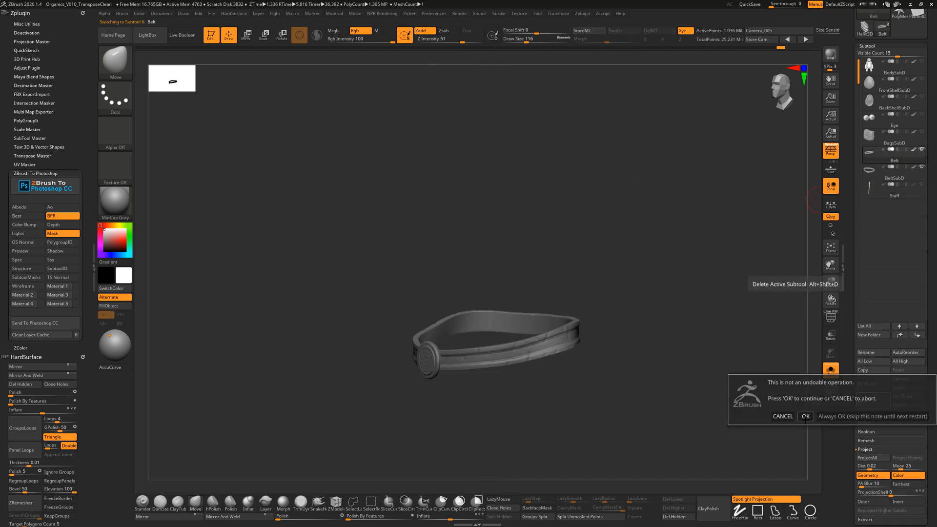
left_click(805, 416)
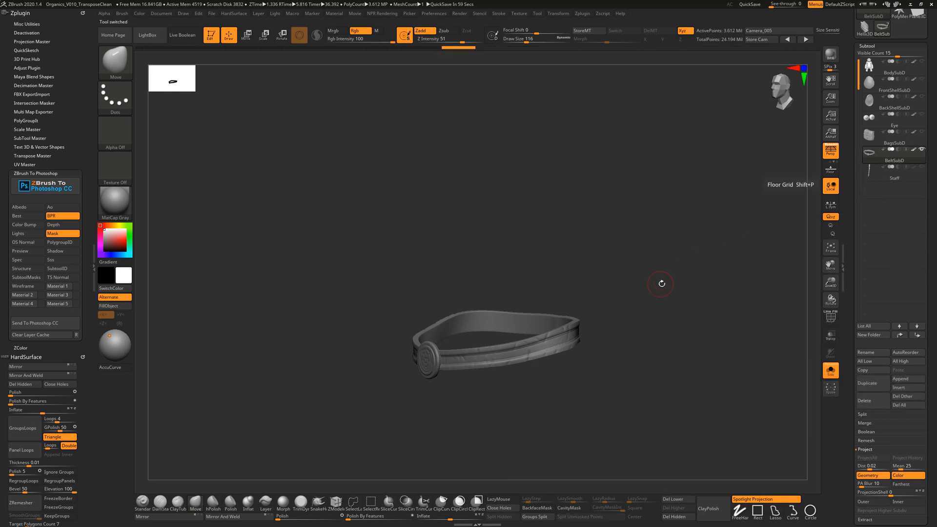
Step: Turn off Solo mode and make all of the turtle's subtools visible
left_click(830, 370)
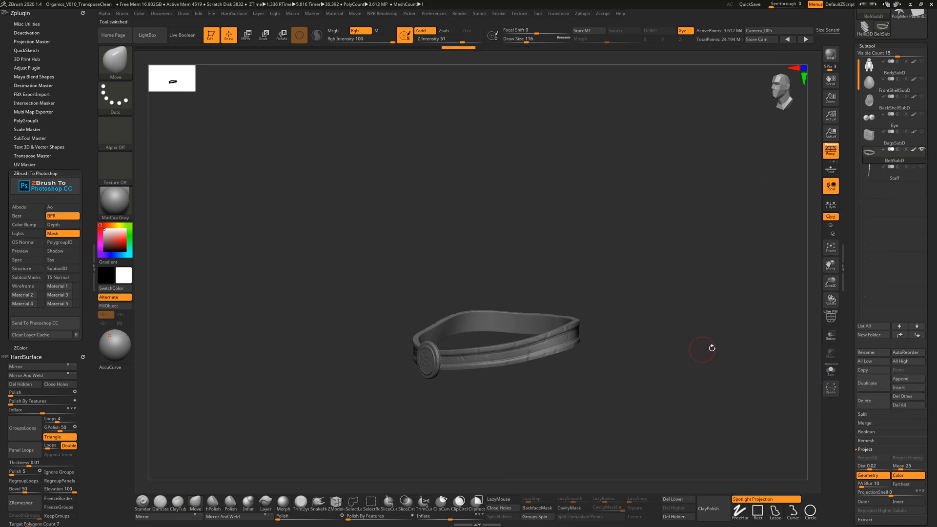
left_click(921, 150, "shift")
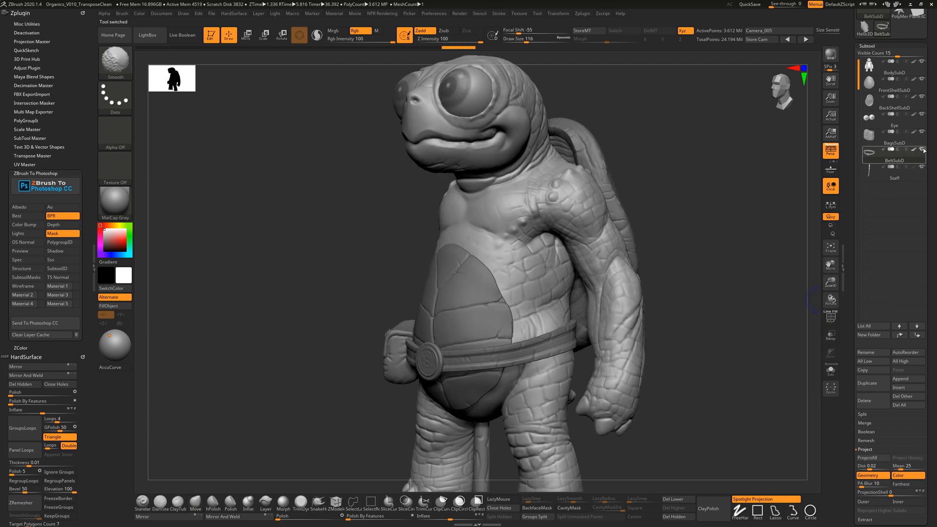
mouse_move(707, 215)
left_mouse_down()
mouse_move(730, 220)
mouse_move(688, 227)
mouse_move(712, 238)
mouse_move(680, 229)
mouse_move(697, 229)
left_mouse_up()
Step: Switch the Staff subtool to its stored morph target and recall the Camera_005 view
left_click(876, 171)
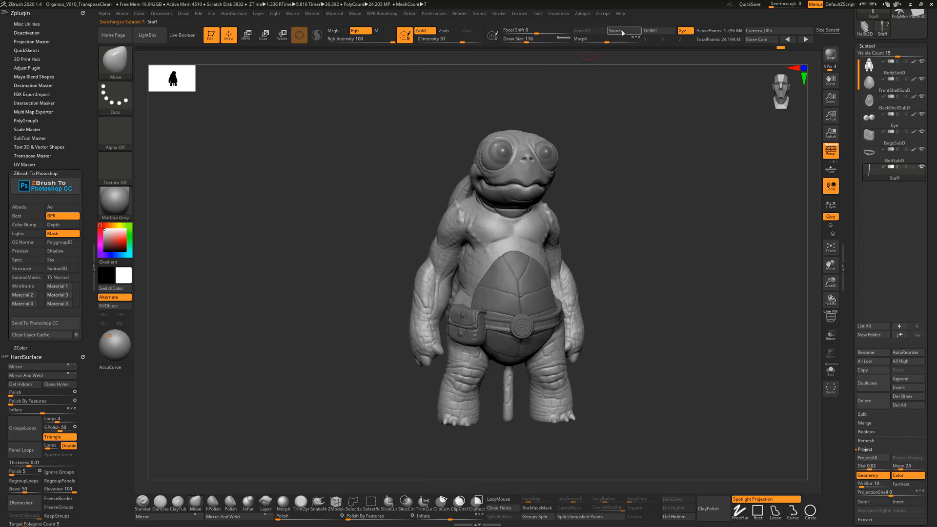
left_click(617, 31)
left_click_drag(701, 203, 695, 206)
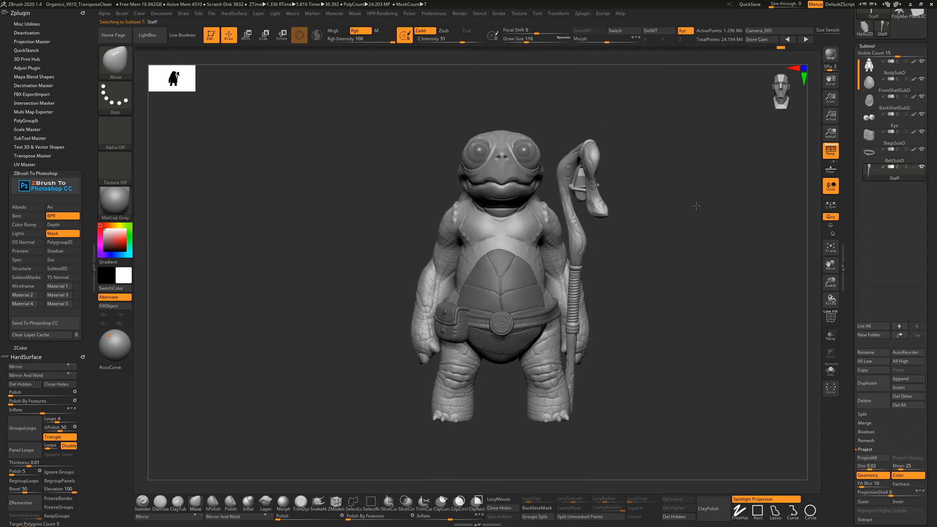
left_click_drag(703, 252, 731, 215)
left_click(781, 31)
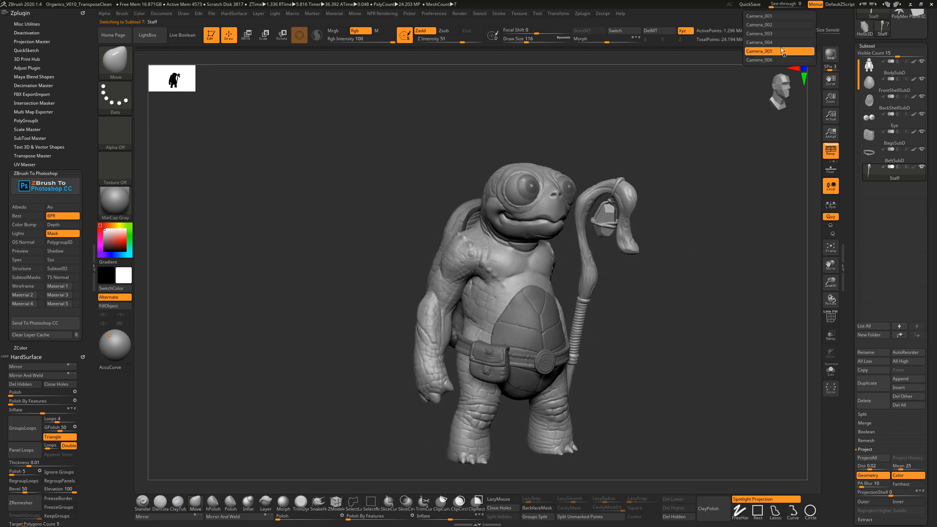
left_click(780, 49)
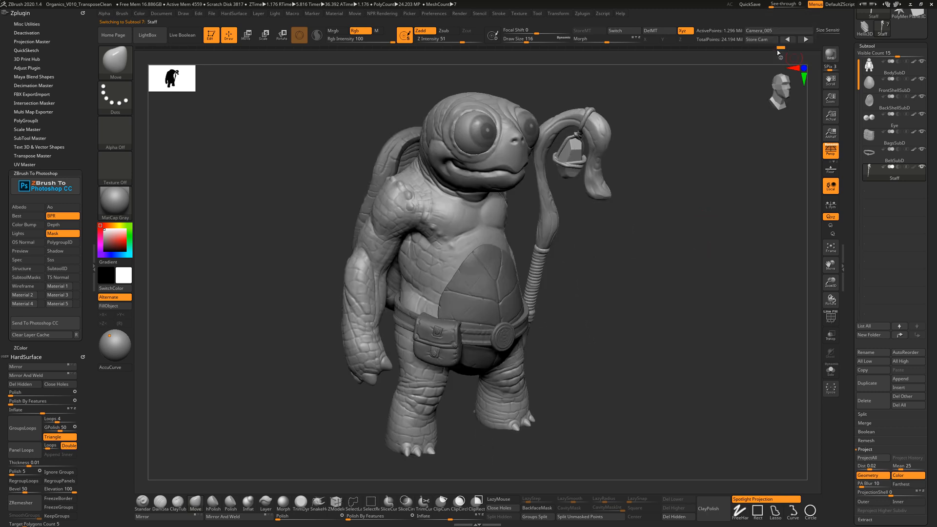
Step: Save the project over the existing Organics_V010_TransposeClean.ZPR and render the turtle with shadows
left_click(212, 14)
left_click(266, 28)
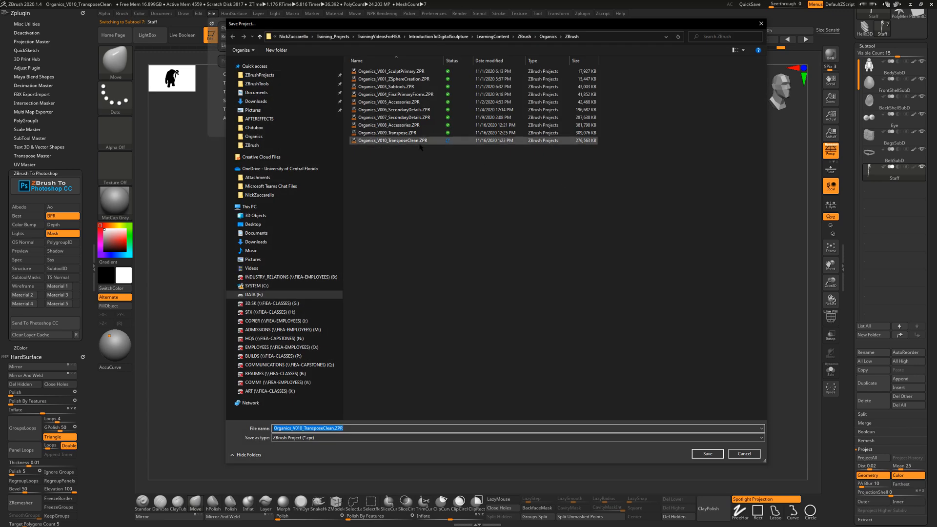
left_click(708, 453)
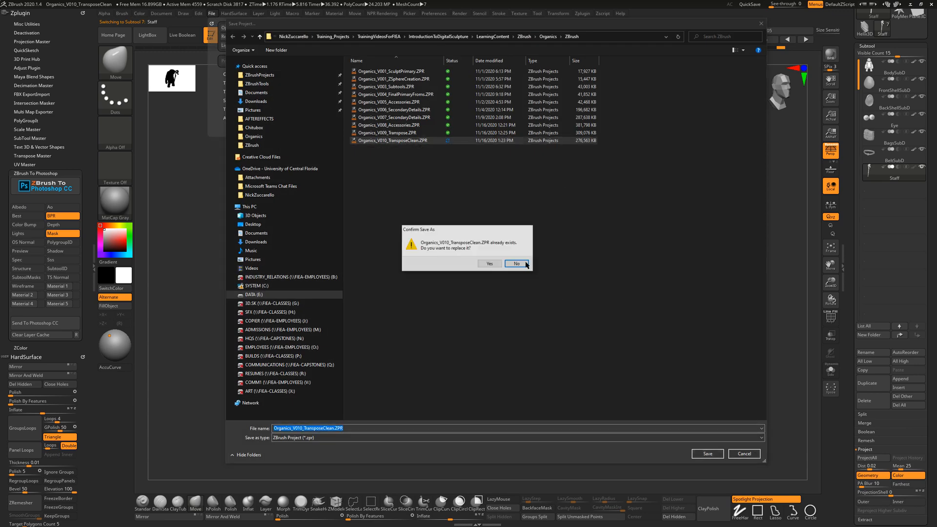
left_click(490, 264)
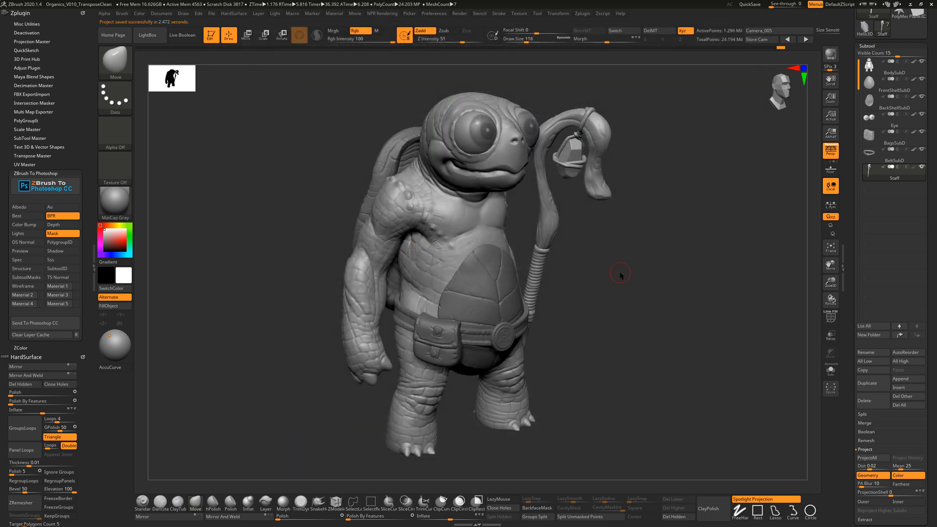
key("shift")
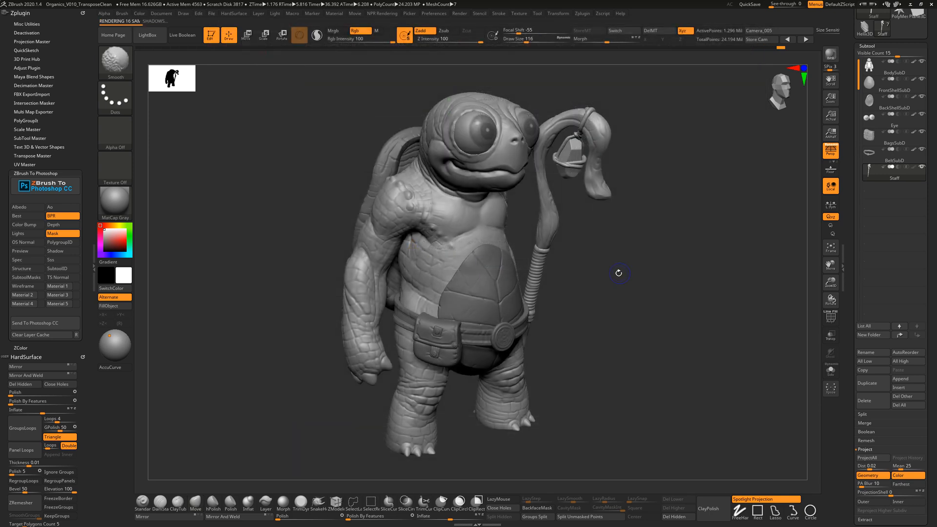
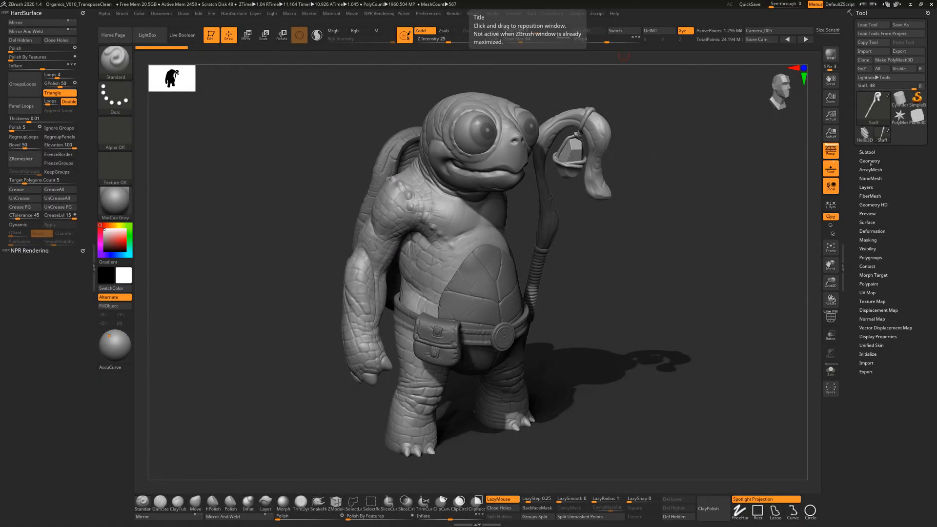
Step: Expand the subtool list and select the Staff subtool
left_click(869, 152)
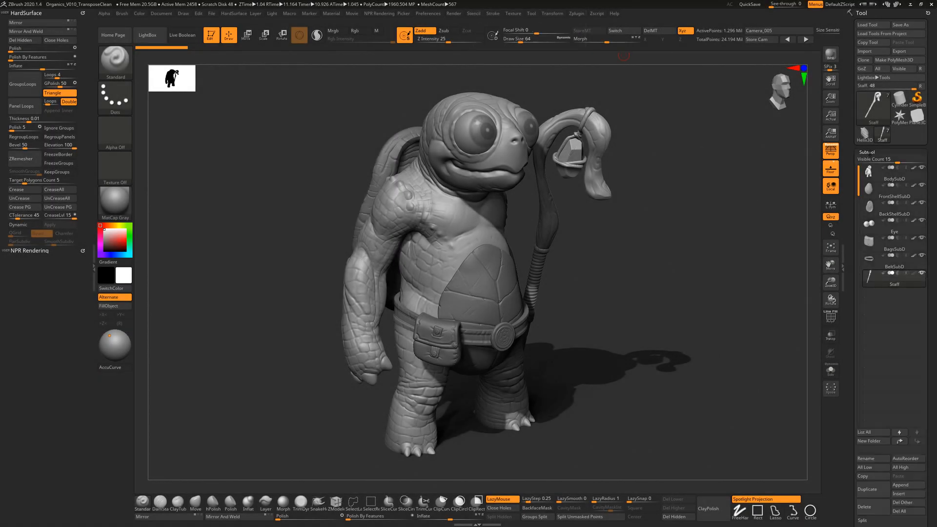
mouse_move(870, 178)
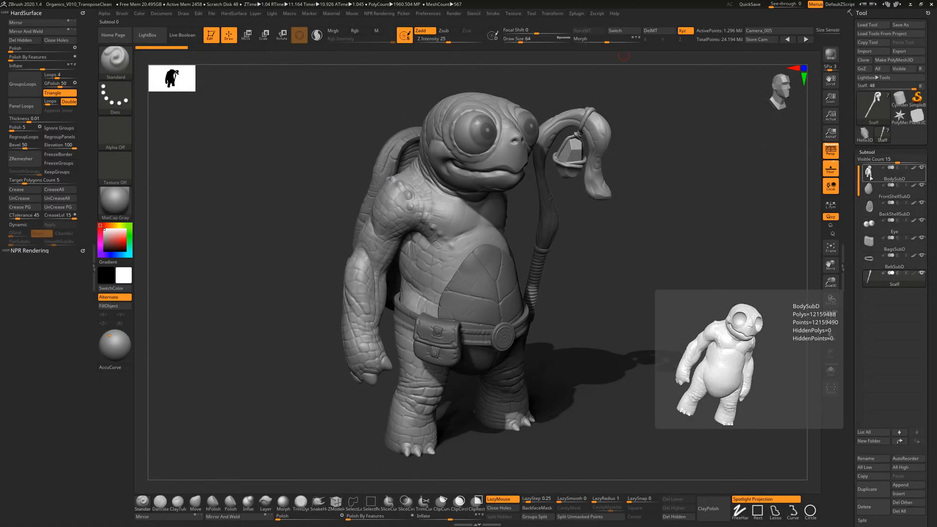
left_click(872, 280)
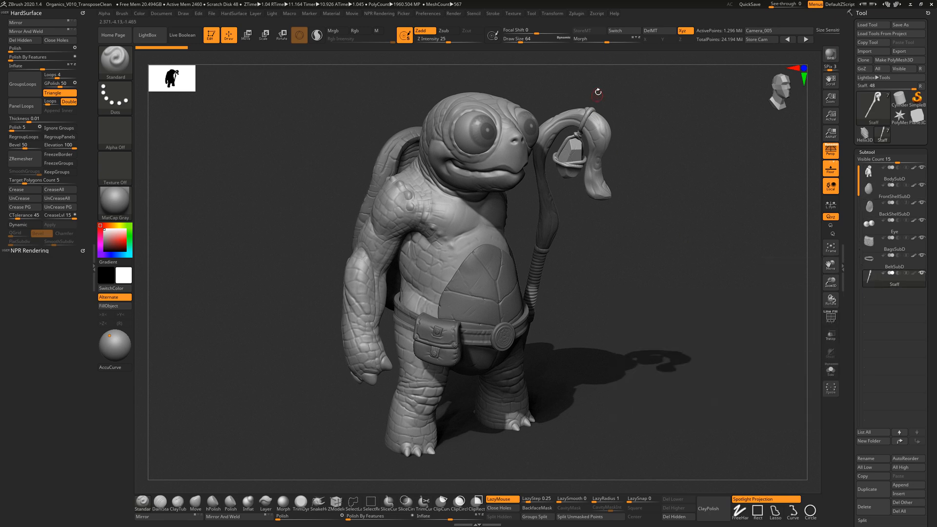
Step: Dock the Zplugin palette in the tray and enable the Layer option of Transpose Master
left_click(578, 16)
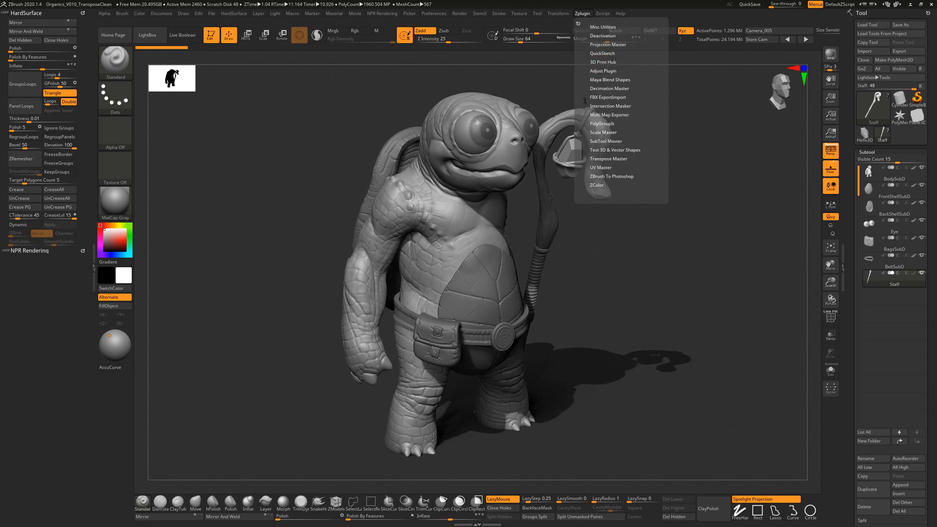
left_click_drag(578, 24, 43, 50)
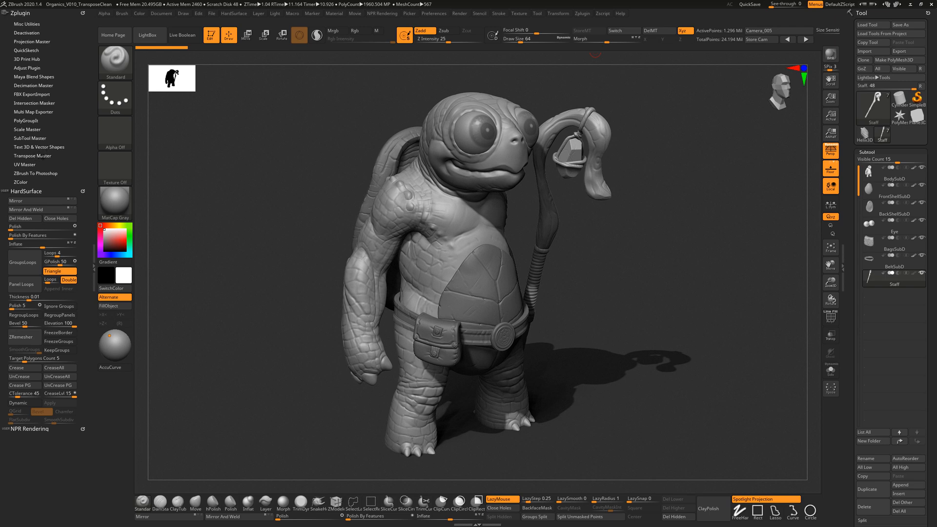
left_click(38, 156)
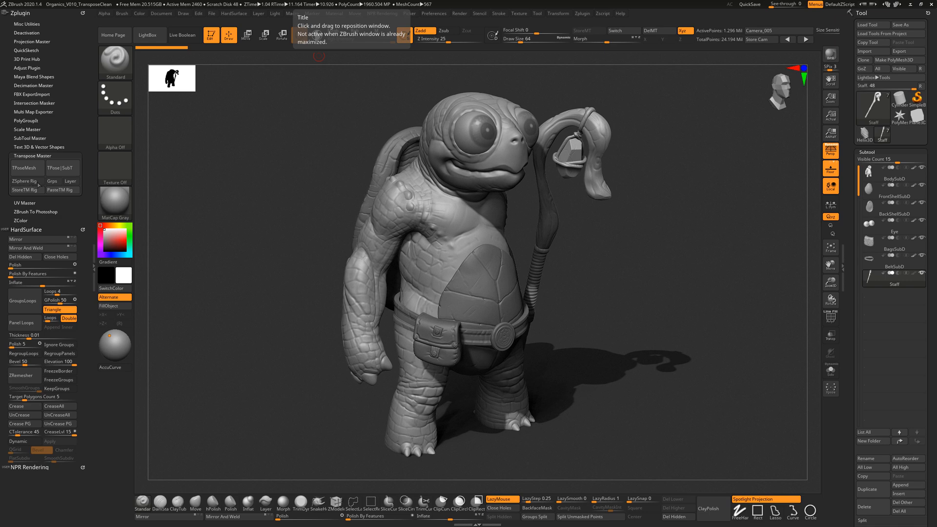
left_click(73, 182)
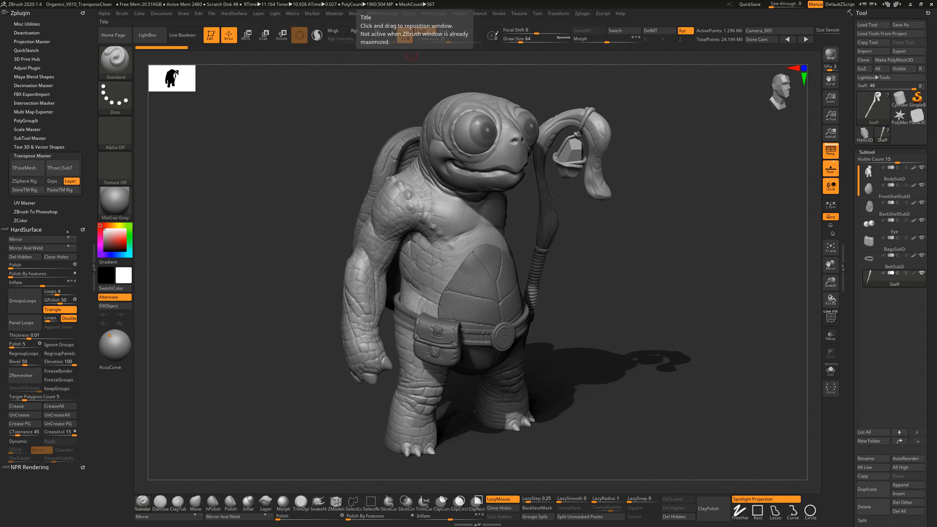
Step: Create a combined Transpose Master mesh from all subtools with Grps and Layer enabled, and display its polygroups as a polyframe
left_click(54, 182)
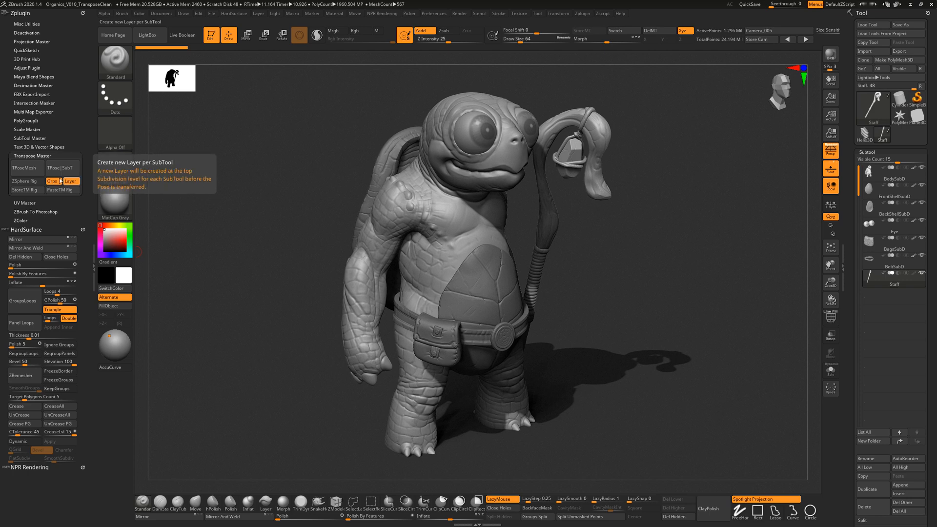
left_click(28, 171)
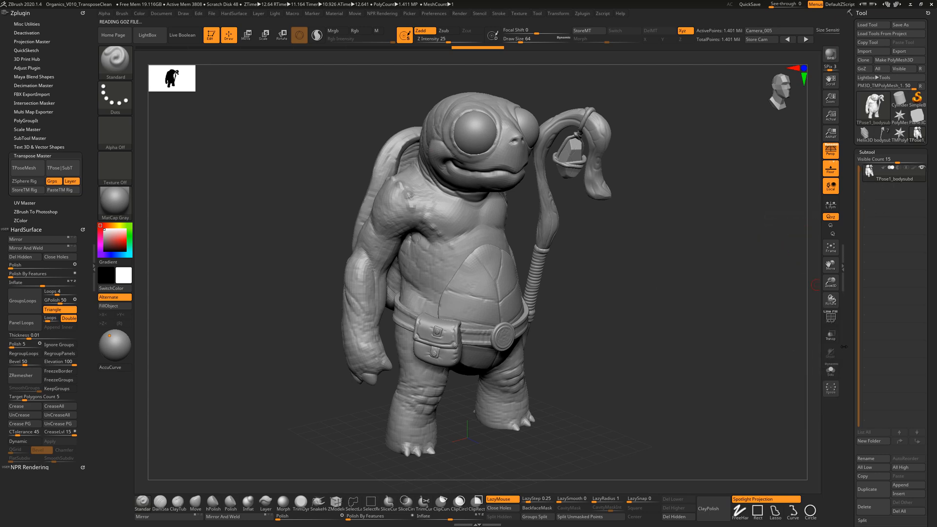
left_click(830, 317)
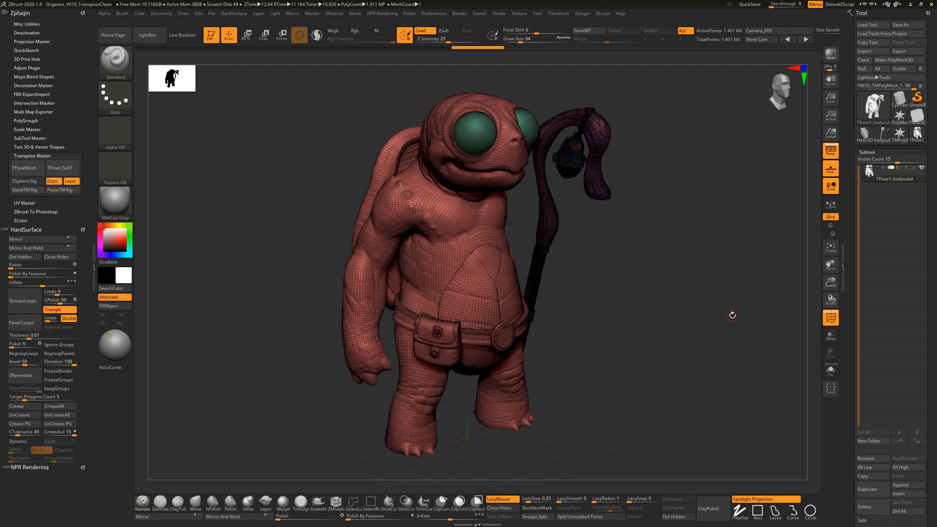
Step: Isolate the back shell, assign it its own polygroup, and restore the whole character's visibility
left_click_drag(732, 315, 638, 287)
mouse_move(637, 289)
left_mouse_down()
mouse_move(613, 257)
mouse_move(627, 268)
left_mouse_up()
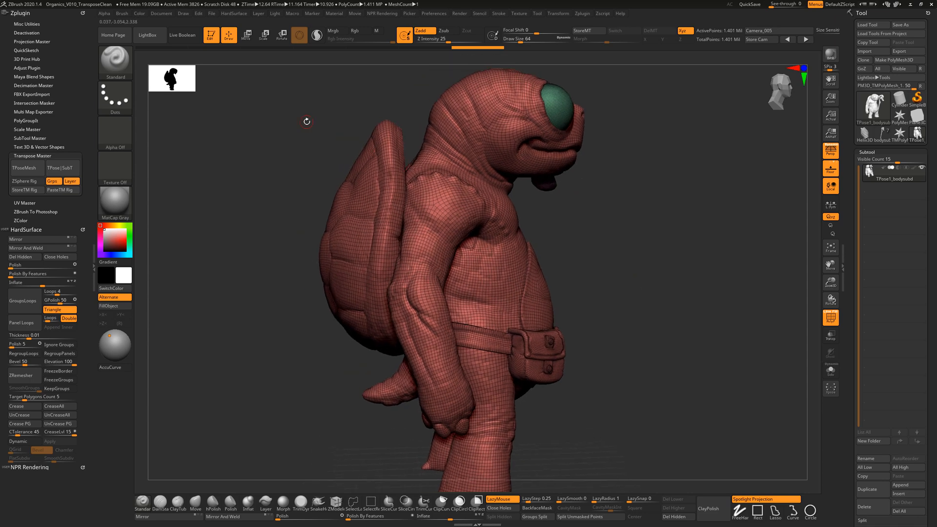
left_click_drag(330, 92, 391, 155, "ctrl+shift")
left_click_drag(493, 180, 553, 194)
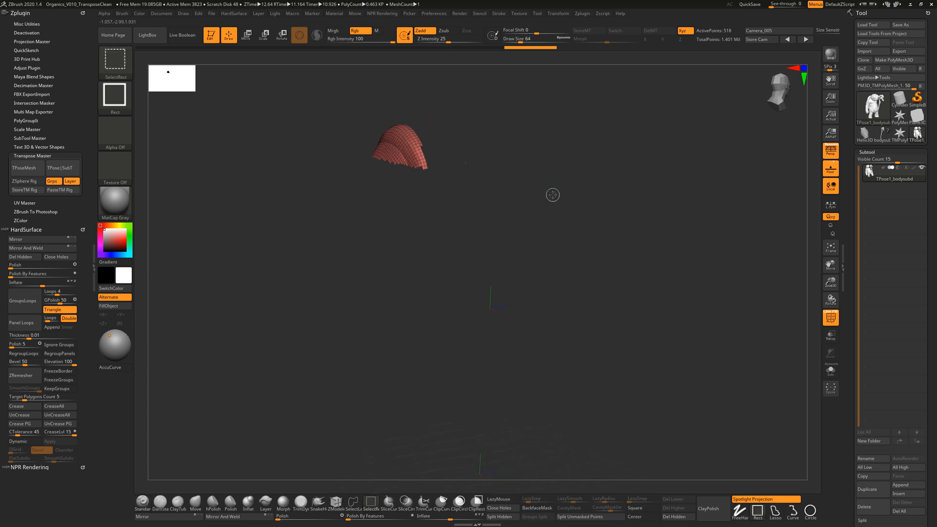
key("ctrl+shift+a")
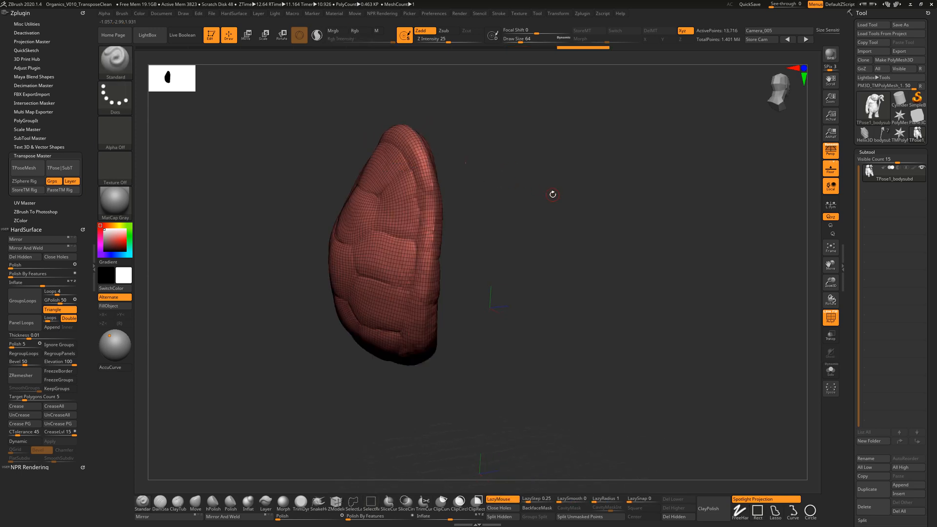
mouse_move(583, 192)
left_mouse_down()
mouse_move(551, 192)
mouse_move(570, 199)
left_mouse_up()
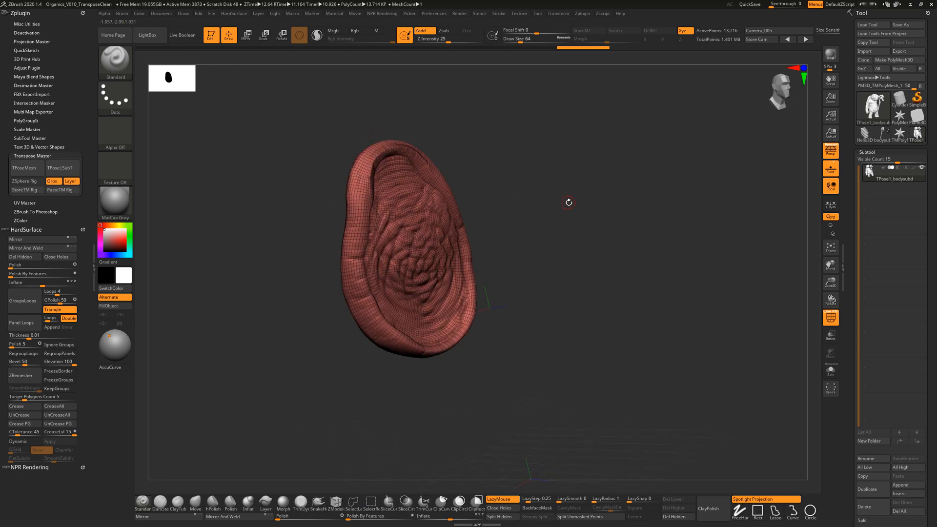
key("ctrl")
key("ctrl+w")
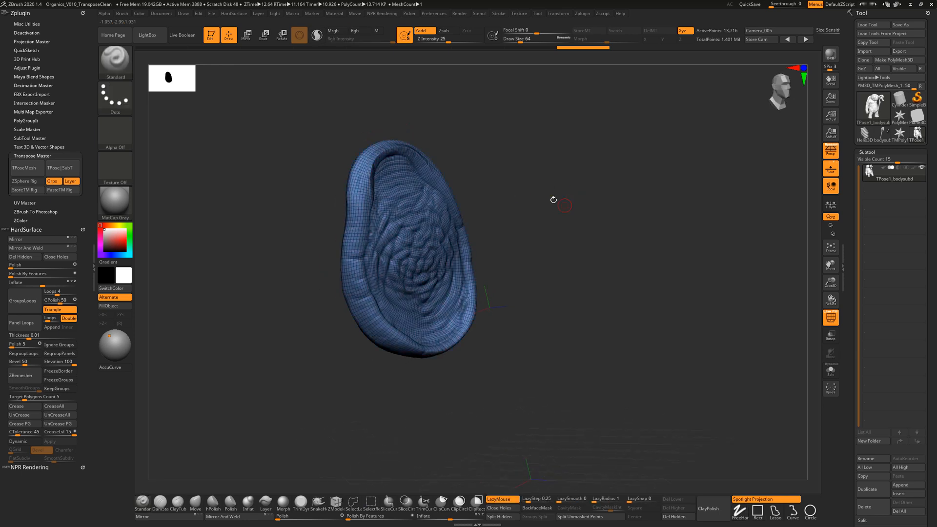
left_click_drag(545, 176, 596, 193)
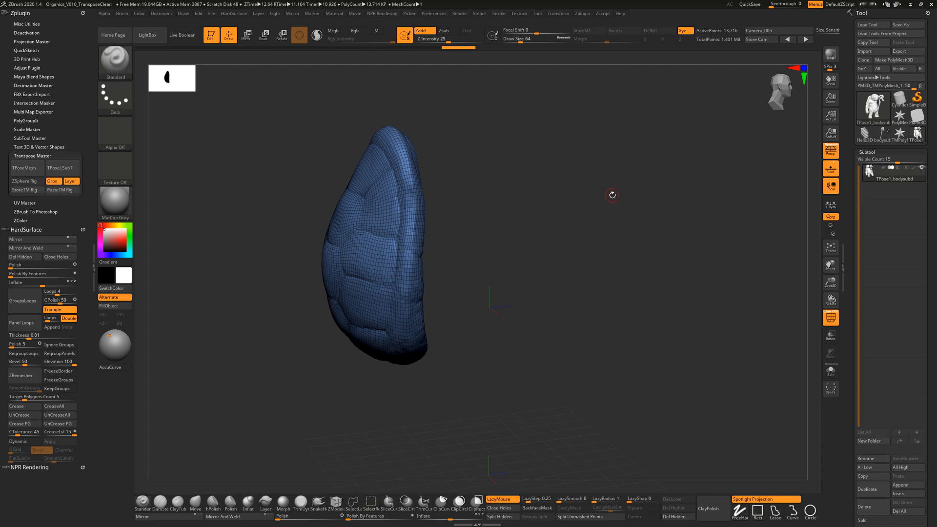
key("ctrl")
key("ctrl+shift")
left_click(622, 190, "ctrl+shift")
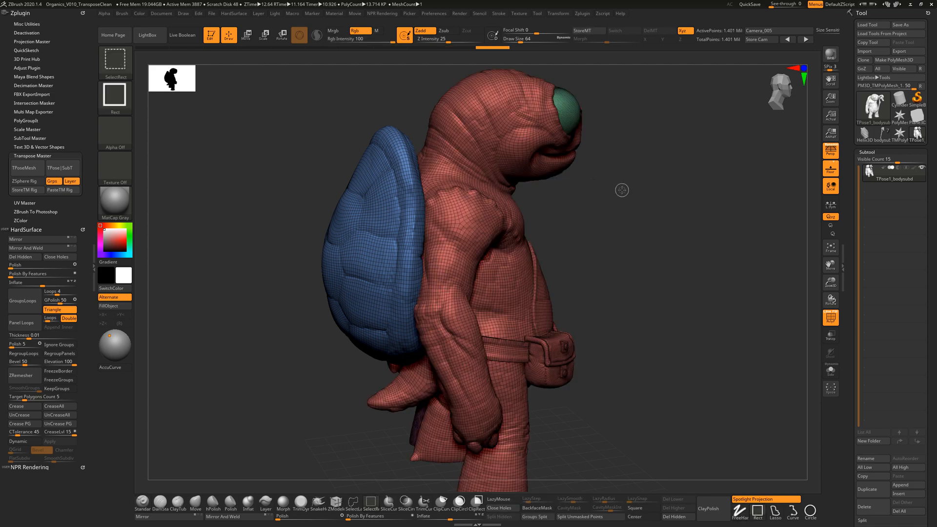
Step: Isolate the belt bag, give it a separate polygroup, and show the full mesh again
mouse_move(621, 189)
left_mouse_down()
mouse_move(623, 245)
mouse_move(633, 197)
mouse_move(652, 234)
mouse_move(645, 285)
left_mouse_up()
key("ctrl+shift")
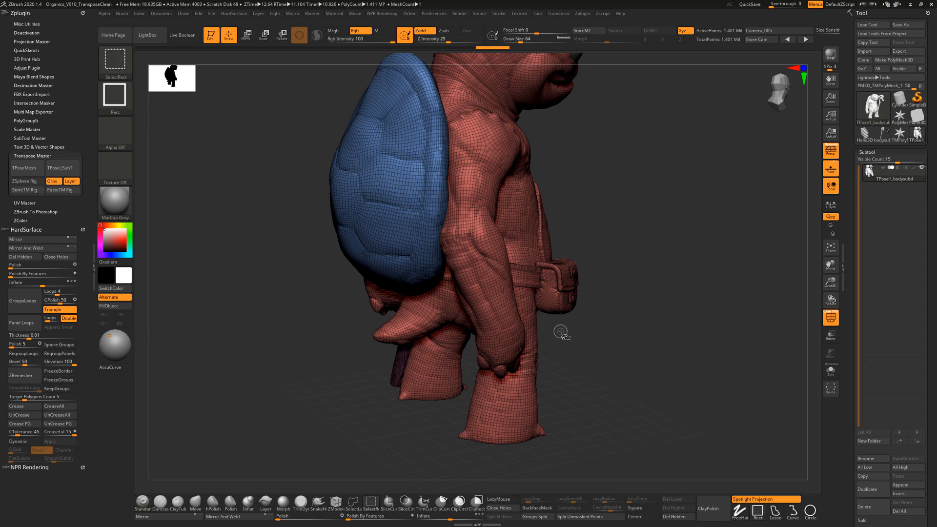
left_click_drag(563, 330, 584, 307, "ctrl+shift")
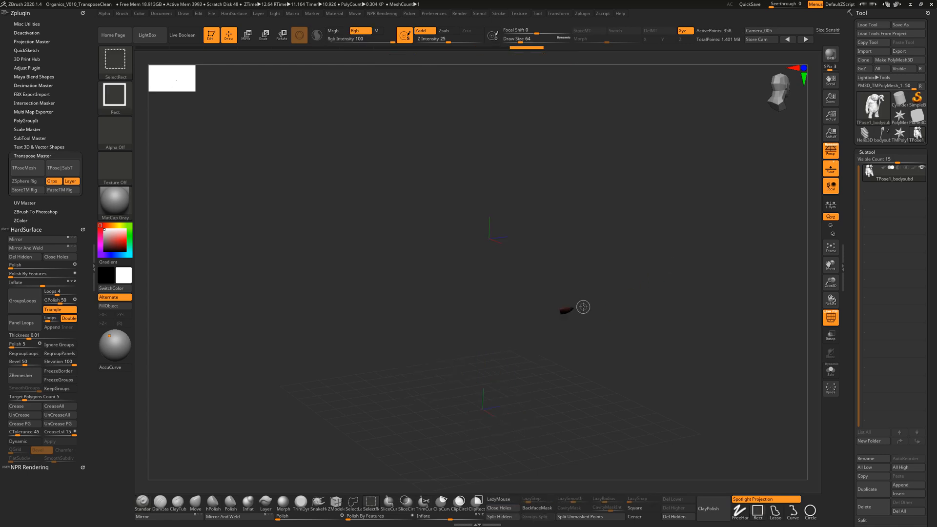
key("ctrl+shift+a")
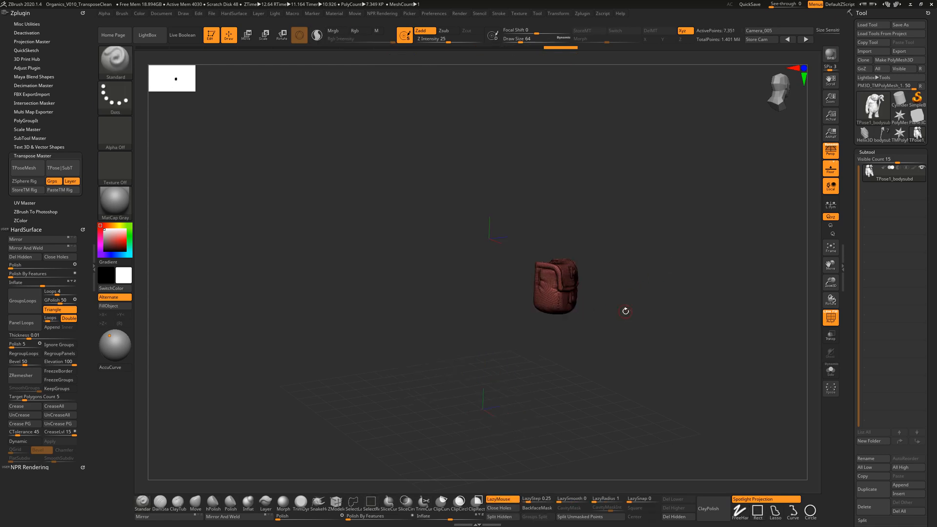
mouse_move(626, 312)
left_mouse_down()
mouse_move(654, 308)
mouse_move(636, 318)
mouse_move(609, 294)
mouse_move(581, 216)
mouse_move(551, 239)
mouse_move(606, 238)
left_mouse_up()
left_click(656, 308, "ctrl+shift")
Step: Isolate the front belly shell, give it a new polygroup, and unhide the rest of the mesh
key("ctrl+shift")
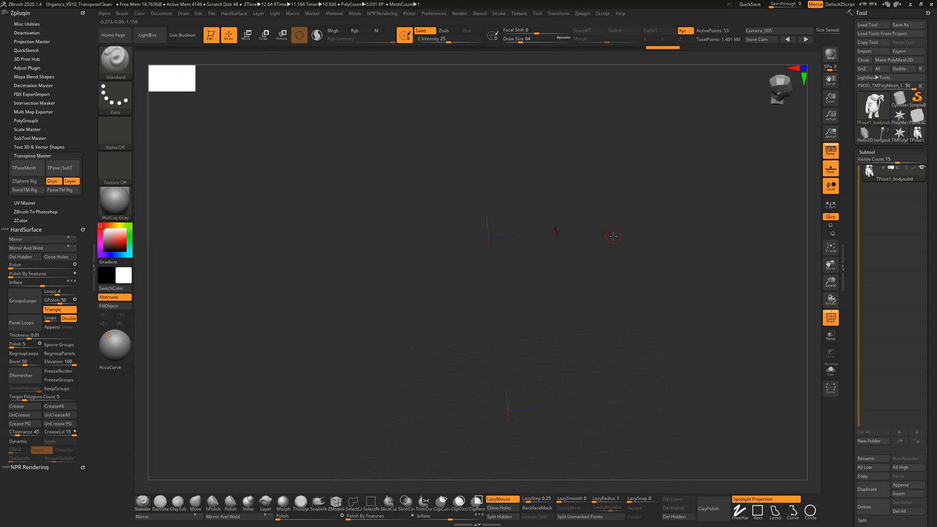
left_click(614, 236, "ctrl+shift")
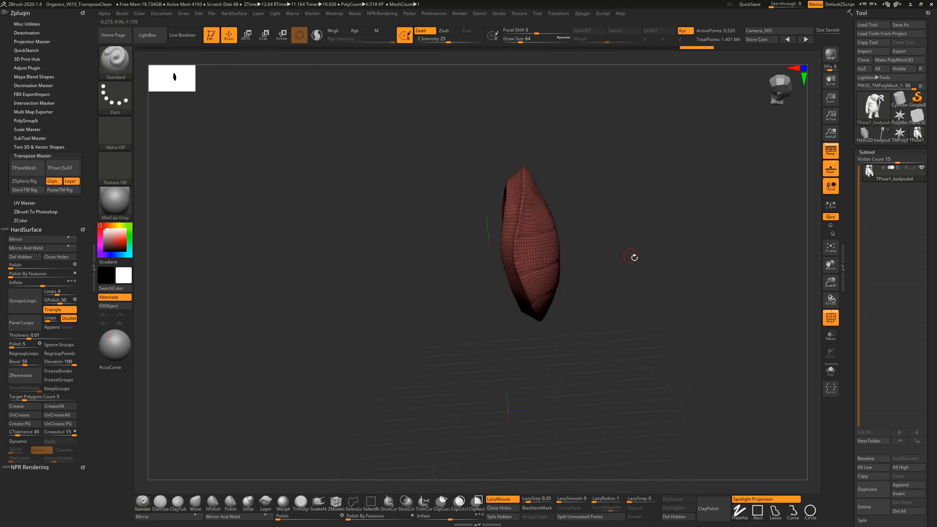
left_click_drag(633, 257, 629, 258)
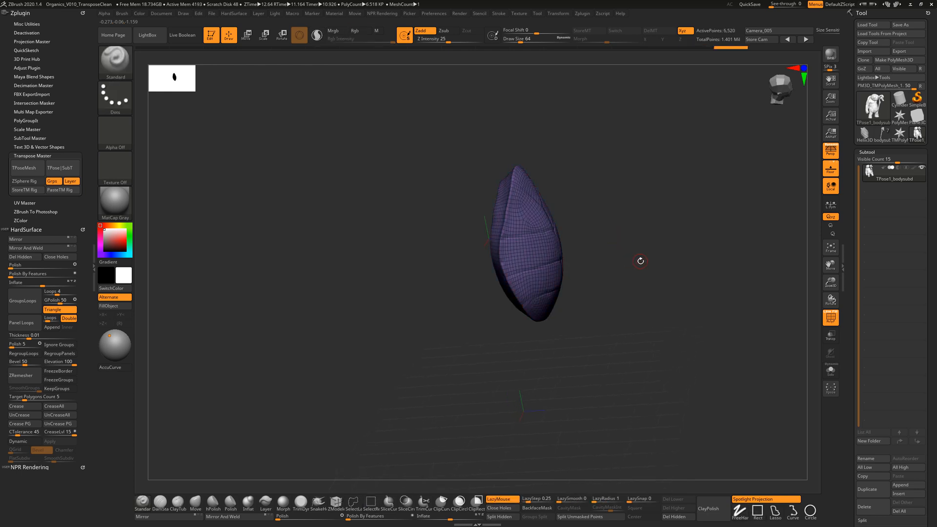
key("ctrl+shift")
left_click(651, 247, "ctrl+shift")
Step: Isolate the belt with its buckle, assign it a new polygroup, and bring the complete character back into view
mouse_move(673, 253)
left_mouse_down()
mouse_move(662, 265)
mouse_move(654, 253)
left_mouse_up()
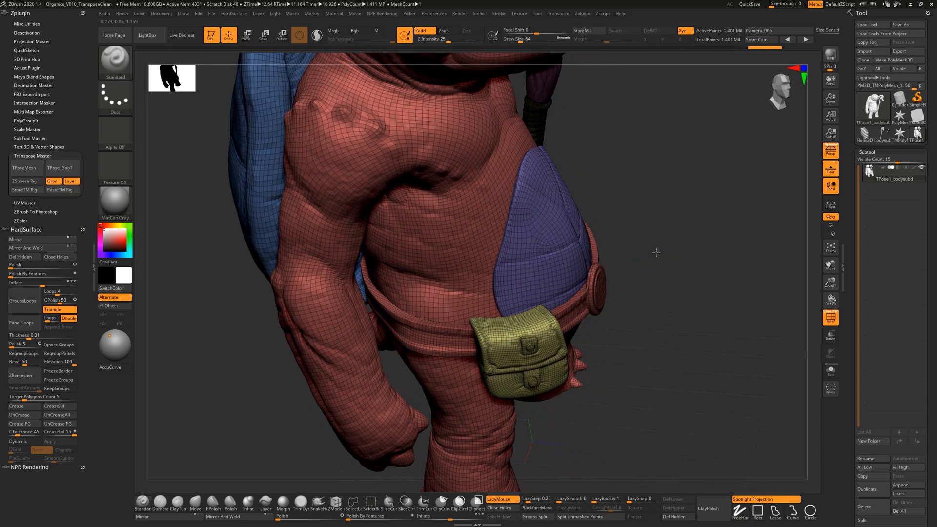
key("ctrl+shift")
left_click_drag(610, 221, 594, 248, "ctrl+shift")
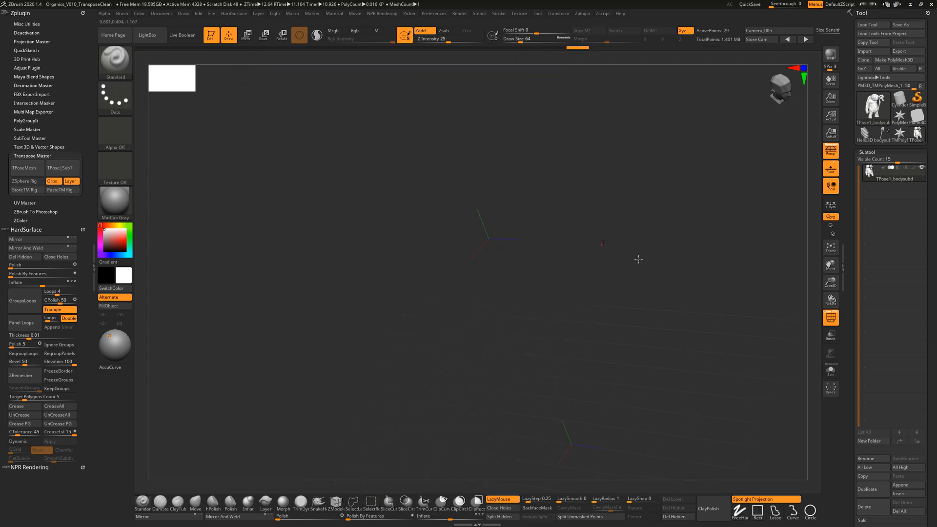
key("ctrl+shift")
left_click(639, 259, "ctrl+shift")
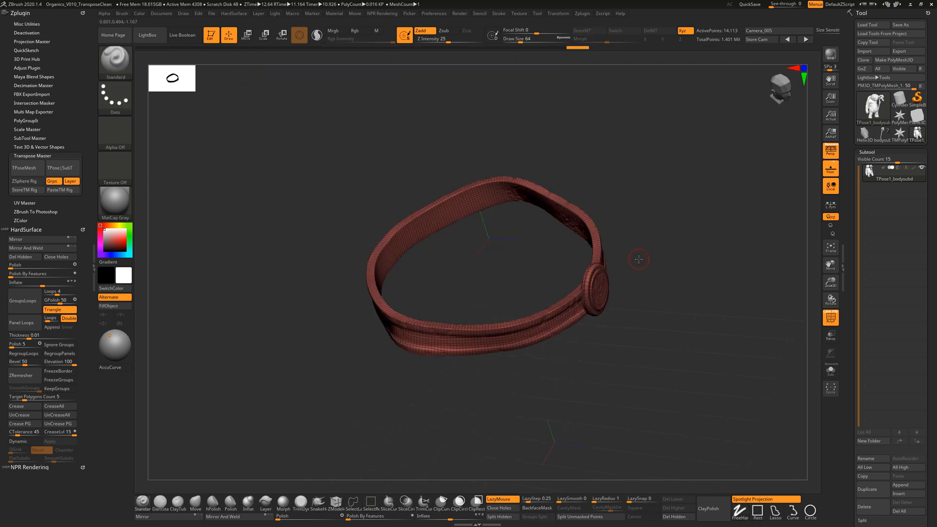
key("ctrl+w")
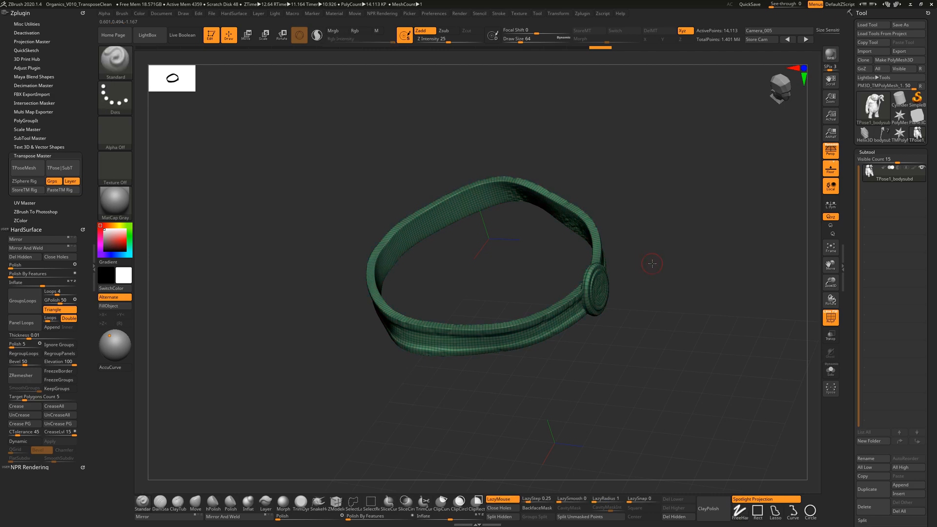
mouse_move(652, 264)
left_mouse_down()
mouse_move(644, 260)
mouse_move(673, 294)
mouse_move(644, 241)
left_mouse_up()
mouse_move(625, 294)
left_mouse_down()
mouse_move(602, 275)
mouse_move(648, 286)
mouse_move(580, 280)
mouse_move(665, 295)
mouse_move(607, 280)
mouse_move(653, 293)
mouse_move(625, 262)
mouse_move(634, 318)
mouse_move(637, 291)
mouse_move(685, 293)
mouse_move(621, 294)
mouse_move(652, 330)
mouse_move(666, 315)
mouse_move(637, 339)
mouse_move(676, 336)
mouse_move(631, 336)
left_mouse_up()
left_click(644, 259, "ctrl+shift")
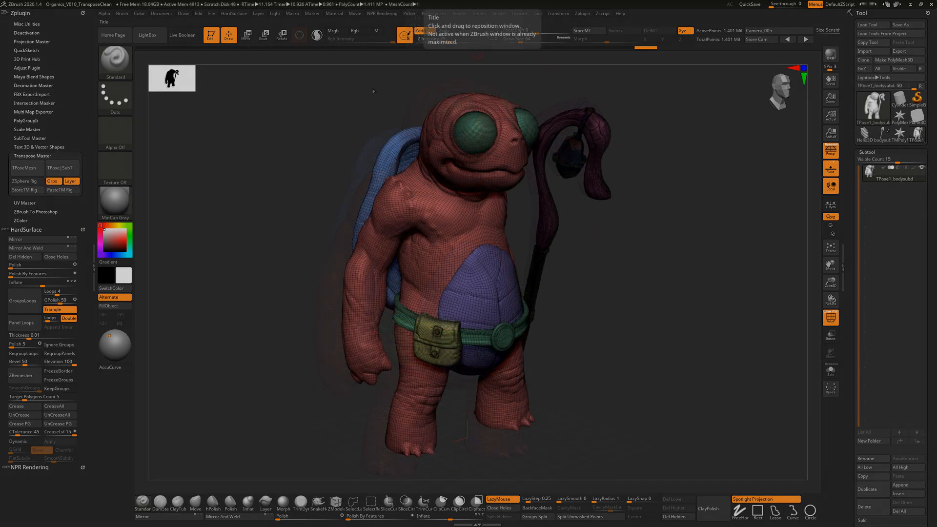
Step: Switch to Move mode and use the transpose action line in place of the Gizmo
left_click(246, 34)
left_click(299, 35)
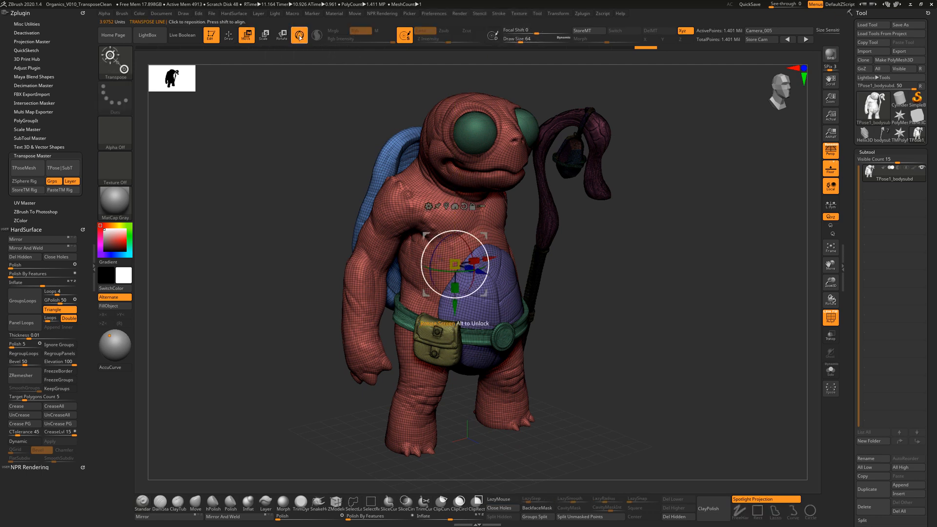
left_click(264, 36)
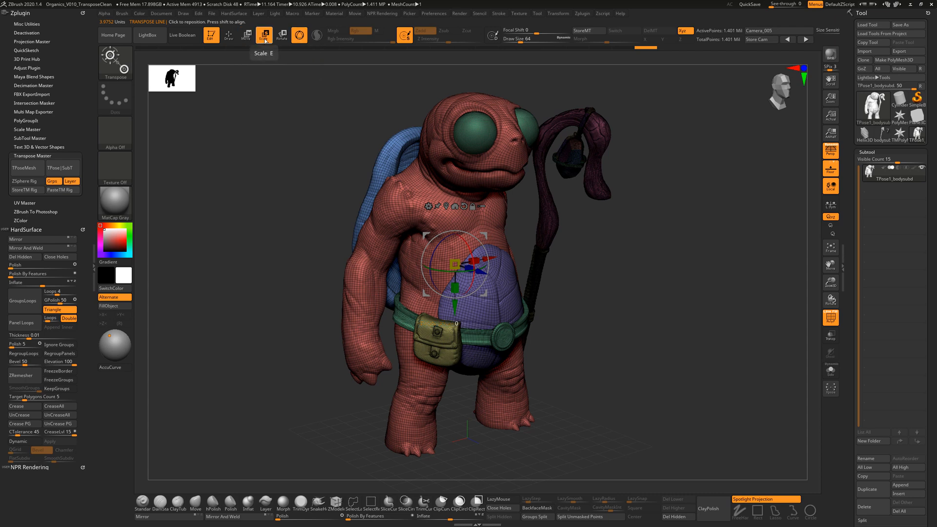
left_click(246, 35)
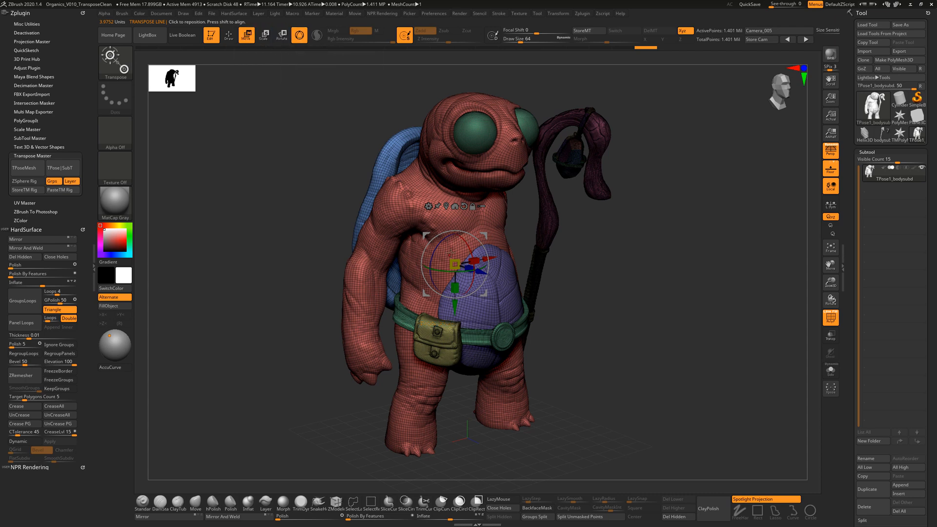
left_click(300, 38)
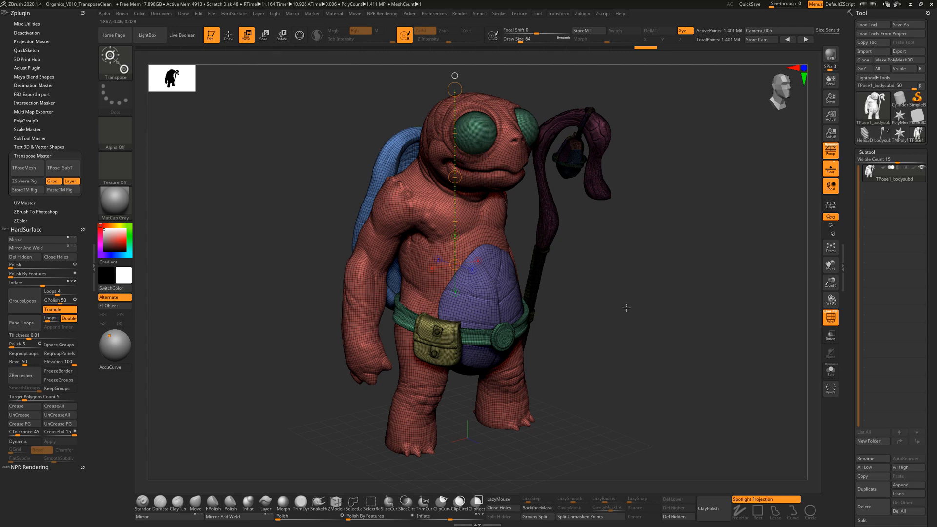
Step: Draw a transpose line about 3.86 units long from the torso outward past the staff
mouse_move(626, 307)
left_mouse_down()
mouse_move(610, 306)
mouse_move(633, 299)
mouse_move(627, 319)
mouse_move(637, 305)
left_mouse_up()
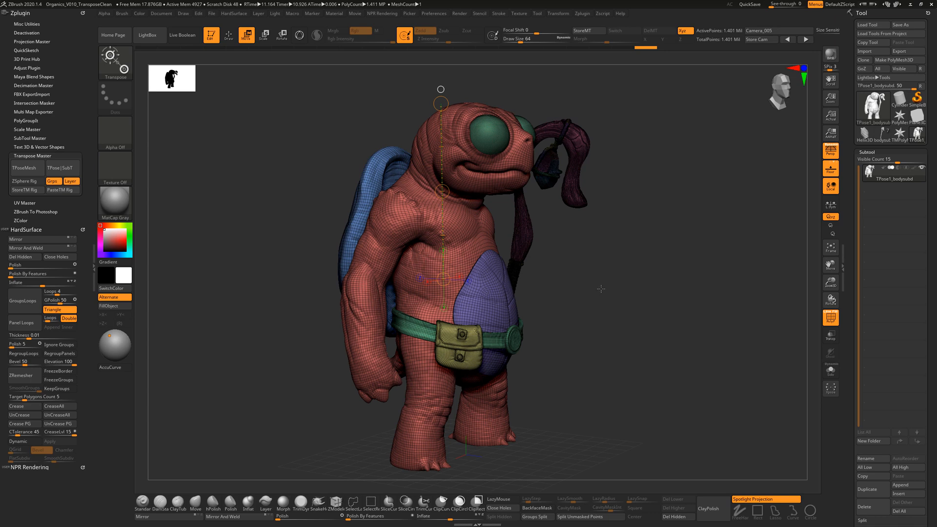
left_click_drag(589, 282, 552, 253)
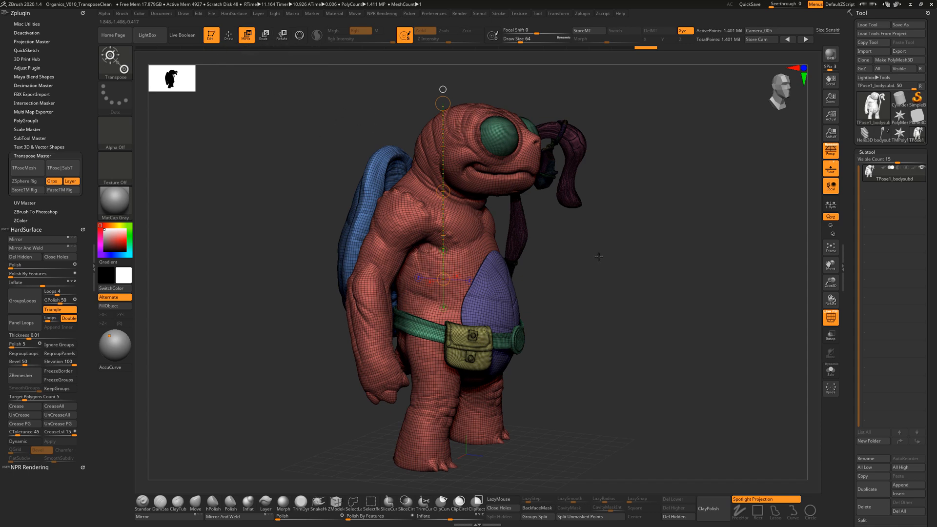
left_click_drag(598, 257, 542, 253)
left_click_drag(474, 252, 663, 242)
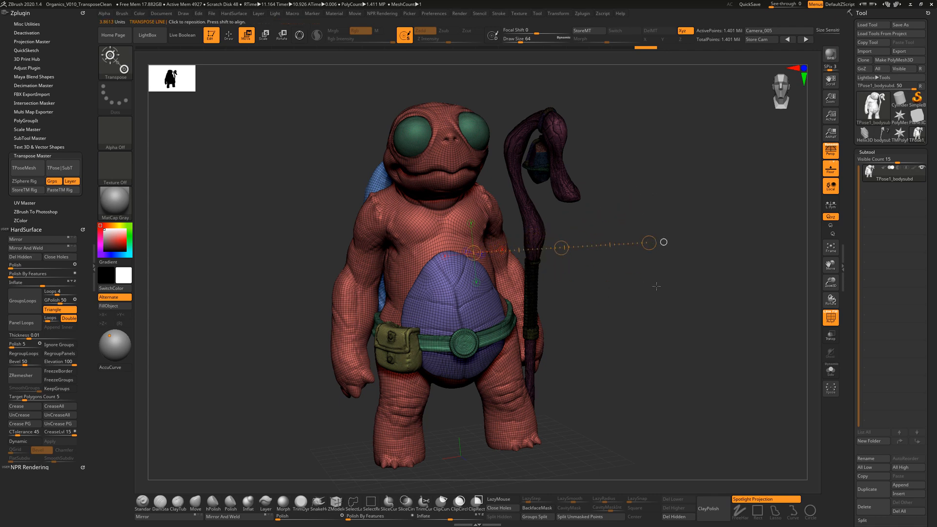
Step: Reposition the transpose line by its endpoints and middle so it runs diagonally beside the staff, about 4.76 units long
left_click_drag(656, 287, 610, 268)
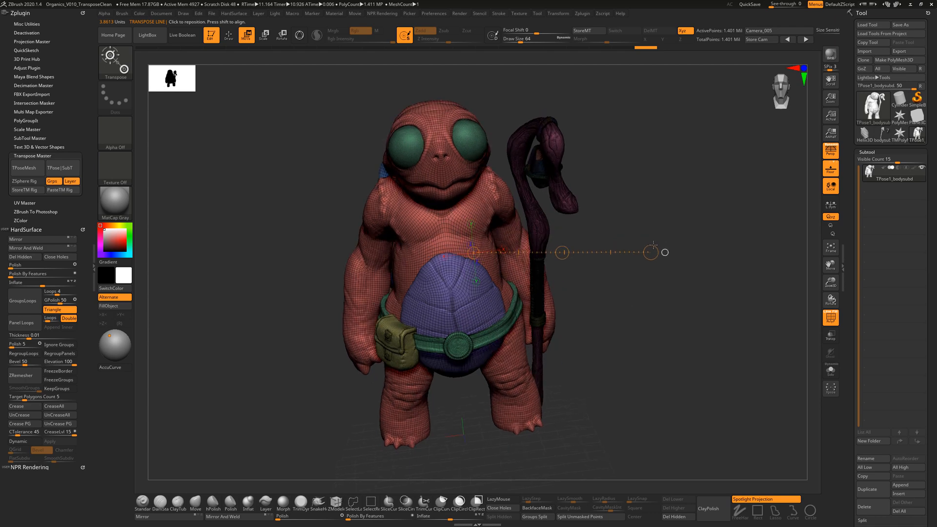
left_click_drag(654, 245, 661, 326)
left_click_drag(641, 385, 688, 162)
left_click_drag(471, 251, 510, 313)
left_click_drag(595, 245, 632, 221)
left_click_drag(651, 280, 630, 294)
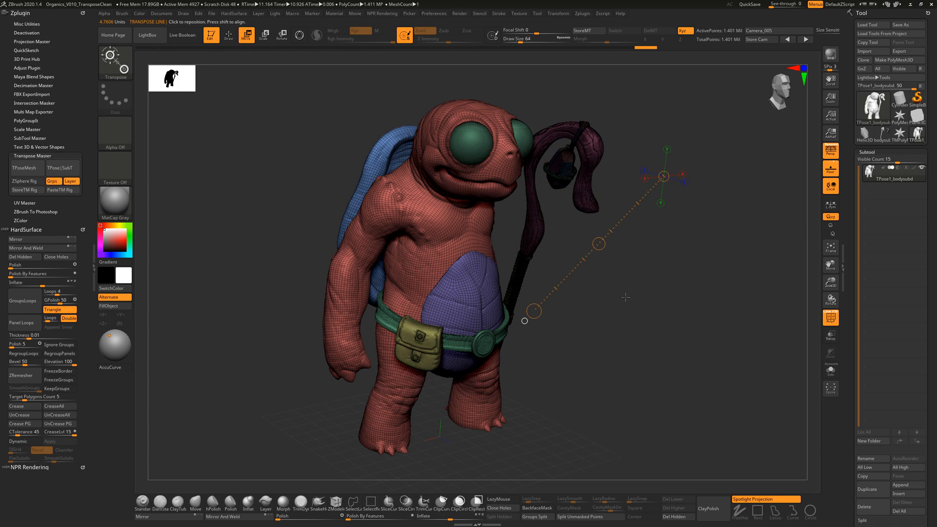
Step: Draw a transpose line about 2.1 units long from the character's right elbow to the hand and align its endpoints with the forearm
left_click_drag(346, 254, 345, 369)
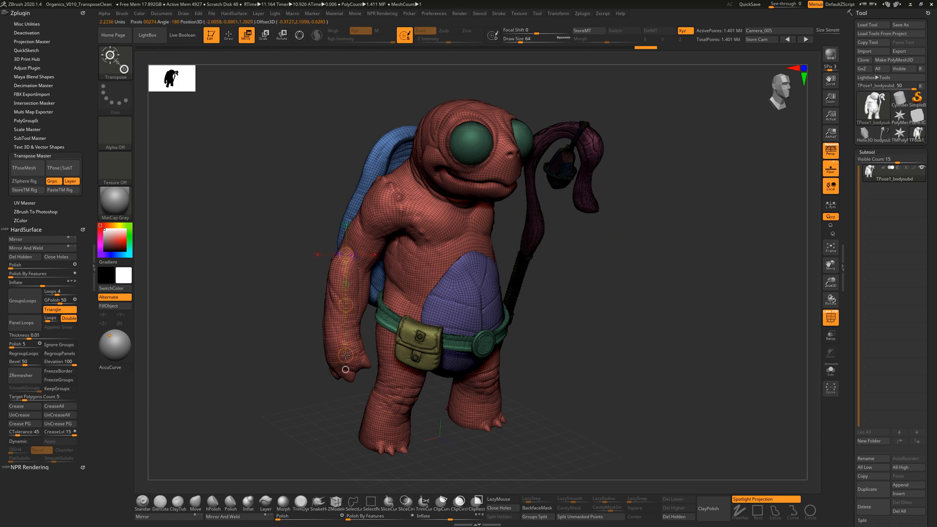
left_click_drag(274, 312, 180, 316)
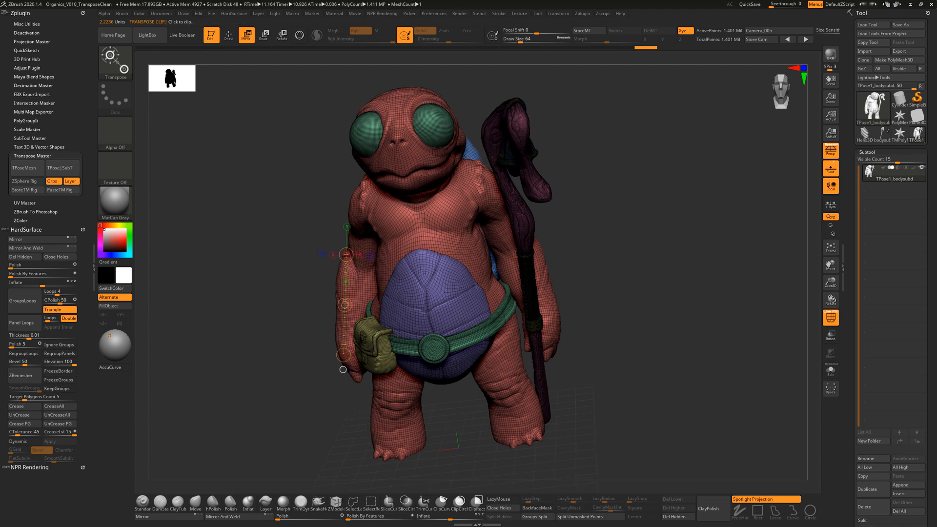
left_click_drag(346, 249, 360, 263)
left_click_drag(296, 336, 314, 374)
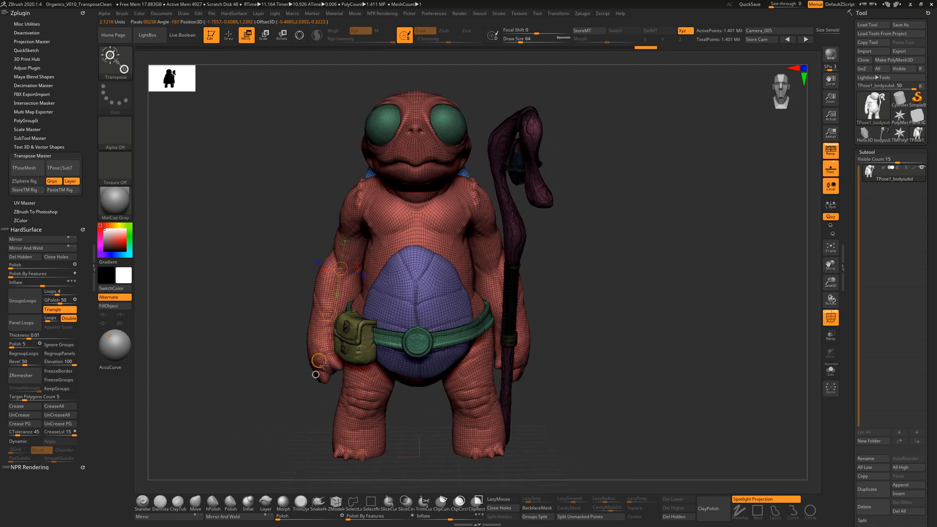
left_click_drag(245, 316, 267, 312)
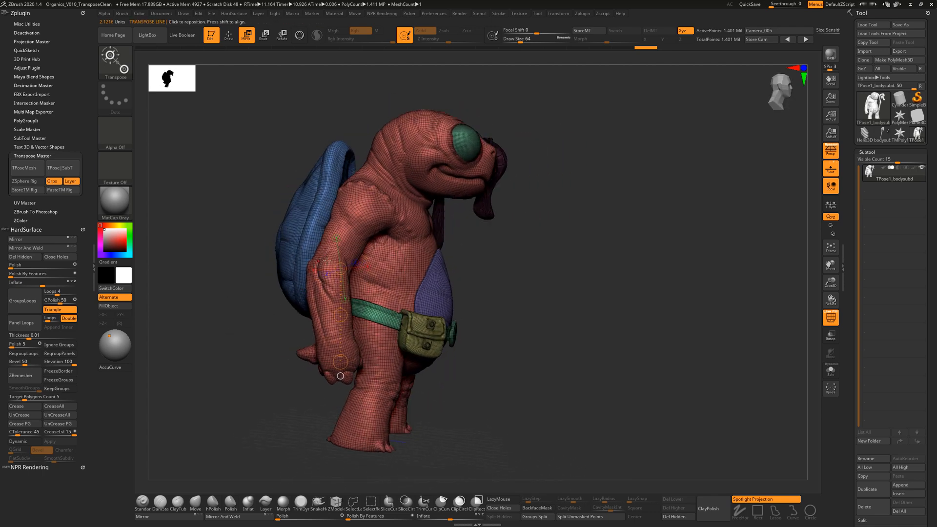
left_click_drag(338, 263, 325, 264)
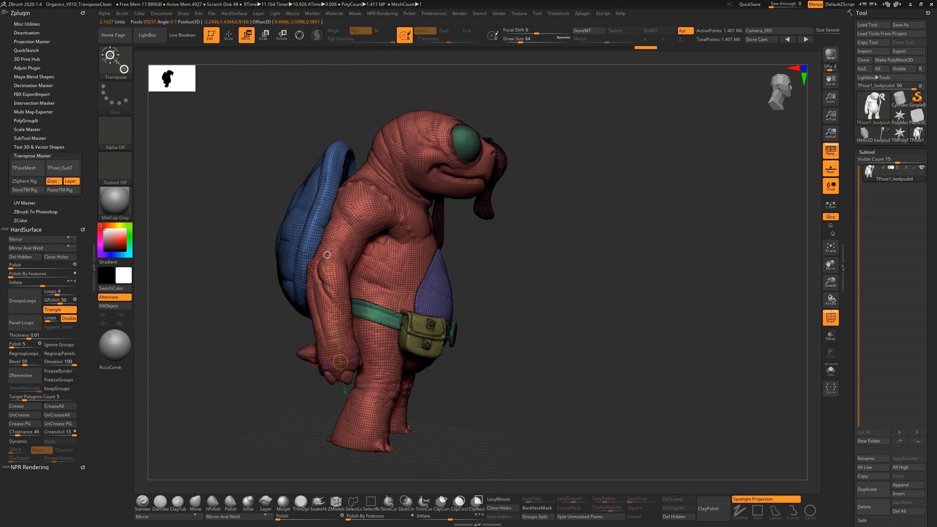
Step: Draw a transpose line about 2.18 units long down the back of the character's right forearm and adjust its elbow end
mouse_move(568, 296)
left_mouse_down()
mouse_move(545, 302)
mouse_move(551, 295)
left_mouse_up()
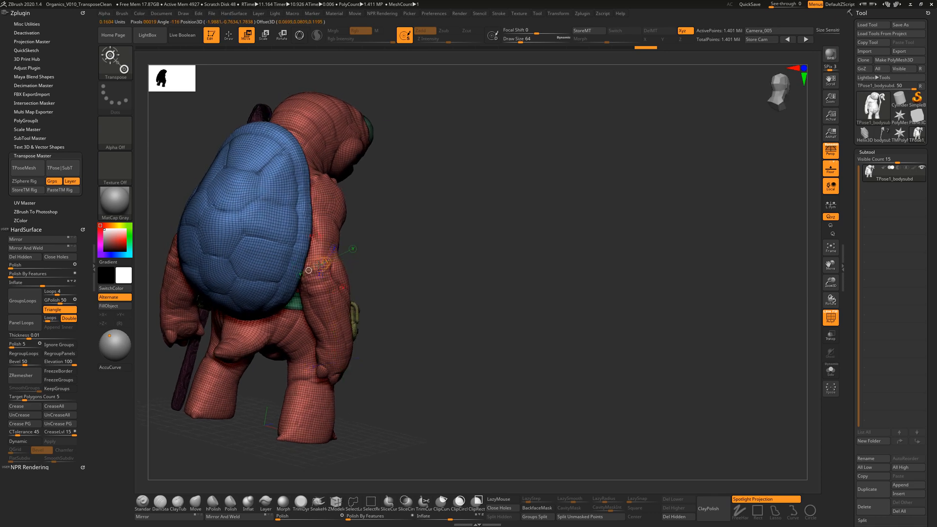
left_click_drag(326, 263, 338, 362)
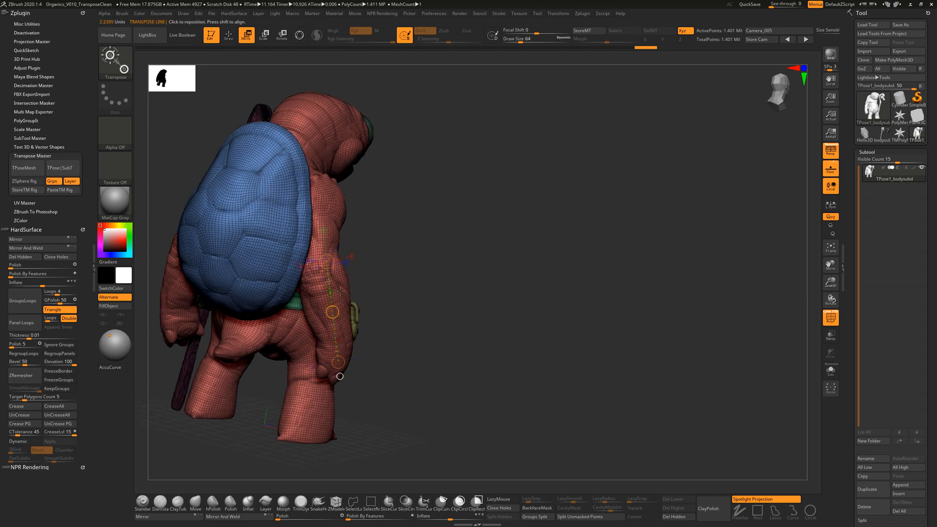
left_click_drag(321, 257, 314, 264)
left_click_drag(432, 261, 359, 238)
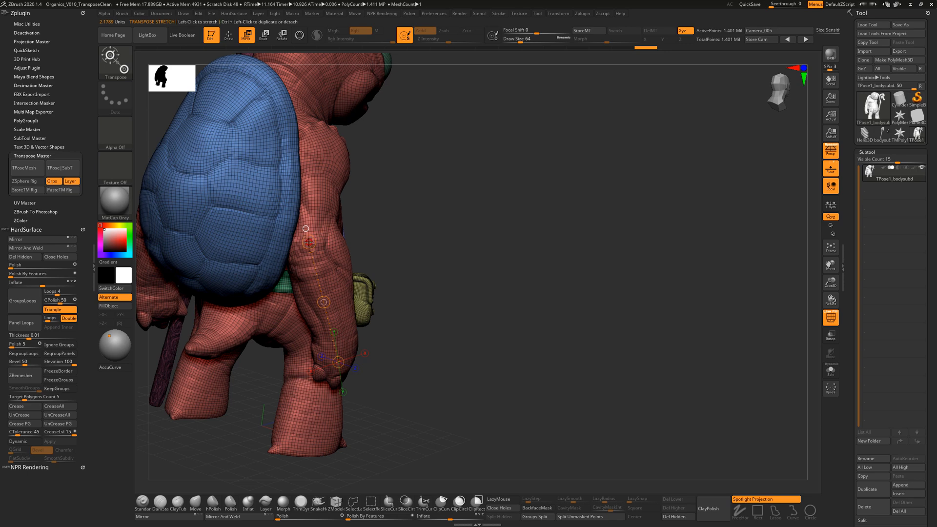
mouse_move(309, 242)
left_mouse_down()
mouse_move(331, 258)
mouse_move(318, 241)
mouse_move(367, 416)
mouse_move(359, 404)
left_mouse_up()
key("ctrl+z")
left_click(348, 287, "ctrl+shift")
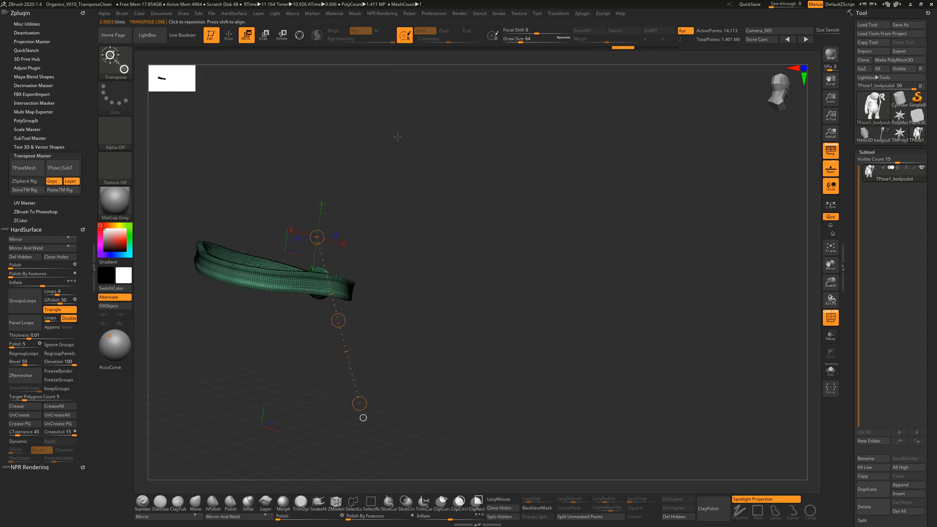
left_click(669, 48)
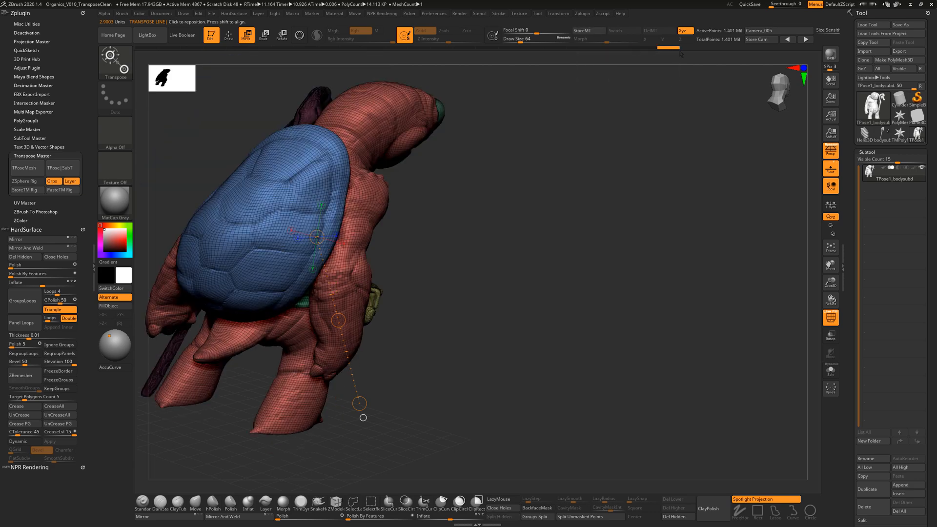
key("ctrl+z")
Step: Redraw the transpose line from the right elbow to the hand and shift both endpoints onto the forearm, about 2.25 units long
left_click_drag(553, 180, 527, 244)
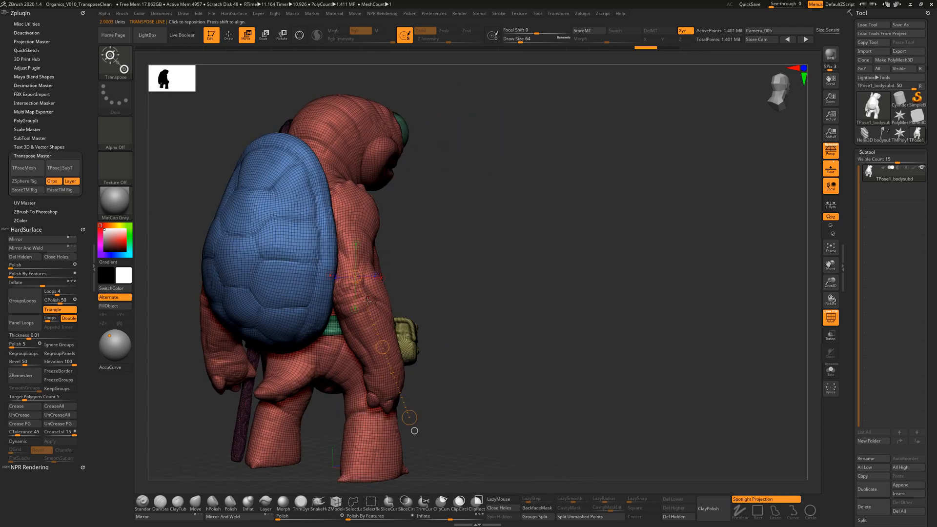
left_click_drag(366, 309, 499, 291)
left_click_drag(346, 283, 386, 392)
left_click_drag(522, 359, 415, 352)
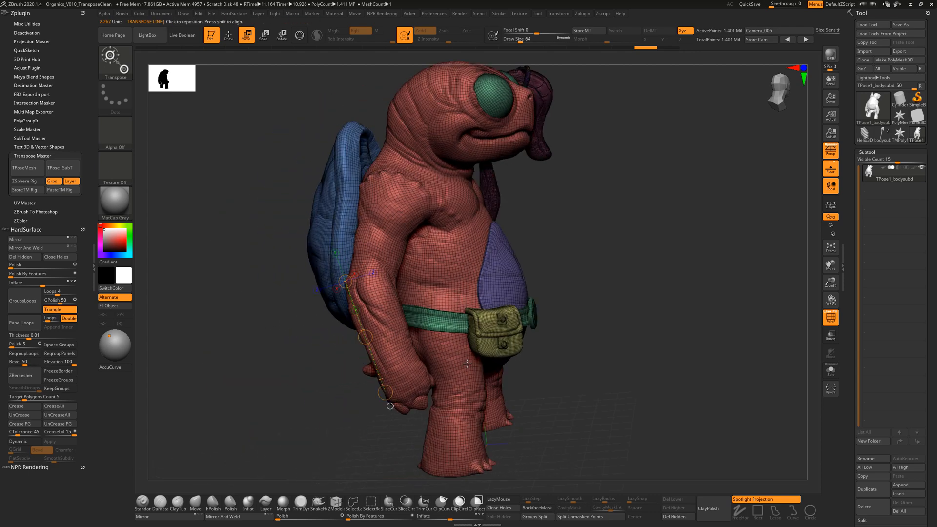
left_click_drag(345, 281, 361, 276)
left_click_drag(390, 398, 411, 393)
Step: Realign the elbow and hand endpoints with the forearm in the side and back views, making the transpose line about 2.24 units long
left_click_drag(639, 310, 363, 284)
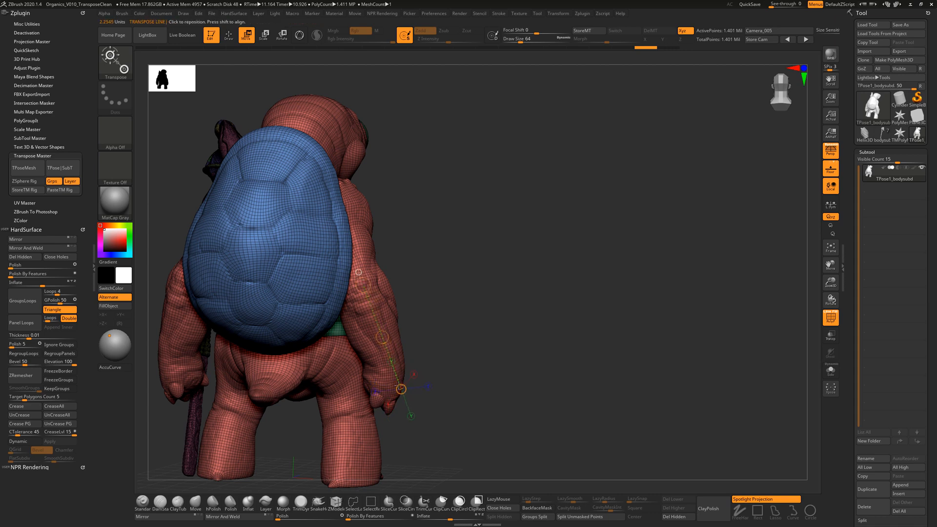
left_click_drag(398, 385, 337, 374)
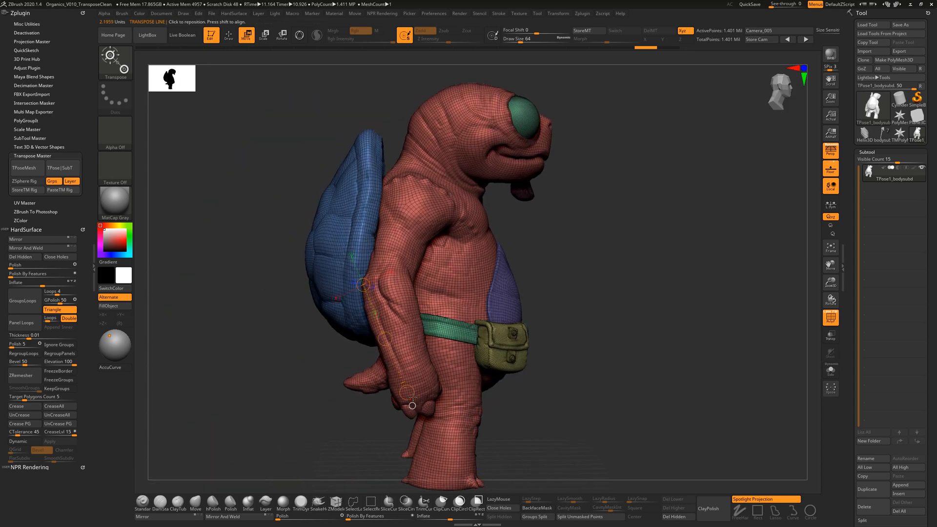
left_click_drag(413, 392, 423, 391)
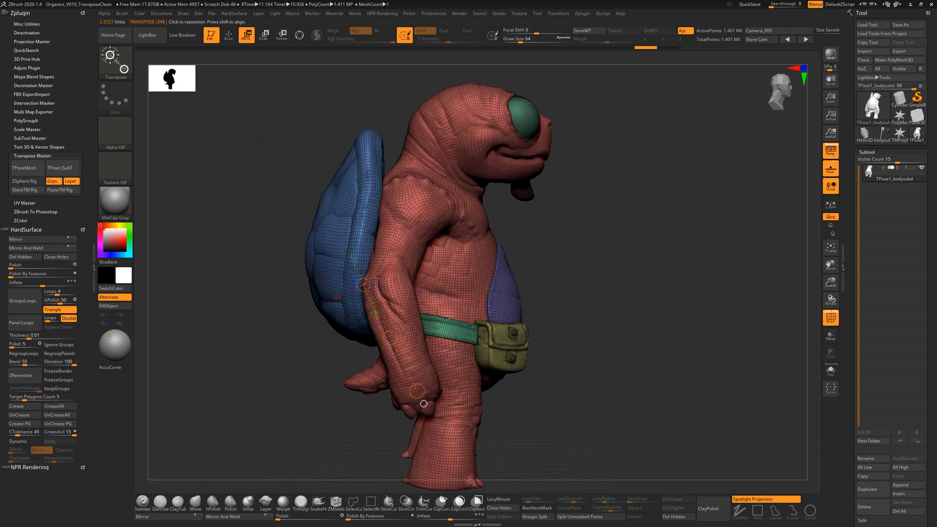
left_click_drag(364, 277, 379, 275)
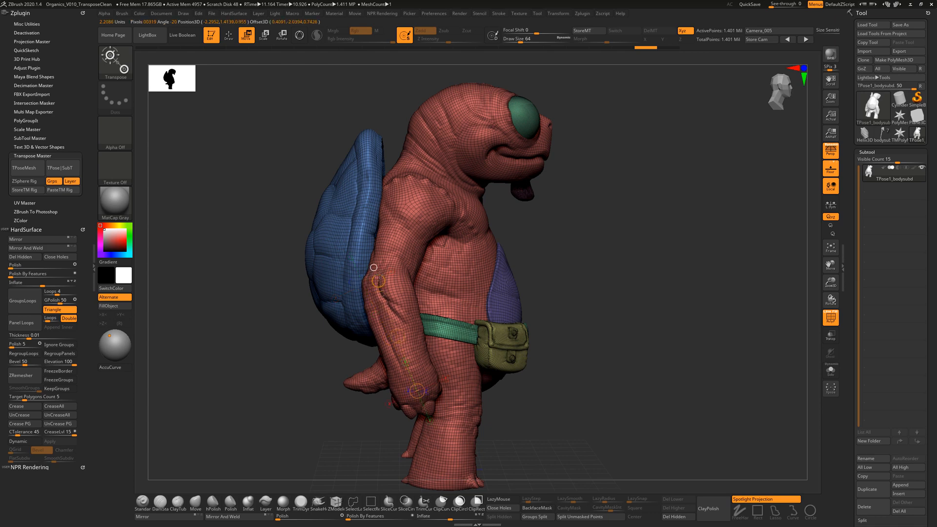
left_click_drag(579, 280, 541, 279)
left_click_drag(400, 275, 415, 395)
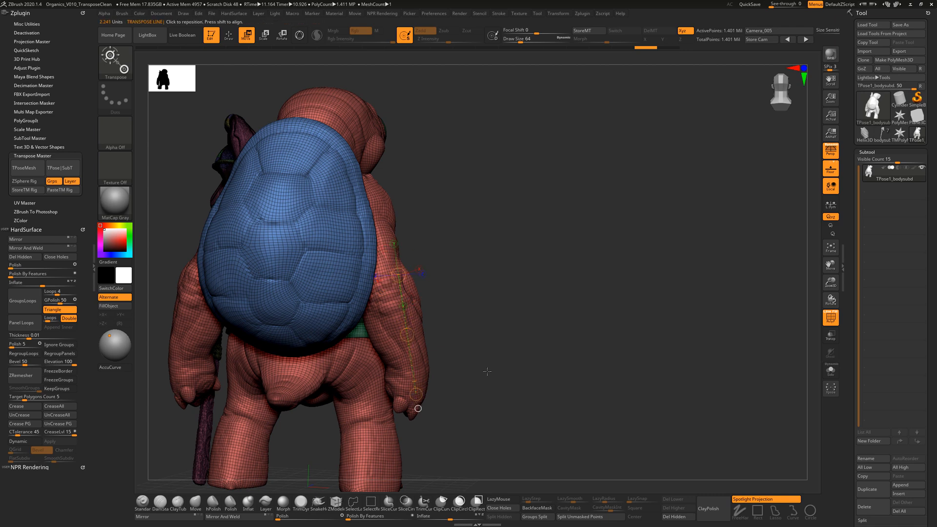
Step: Fine-tune the transpose line's endpoints from the front and back so it runs through the forearm, about 2.11 units long
left_click_drag(485, 372, 435, 401)
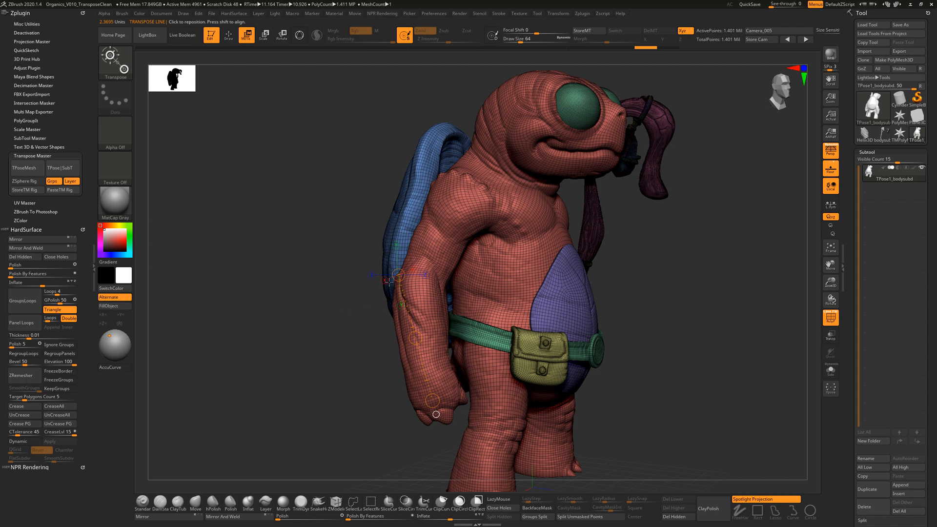
left_click_drag(397, 276, 406, 274)
left_click_drag(299, 294, 397, 280)
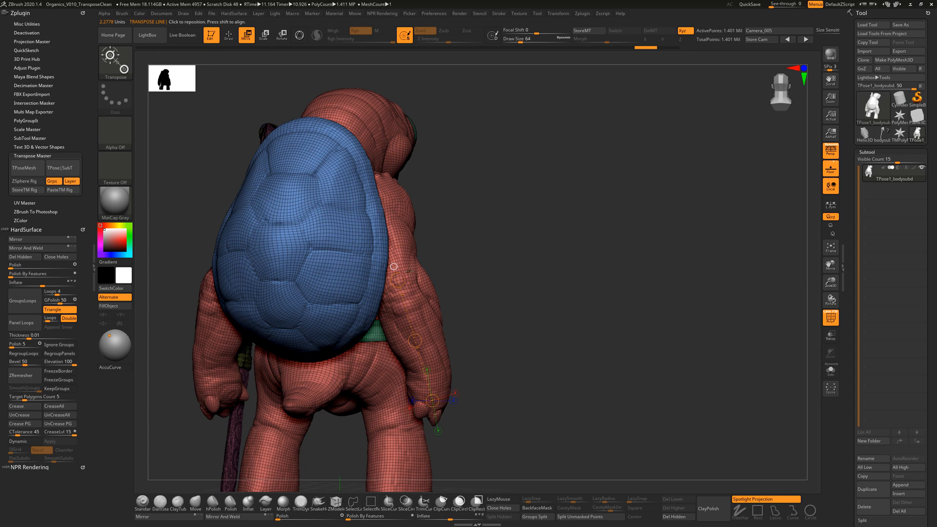
left_click_drag(401, 276, 404, 276)
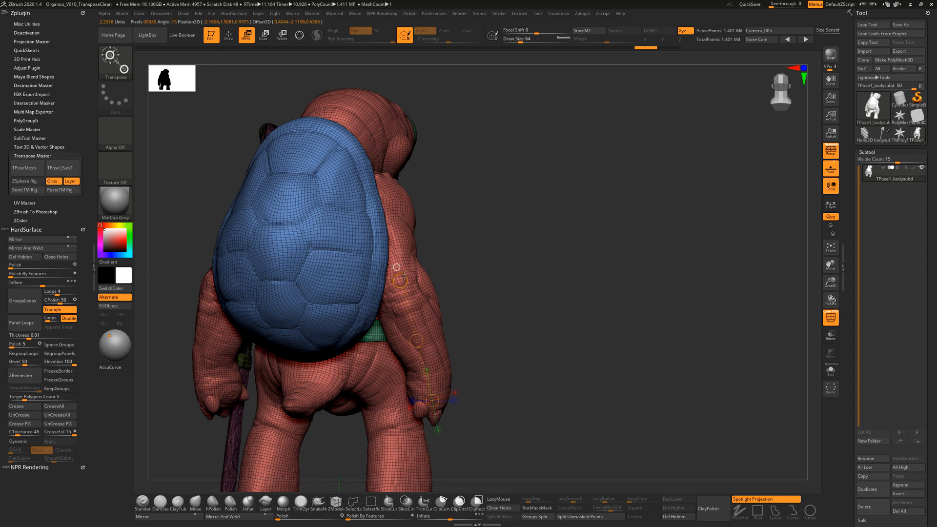
left_click_drag(575, 303, 385, 311)
left_click_drag(484, 311, 482, 311)
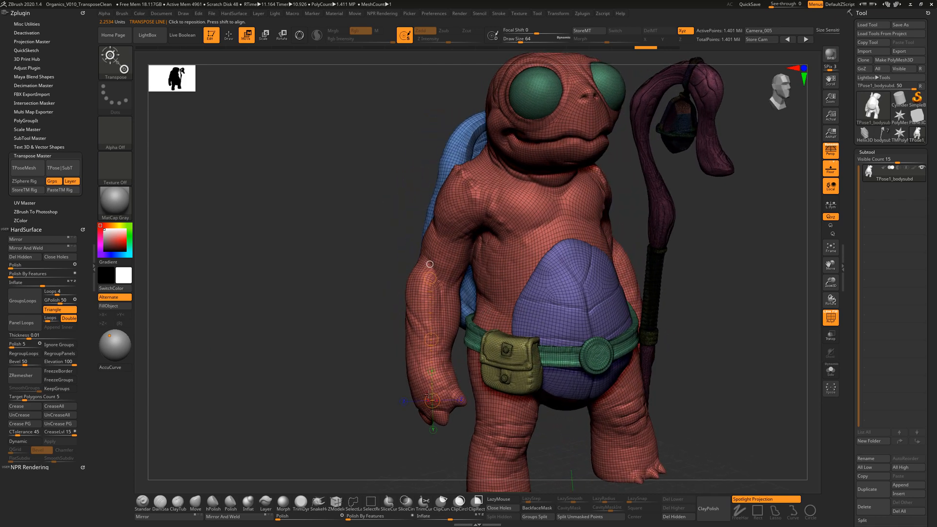
left_click_drag(429, 394, 435, 392)
left_click_drag(364, 351, 399, 329)
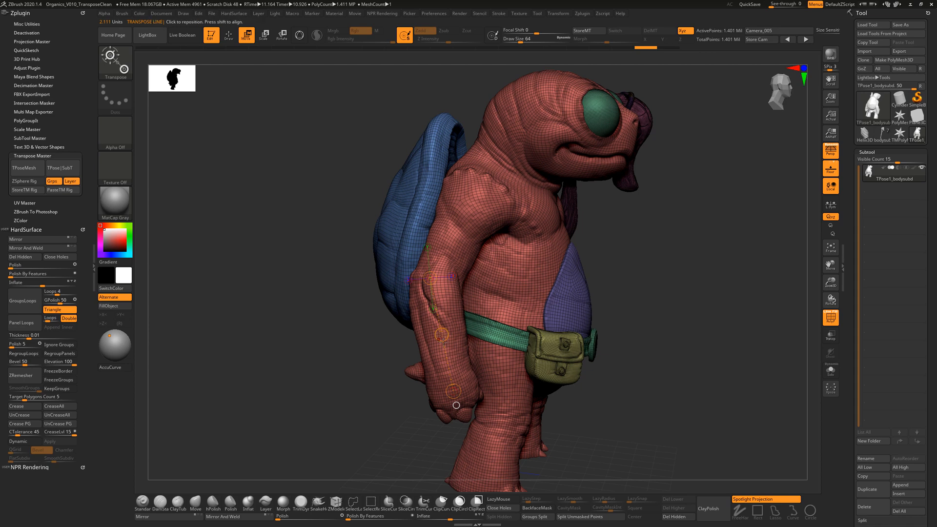
Step: Try moving the whole mesh with the forearm transpose line in Move mode, and undo the movements
left_click_drag(442, 335, 459, 316)
key("ctrl+z")
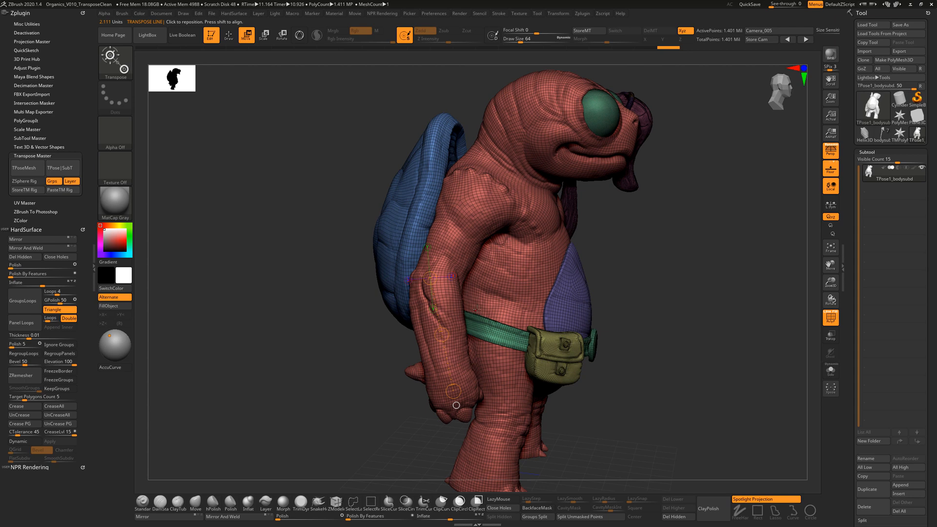
left_click_drag(687, 298, 681, 305)
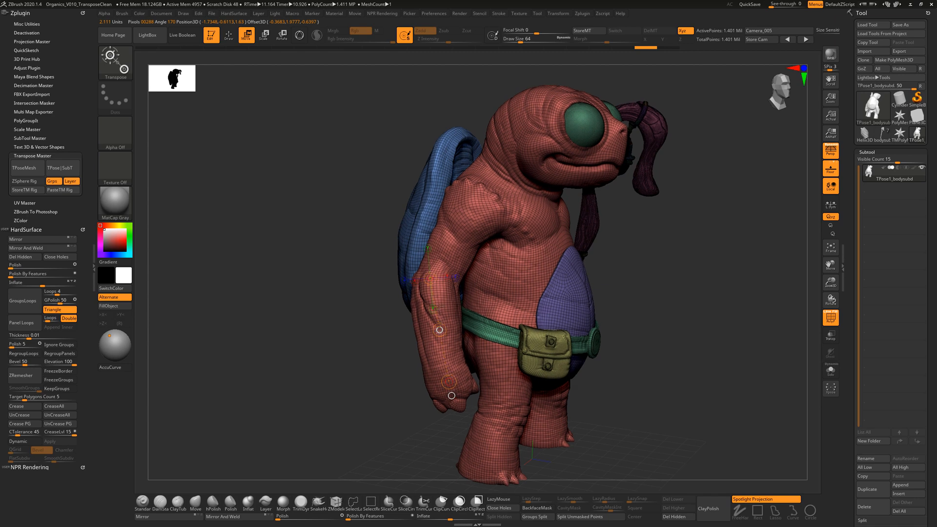
left_click_drag(427, 269, 423, 254)
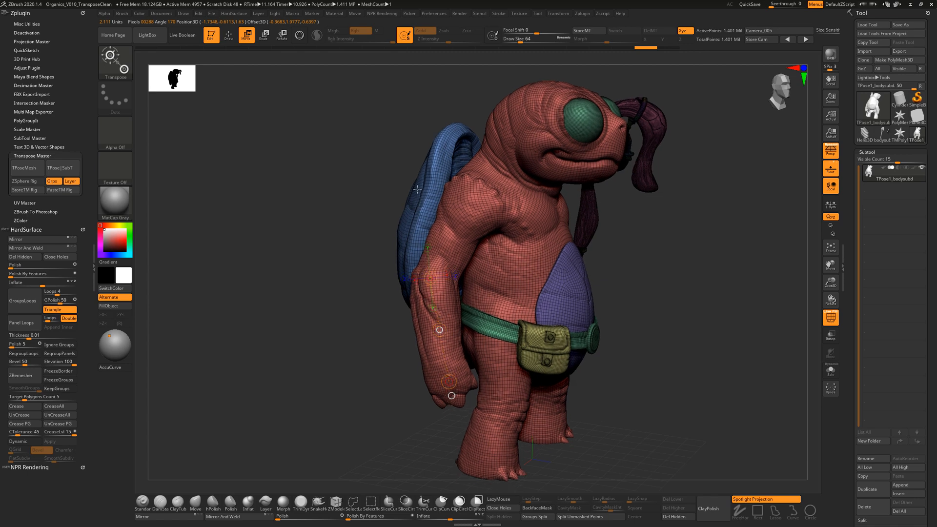
right_click_drag(417, 189, 414, 177, "alt")
right_click_drag(432, 231, 423, 181, "alt")
right_click_drag(436, 298, 423, 209, "alt")
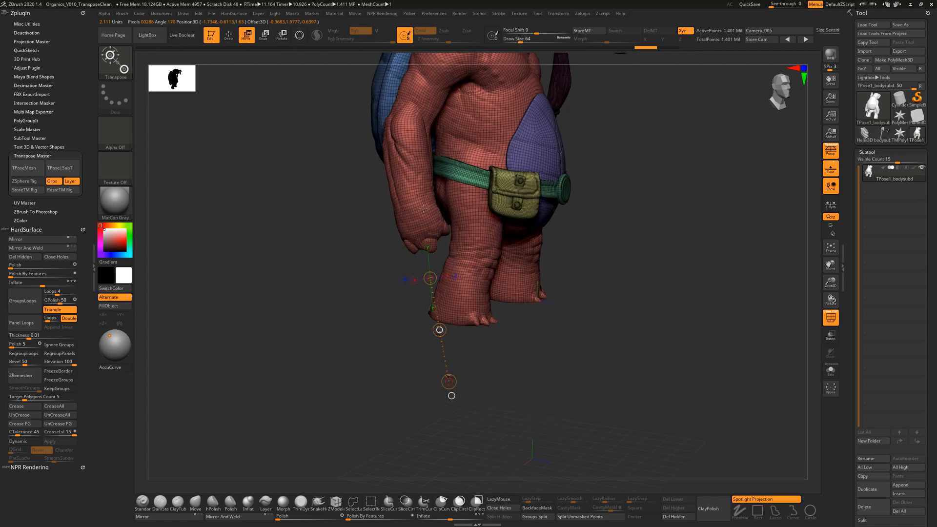
left_click_drag(429, 287, 428, 290)
key("ctrl+z")
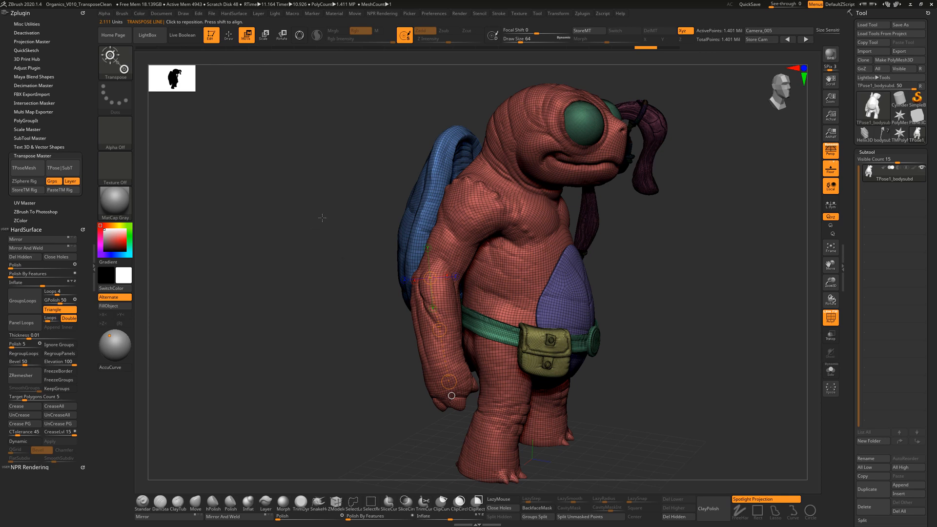
Step: Switch to Rotate mode, try rotating the whole mesh about the hand and elbow ends of the transpose line, and undo both rotations
left_click(281, 34)
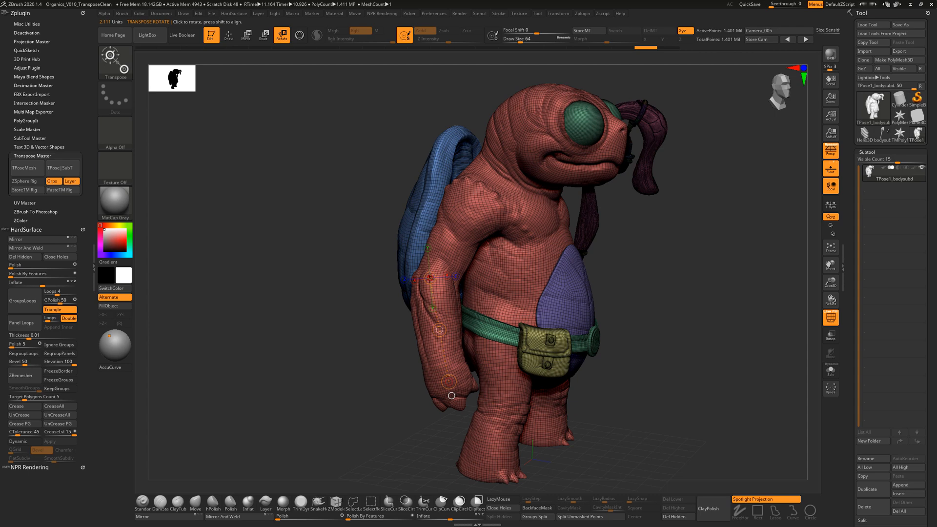
left_click_drag(451, 395, 427, 264)
left_click_drag(517, 301, 409, 266)
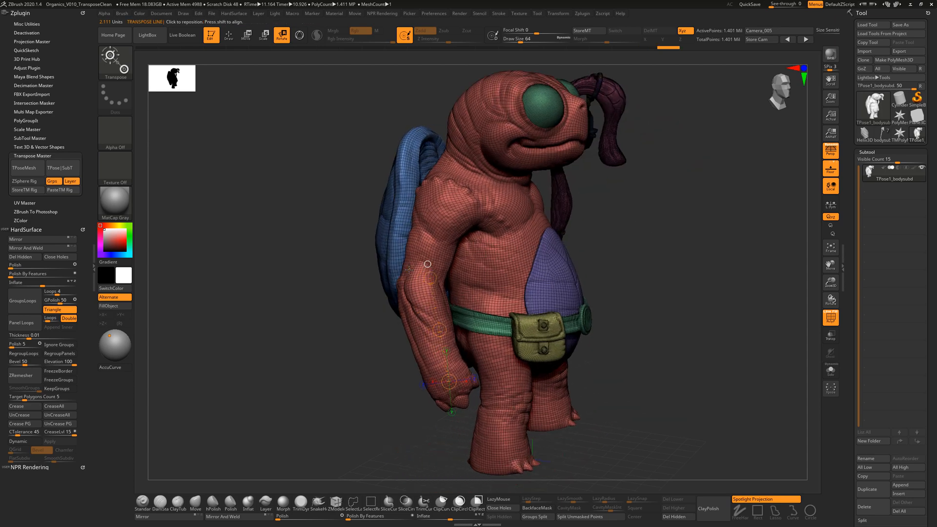
key("ctrl+z")
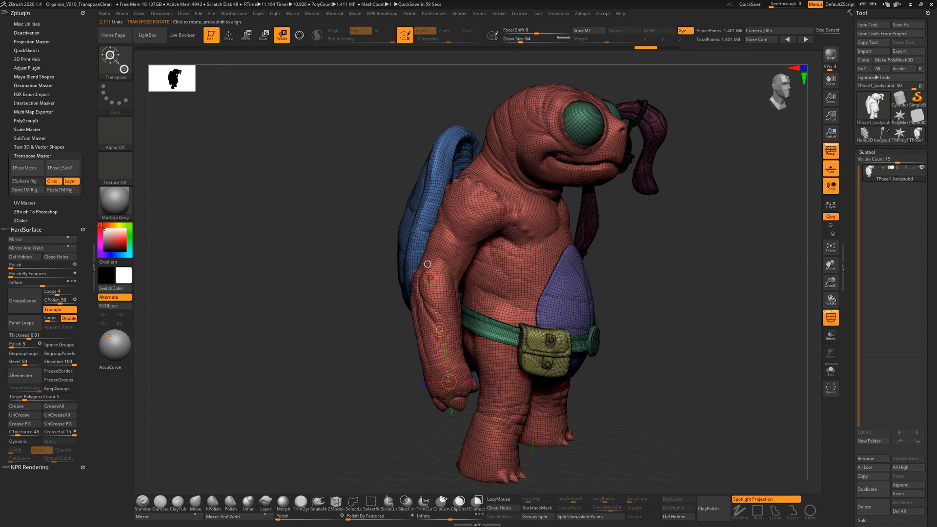
left_click_drag(476, 370, 508, 343)
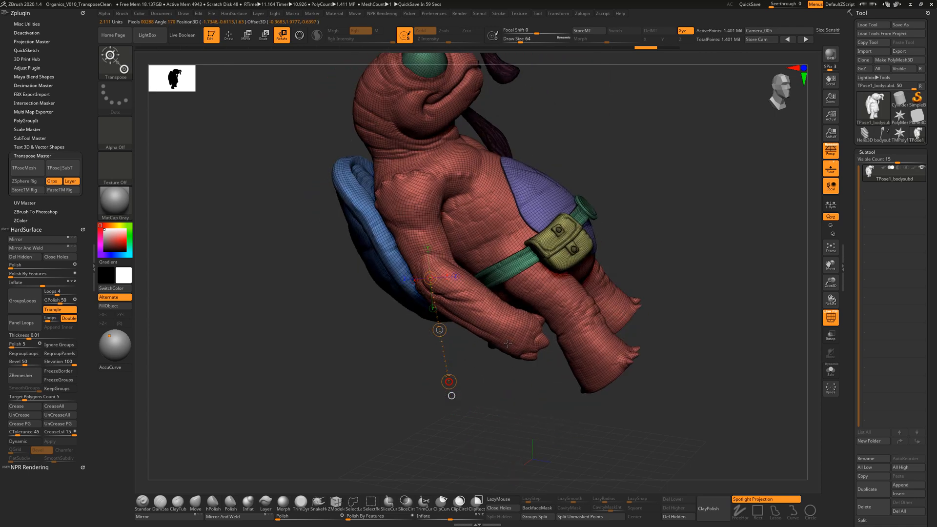
key("ctrl+z")
left_click_drag(681, 412, 633, 400)
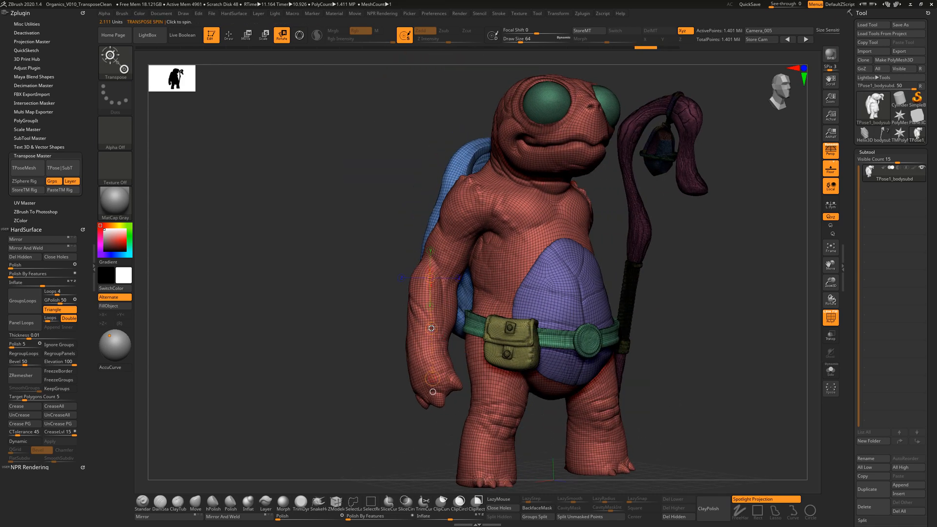
left_click_drag(430, 328, 366, 292)
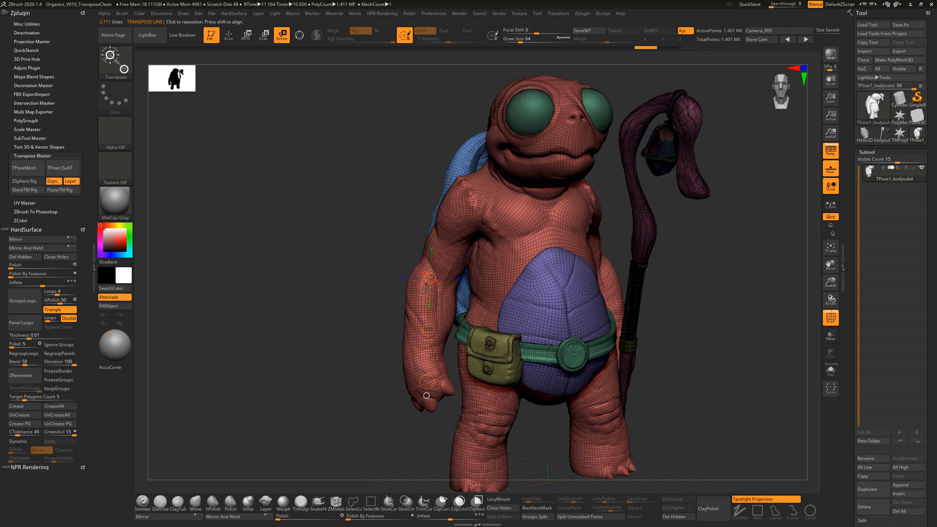
left_click_drag(370, 297, 387, 298)
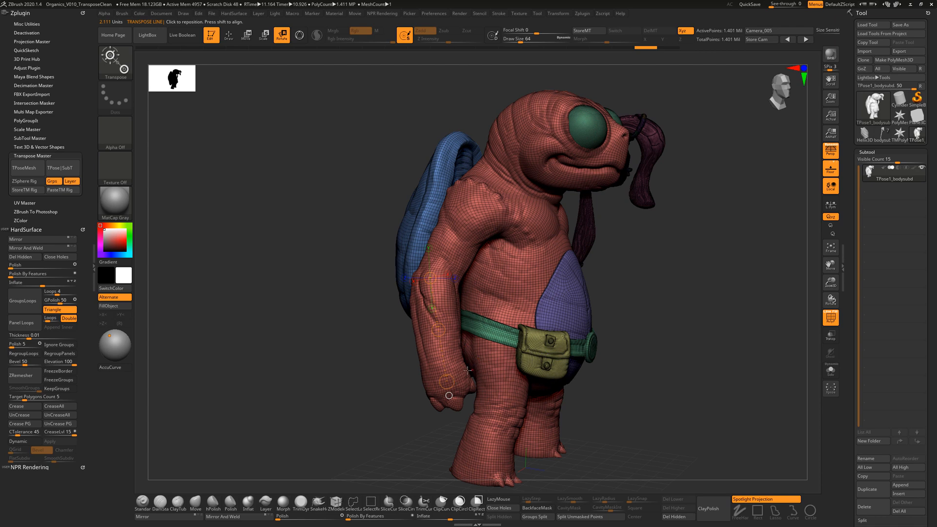
left_click_drag(391, 374, 366, 352)
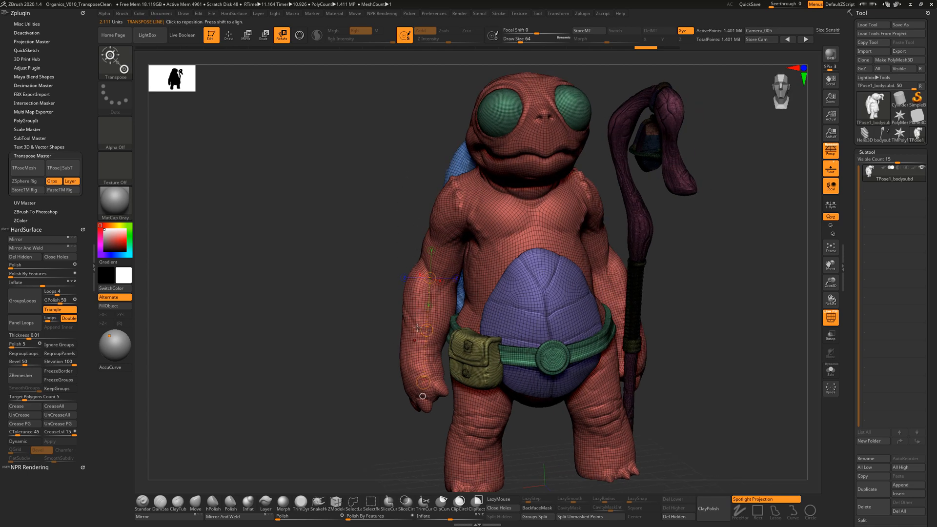
left_click_drag(347, 335, 645, 374)
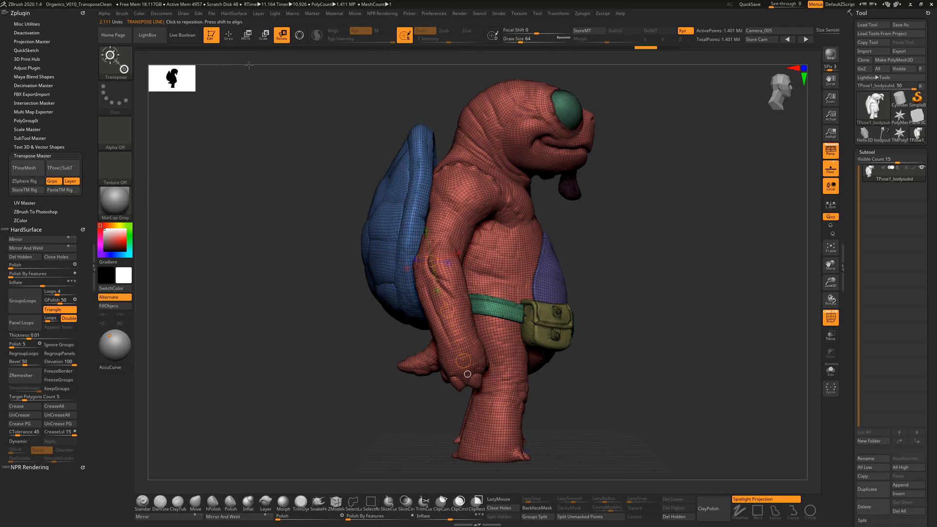
Step: Leave Rotate mode, switching from Draw to Move mode and back to Draw mode
left_click(227, 37)
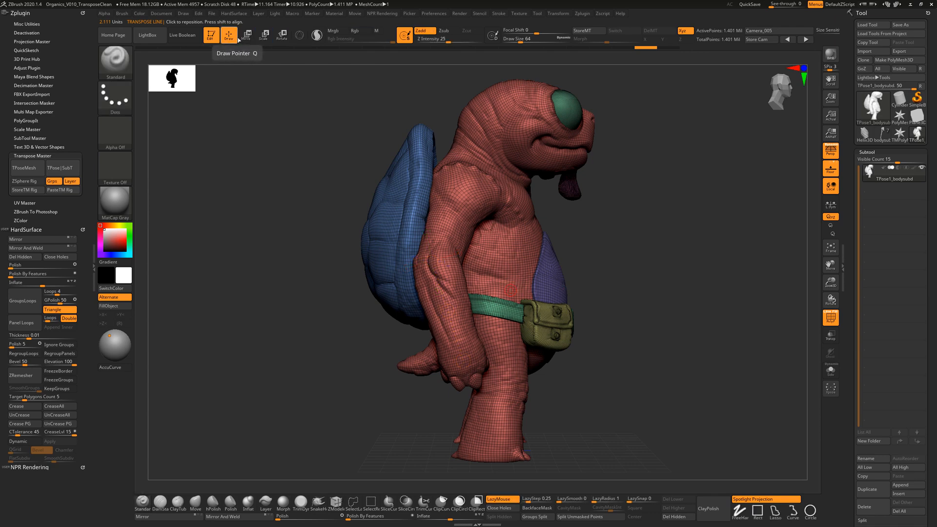
left_click(247, 35)
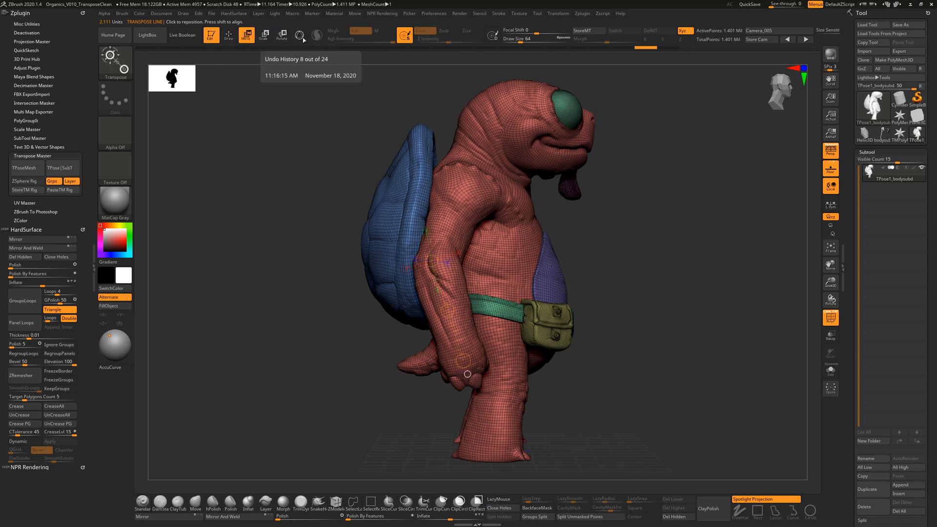
left_click_drag(314, 159, 295, 178)
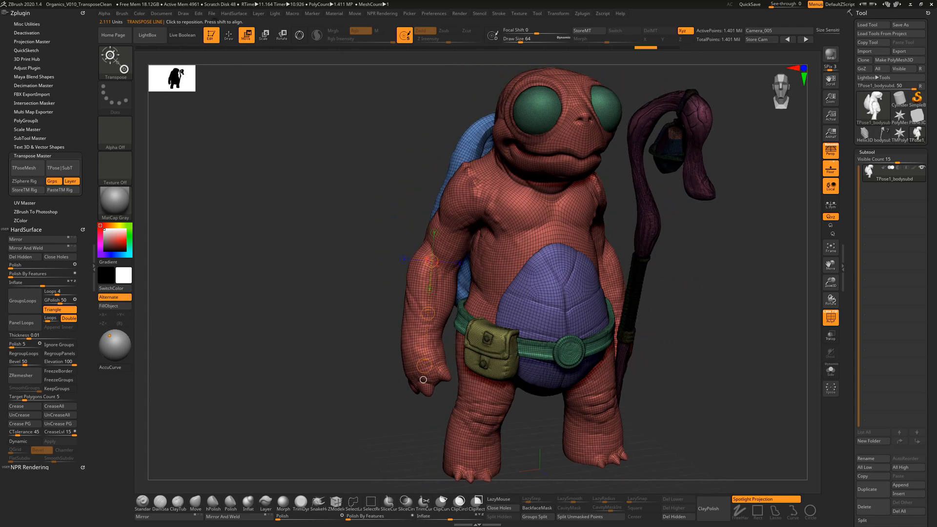
left_click(229, 36)
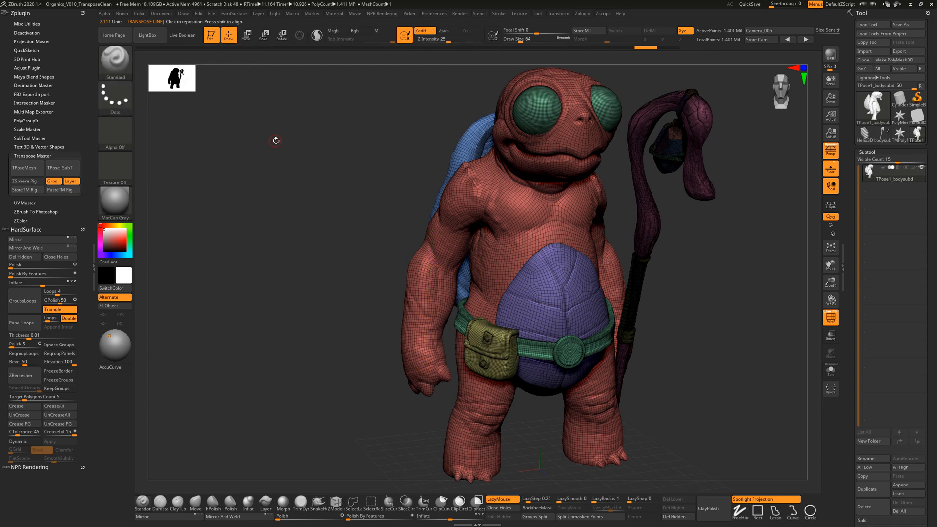
Step: Set the brush draw size to 187 and mask the entire Transpose Master mesh
left_click_drag(276, 141, 296, 141)
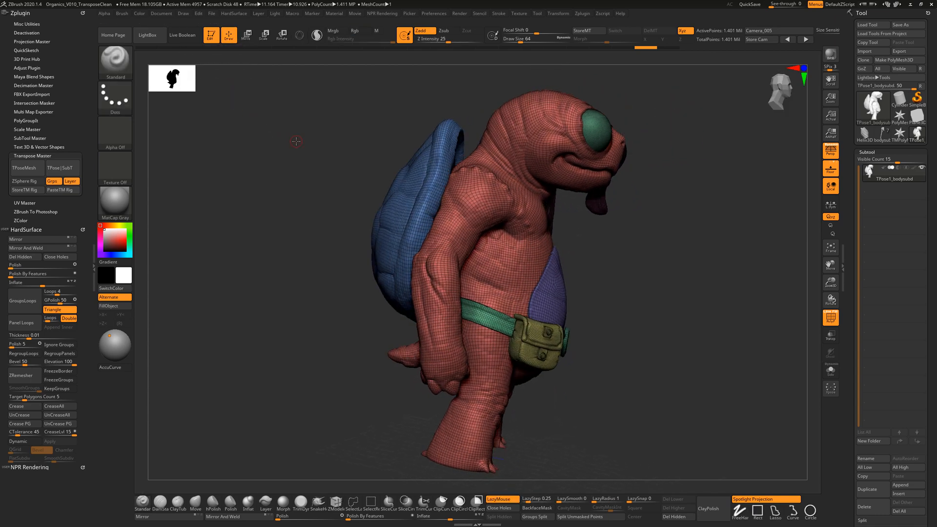
left_click_drag(583, 239, 622, 256)
key("s")
left_click(471, 226)
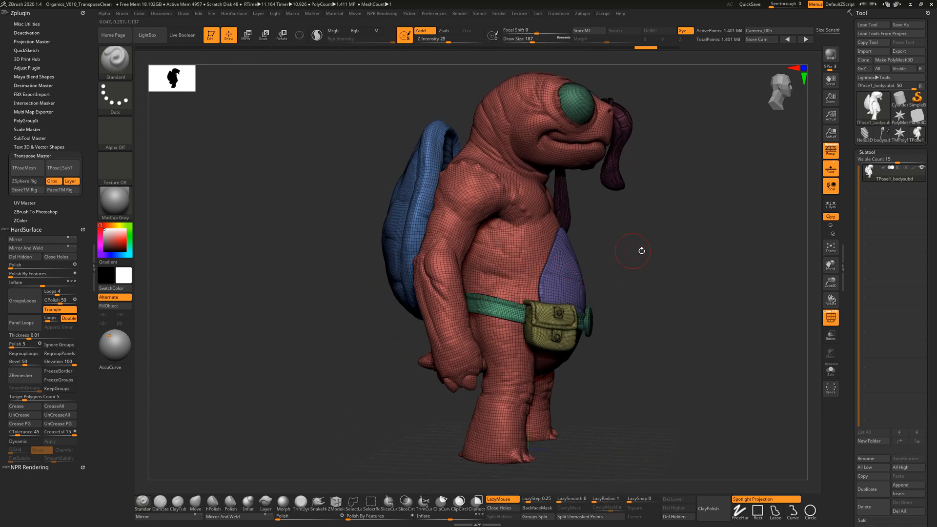
left_click(677, 273, "ctrl")
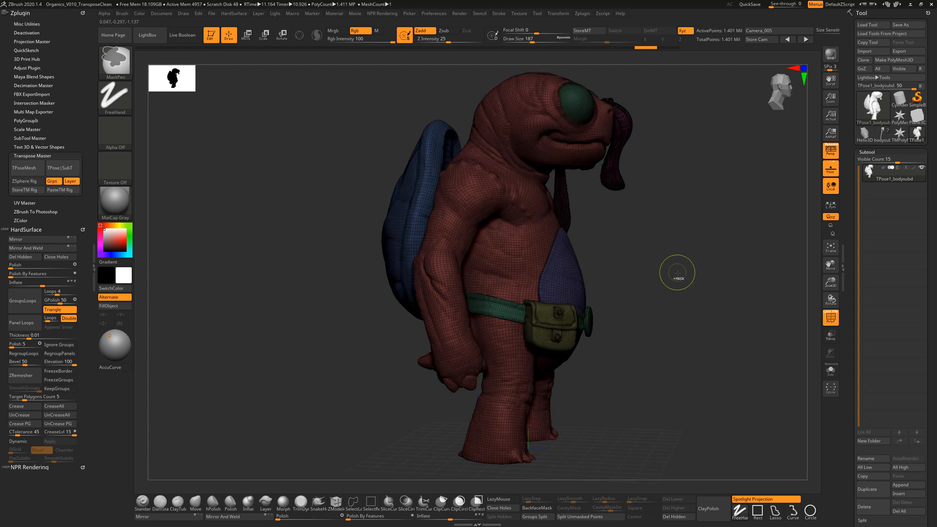
mouse_move(686, 262)
left_mouse_down()
mouse_move(707, 262)
mouse_move(469, 333)
left_mouse_up()
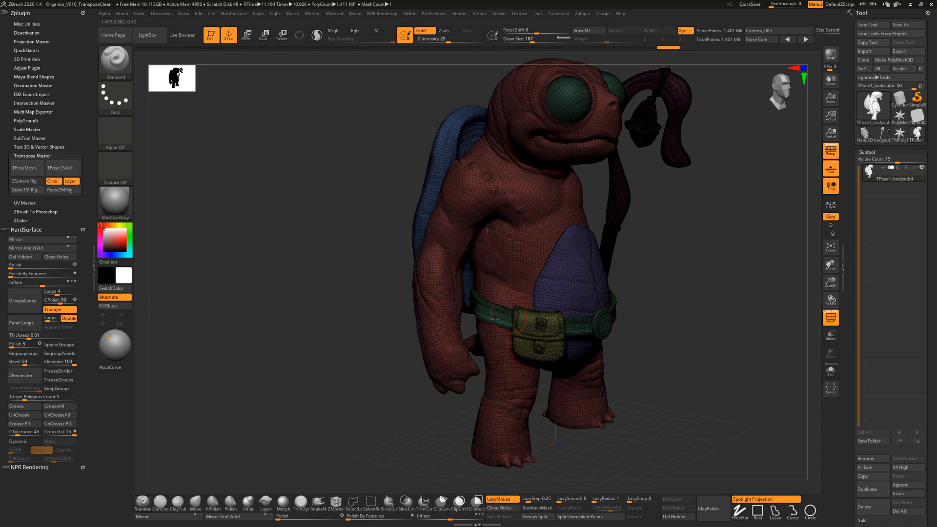
Step: Isolate the body polygroup, hiding the shell, eyes, belly plate, belt, pouch and staff
left_click(442, 329, "ctrl+shift")
left_click_drag(664, 240, 584, 258)
left_click_drag(685, 237, 683, 230)
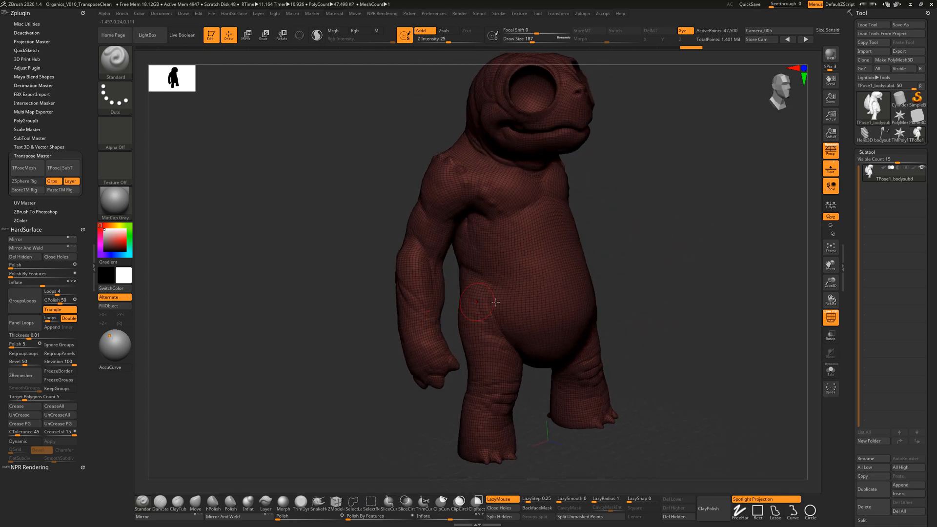
left_click_drag(638, 274, 626, 279)
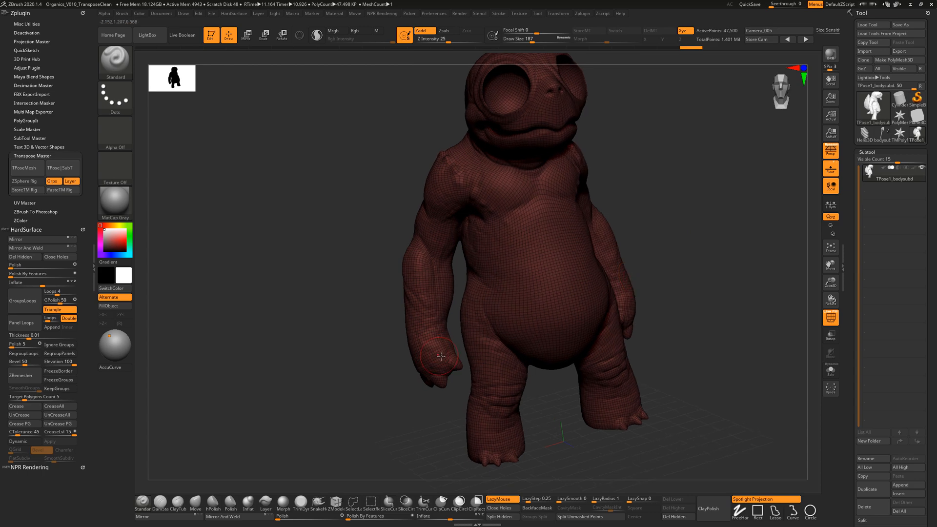
Step: Unmask the character's right forearm and hand up to the elbow, working around the arm from the front, side and back
key("ctrl")
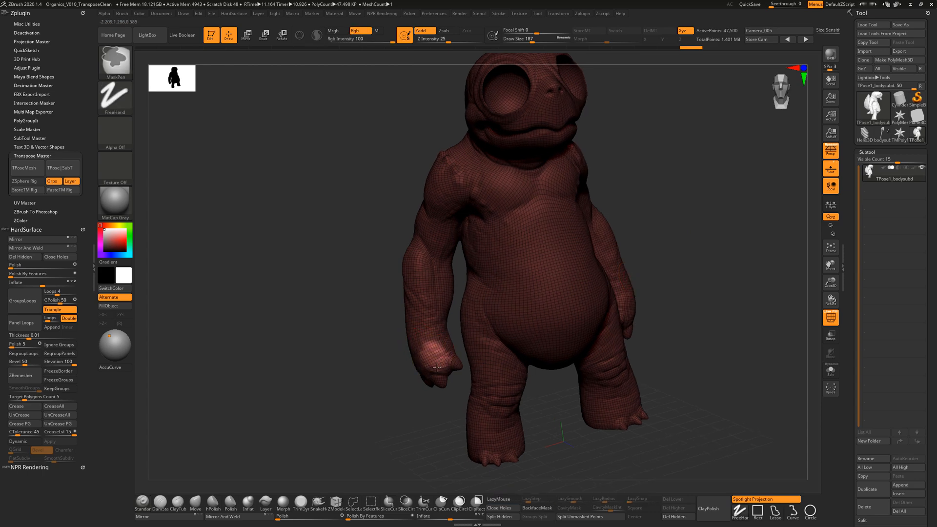
mouse_move(439, 331)
left_mouse_down("ctrl")
mouse_move(437, 285)
mouse_move(420, 287)
mouse_move(409, 272)
mouse_move(411, 328)
left_mouse_up("ctrl")
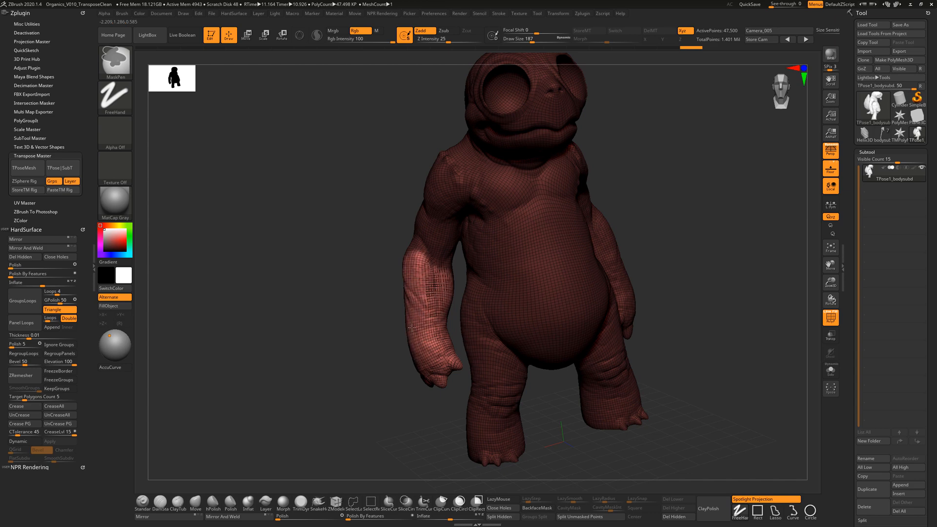
mouse_move(420, 364)
left_mouse_down("ctrl")
mouse_move(439, 403)
mouse_move(454, 390)
mouse_move(503, 386)
mouse_move(455, 313)
mouse_move(428, 370)
mouse_move(459, 291)
mouse_move(462, 323)
left_mouse_up("ctrl")
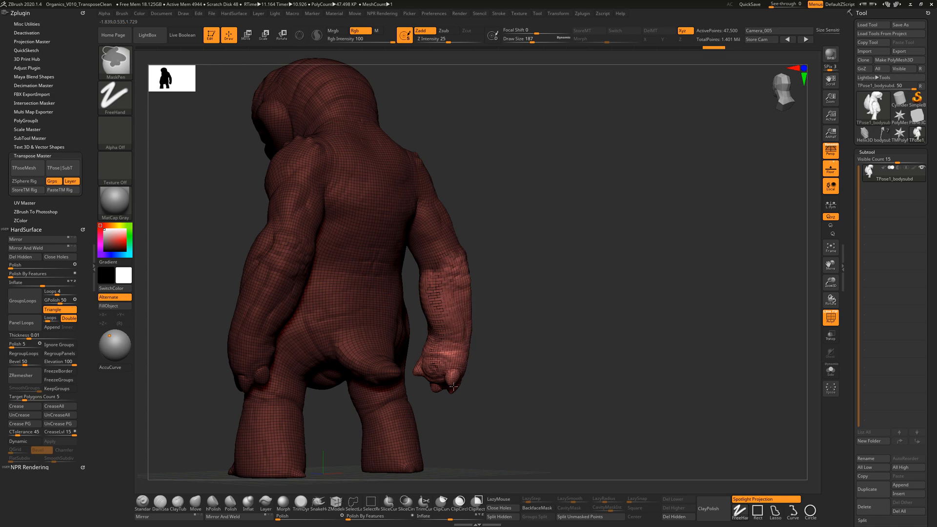
left_click_drag(550, 305, 347, 314)
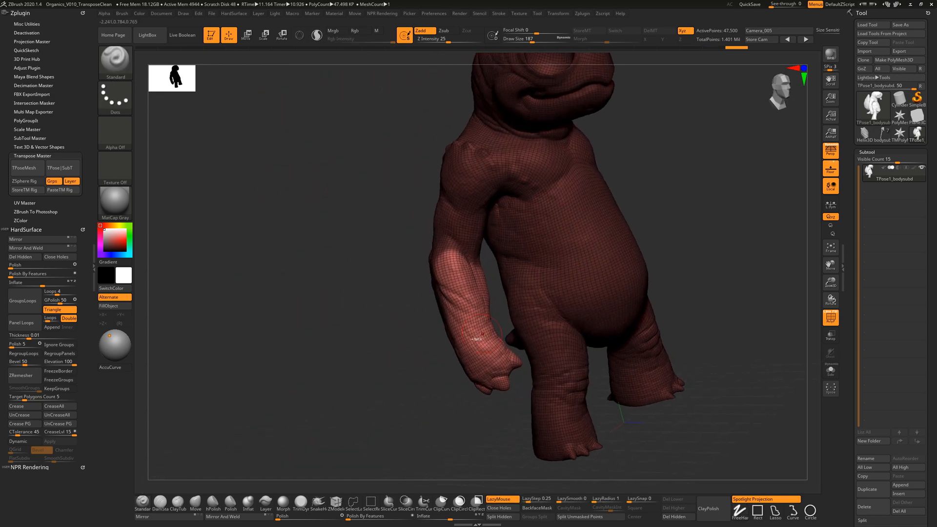
left_click_drag(463, 357, 439, 296, "ctrl")
left_click_drag(346, 322, 420, 305)
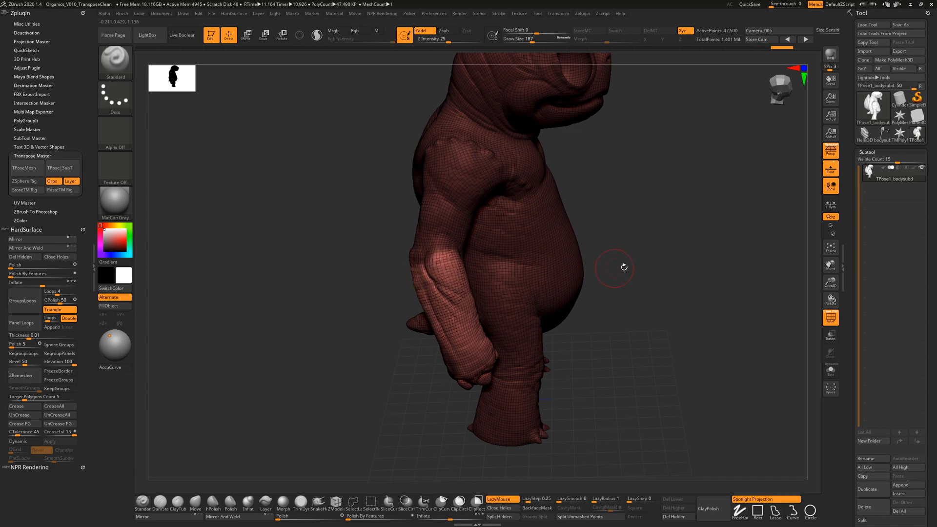
mouse_move(623, 265)
left_mouse_down()
mouse_move(503, 260)
mouse_move(474, 276)
left_mouse_up()
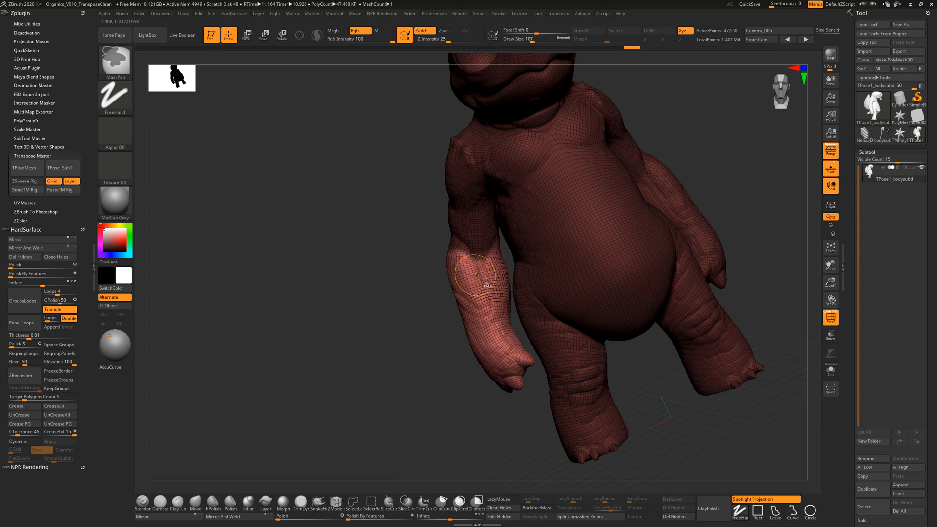
mouse_move(460, 384)
left_mouse_down()
mouse_move(540, 340)
mouse_move(525, 293)
left_mouse_up()
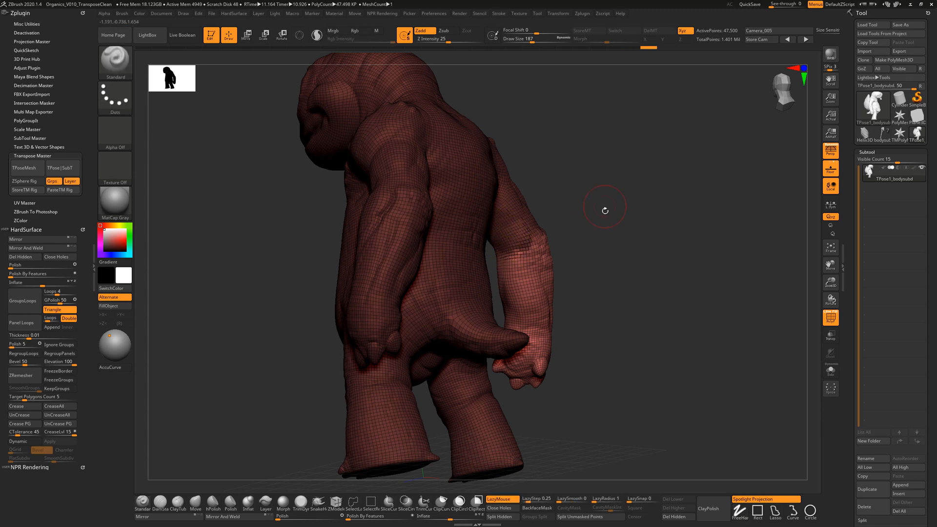
left_click_drag(604, 209, 486, 319)
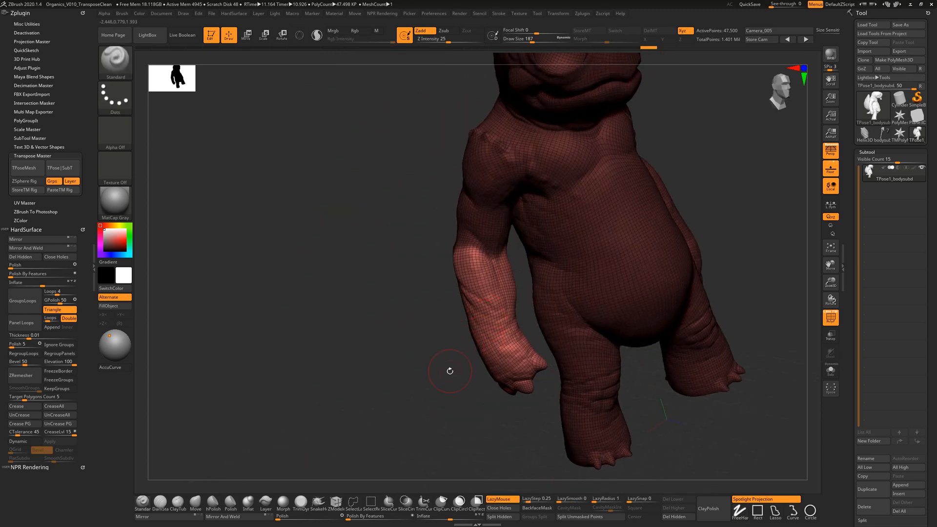
Step: Touch up the forearm's mask near the elbow, and mask then clear a small patch on the outer forearm
key("ctrl")
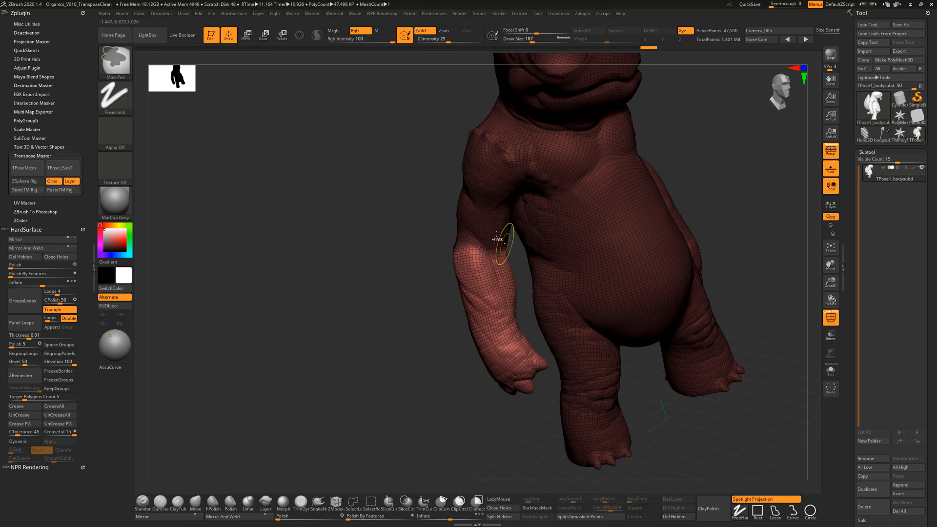
left_click_drag(464, 395, 561, 286)
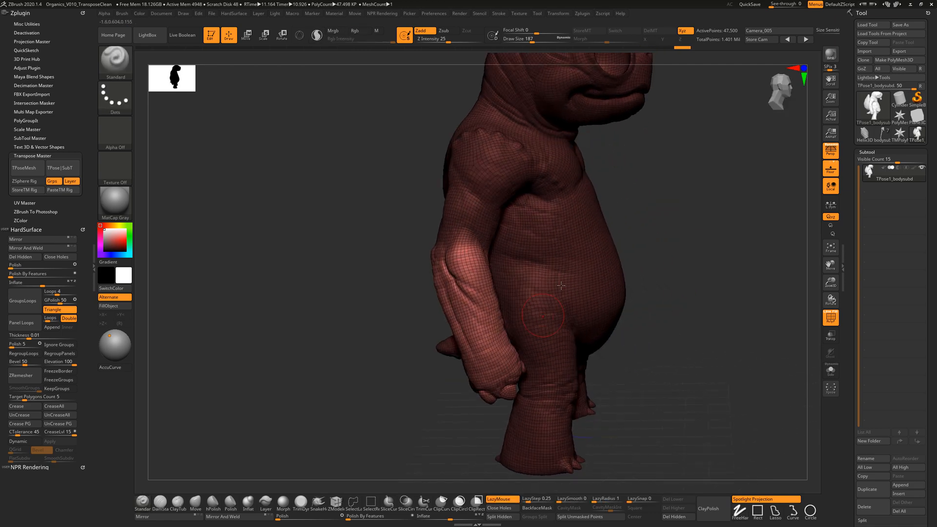
left_click_drag(656, 225, 531, 234)
key("ctrl")
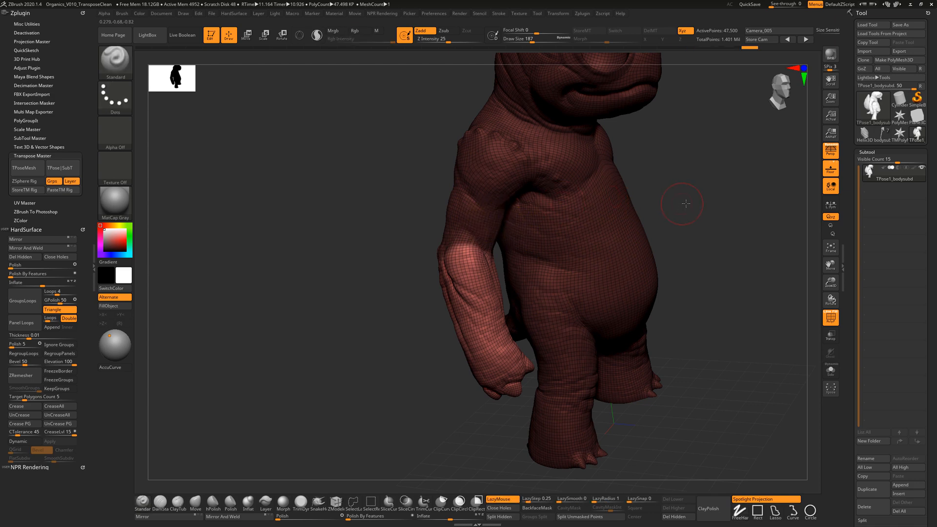
mouse_move(631, 215)
left_mouse_down()
mouse_move(689, 209)
mouse_move(629, 197)
mouse_move(648, 195)
left_mouse_up()
key("ctrl")
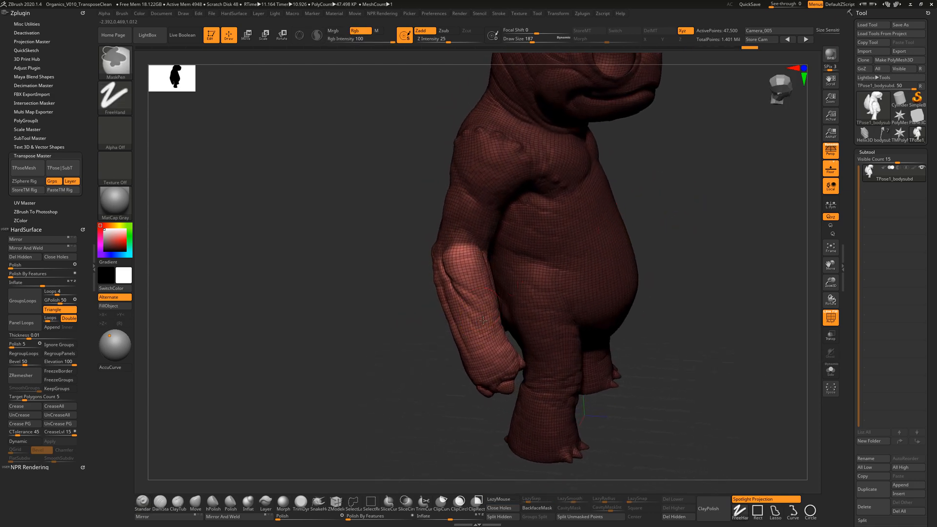
left_click(481, 324, "ctrl")
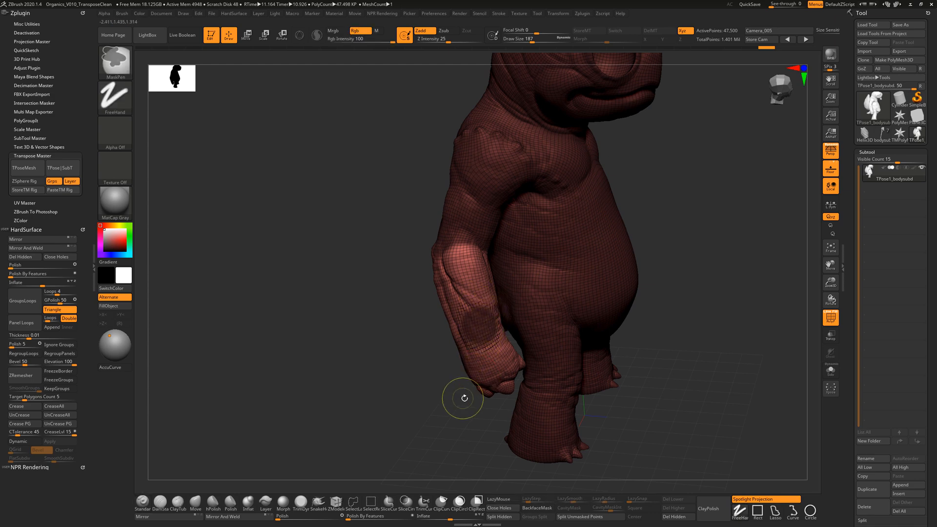
left_click_drag(464, 398, 468, 408)
key("ctrl")
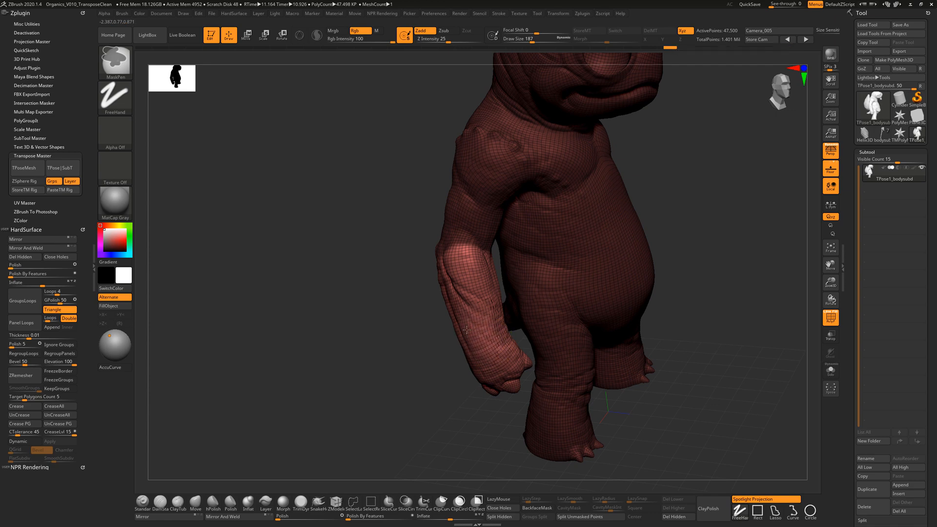
Step: Refine the mask boundary around the elbow and clear leftover masking on the forearm from the front, back and side
left_click_drag(654, 213, 646, 193)
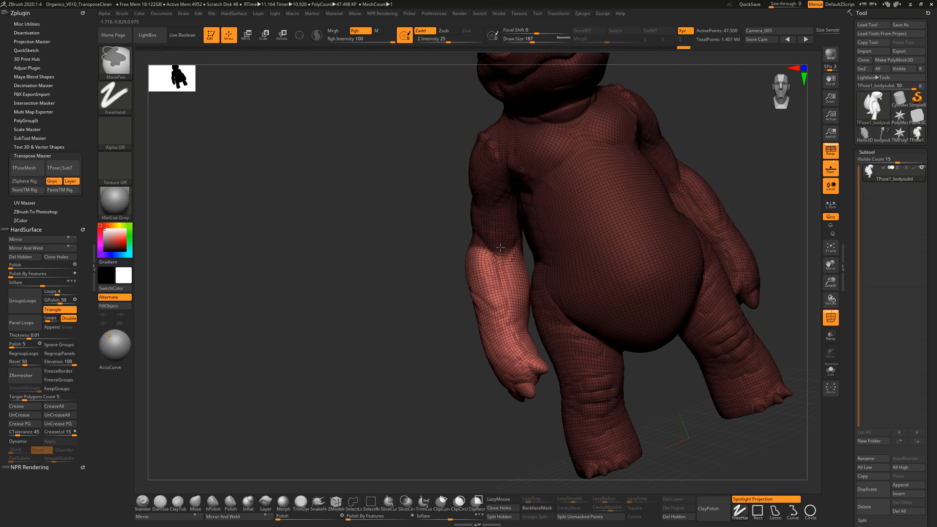
left_click_drag(459, 378, 516, 366)
key("ctrl")
mouse_move(613, 216)
left_mouse_down()
mouse_move(629, 190)
mouse_move(558, 203)
mouse_move(467, 253)
mouse_move(485, 248)
left_mouse_up()
key("ctrl")
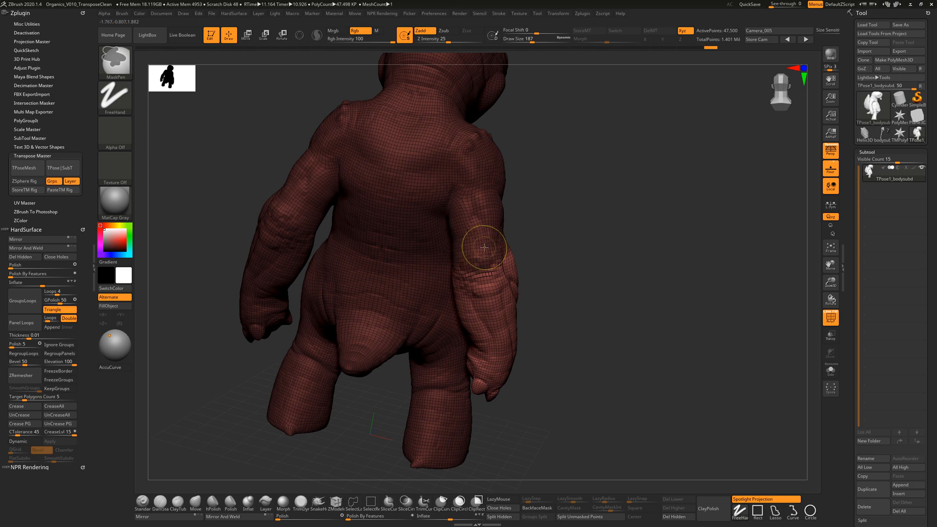
left_click_drag(654, 229, 561, 217)
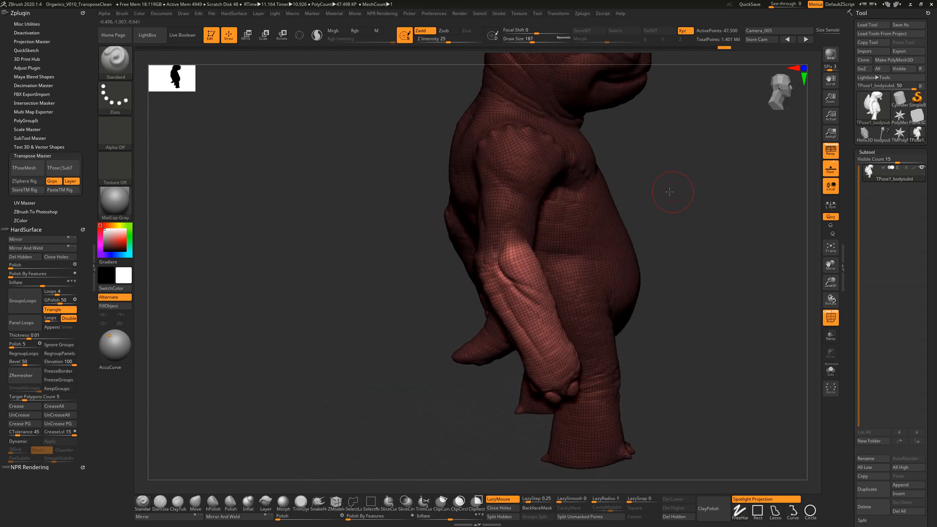
mouse_move(675, 184)
left_mouse_down()
mouse_move(675, 215)
mouse_move(649, 243)
mouse_move(686, 246)
mouse_move(638, 278)
mouse_move(646, 279)
mouse_move(625, 261)
mouse_move(616, 231)
left_mouse_up()
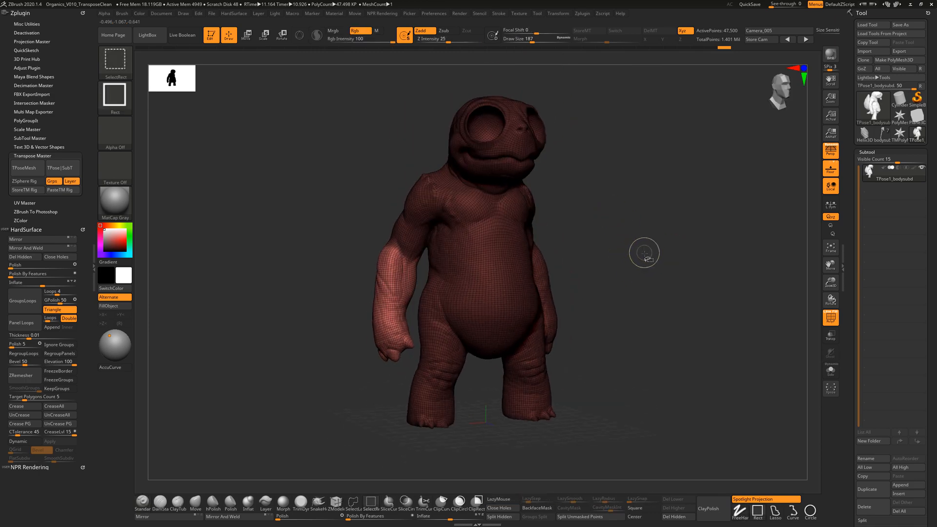
Step: Show all hidden polygroups again and switch to Move mode with the existing forearm transpose line
left_click(645, 254, "ctrl+shift")
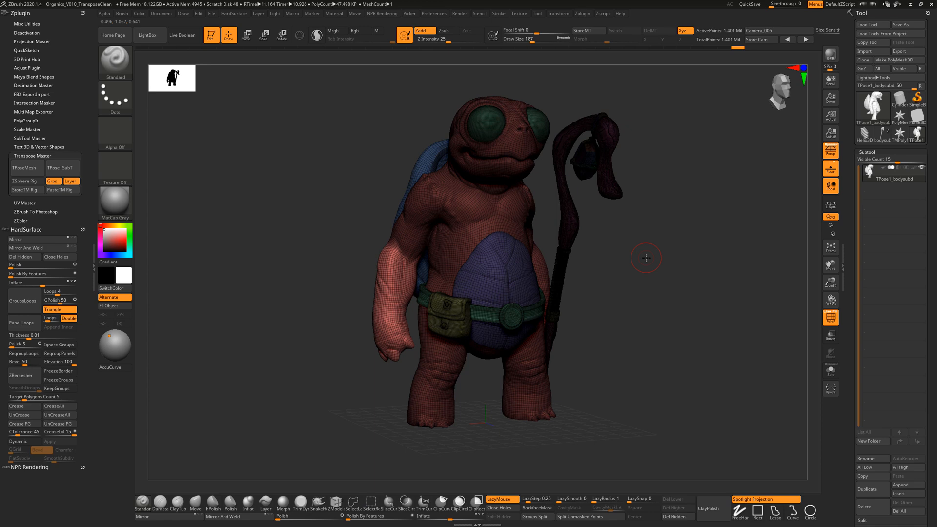
left_click(251, 41)
mouse_move(624, 297)
left_mouse_down()
mouse_move(615, 306)
mouse_move(627, 322)
mouse_move(683, 322)
left_mouse_up()
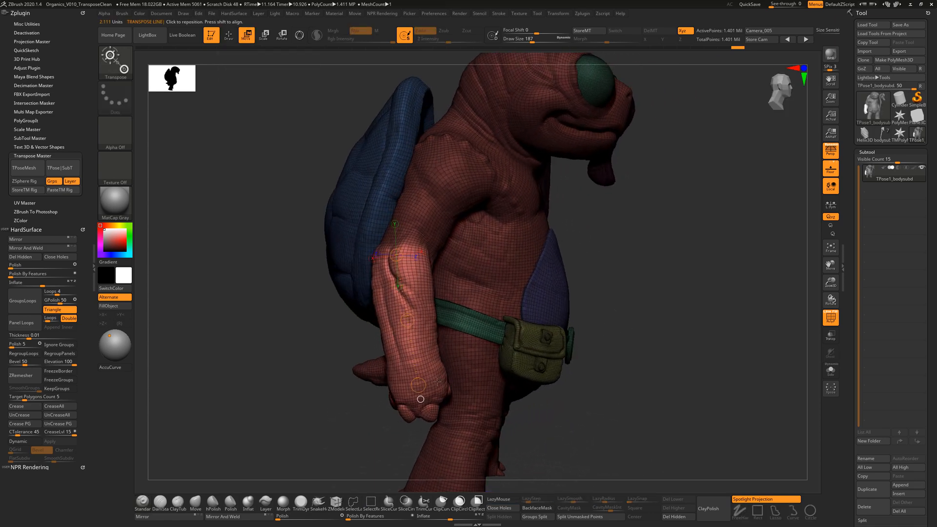
Step: Try moving the unmasked forearm with the hand end of the transpose line, and undo the movements
left_click_drag(418, 385, 445, 376)
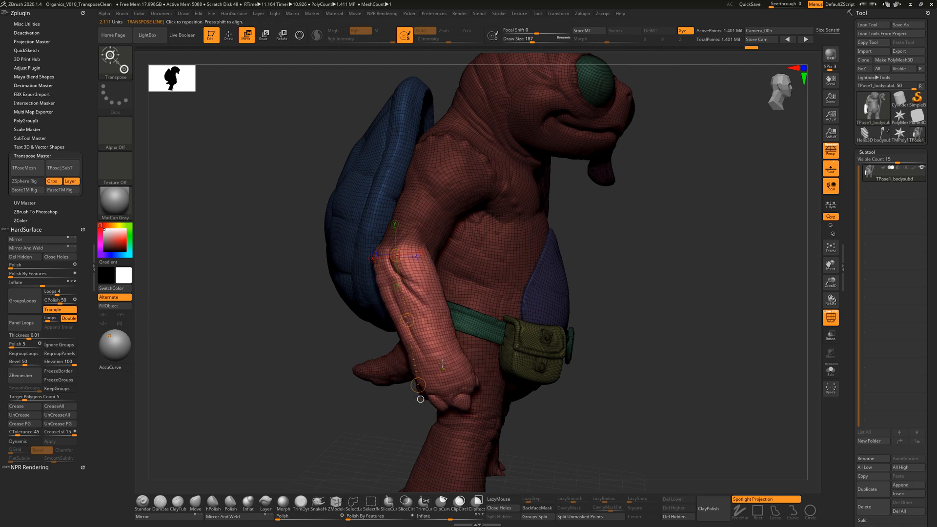
key("ctrl+z")
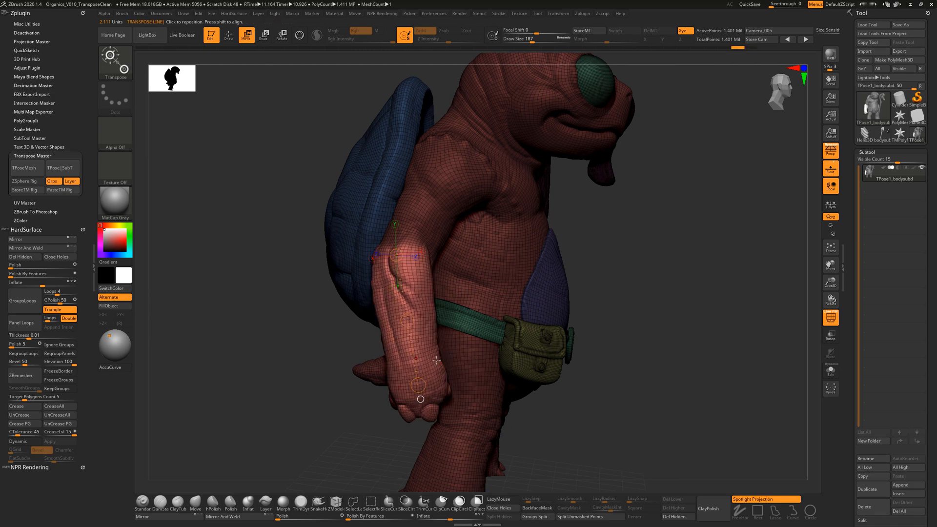
left_click_drag(622, 394, 583, 370, "alt")
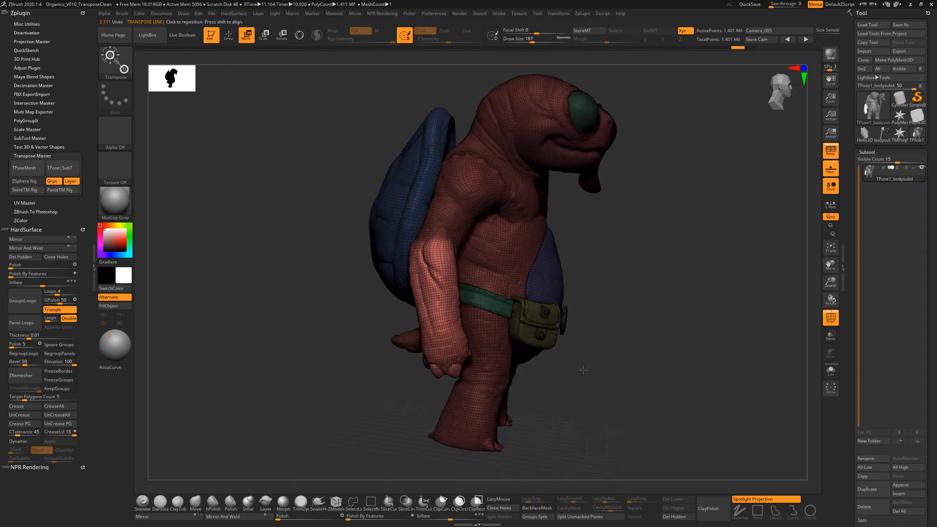
mouse_move(443, 348)
left_mouse_down()
mouse_move(477, 413)
mouse_move(453, 429)
mouse_move(422, 385)
mouse_move(407, 454)
mouse_move(460, 405)
mouse_move(442, 363)
left_mouse_up()
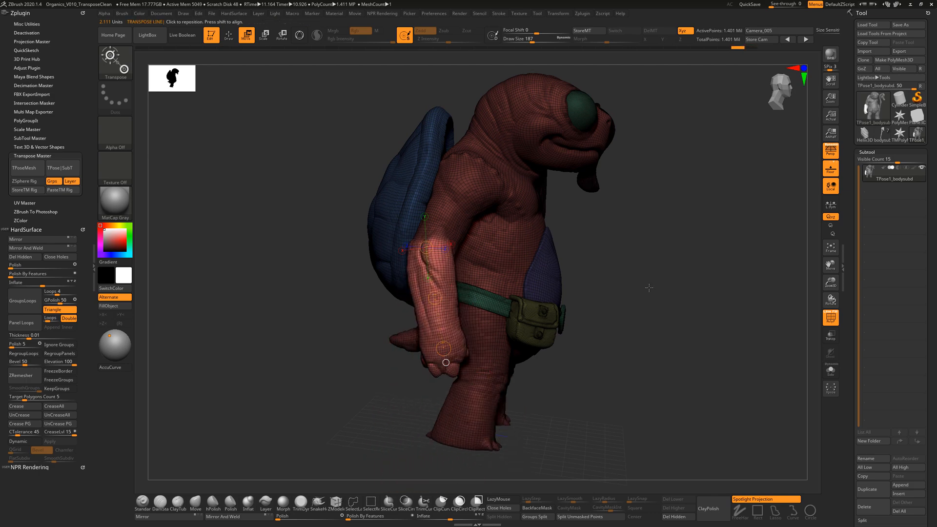
left_click_drag(648, 287, 637, 284)
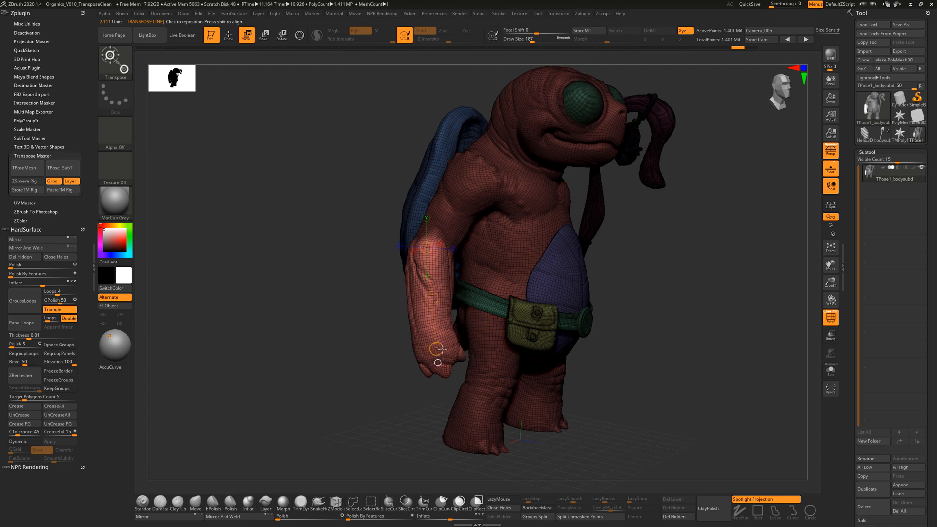
mouse_move(435, 349)
left_mouse_down()
mouse_move(466, 417)
mouse_move(436, 348)
left_mouse_up()
key("ctrl+z")
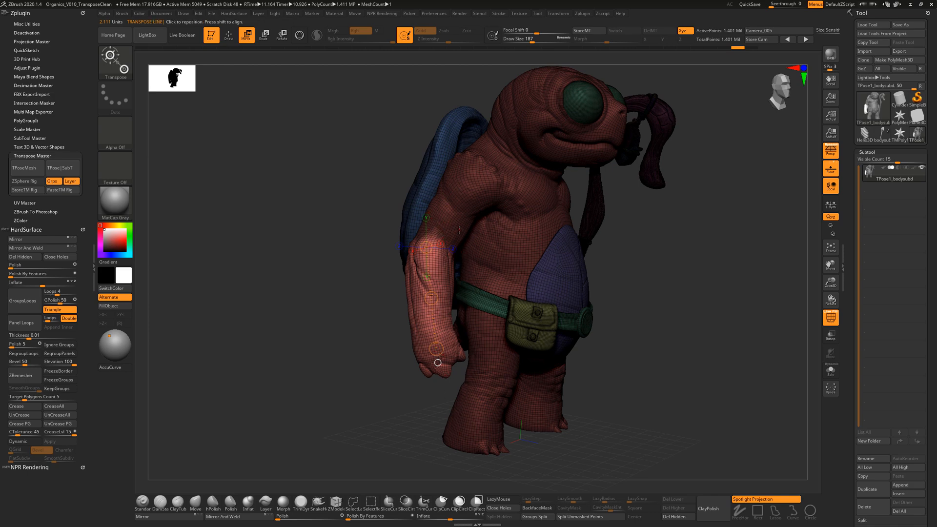
Step: Switch to Scale mode and try scaling the unmasked forearm from the hand end of the transpose line
key("e")
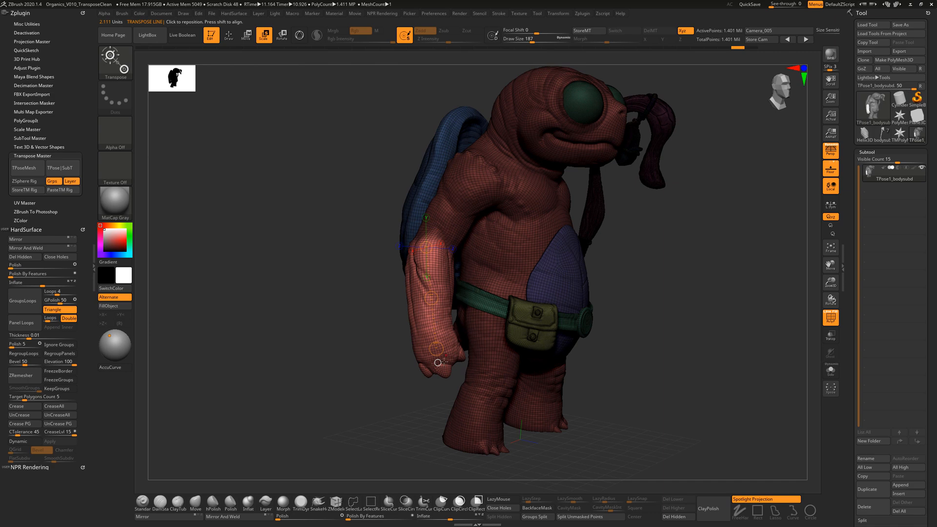
left_click_drag(437, 348, 454, 392)
left_click_drag(478, 451, 445, 350)
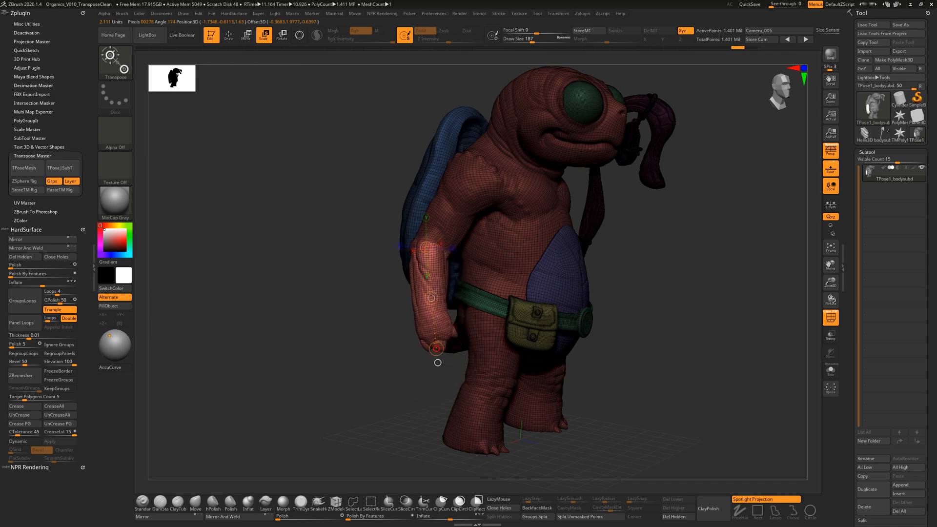
left_click_drag(445, 416, 442, 380)
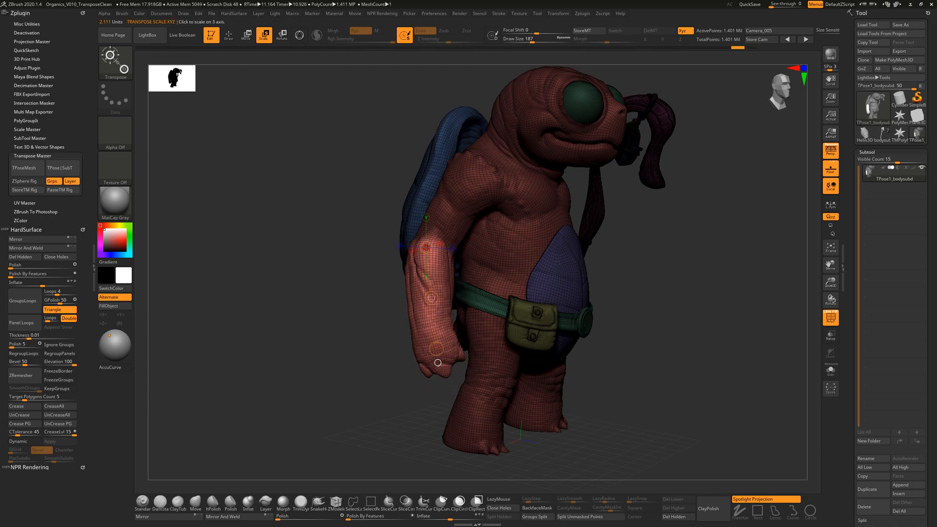
Step: Try scaling the unmasked forearm from the elbow end of the transpose line, and undo the scaling
left_click_drag(427, 248, 432, 204)
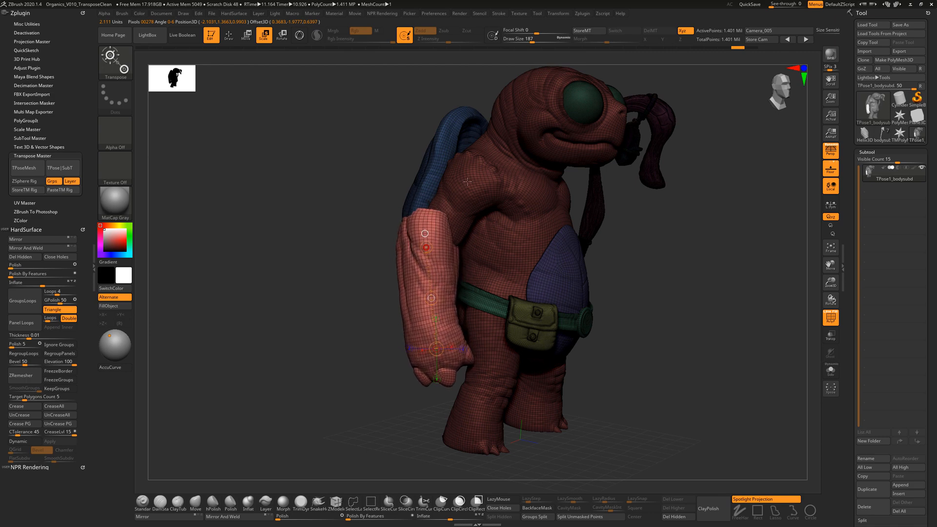
left_click_drag(446, 239, 435, 344)
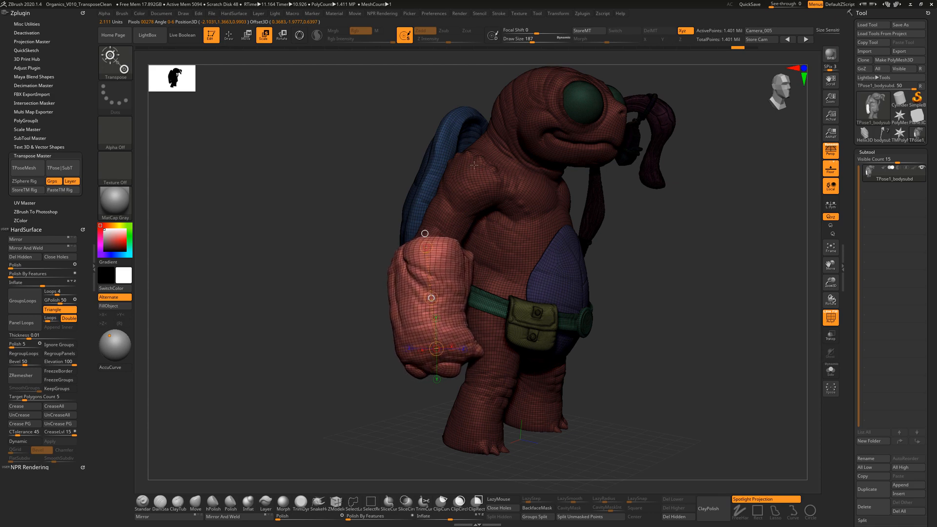
left_click_drag(645, 267, 603, 287)
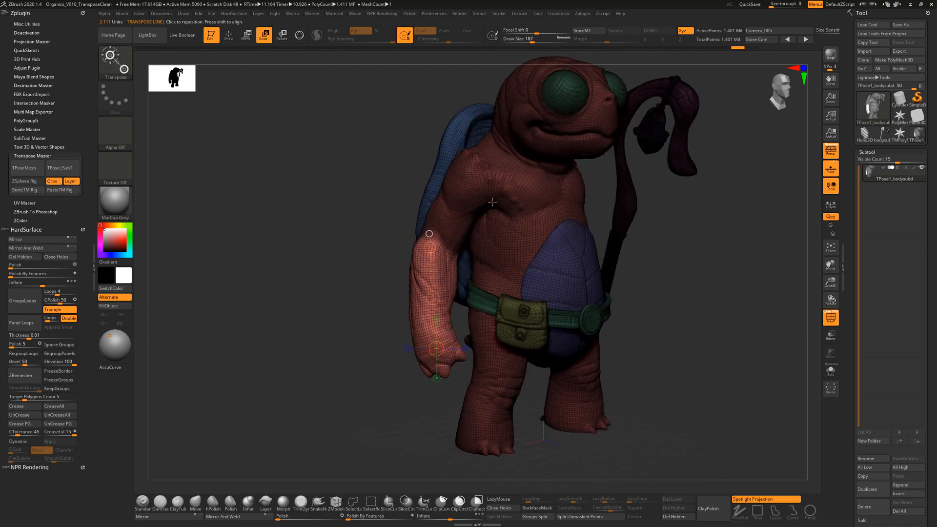
Step: Switch to Rotate mode, try swinging the unmasked forearm forward about the elbow, and undo the rotation
left_click(283, 39)
left_click_drag(677, 278, 695, 266)
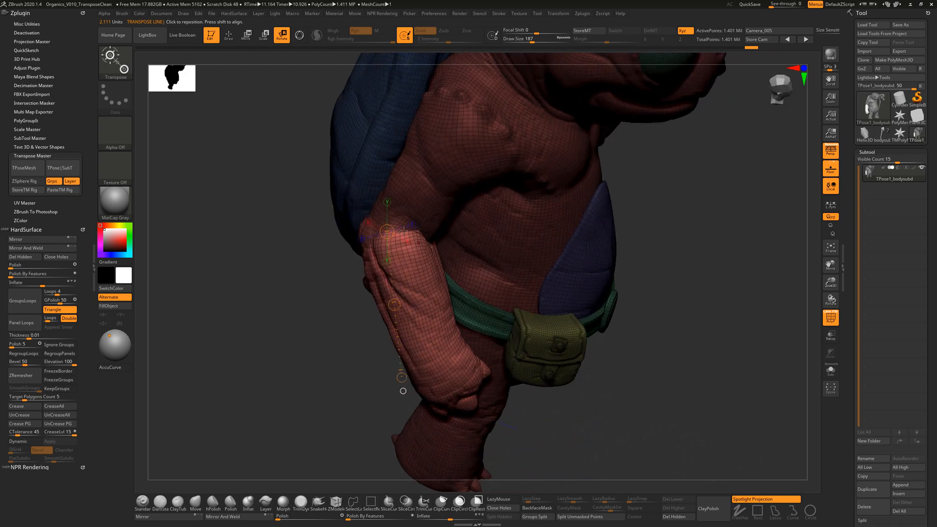
key("ctrl+z")
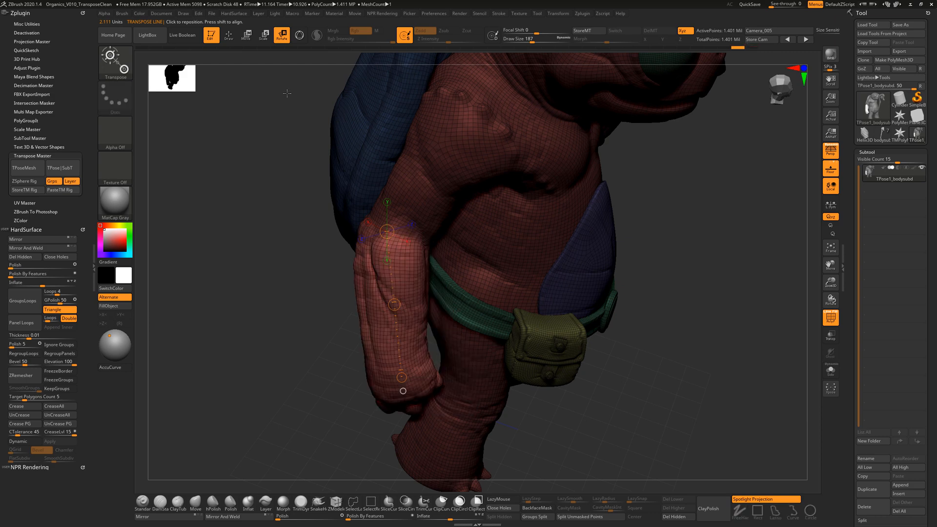
key("q")
left_click_drag(686, 283, 421, 198)
key("ctrl")
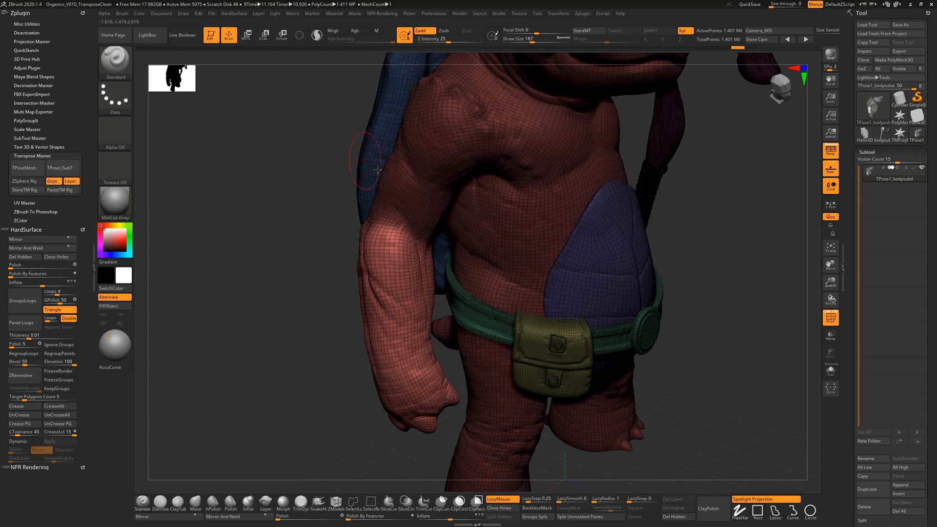
key("ctrl")
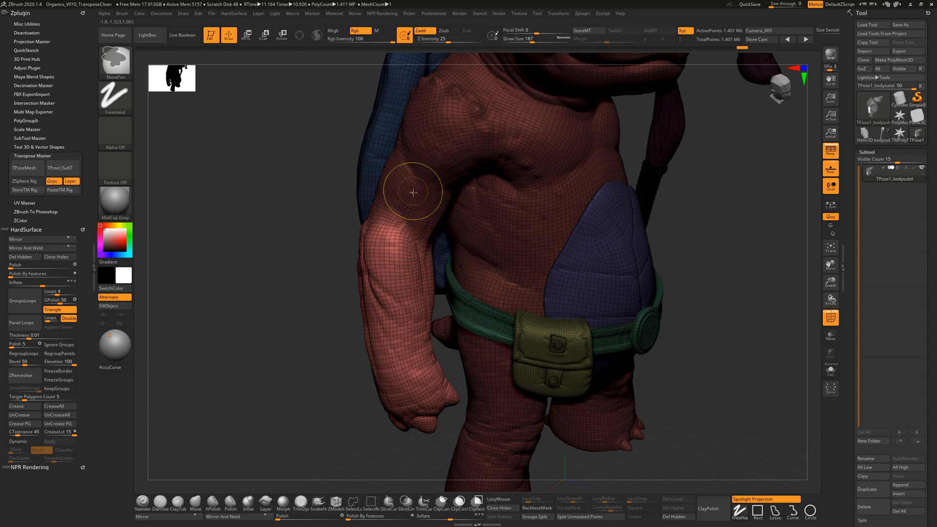
left_click(248, 38)
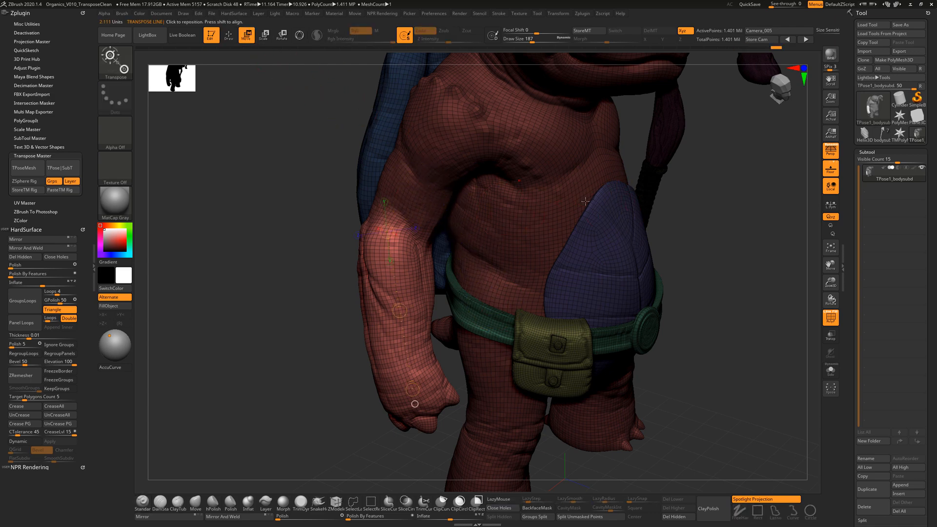
left_click_drag(717, 271, 690, 258)
Step: Return to Rotate mode, try bending the unmasked forearm forward from the side view, and check the pose from the front
left_click(281, 38)
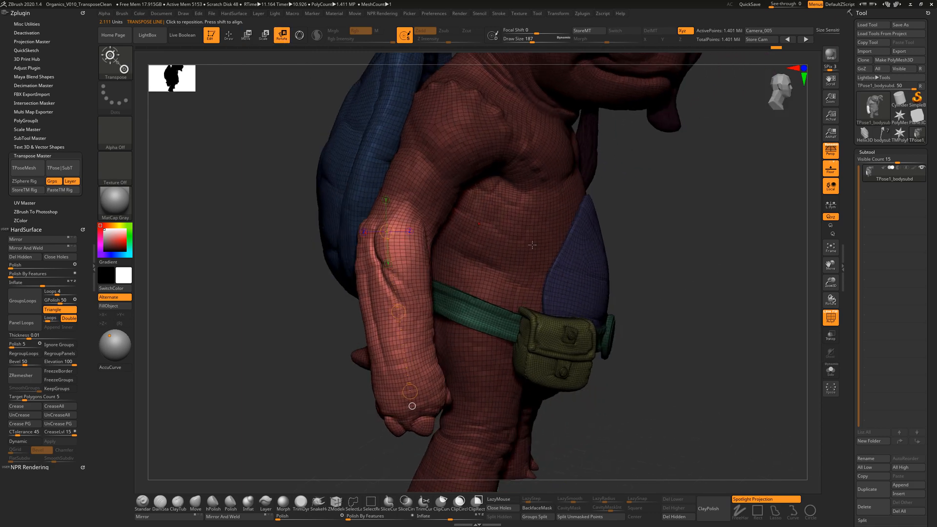
left_click_drag(690, 320, 713, 307)
left_click_drag(410, 392, 484, 335)
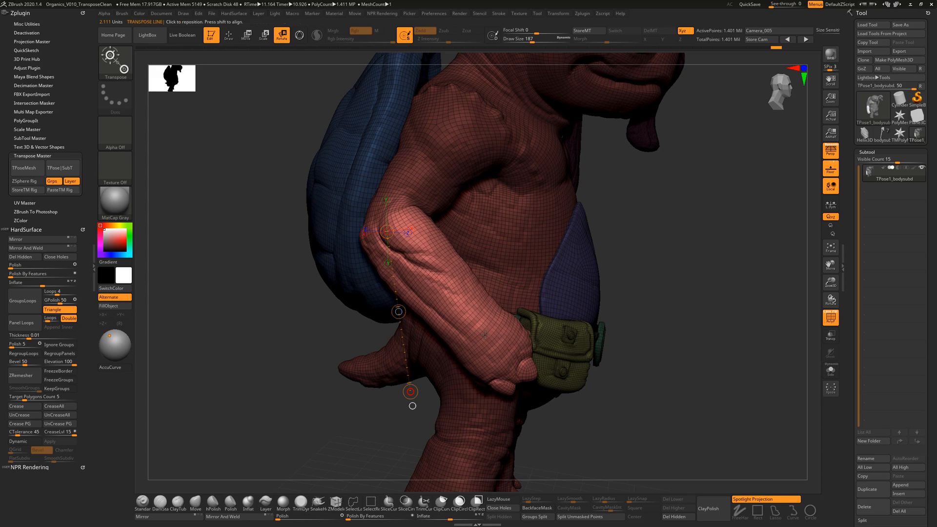
left_click_drag(665, 259, 654, 276)
right_click_drag(655, 276, 549, 314)
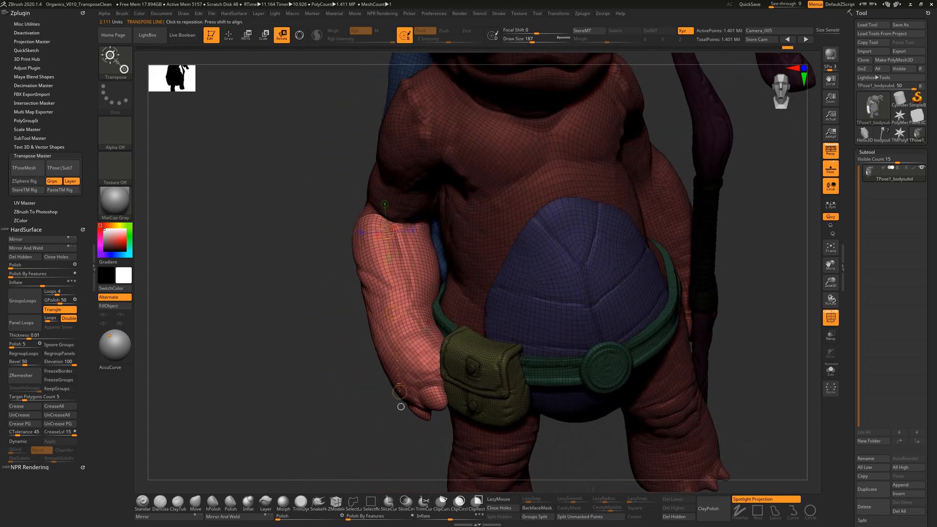
right_click_drag(418, 452, 542, 343)
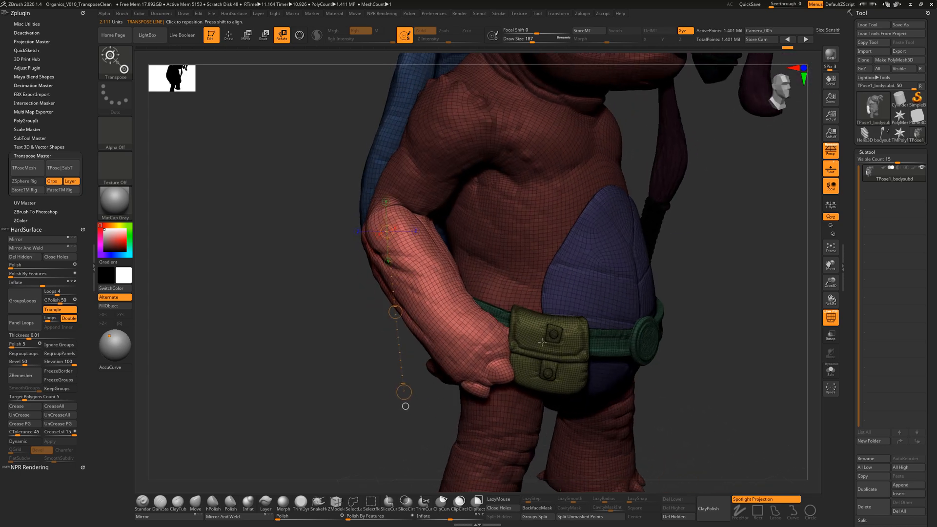
right_click_drag(713, 293, 651, 288)
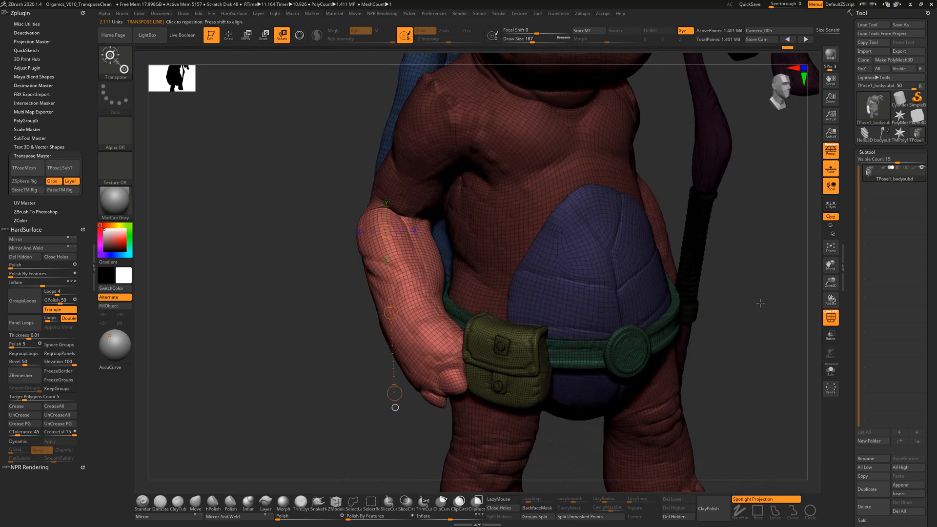
Step: Try adjusting the forearm's angle from the front with the hand end of the transpose line, and undo the forearm rotations
right_click_drag(760, 303, 739, 317)
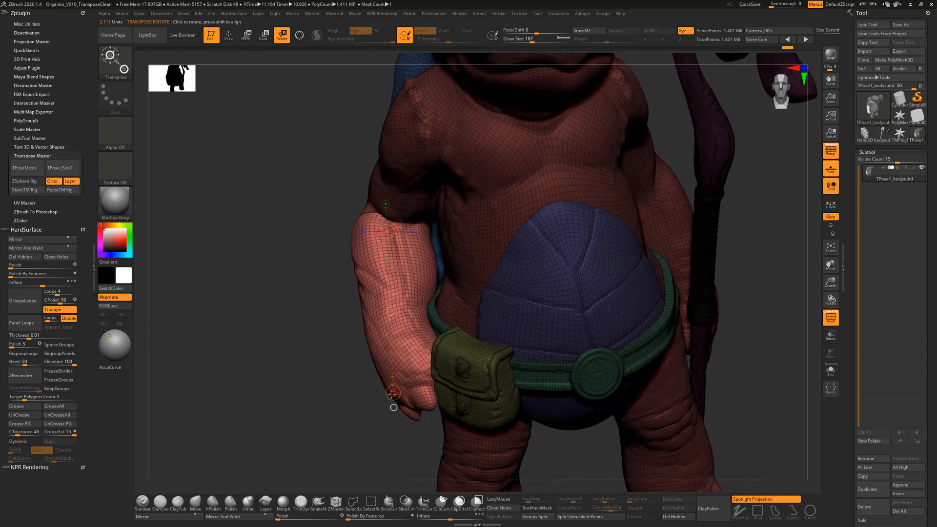
left_click_drag(392, 393, 387, 395)
mouse_move(736, 282)
right_mouse_down()
mouse_move(786, 253)
mouse_move(736, 264)
right_mouse_up()
key("ctrl+z")
key("ctrl+z")
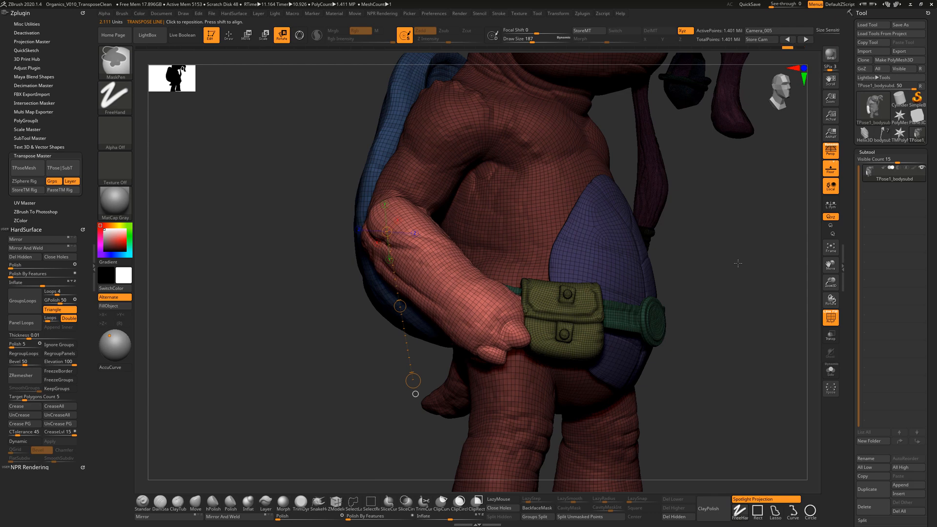
Step: Twist the unmasked forearm slightly around its own axis with the middle of the transpose line
left_click_drag(709, 255, 679, 271)
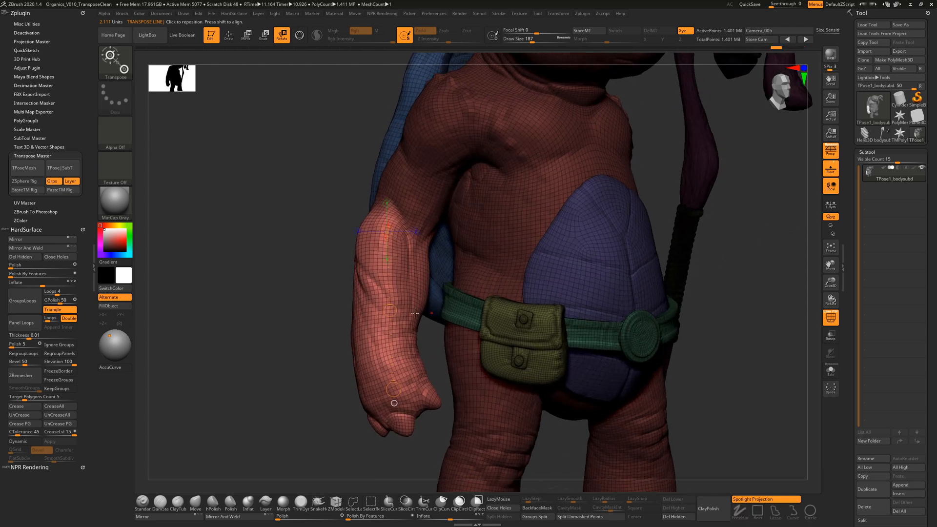
left_click_drag(390, 310, 401, 344)
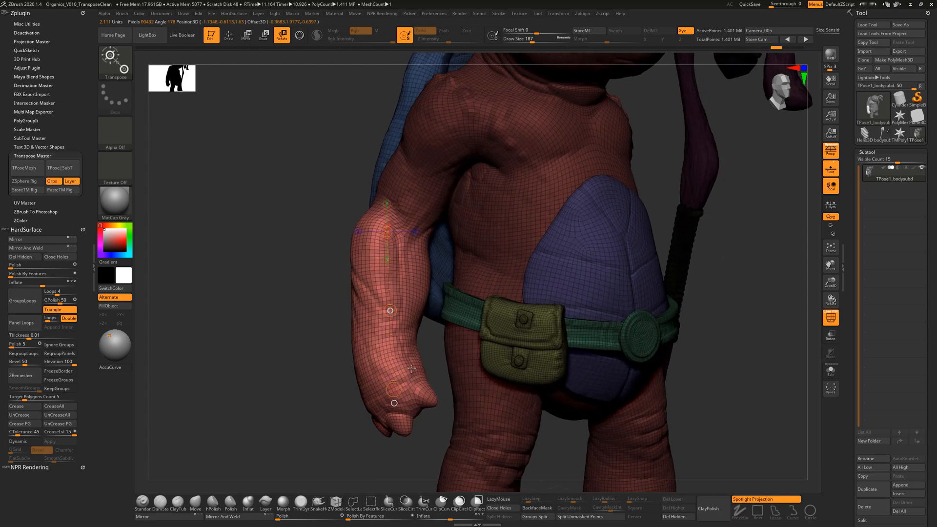
right_click_drag(402, 458, 463, 385)
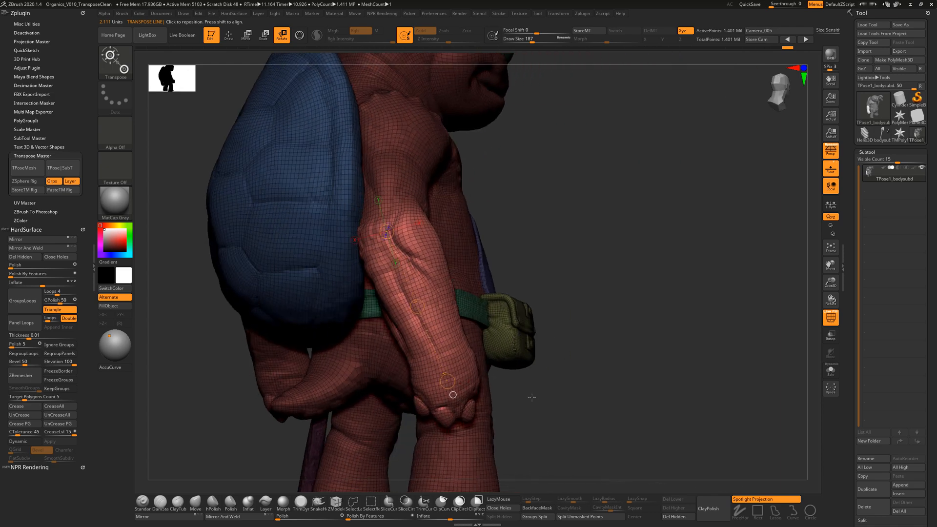
right_click_drag(532, 397, 468, 385)
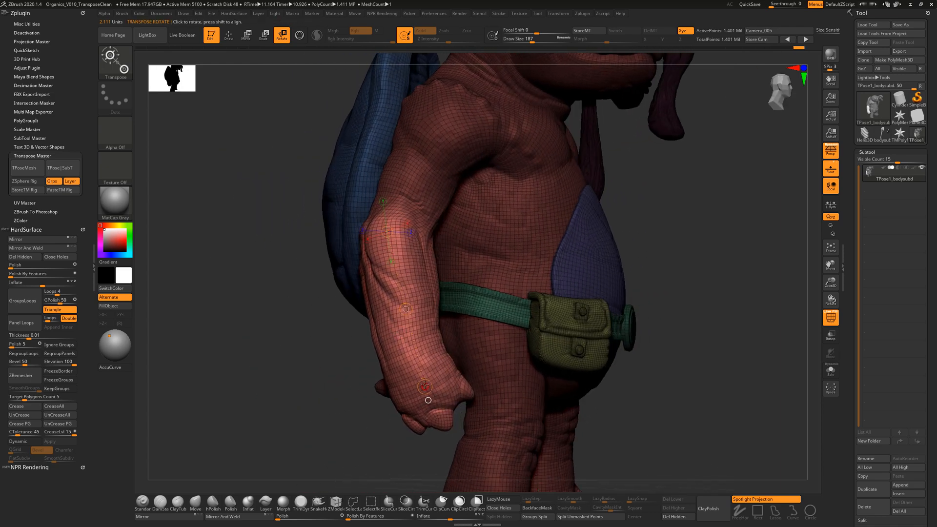
Step: Rotate the forearm forward about the elbow from the side, and adjust its angle from the front so the hand sits beside the belt pouch
left_click_drag(424, 387, 689, 275)
right_click_drag(688, 276, 522, 305)
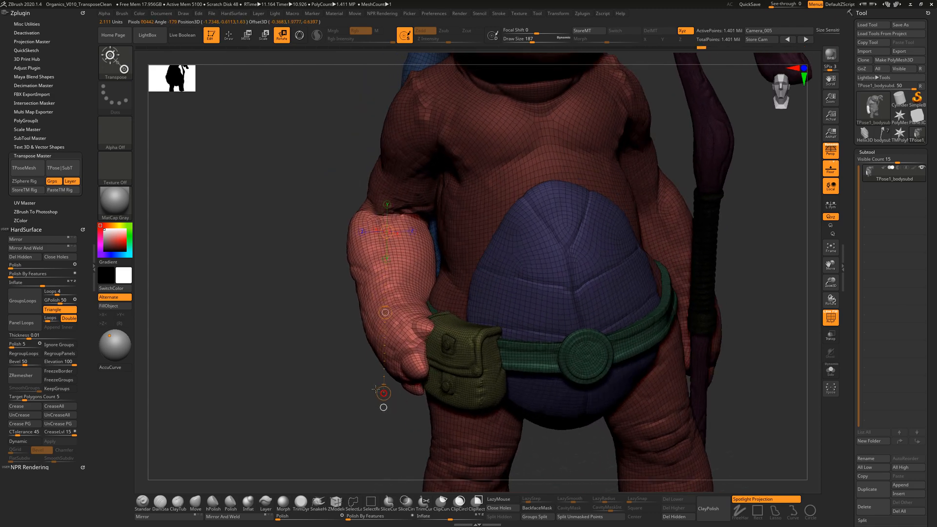
left_click_drag(409, 425, 385, 406)
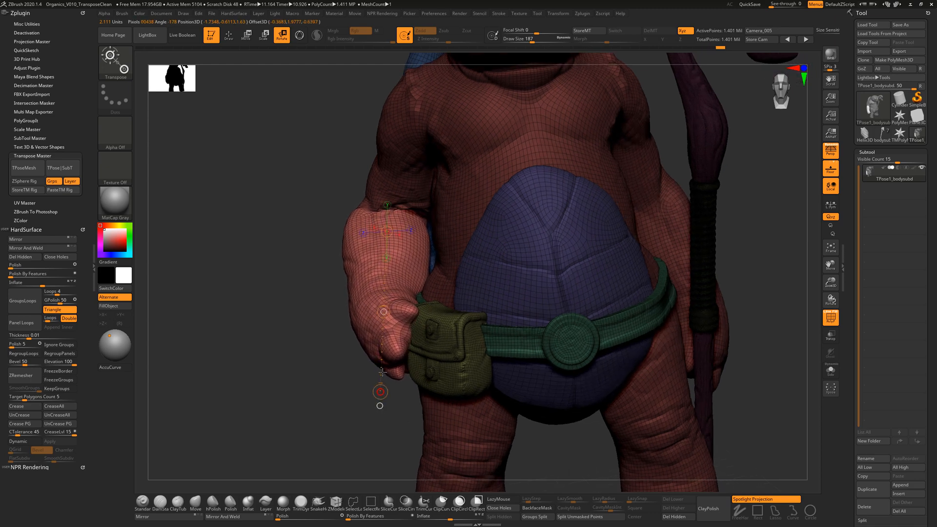
left_click_drag(382, 373, 535, 208)
Step: Return to Draw mode and clear the mask from the whole mesh
left_click(230, 37)
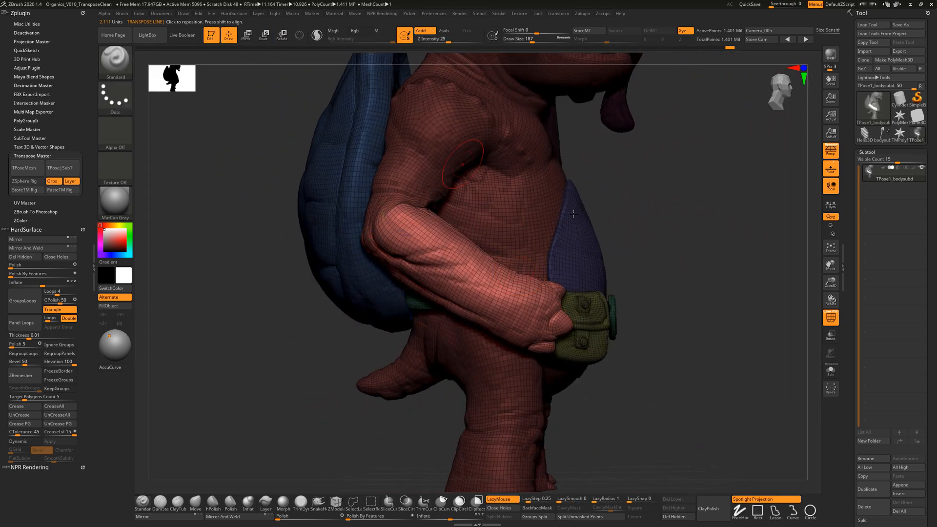
mouse_move(673, 260)
left_mouse_down()
mouse_move(663, 306)
mouse_move(643, 285)
mouse_move(706, 316)
mouse_move(697, 315)
mouse_move(727, 301)
mouse_move(611, 317)
mouse_move(641, 314)
left_mouse_up()
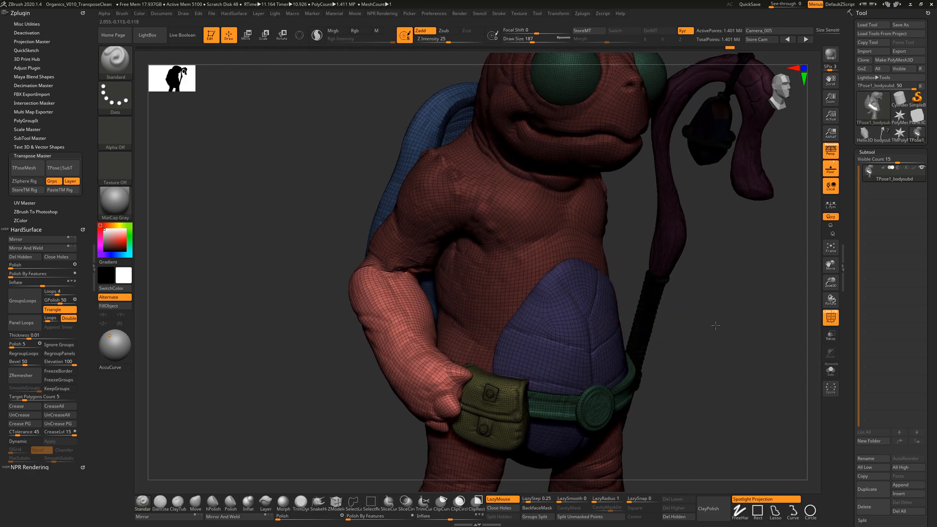
left_click_drag(715, 324, 509, 288)
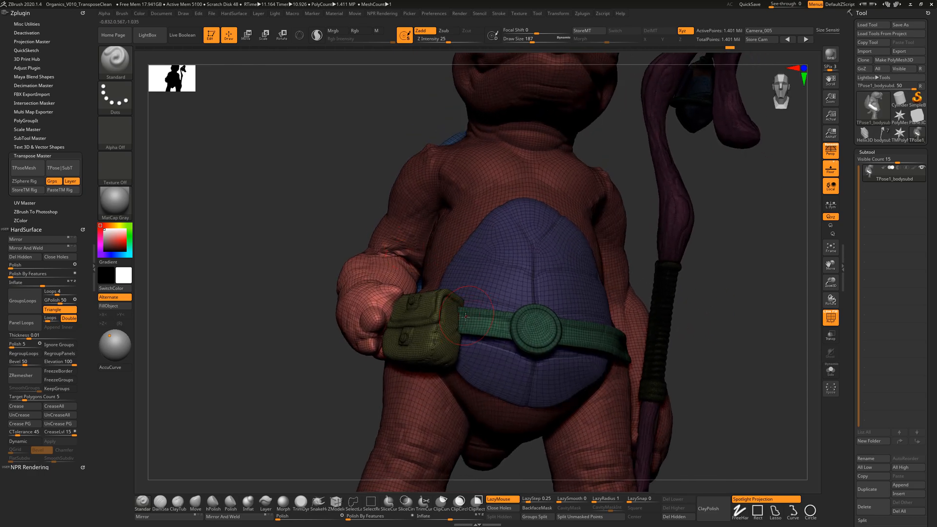
left_click_drag(331, 397, 346, 434, "ctrl")
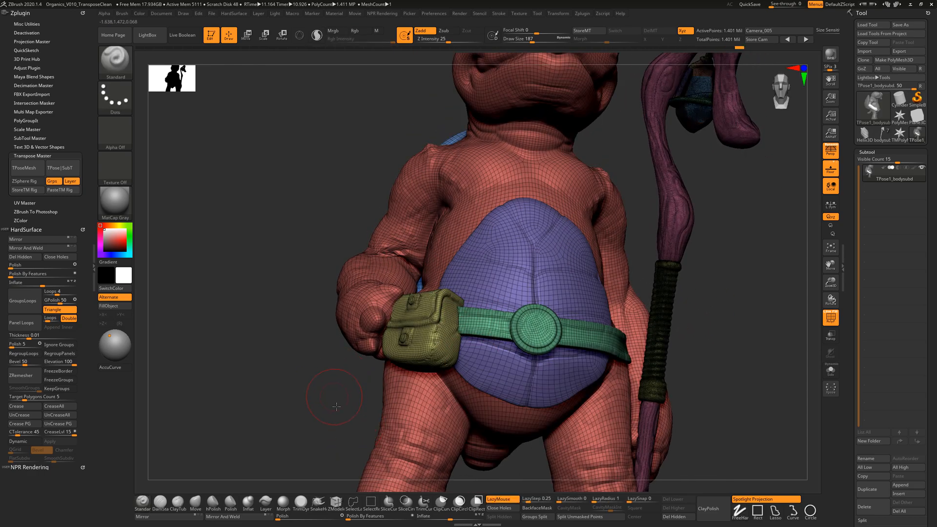
Step: Smooth the bent elbow's crease and the surrounding surface from the front and side
left_click_drag(335, 378, 394, 289)
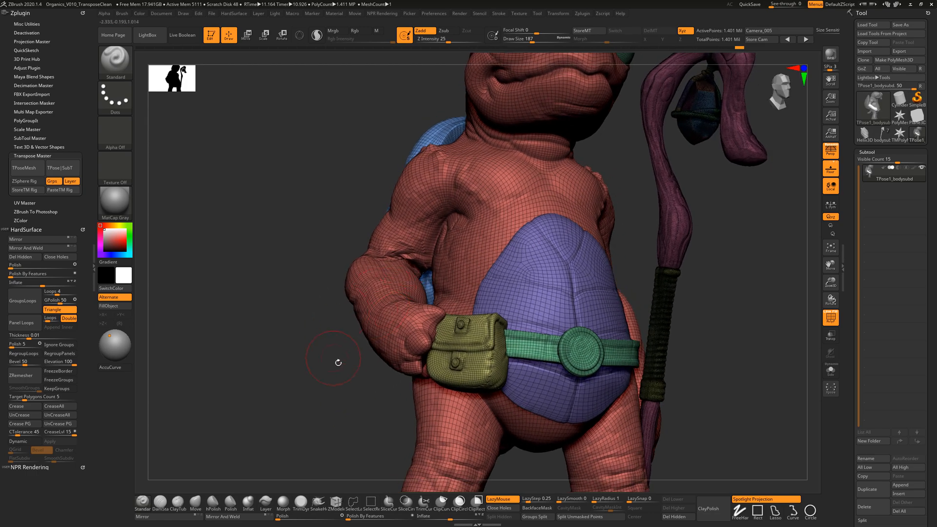
left_click_drag(338, 363, 397, 265)
key("shift")
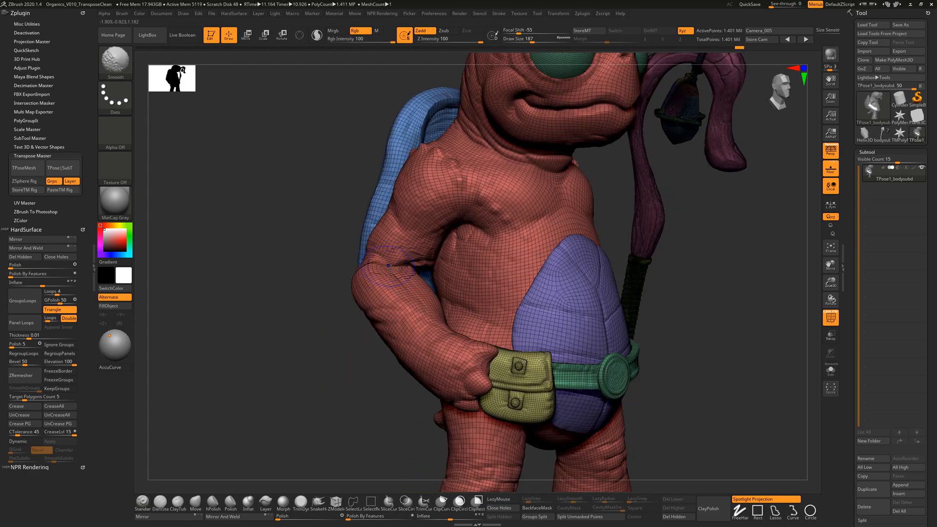
left_click_drag(365, 380, 427, 296)
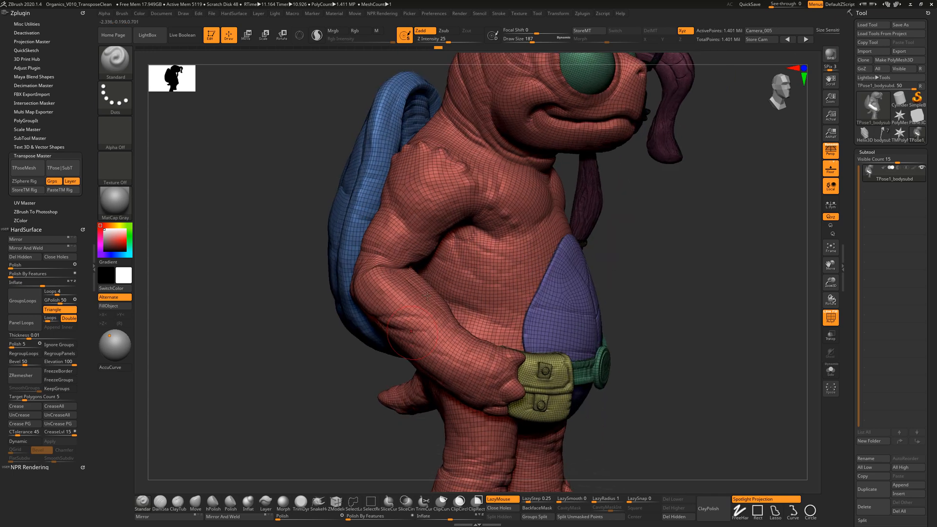
left_click_drag(361, 398, 388, 280)
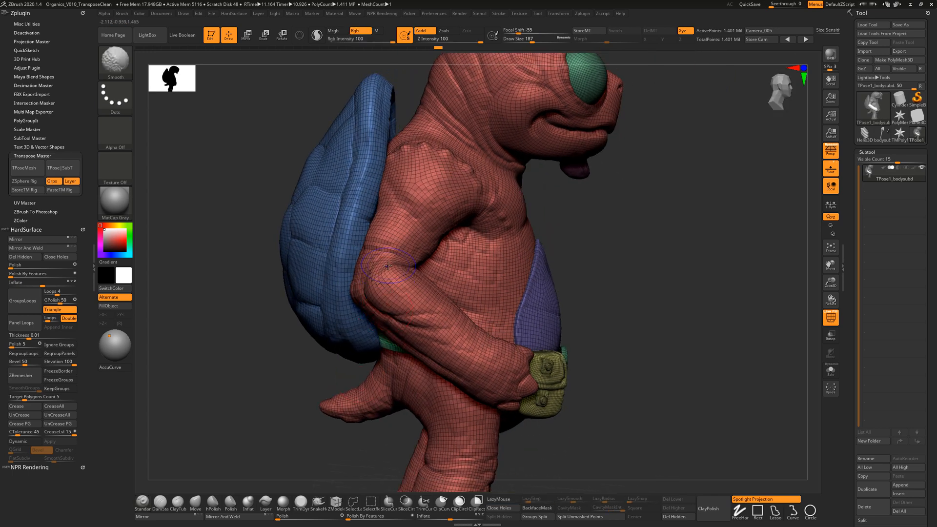
key("shift")
left_click_drag(390, 255, 401, 268, "shift")
Step: Fill out the inner elbow crease with the Inflat brush at draw size 280, and smooth the fold
left_click_drag(621, 313, 529, 339)
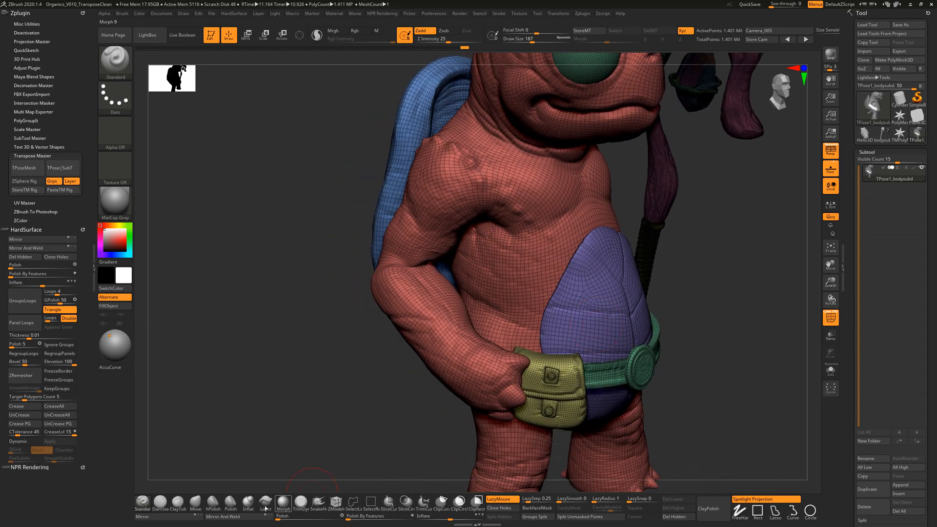
left_click(249, 503)
left_click_drag(705, 262, 634, 264)
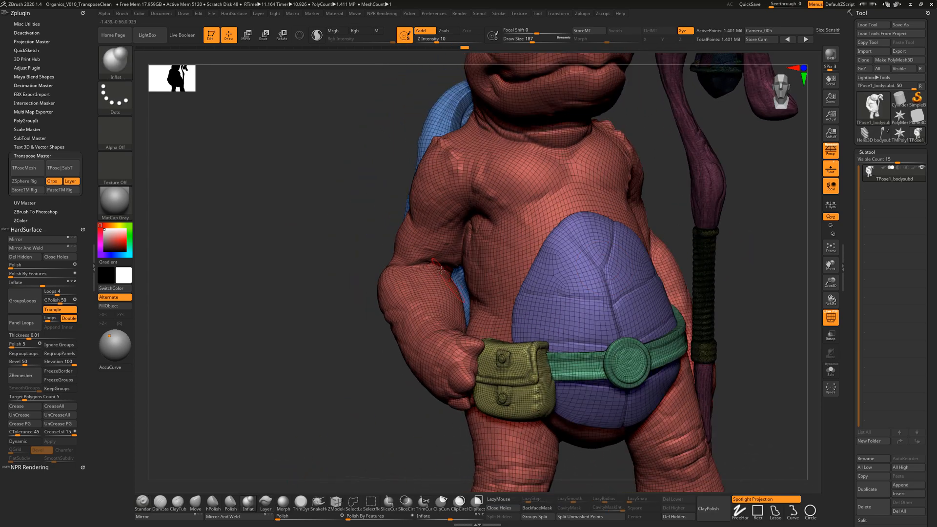
key("s")
left_click(440, 268)
left_click_drag(408, 370, 454, 345)
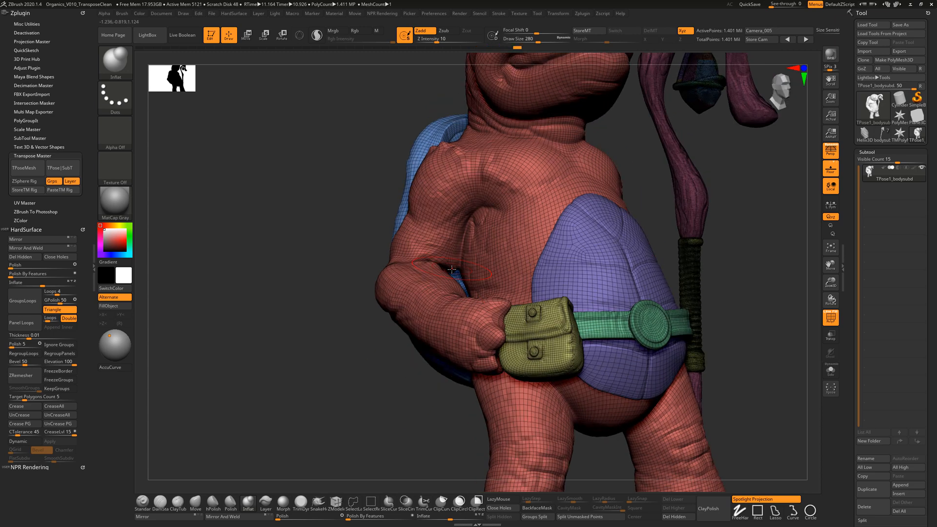
left_click_drag(439, 268, 449, 265, "shift")
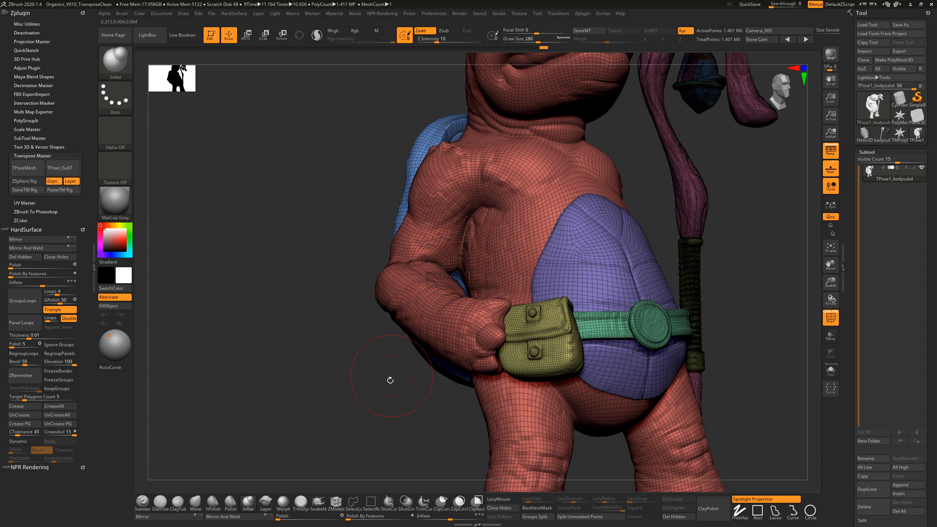
Step: Inflate the upper arm around the bent elbow at draw size 358, and smooth the inside of the bend
left_click_drag(390, 380, 439, 261)
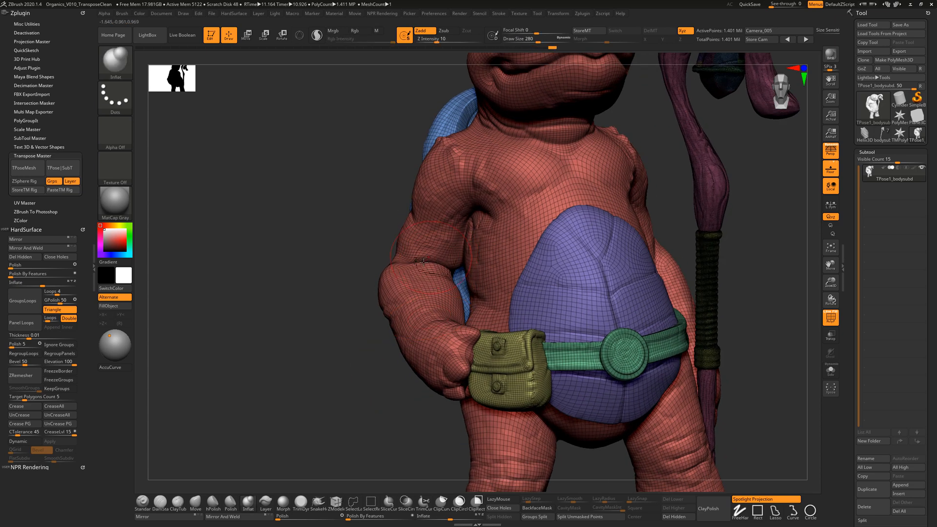
left_click_drag(393, 305, 431, 255)
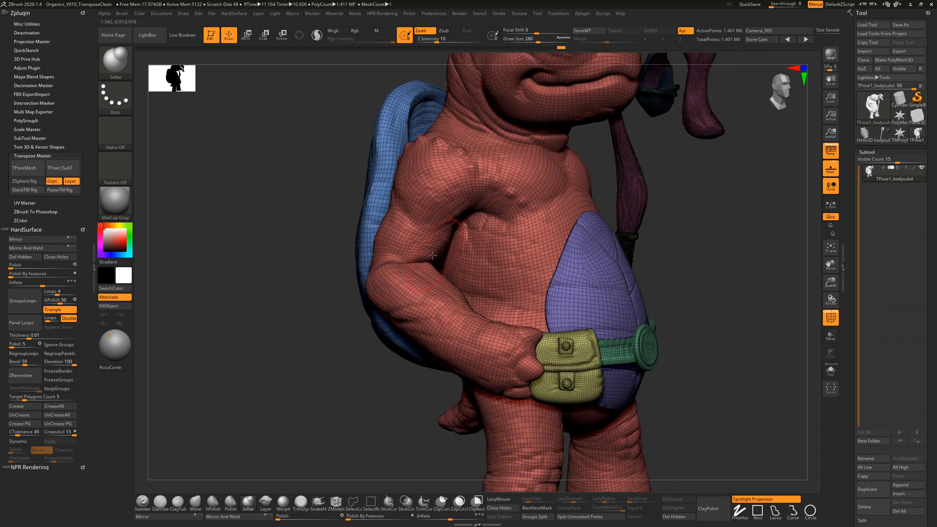
key("bracketright")
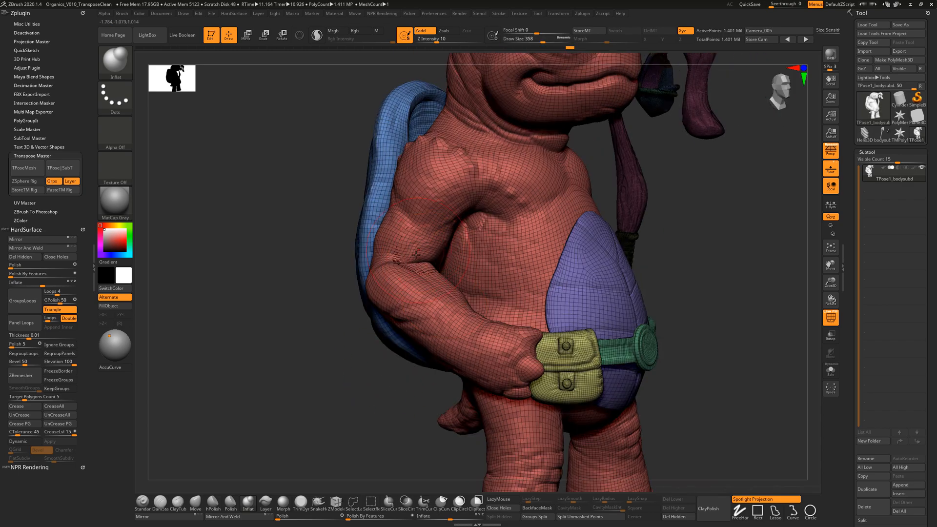
left_click_drag(624, 275, 647, 264)
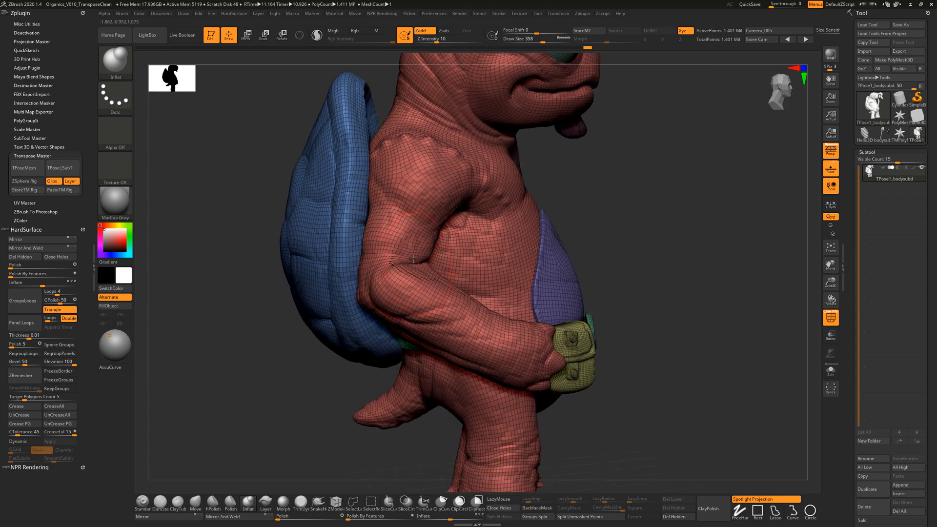
left_click_drag(614, 233, 536, 244)
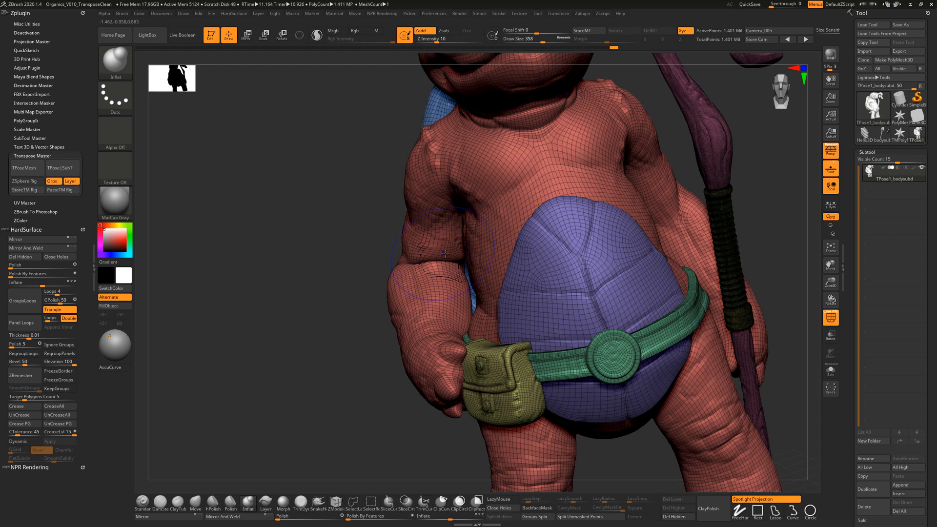
left_click_drag(444, 253, 434, 283, "shift")
left_click_drag(374, 278, 455, 258)
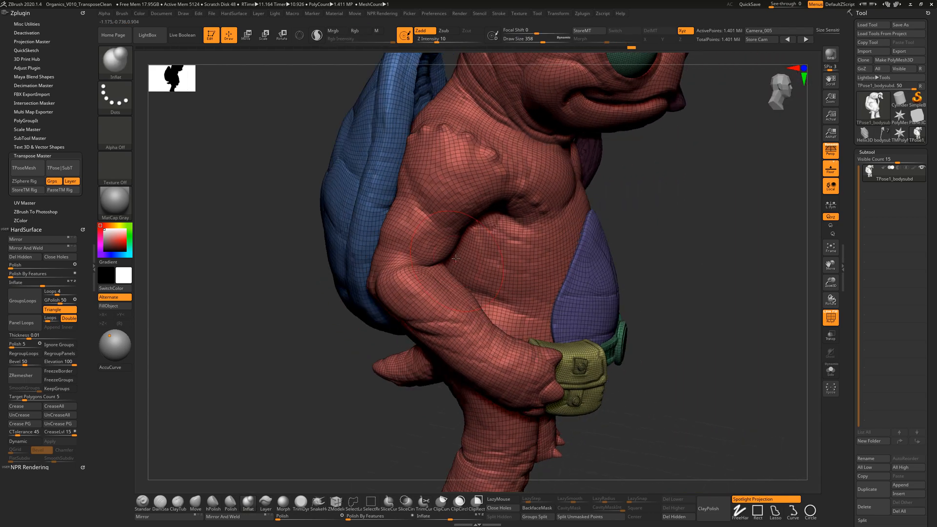
Step: Reshape the upper arm and inner elbow contour with the Move brush at draw size 324
left_click(194, 502)
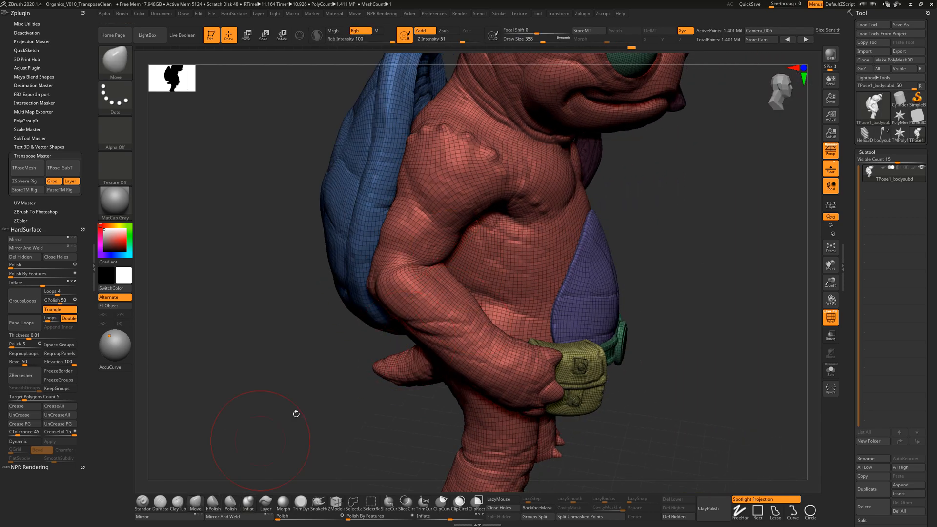
left_click_drag(652, 227, 594, 229)
key("s")
left_click_drag(447, 240, 445, 240)
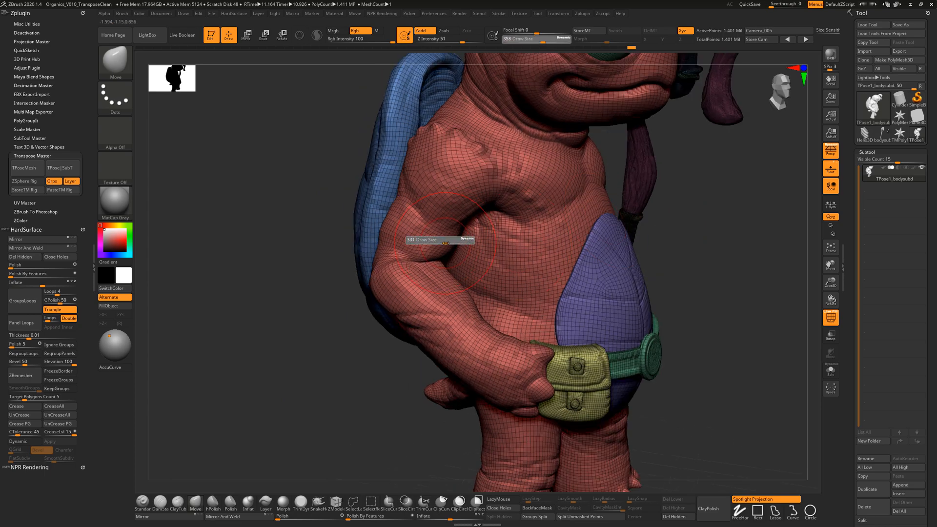
mouse_move(688, 227)
left_mouse_down()
mouse_move(615, 225)
mouse_move(683, 218)
left_mouse_up()
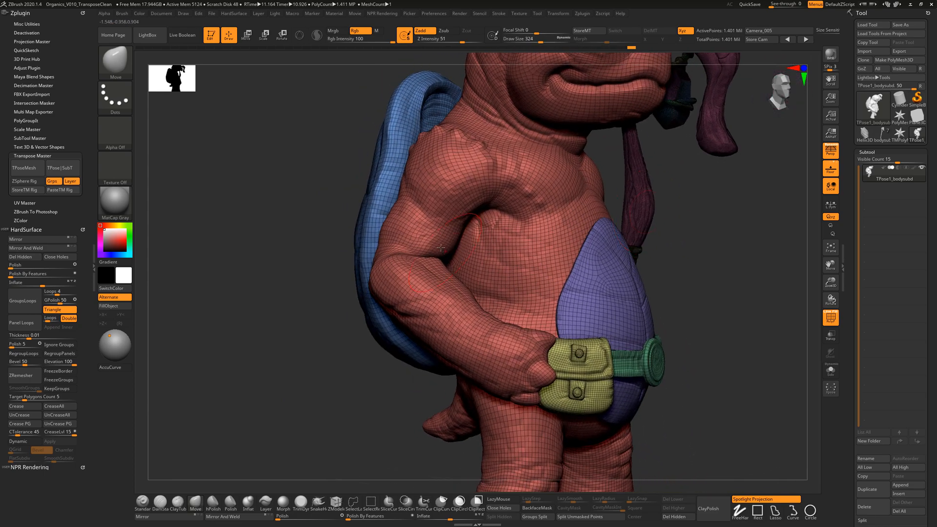
left_click_drag(546, 221, 425, 258)
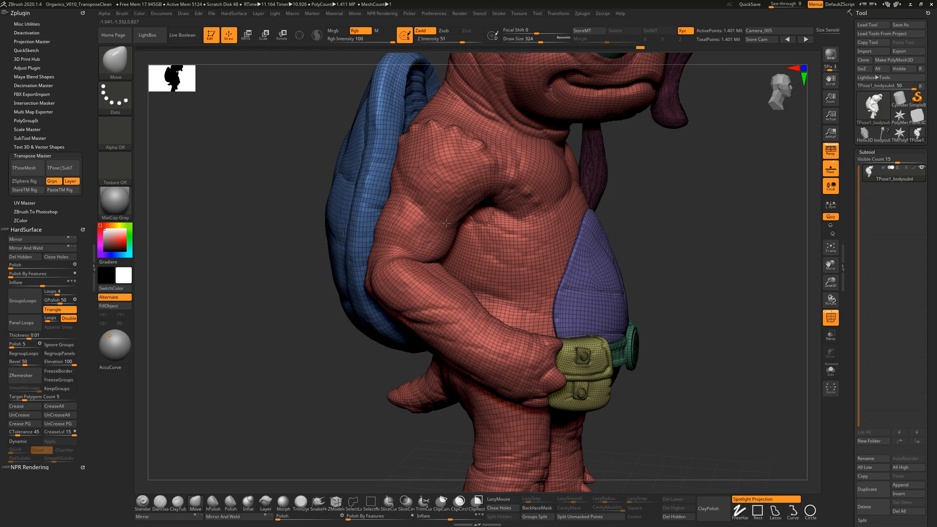
mouse_move(576, 232)
left_mouse_down()
mouse_move(408, 349)
mouse_move(458, 361)
mouse_move(439, 254)
left_mouse_up()
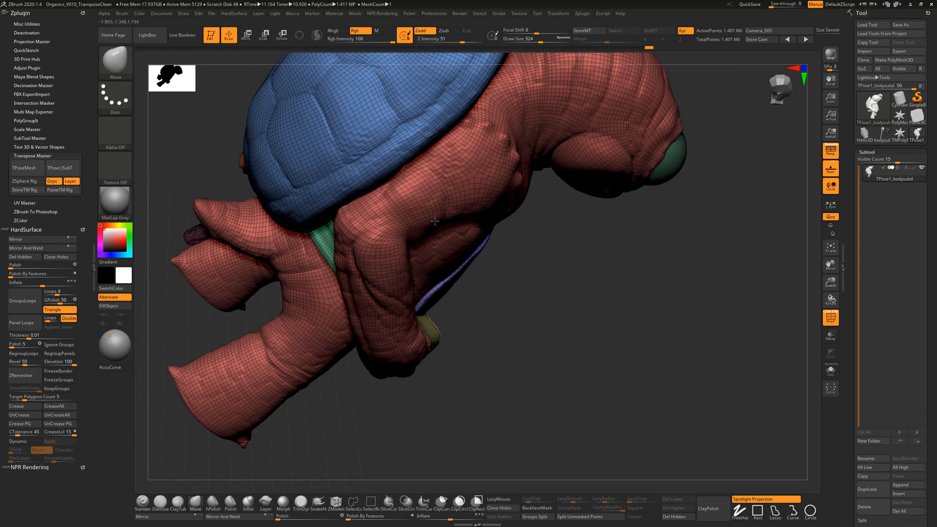
Step: Adjust the elbow and forearm volume with the Move brush at draw size 274, working from above and behind
left_click_drag(531, 291, 462, 244)
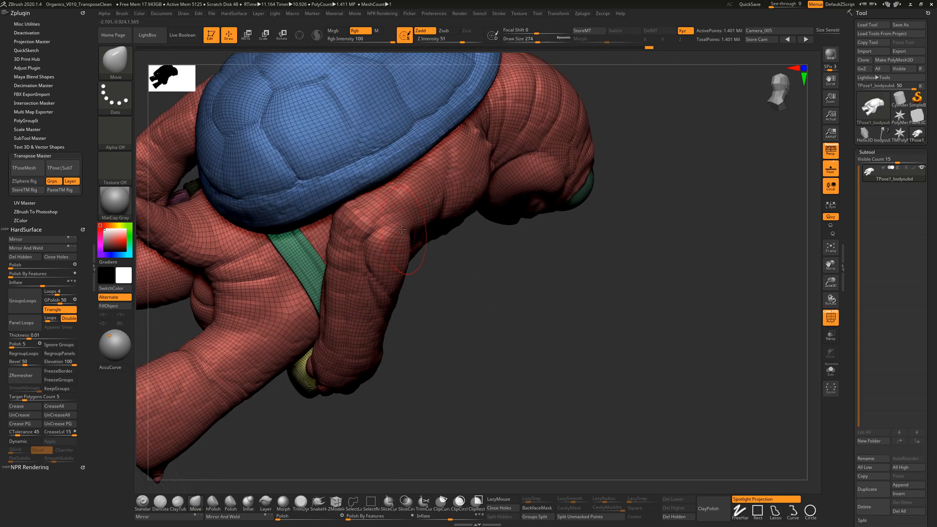
left_click_drag(472, 319, 374, 259)
mouse_move(450, 312)
left_mouse_down()
mouse_move(333, 408)
mouse_move(352, 383)
mouse_move(427, 426)
mouse_move(459, 417)
mouse_move(447, 422)
mouse_move(462, 383)
left_mouse_up()
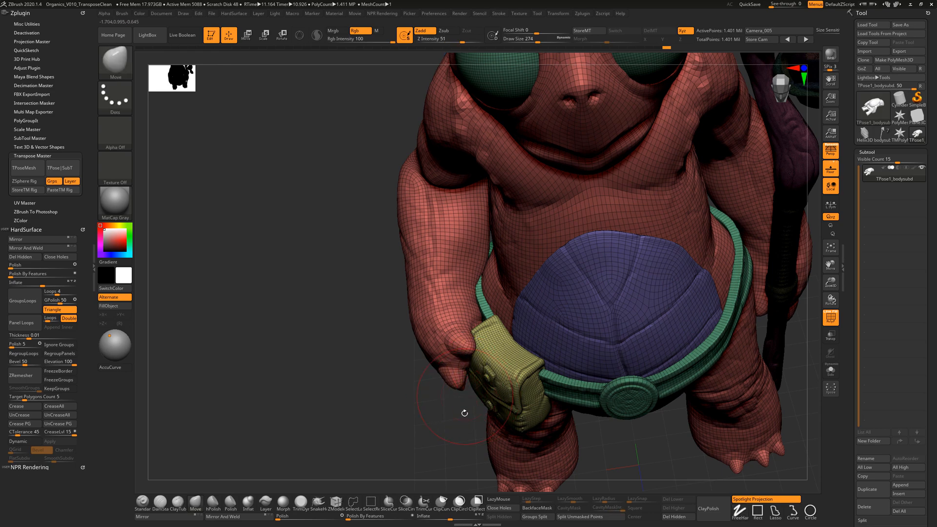
left_click_drag(445, 422, 492, 329)
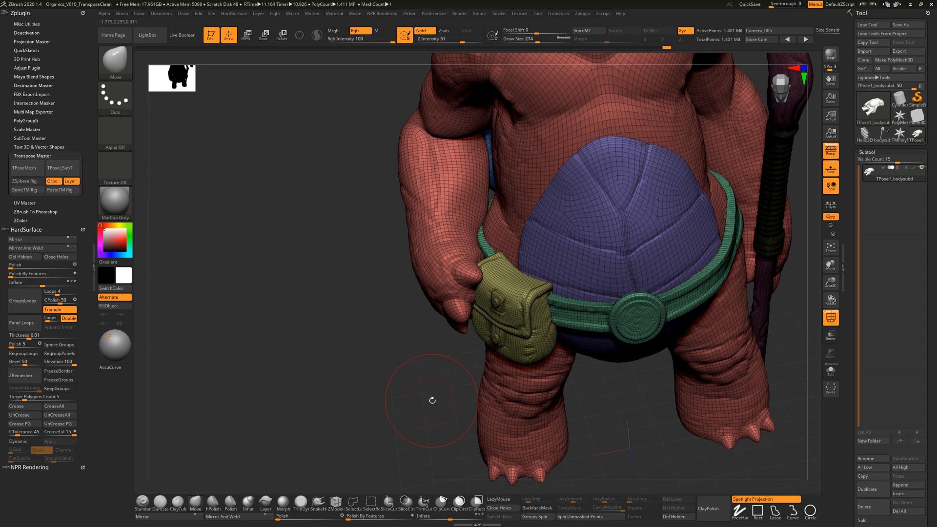
Step: Reposition the fingers and hand against the belt pouch with the Move Topological brush, from above, the front and below
key("b")
key("m")
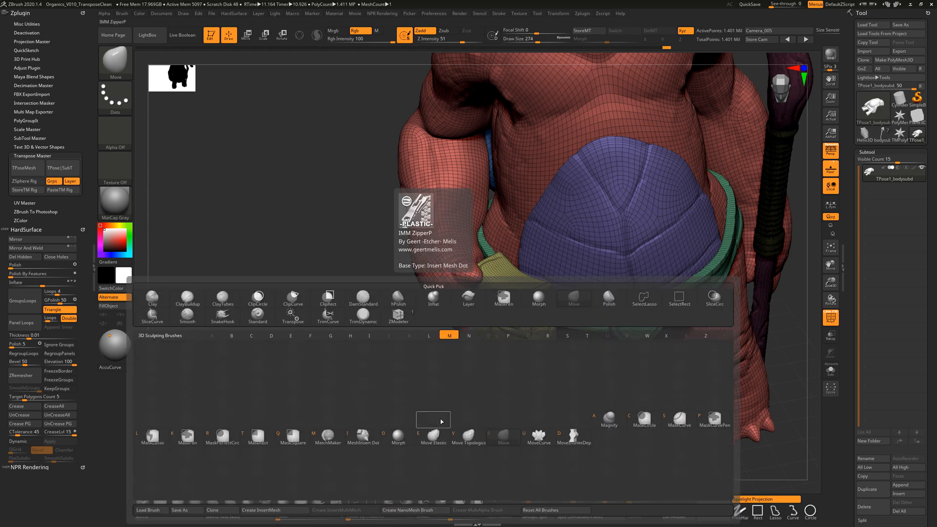
left_click(470, 440)
left_click_drag(449, 379, 461, 315)
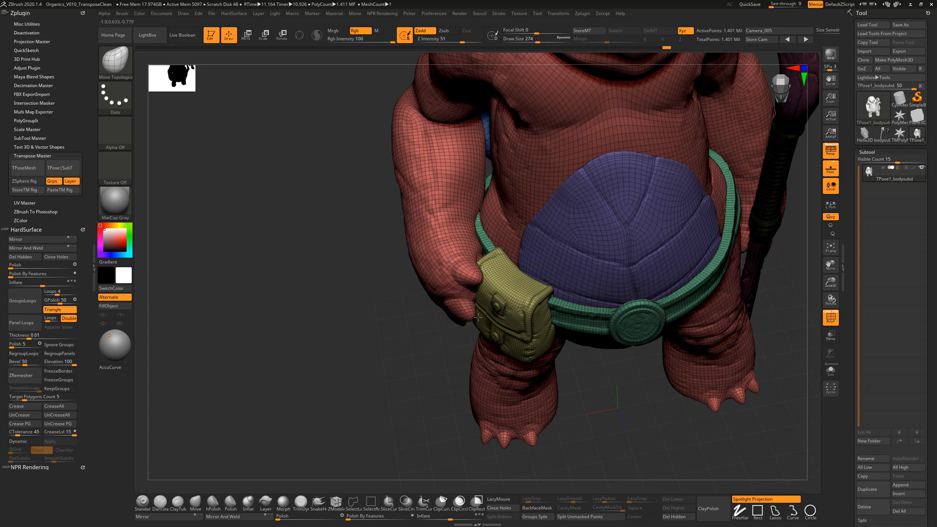
left_click_drag(459, 352, 462, 278)
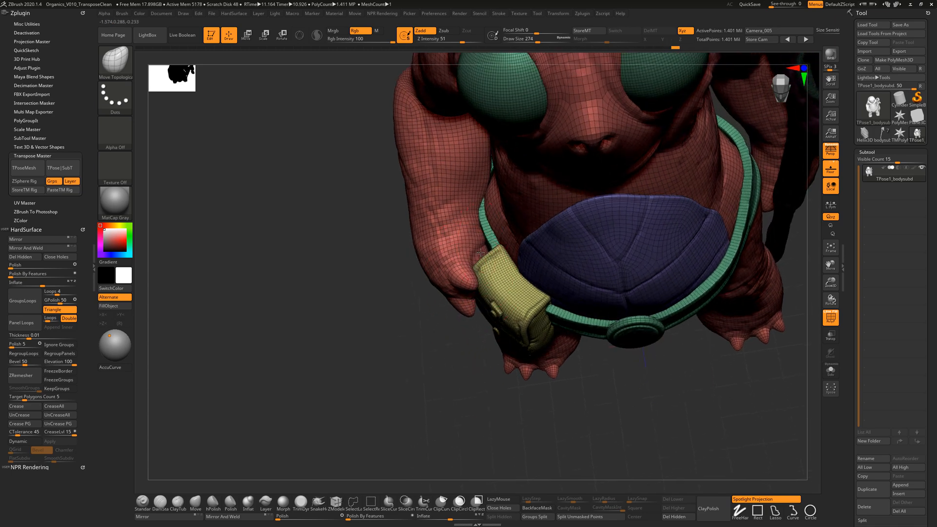
left_click_drag(441, 336, 461, 274)
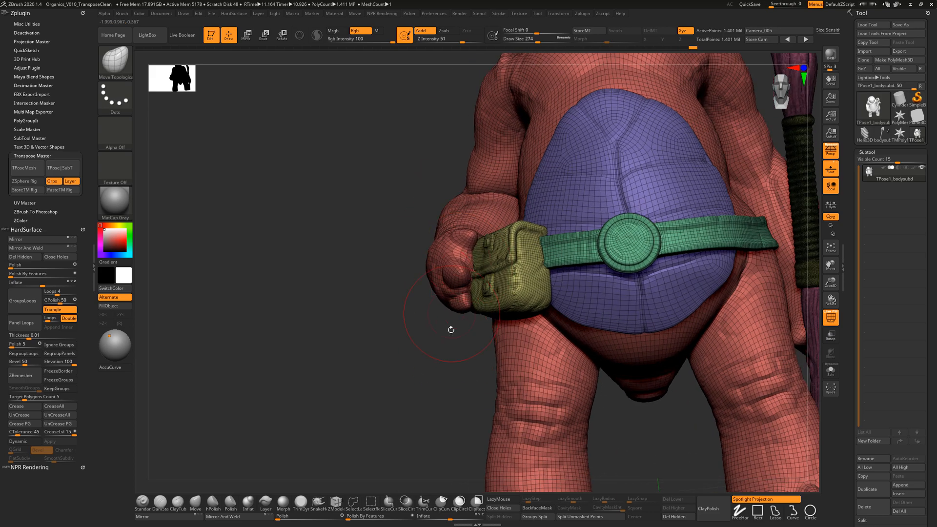
left_click_drag(451, 329, 483, 281)
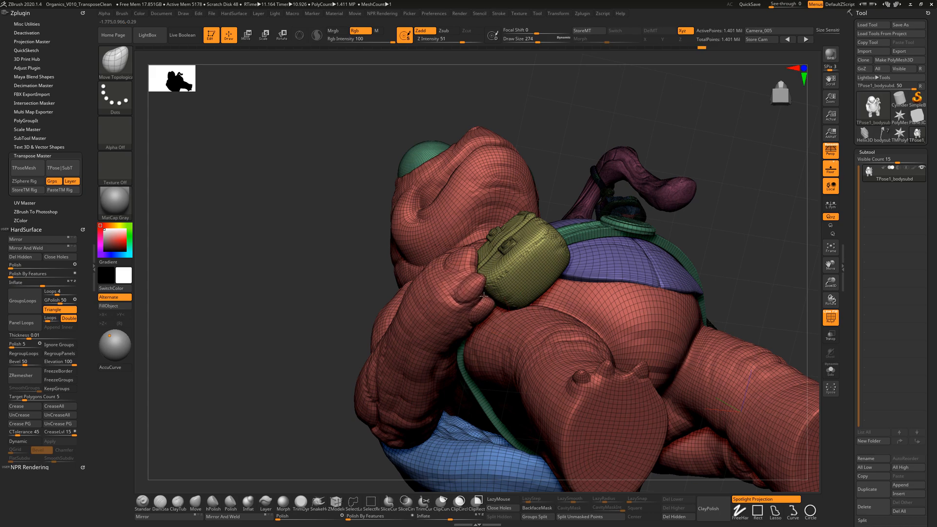
left_click_drag(696, 164, 692, 219)
left_click_drag(465, 365, 464, 389)
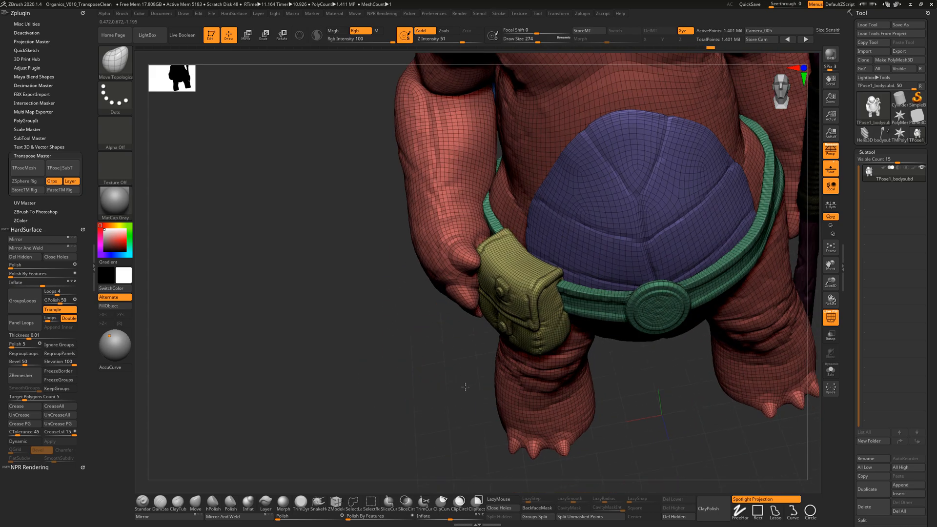
left_click_drag(449, 355, 463, 353)
Step: Reshape the bent forearm with Move Topological at draw size 453, working from below and behind
key("s")
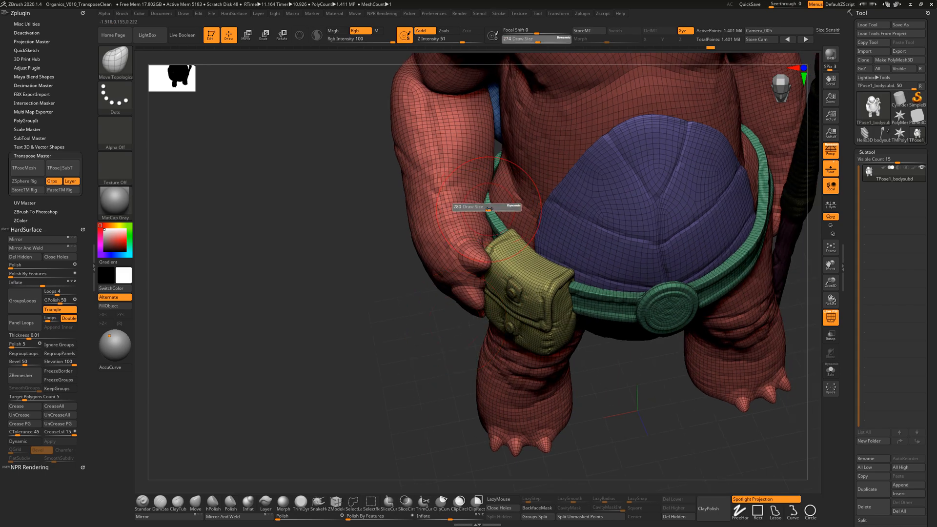
left_click_drag(484, 208, 489, 209)
mouse_move(423, 309)
left_mouse_down()
mouse_move(488, 292)
mouse_move(510, 209)
mouse_move(482, 190)
left_mouse_up()
key("s")
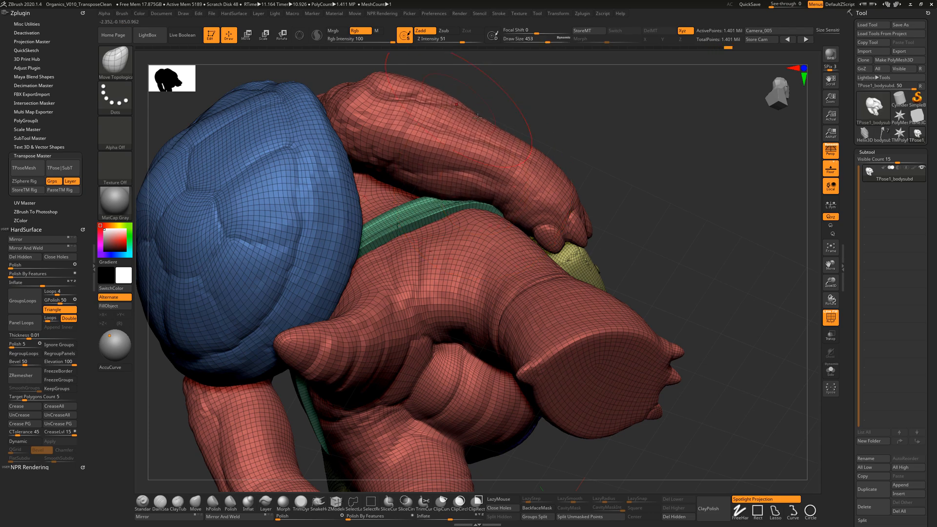
left_click_drag(567, 132, 442, 190)
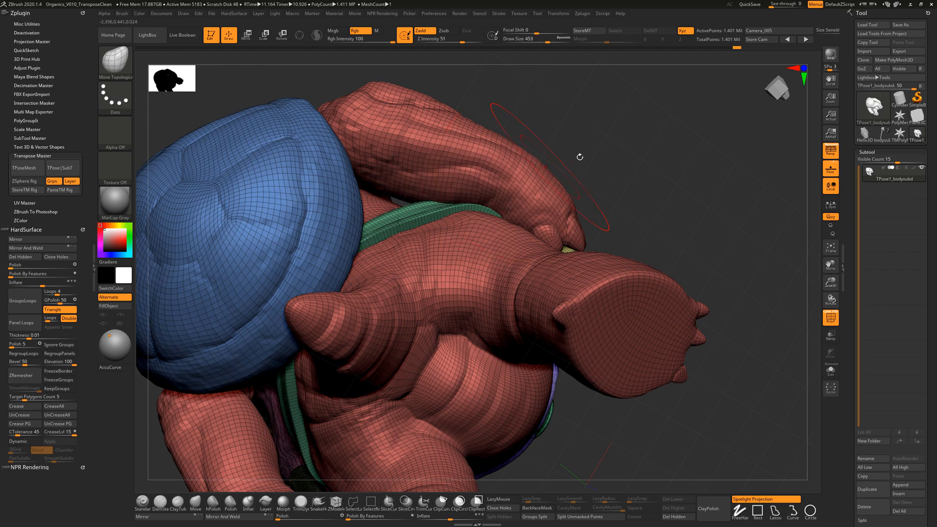
left_click_drag(579, 157, 687, 274)
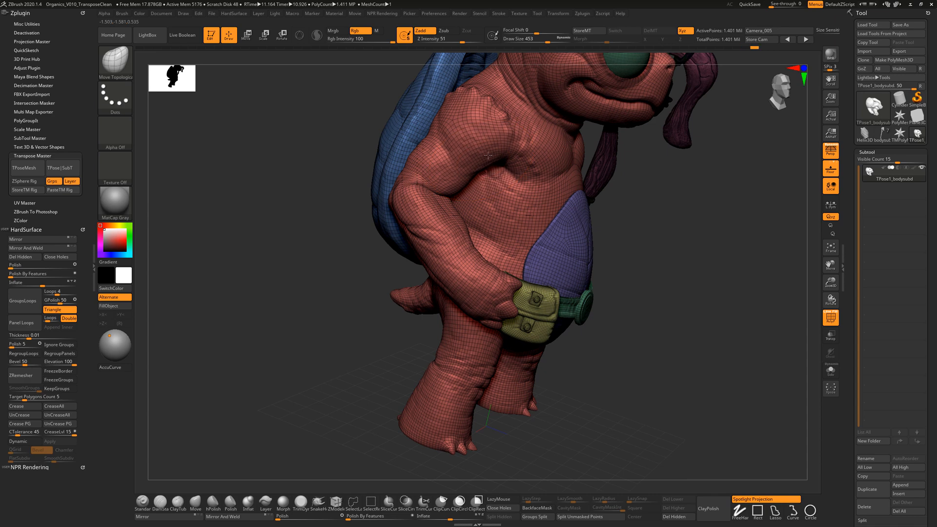
Step: Refine the side silhouette of the upper arm and elbow with Move Topological, using draw size 305 for the back of the arm
left_click_drag(641, 223, 528, 192)
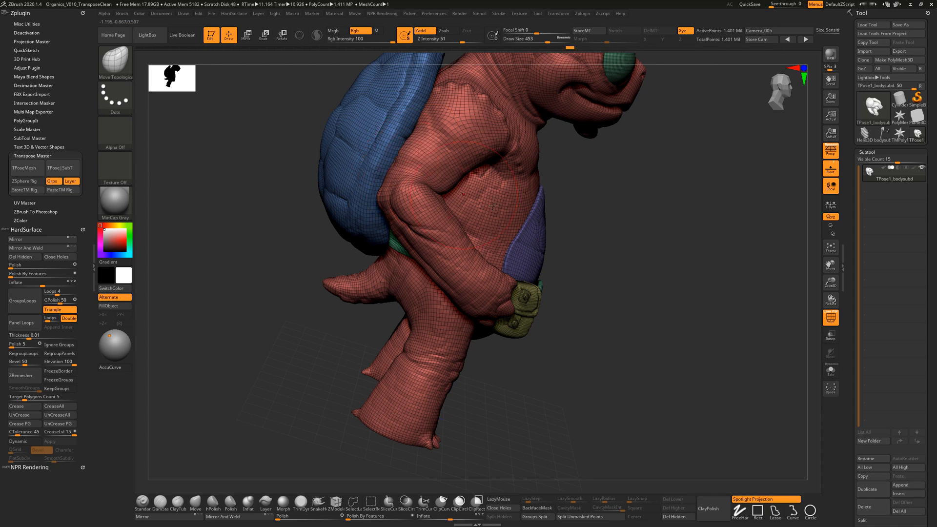
mouse_move(596, 242)
left_mouse_down()
mouse_move(611, 252)
mouse_move(591, 250)
left_mouse_up()
key("s")
left_click_drag(391, 194, 383, 194)
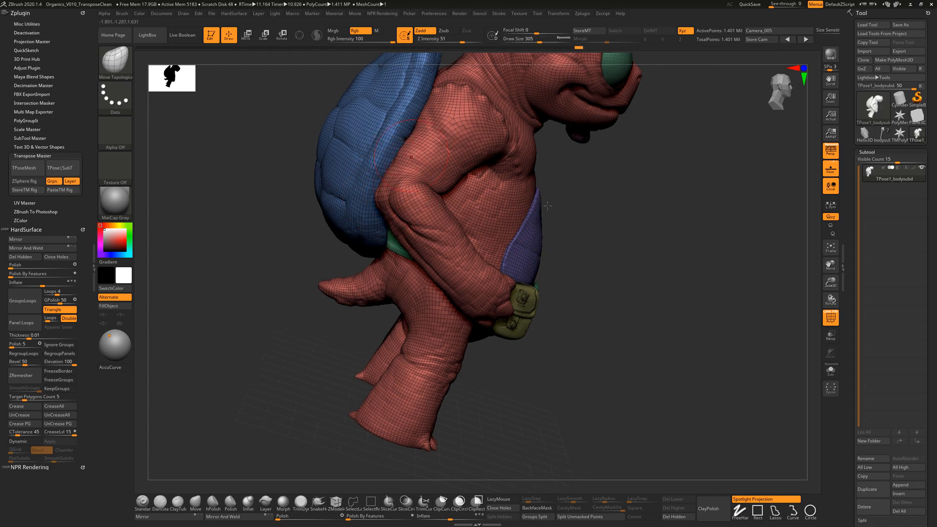
left_click_drag(547, 206, 687, 322)
mouse_move(673, 274)
left_mouse_down()
mouse_move(661, 277)
mouse_move(628, 224)
mouse_move(657, 269)
left_mouse_up()
left_click_drag(640, 276, 429, 249)
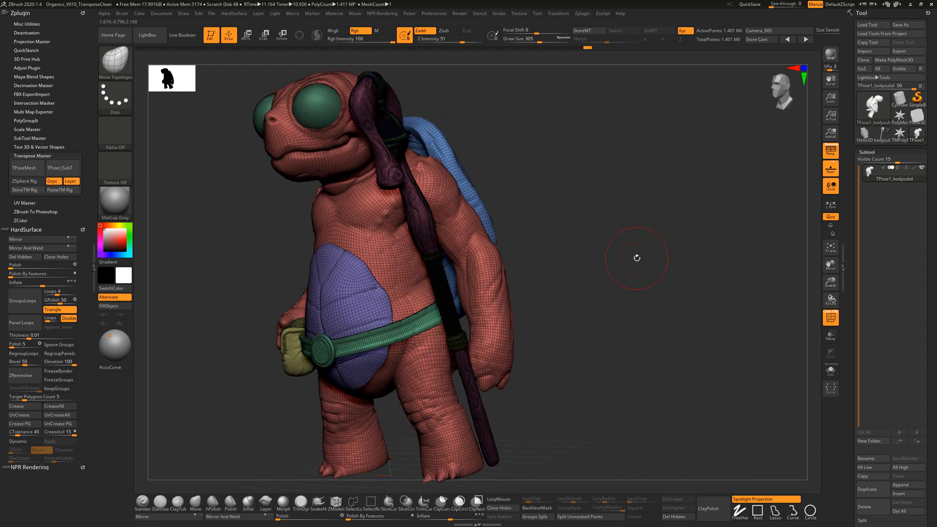
Step: Reshape the lower belly and hip from the front and side with Move Topological at draw size 724
mouse_move(637, 258)
left_mouse_down()
mouse_move(594, 320)
mouse_move(623, 307)
mouse_move(537, 307)
left_mouse_up()
key("s")
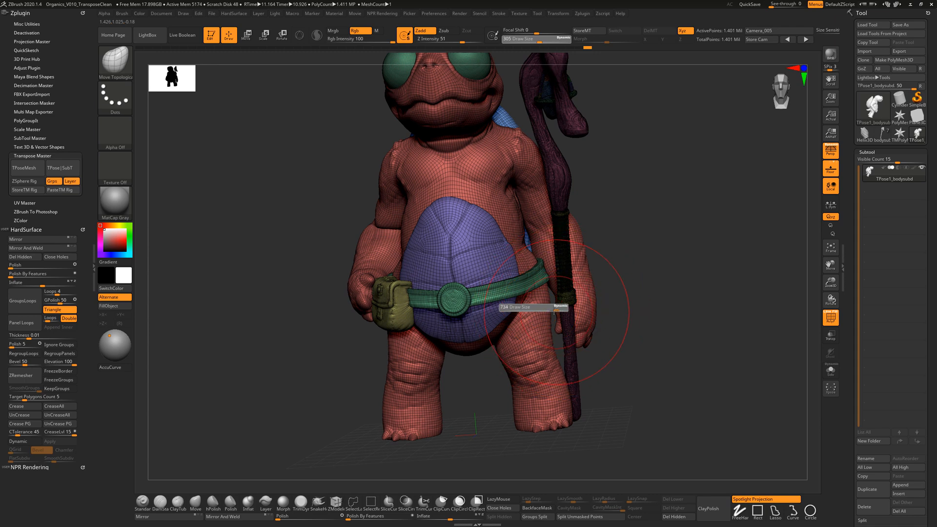
mouse_move(554, 312)
left_mouse_down()
mouse_move(532, 313)
mouse_move(508, 338)
mouse_move(517, 341)
left_mouse_up()
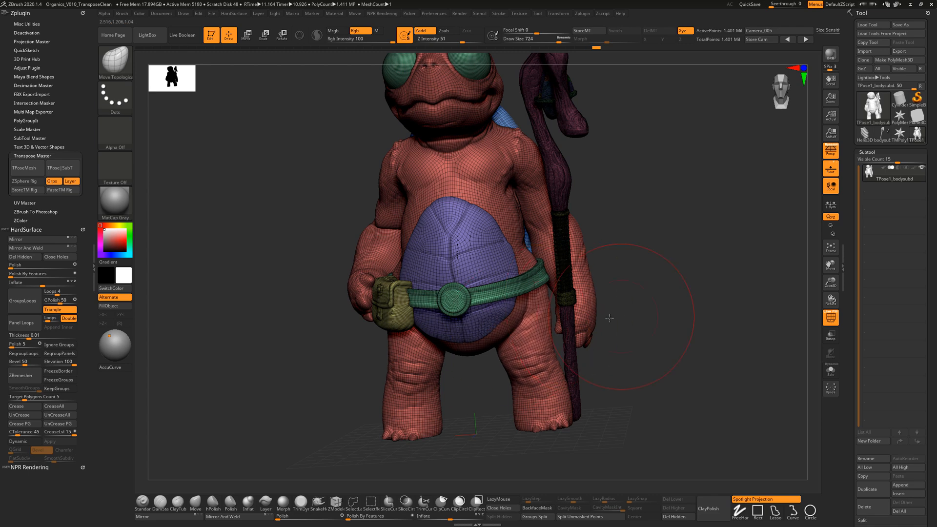
left_click_drag(609, 318, 522, 334)
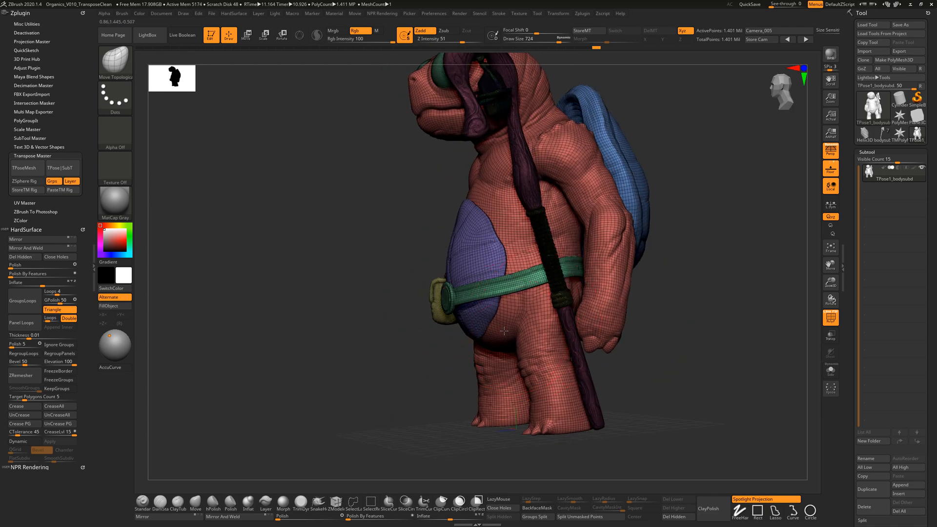
left_click_drag(646, 311, 734, 307)
left_click_drag(505, 324, 497, 322)
left_click_drag(491, 257, 497, 263)
left_click_drag(605, 205, 640, 206)
Step: Refine the torso at draw size 1000 and both shoulders at draw size 794 with Move Topological, mainly from the front
key("s")
left_click_drag(486, 203, 497, 205)
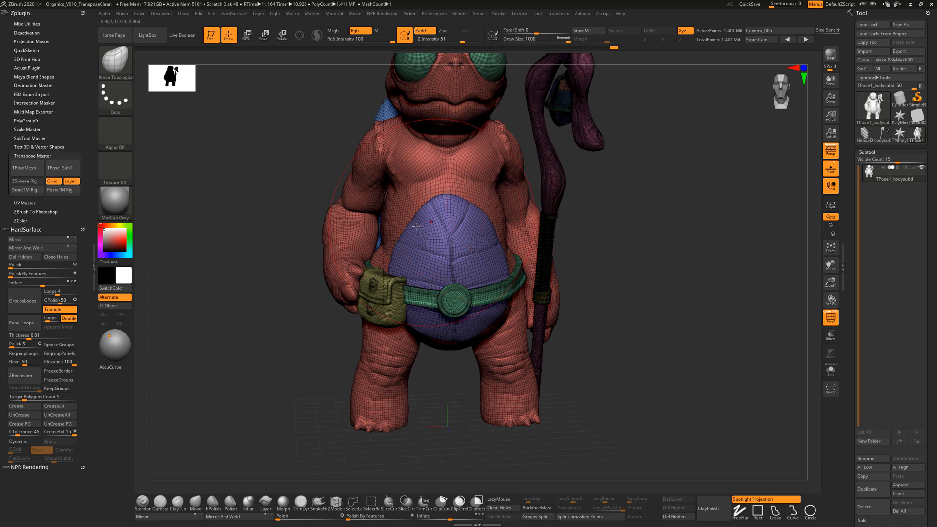
key("s")
left_click_drag(414, 183, 404, 182)
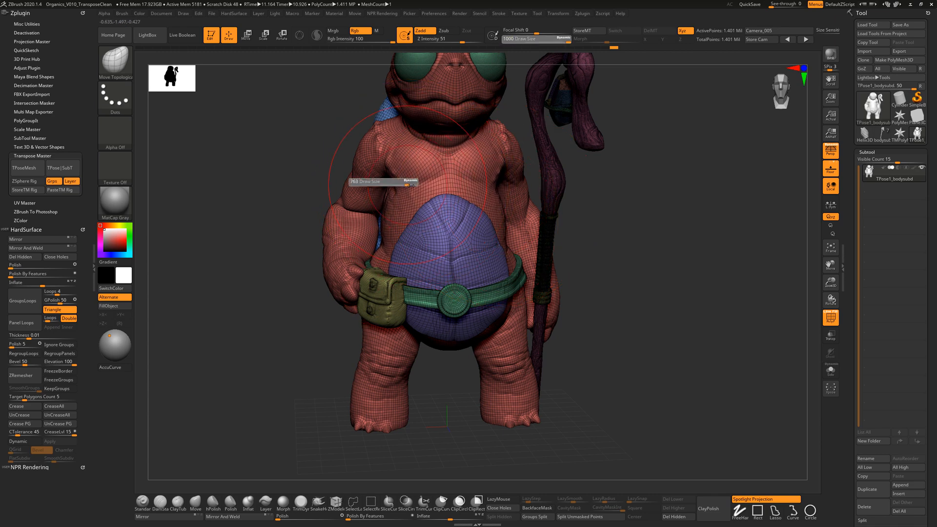
left_click_drag(640, 292, 651, 344, "alt")
left_click_drag(381, 195, 380, 185)
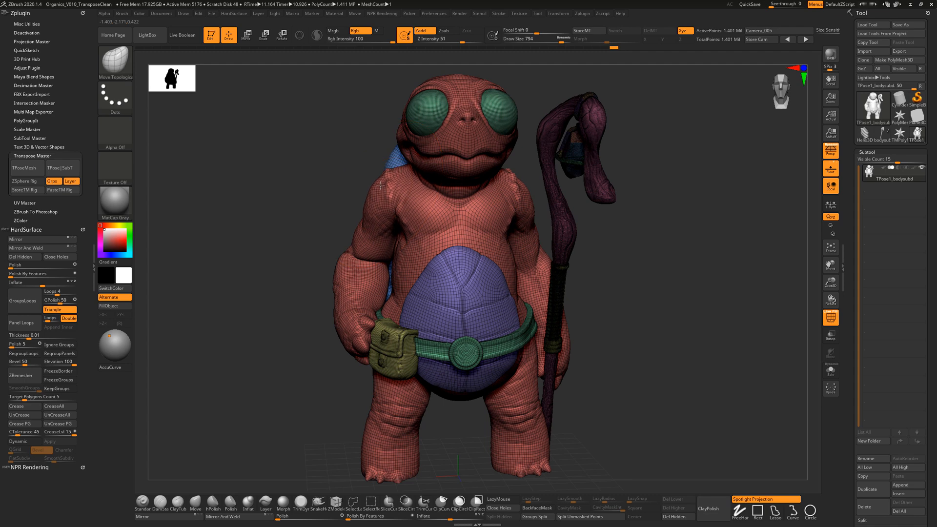
left_click_drag(519, 192, 520, 195)
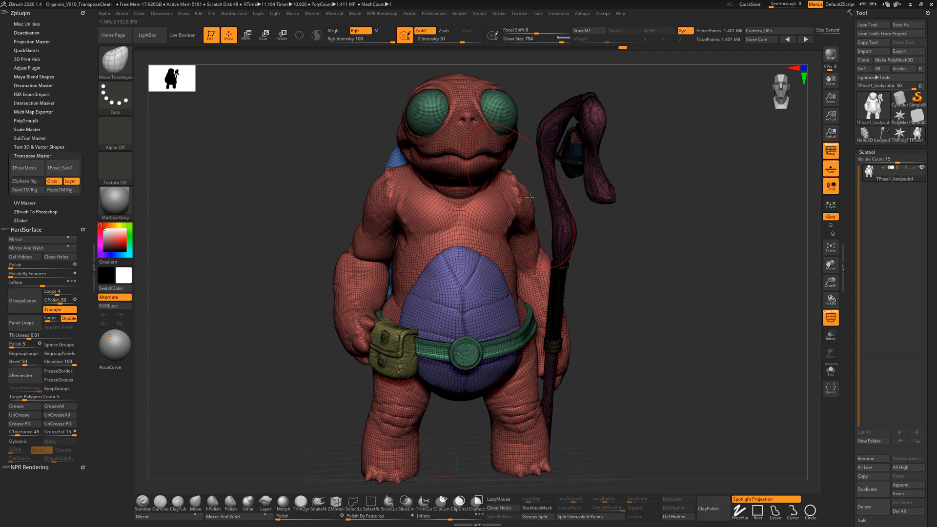
left_click_drag(637, 215, 585, 219)
left_click_drag(511, 192, 513, 189)
left_click_drag(593, 204, 644, 206)
left_click_drag(381, 187, 405, 193)
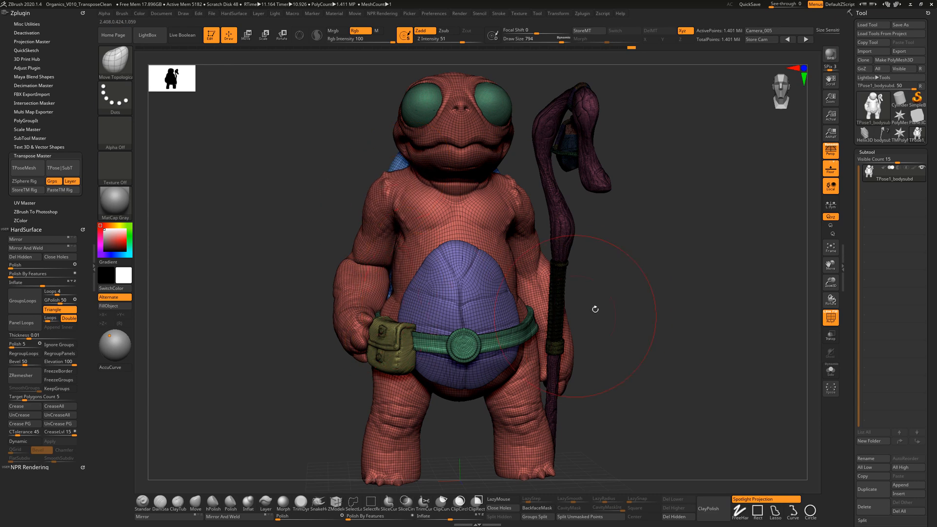
Step: Restrict brush movement to the X and Z axes and reposition the legs and feet beneath the body at draw size 794
left_click_drag(594, 309, 524, 309)
mouse_move(647, 348)
left_mouse_down()
mouse_move(623, 355)
mouse_move(636, 324)
mouse_move(634, 266)
mouse_move(590, 353)
mouse_move(539, 392)
left_mouse_up()
left_click_drag(631, 370, 481, 409)
left_click_drag(611, 381, 549, 389)
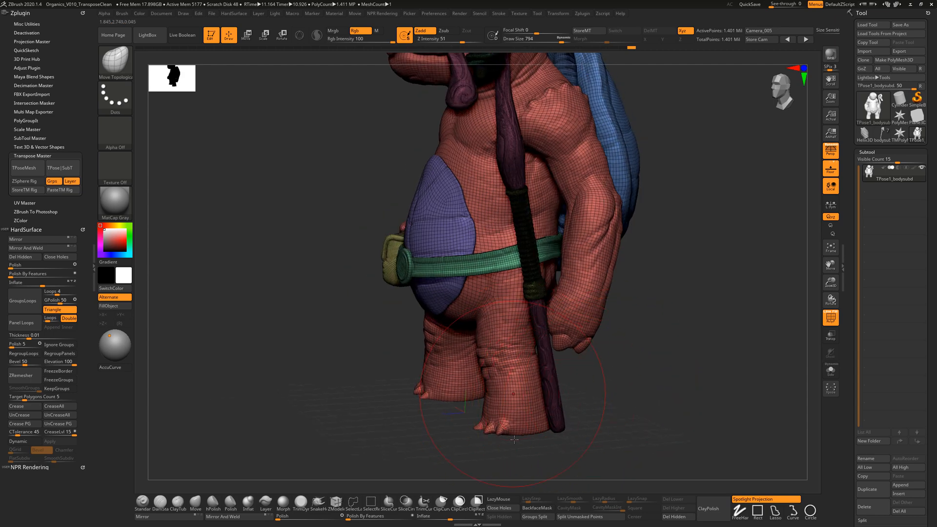
left_click_drag(535, 449, 534, 449)
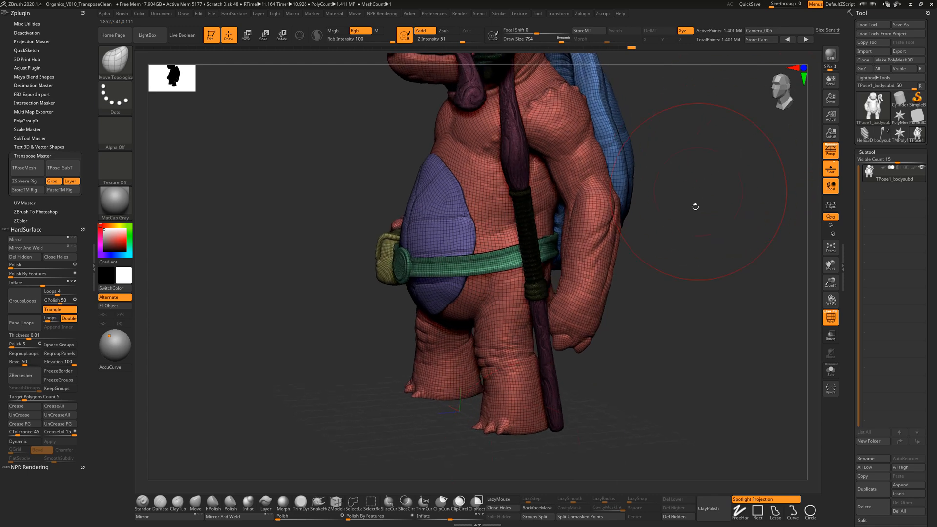
left_click_drag(695, 207, 659, 74)
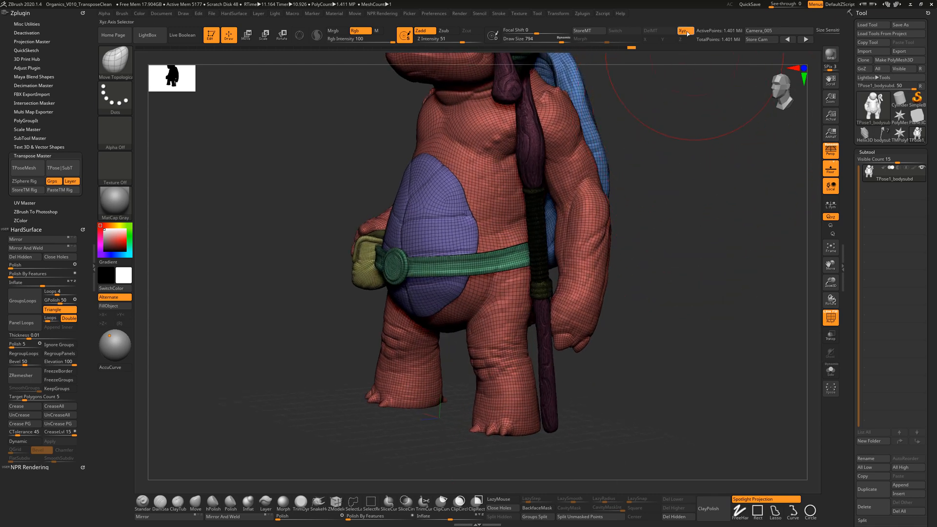
left_click(662, 40)
left_click(650, 40)
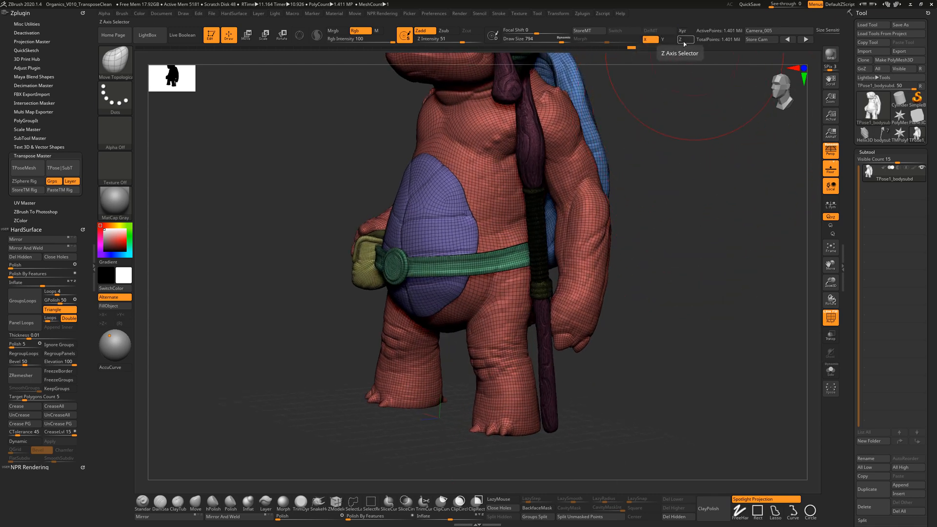
left_click(684, 40)
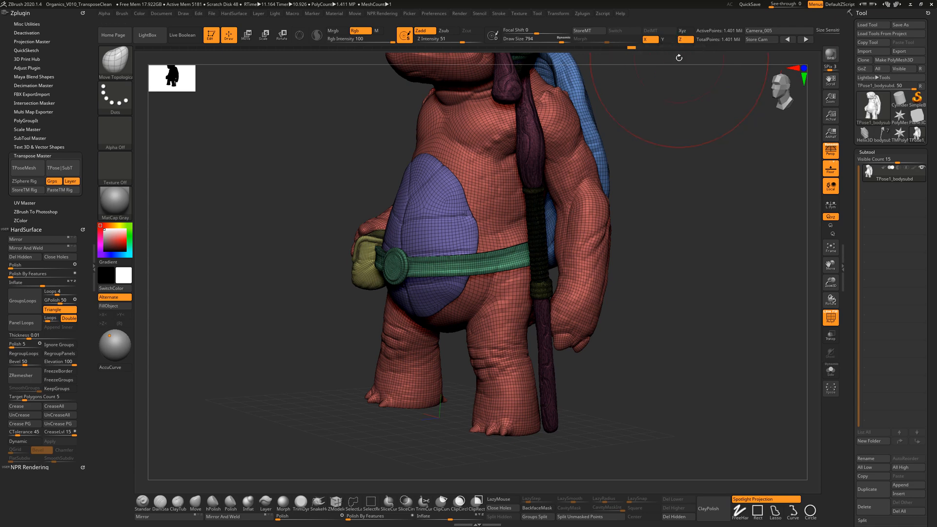
left_click(559, 14)
left_click_drag(664, 243, 512, 413)
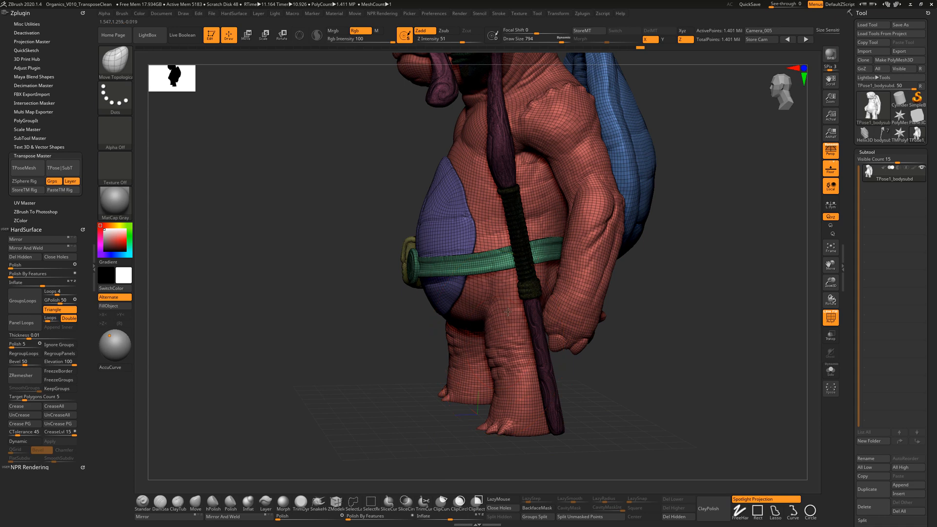
mouse_move(593, 391)
left_mouse_down()
mouse_move(529, 425)
mouse_move(536, 424)
mouse_move(500, 420)
left_mouse_up()
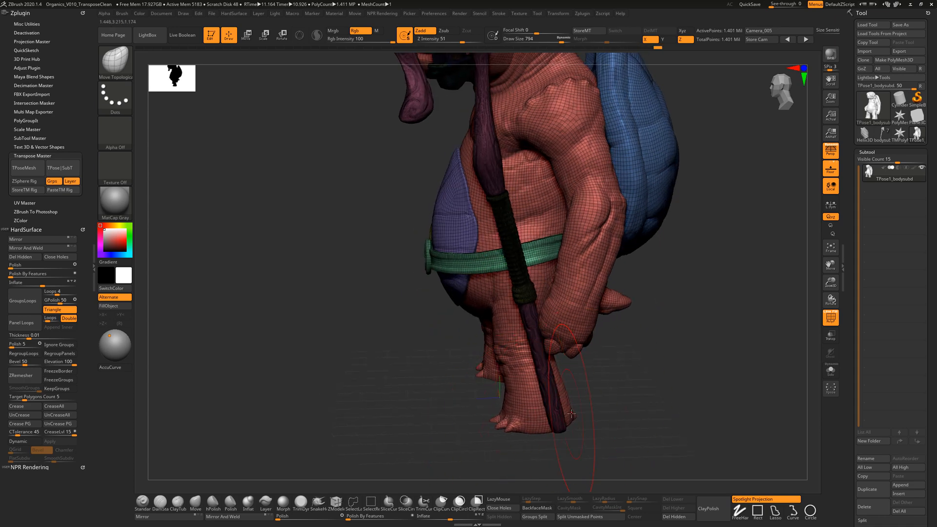
mouse_move(587, 412)
left_mouse_down()
mouse_move(609, 392)
mouse_move(592, 380)
left_mouse_up()
mouse_move(687, 303)
left_mouse_down()
mouse_move(630, 328)
mouse_move(641, 309)
mouse_move(672, 326)
mouse_move(697, 312)
mouse_move(647, 316)
mouse_move(652, 321)
left_mouse_up()
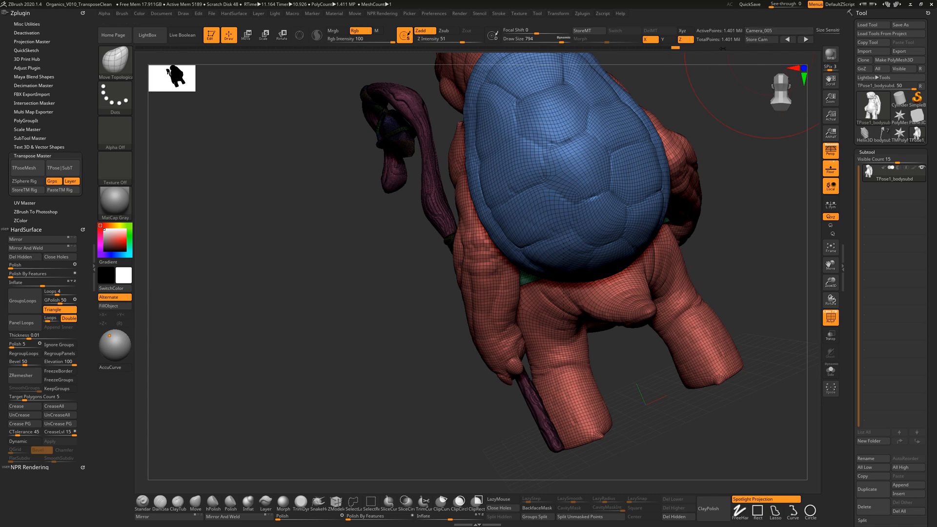
Step: Restore brush movement on all axes and reshape the tail from behind and the side, reducing the draw size to 468
left_click(686, 33)
left_click_drag(648, 312, 665, 310)
mouse_move(713, 274)
left_mouse_down()
mouse_move(699, 336)
mouse_move(615, 296)
left_mouse_up()
key("s")
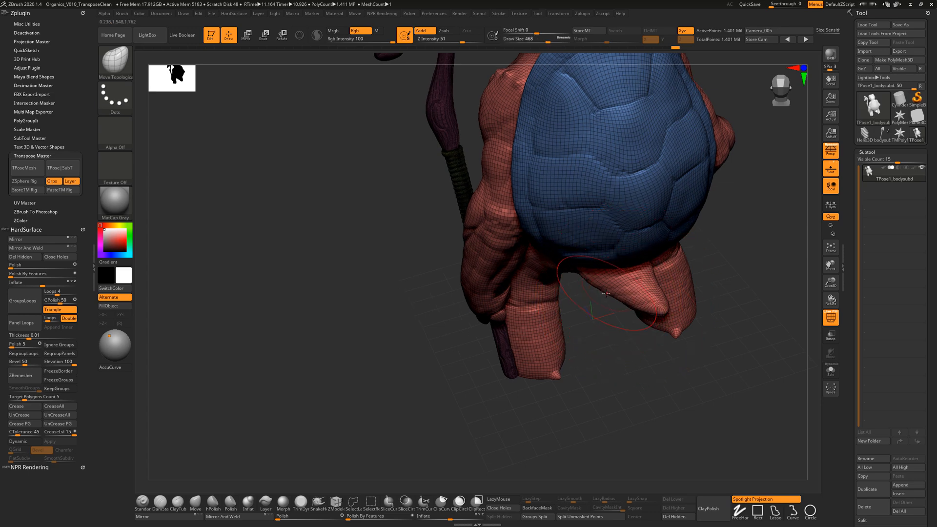
left_click_drag(632, 335, 593, 282)
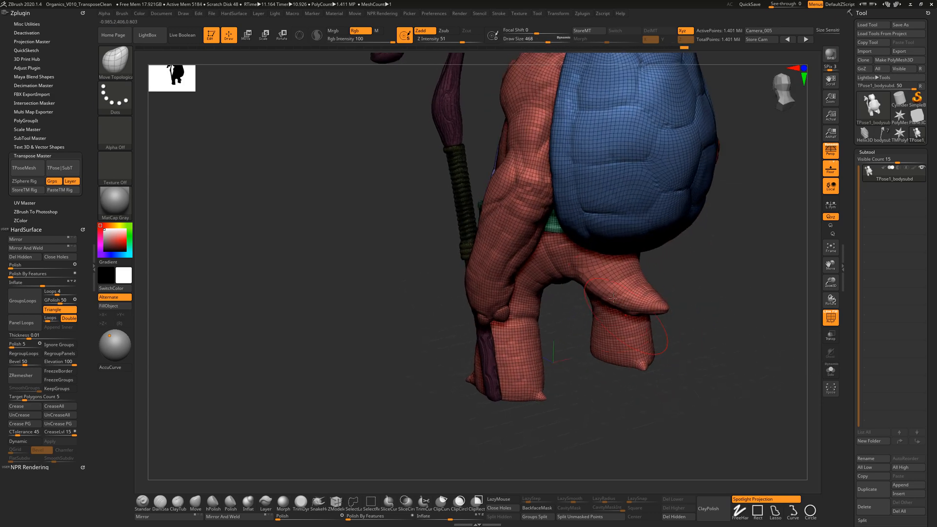
left_click_drag(695, 317, 663, 315)
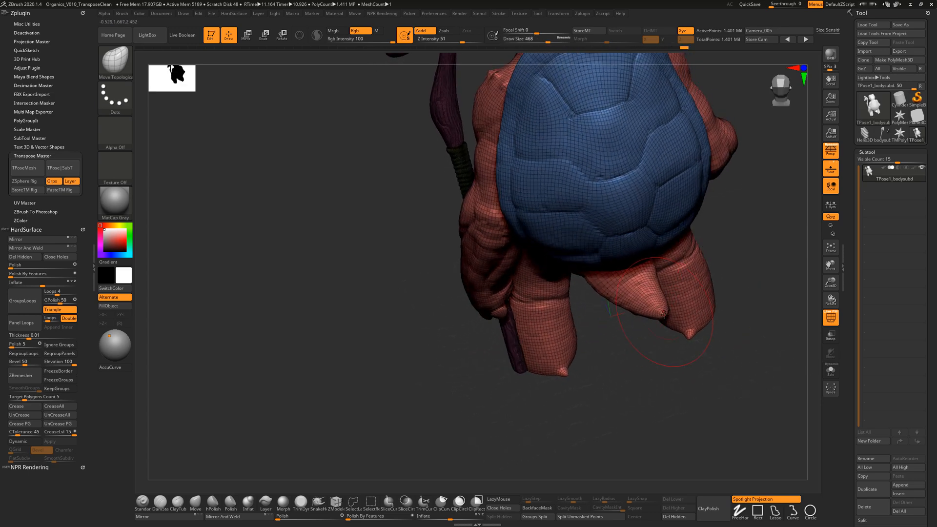
left_click_drag(616, 341, 639, 359)
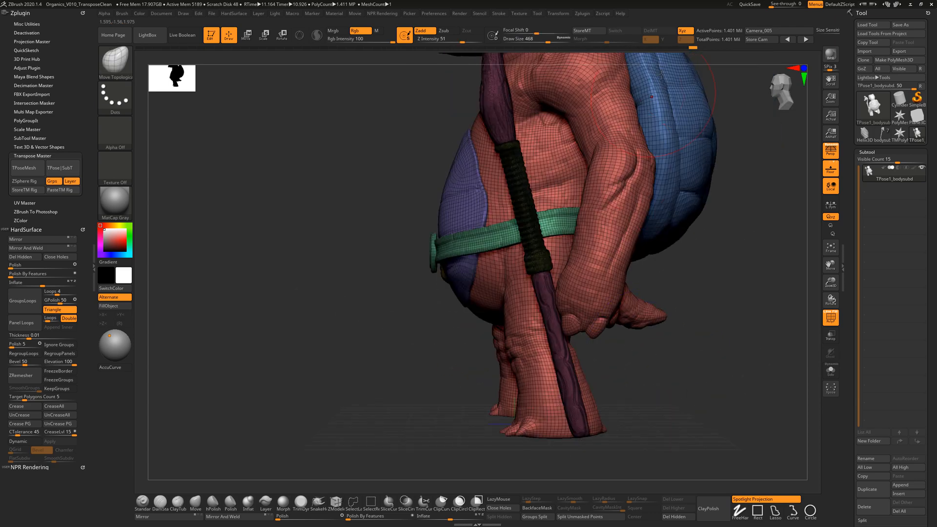
Step: Undo the last leg adjustment, restrict brush movement to X and Z, and reshape the pouch-side leg at draw size 784
key("s")
left_click_drag(523, 345, 511, 349)
mouse_move(592, 345)
left_mouse_down()
mouse_move(623, 355)
mouse_move(548, 350)
left_mouse_up()
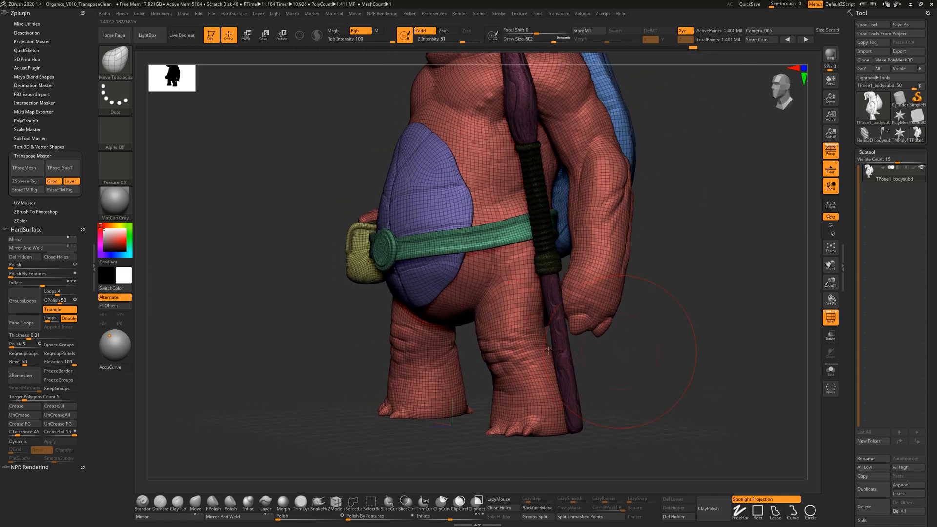
key("s")
left_click_drag(425, 349, 436, 348)
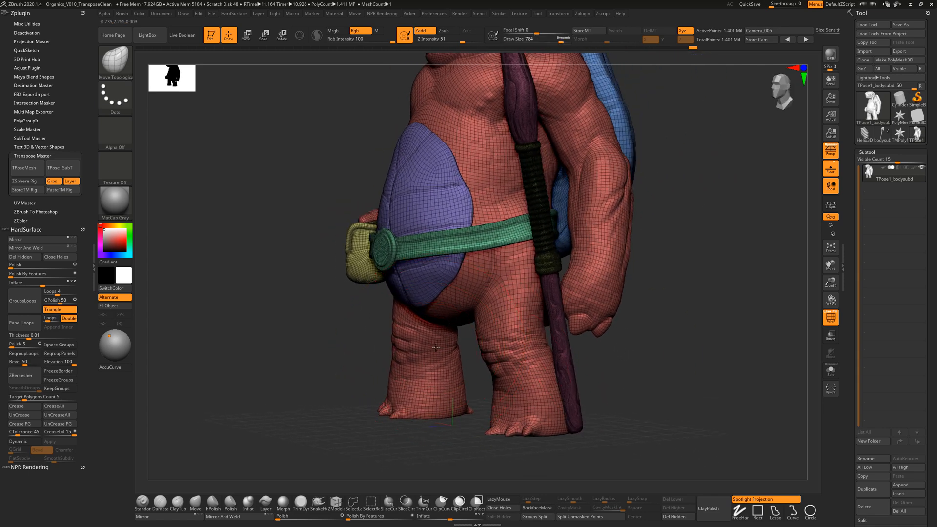
key("ctrl+z")
left_click(684, 40)
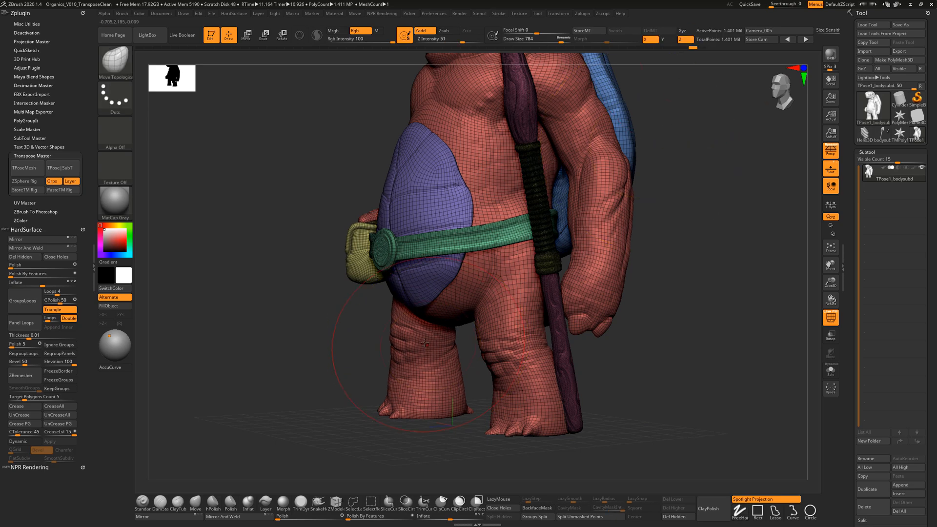
left_click_drag(354, 429, 419, 416)
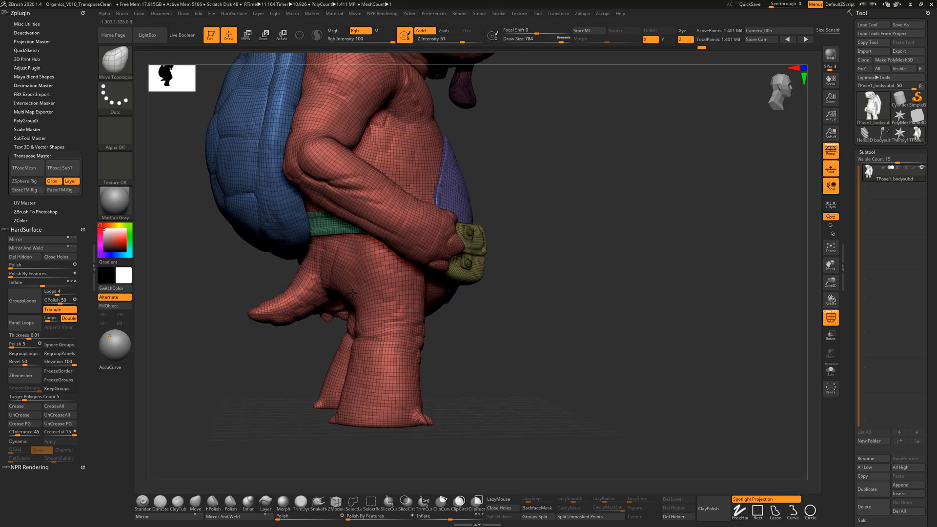
left_click_drag(508, 320, 526, 339)
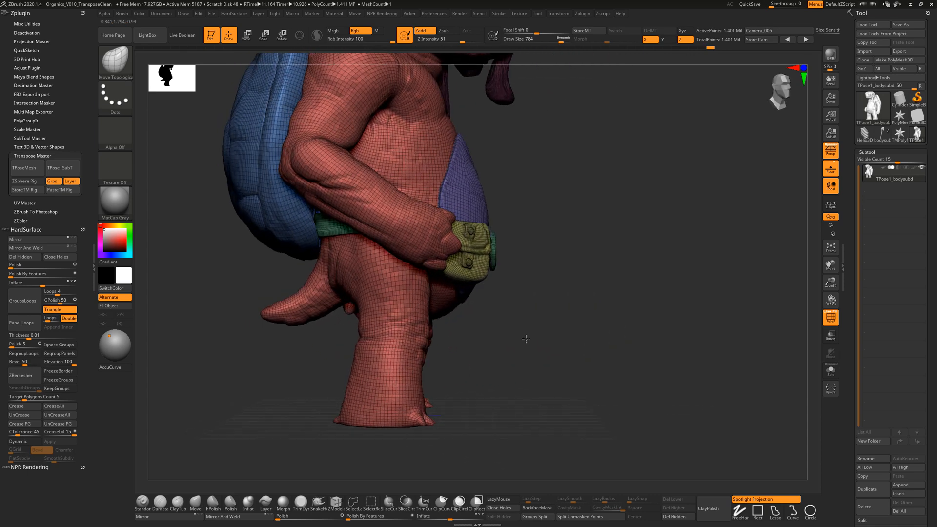
mouse_move(432, 390)
left_mouse_down()
mouse_move(443, 413)
mouse_move(418, 401)
mouse_move(406, 408)
mouse_move(421, 416)
left_mouse_up()
Step: Adjust the legs and hips from the side and above with Move Topological at draw size 1000, limited to X and Z
key("s")
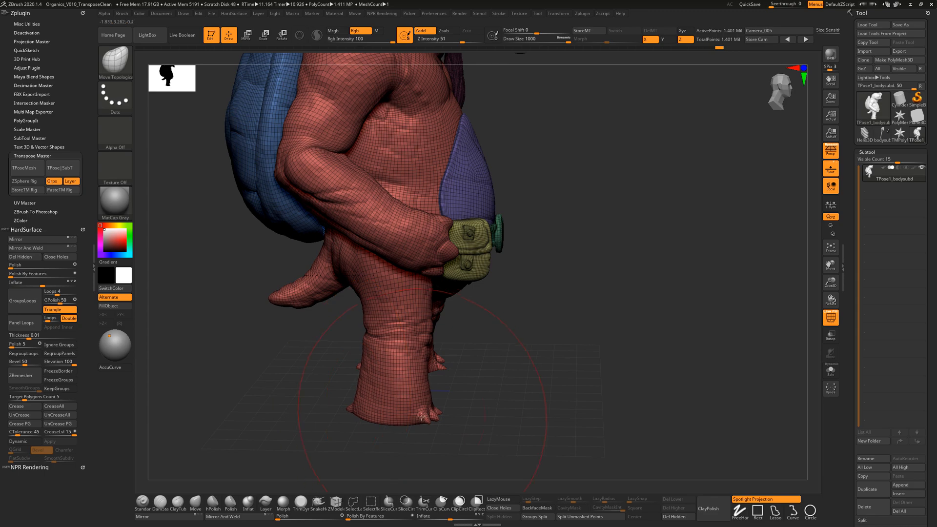
mouse_move(493, 386)
left_mouse_down()
mouse_move(462, 387)
mouse_move(522, 392)
mouse_move(684, 330)
mouse_move(668, 307)
mouse_move(631, 360)
mouse_move(586, 382)
mouse_move(569, 373)
left_mouse_up()
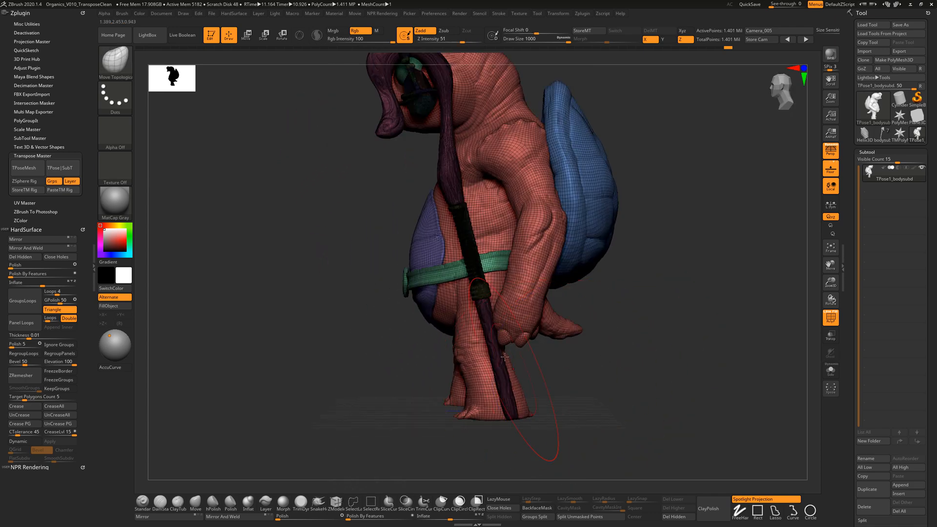
right_click_drag(521, 361, 511, 317)
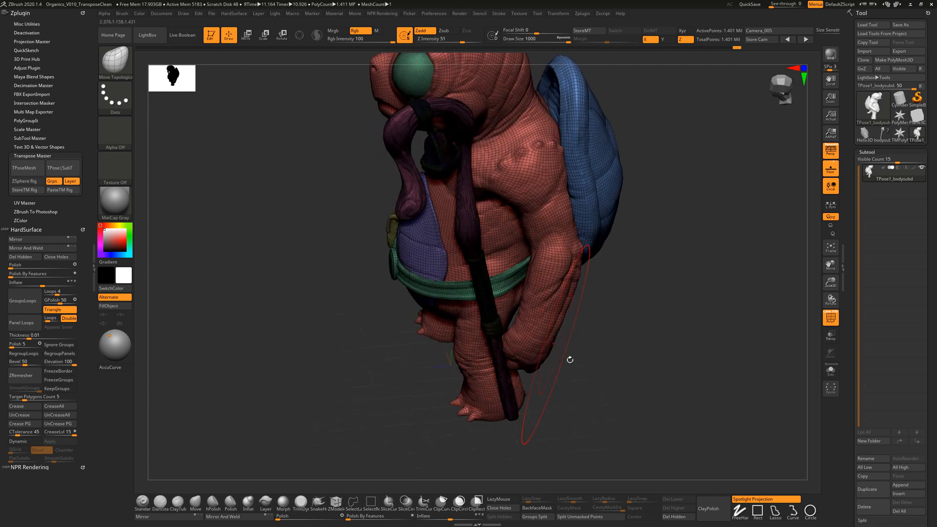
left_click_drag(570, 360, 546, 305)
right_click_drag(564, 306, 537, 284)
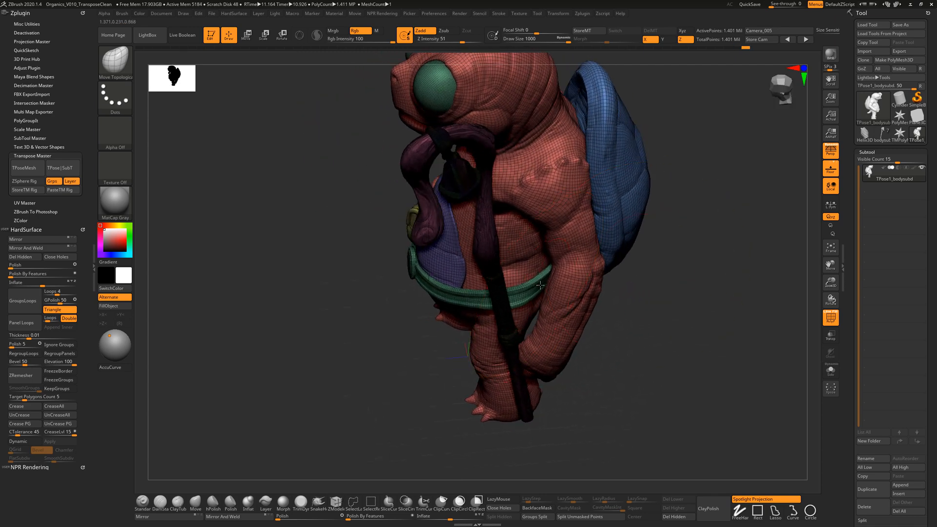
mouse_move(625, 349)
left_mouse_down()
mouse_move(633, 329)
mouse_move(559, 304)
left_mouse_up()
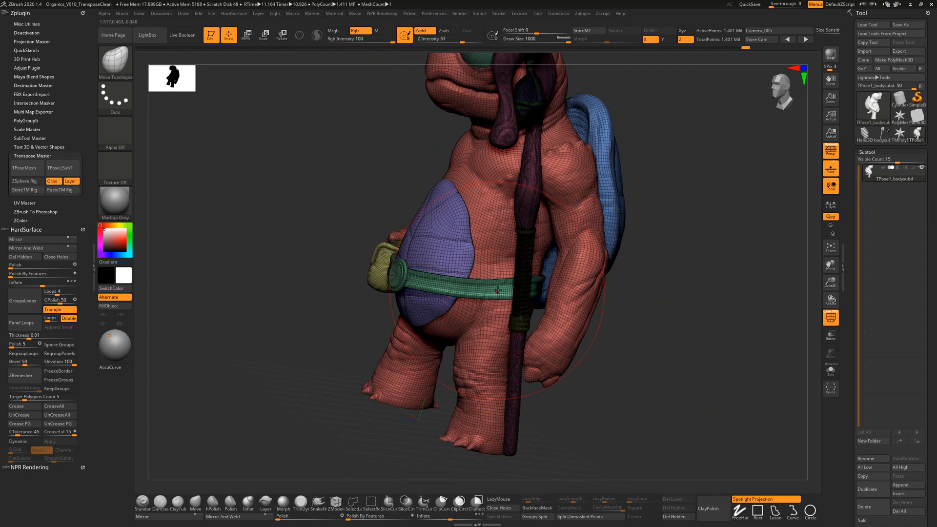
Step: Restore brush movement on all axes and refine the hips and lower belly around the belt at draw size 1000
left_click(689, 33)
left_click_drag(658, 280, 707, 256)
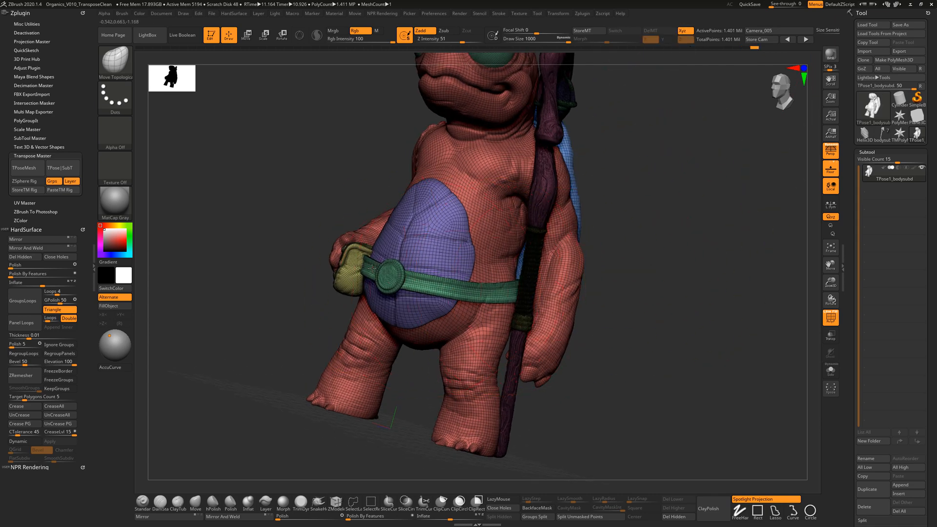
left_click_drag(372, 267, 375, 272)
left_click_drag(581, 300, 615, 311)
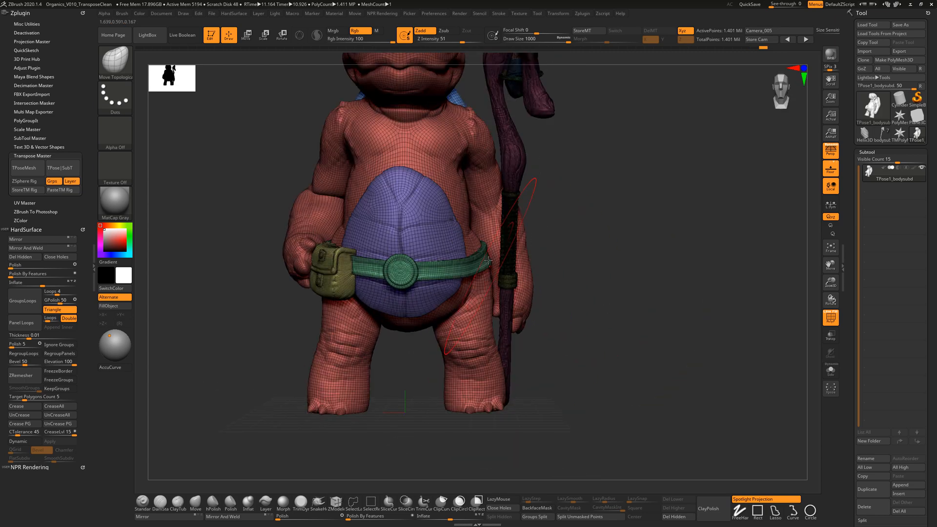
left_click_drag(563, 247, 445, 272)
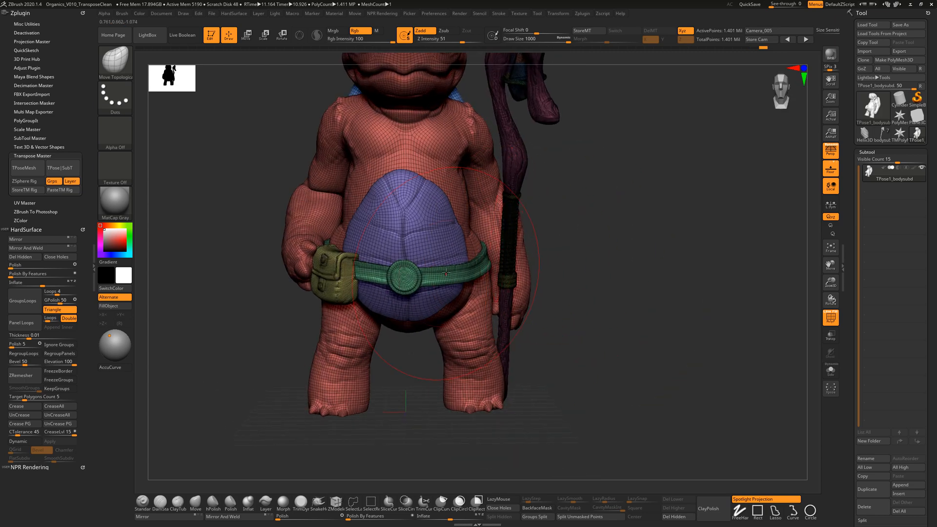
left_click_drag(566, 260, 558, 230)
Step: Refine the upper body around the shoulders with Move Topological at draw size 763
key("s")
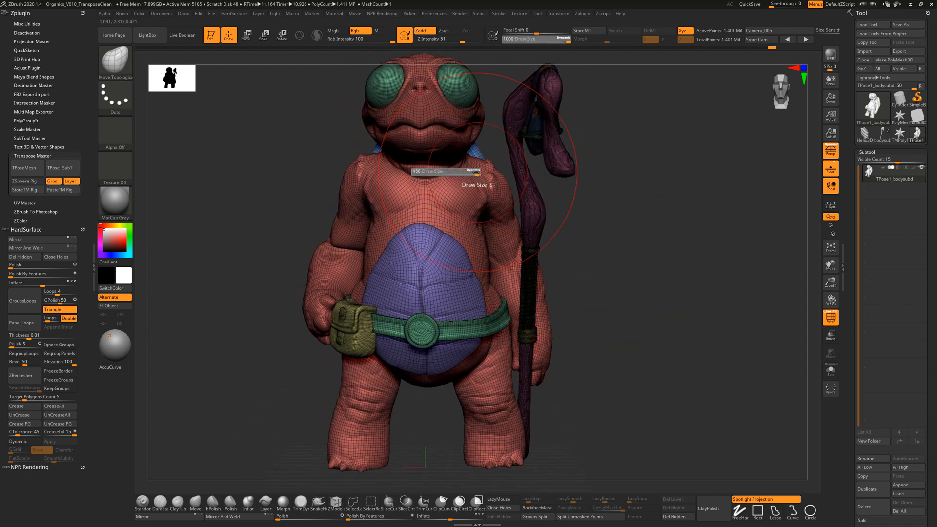
left_click_drag(475, 172, 466, 173)
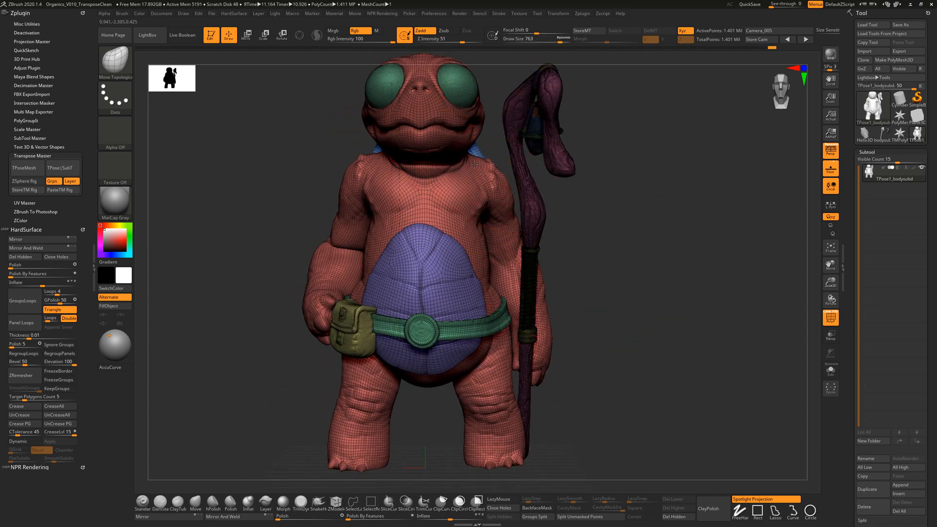
left_click_drag(579, 177, 604, 217)
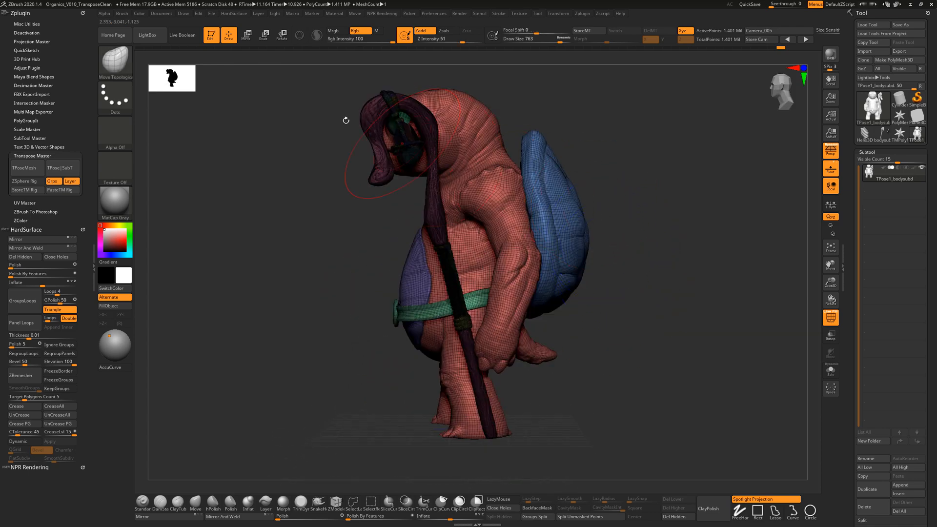
Step: Isolate the staff-side forearm and hand from the rest of the model with a topological mask drawn along the Transpose line
left_click(246, 35)
left_click(281, 35)
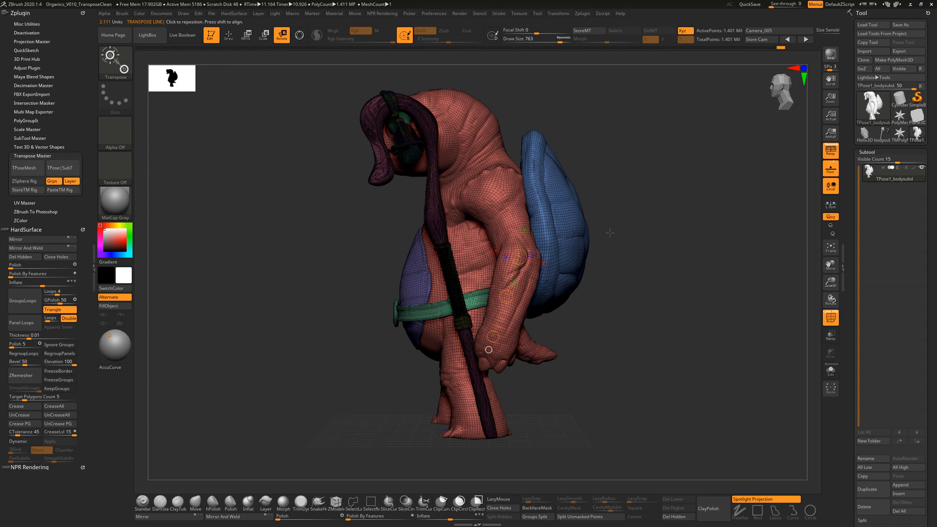
mouse_move(611, 234)
left_mouse_down()
mouse_move(627, 236)
mouse_move(612, 270)
left_mouse_up()
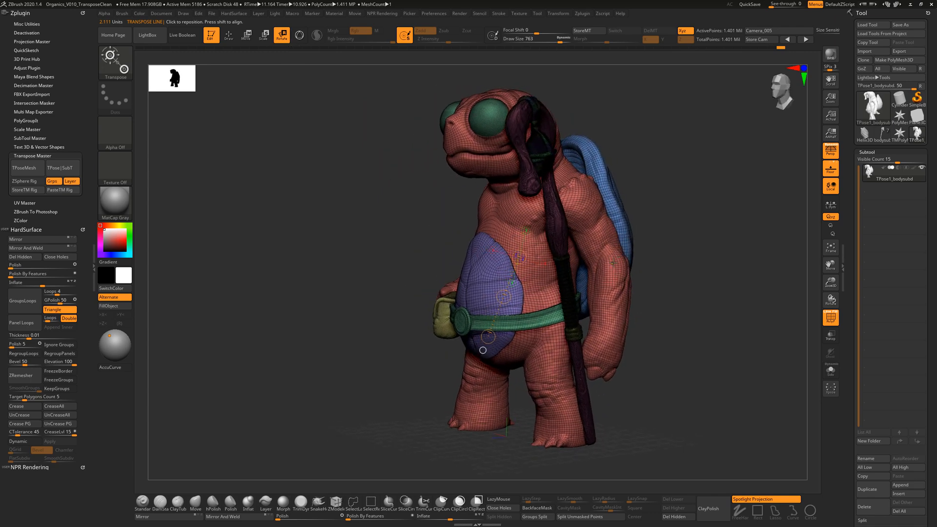
left_click_drag(613, 263, 598, 399, "ctrl")
key("ctrl+z")
left_click_drag(606, 245, 618, 315, "ctrl")
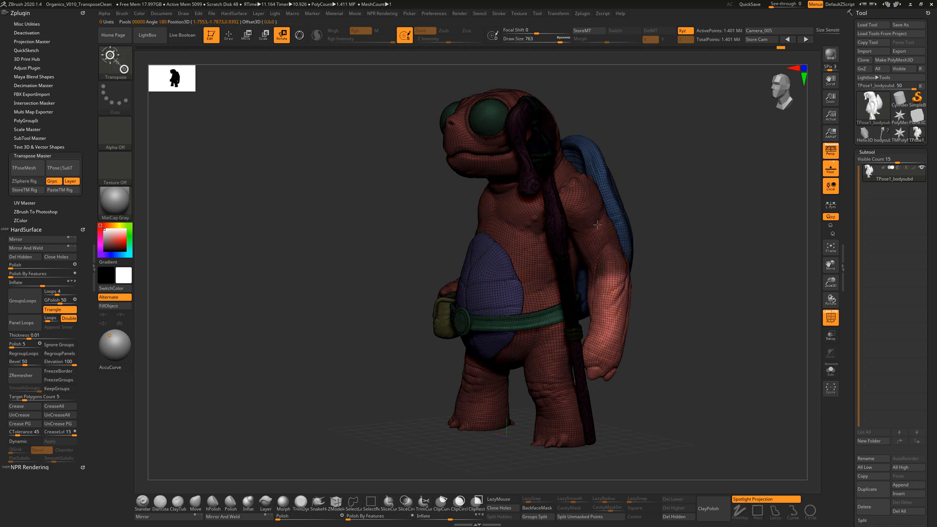
mouse_move(592, 211)
left_mouse_down("ctrl")
mouse_move(611, 293)
mouse_move(616, 263)
mouse_move(610, 279)
mouse_move(645, 239)
mouse_move(679, 243)
mouse_move(658, 290)
mouse_move(618, 268)
left_mouse_up("ctrl")
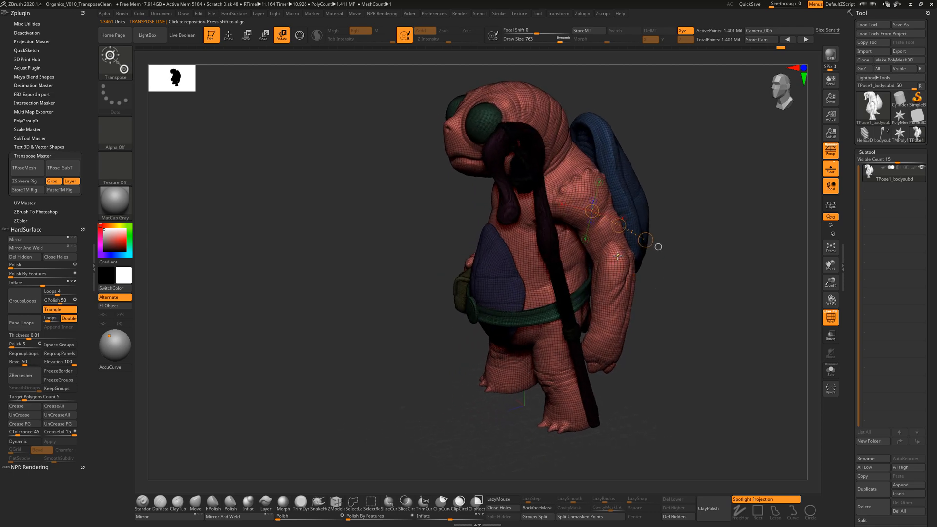
left_click_drag(618, 255, 609, 333, "ctrl")
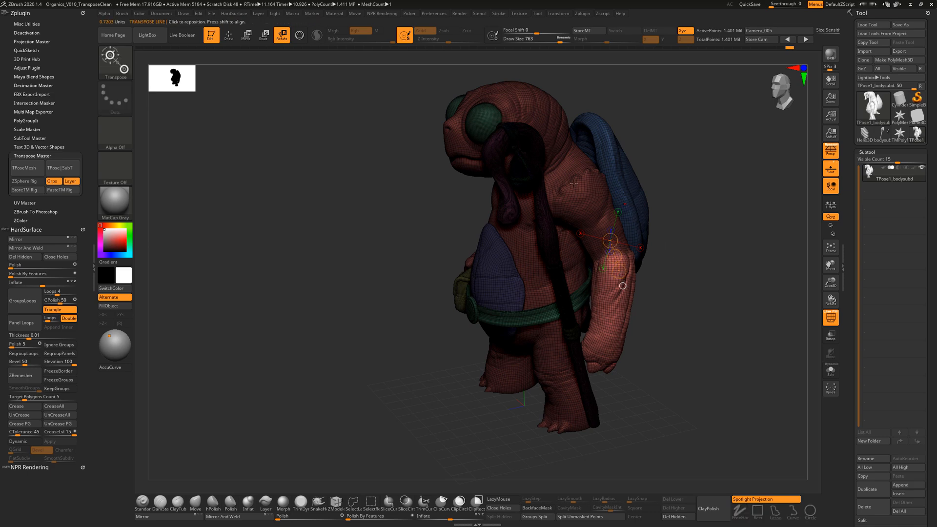
Step: Return to Draw mode and isolate the body polygroup, hiding the shell, belt, pouch and staff
left_click(230, 37)
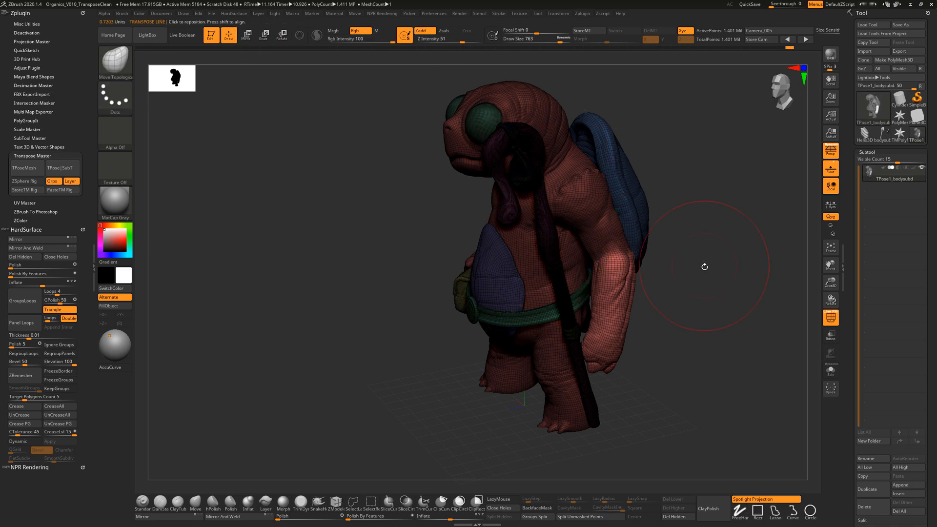
mouse_move(704, 266)
left_mouse_down()
mouse_move(620, 246)
mouse_move(684, 264)
left_mouse_up()
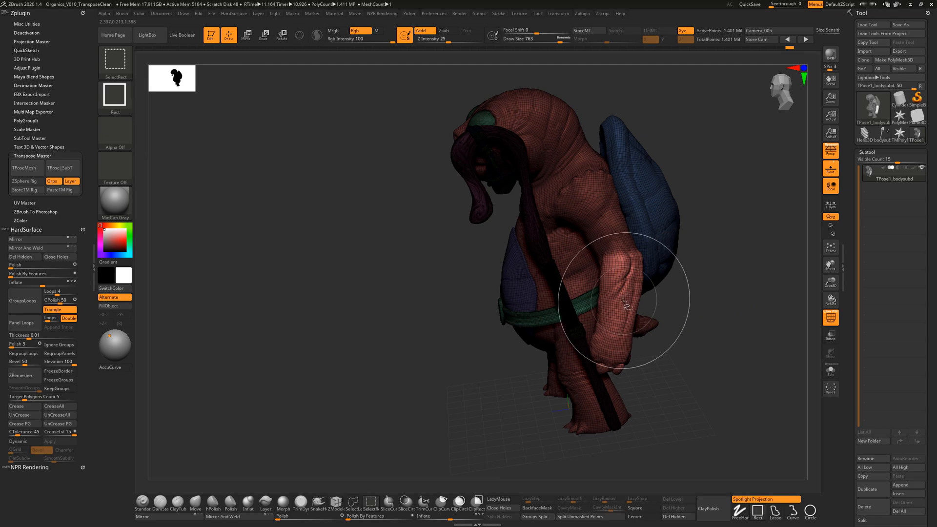
left_click(624, 303, "ctrl+shift")
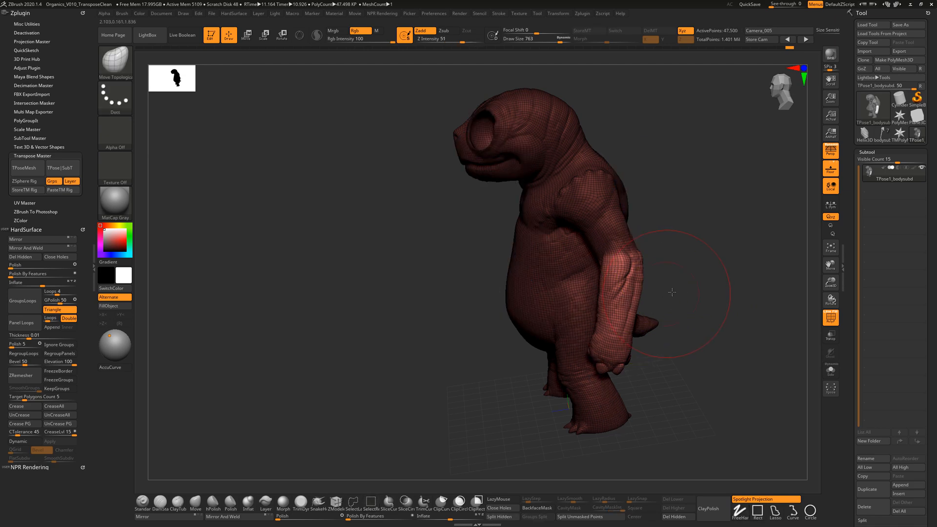
Step: Refine the mask around the staff-side elbow from front and back with MaskPen, using draw sizes 257 and 734
mouse_move(672, 292)
left_mouse_down()
mouse_move(673, 279)
mouse_move(658, 281)
mouse_move(688, 260)
mouse_move(659, 249)
mouse_move(580, 250)
left_mouse_up()
key("s")
key("ctrl")
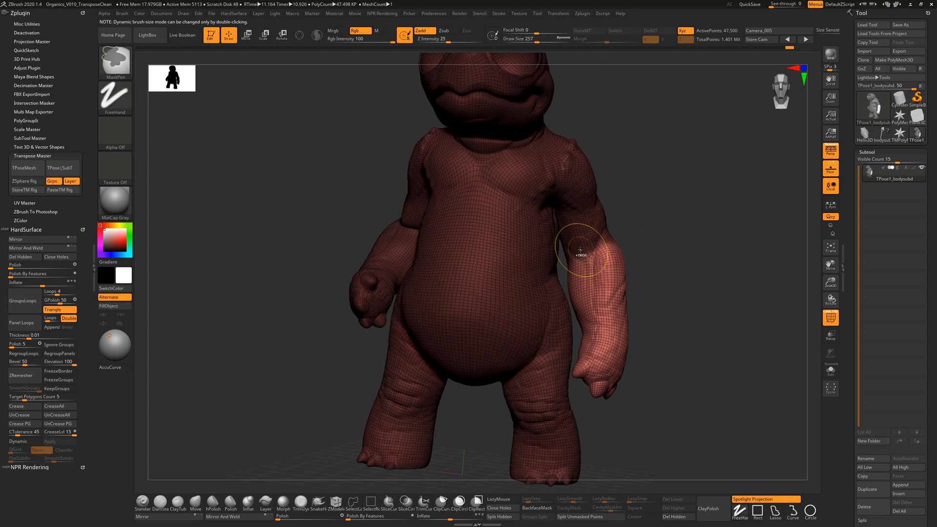
left_click_drag(676, 213, 582, 260)
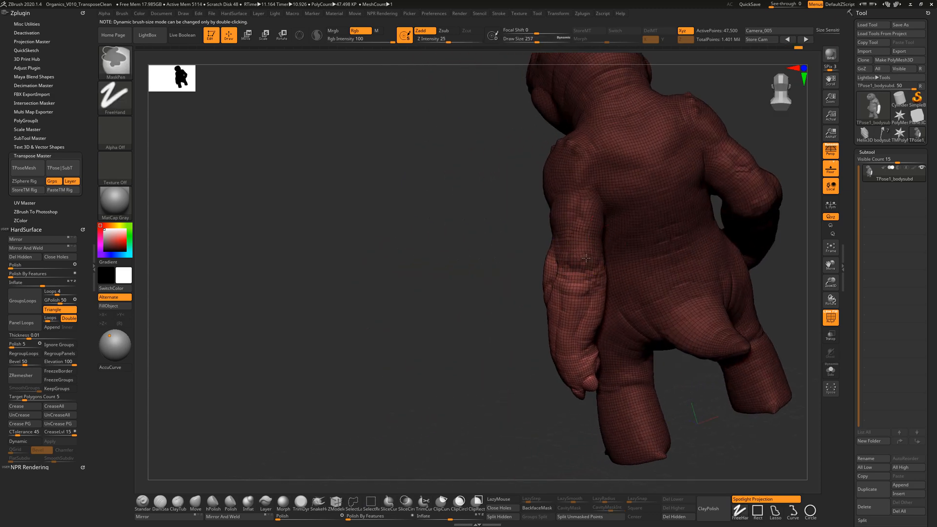
mouse_move(531, 375)
left_mouse_down()
mouse_move(517, 377)
mouse_move(529, 373)
left_mouse_up()
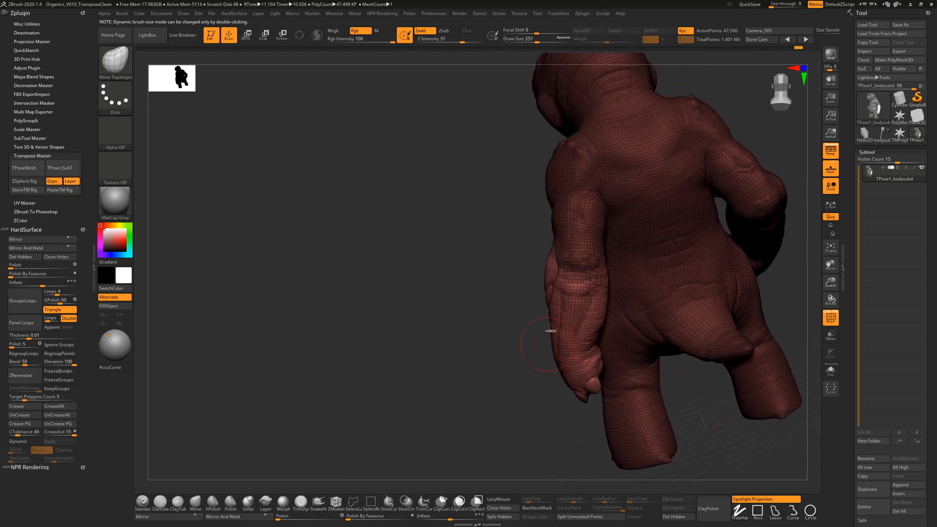
key("ctrl")
mouse_move(568, 276)
left_mouse_down()
mouse_move(608, 284)
mouse_move(644, 261)
mouse_move(630, 263)
mouse_move(635, 254)
mouse_move(659, 266)
mouse_move(654, 254)
mouse_move(654, 262)
mouse_move(608, 240)
mouse_move(590, 217)
left_mouse_up()
key("s")
mouse_move(676, 226)
left_mouse_down()
mouse_move(596, 237)
mouse_move(604, 237)
left_mouse_up()
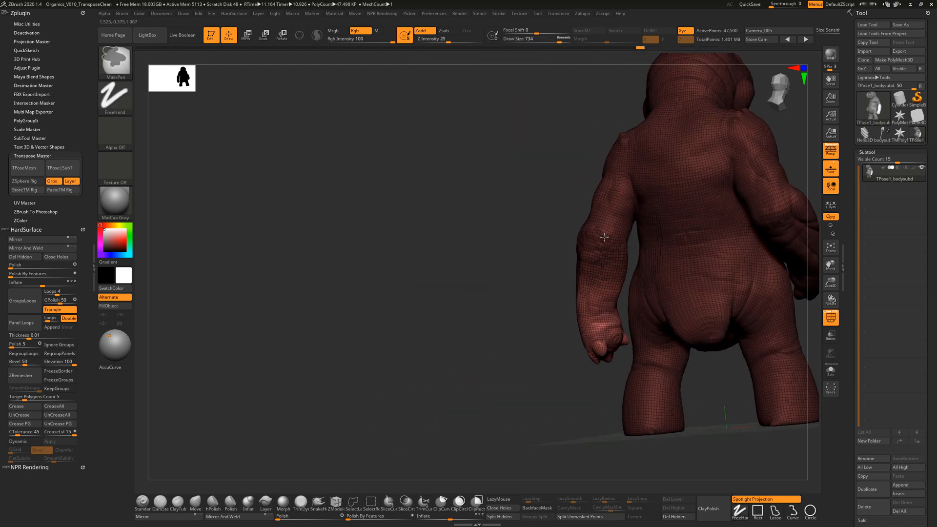
Step: Adjust the angle of the staff-side forearm by rotating it with a Transpose line running from elbow to hand
key("b")
key("m")
key("t")
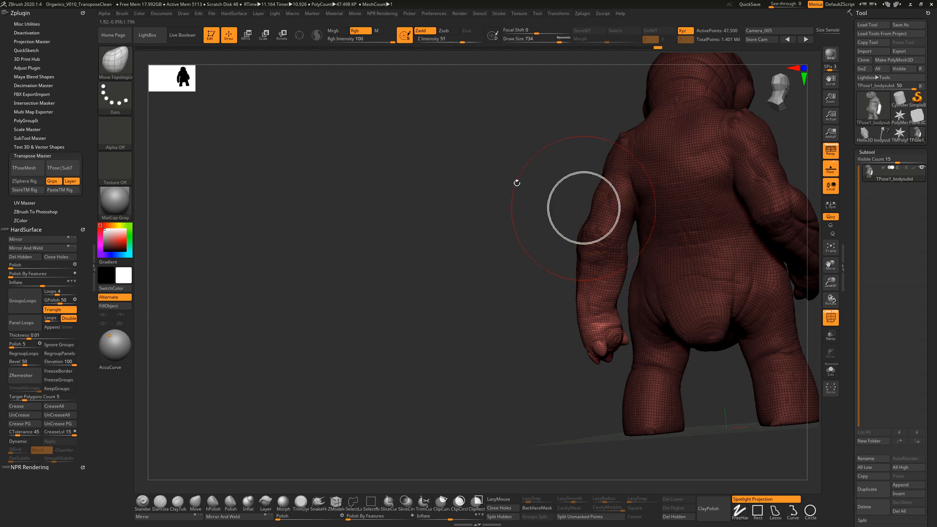
left_click(282, 38)
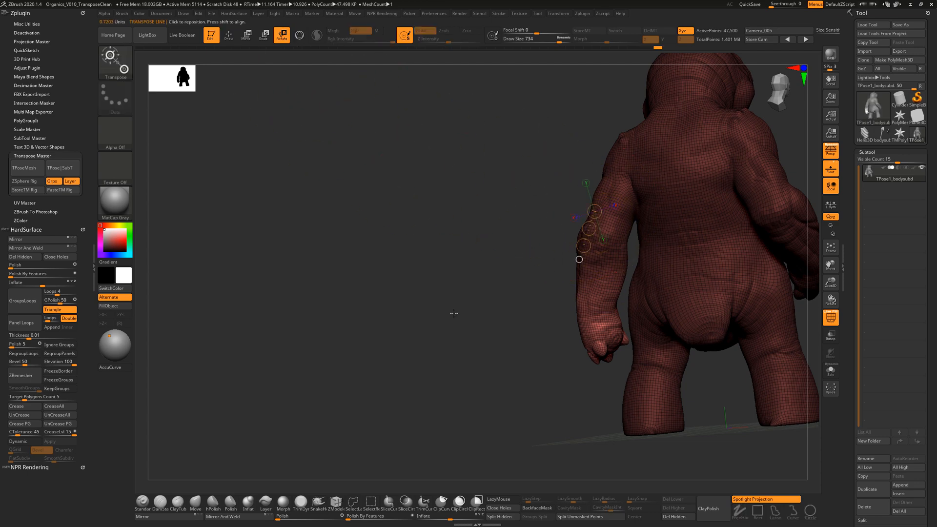
left_click_drag(456, 313, 512, 310)
left_click_drag(614, 232, 596, 310)
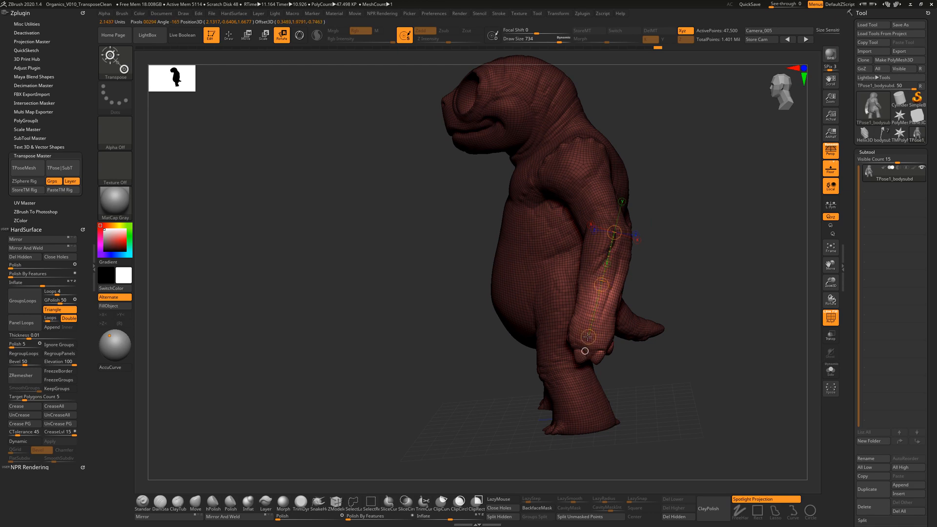
left_click_drag(652, 288, 699, 292, "alt")
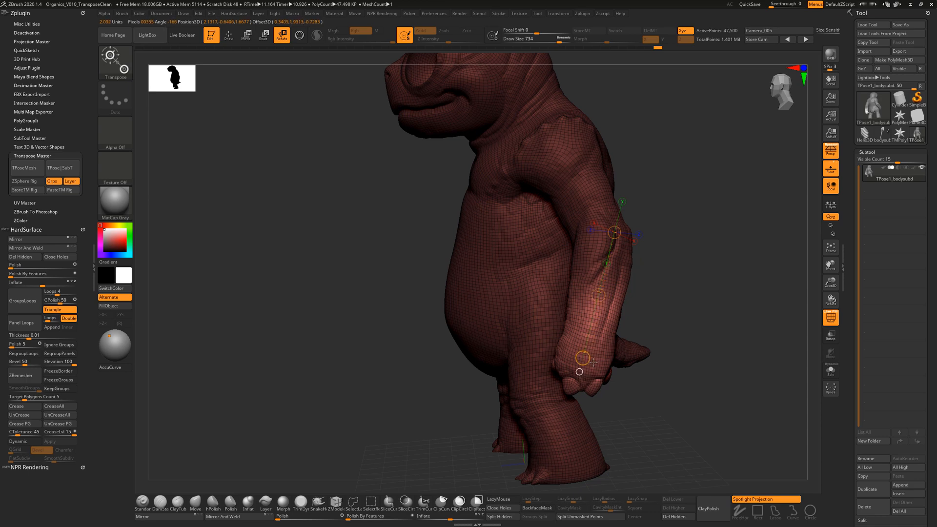
left_click_drag(594, 361, 595, 359)
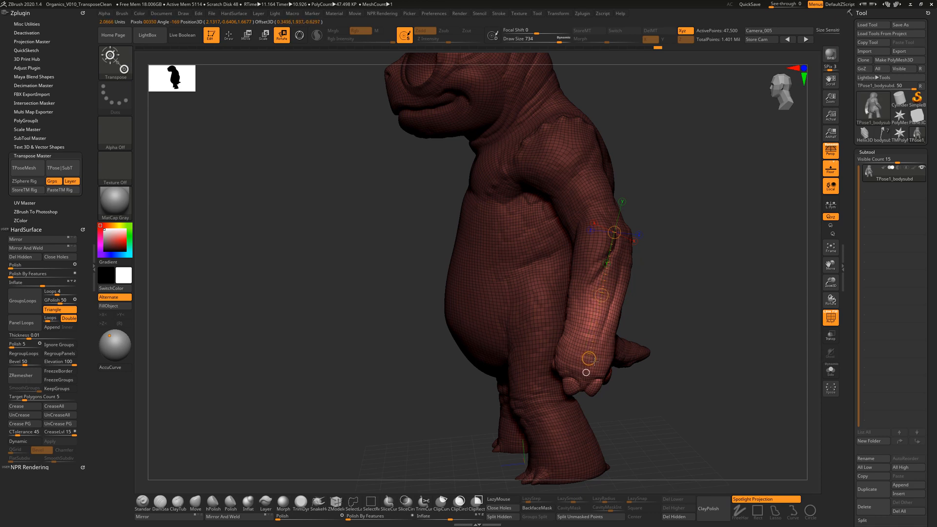
left_click_drag(692, 318, 605, 357)
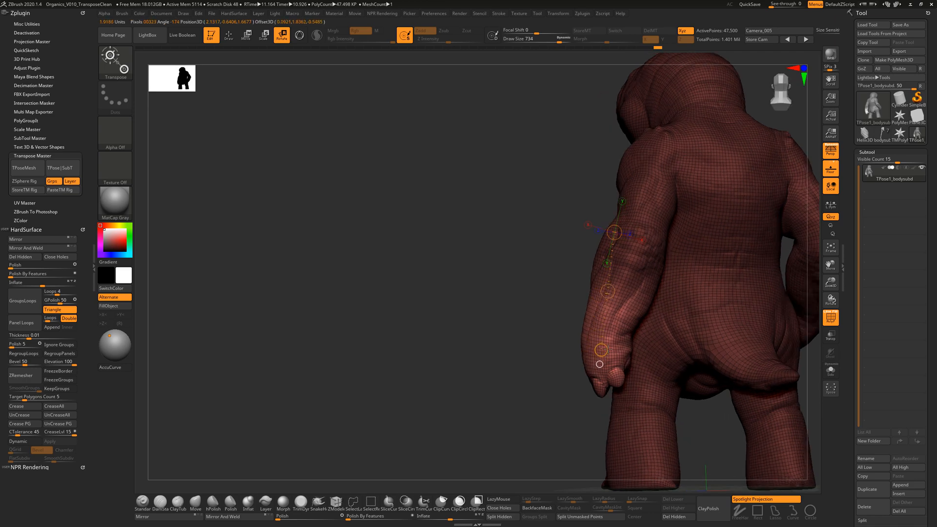
left_click_drag(578, 420, 620, 338)
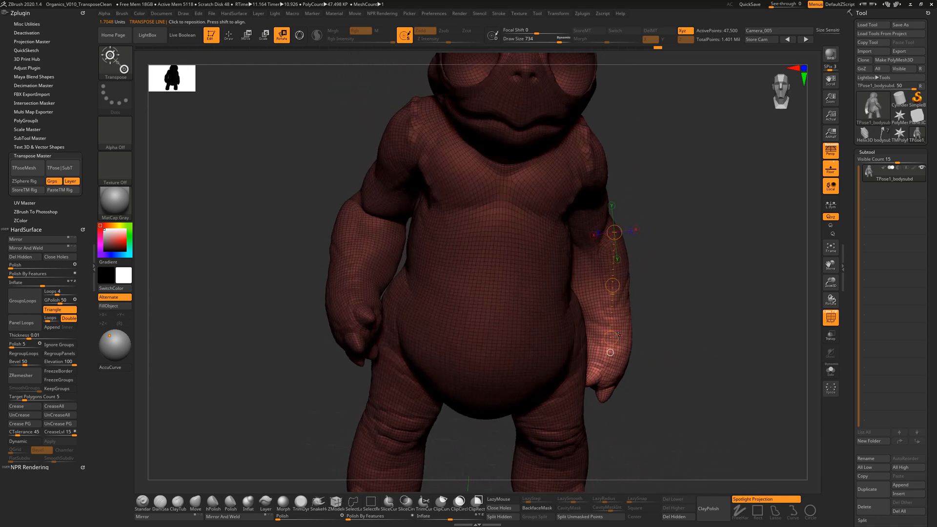
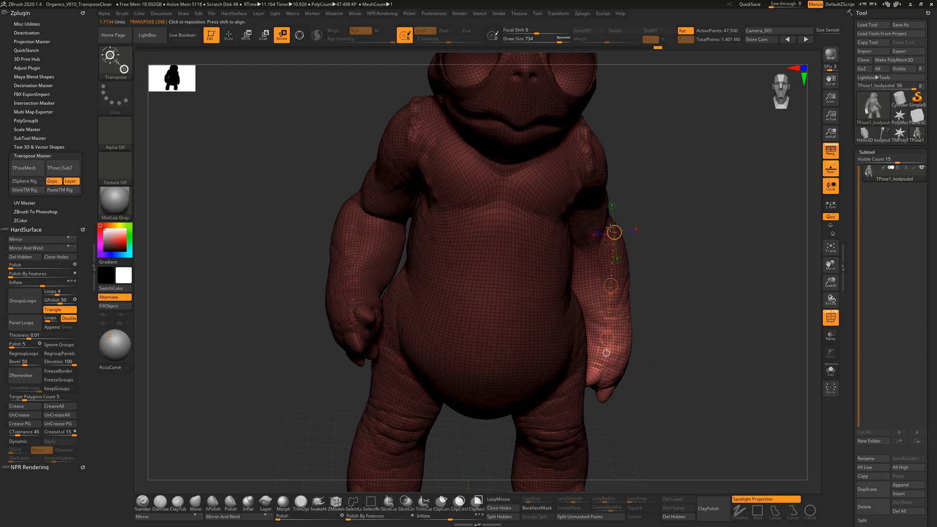
Step: Twist the staff-side forearm and hand using a Transpose line running from the wrist up to the elbow
left_click_drag(610, 227, 614, 217)
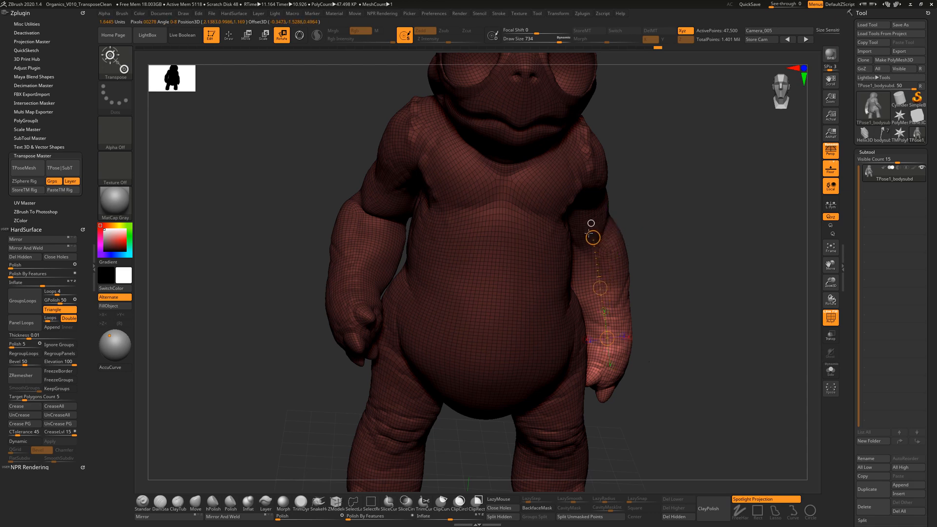
left_click_drag(656, 229, 640, 243)
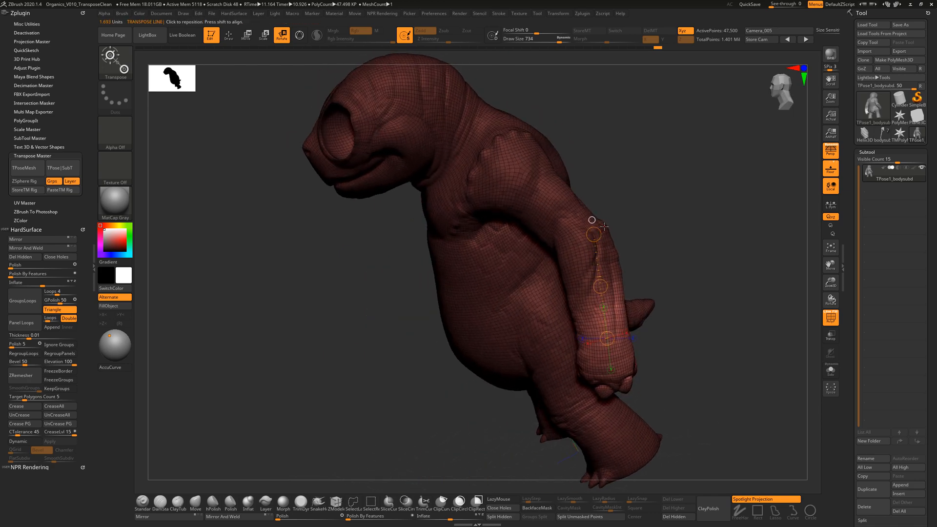
left_click_drag(695, 232, 568, 254)
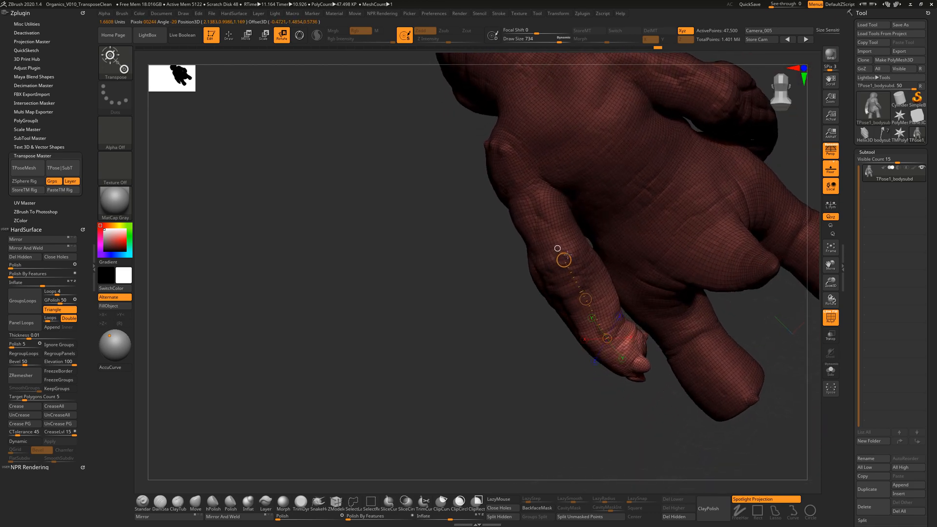
left_click_drag(573, 377, 681, 283)
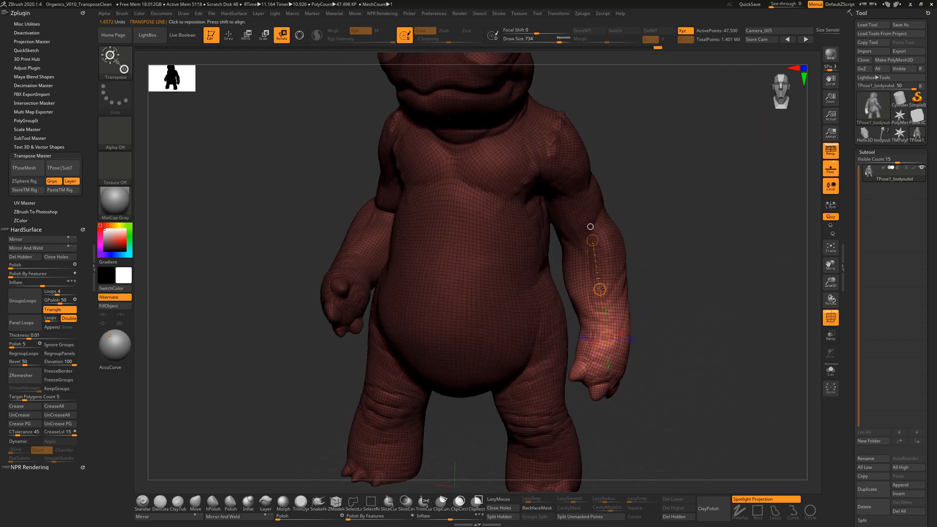
left_click_drag(599, 289, 588, 180)
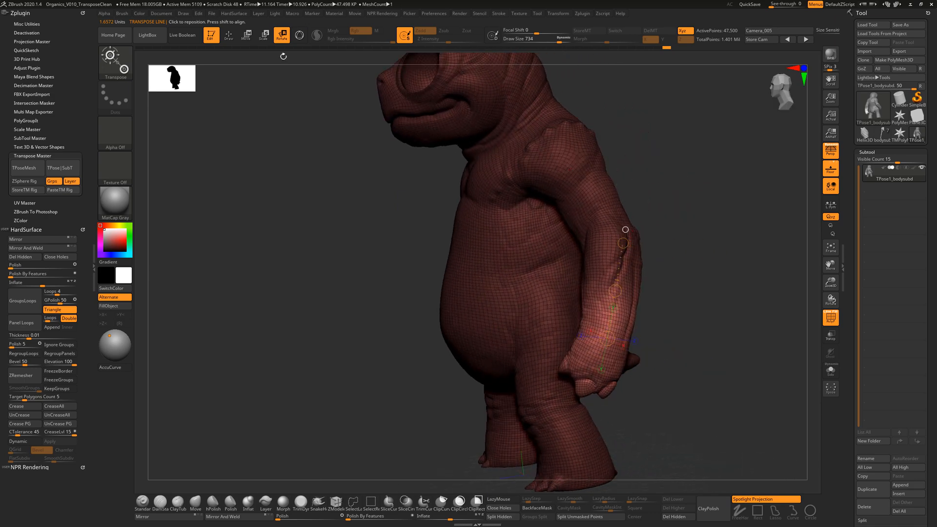
Step: Try several topological Transpose masks across the staff-side forearm, upper arm, shoulder and chest
left_click_drag(670, 196, 533, 142)
left_click_drag(647, 178, 683, 190)
left_click_drag(587, 254, 542, 184, "ctrl")
left_click_drag(629, 259, 517, 274)
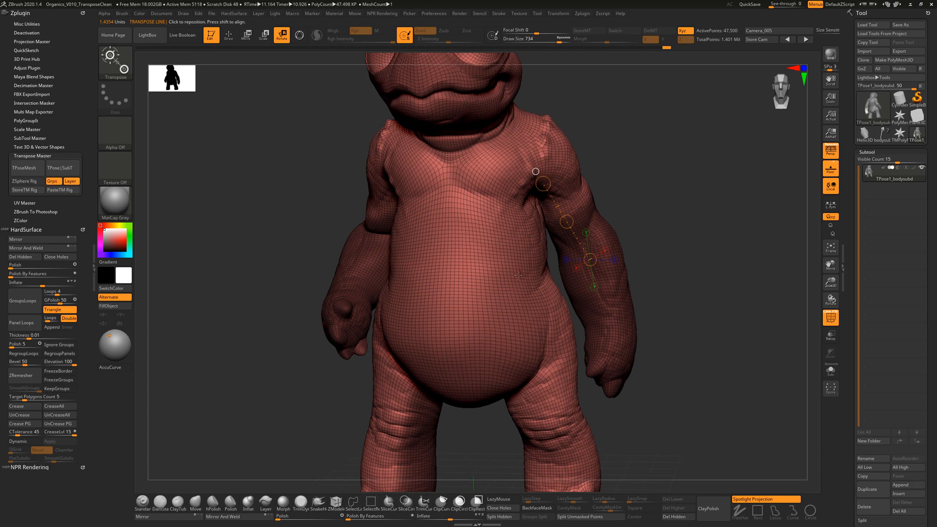
left_click_drag(657, 216, 597, 200)
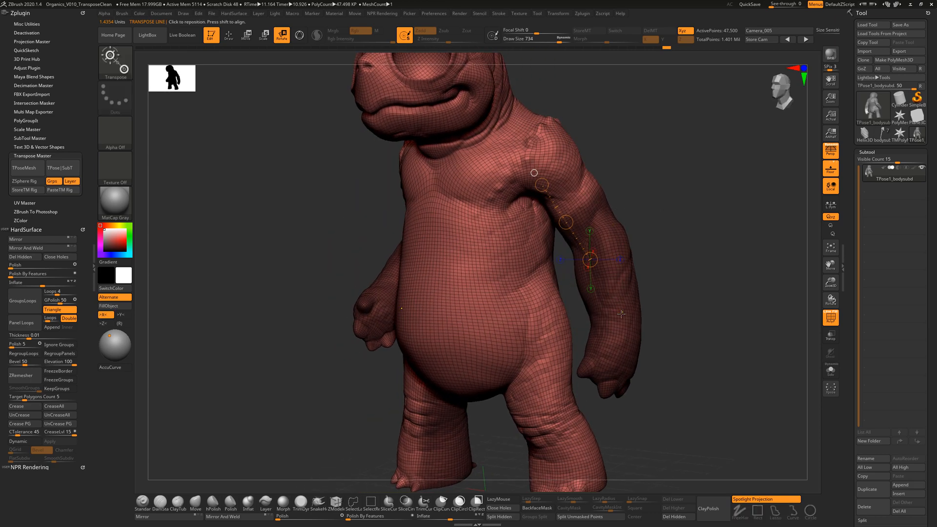
mouse_move(621, 314)
left_mouse_down("ctrl")
mouse_move(591, 185)
mouse_move(693, 185)
left_mouse_up("ctrl")
left_click_drag(576, 224, 567, 198, "ctrl")
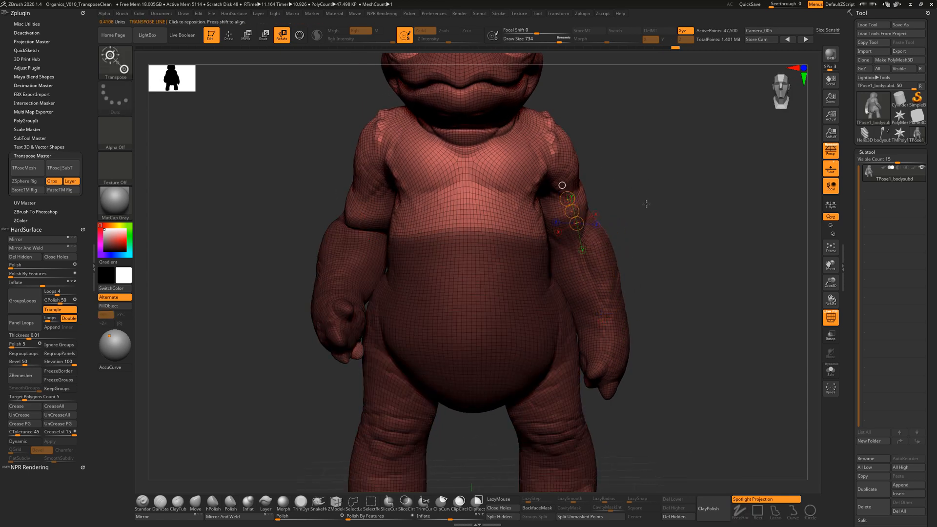
mouse_move(646, 204)
left_mouse_down()
mouse_move(565, 155)
mouse_move(595, 189)
mouse_move(660, 178)
left_mouse_up()
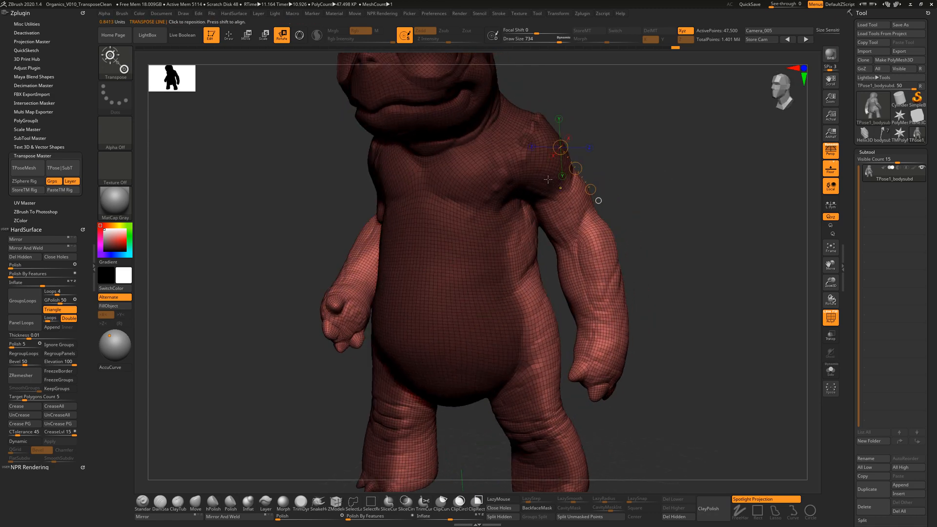
mouse_move(489, 144)
left_mouse_down("ctrl")
mouse_move(539, 137)
mouse_move(553, 130)
mouse_move(548, 124)
left_mouse_up("ctrl")
left_click_drag(638, 186, 588, 183)
left_click_drag(555, 140, 475, 137, "ctrl")
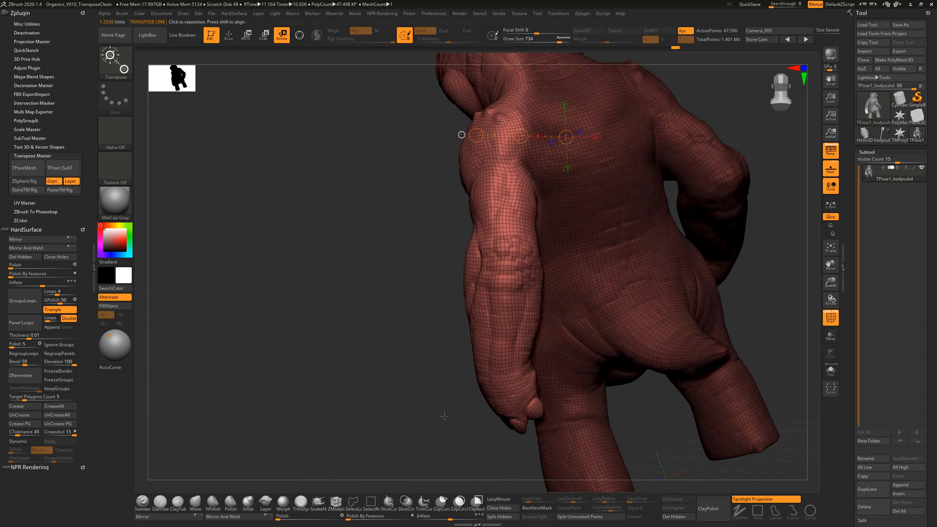
Step: Mask the staff-side forearm with the Transpose line and extend the mask onto the upper arm with MaskPen at draw size 293
mouse_move(444, 416)
left_mouse_down()
mouse_move(641, 244)
mouse_move(582, 170)
mouse_move(578, 178)
left_mouse_up()
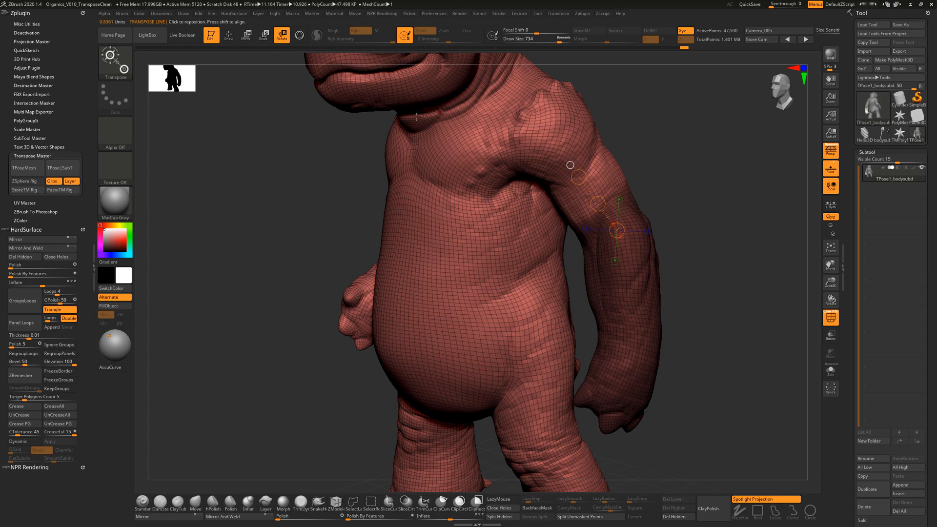
left_click(228, 36)
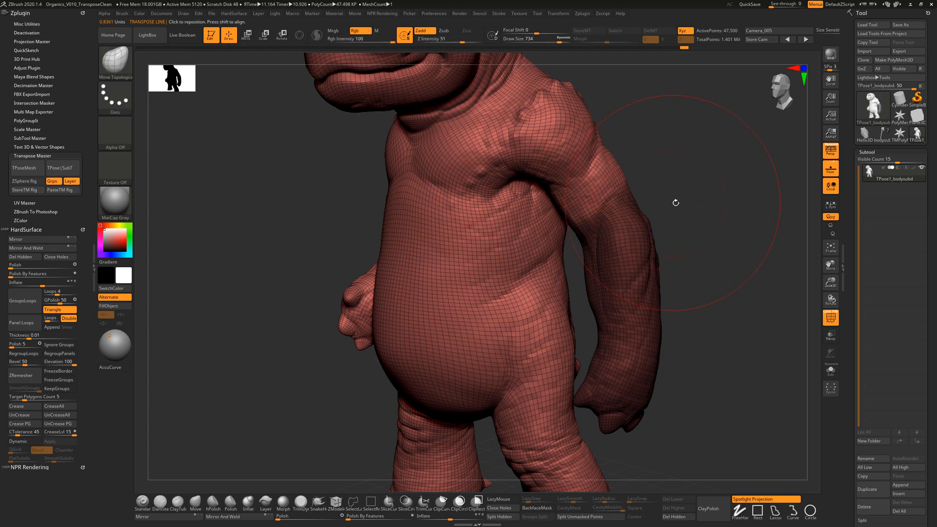
key("s")
mouse_move(682, 201)
left_mouse_down()
mouse_move(668, 201)
mouse_move(666, 219)
left_mouse_up()
key("s")
key("s")
left_click_drag(585, 220, 564, 211, "ctrl")
left_click_drag(666, 163, 623, 162)
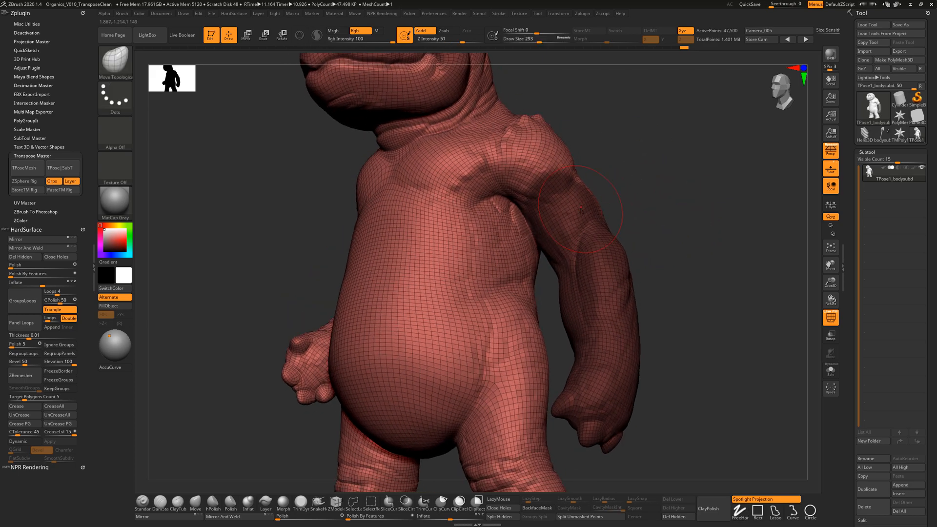
Step: Set the draw size to 217 and extend the mask over the front and outer side of the staff-side shoulder
key("s")
left_click_drag(579, 208, 575, 208)
left_click_drag(604, 171, 616, 178)
key("s")
mouse_move(554, 192)
left_mouse_down()
mouse_move(531, 187)
mouse_move(520, 149)
mouse_move(541, 146)
left_mouse_up()
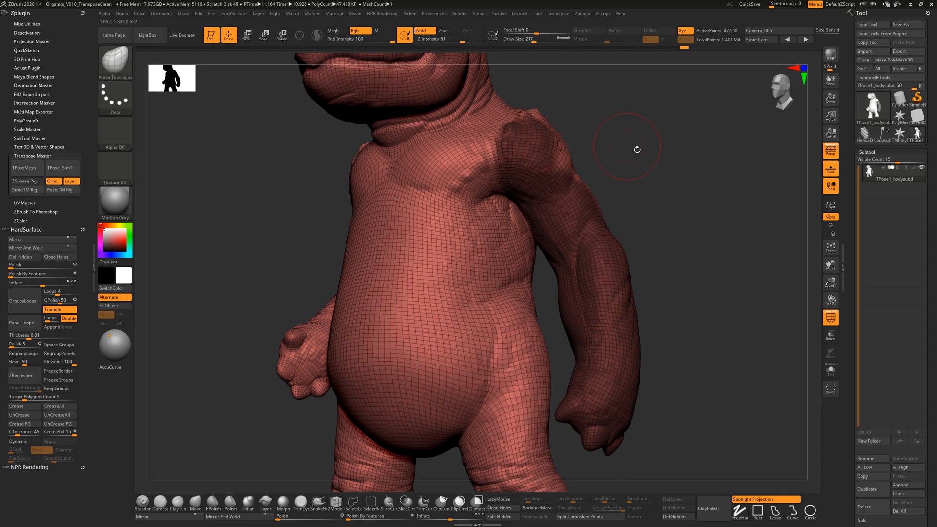
left_click_drag(636, 149, 583, 191)
mouse_move(572, 236)
left_mouse_down("shift")
mouse_move(561, 199)
mouse_move(580, 213)
left_mouse_up("shift")
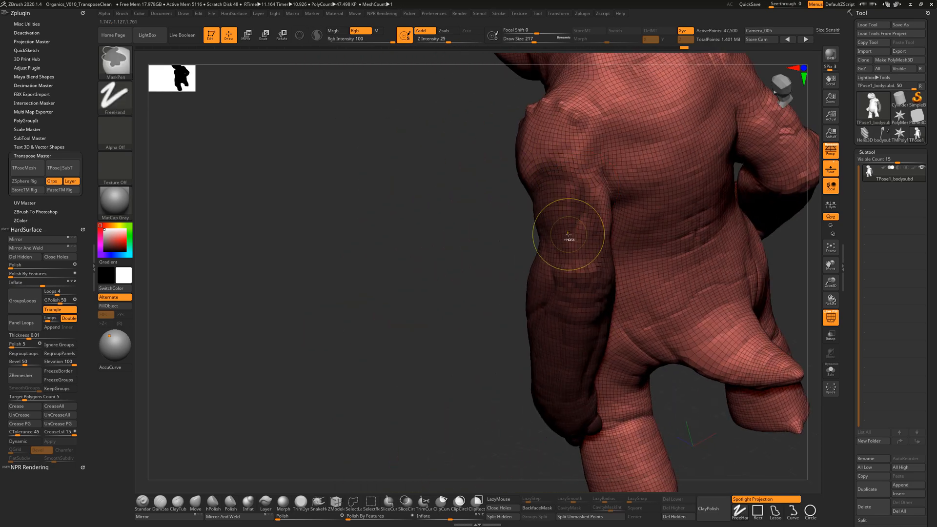
Step: Fill in the mask across the rear of the staff-side upper arm and shoulder
left_click_drag(510, 294, 469, 353)
left_click_drag(612, 233, 566, 145, "ctrl")
left_click_drag(514, 277, 546, 254)
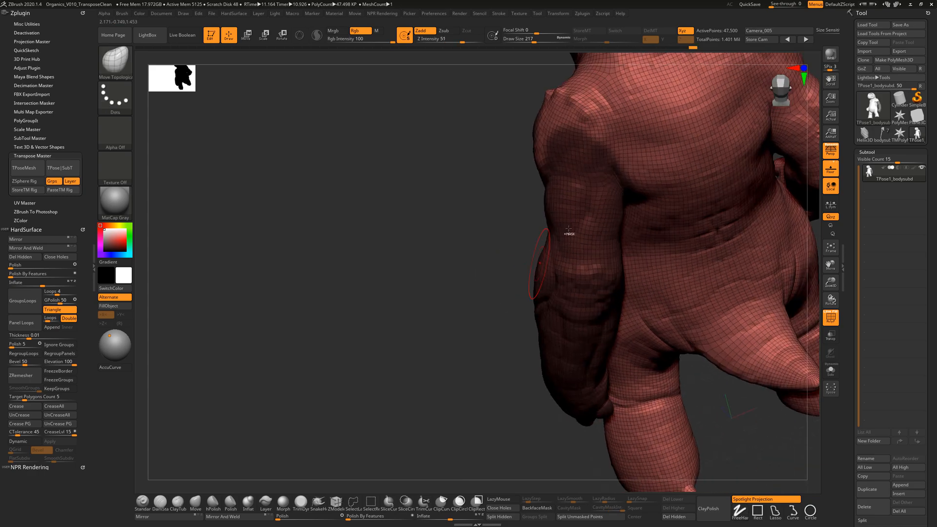
mouse_move(591, 171)
left_mouse_down("ctrl")
mouse_move(571, 136)
mouse_move(548, 163)
left_mouse_up("ctrl")
left_click_drag(494, 278, 542, 250)
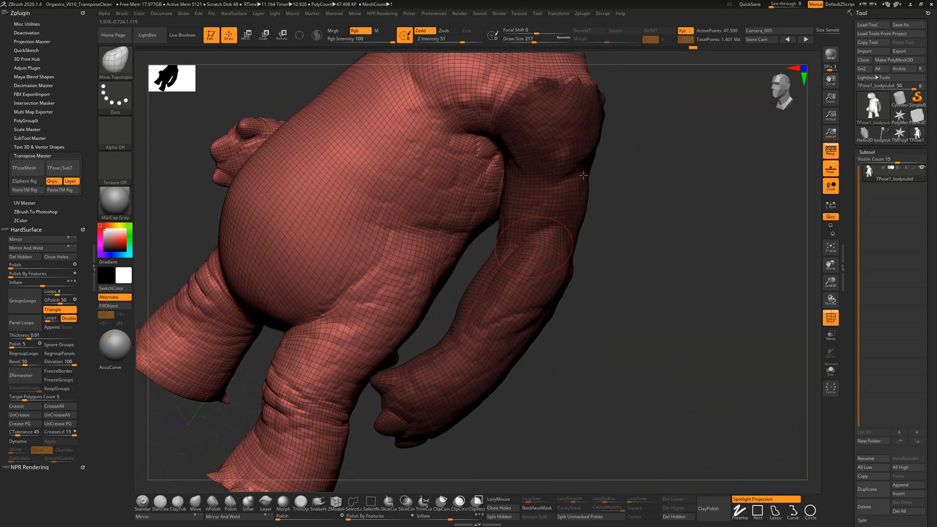
mouse_move(651, 198)
left_mouse_down()
mouse_move(632, 189)
mouse_move(564, 209)
left_mouse_up()
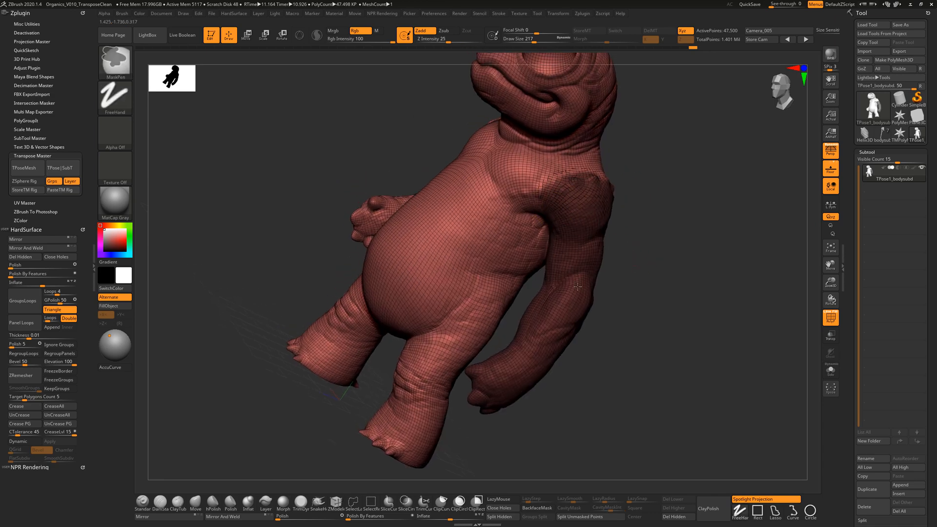
left_click_drag(658, 235, 617, 225)
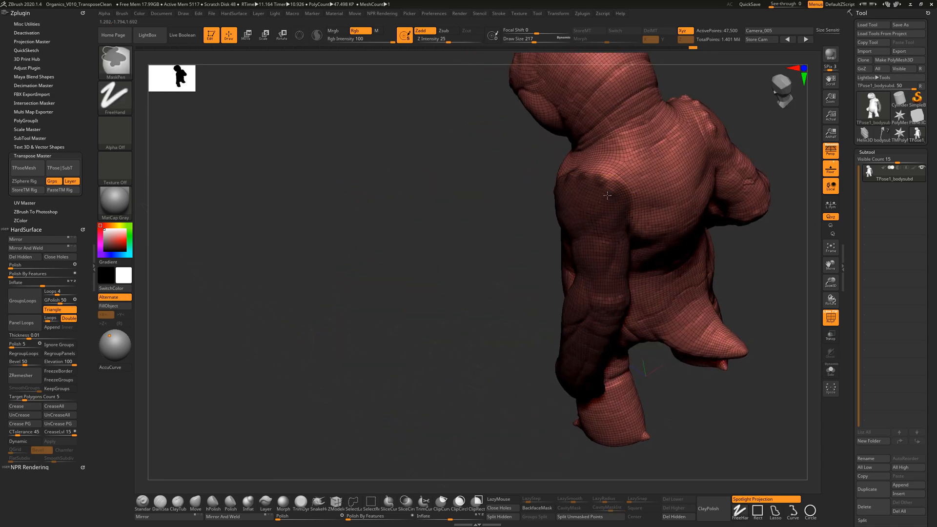
left_click(581, 182, "ctrl")
mouse_move(529, 349)
left_mouse_down()
mouse_move(498, 345)
mouse_move(526, 404)
mouse_move(669, 265)
left_mouse_up()
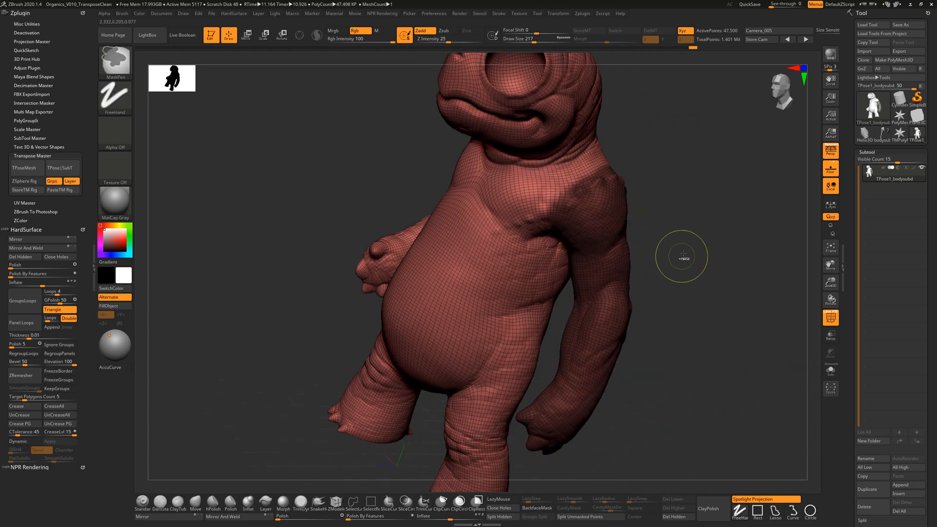
Step: Invert the mask so only the staff-side arm and shoulder stay editable
left_click(700, 249, "ctrl")
left_click(700, 250, "ctrl")
left_click(700, 250, "ctrl")
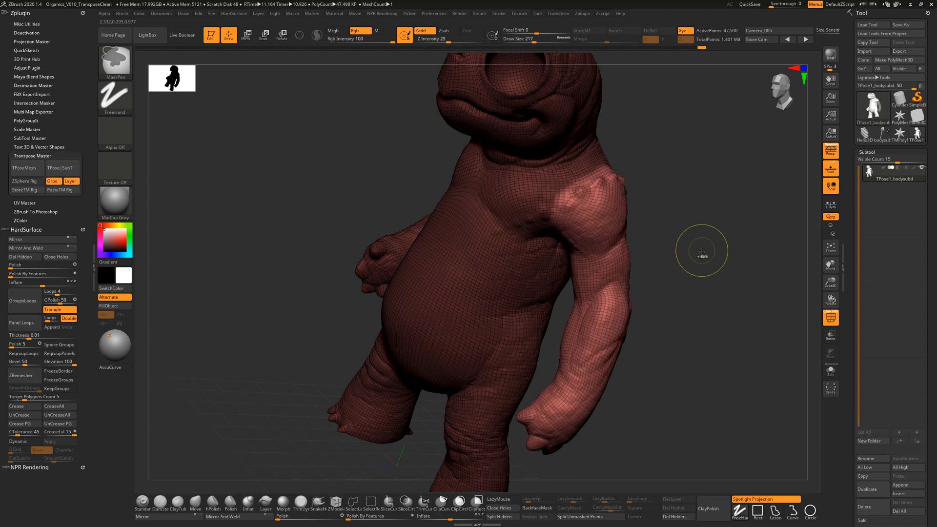
left_click(700, 250, "ctrl")
left_click(700, 251, "ctrl")
left_click(700, 252, "ctrl")
left_click(700, 253, "ctrl")
left_click(700, 253, "ctrl")
left_click(700, 253, "ctrl")
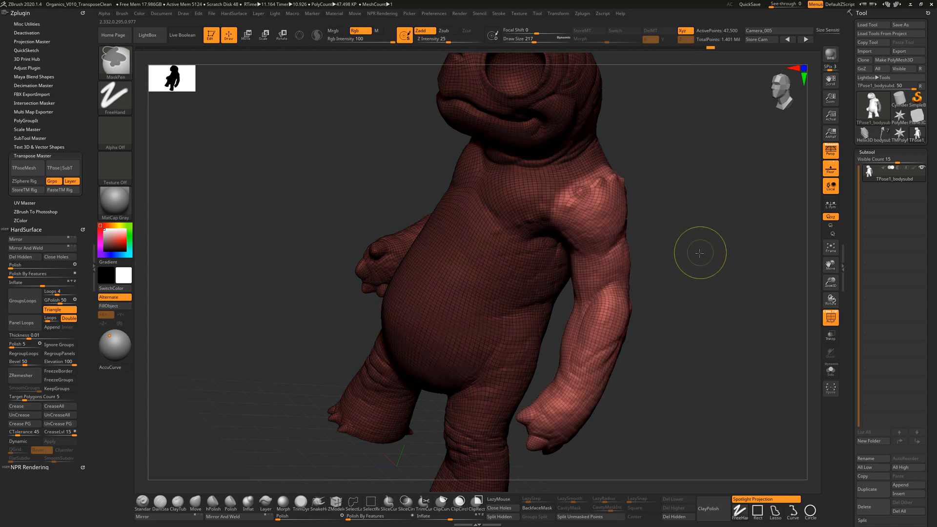
left_click(699, 252, "ctrl")
left_click(699, 252, "ctrl")
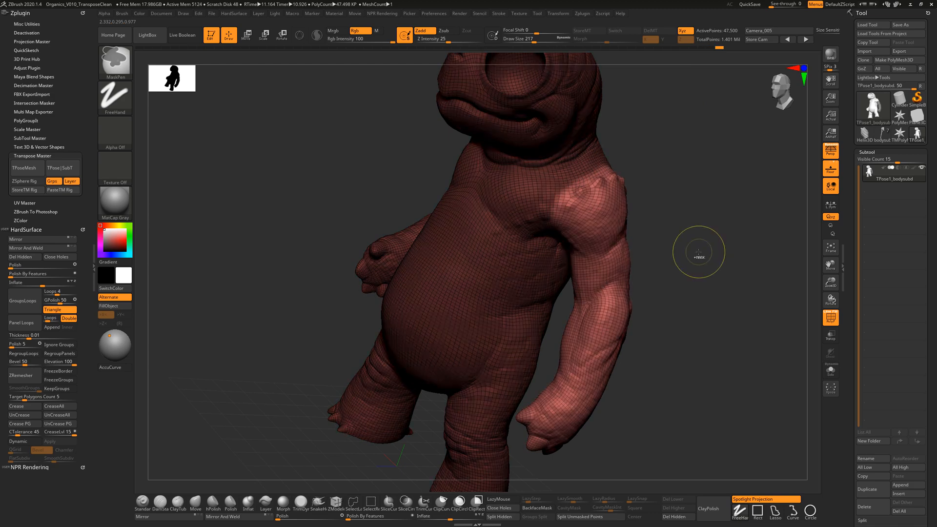
Step: Blur the inverted mask's edge and repaint it over the chest, neck and upper back around the staff-side shoulder
left_click(537, 267, "ctrl")
left_click(537, 267, "ctrl")
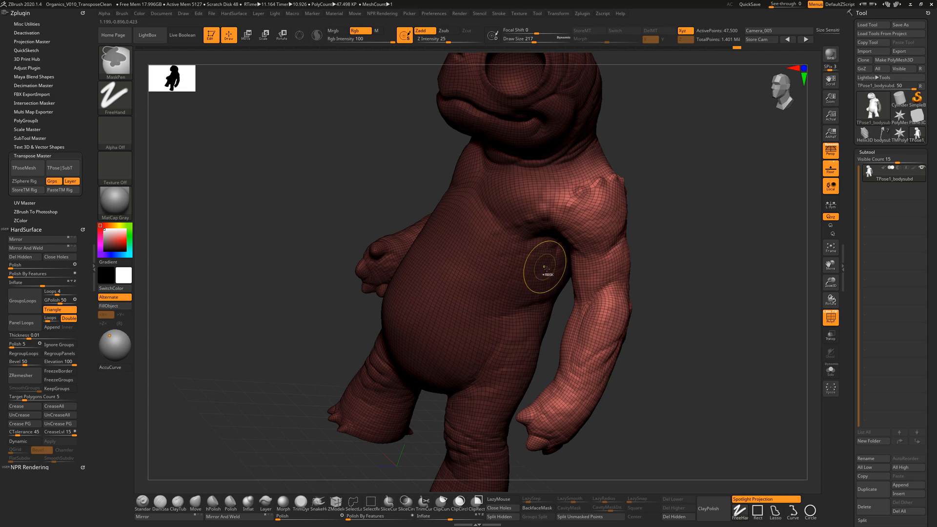
left_click_drag(525, 213, 569, 166, "ctrl")
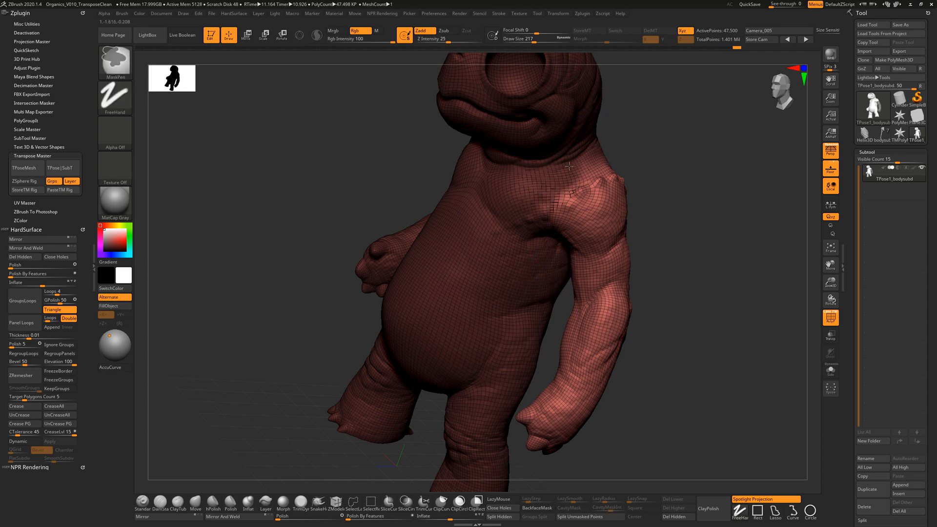
right_click_drag(588, 159, 468, 195)
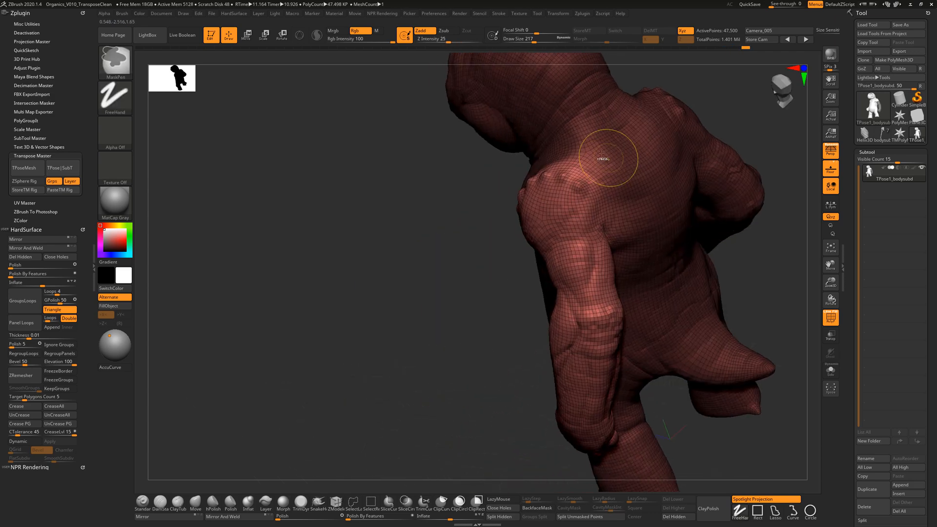
left_click_drag(575, 145, 636, 252, "ctrl")
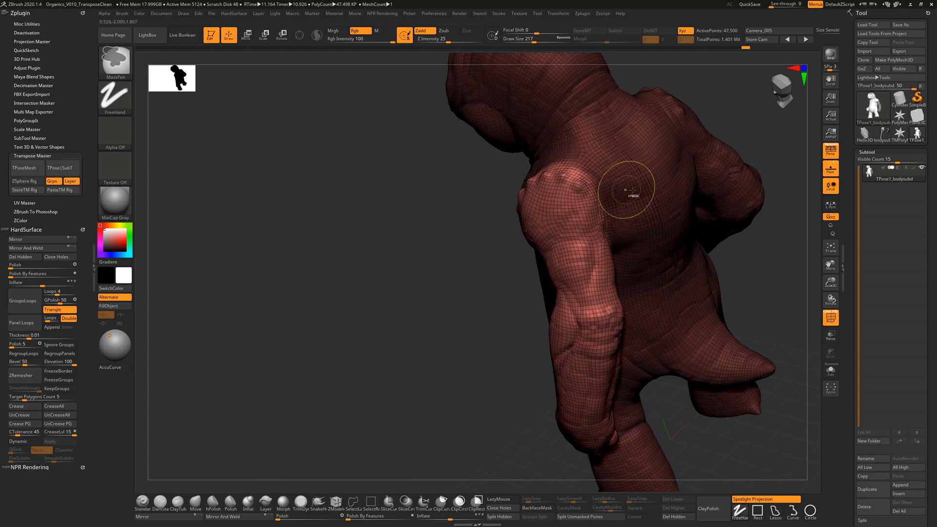
mouse_move(617, 215)
right_mouse_down()
mouse_move(703, 228)
mouse_move(736, 199)
mouse_move(638, 221)
mouse_move(661, 215)
mouse_move(654, 251)
mouse_move(669, 243)
mouse_move(640, 250)
mouse_move(606, 223)
mouse_move(624, 203)
right_mouse_up()
Step: Unhide the rest of the character and draw a rotate Transpose line from the staff-side shoulder down to the hand
key("ctrl")
key("ctrl+shift")
left_click(667, 236, "ctrl+shift")
left_click(286, 41)
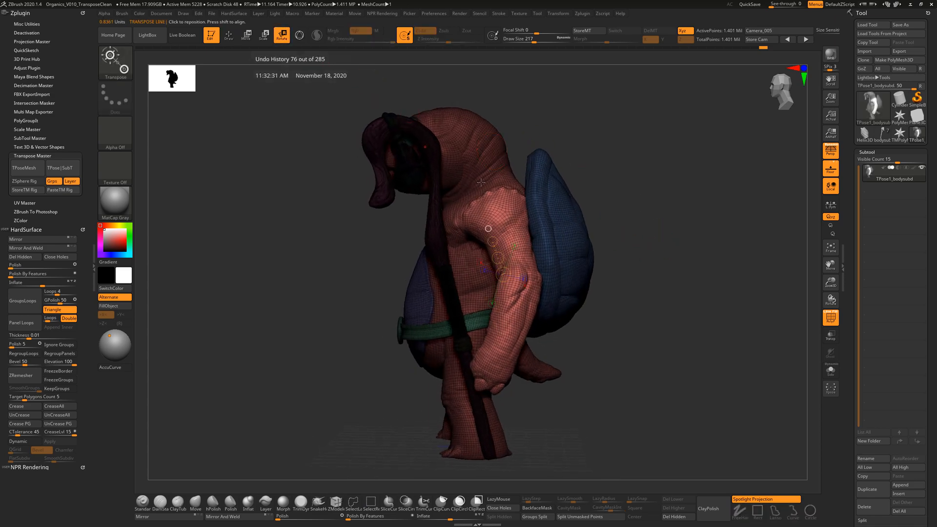
left_click_drag(497, 185, 510, 304)
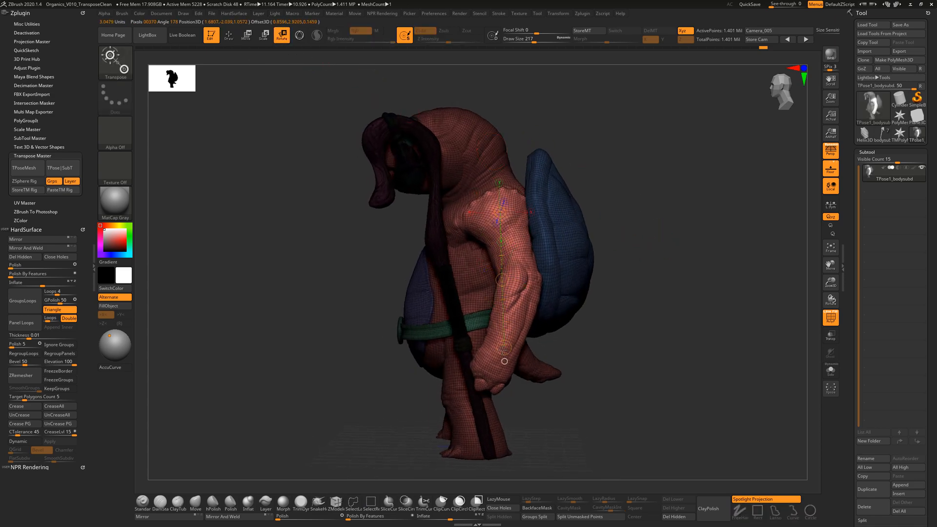
left_click_drag(505, 361, 494, 380)
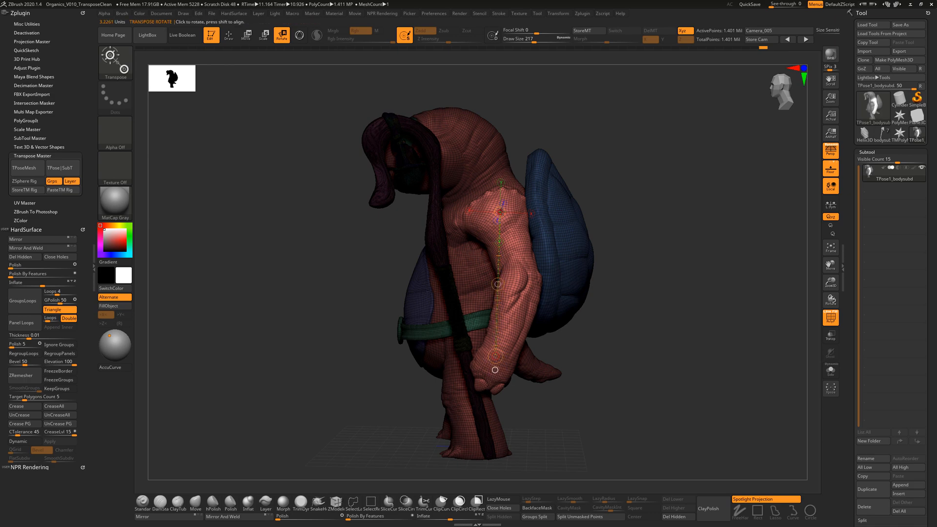
left_click_drag(590, 333, 628, 330)
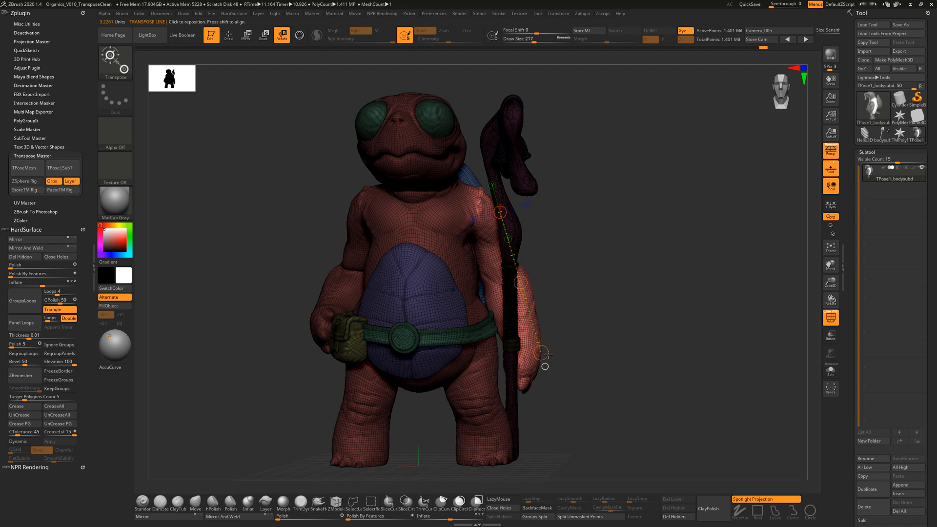
left_click_drag(541, 352, 527, 349)
Step: Align the Transpose line's upper end with the shoulder joint and rotate the staff-side arm forward
right_click_drag(529, 220, 556, 216)
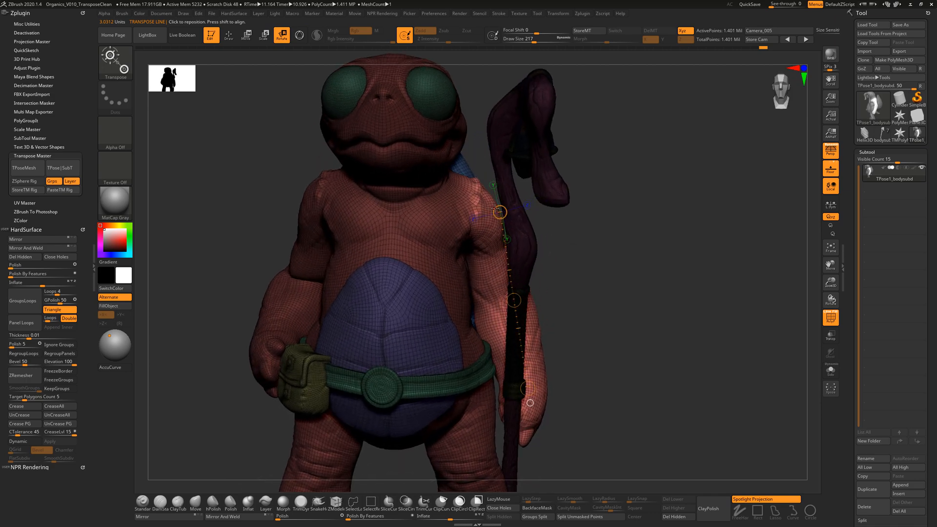
left_click_drag(497, 211, 467, 210)
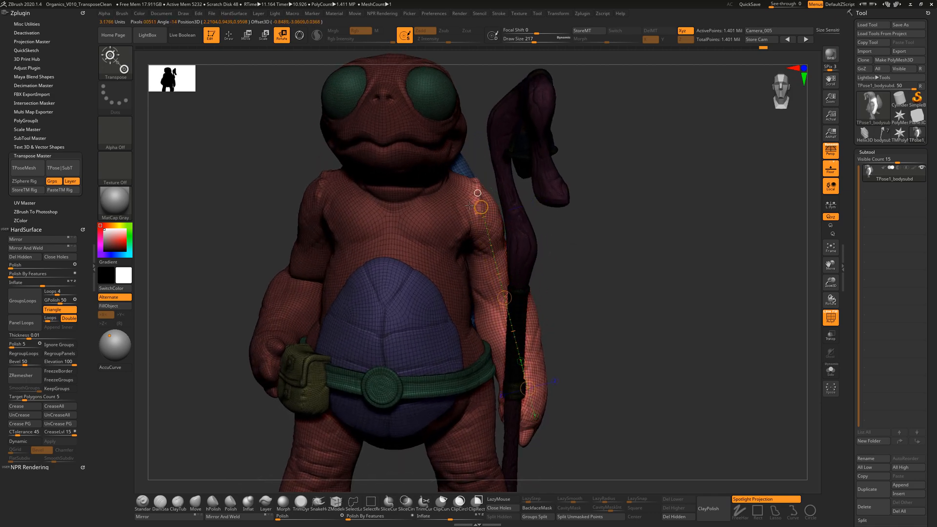
right_click_drag(469, 207, 602, 258)
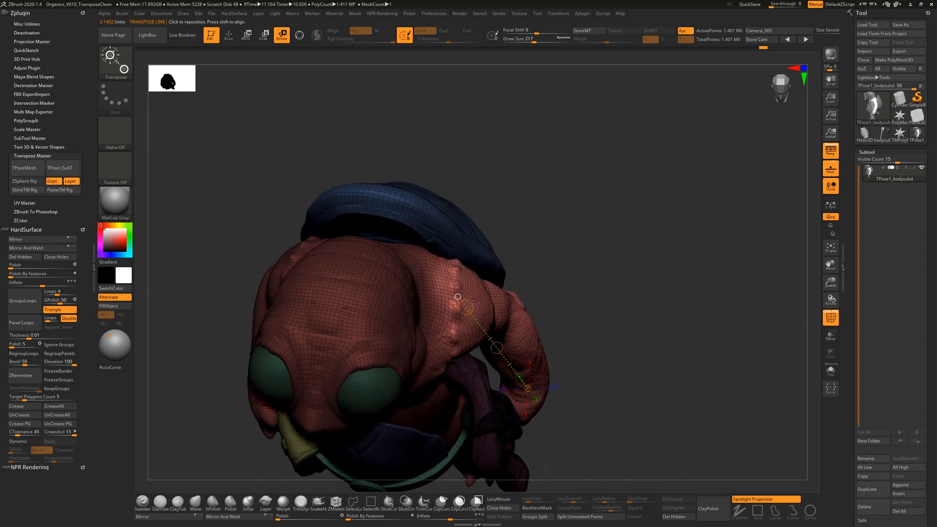
left_click_drag(446, 291, 442, 289)
right_click_drag(463, 264, 650, 273)
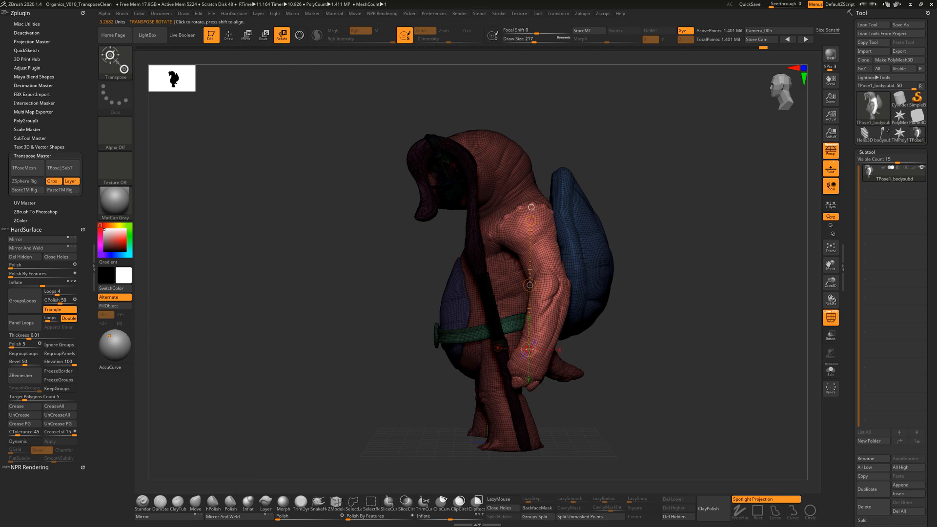
left_click_drag(528, 350, 488, 349)
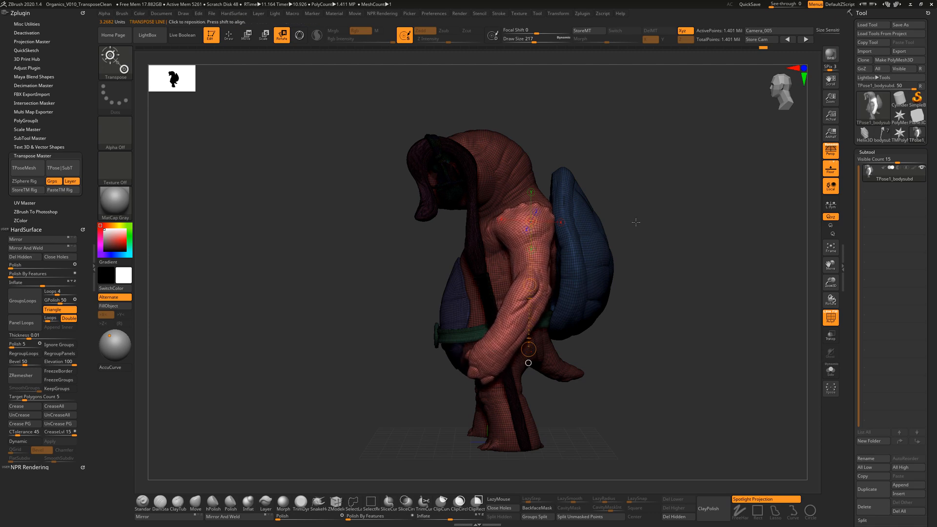
mouse_move(636, 222)
left_mouse_down()
mouse_move(649, 259)
mouse_move(636, 242)
mouse_move(650, 237)
mouse_move(611, 205)
mouse_move(602, 220)
mouse_move(615, 218)
mouse_move(515, 187)
left_mouse_up()
Step: Return to Draw mode and set the draw size to 324 while checking the rotated arm and shoulder
left_click(228, 36)
key("ctrl")
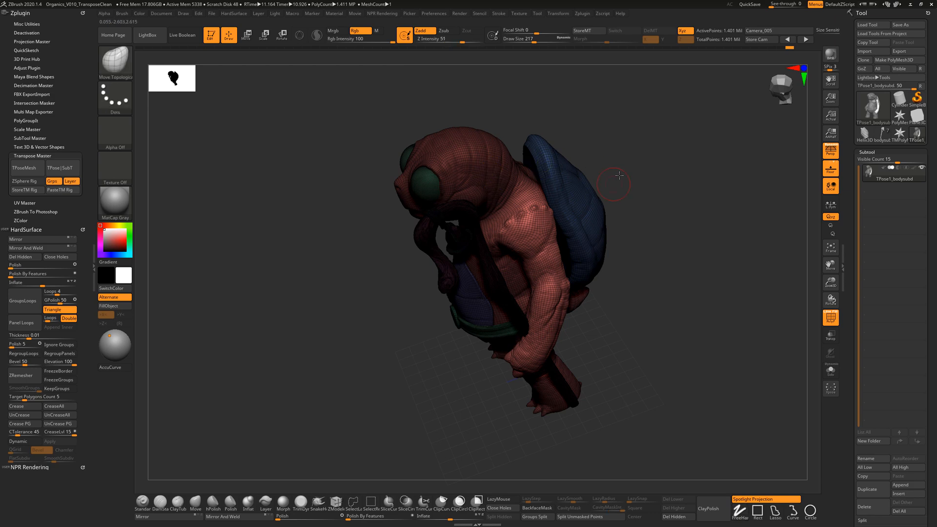
mouse_move(614, 175)
left_mouse_down()
mouse_move(616, 164)
mouse_move(599, 192)
left_mouse_up()
key("ctrl")
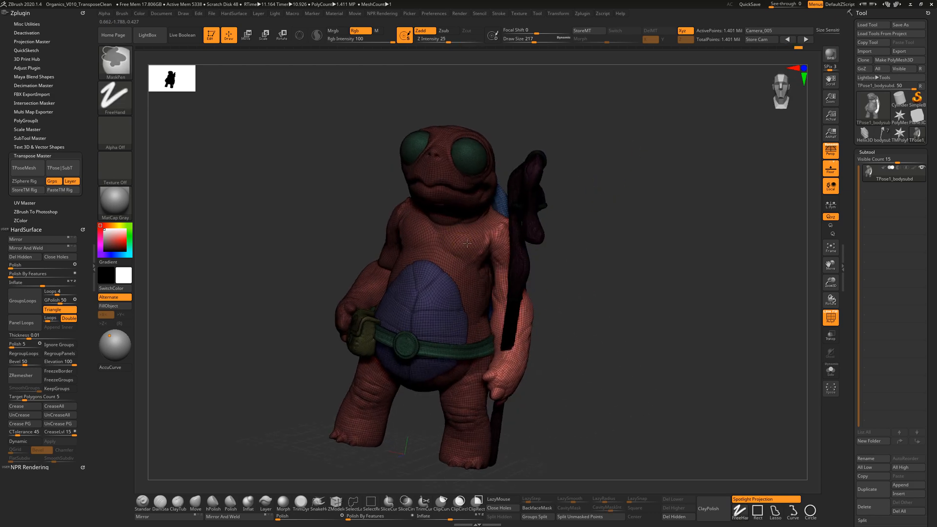
left_click_drag(571, 227, 516, 212)
key("s")
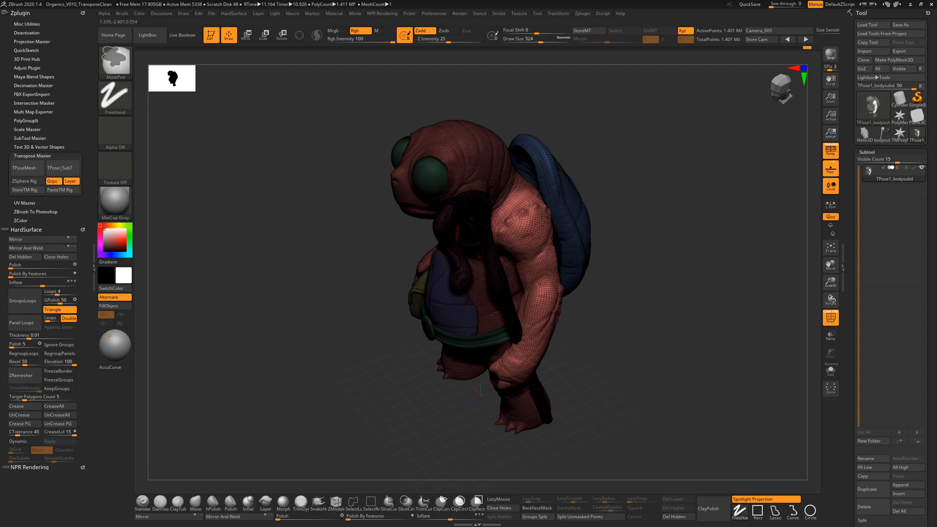
left_click_drag(590, 184, 613, 166)
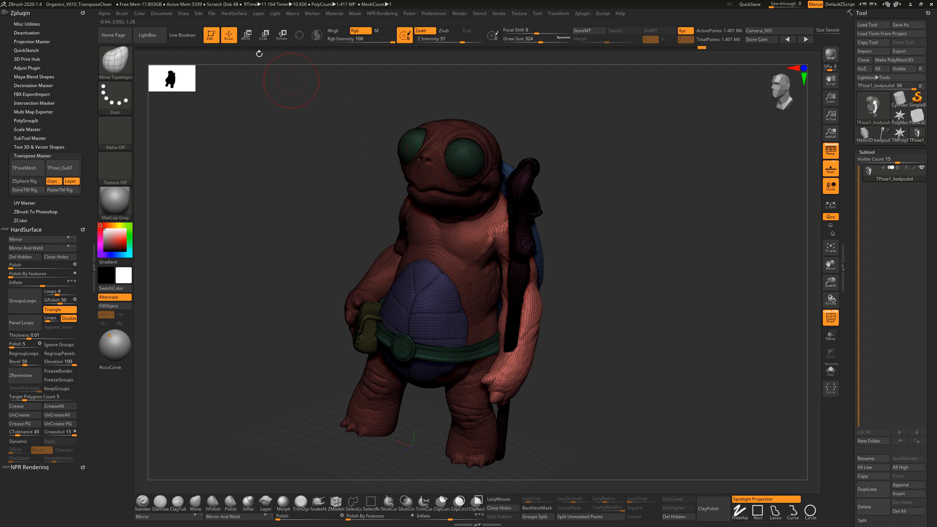
Step: Rotate the staff-side arm further forward and outward from the shoulder with the existing Transpose line
left_click(282, 36)
mouse_move(529, 381)
left_mouse_down()
mouse_move(516, 380)
mouse_move(570, 236)
left_mouse_up()
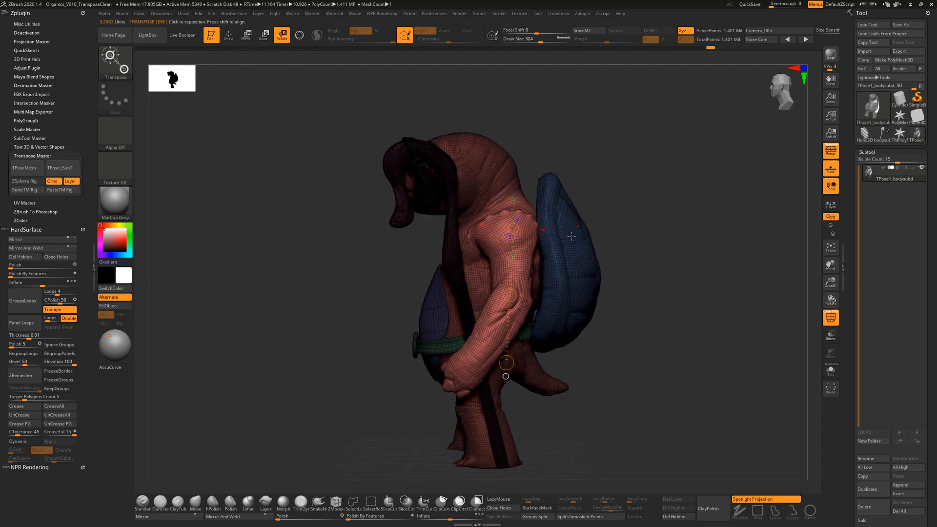
left_click_drag(505, 362, 467, 360)
left_click_drag(623, 219, 483, 214)
left_click_drag(587, 201, 584, 309)
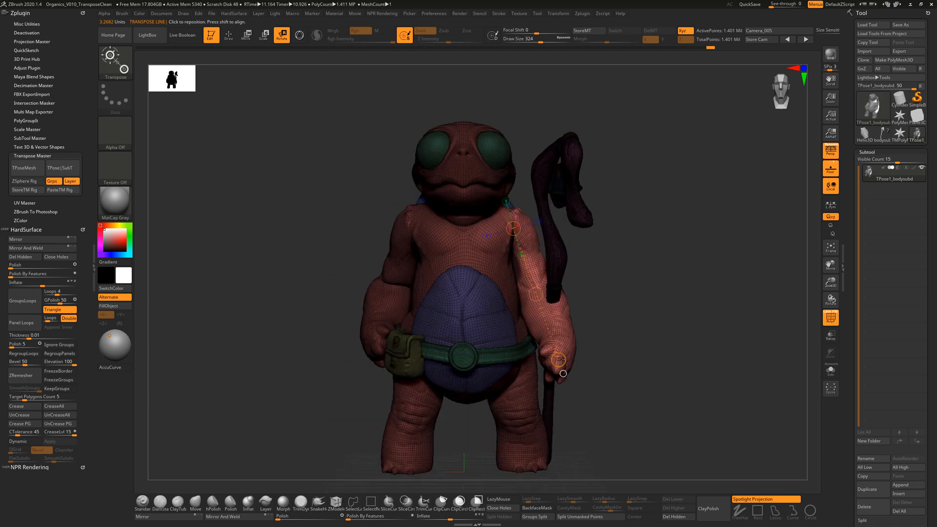
left_click_drag(560, 359, 563, 343)
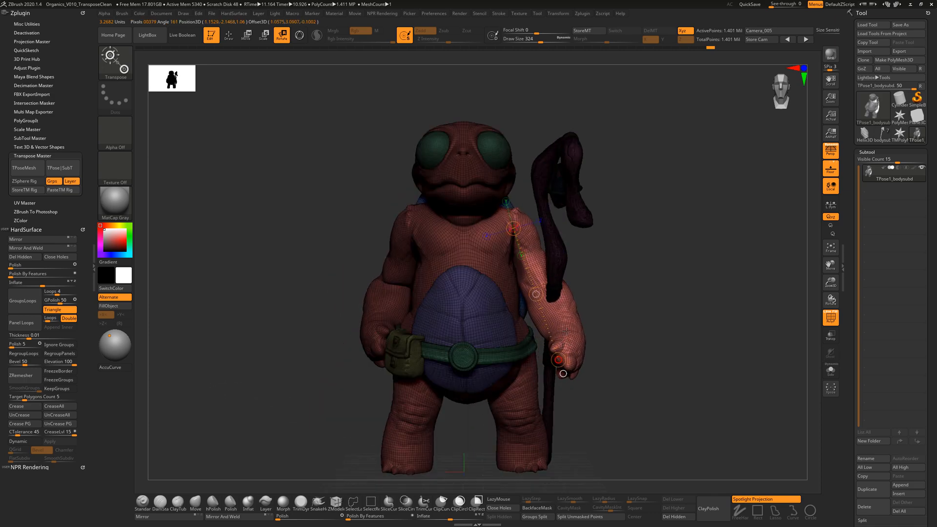
left_click_drag(640, 302, 567, 297)
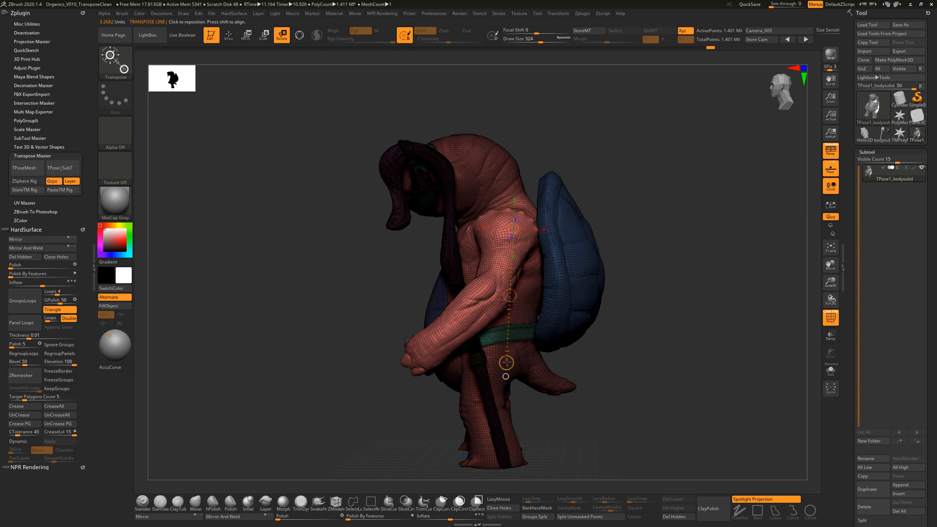
Step: Adjust the staff-side arm's forward swing with another Transpose rotation and check it against the body and staff
left_click_drag(506, 362, 454, 322)
left_click_drag(634, 270, 486, 361)
left_click_drag(638, 239, 675, 233)
left_click_drag(524, 310, 617, 248)
left_click_drag(389, 115, 394, 128)
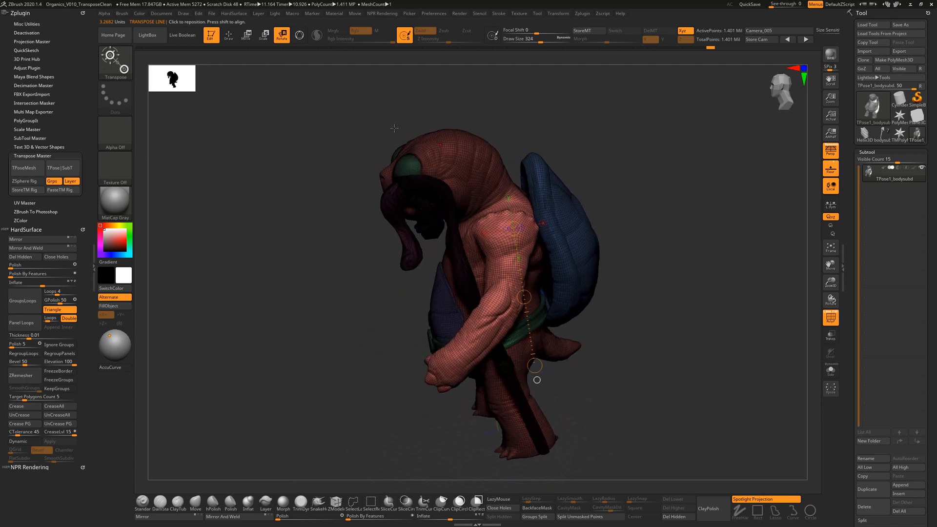
Step: Switch from Transpose to the Move brush with a draw size of 585 for the staff-side shoulder
left_click(228, 35)
mouse_move(621, 213)
left_mouse_down()
mouse_move(671, 267)
mouse_move(659, 279)
left_mouse_up()
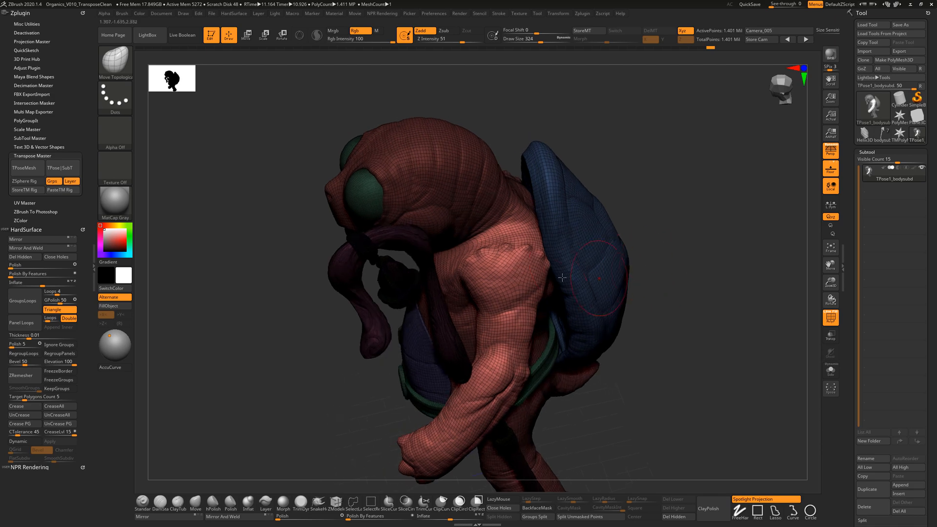
key("b")
key("m")
key("v")
key("s")
left_click_drag(503, 272, 519, 271)
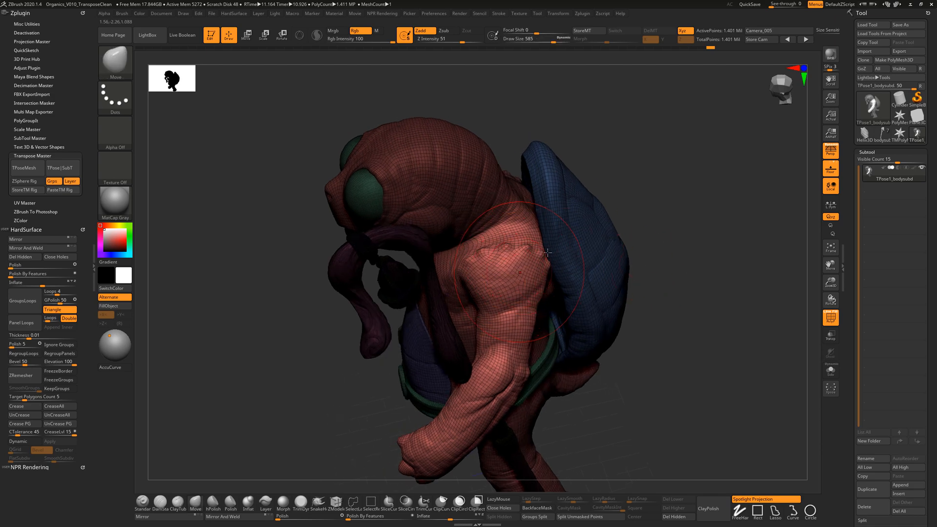
Step: Set the Move brush's draw size to 593 for reshaping the staff-side shoulder and upper arm
left_click_drag(647, 206, 636, 191)
key("s")
left_click_drag(468, 302, 462, 300)
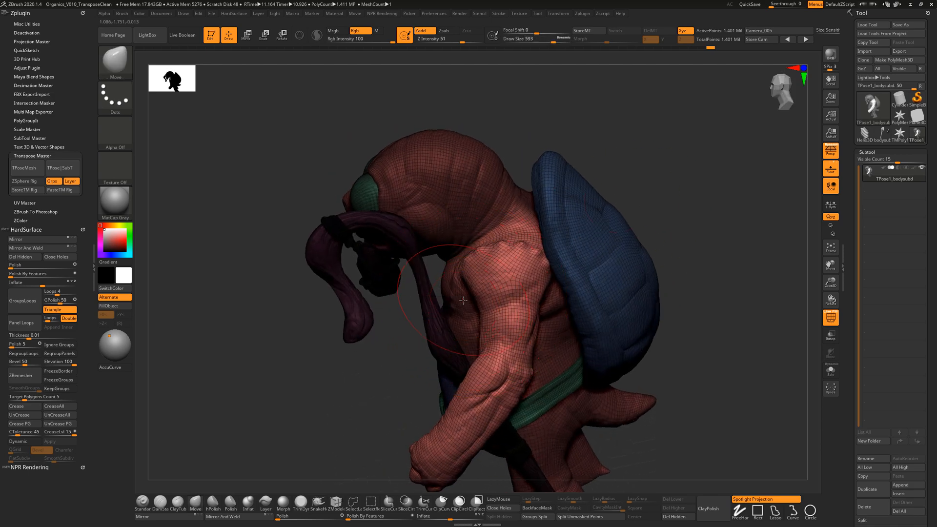
left_click_drag(644, 174, 508, 242)
left_click_drag(564, 208, 649, 177)
left_click_drag(654, 254, 522, 247)
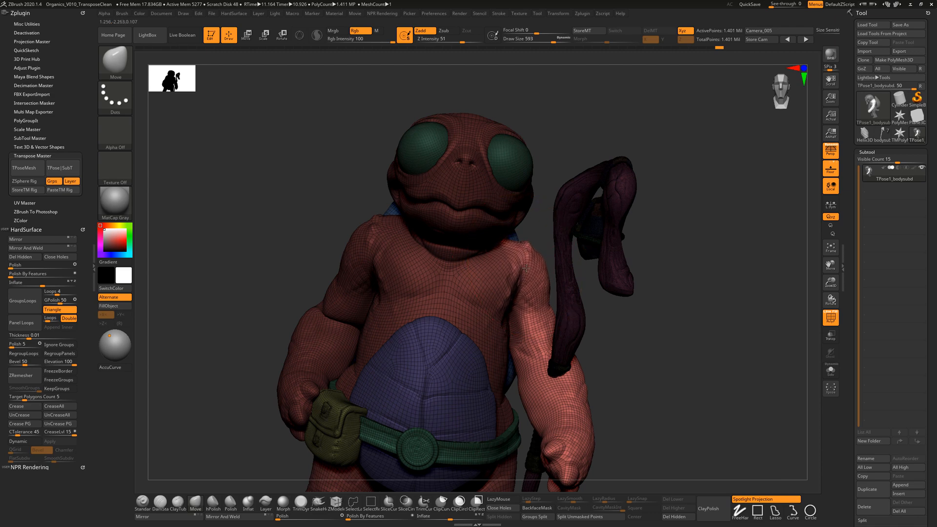
Step: Inflate the character's left arm near the armpit using the Inflat brush with a draw size of 365
mouse_move(525, 267)
left_mouse_down()
mouse_move(623, 309)
mouse_move(586, 312)
mouse_move(654, 299)
mouse_move(632, 317)
left_mouse_up()
key("s")
left_click_drag(540, 323, 534, 324)
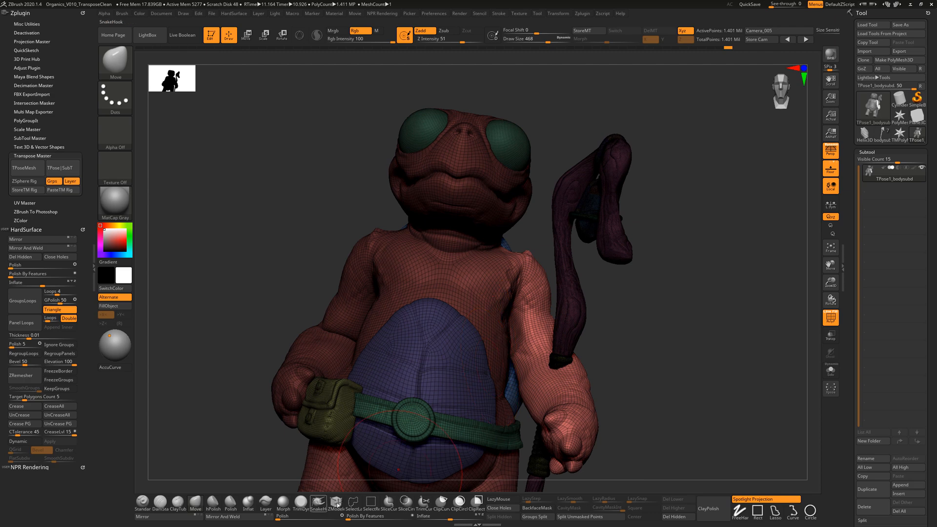
left_click(248, 503)
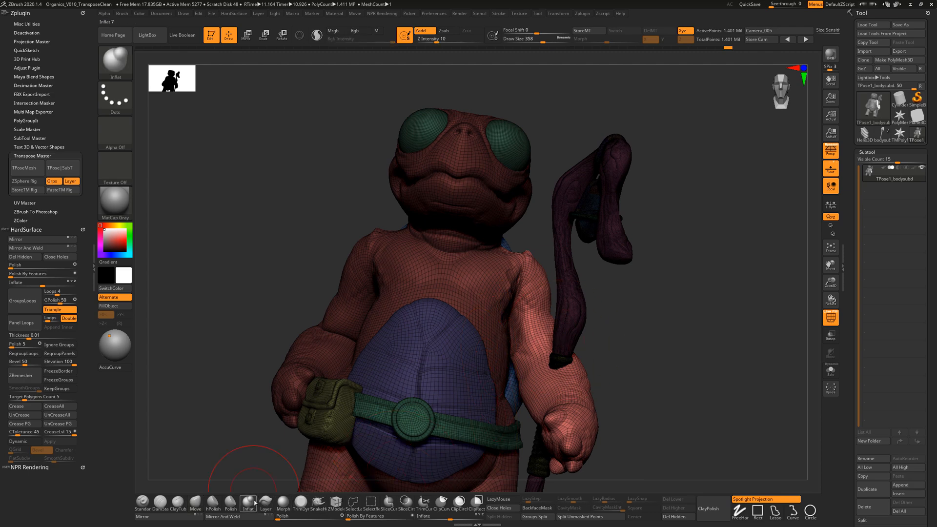
key("s")
left_click_drag(518, 334, 515, 330)
left_click_drag(573, 315, 517, 347)
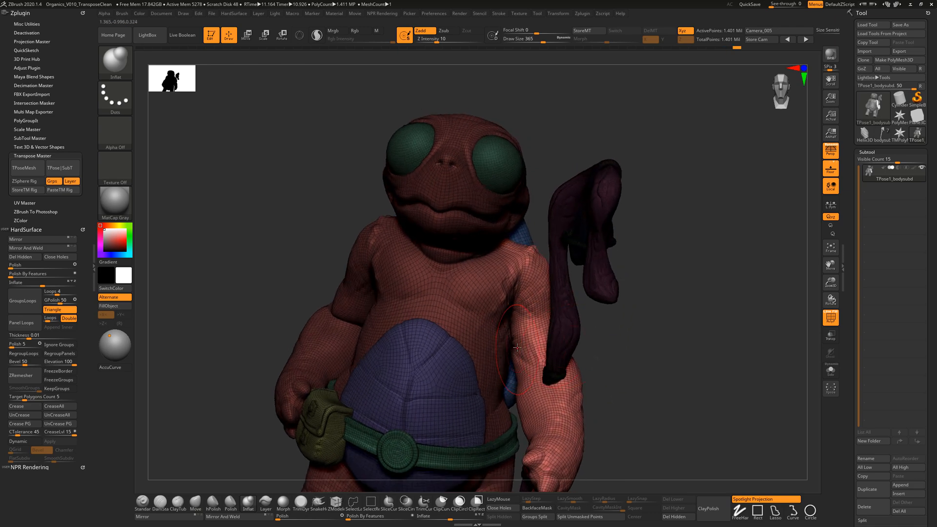
Step: Reshape the back of the left shoulder using the Move brush with a draw size of 476
left_click_drag(586, 317, 560, 326)
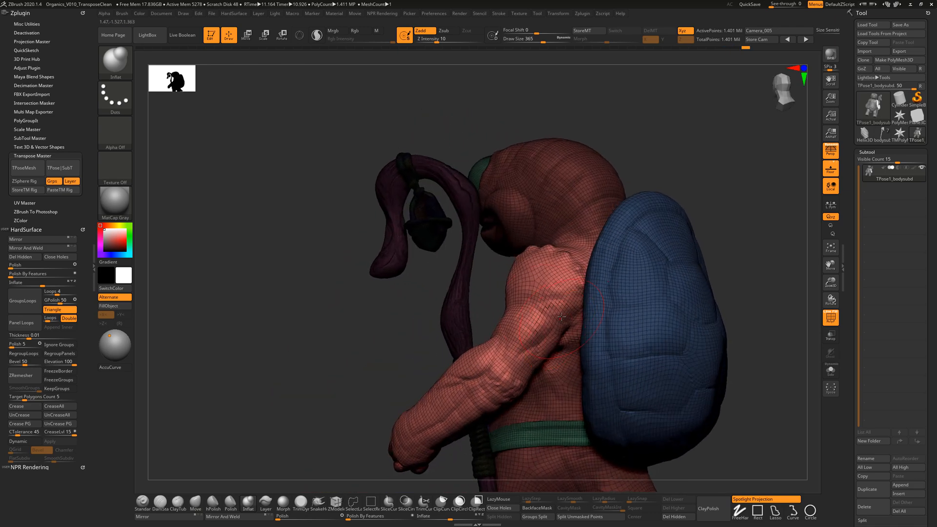
left_click_drag(690, 195, 522, 314)
key("4")
key("s")
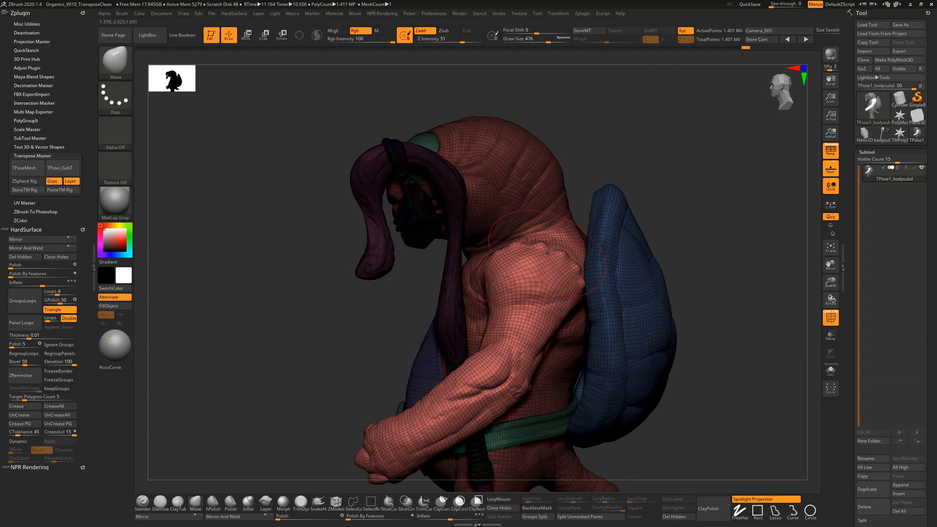
left_click_drag(547, 253, 559, 245)
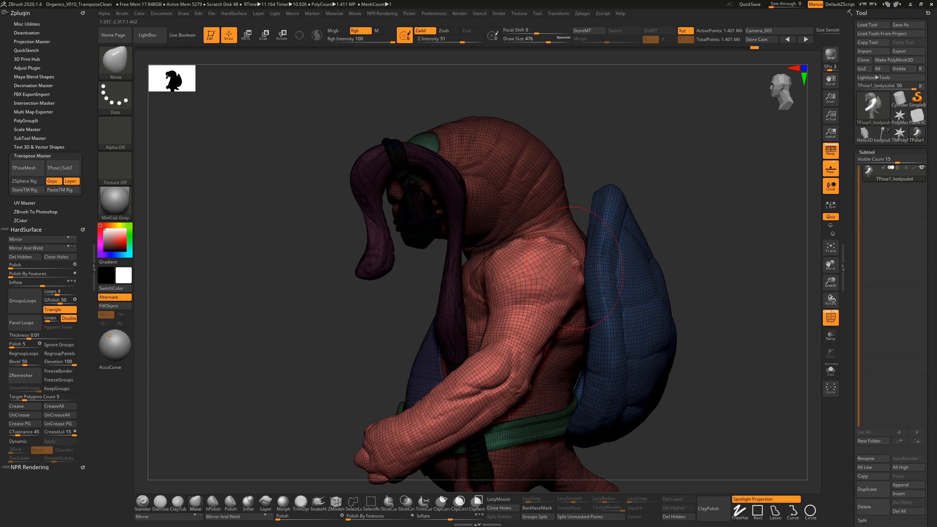
left_click_drag(682, 209, 629, 229)
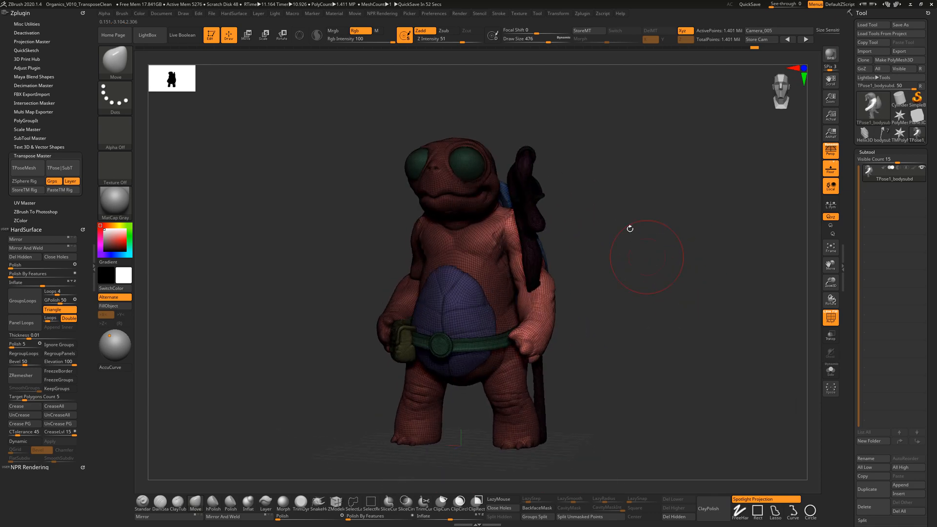
Step: Mask the left forearm with a topological transpose mask and invert the mask
left_click(251, 41)
left_click_drag(597, 268, 598, 333)
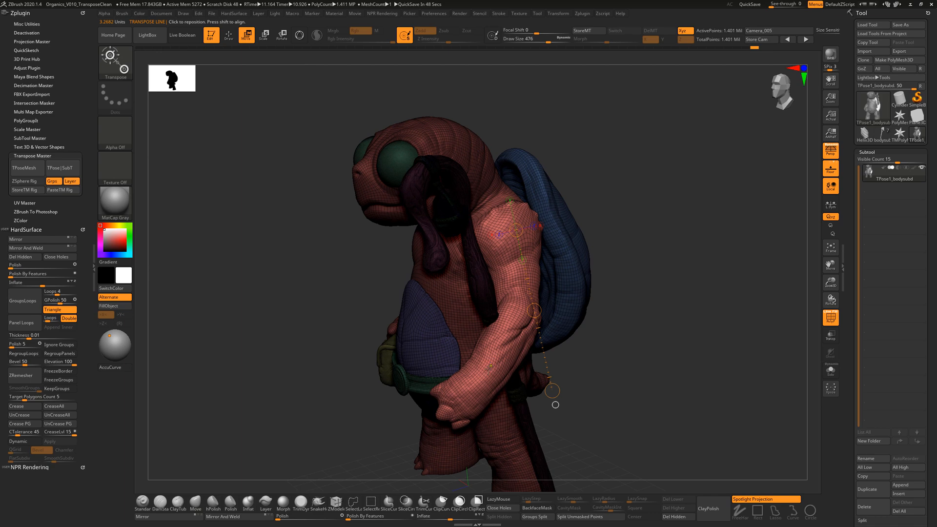
left_click_drag(504, 345, 513, 270, "ctrl")
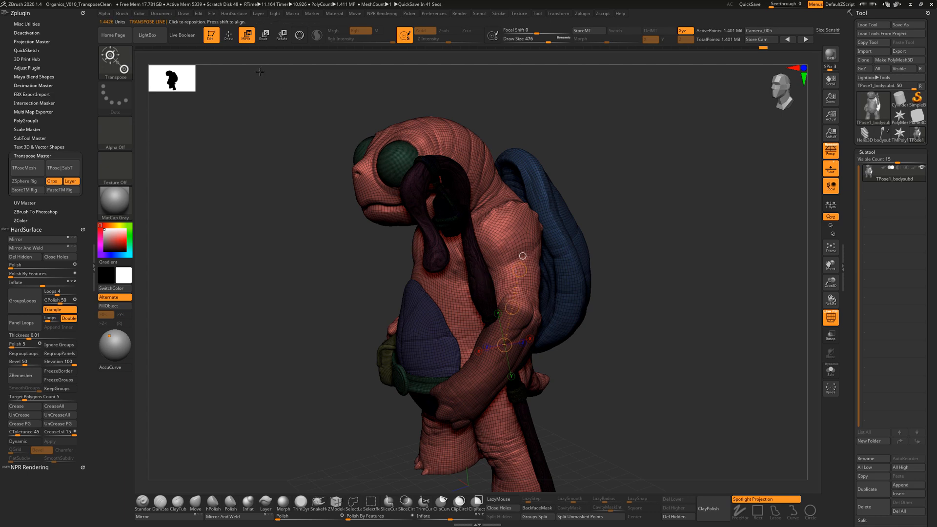
left_click(233, 38)
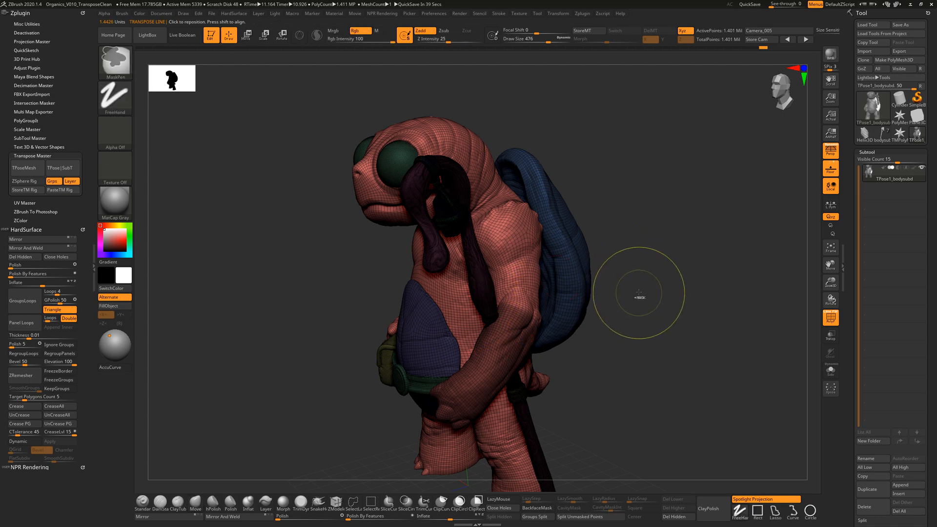
left_click(635, 316, "ctrl")
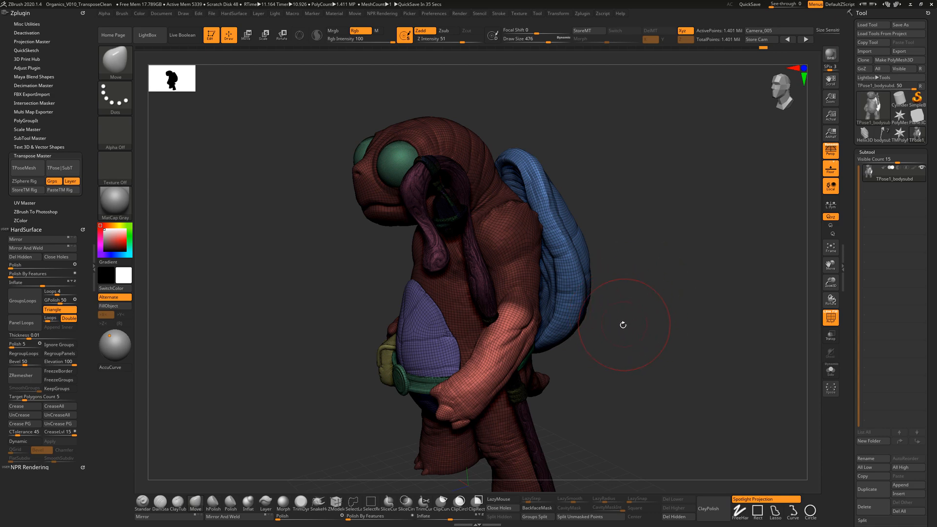
Step: Isolate the body polygroup and invert the visibility to show only the eyes, shell, belly plate, belt, pouch and staff
left_click_drag(627, 346, 582, 357)
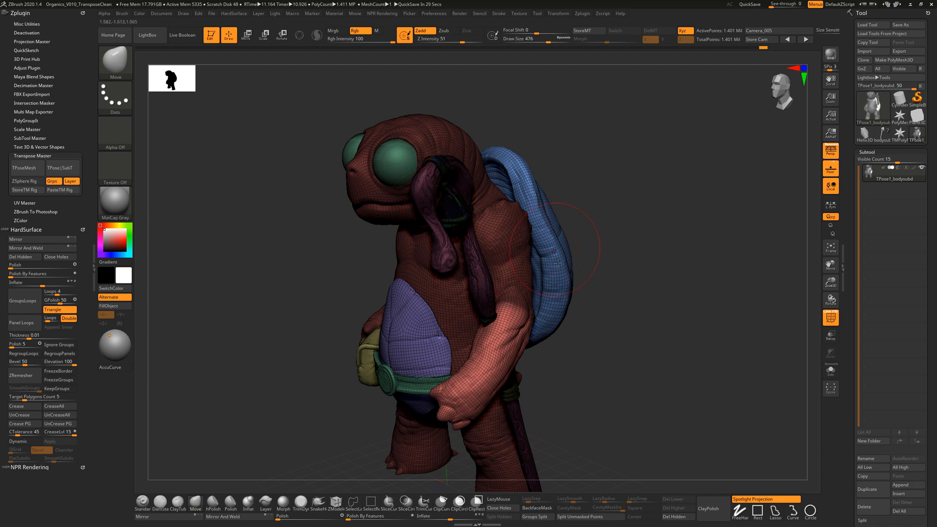
left_click(505, 347, "ctrl+shift")
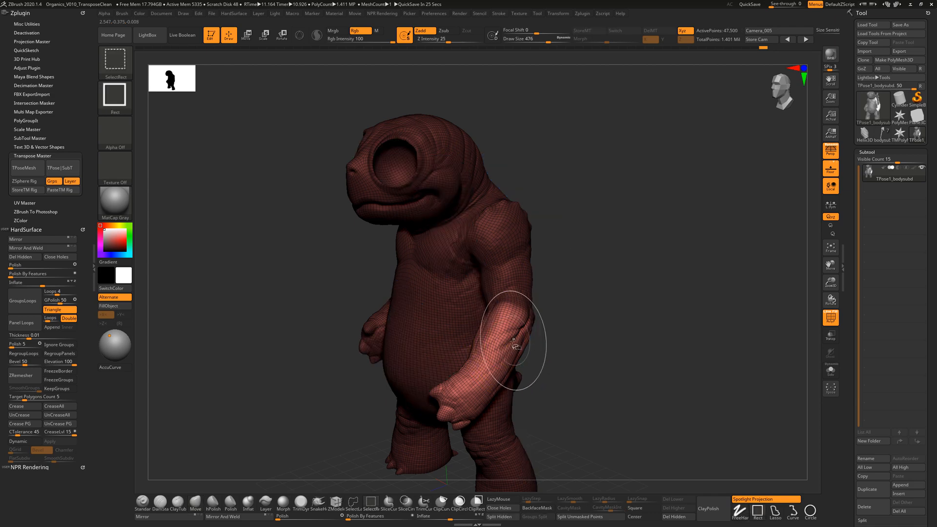
left_click_drag(586, 312, 593, 265)
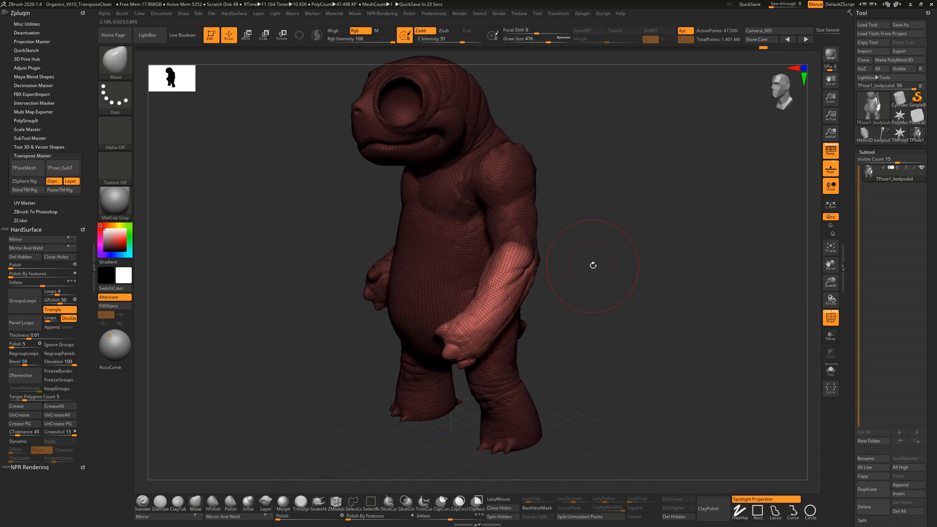
left_click(630, 253, "ctrl+shift")
left_click(630, 248, "ctrl+shift")
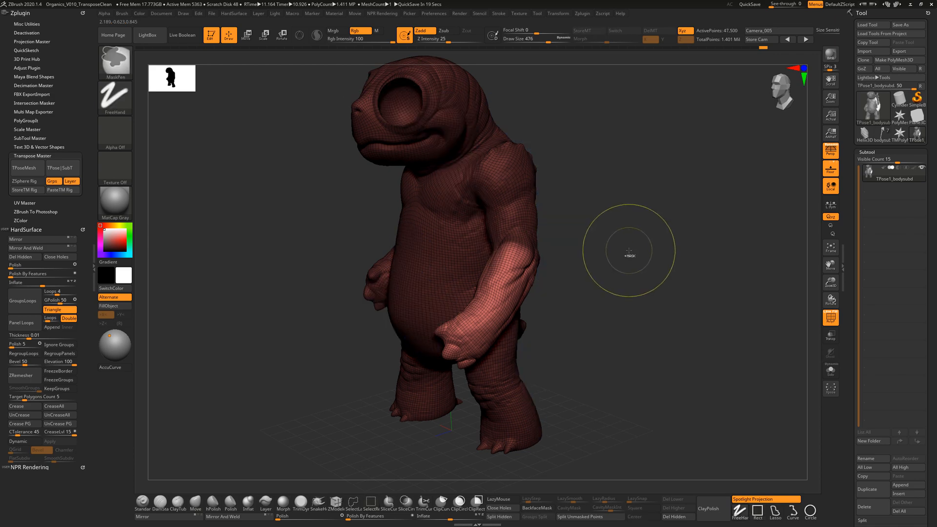
left_click_drag(673, 188, 677, 210, "ctrl+shift")
left_click_drag(645, 268, 631, 303, "ctrl+shift")
mouse_move(675, 188)
left_mouse_down("ctrl+shift")
mouse_move(634, 310)
mouse_move(633, 271)
mouse_move(637, 303)
mouse_move(637, 292)
left_mouse_up("ctrl+shift")
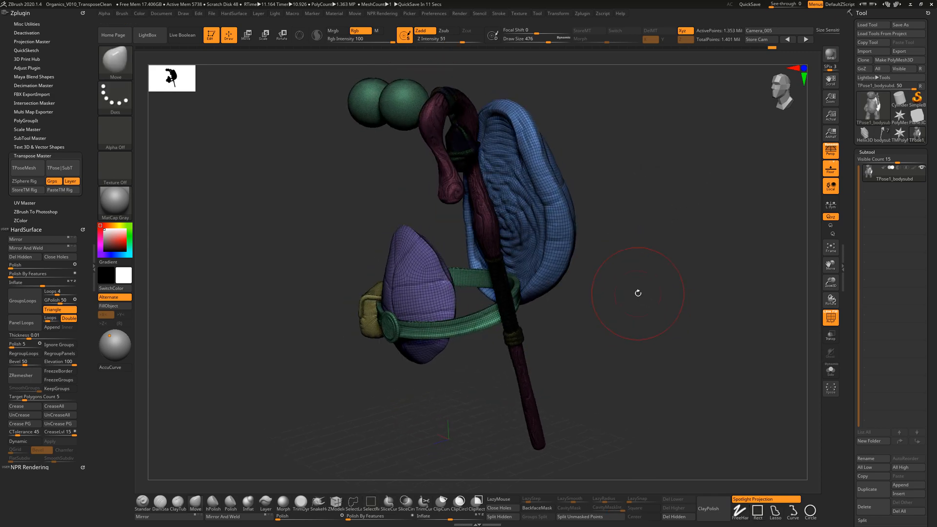
Step: Mask all the visible accessory parts and unhide the whole character
left_click(660, 226, "ctrl")
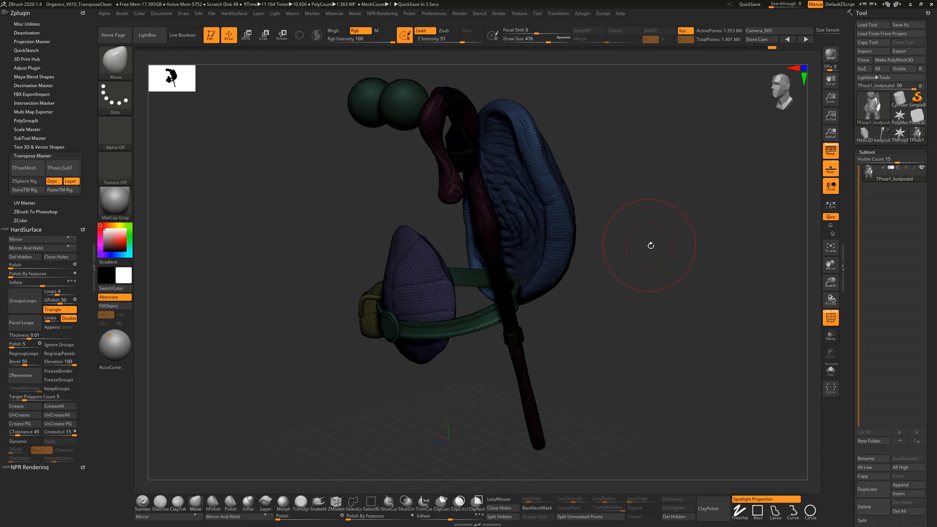
left_click_drag(657, 261, 657, 256)
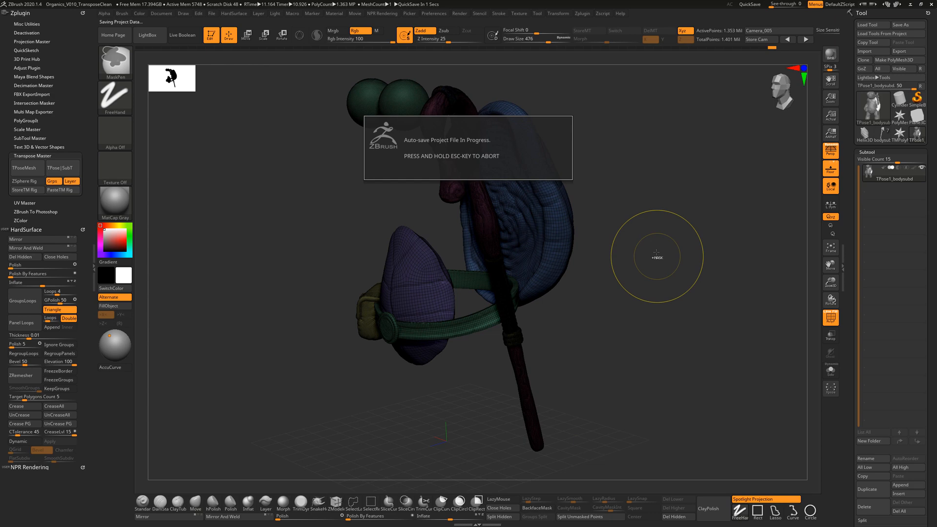
mouse_move(656, 254)
left_mouse_down()
mouse_move(648, 252)
mouse_move(668, 250)
mouse_move(634, 243)
mouse_move(642, 239)
left_mouse_up()
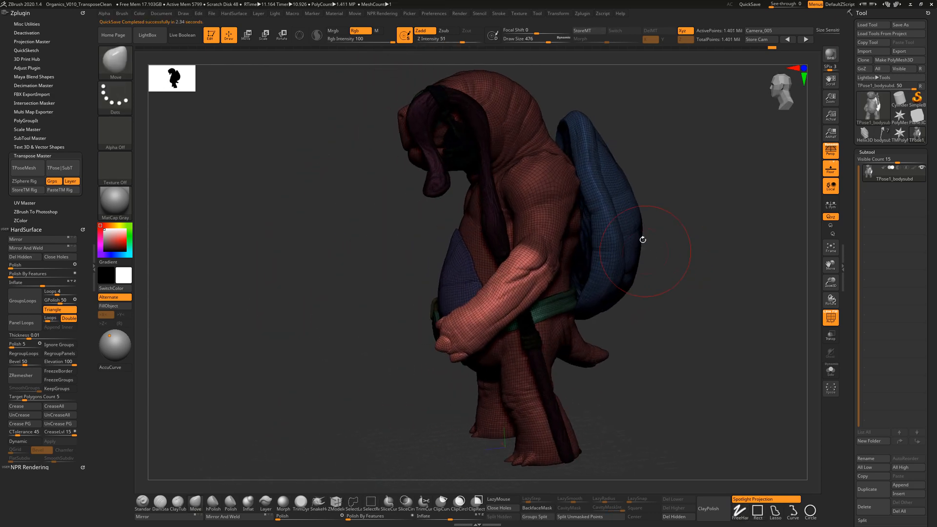
Step: Place a Rotate transpose line along the left forearm from the elbow to the hand
key("ctrl")
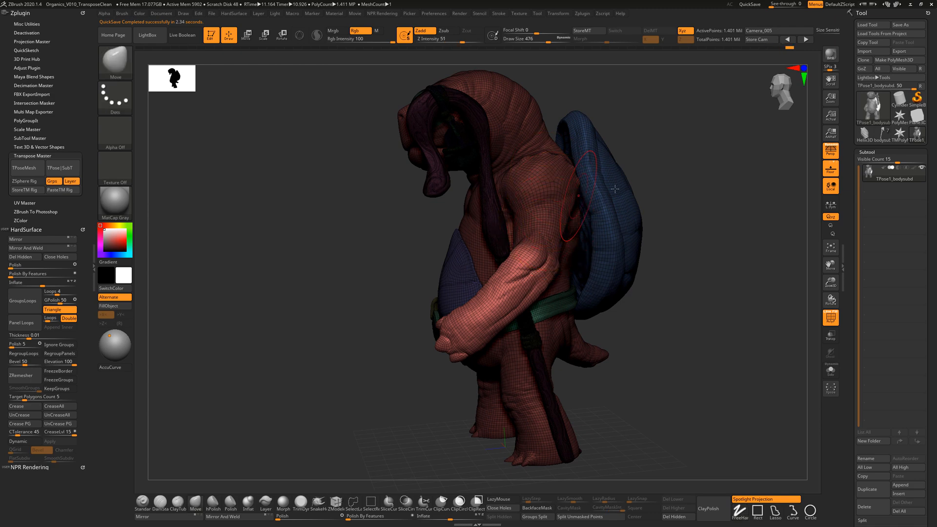
right_click_drag(614, 188, 541, 125)
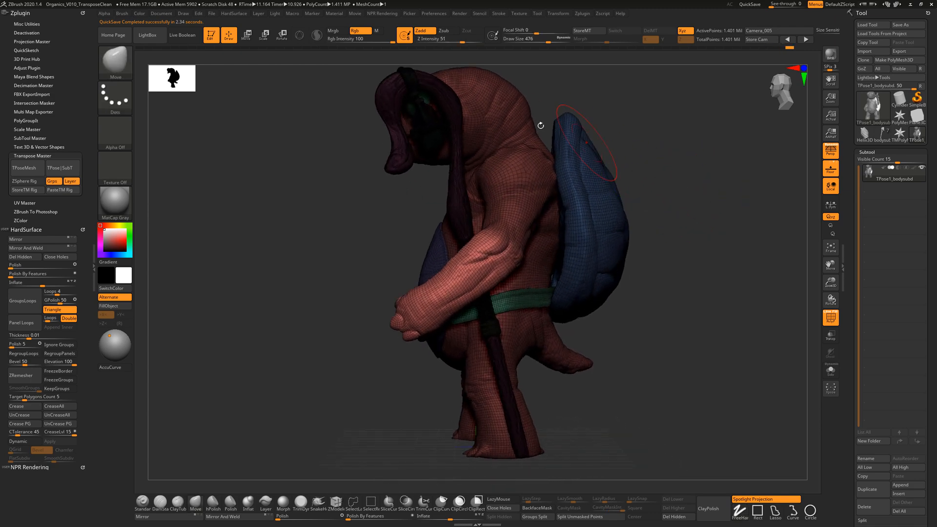
key("r")
left_click_drag(477, 228, 499, 181)
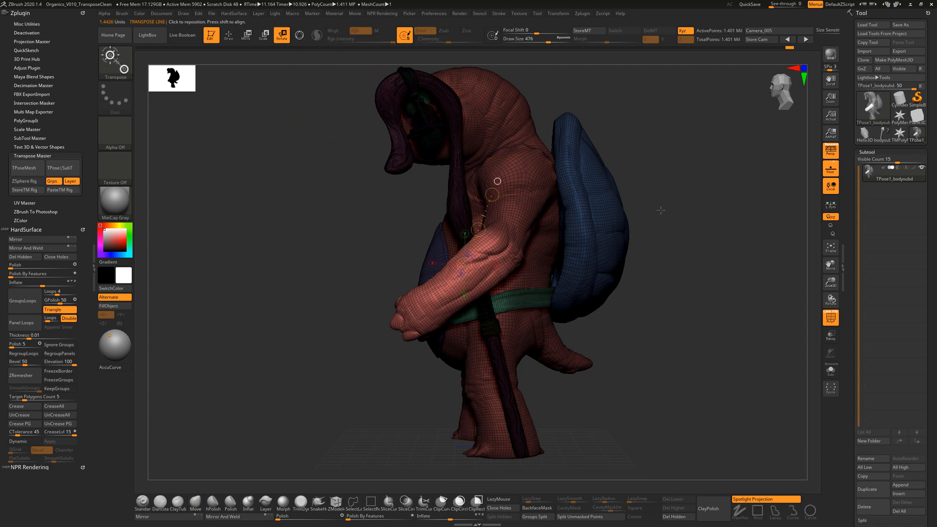
left_click_drag(506, 235, 433, 290)
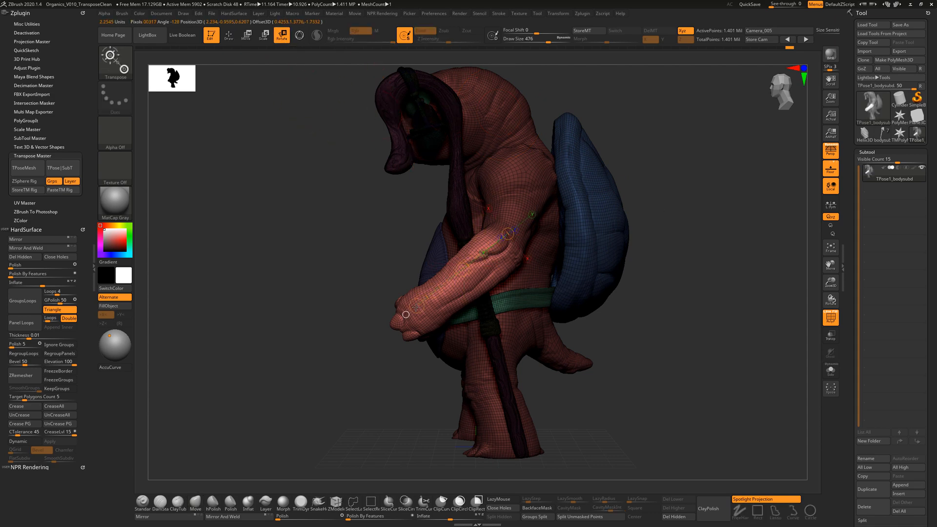
left_click_drag(656, 223, 678, 287)
mouse_move(376, 359)
left_mouse_down()
mouse_move(390, 345)
mouse_move(385, 328)
mouse_move(392, 340)
mouse_move(371, 344)
left_mouse_up()
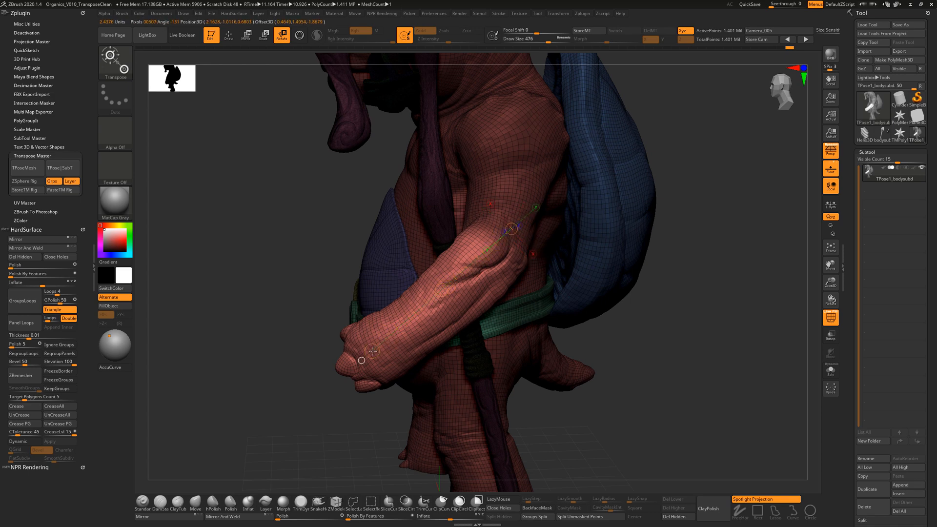
left_click_drag(626, 320, 587, 290)
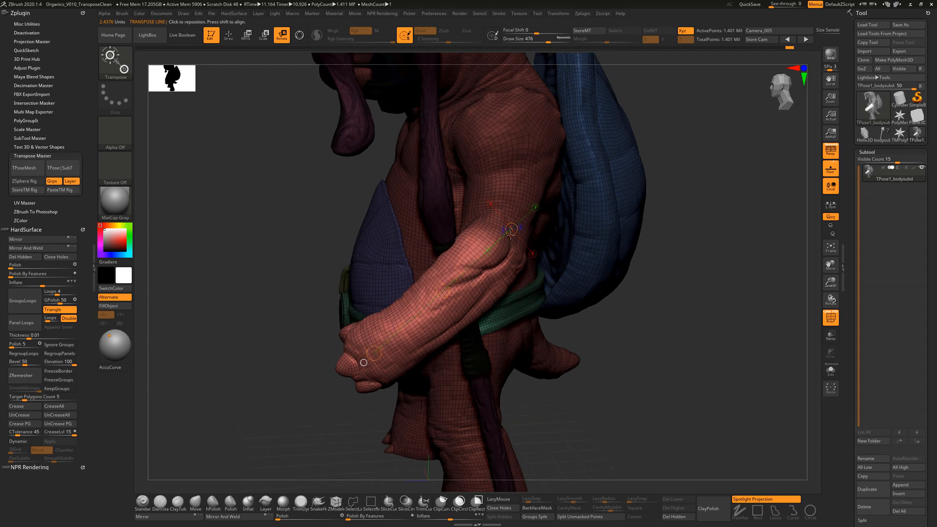
Step: Realign the transpose line to run from the left wrist up to the elbow, checking it from several angles
left_click_drag(510, 231, 502, 250)
left_click_drag(590, 333, 453, 279)
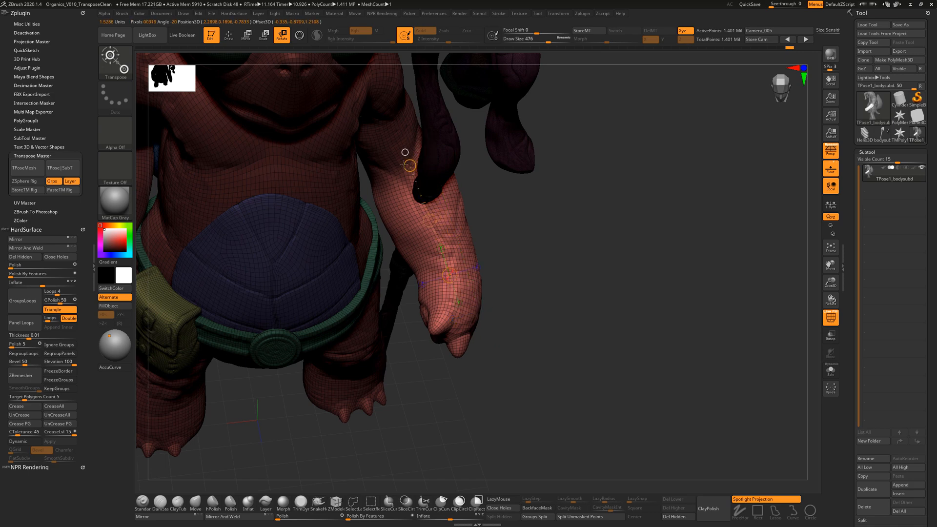
left_click_drag(551, 177, 556, 230)
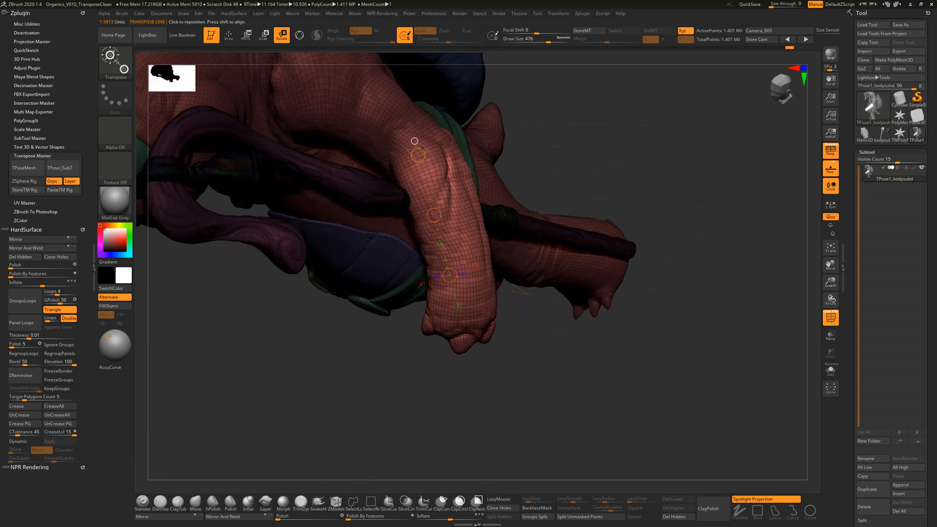
left_click_drag(422, 149, 434, 145)
mouse_move(604, 157)
left_mouse_down()
mouse_move(583, 160)
mouse_move(627, 140)
mouse_move(619, 145)
left_mouse_up()
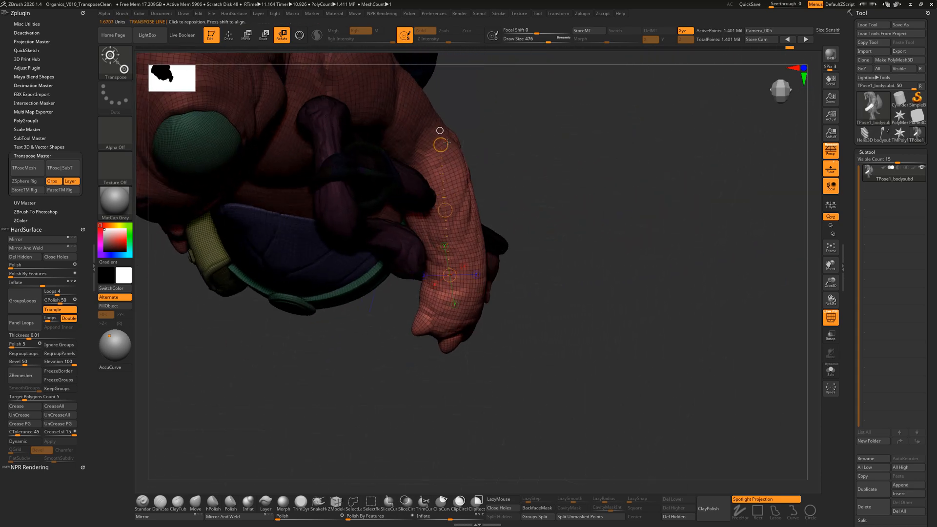
Step: Redraw the transpose line along the left forearm and adjust its wrist and elbow ends to follow the arm's axis
left_click_drag(447, 142, 453, 306)
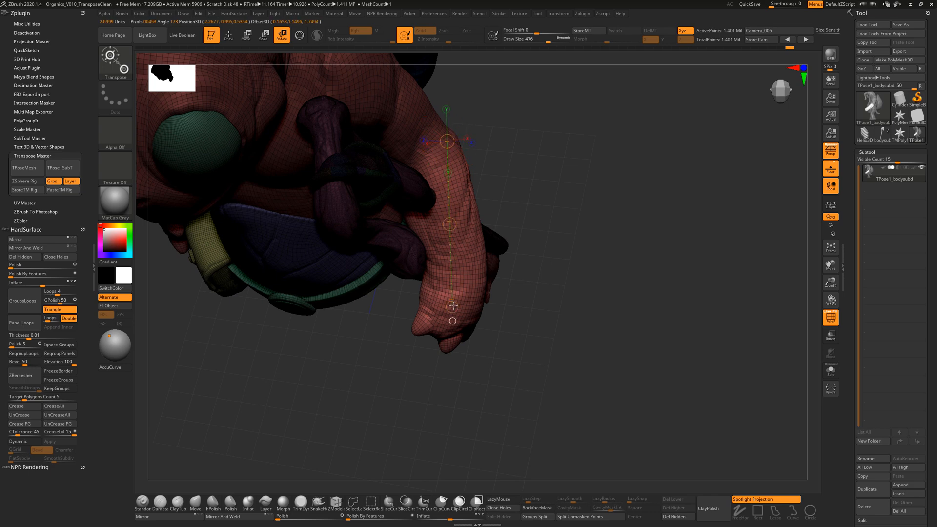
left_click_drag(444, 130, 425, 138)
left_click_drag(545, 165, 433, 145)
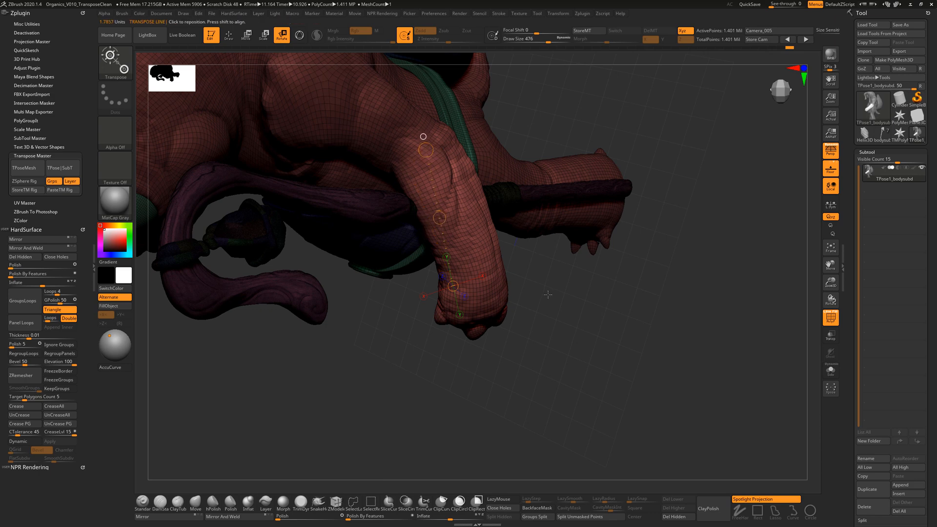
left_click_drag(547, 294, 534, 266)
left_click_drag(460, 291, 467, 295)
left_click_drag(429, 148, 417, 143)
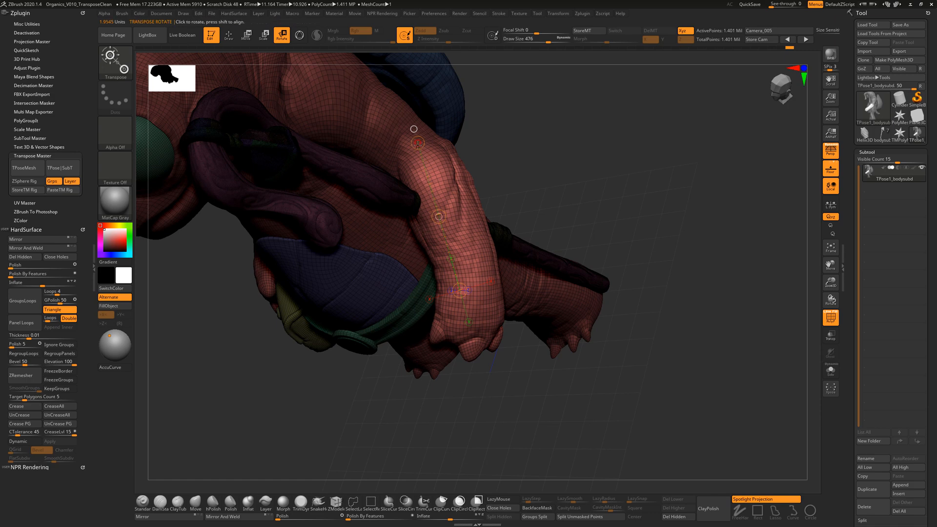
Step: Shift the transpose line's wrist and elbow ends along the left forearm and set the draw size to 453
left_click_drag(464, 281, 465, 277)
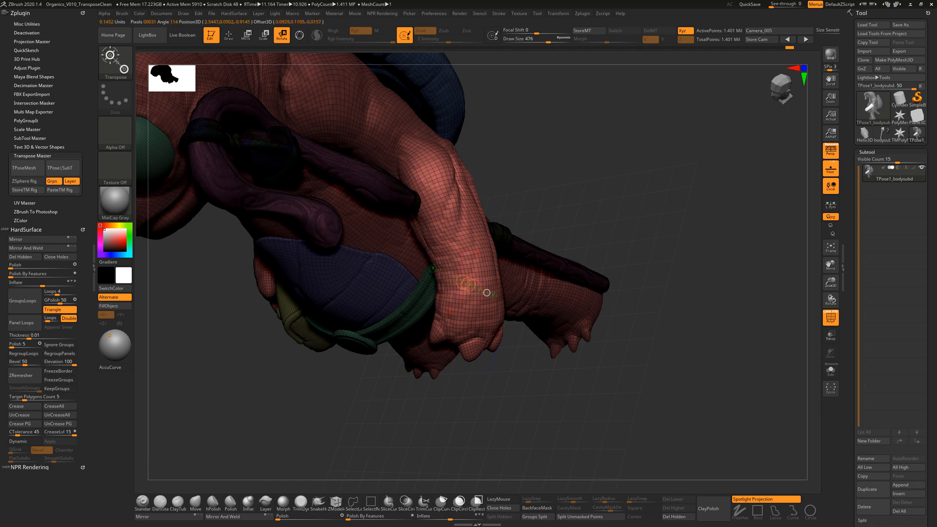
left_click_drag(418, 145, 397, 80)
left_click_drag(551, 387, 545, 372, "alt")
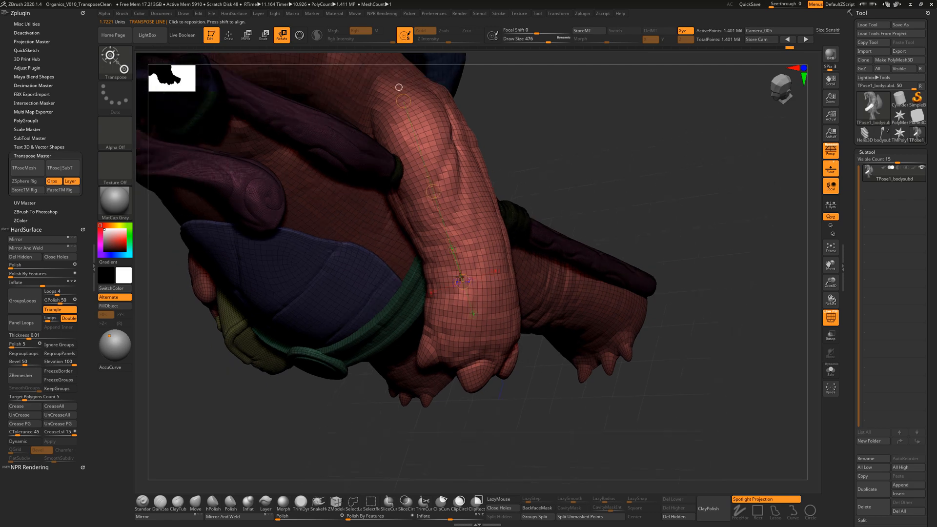
key("s")
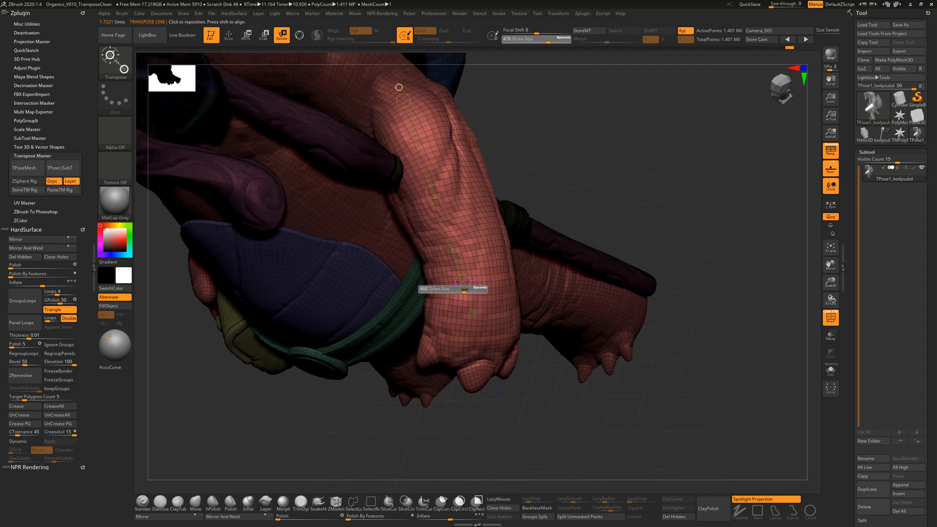
left_click(462, 290)
left_click_drag(398, 87, 438, 140)
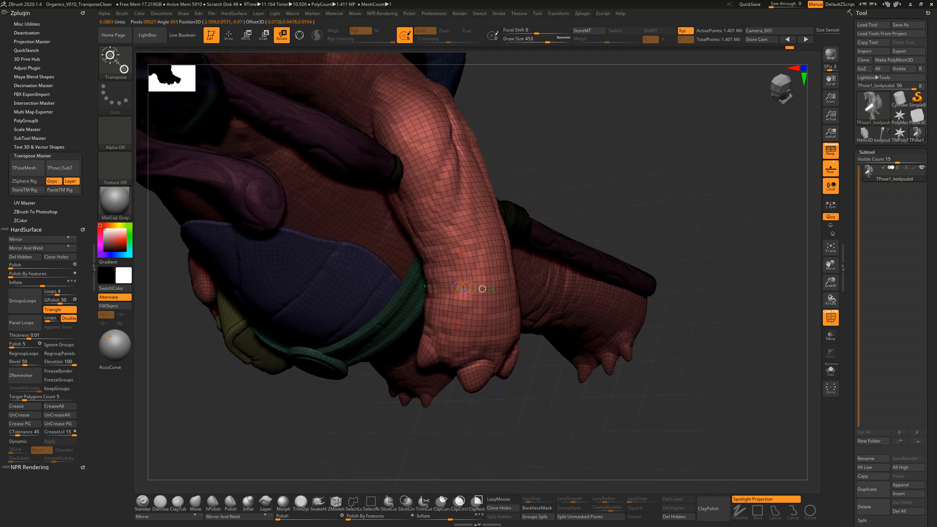
Step: Redraw the transpose line between the left elbow and wrist, checking it from the front and side
left_click_drag(558, 151, 439, 254)
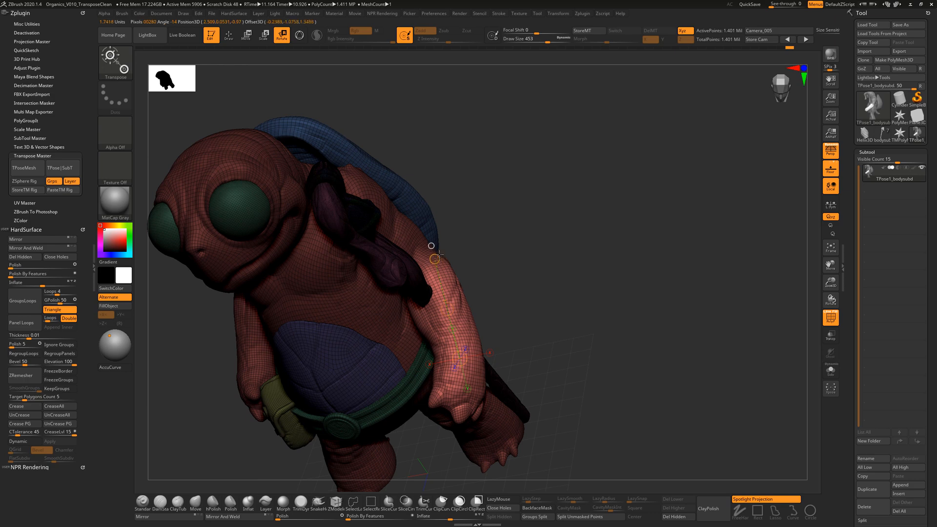
left_click_drag(518, 280, 440, 356)
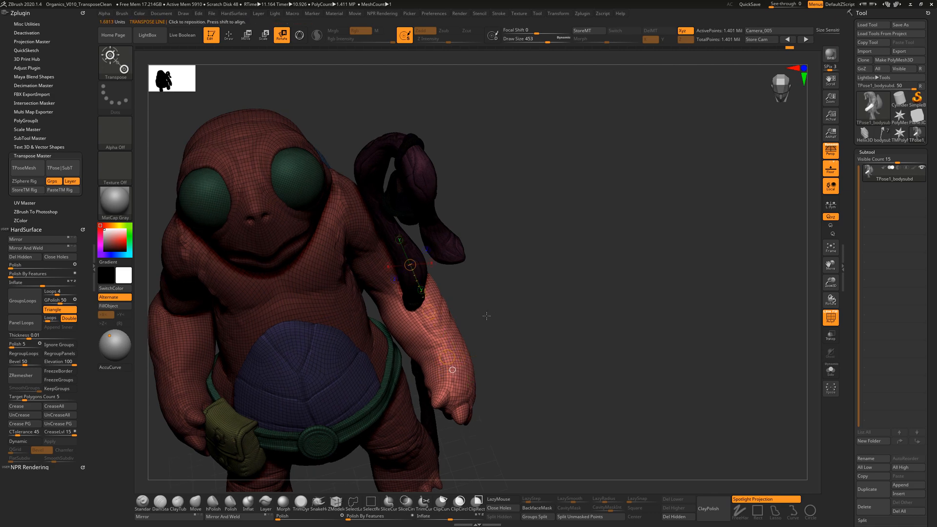
left_click_drag(487, 318, 435, 363)
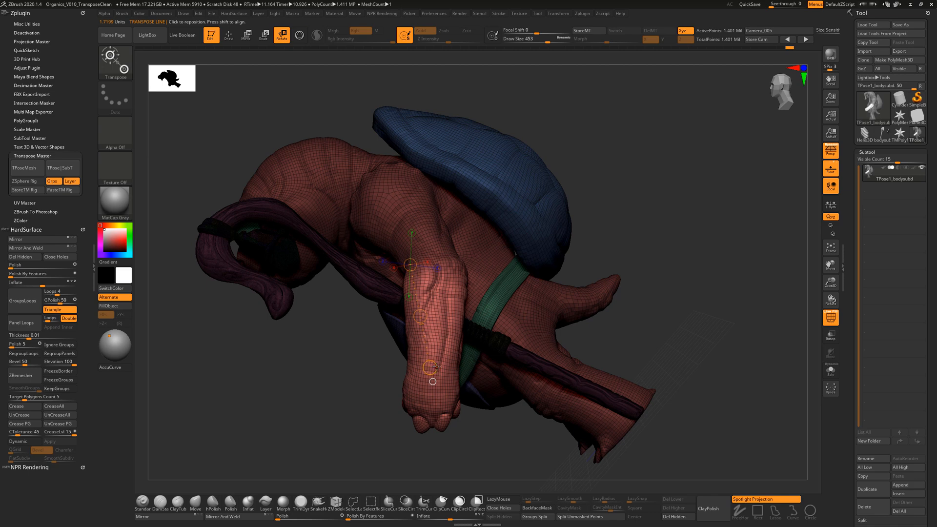
mouse_move(437, 367)
left_mouse_down()
mouse_move(446, 375)
mouse_move(432, 283)
left_mouse_up()
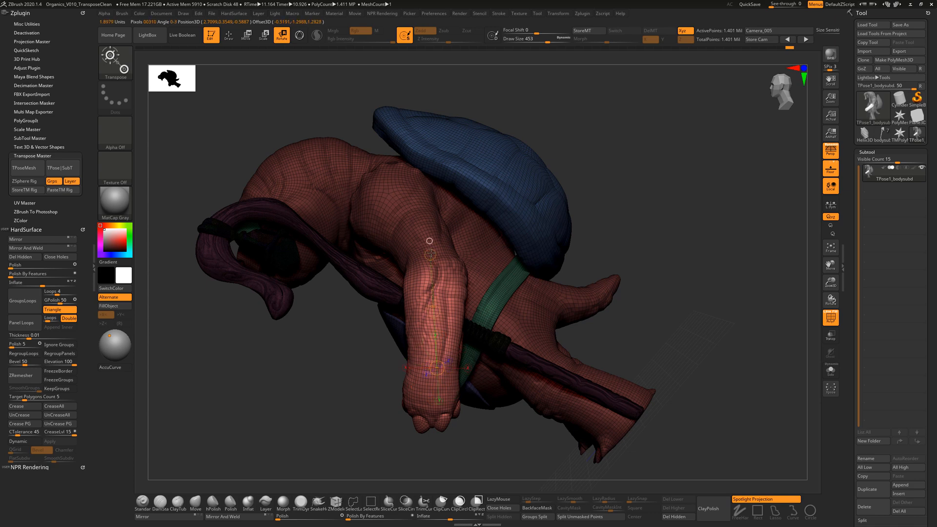
left_click_drag(429, 241, 431, 238)
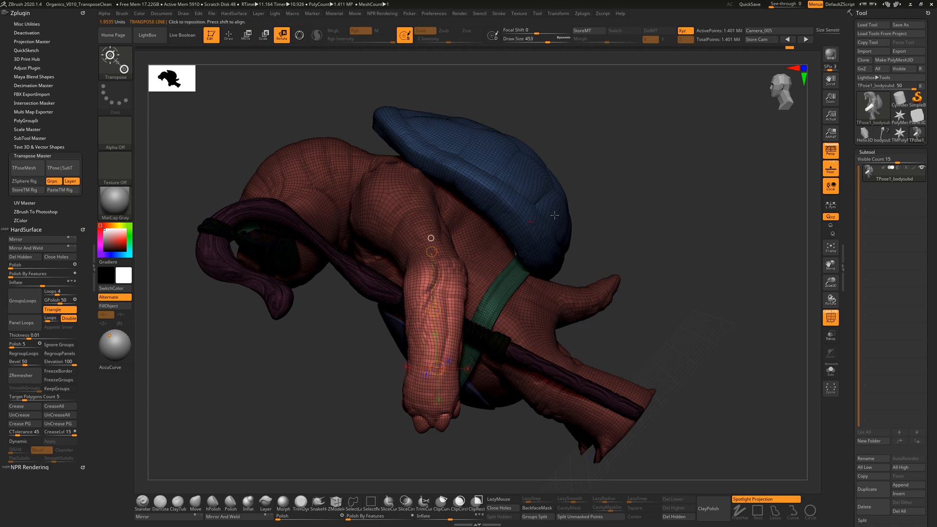
Step: Redraw the transpose line from the left hand up to the elbow and fine-tune both ends
mouse_move(438, 256)
left_mouse_down()
mouse_move(446, 376)
mouse_move(435, 389)
left_mouse_up()
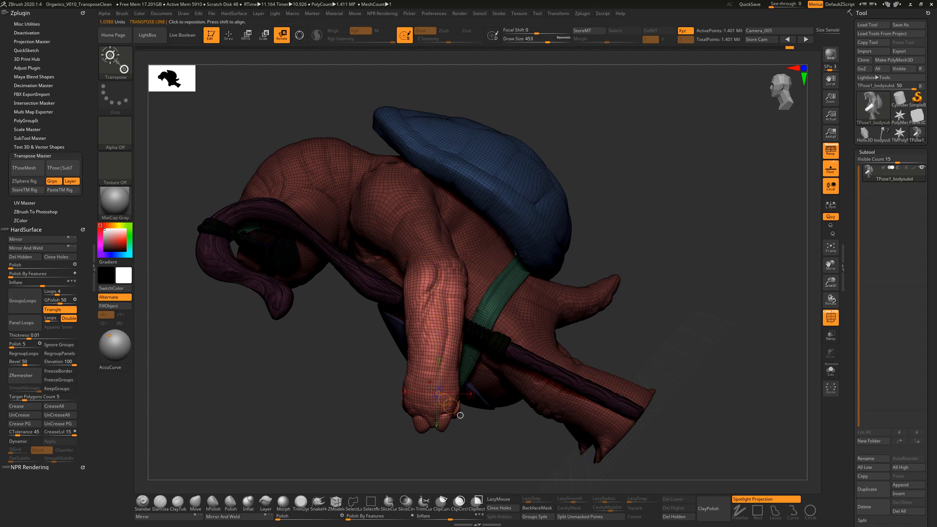
left_click_drag(430, 386, 429, 246)
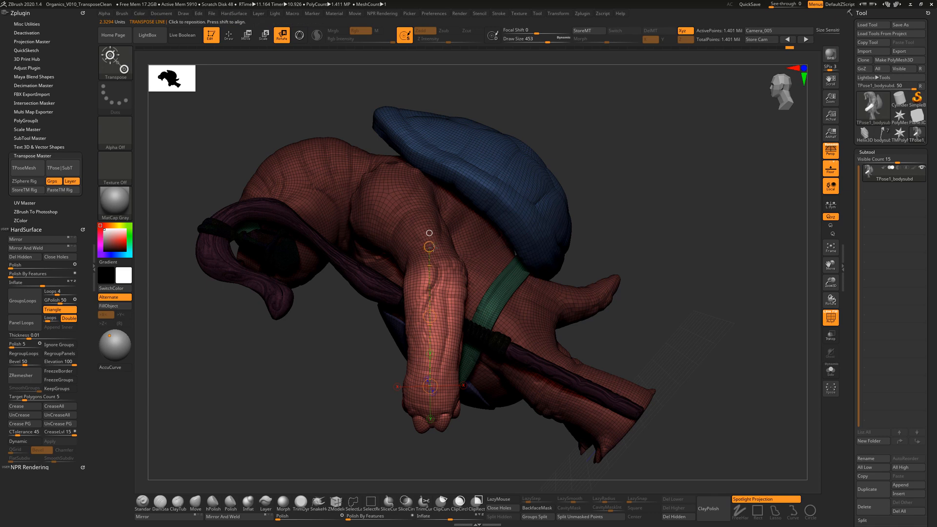
left_click(432, 248)
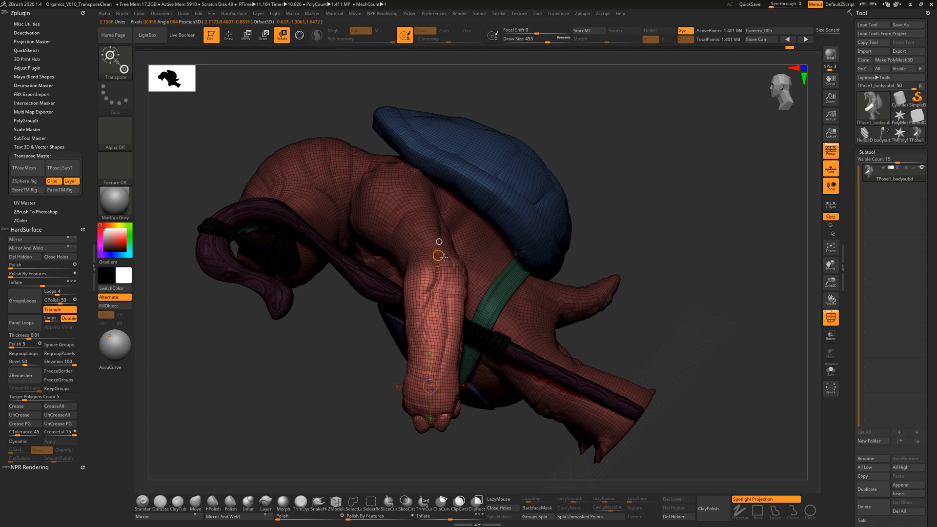
left_click_drag(444, 256, 442, 262)
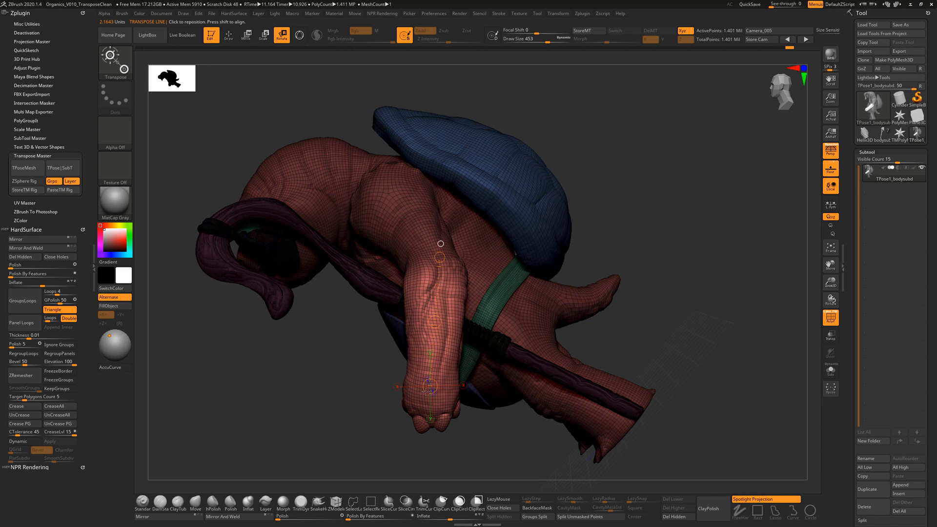
mouse_move(429, 386)
left_mouse_down()
mouse_move(429, 399)
mouse_move(429, 379)
left_mouse_up()
Step: Align the transpose line from the left elbow down the forearm and bend the forearm forward at the elbow
left_click_drag(468, 433, 482, 350)
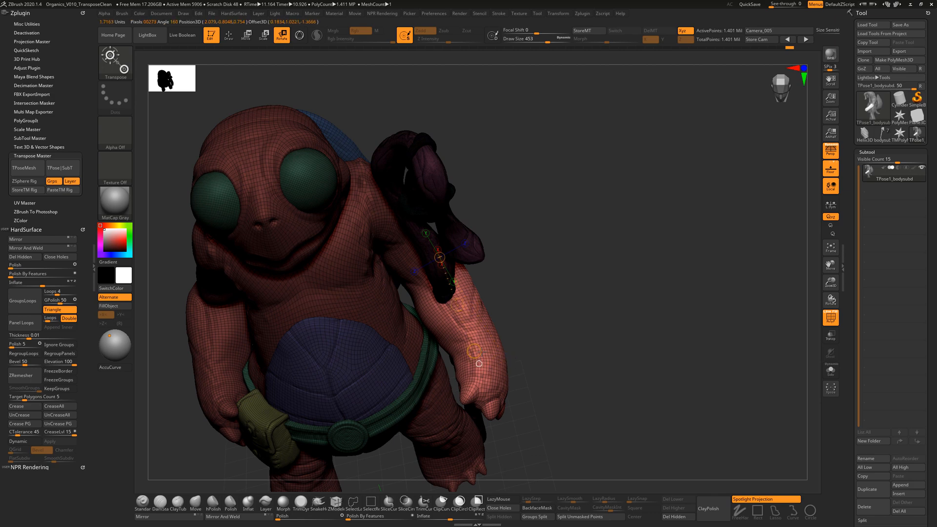
left_click_drag(561, 341, 466, 353)
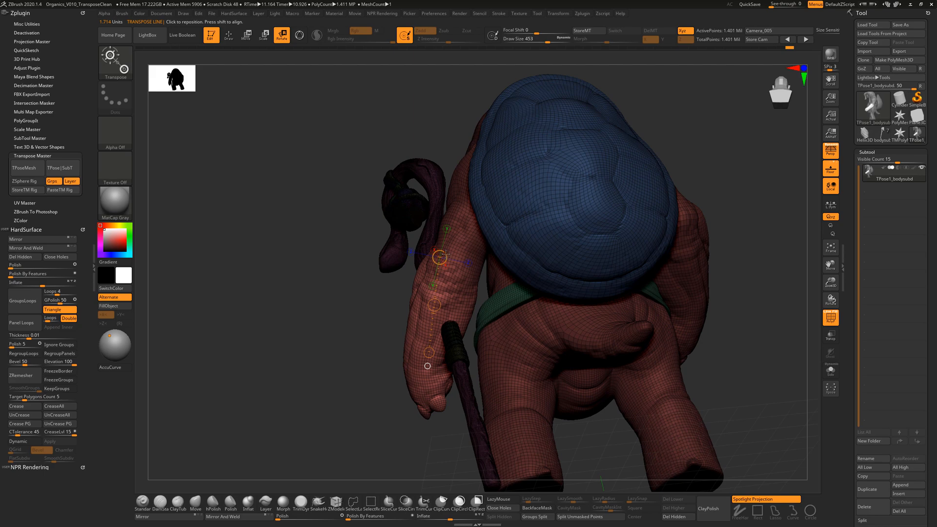
left_click_drag(445, 254, 456, 258)
left_click_drag(362, 346, 517, 298)
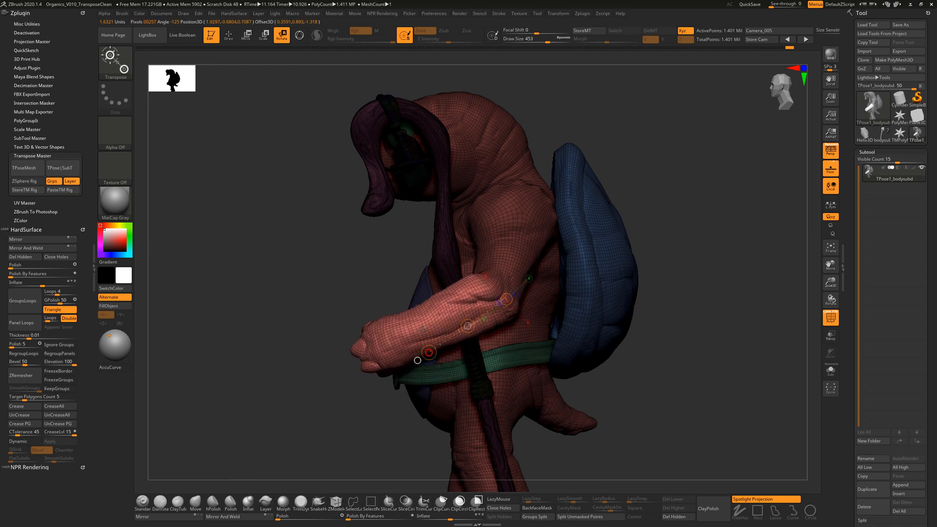
Step: Raise the bent left forearm slightly more by rotating it about the elbow in side view
left_click_drag(421, 328, 421, 326)
left_click_drag(668, 220, 704, 199)
left_click_drag(628, 245, 585, 257)
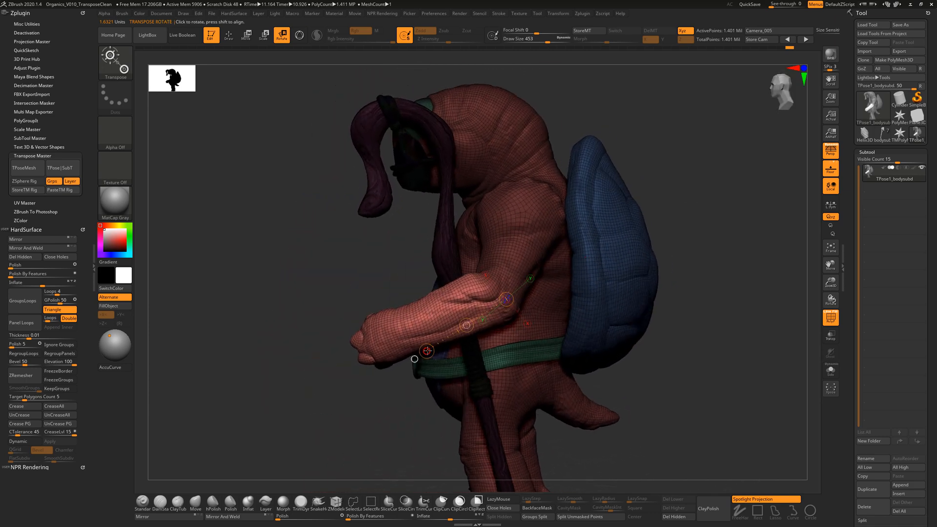
left_click_drag(427, 351, 422, 342)
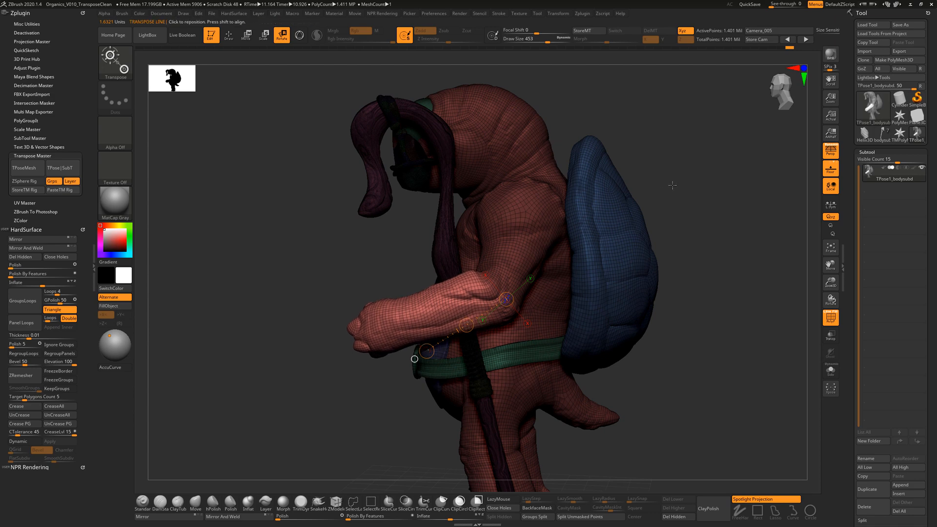
left_click_drag(672, 185, 278, 85)
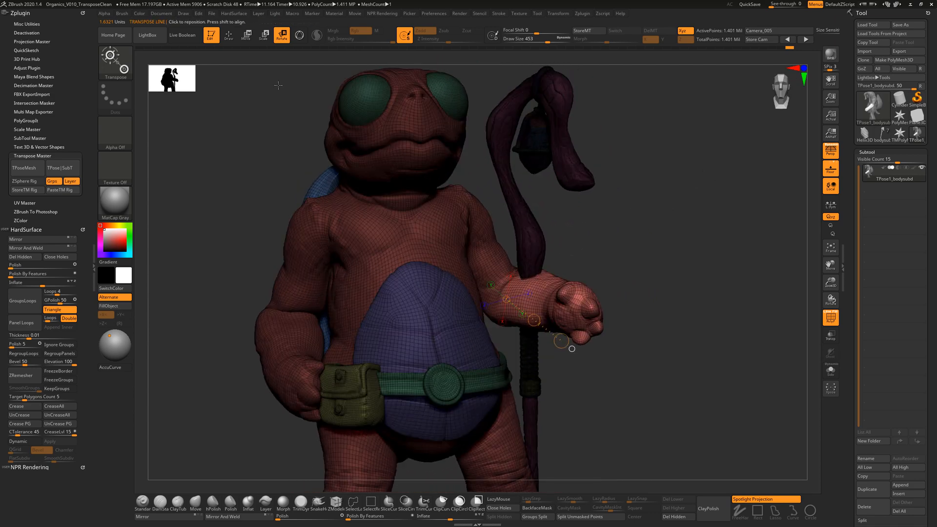
Step: Return to Draw mode and invert the mask so it covers the left forearm instead of the body
key("q")
left_click_drag(653, 251, 689, 299)
key("ctrl")
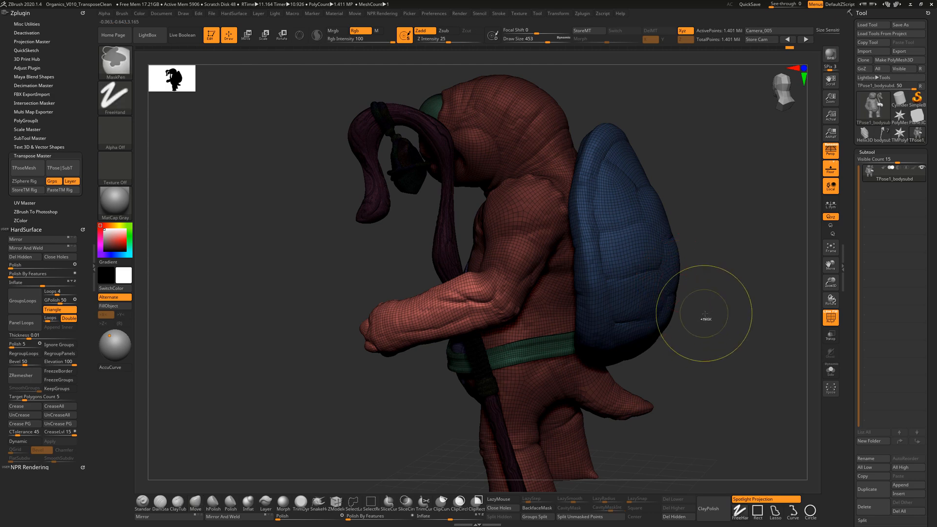
left_click(720, 337, "ctrl")
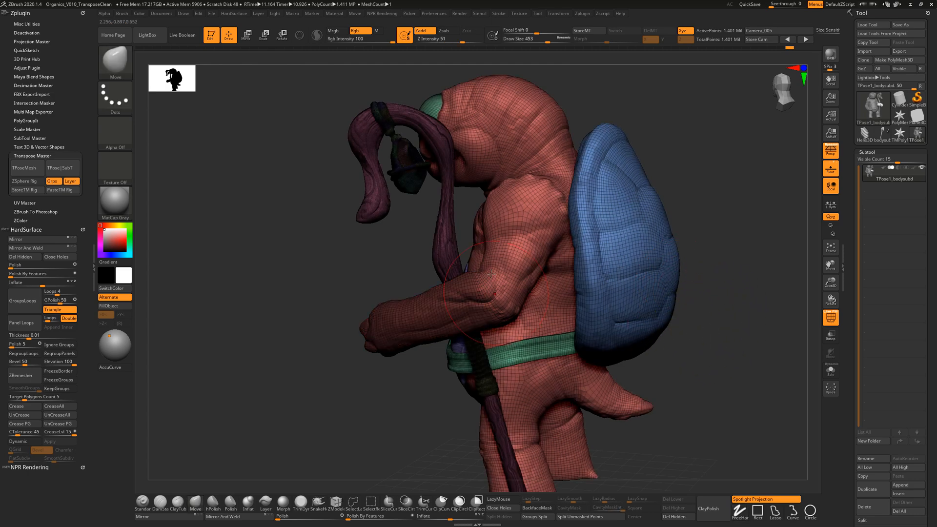
Step: Nudge the inner bend of the left elbow with the Move brush, adjusting its draw size to 324
left_click_drag(678, 337, 713, 375)
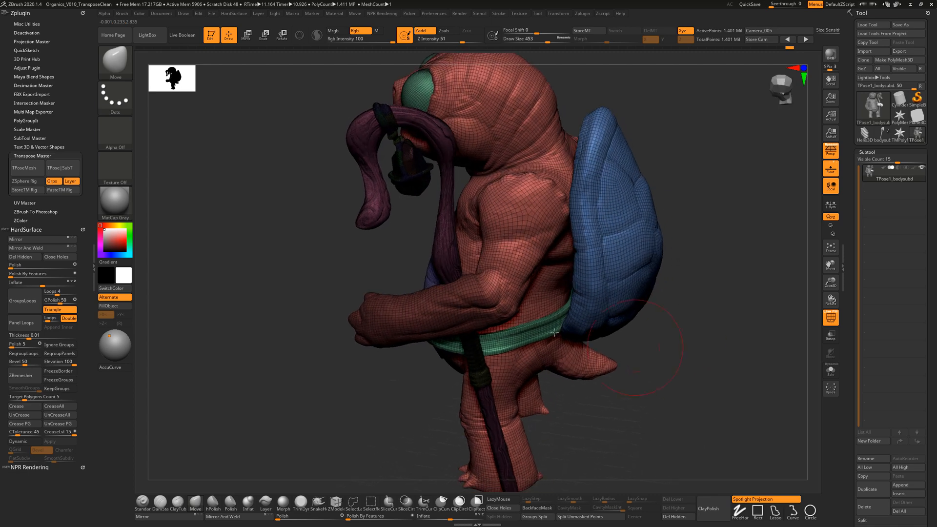
key("s")
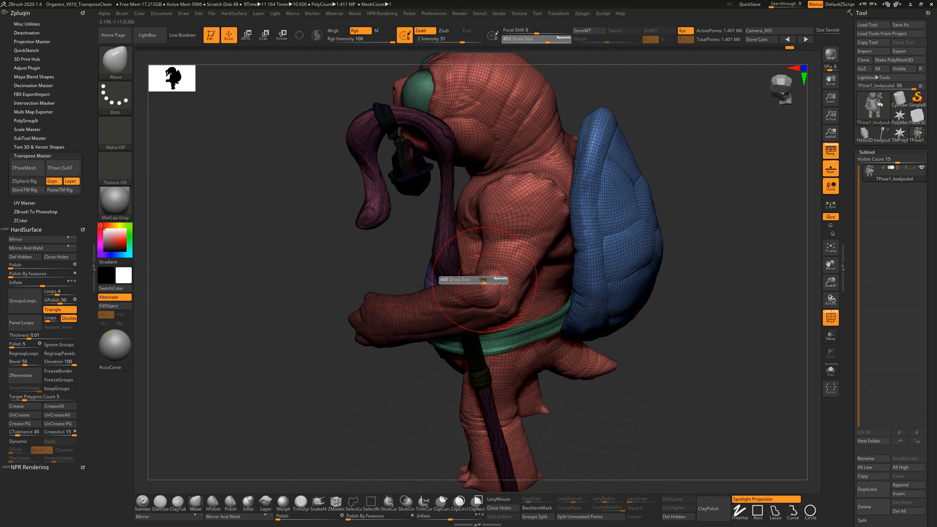
left_click_drag(482, 281, 476, 281)
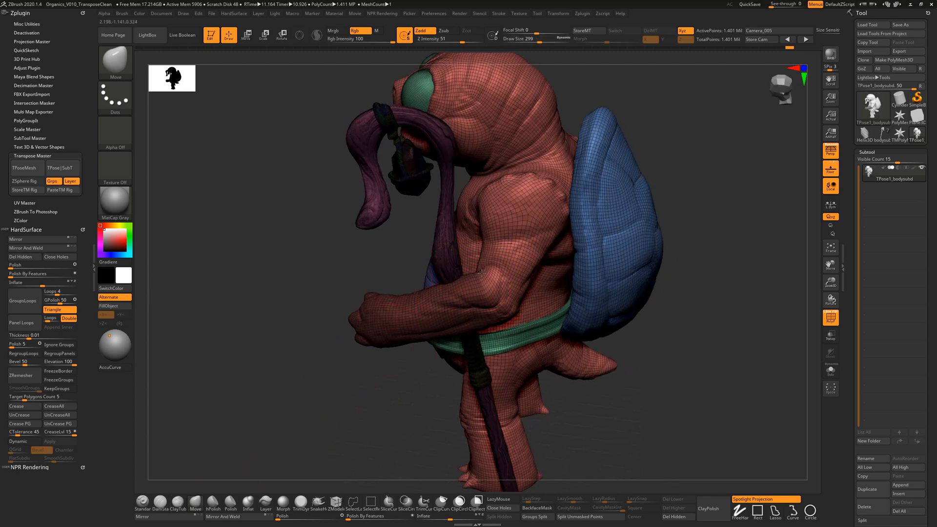
key("s")
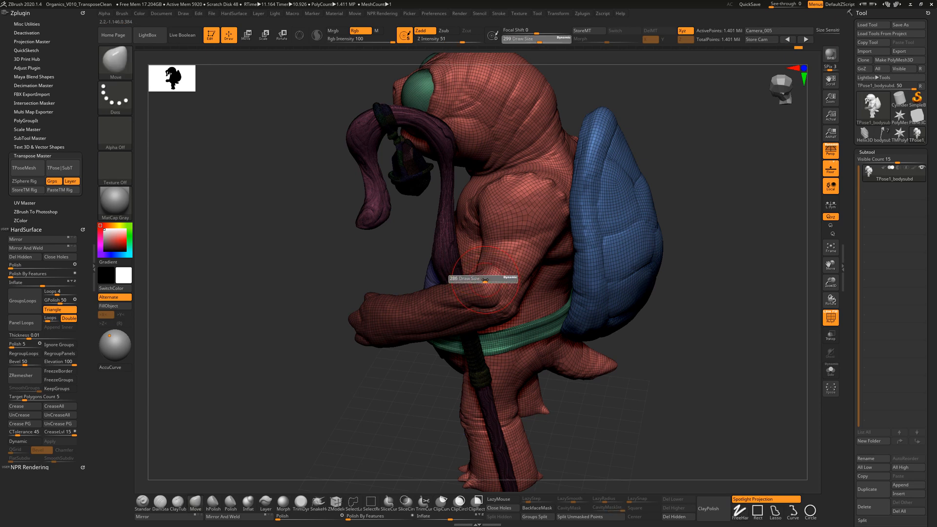
left_click_drag(486, 280, 488, 281)
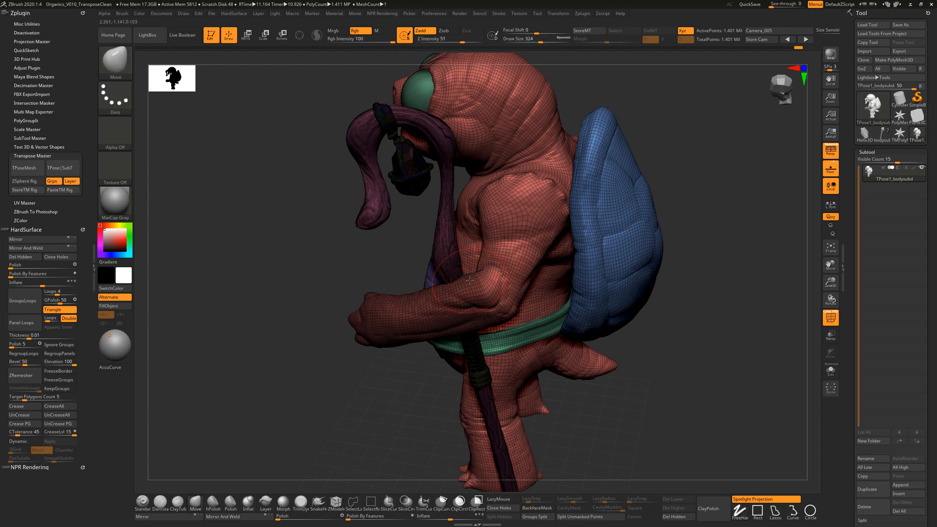
Step: Reshape the left elbow and upper arm with the Move Topological brush at draw size 400 and clear the mask
key("b")
key("m")
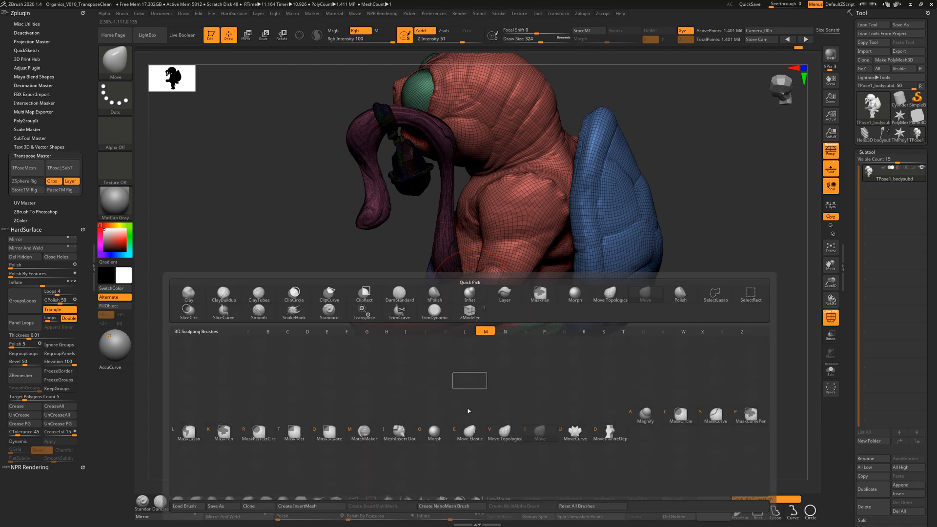
left_click(505, 427)
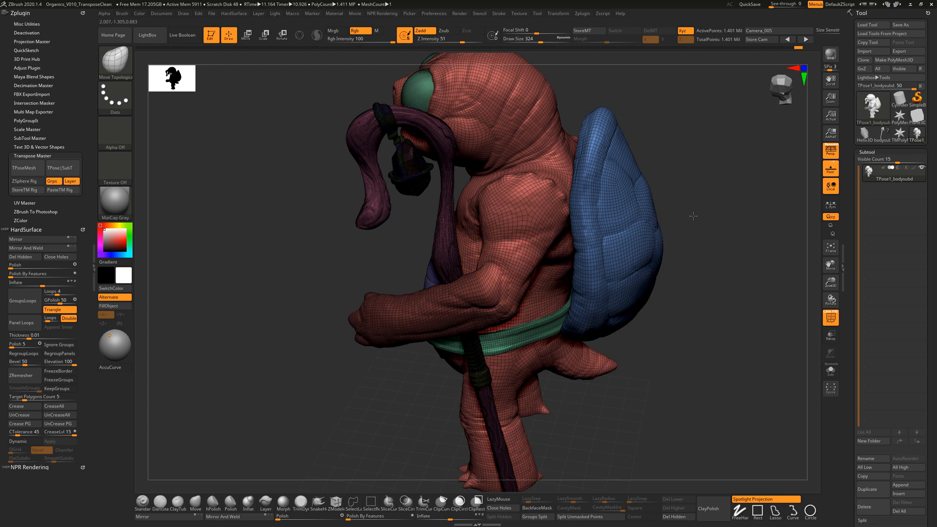
mouse_move(693, 216)
left_mouse_down()
mouse_move(493, 274)
mouse_move(522, 266)
mouse_move(548, 293)
mouse_move(490, 269)
left_mouse_up()
key("s")
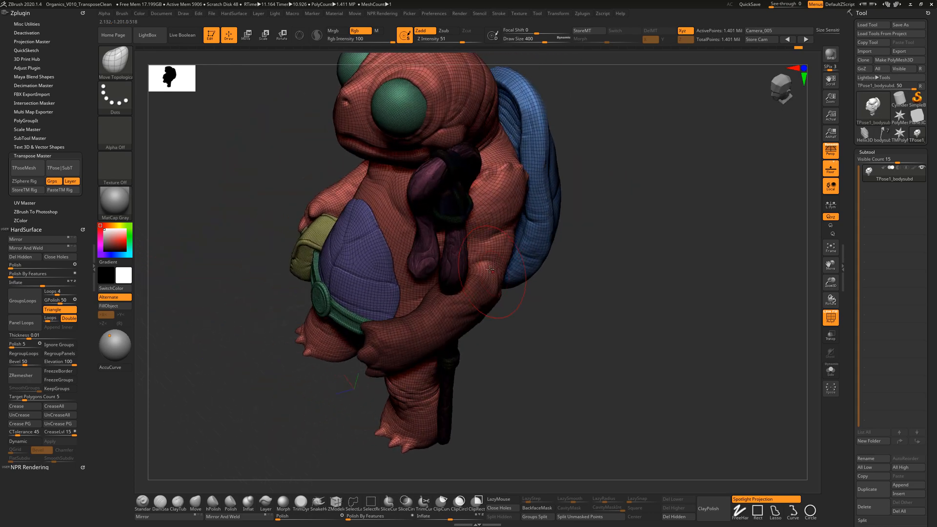
left_click_drag(539, 309, 487, 272)
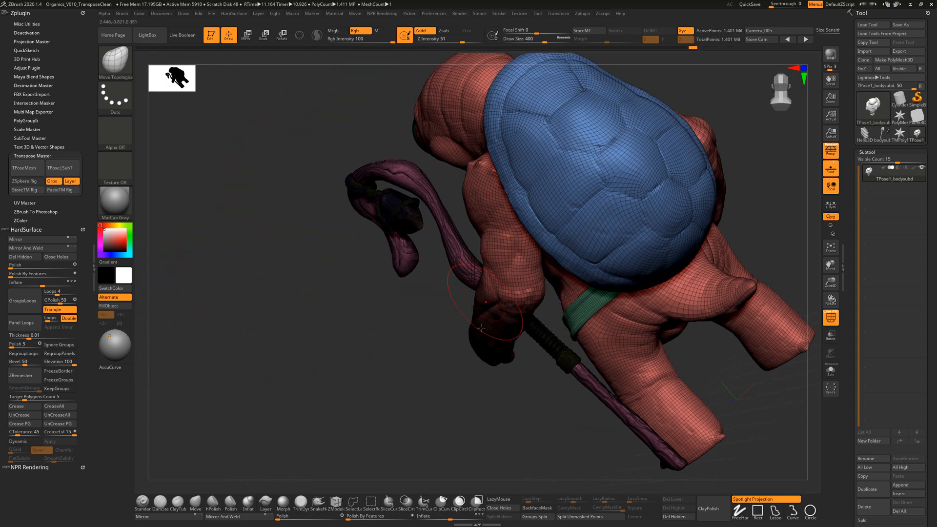
left_click_drag(481, 327, 556, 242)
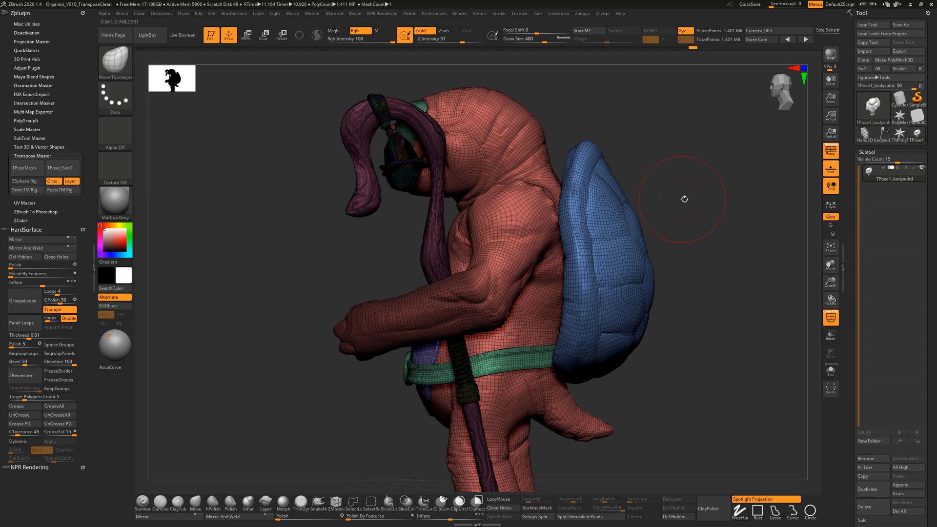
left_click_drag(683, 199, 682, 203)
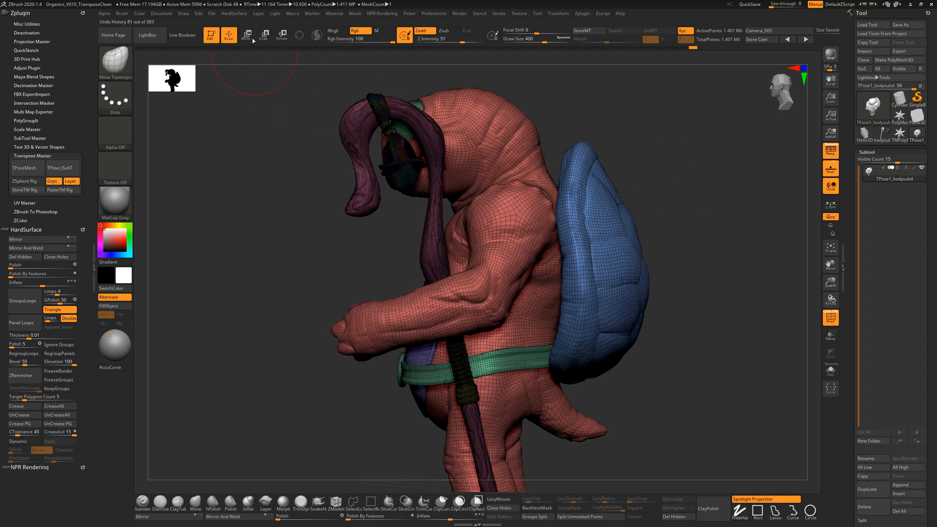
Step: Check the bent arm from the front and isolate the wooden staff, hiding all other parts
left_click_drag(326, 259, 493, 294)
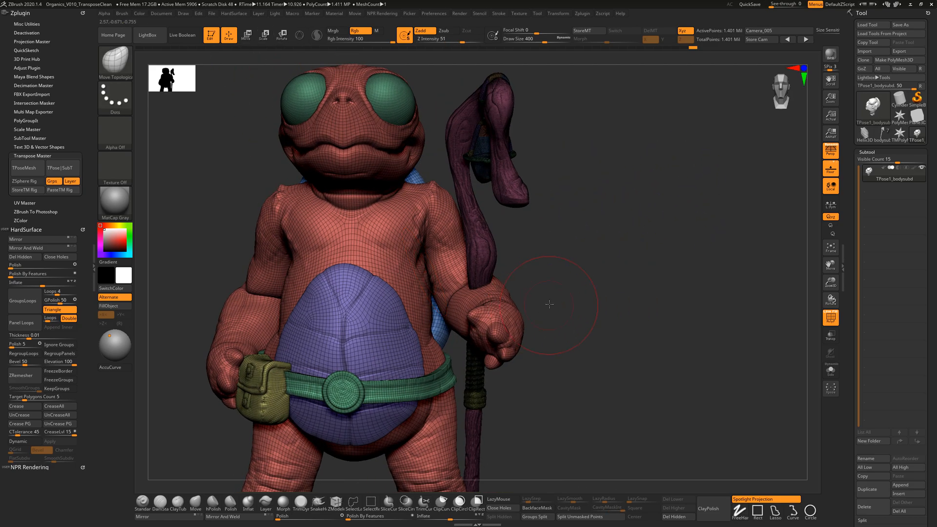
mouse_move(549, 304)
left_mouse_down()
mouse_move(549, 295)
mouse_move(580, 298)
mouse_move(588, 309)
mouse_move(595, 294)
mouse_move(539, 309)
mouse_move(576, 295)
mouse_move(566, 282)
mouse_move(540, 297)
mouse_move(575, 291)
mouse_move(566, 291)
mouse_move(577, 300)
left_mouse_up()
left_click_drag(581, 304, 569, 287)
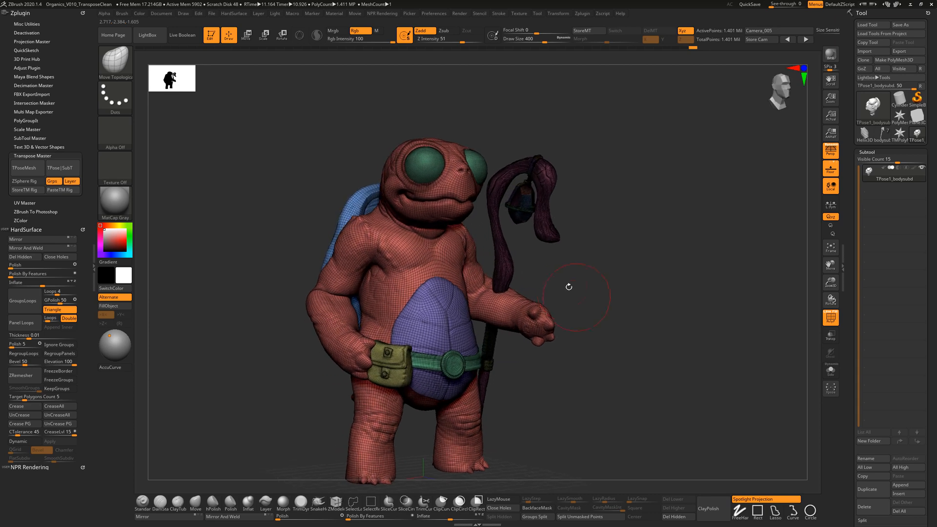
left_click(507, 268, "ctrl+shift")
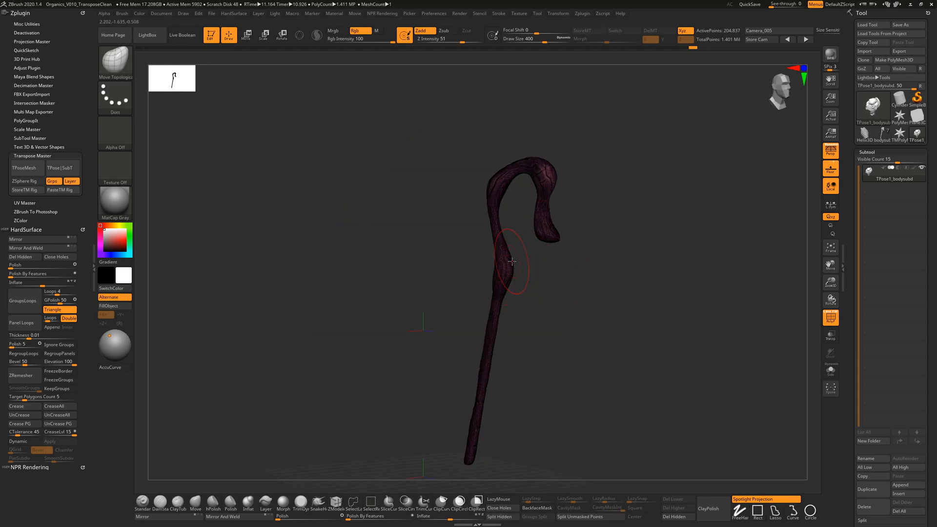
Step: Invert the visibility to bring back the turtle, and hide the staff's grip wrapping, collar and outer lantern pieces
left_click(510, 263, "ctrl+shift")
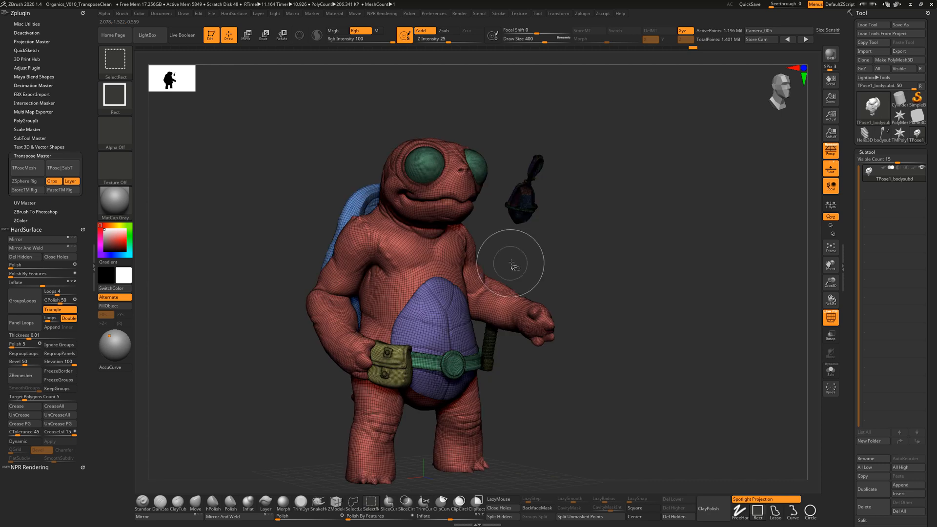
left_click(490, 348, "ctrl+shift")
left_click(492, 355, "ctrl+shift")
left_click(489, 366, "ctrl+shift")
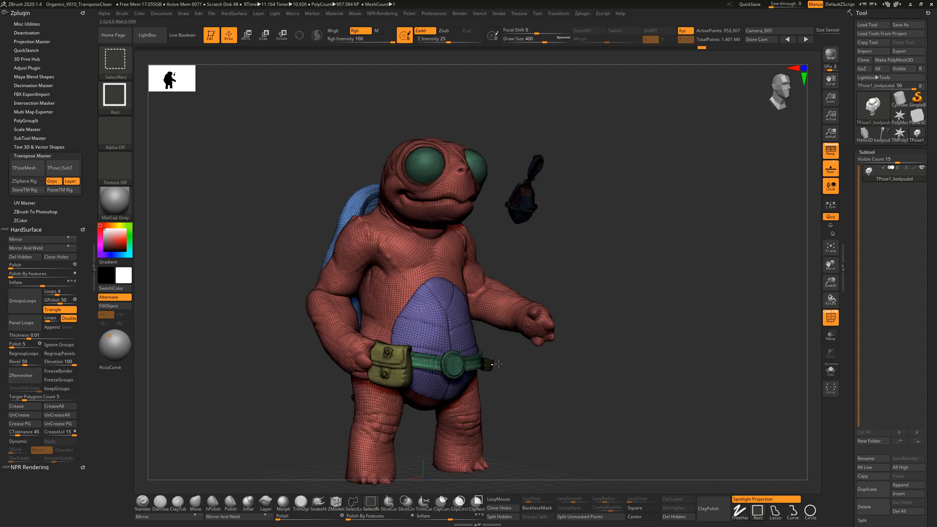
left_click(532, 215, "ctrl+shift")
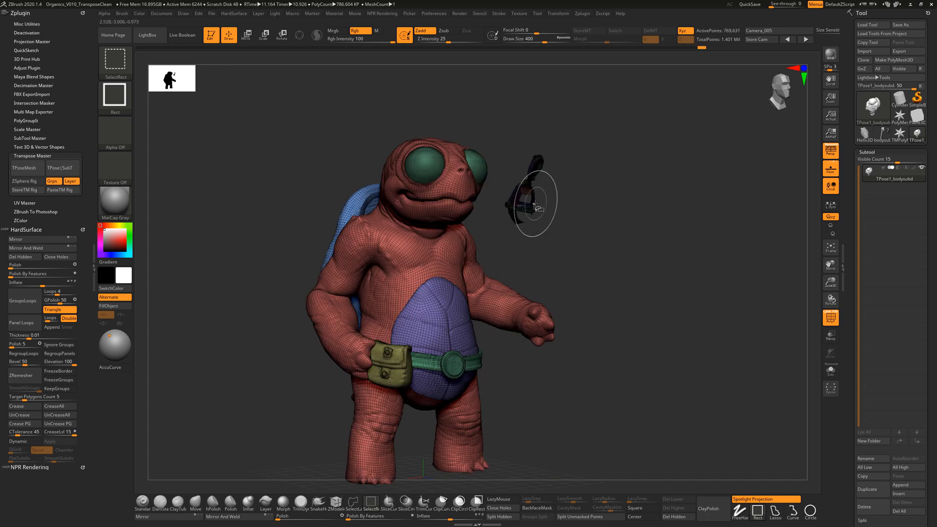
left_click(532, 205, "ctrl+shift")
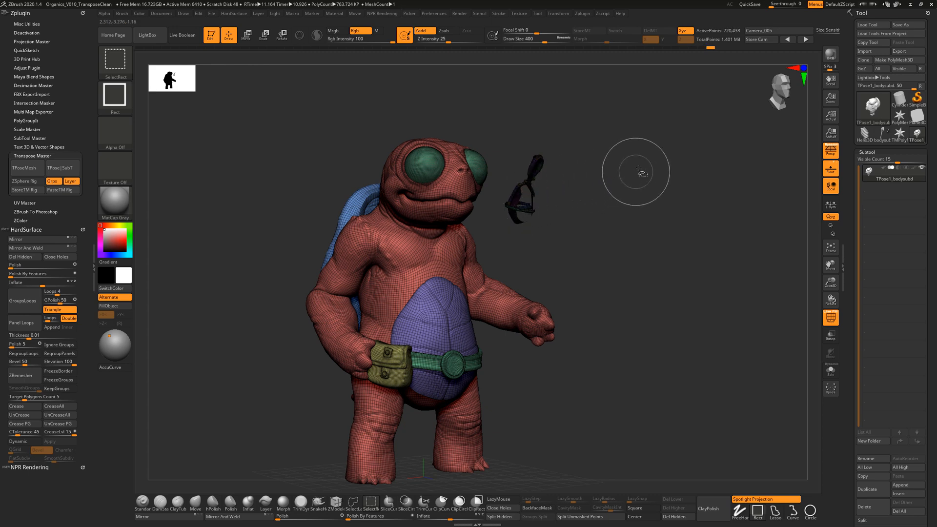
Step: Isolate the complete staff with its grip and hanging lantern, and merge the visible parts into a single polygroup
left_click_drag(655, 143, 588, 237, "ctrl+shift")
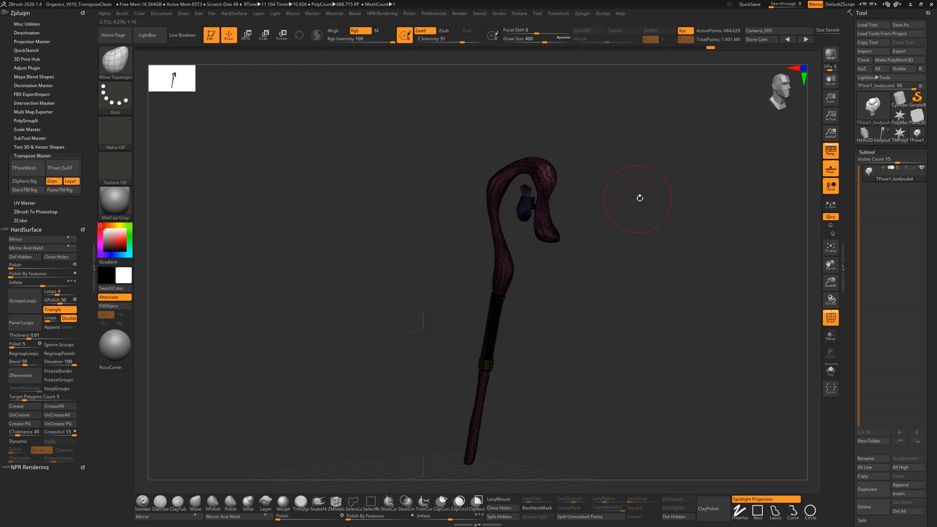
left_click(625, 195, "ctrl+shift")
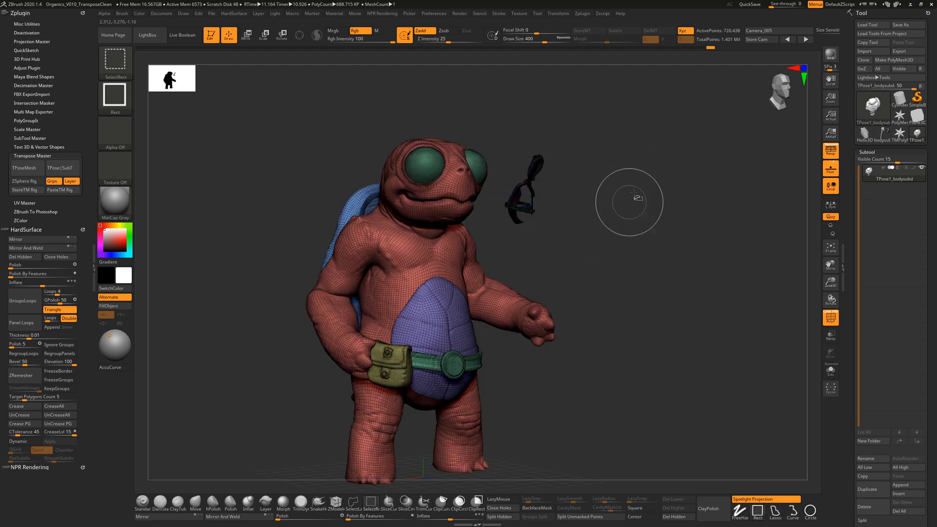
left_click_drag(653, 159, 618, 223, "ctrl+shift")
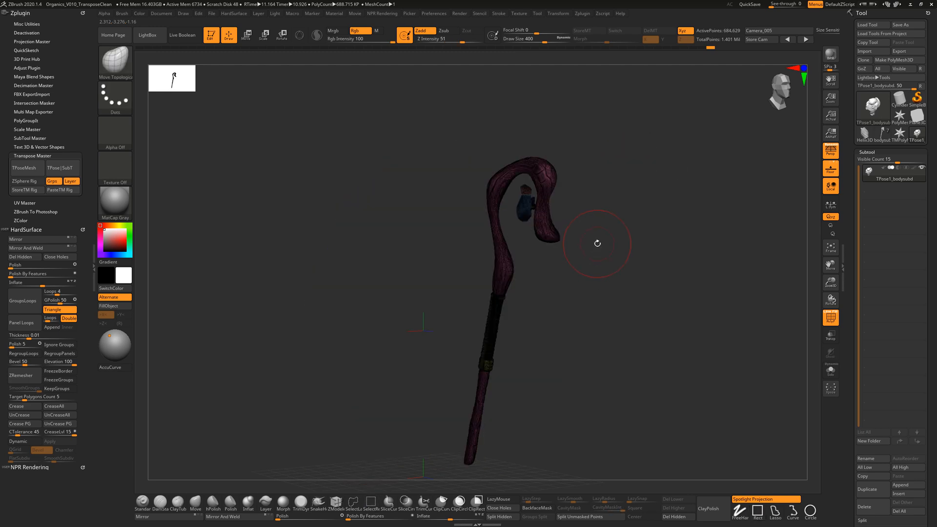
key("ctrl+shift")
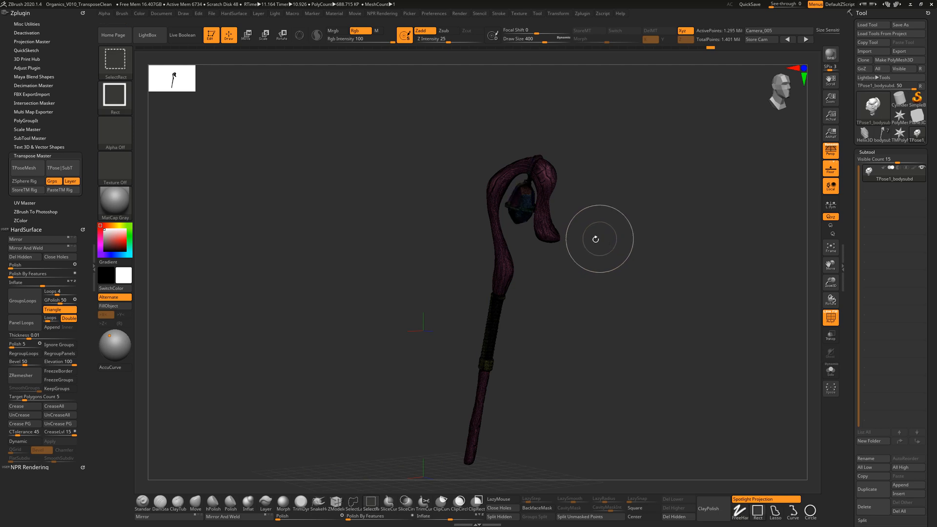
mouse_move(615, 236)
left_mouse_down()
mouse_move(591, 251)
mouse_move(620, 251)
left_mouse_up()
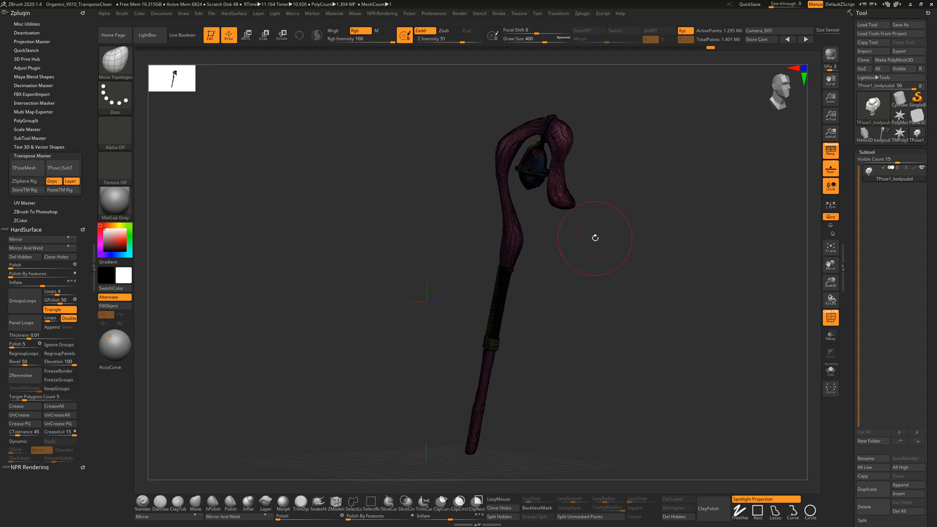
key("ctrl")
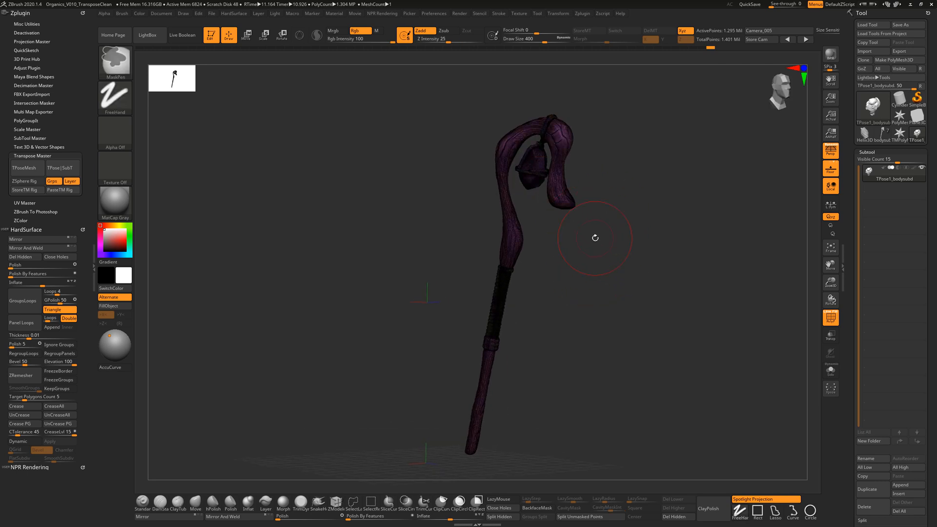
left_click_drag(595, 238, 613, 263)
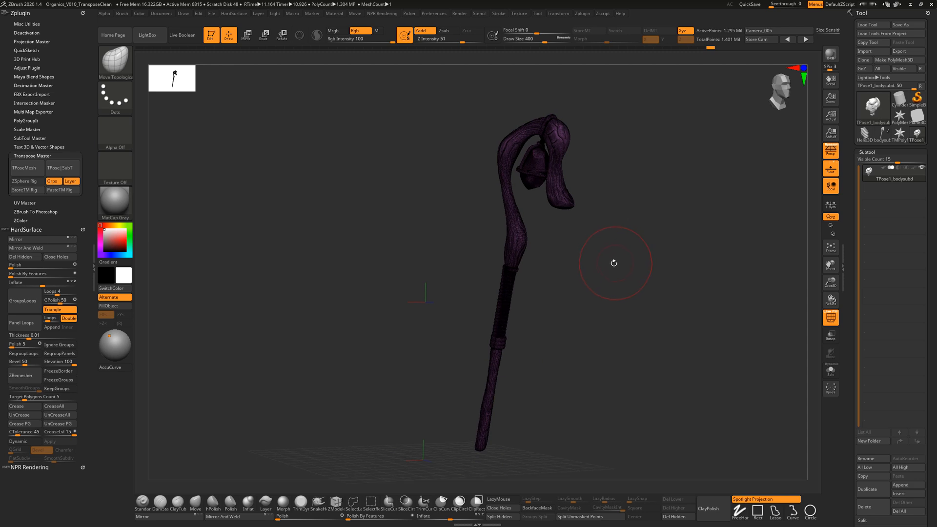
Step: Mask the isolated staff, show all parts again and invert the mask so it covers the turtle instead
key("ctrl")
left_click(615, 276, "ctrl")
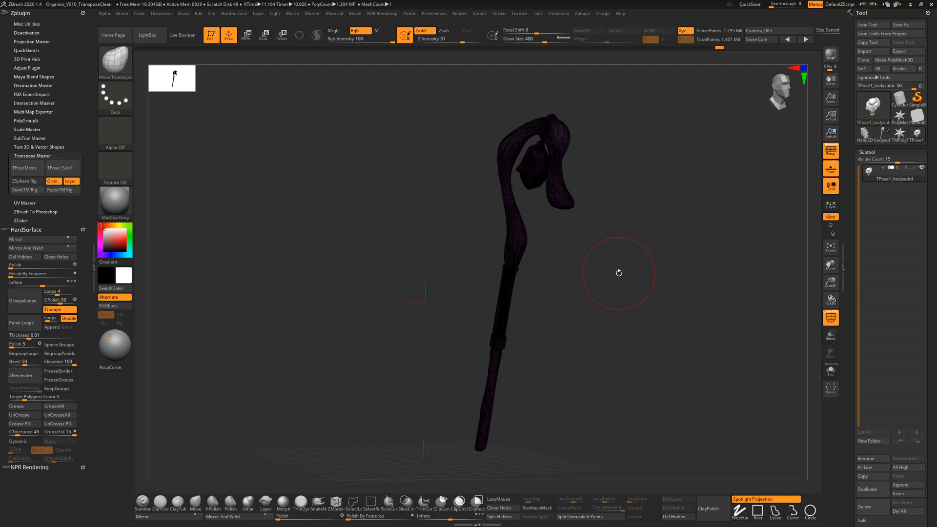
left_click(637, 244, "ctrl+shift")
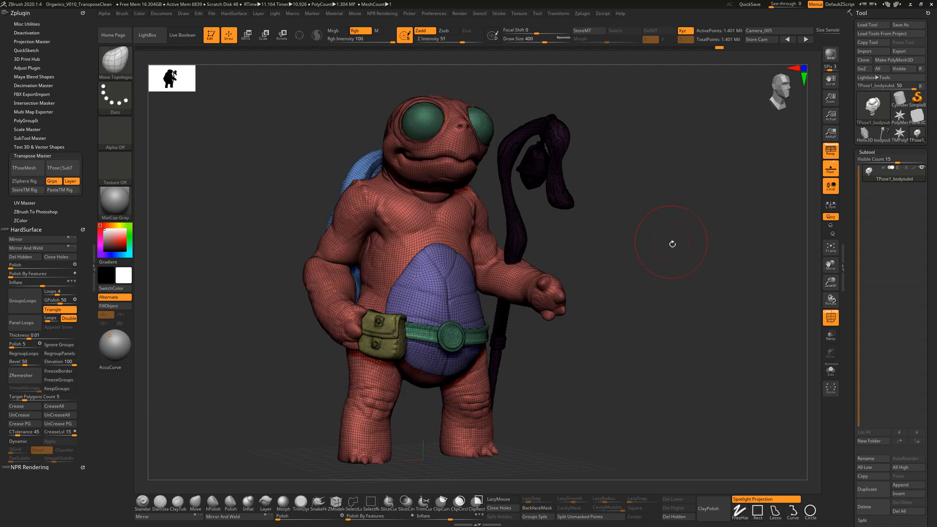
left_click_drag(653, 248, 660, 245, "shift")
key("ctrl")
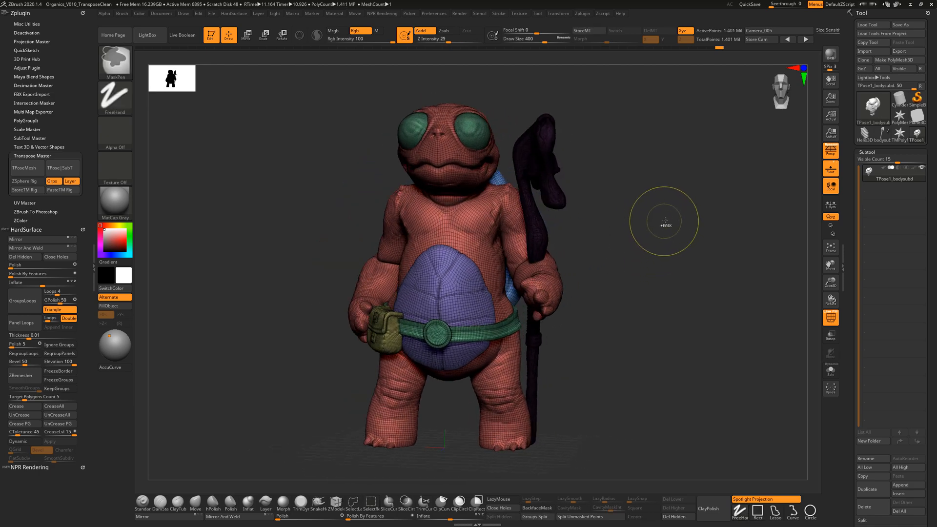
left_click(666, 210, "ctrl")
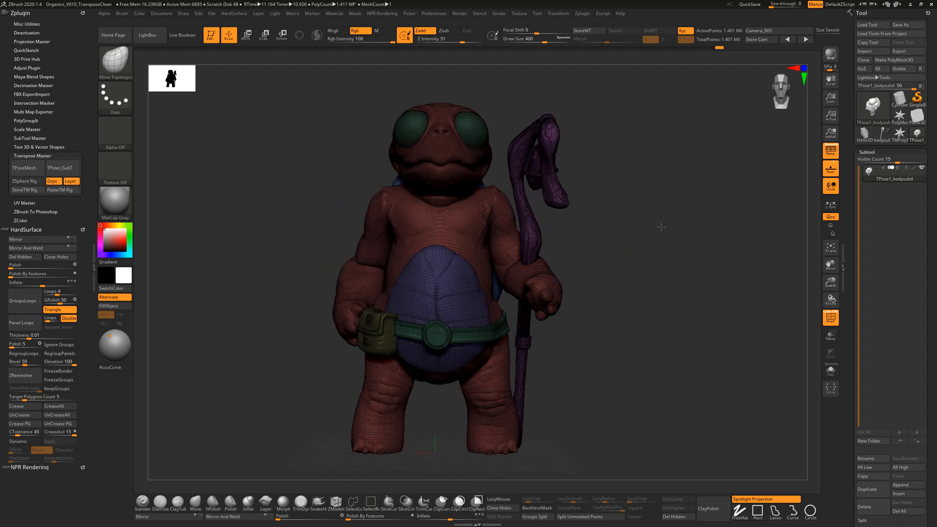
Step: Activate the Move gizmo, center it on the unmasked staff, and place it on the upper shaft with its orientation reset
left_click(249, 42)
mouse_move(642, 250)
left_mouse_down()
mouse_move(617, 247)
mouse_move(580, 198)
mouse_move(503, 147)
left_mouse_up()
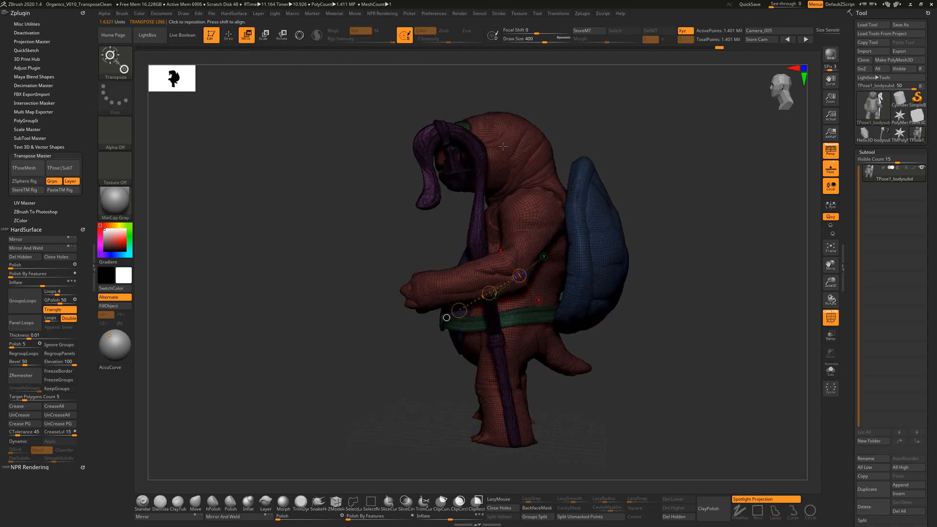
left_click(300, 35)
left_click_drag(671, 215, 637, 210)
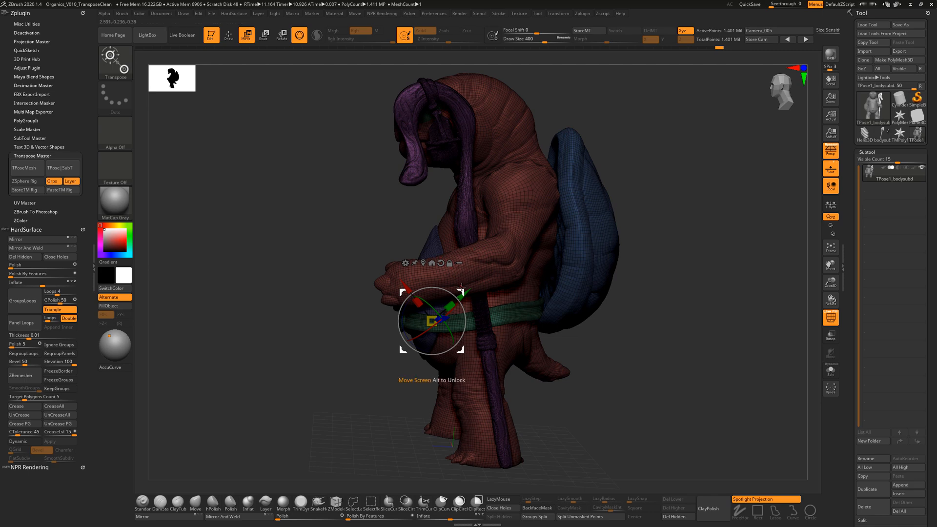
left_click_drag(461, 288, 486, 198, "alt")
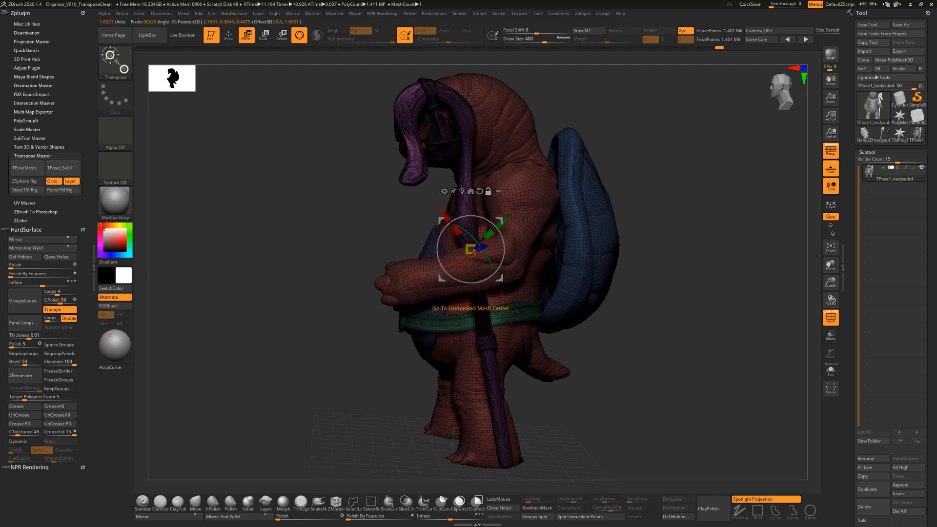
left_click(462, 191)
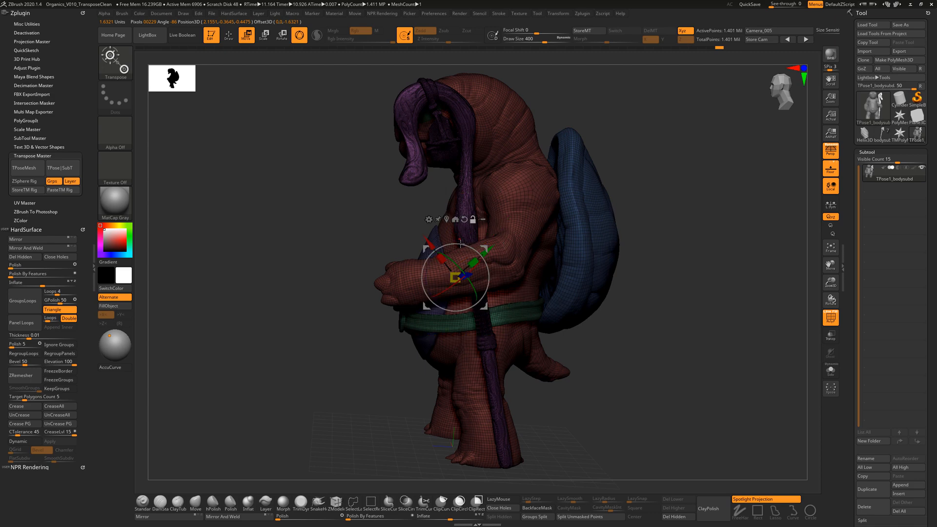
left_click_drag(484, 249, 496, 203)
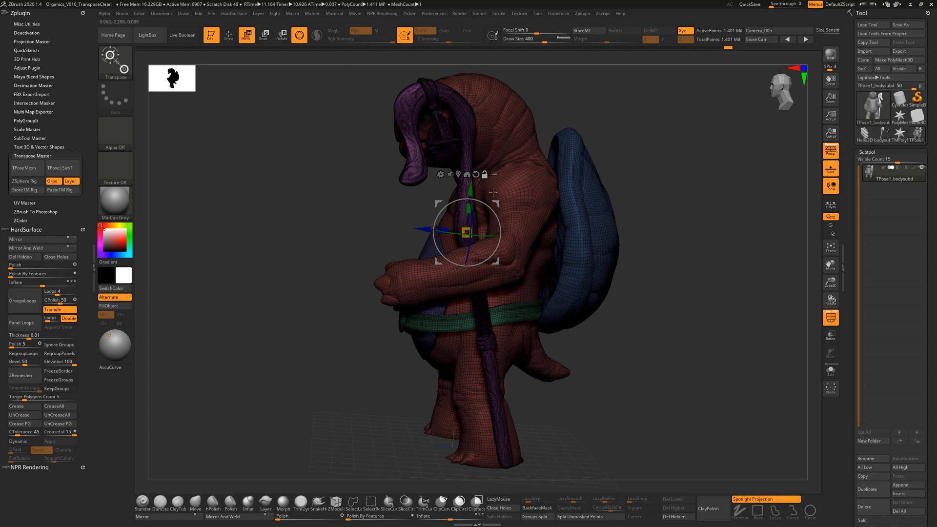
Step: Move the staff forward to the turtle's left hand and turn off perspective to judge its placement from the side
mouse_move(630, 181)
left_mouse_down()
mouse_move(669, 172)
mouse_move(623, 178)
mouse_move(633, 170)
left_mouse_up()
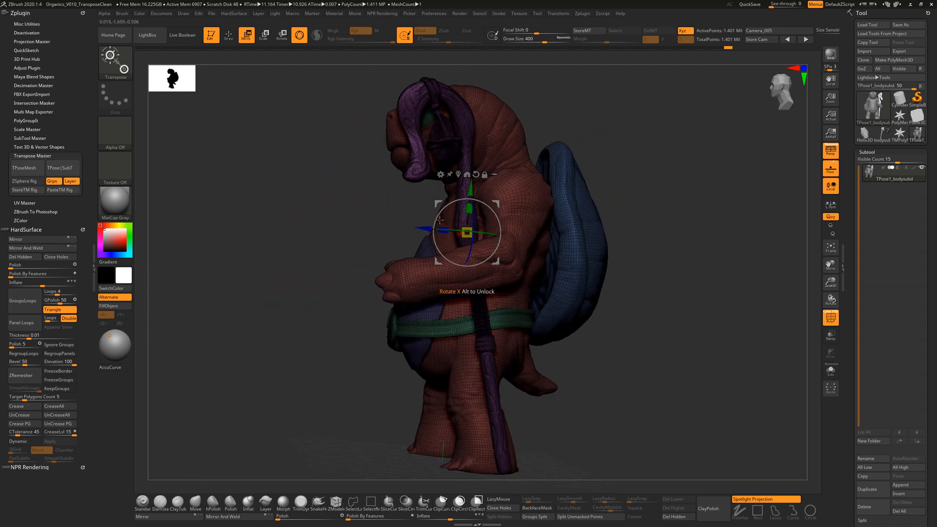
left_click_drag(512, 216, 486, 211)
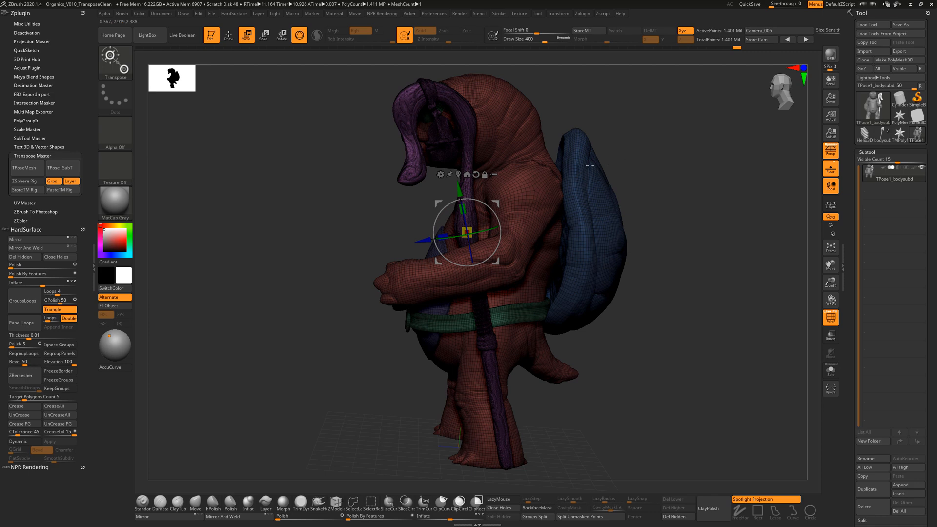
left_click_drag(496, 203, 415, 198)
left_click_drag(350, 360, 467, 198)
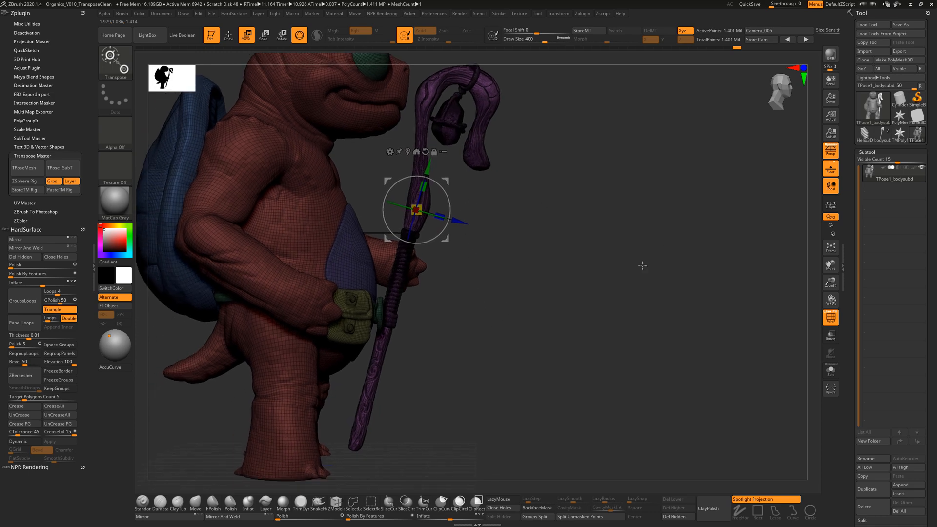
key("p")
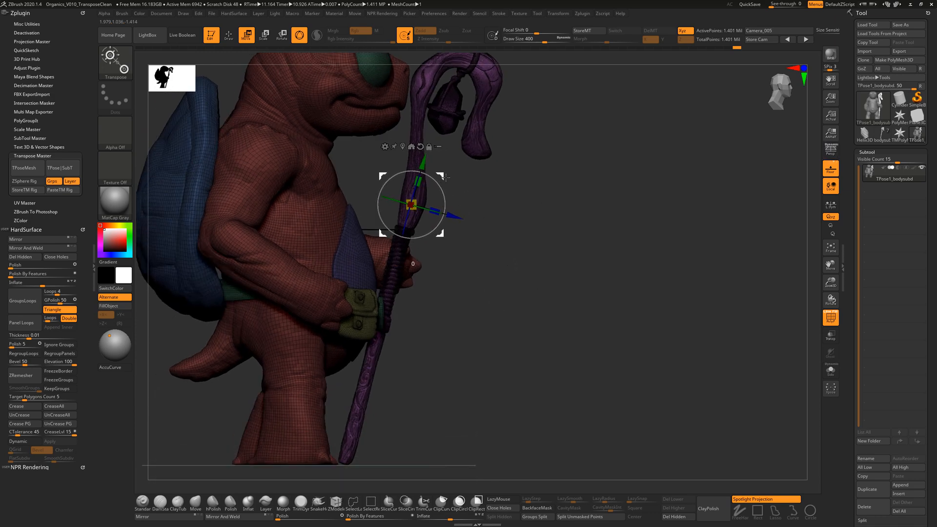
left_click_drag(445, 177, 455, 177)
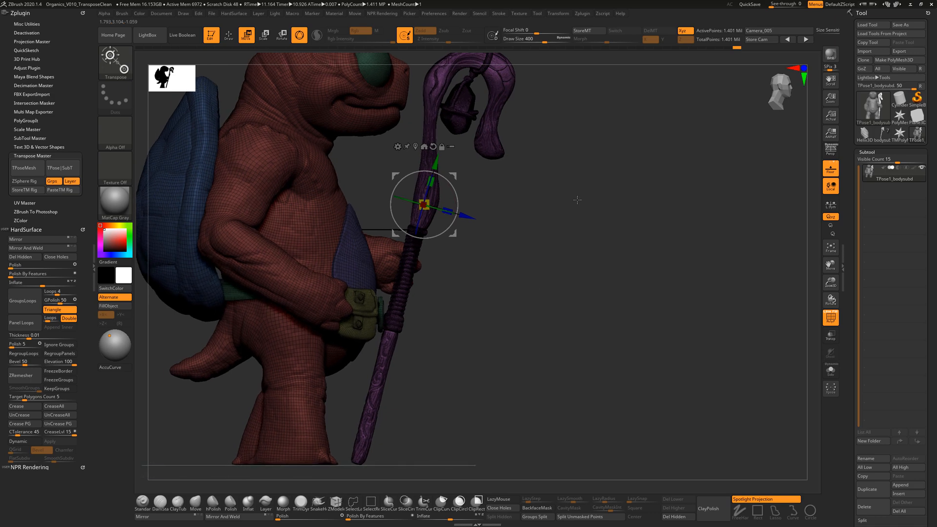
Step: Rotate the staff with the gizmo and shift it sideways to line up with the turtle's left hand
left_click_drag(577, 199, 554, 226)
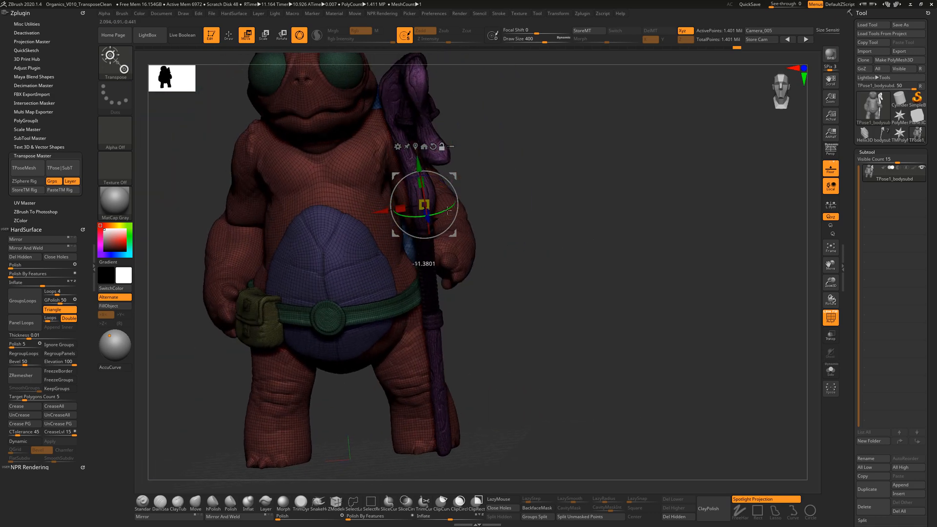
left_click_drag(448, 210, 448, 209)
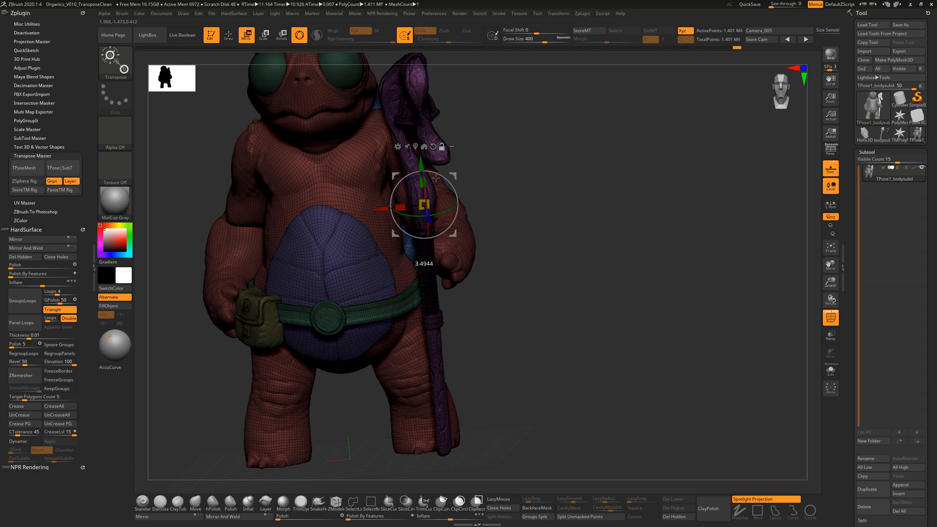
left_click_drag(436, 175, 551, 245)
left_click_drag(613, 236, 626, 251)
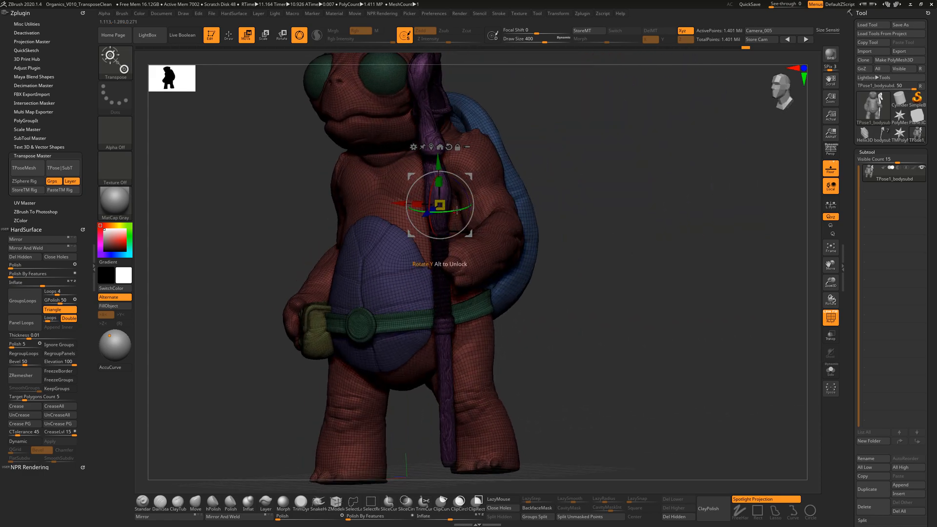
mouse_move(470, 213)
left_mouse_down()
mouse_move(649, 229)
mouse_move(618, 253)
mouse_move(470, 211)
mouse_move(561, 259)
mouse_move(543, 269)
mouse_move(475, 208)
left_mouse_up()
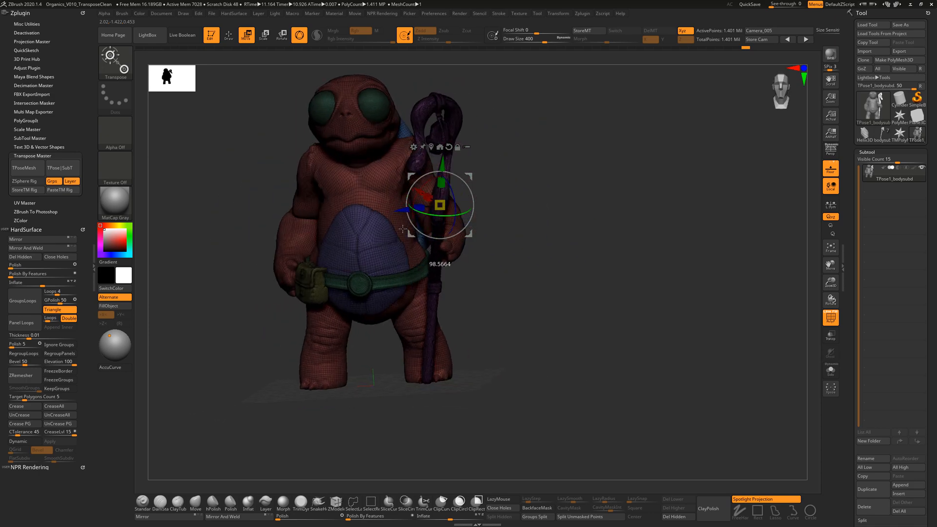
Step: Fine-tune the staff's position in the left hand, using top and side views, with its foot at ground level
left_click_drag(540, 257, 483, 210)
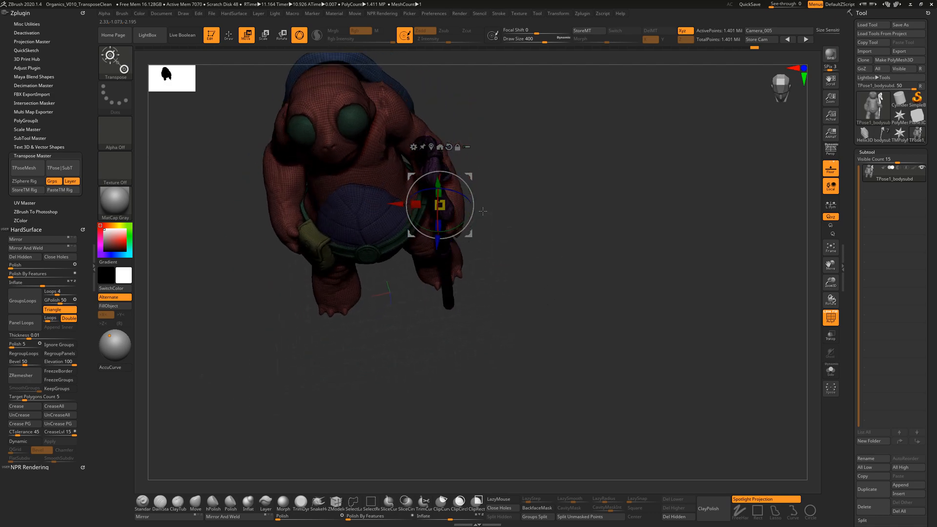
left_click_drag(452, 283, 547, 256)
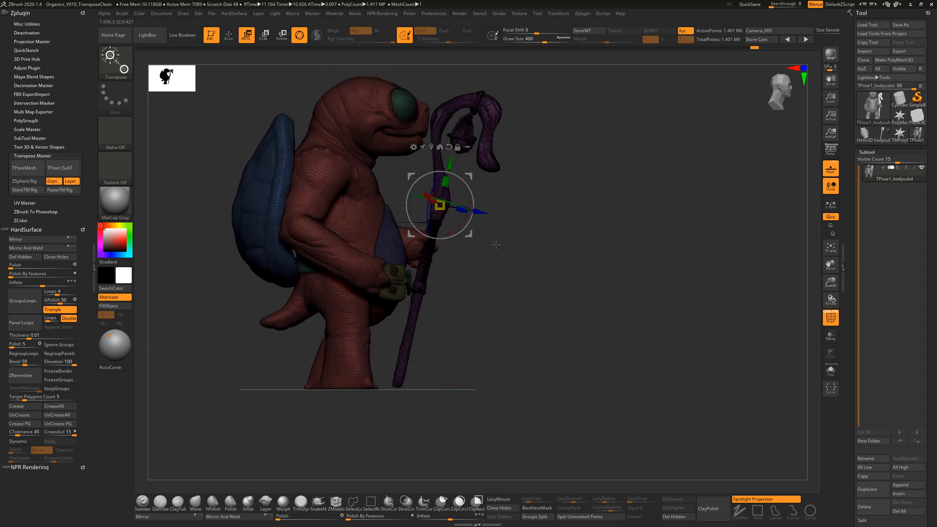
left_click_drag(469, 195, 471, 179)
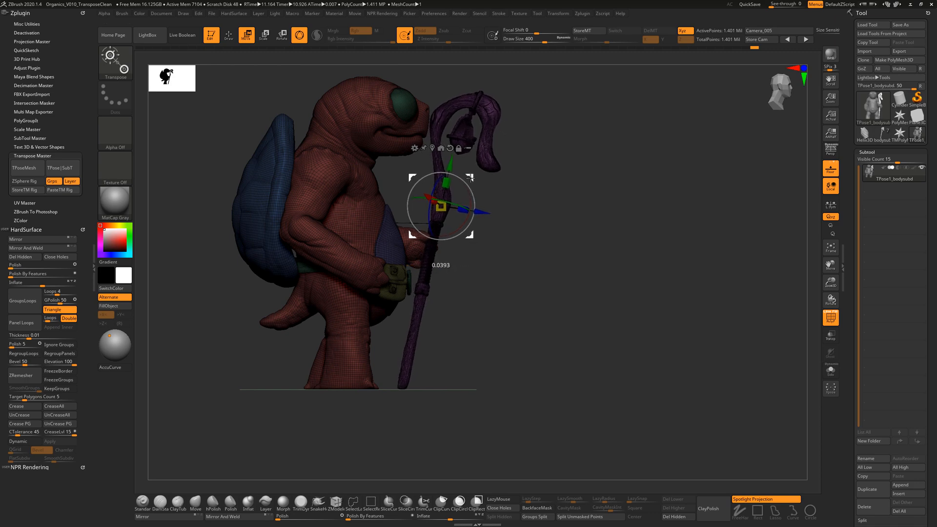
left_click_drag(540, 222, 551, 246)
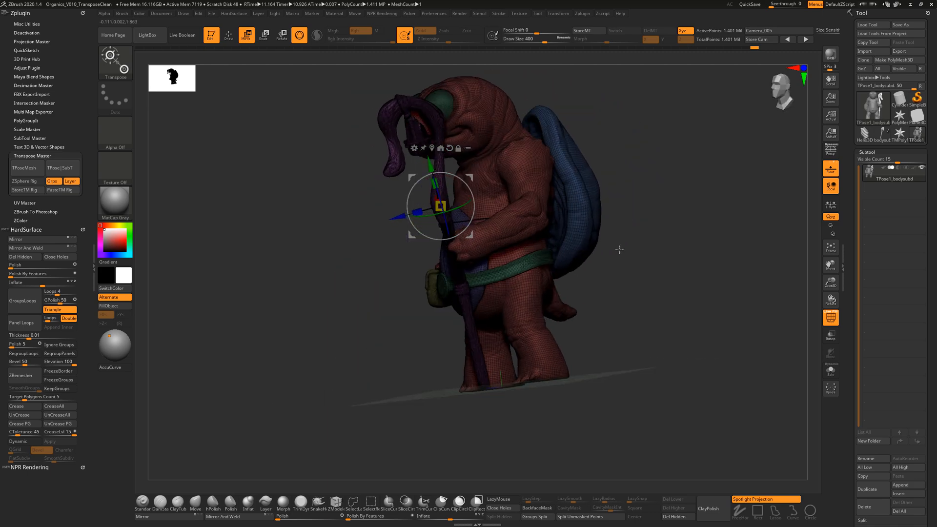
Step: Return to Draw mode and clear the mask from the turtle's body
mouse_move(619, 250)
left_mouse_down()
mouse_move(610, 226)
mouse_move(587, 236)
left_mouse_up()
left_click(228, 36)
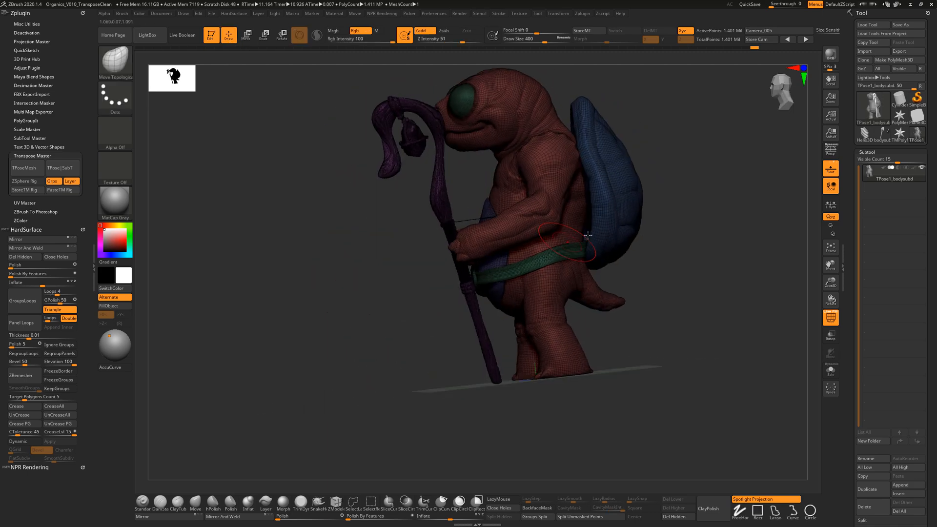
left_click_drag(716, 191, 610, 258, "ctrl")
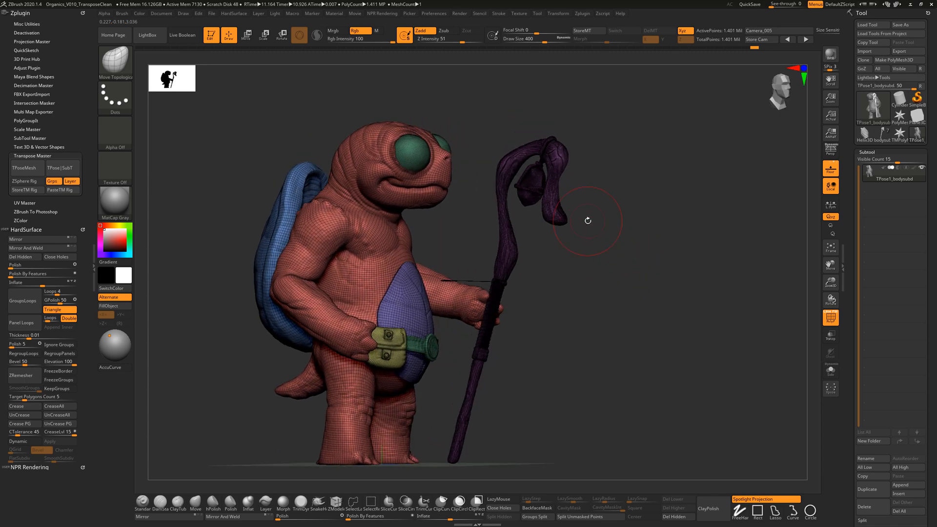
Step: Hide the turtle's body to inspect the stray thin rod sticking out of the staff above its grip
key("ctrl+shift")
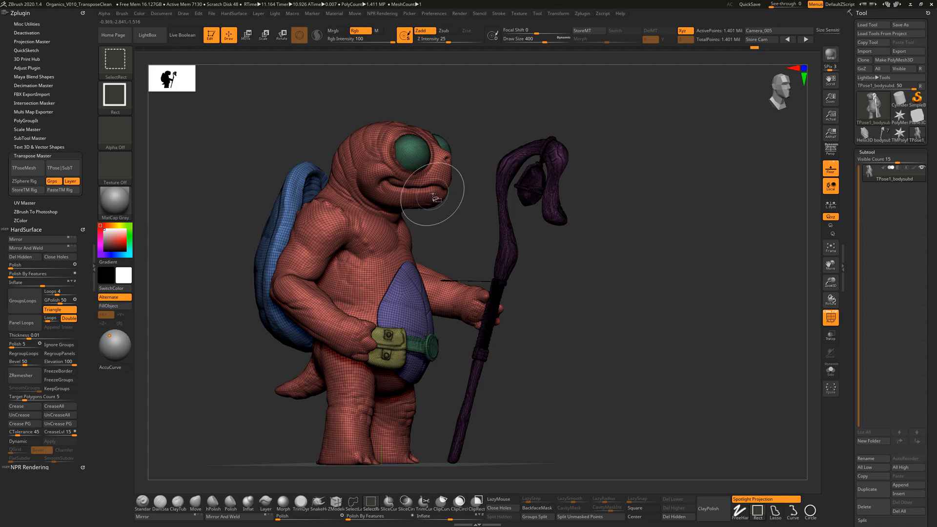
left_click(435, 196, "ctrl+shift")
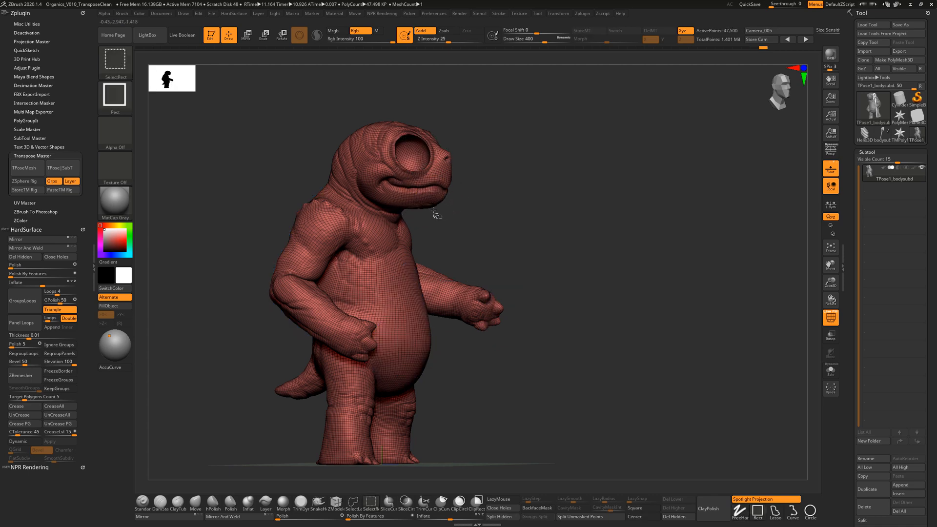
left_click(437, 215, "ctrl+shift")
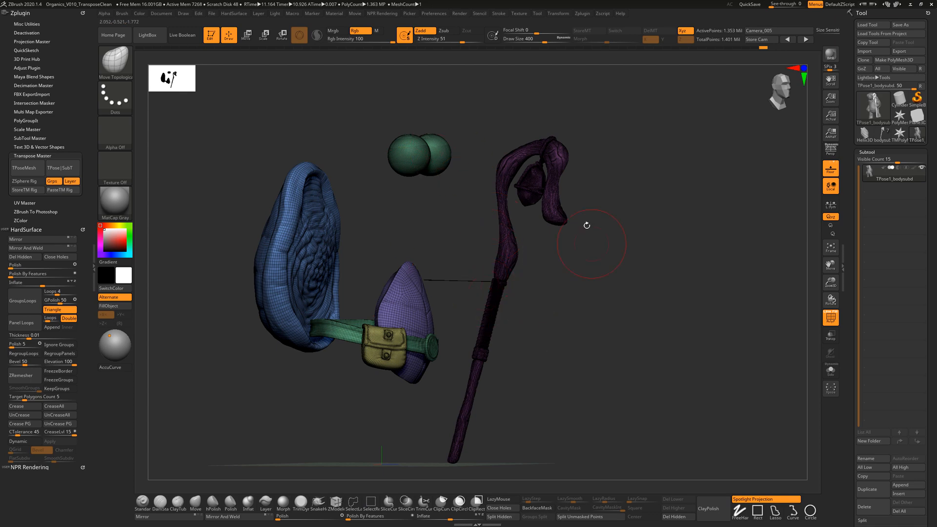
mouse_move(587, 260)
left_mouse_down()
mouse_move(585, 279)
mouse_move(573, 275)
mouse_move(599, 298)
mouse_move(631, 290)
mouse_move(604, 272)
mouse_move(600, 285)
mouse_move(591, 223)
left_mouse_up()
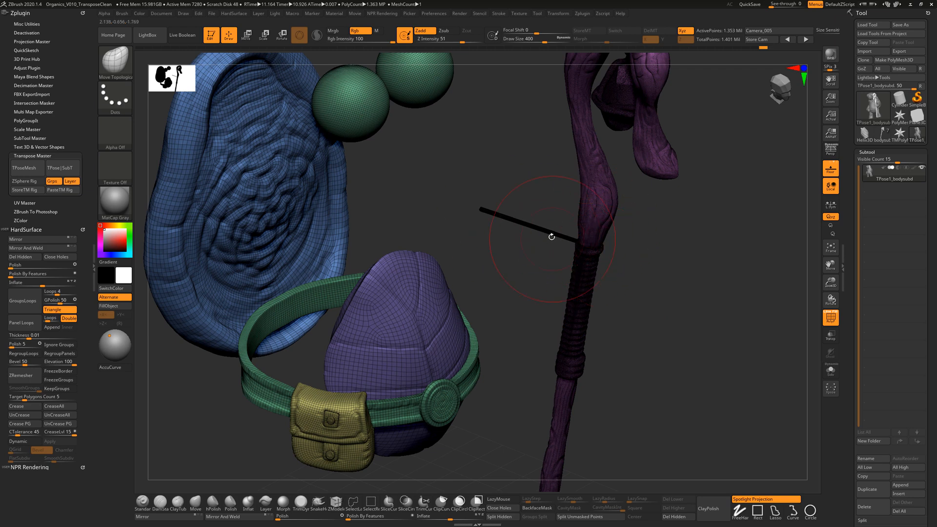
left_click_drag(655, 240, 637, 270)
left_click_drag(710, 296, 479, 242)
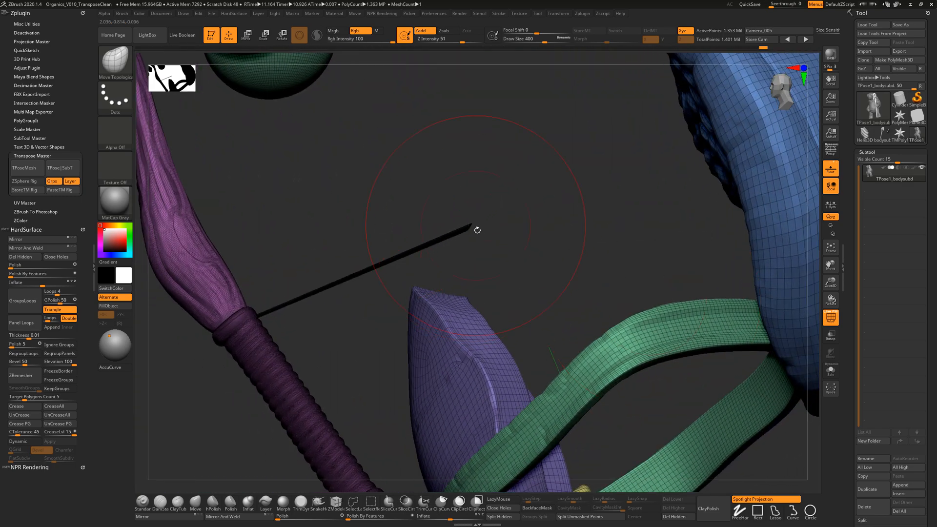
Step: Try to isolate the stray rod by toggling the visibility of the rod, the body and the staff
left_click(469, 228, "ctrl+shift")
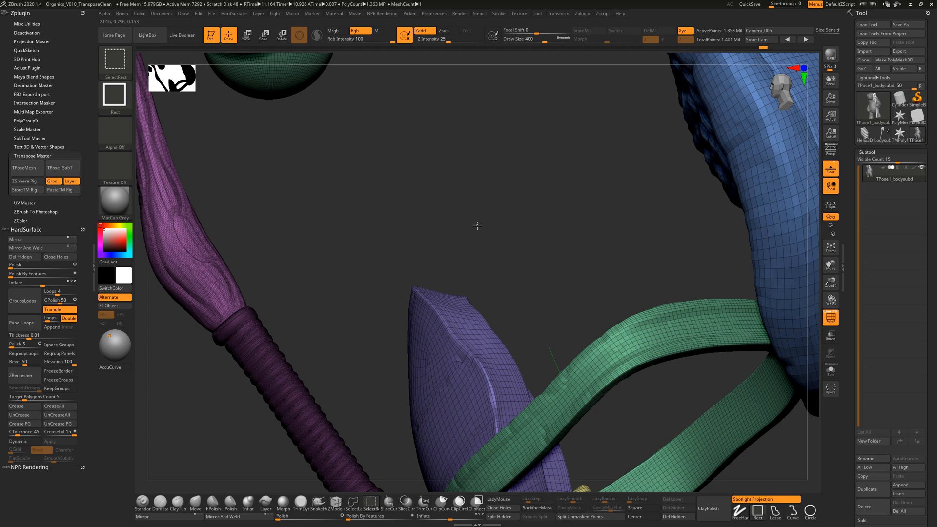
left_click(477, 226, "ctrl+shift")
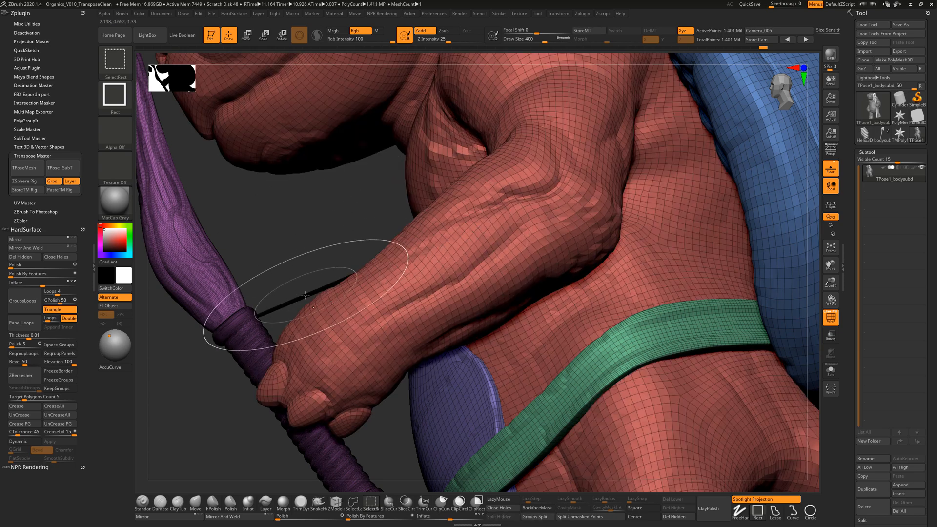
mouse_move(326, 230)
left_mouse_down()
mouse_move(298, 266)
mouse_move(328, 287)
mouse_move(374, 262)
mouse_move(341, 255)
mouse_move(349, 256)
left_mouse_up()
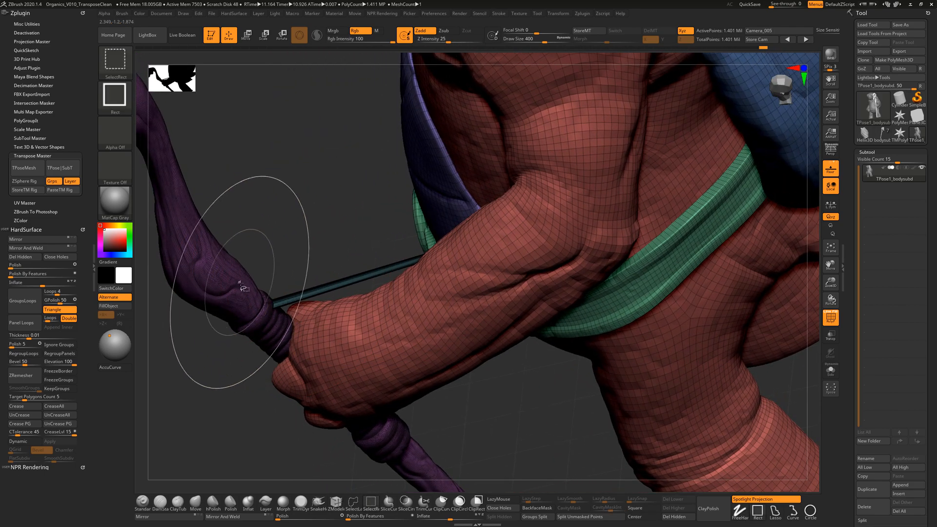
left_click(243, 288, "ctrl+shift")
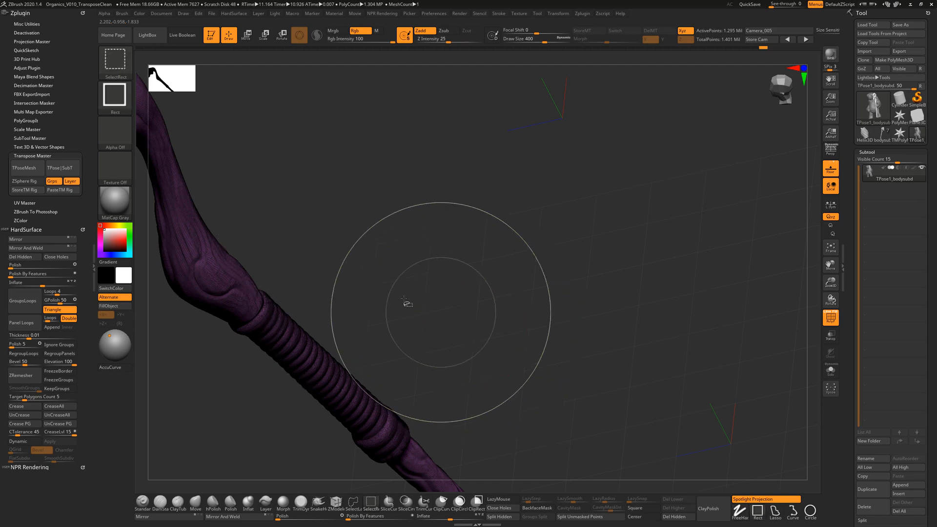
left_click(316, 244, "ctrl+shift")
mouse_move(332, 243)
left_mouse_down()
mouse_move(434, 298)
mouse_move(491, 393)
mouse_move(486, 419)
mouse_move(481, 369)
left_mouse_up()
Step: Hide the body and the other parts, keeping only the staff and its attached stray rod visible
left_click(437, 395, "ctrl+shift")
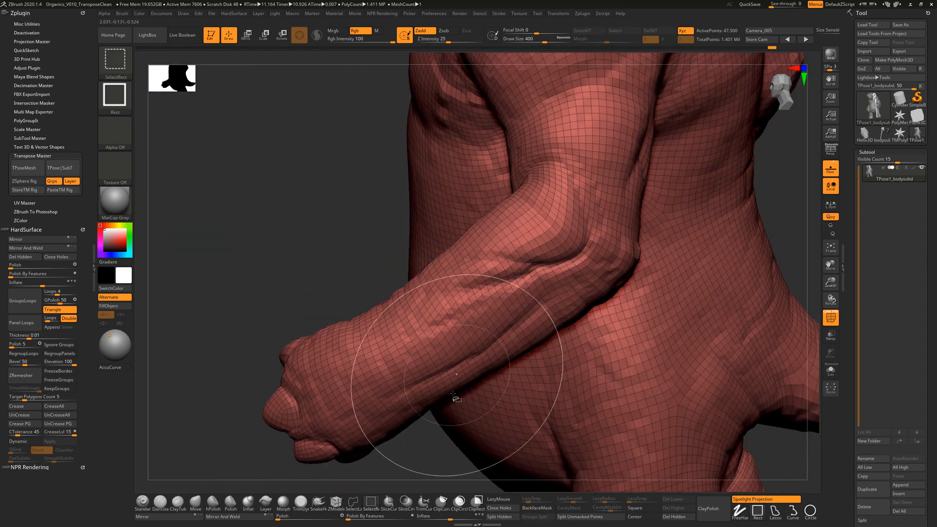
left_click(443, 398, "ctrl+shift")
left_click_drag(551, 186, 520, 246)
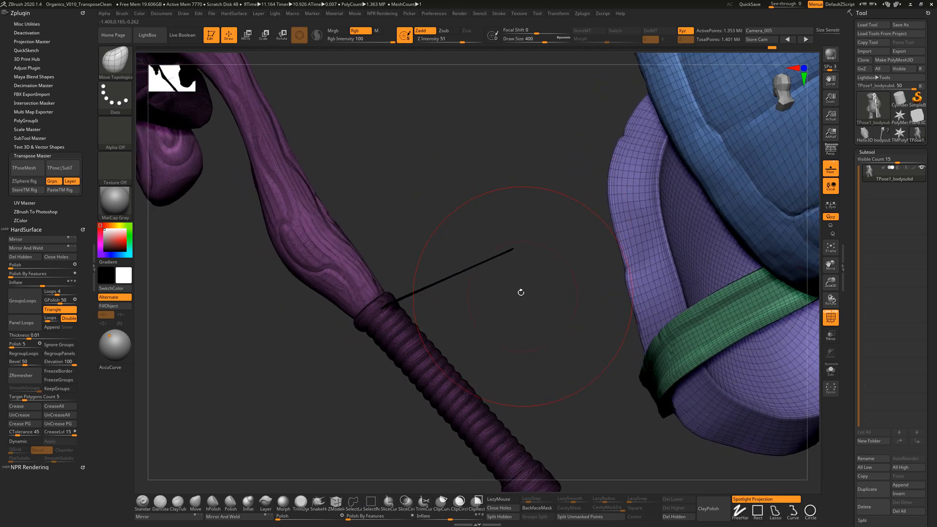
left_click_drag(519, 254, 472, 304)
mouse_move(347, 380)
left_mouse_down("ctrl+shift")
mouse_move(535, 207)
mouse_move(532, 218)
left_mouse_up("ctrl+shift")
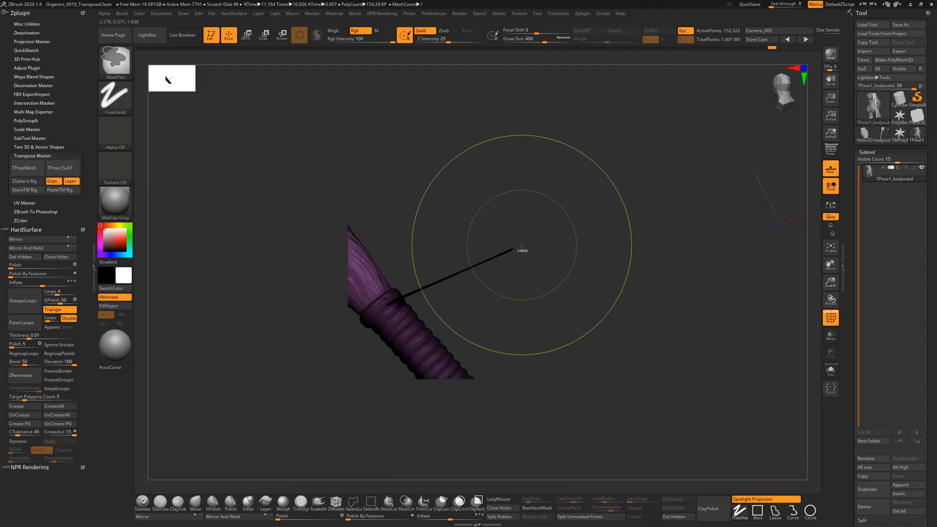
left_click(534, 282, "ctrl+shift")
left_click_drag(546, 270, 553, 311)
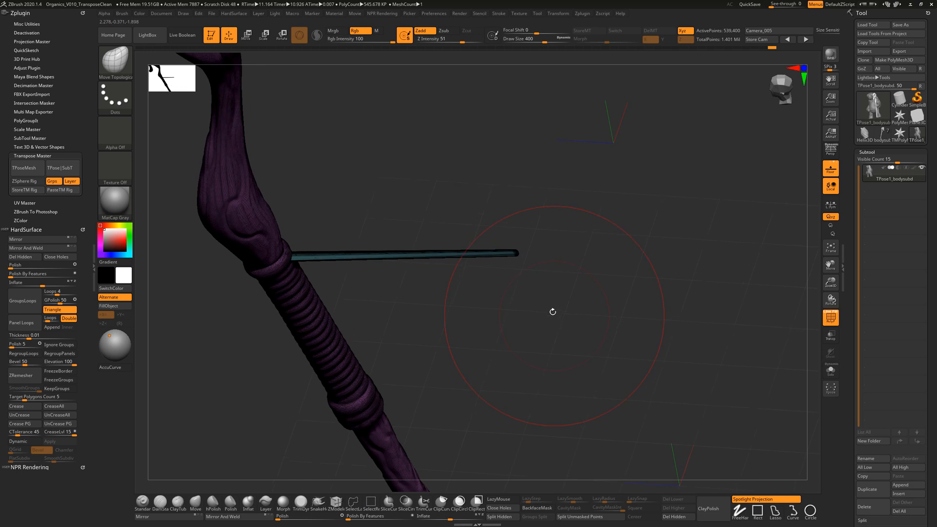
Step: Hide the staff so that only the stray thin rod remains visible
left_click(516, 254, "ctrl+alt+shift")
key("ctrl+z")
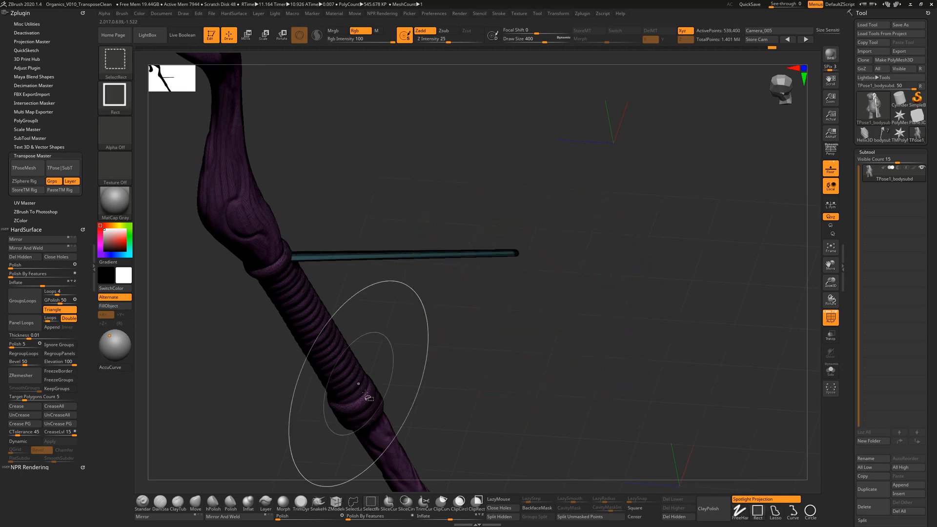
left_click(359, 386, "ctrl+shift")
mouse_move(480, 367)
left_mouse_down()
mouse_move(483, 377)
mouse_move(498, 358)
left_mouse_up()
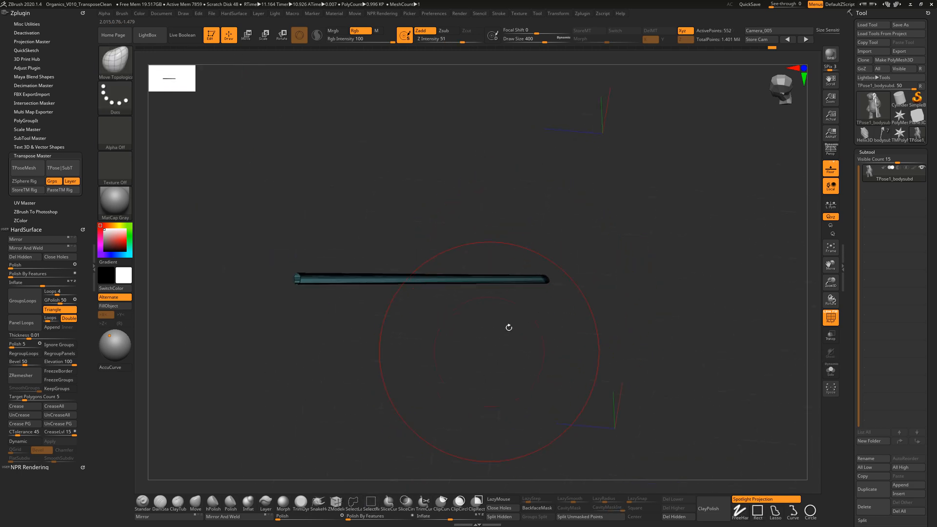
Step: Smooth the stray rod down to a tiny stub, using a draw size of 318
left_click_drag(546, 280, 520, 282, "shift")
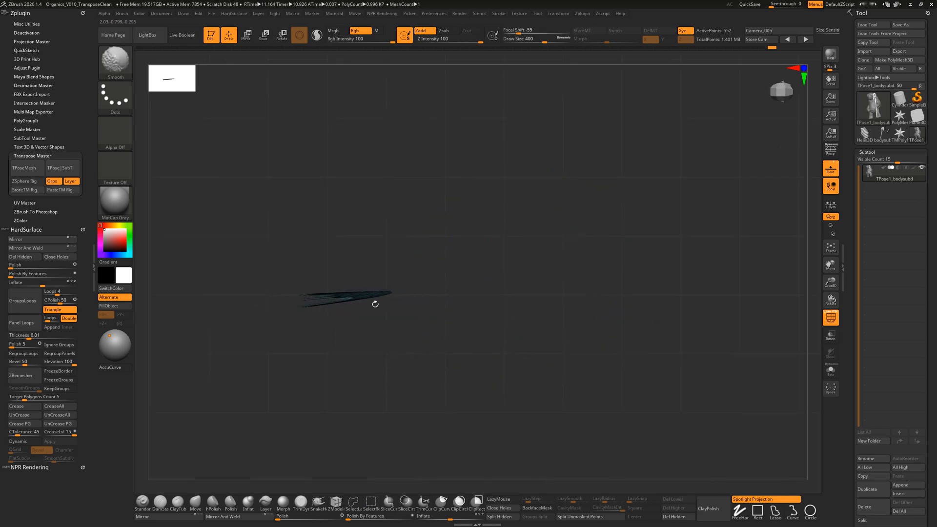
left_click_drag(375, 304, 383, 305, "shift")
key("ctrl+z")
key("s")
left_click_drag(454, 290, 499, 283)
mouse_move(411, 295)
left_mouse_down()
mouse_move(442, 294)
mouse_move(389, 296)
left_mouse_up()
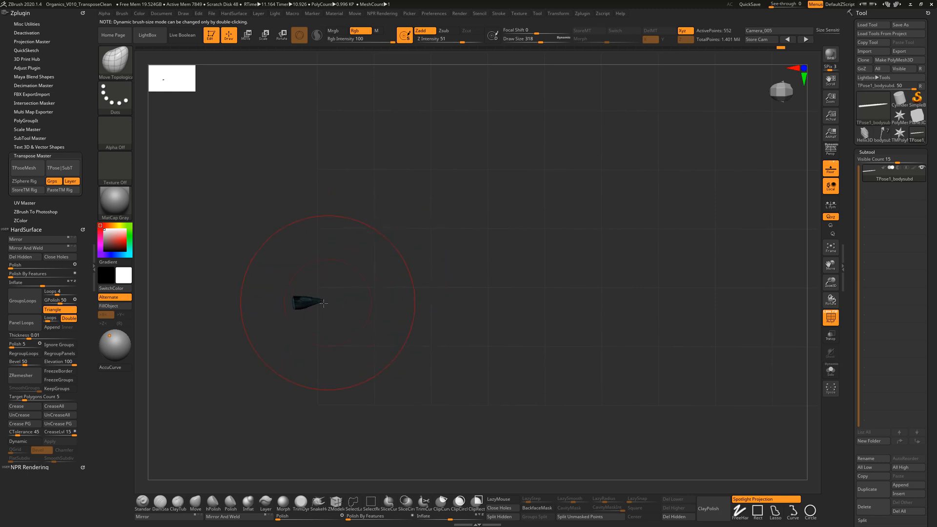
left_click_drag(324, 303, 316, 303, "shift")
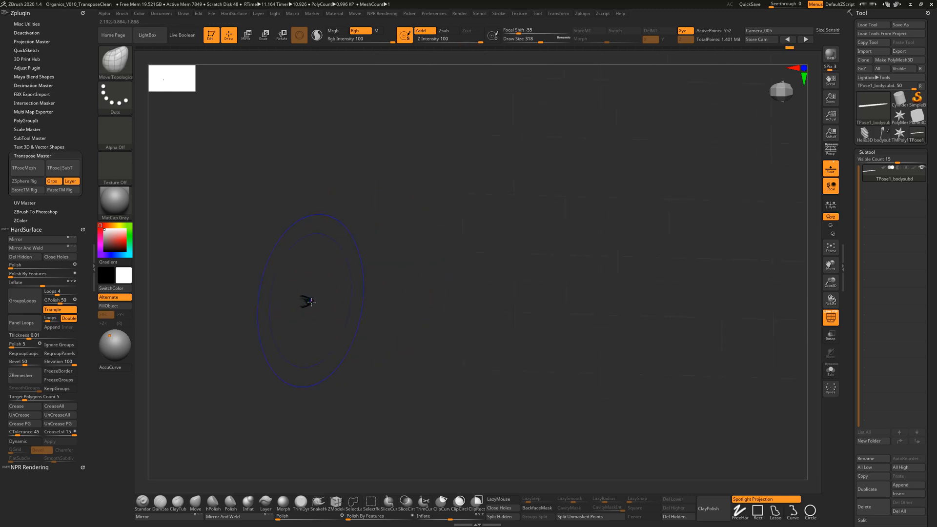
Step: Show all parts of the character again and check the left hand around the staff
left_click(386, 343, "ctrl+shift")
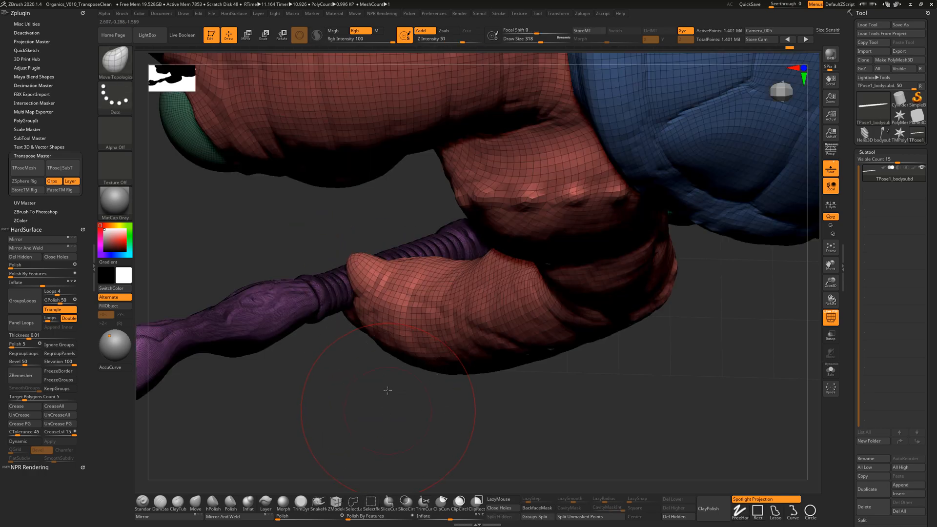
mouse_move(387, 389)
left_mouse_down()
mouse_move(401, 345)
mouse_move(745, 389)
left_mouse_up()
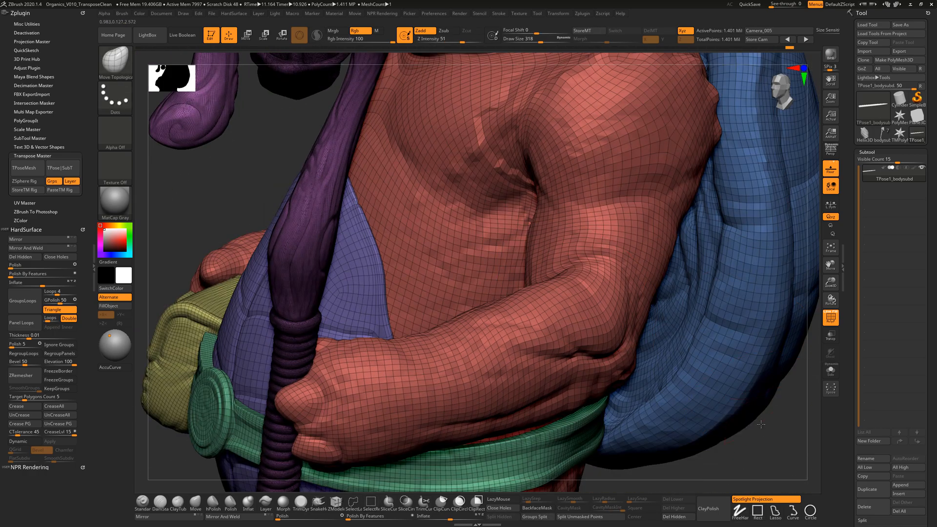
left_click_drag(760, 424, 732, 341, "alt")
mouse_move(575, 358)
left_mouse_down()
mouse_move(622, 351)
mouse_move(532, 295)
mouse_move(571, 317)
mouse_move(587, 291)
mouse_move(564, 293)
mouse_move(633, 294)
mouse_move(602, 274)
left_mouse_up()
Step: Hide the shell, belt, pouch, chest plate and staff, leaving only the body and eyes visible
key("ctrl+shift")
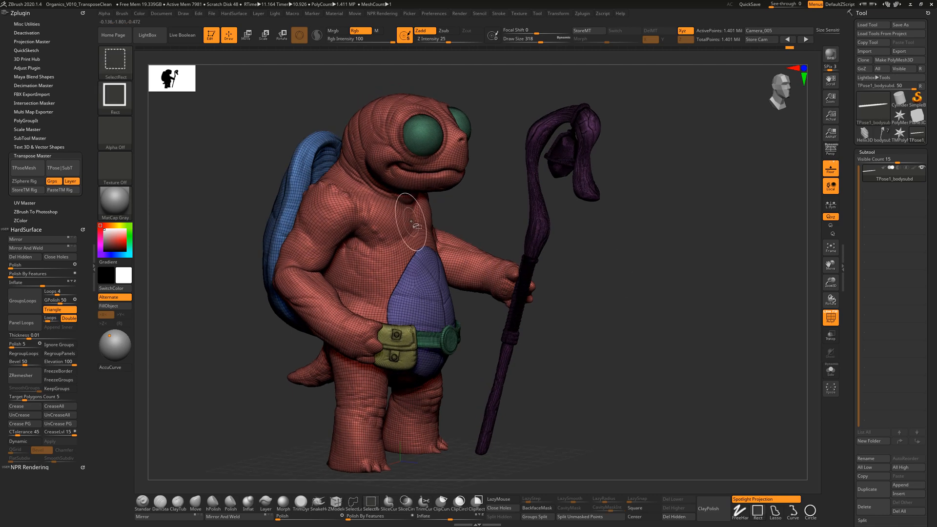
left_click(415, 221, "ctrl+shift")
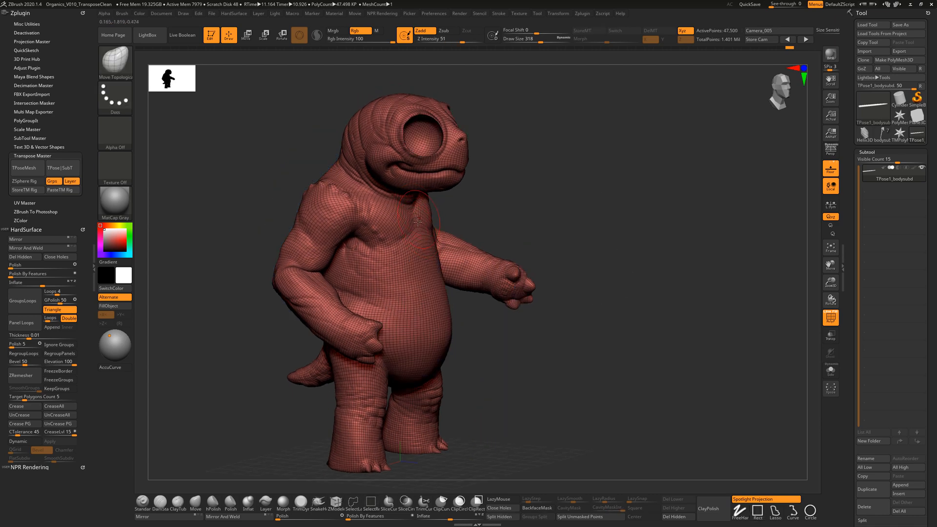
left_click(422, 224, "ctrl+shift")
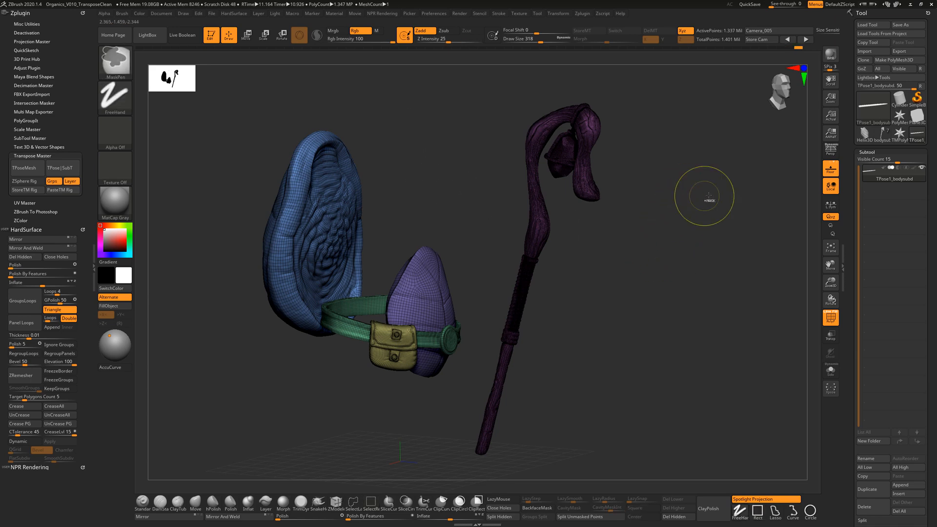
mouse_move(723, 177)
left_mouse_down("ctrl+shift")
mouse_move(649, 288)
mouse_move(649, 256)
mouse_move(666, 250)
mouse_move(649, 256)
left_mouse_up("ctrl+shift")
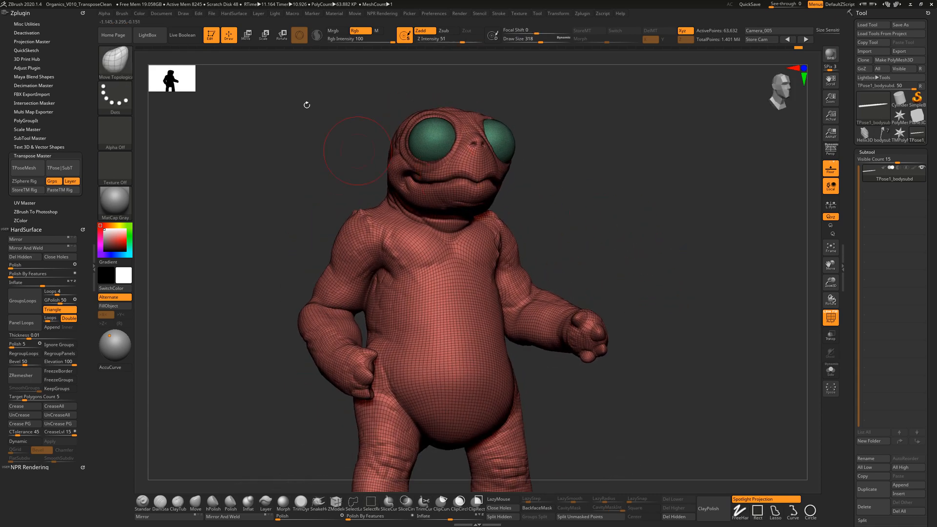
Step: Mask the body below the head with a topological Transpose line from the chest up to the mouth
left_click(246, 39)
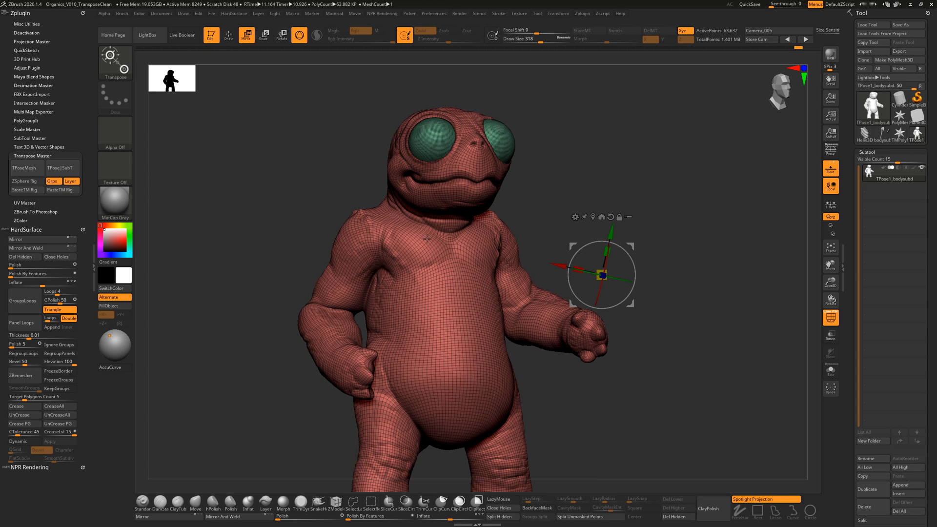
left_click(451, 247)
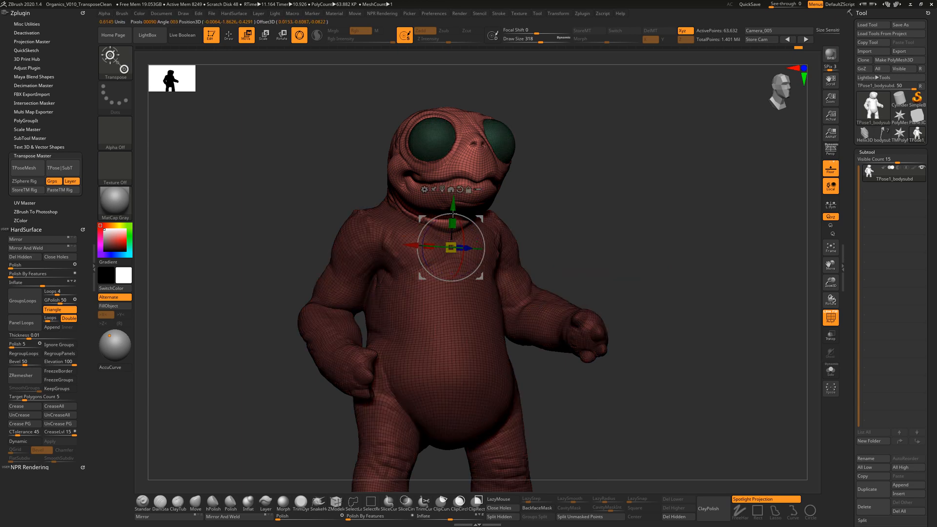
left_click(303, 39)
left_click_drag(553, 225, 593, 215)
left_click_drag(418, 262, 424, 189, "ctrl")
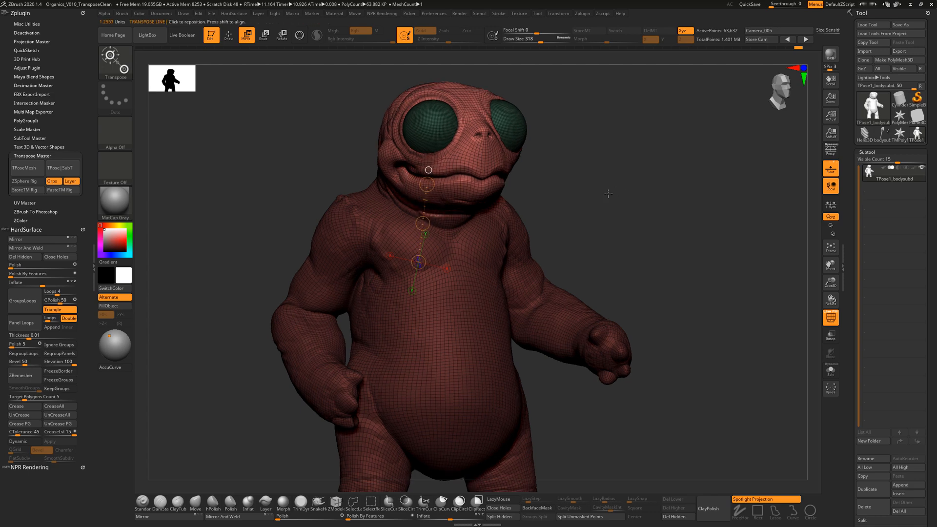
Step: Return to Draw mode and soften the mask's edge around the neck, checking it from several angles
left_click_drag(608, 192, 579, 198)
left_click(230, 37)
left_click_drag(575, 236, 605, 249)
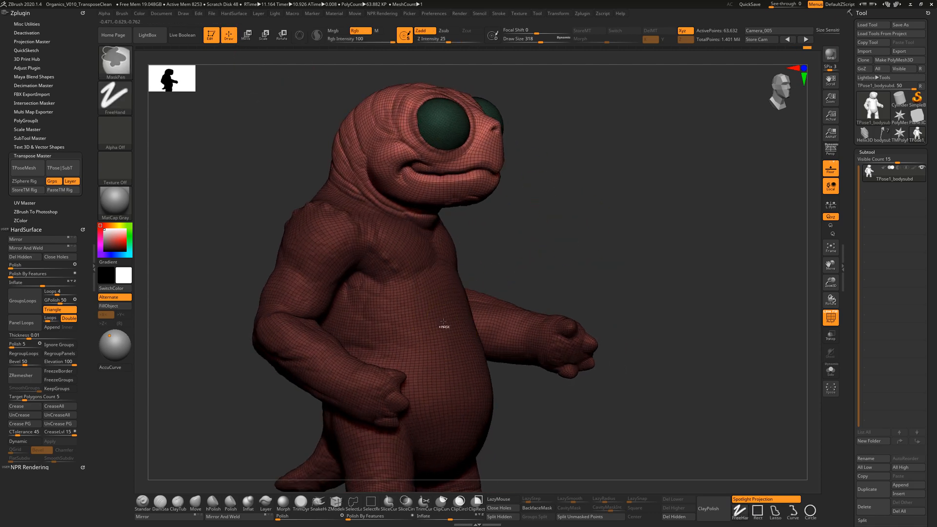
mouse_move(514, 255)
left_mouse_down()
mouse_move(535, 261)
mouse_move(507, 267)
left_mouse_up()
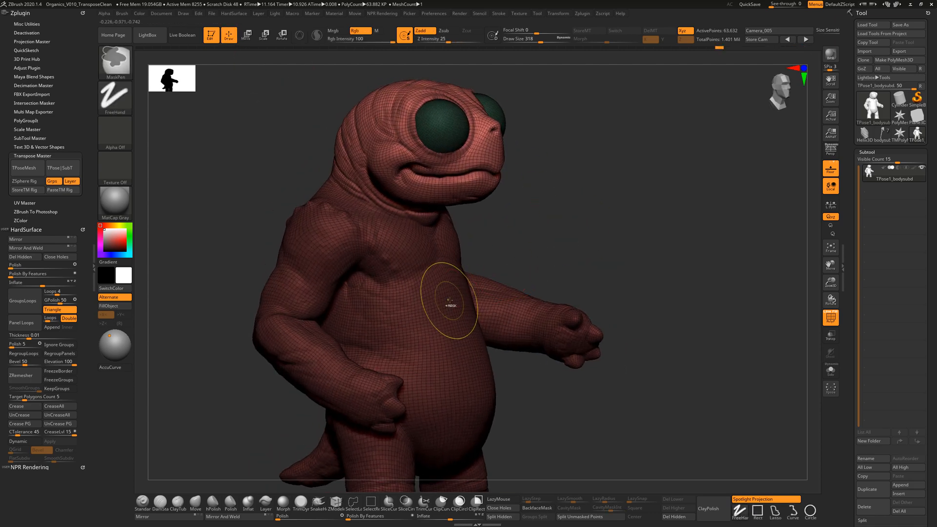
left_click_drag(577, 232, 568, 231, "shift")
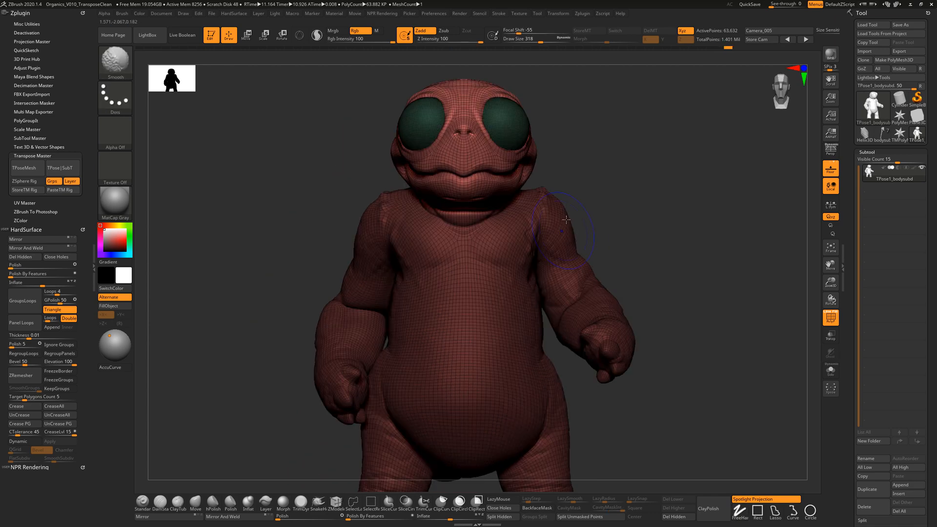
left_click_drag(619, 215, 543, 197)
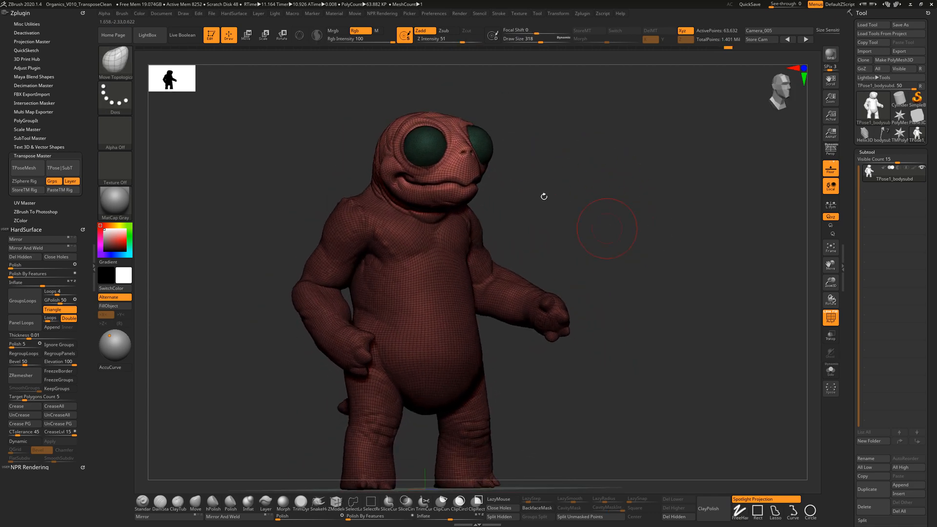
Step: Activate the Rotate gizmo and centre it on the unmasked head
left_click(252, 36)
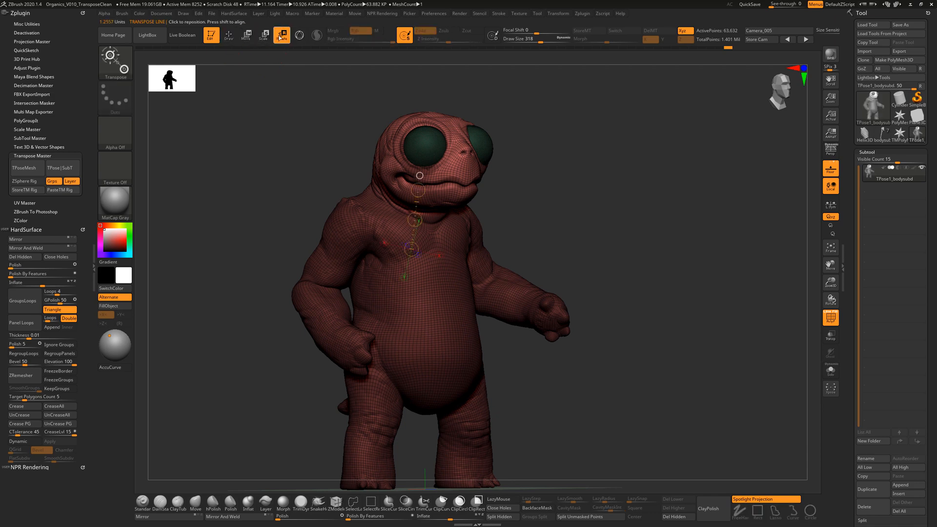
left_click(301, 37)
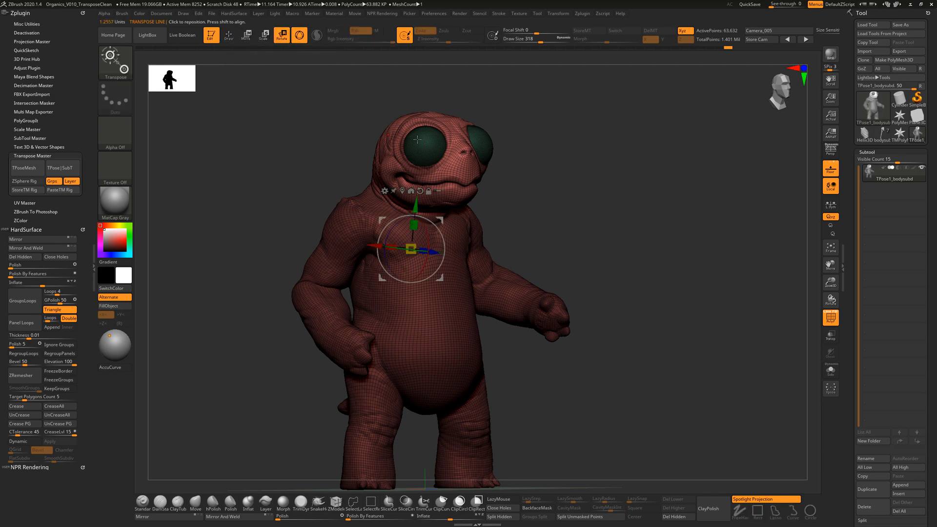
left_click_drag(521, 207, 527, 209)
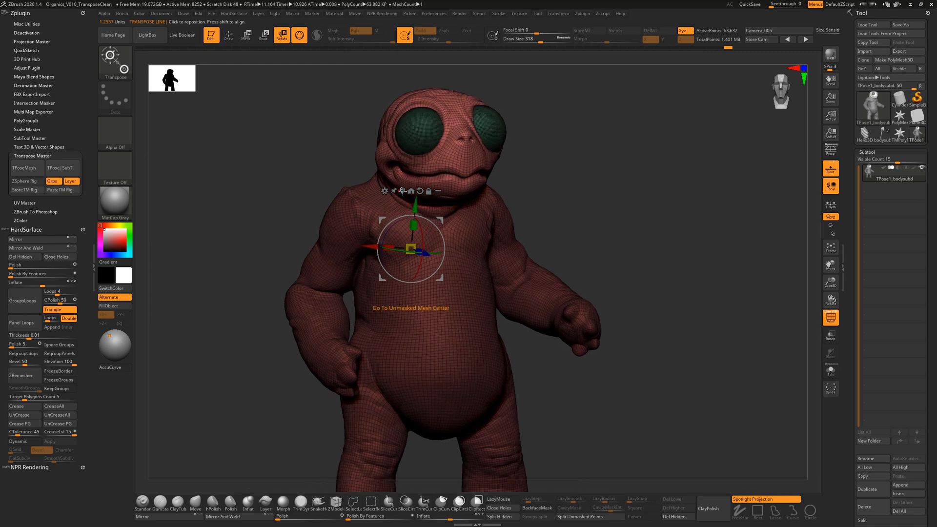
left_click(402, 190)
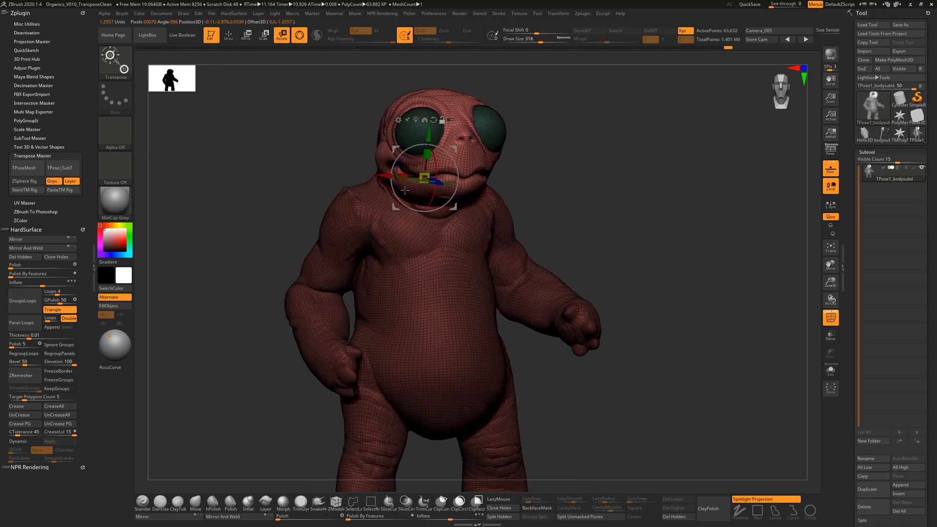
Step: Reorient and reposition the unlocked Rotate gizmo so its pivot sits at the base of the head
mouse_move(561, 156)
left_mouse_down()
mouse_move(552, 163)
mouse_move(568, 170)
left_mouse_up()
mouse_move(478, 152)
left_mouse_down("alt")
mouse_move(495, 142)
mouse_move(483, 162)
left_mouse_up("alt")
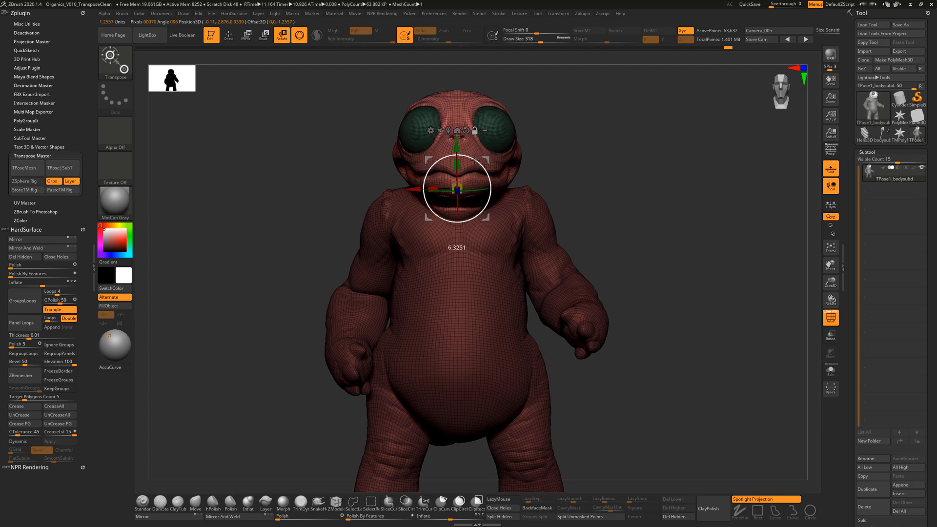
left_click_drag(572, 159, 570, 158)
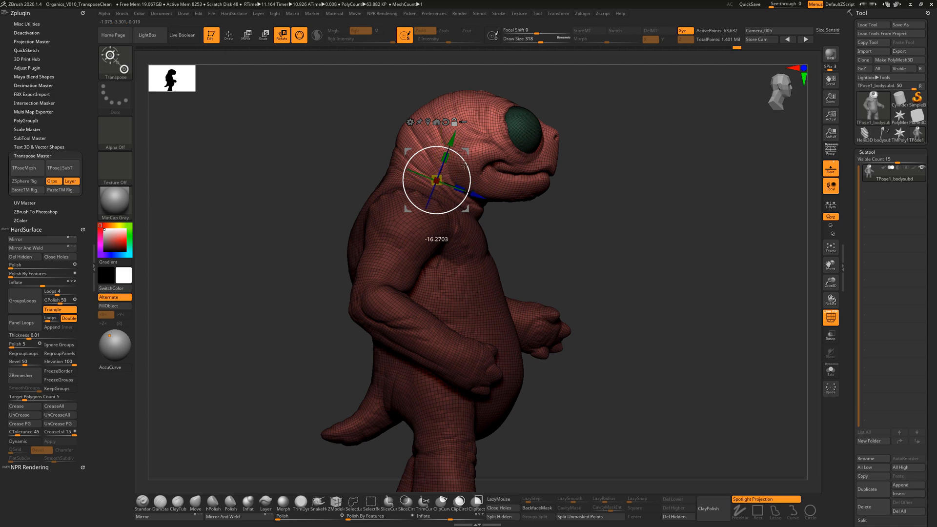
left_click_drag(464, 165, 474, 152, "alt")
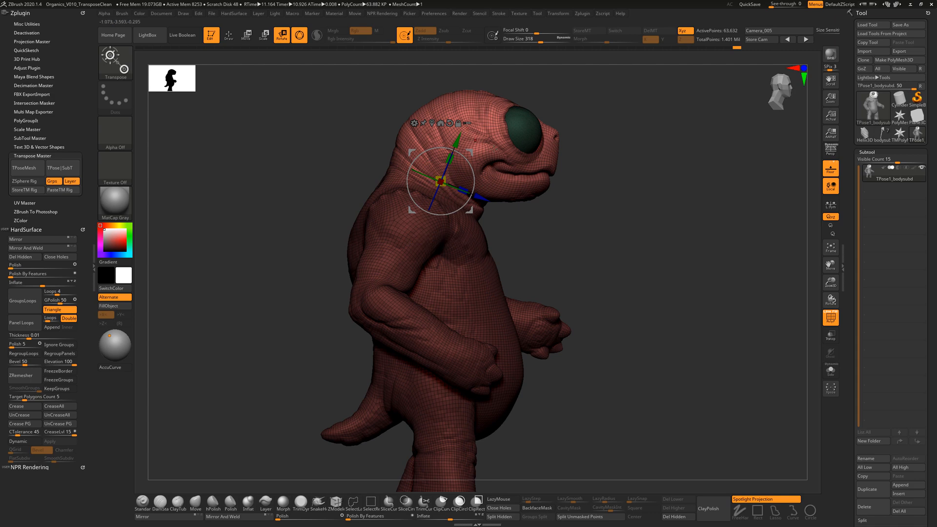
Step: Try to rotate the head about the neck pivot, and undo the rotation
left_click_drag(561, 199, 569, 170)
left_click_drag(466, 197, 466, 160)
key("ctrl+z")
Step: Return to Draw mode and clear the mask from the eyes so they follow the head
left_click(233, 35)
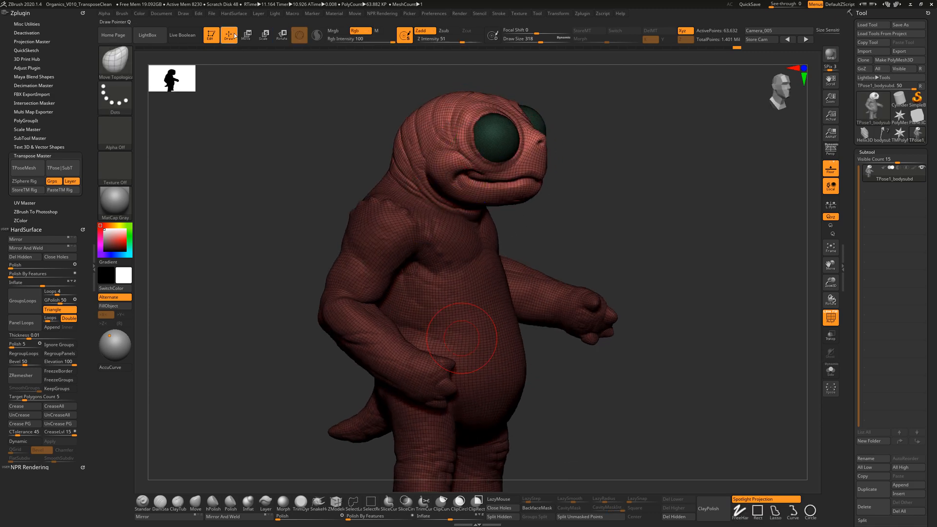
left_click_drag(582, 199, 586, 189)
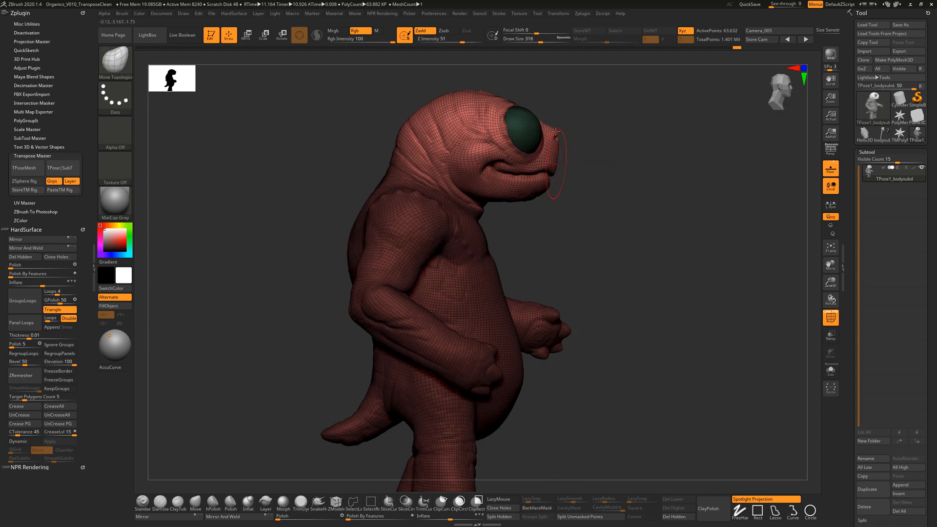
left_click_drag(555, 131, 618, 127)
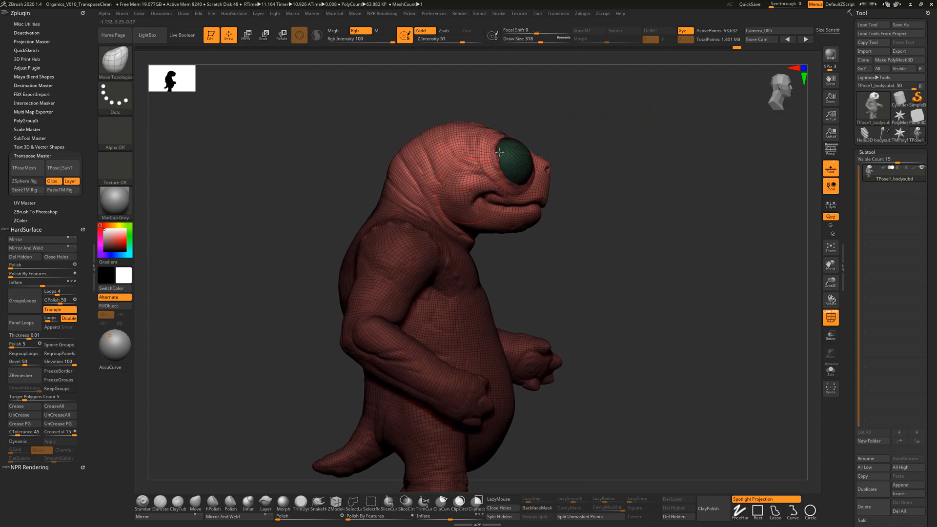
key("ctrl")
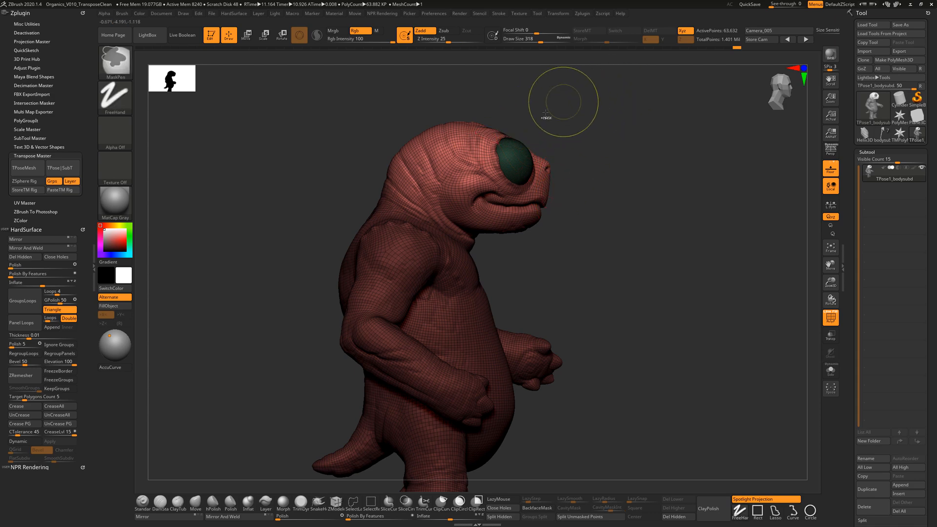
mouse_move(629, 83)
left_mouse_down("ctrl")
mouse_move(519, 190)
mouse_move(487, 208)
mouse_move(486, 182)
mouse_move(473, 196)
left_mouse_up("ctrl")
Step: Turn the head and eyes to one side and tilt them slightly with the gizmo in Move mode
mouse_move(602, 174)
left_mouse_down()
mouse_move(575, 177)
mouse_move(634, 170)
mouse_move(587, 197)
left_mouse_up()
left_click(248, 41)
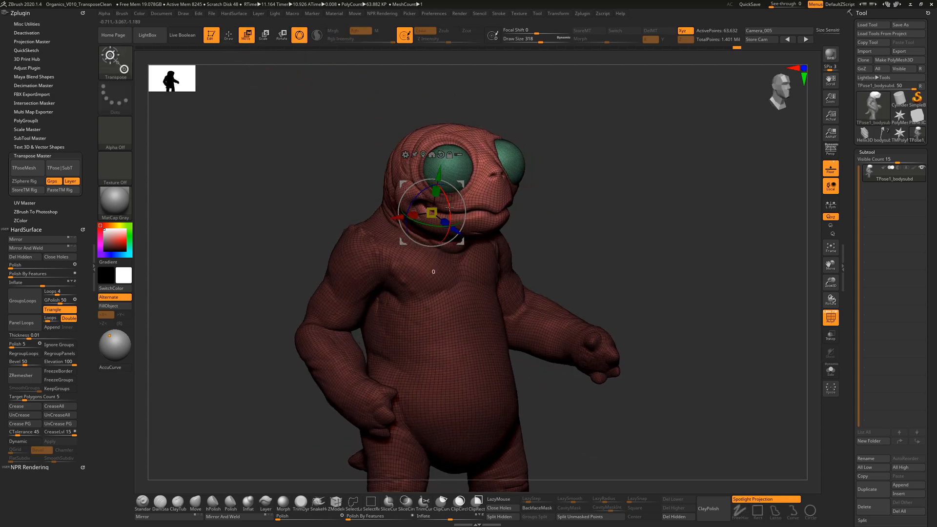
left_click_drag(448, 207, 448, 200)
left_click_drag(549, 204, 462, 214)
left_click_drag(517, 195, 442, 199)
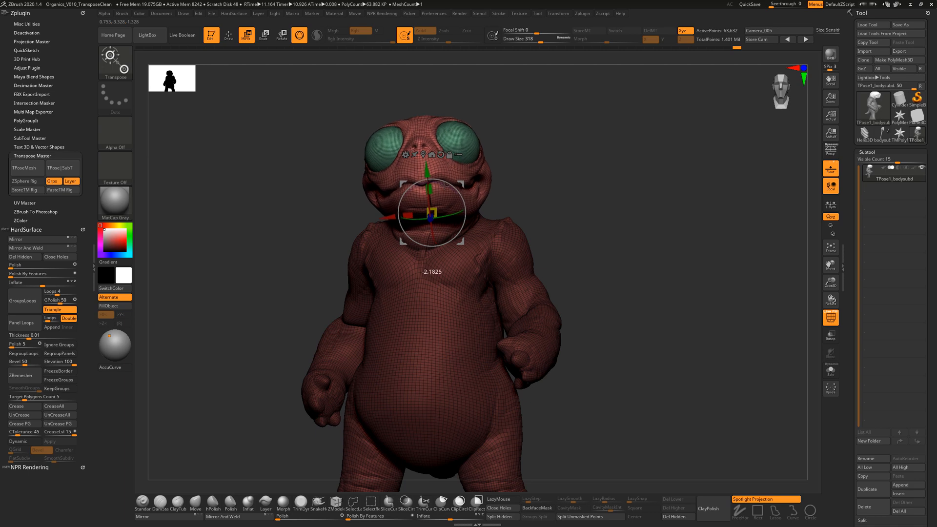
left_click_drag(523, 165, 543, 179)
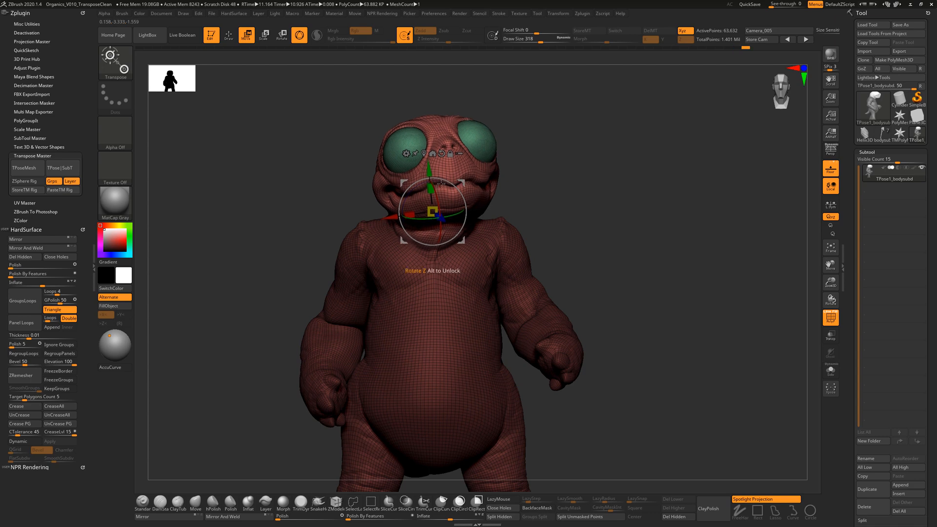
left_click_drag(417, 181, 418, 180)
left_click_drag(526, 172, 548, 189)
Step: Return to Draw mode and adjust the back of the neck using the Move brush at Draw Size 476
key("q")
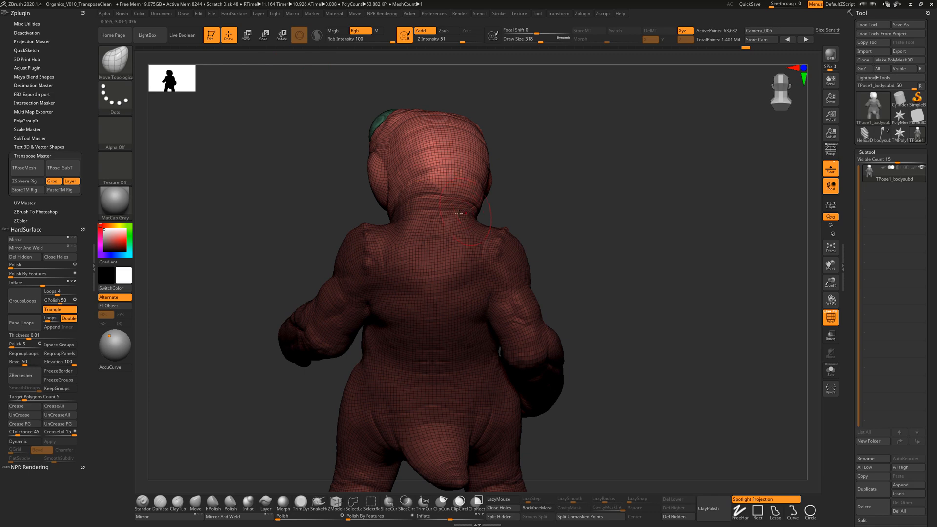
key("ctrl")
left_click_drag(525, 203, 531, 206)
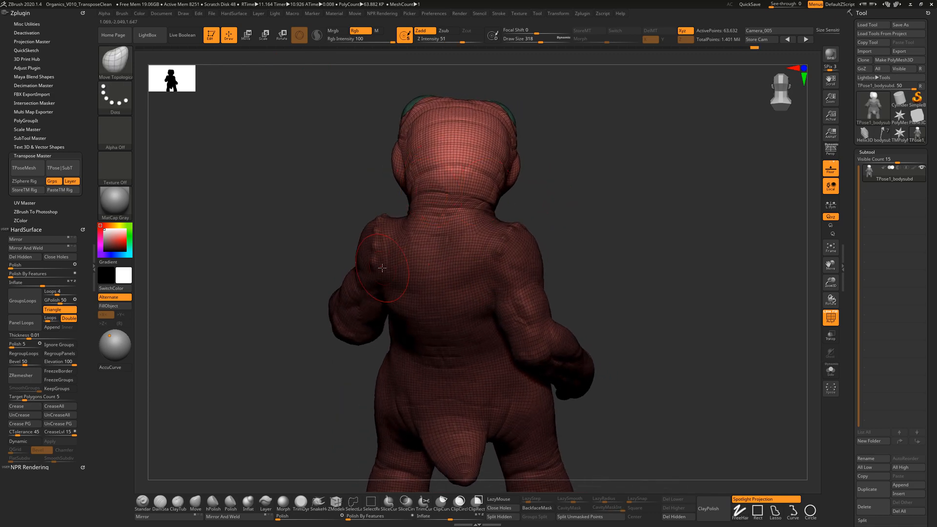
left_click(196, 504)
key("s")
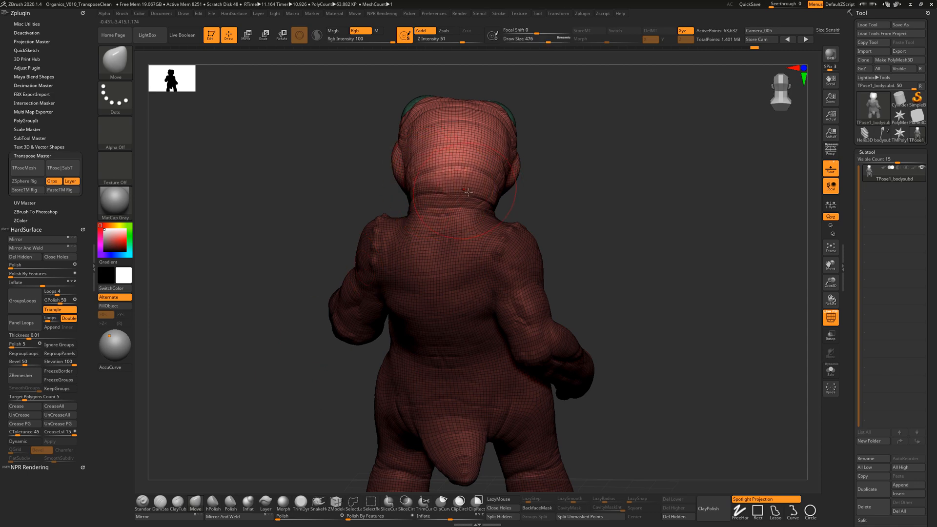
left_click_drag(532, 196, 383, 225)
left_click_drag(576, 210, 424, 207)
left_click_drag(678, 198, 557, 194)
left_click_drag(649, 196, 708, 198)
left_click_drag(566, 201, 585, 204)
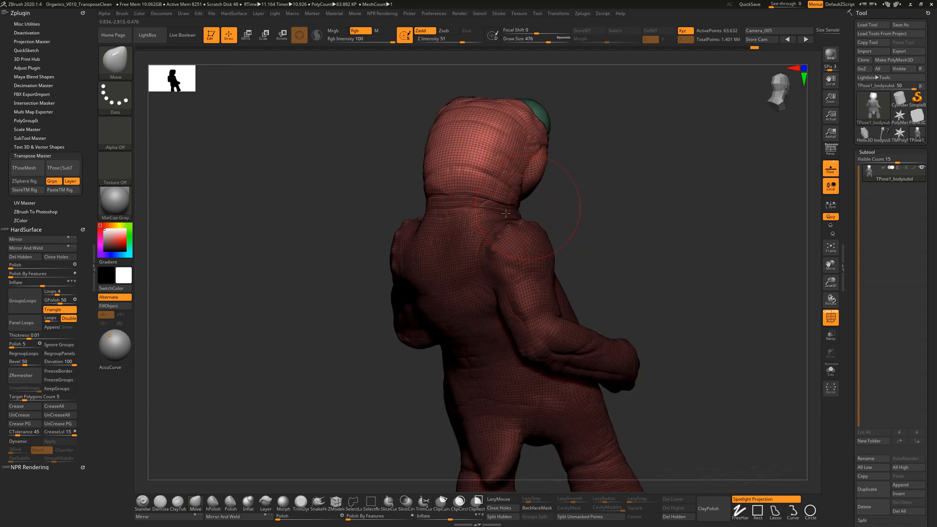
Step: Smooth the stretched surface at the back of the neck and head
key("ctrl")
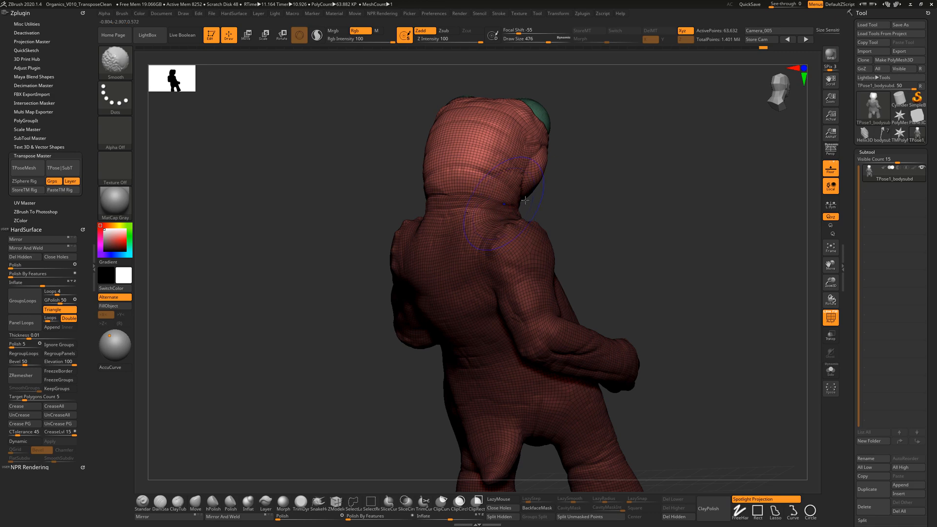
right_click_drag(524, 200, 479, 188)
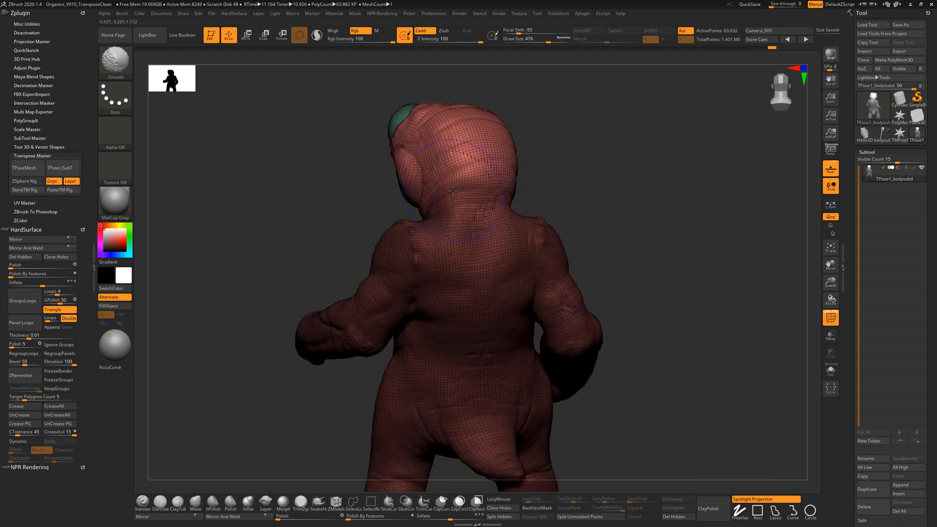
left_click_drag(453, 191, 514, 172, "shift")
right_click_drag(541, 173, 497, 183)
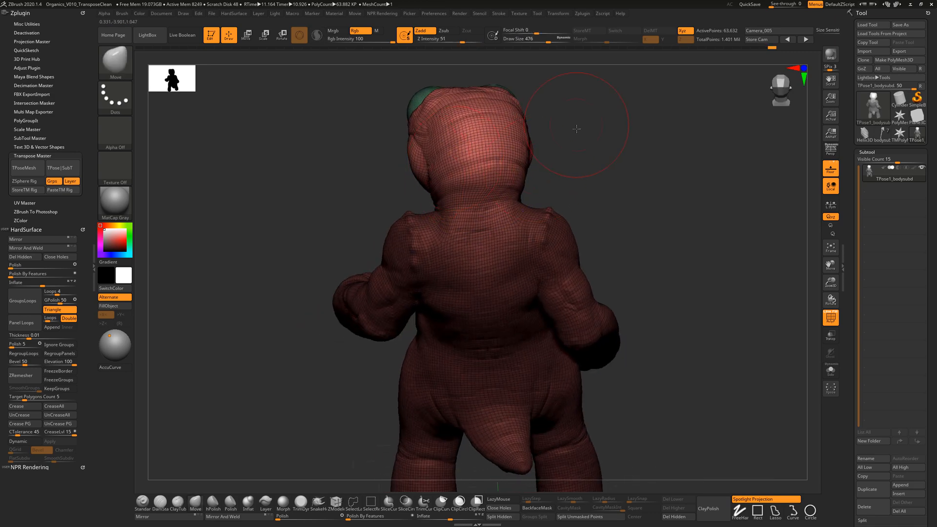
right_click_drag(576, 128, 460, 161)
Step: Enlarge the Move brush to Draw Size 695 and nudge the back of the neck into shape
key("s")
mouse_move(455, 166)
left_mouse_down()
mouse_move(462, 165)
mouse_move(428, 156)
left_mouse_up()
key("s")
mouse_move(428, 155)
right_mouse_down()
mouse_move(525, 190)
mouse_move(470, 202)
right_mouse_up()
left_click_drag(462, 217, 459, 216)
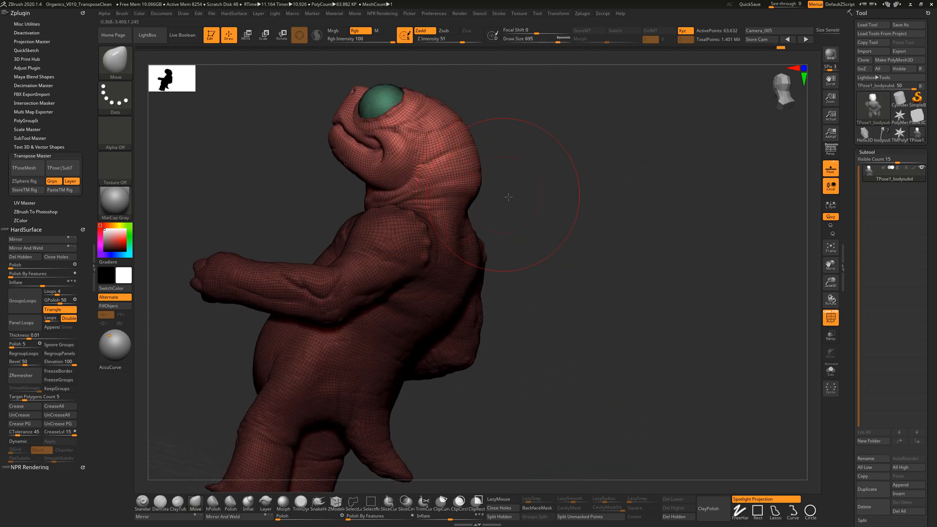
right_click_drag(508, 199, 532, 190)
mouse_move(475, 183)
right_mouse_down()
mouse_move(502, 211)
mouse_move(461, 205)
right_mouse_up()
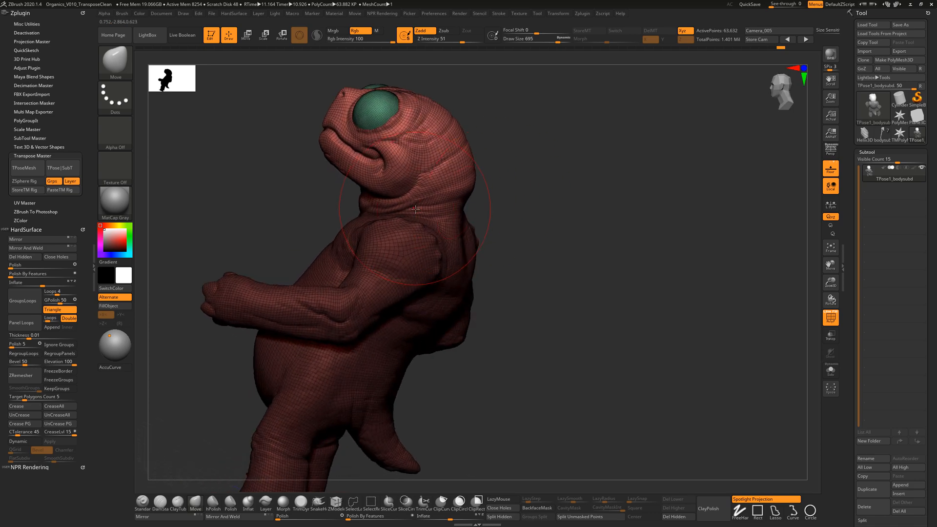
Step: Set the Draw Size to 468 and smooth the front of the neck
key("s")
left_click_drag(416, 209, 419, 214)
key("s")
mouse_move(494, 199)
right_mouse_down()
mouse_move(483, 194)
mouse_move(503, 207)
mouse_move(525, 187)
mouse_move(408, 196)
right_mouse_up()
key("shift")
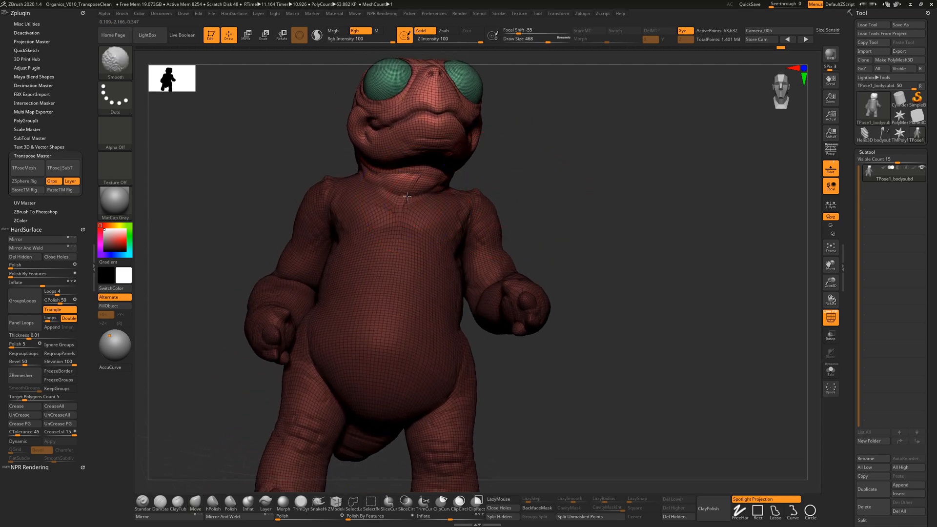
mouse_move(461, 183)
right_mouse_down()
mouse_move(507, 157)
mouse_move(498, 155)
mouse_move(519, 162)
mouse_move(493, 163)
right_mouse_up()
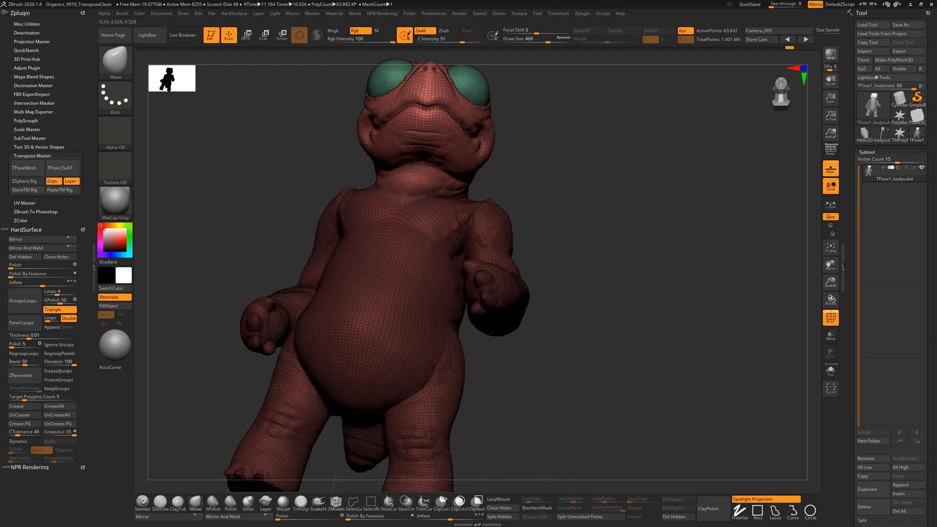
Step: Set the Draw Size to 550 and nudge the throat and jaw area with the Move brush
key("s")
left_click_drag(435, 160, 408, 168)
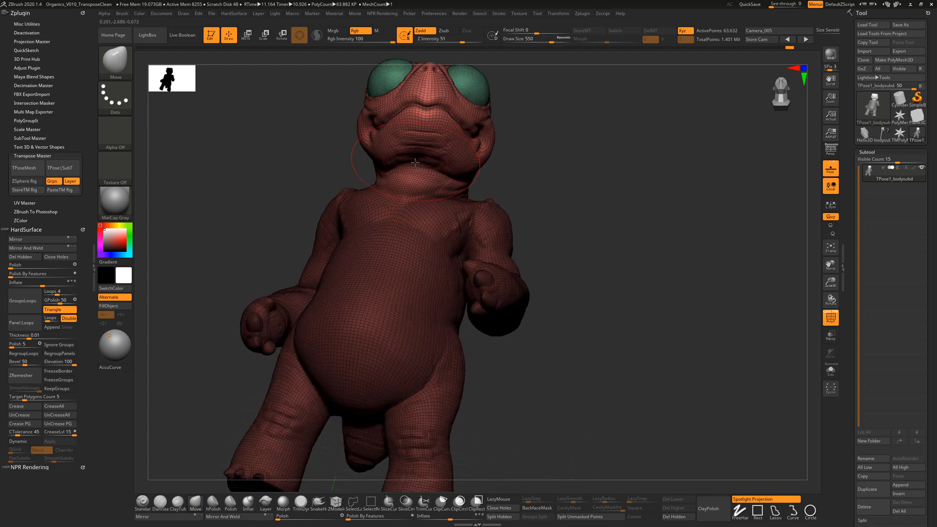
right_click_drag(481, 165, 386, 147)
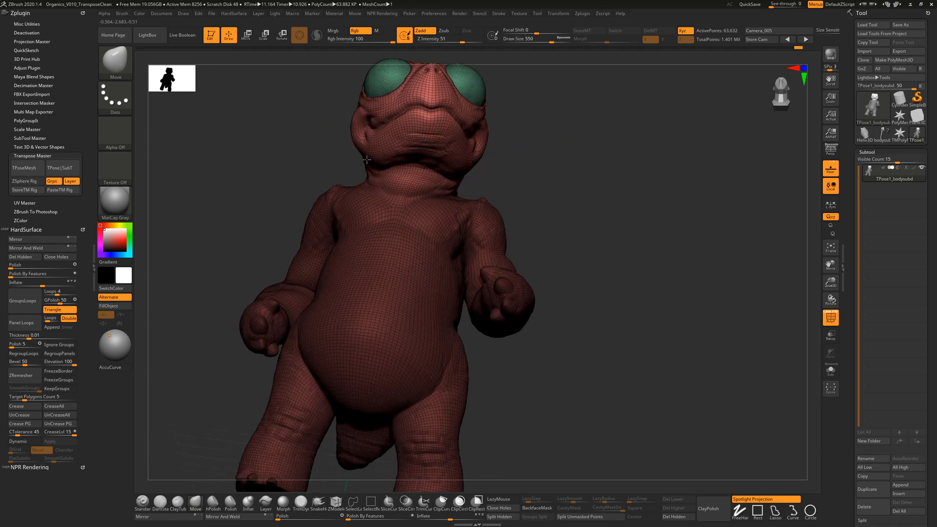
left_click_drag(367, 159, 365, 155)
right_click_drag(493, 160, 512, 115)
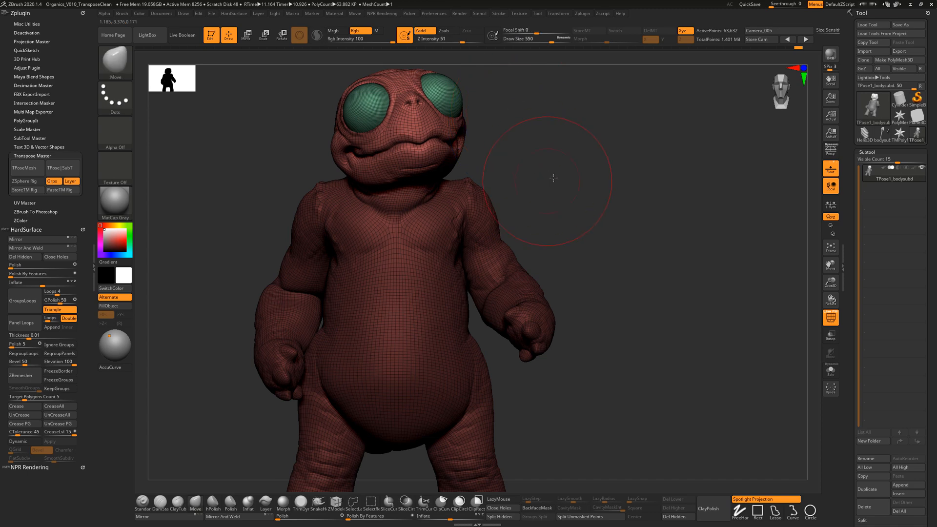
Step: Set the Draw Size to 492, soften the mask around the upper back, and refine the neck's side and back
right_click_drag(553, 178, 454, 201)
key("bracketleft")
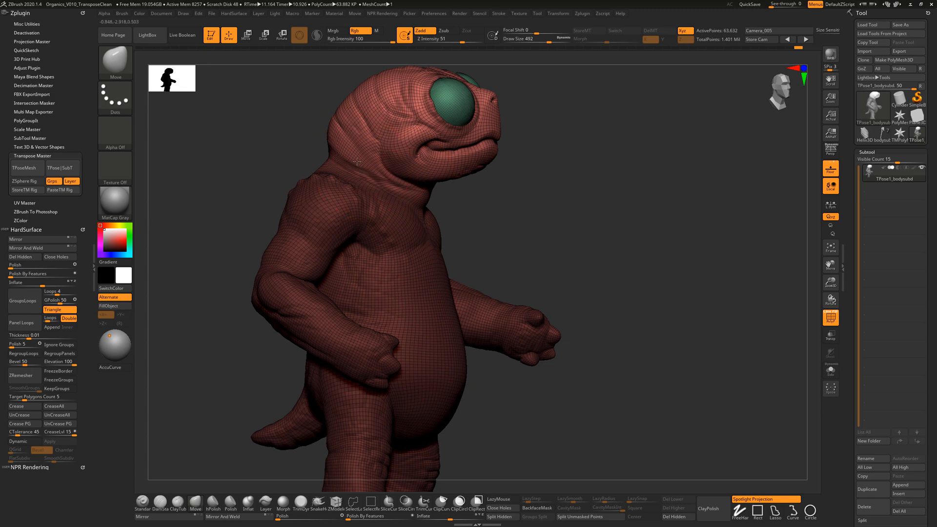
mouse_move(356, 161)
right_mouse_down()
mouse_move(389, 164)
mouse_move(329, 169)
right_mouse_up()
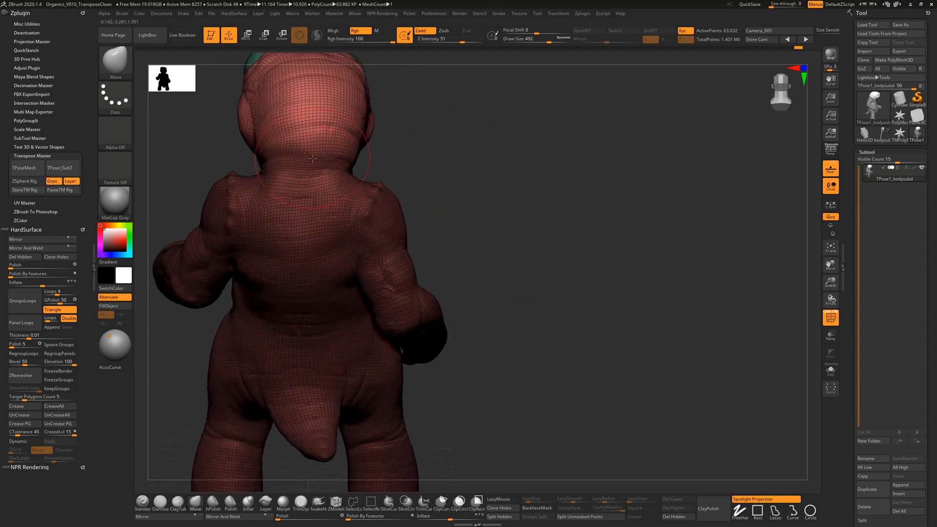
left_click(368, 208, "ctrl")
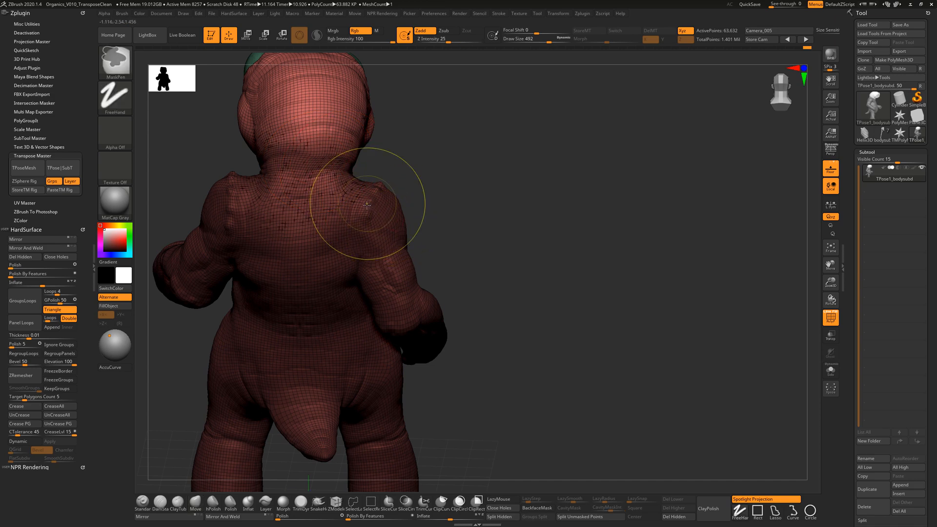
right_click_drag(408, 163, 414, 181)
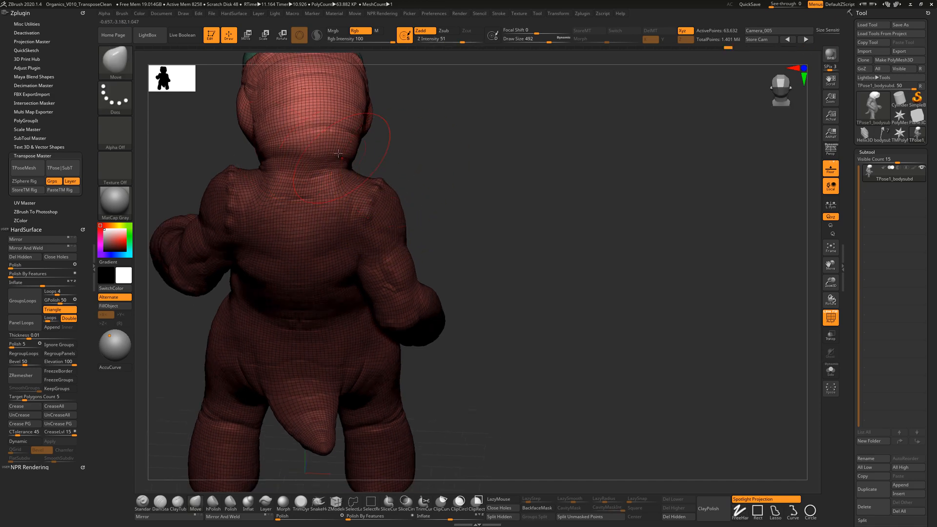
right_click_drag(375, 146, 363, 153)
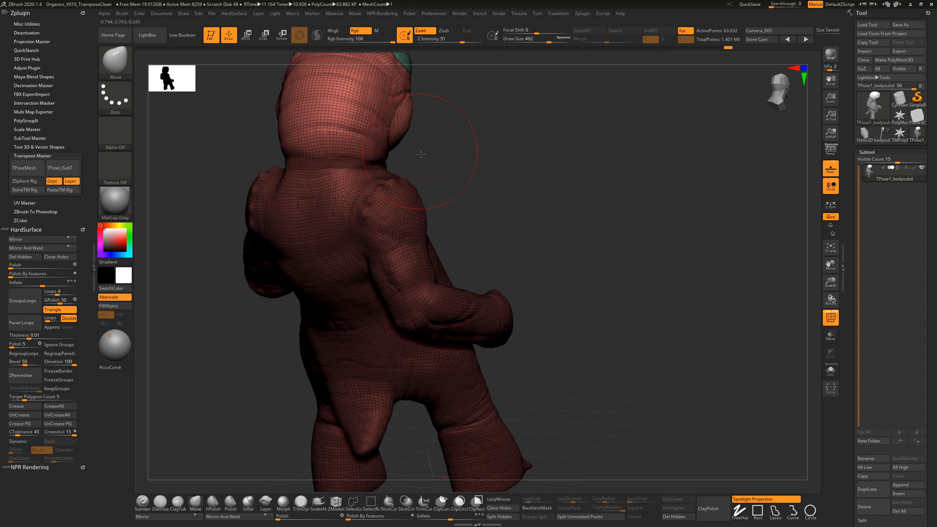
Step: Clear the mask from the whole body
right_click_drag(421, 154, 435, 165)
mouse_move(484, 199)
right_mouse_down()
mouse_move(489, 182)
mouse_move(523, 208)
mouse_move(483, 207)
right_mouse_up()
right_click_drag(576, 199, 539, 193)
mouse_move(612, 190)
right_mouse_down("ctrl")
mouse_move(592, 185)
mouse_move(616, 209)
mouse_move(588, 216)
mouse_move(584, 231)
right_mouse_up("ctrl")
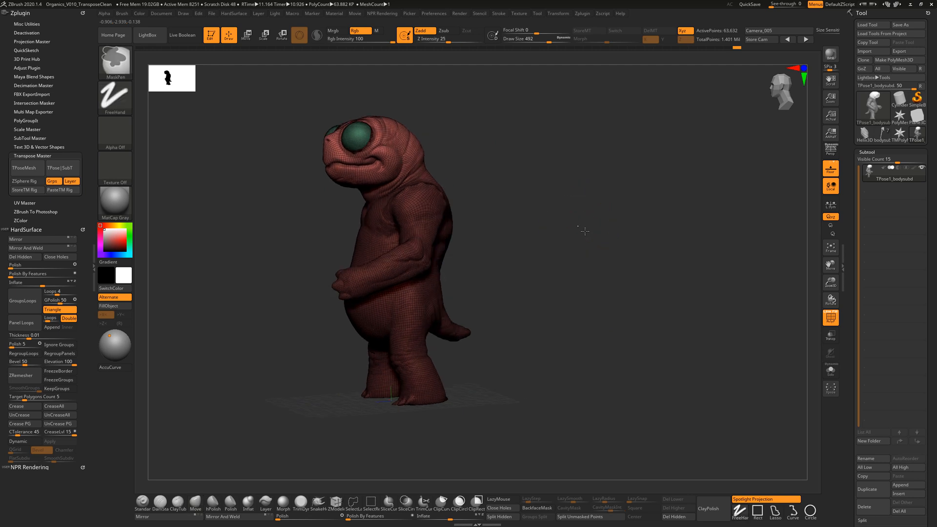
left_click_drag(584, 231, 596, 240, "ctrl")
Step: Set the Draw Size to 365 and blend the neck into the shoulder by moving and smoothing the surface
mouse_move(570, 220)
right_mouse_down()
mouse_move(556, 233)
mouse_move(595, 277)
right_mouse_up()
right_click_drag(561, 241, 566, 250, "ctrl")
key("s")
left_click_drag(457, 228, 444, 227)
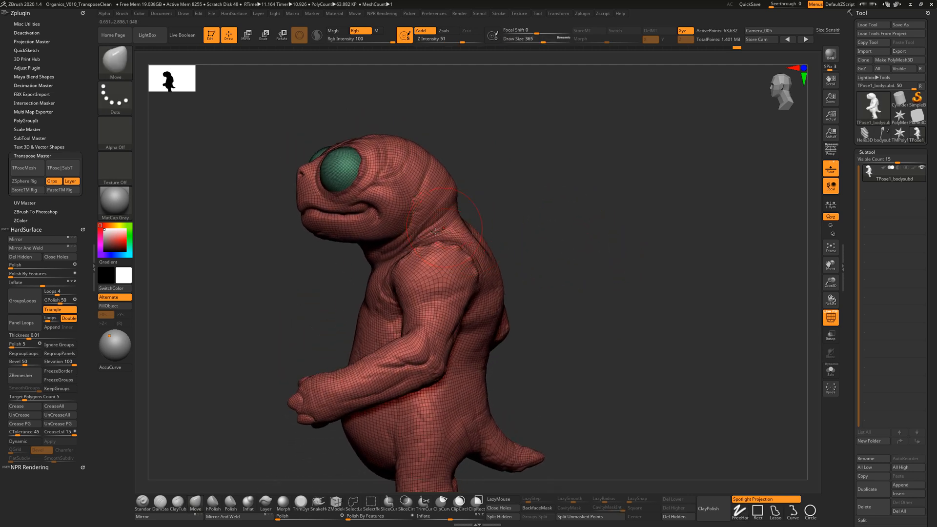
key("shift")
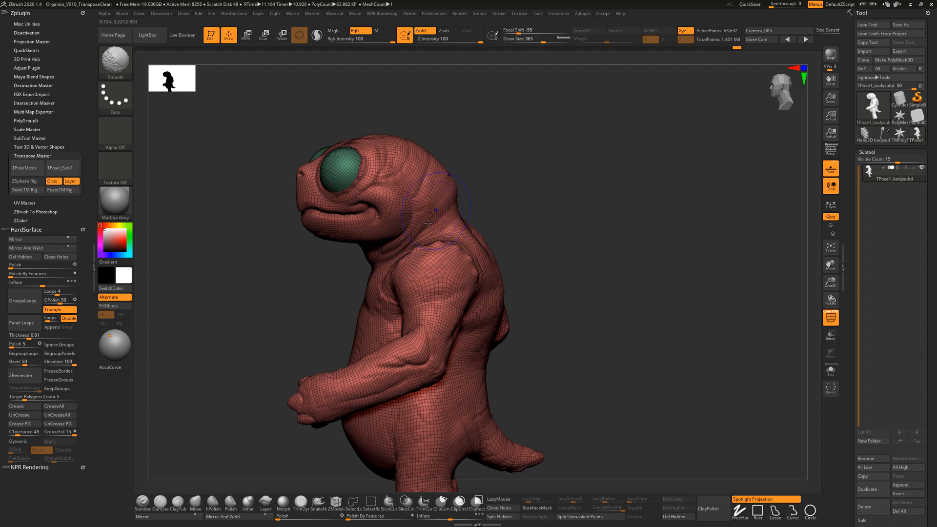
mouse_move(422, 238)
right_mouse_down()
mouse_move(435, 205)
mouse_move(465, 198)
mouse_move(418, 228)
mouse_move(412, 208)
mouse_move(430, 217)
mouse_move(441, 203)
mouse_move(449, 253)
right_mouse_up()
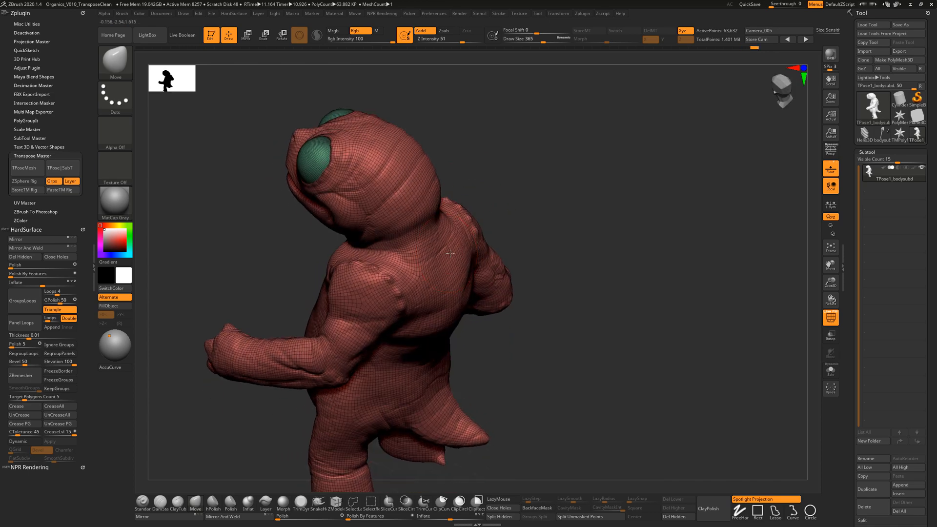
Step: Examine the neck, shoulders and back of the body from the front and sides, and set the Draw Size to 372
key("s")
left_click(460, 258)
mouse_move(501, 225)
right_mouse_down()
mouse_move(540, 203)
mouse_move(551, 213)
mouse_move(539, 242)
mouse_move(560, 234)
mouse_move(565, 246)
mouse_move(588, 231)
mouse_move(589, 260)
mouse_move(556, 278)
right_mouse_up()
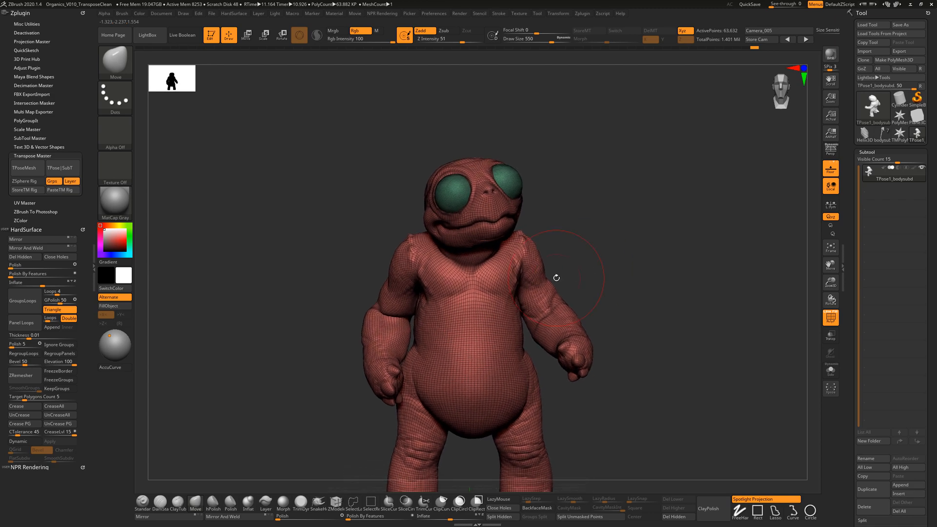
key("s")
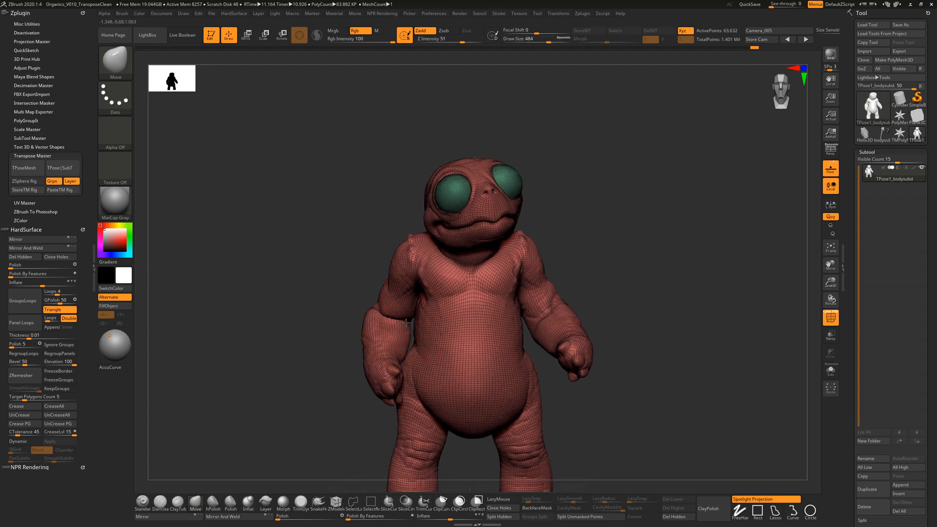
right_click_drag(442, 293, 619, 274)
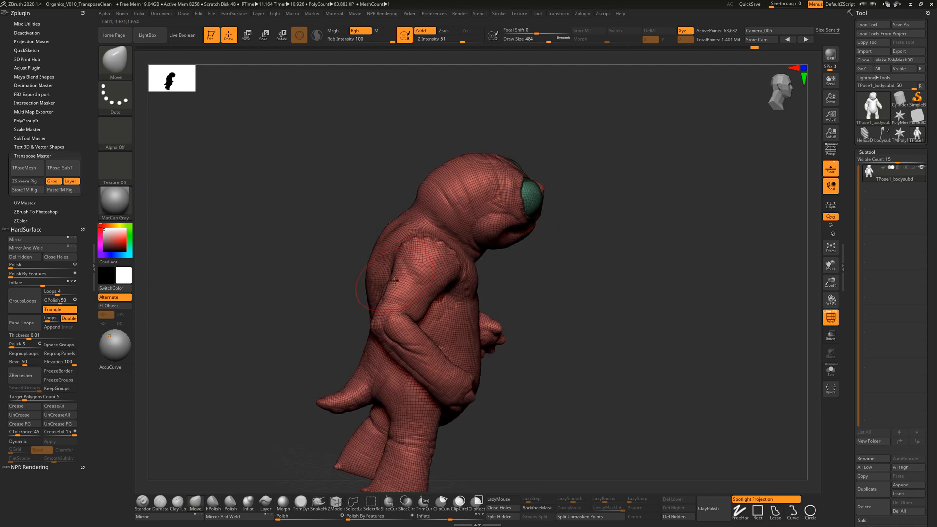
right_click_drag(394, 256, 581, 235)
key("s")
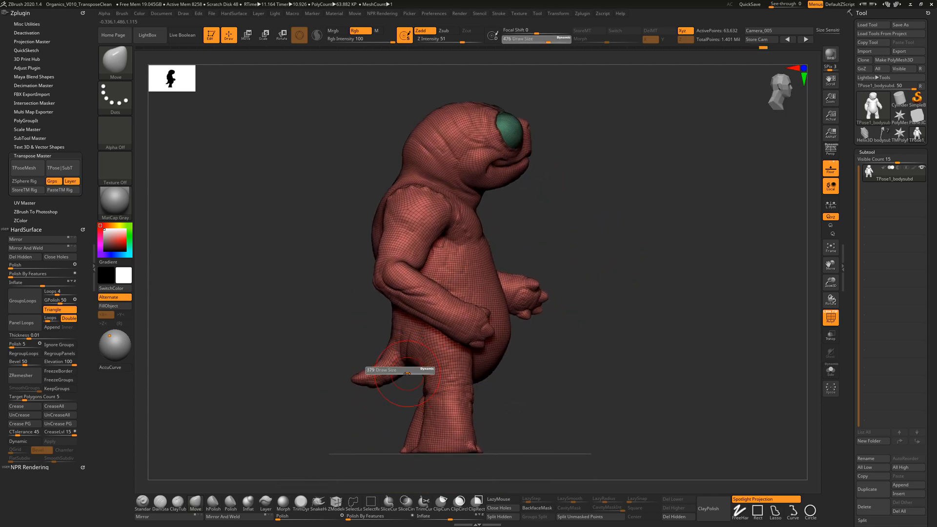
left_click_drag(411, 371, 406, 372)
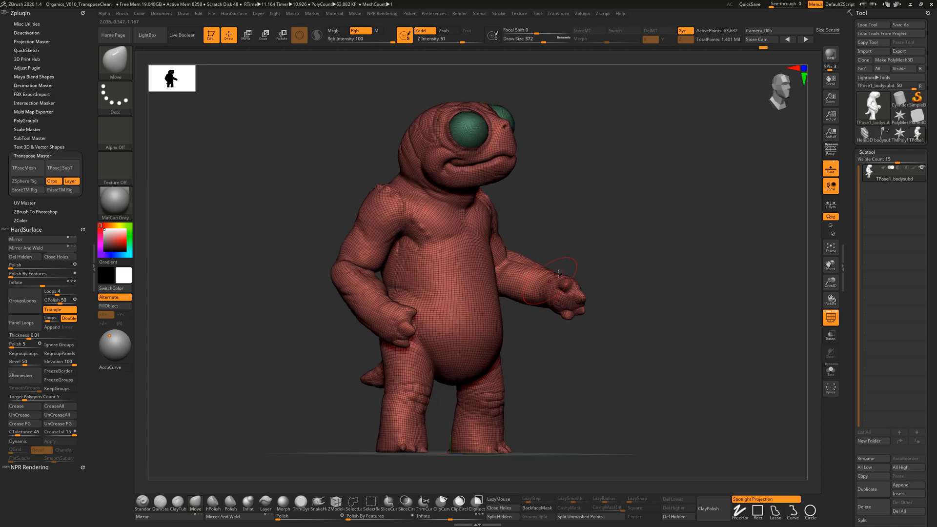
Step: Unhide all the character's parts, turn on perspective distortion and review the full pose with the shell, belt and staff
left_click(610, 226, "ctrl+shift")
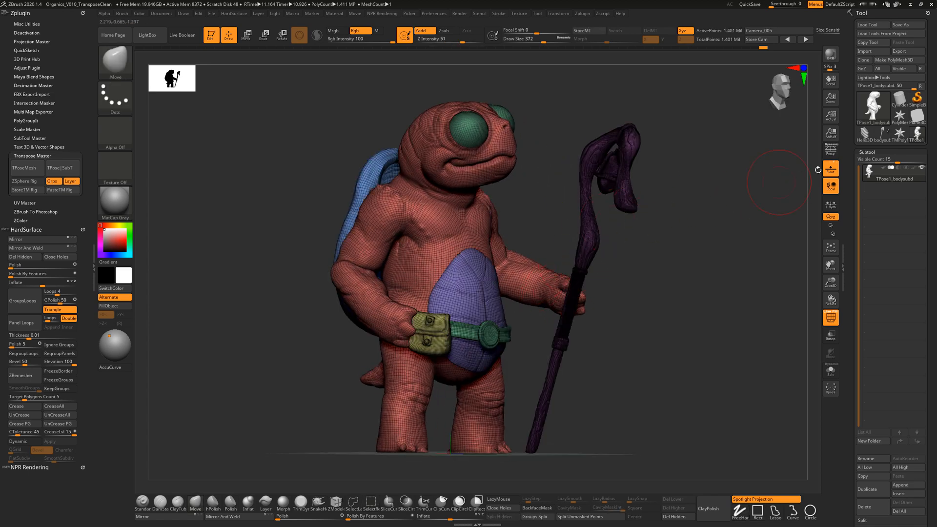
left_click(830, 149)
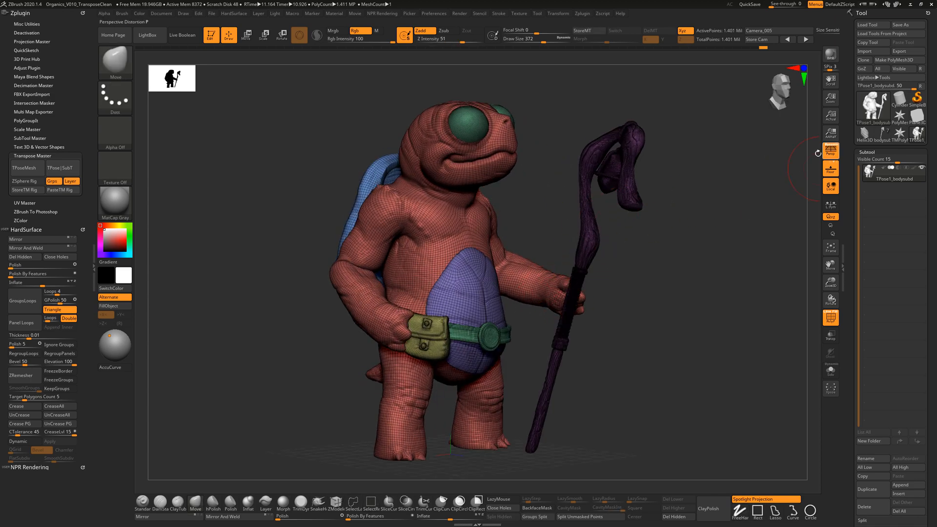
left_click(777, 32)
left_click(779, 51)
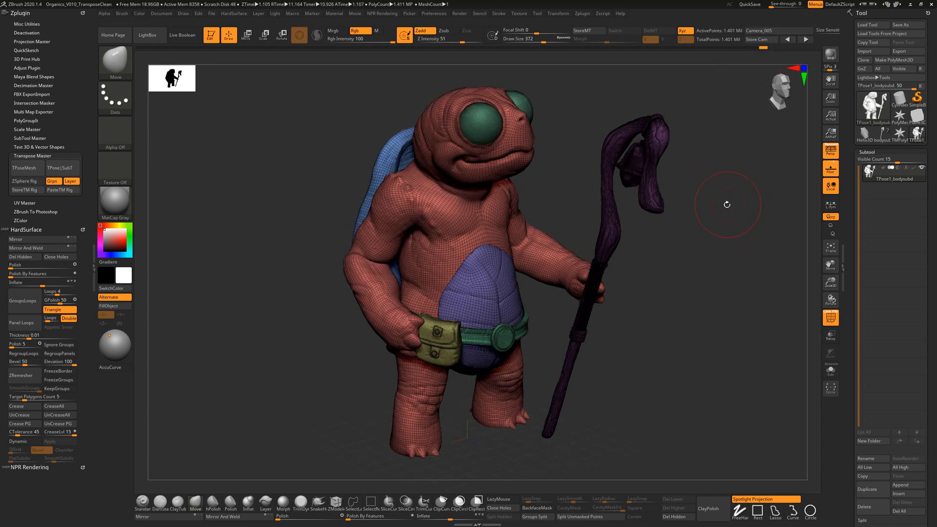
mouse_move(704, 254)
left_mouse_down()
mouse_move(710, 265)
mouse_move(680, 273)
mouse_move(704, 278)
mouse_move(691, 271)
mouse_move(698, 285)
mouse_move(679, 257)
left_mouse_up()
Step: Save the project over the existing file Organics_V010_TransposeClean.ZPR
key("ctrl")
key("ctrl+s")
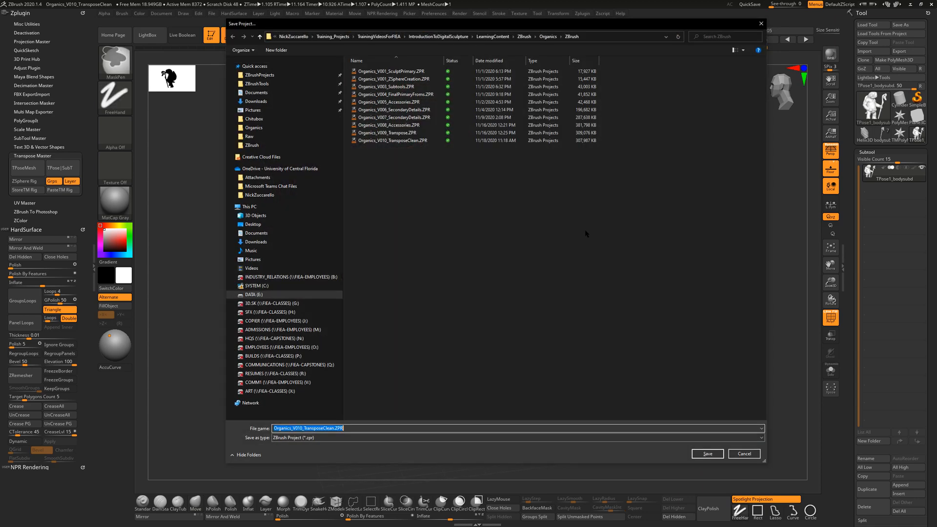
double_click(422, 140)
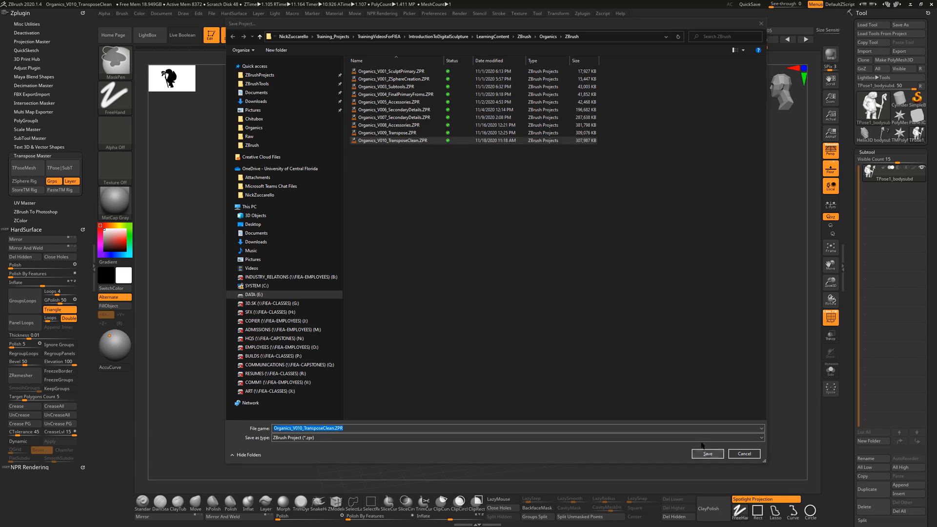
left_click(489, 264)
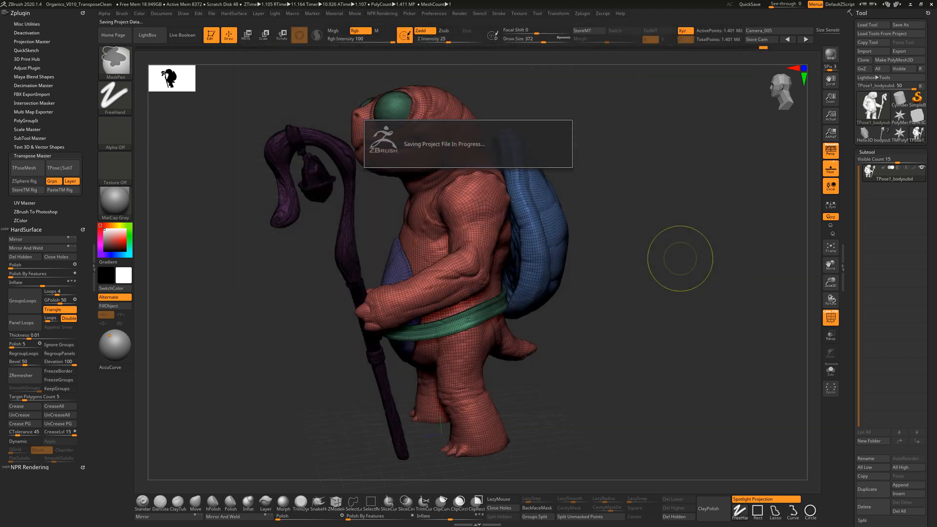
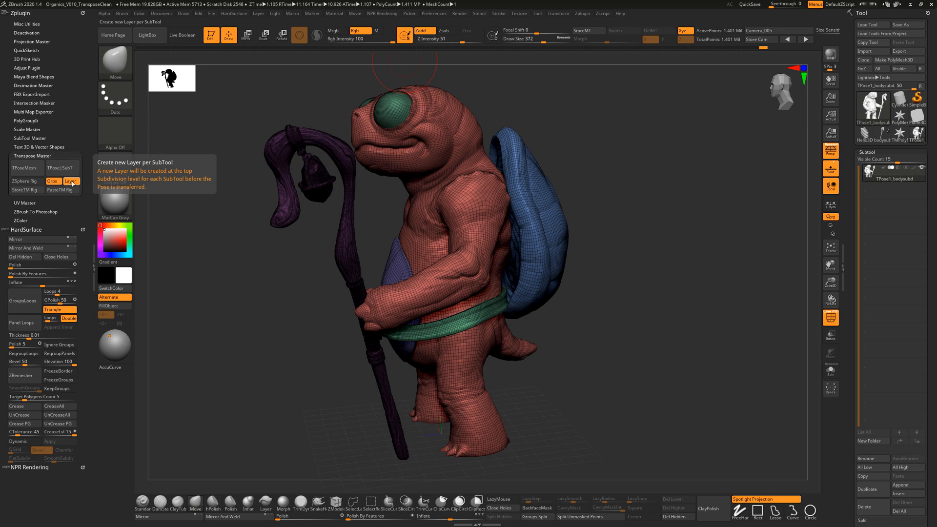
Step: Transfer the Transpose Master pose to the detailed subtools and check the posed turtle from the front and side
left_click(71, 172)
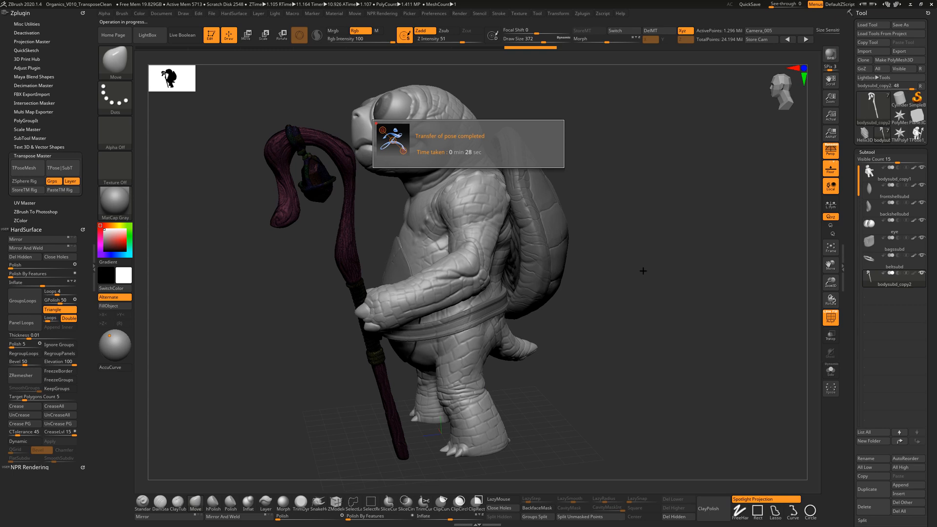
left_click_drag(643, 271, 669, 309)
mouse_move(675, 306)
left_mouse_down()
mouse_move(632, 320)
mouse_move(709, 311)
mouse_move(652, 318)
left_mouse_up()
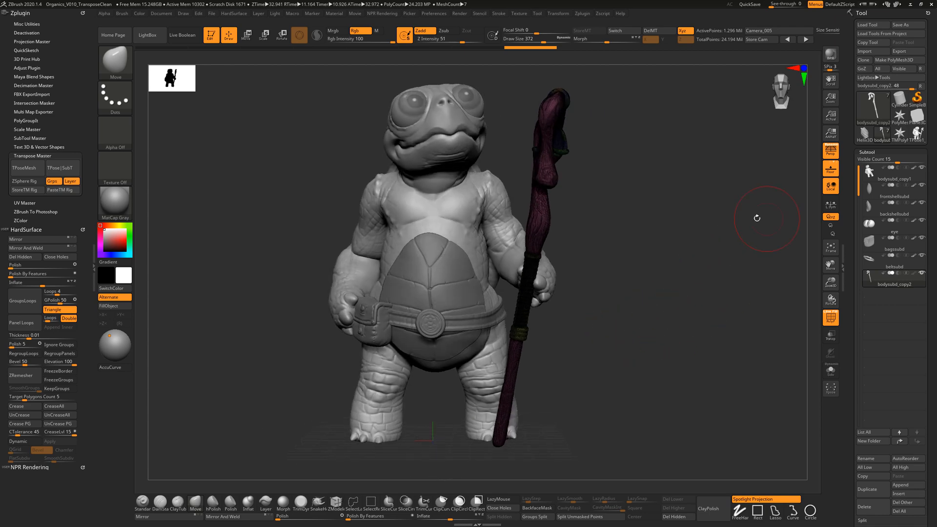
Step: Switch back to the TPose1_bodysubd mesh and mask everything except the back shell
left_click(917, 133)
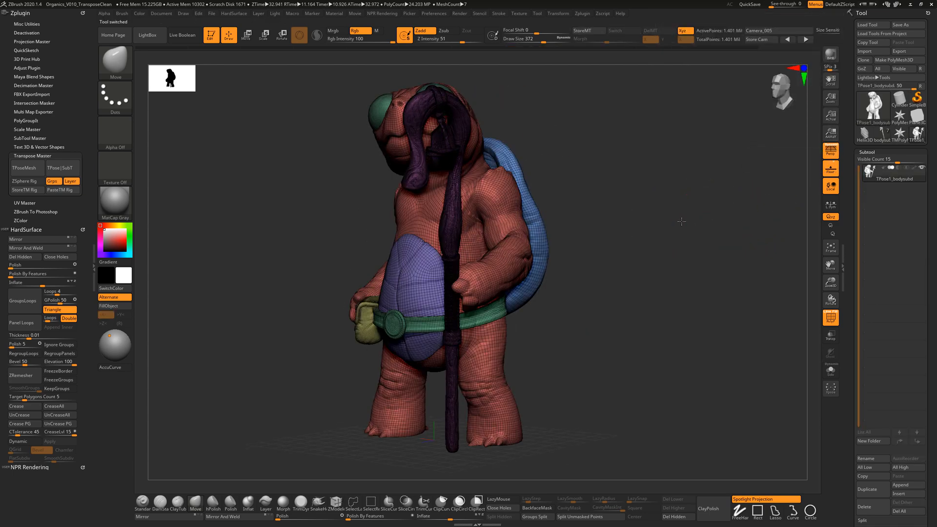
mouse_move(686, 221)
left_mouse_down()
mouse_move(606, 209)
mouse_move(626, 211)
mouse_move(616, 222)
mouse_move(645, 224)
mouse_move(637, 234)
mouse_move(629, 217)
left_mouse_up()
left_click(543, 236, "ctrl+shift")
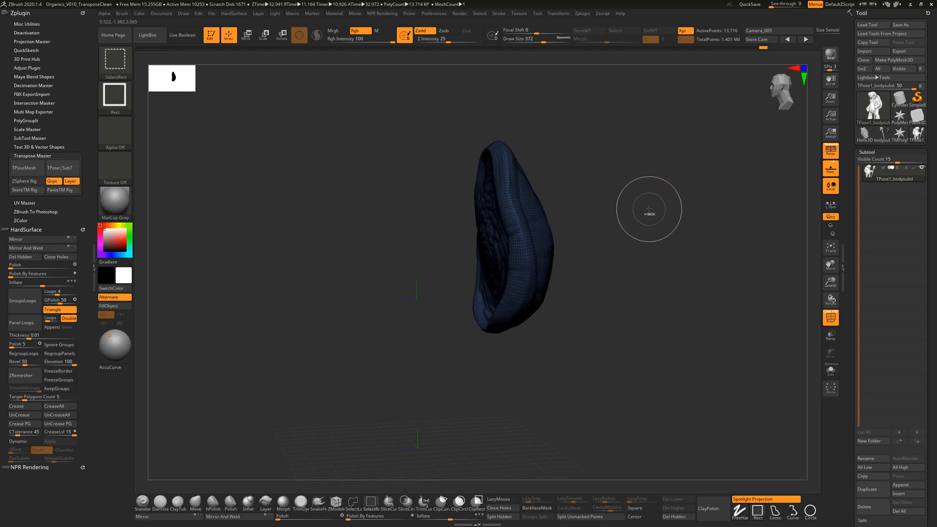
left_click(648, 209, "ctrl+shift")
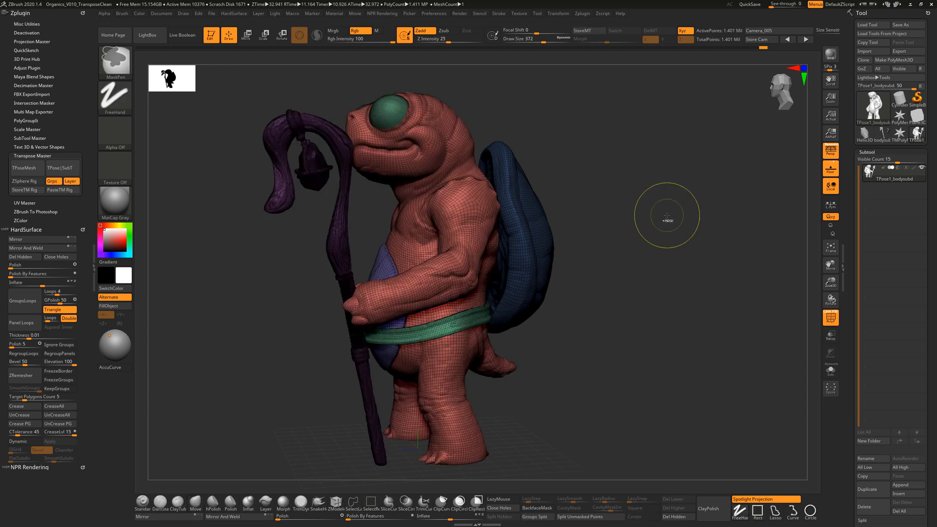
left_click(667, 216, "ctrl")
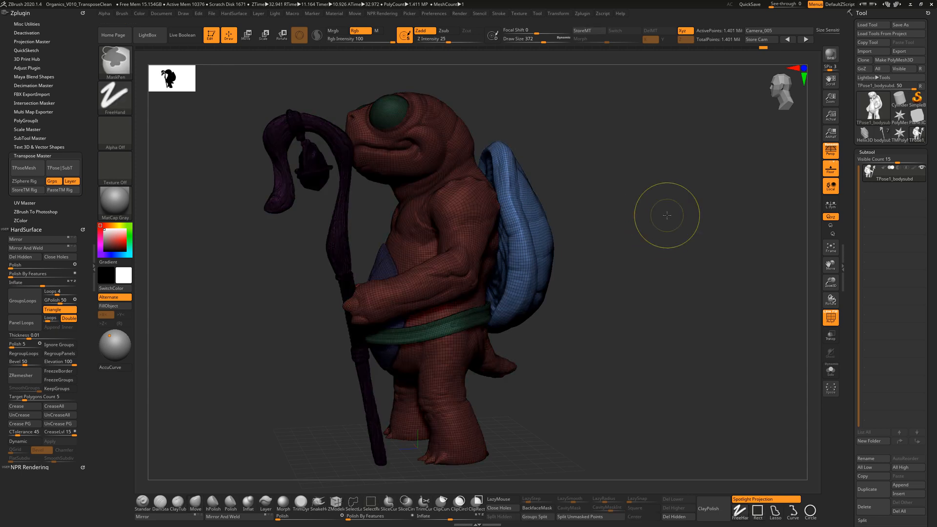
Step: Center the transform gizmo on the unmasked back shell and rotate the shell to line up with the back
left_click(252, 42)
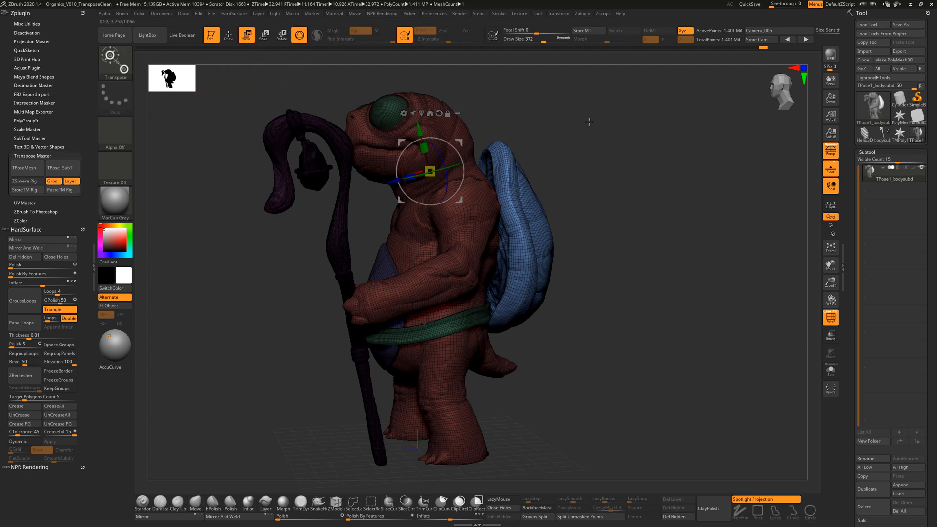
left_click_drag(589, 122, 553, 142)
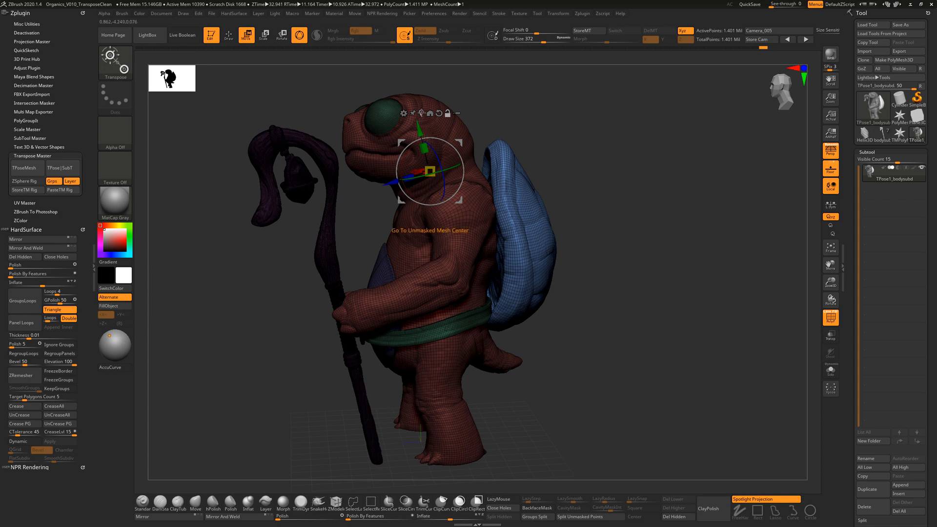
left_click(421, 112)
left_click_drag(605, 190, 558, 216)
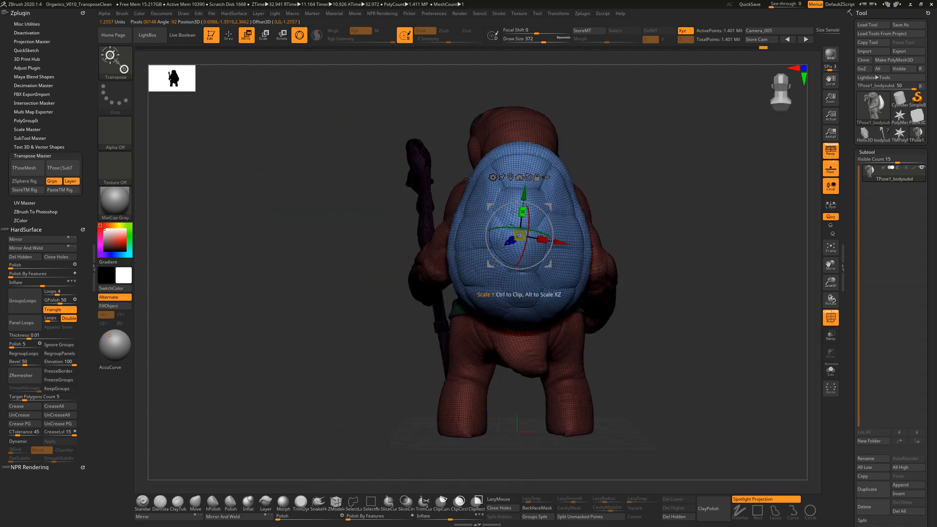
left_click_drag(494, 214, 544, 212)
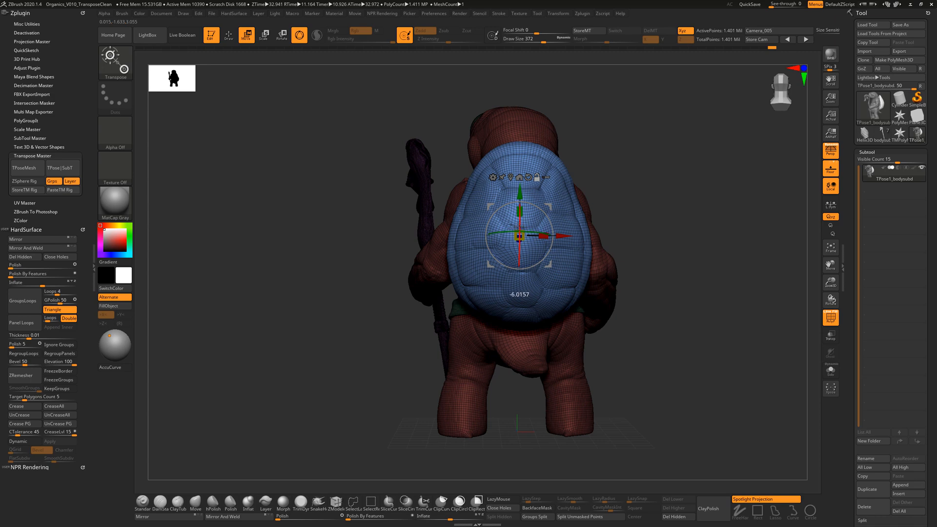
Step: Tilt and shift the back shell with the gizmo to follow the slope of the turtle's back from both sides
left_click_drag(640, 203, 692, 209)
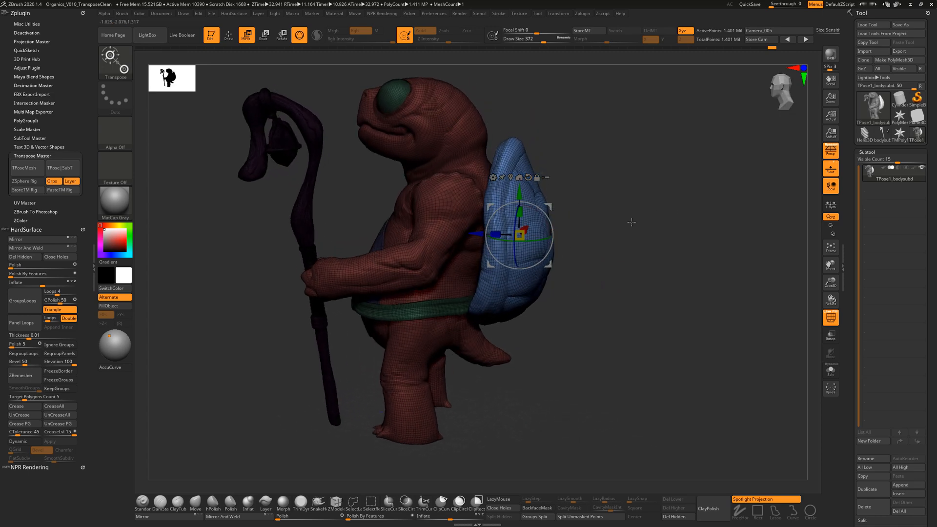
left_click_drag(631, 222, 629, 239)
left_click_drag(533, 242, 531, 243)
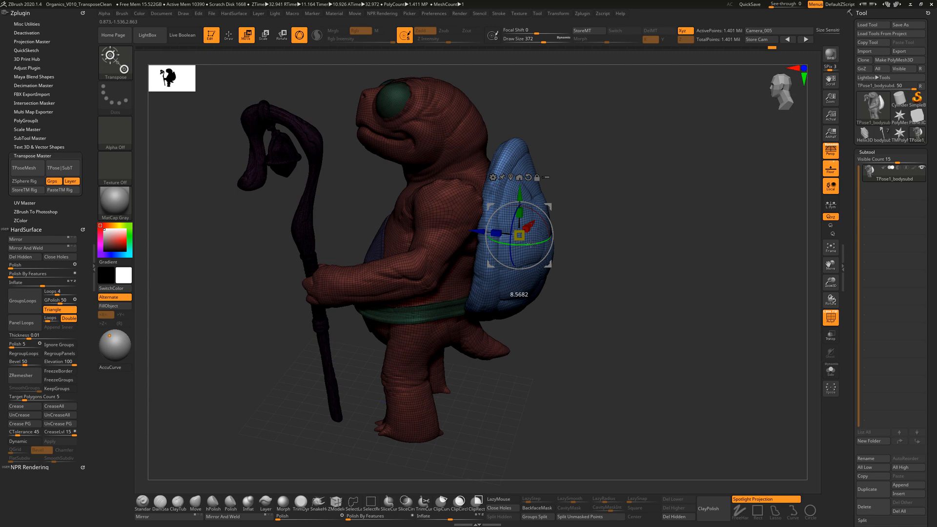
left_click_drag(652, 282, 535, 251)
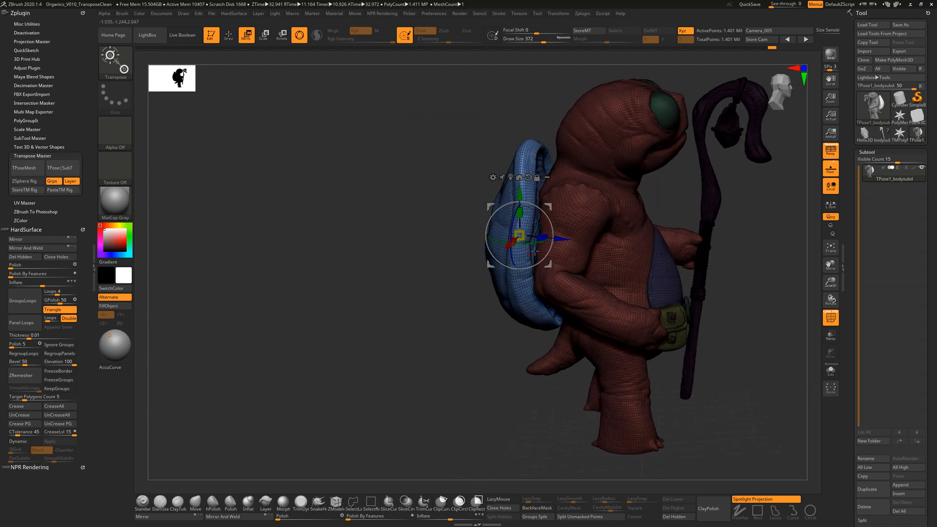
left_click_drag(459, 314, 510, 273)
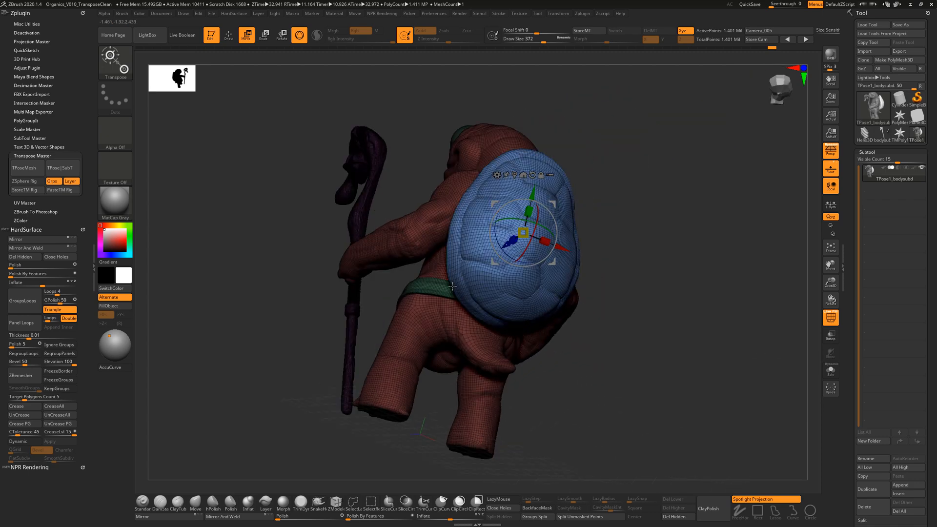
left_click_drag(645, 269, 623, 269)
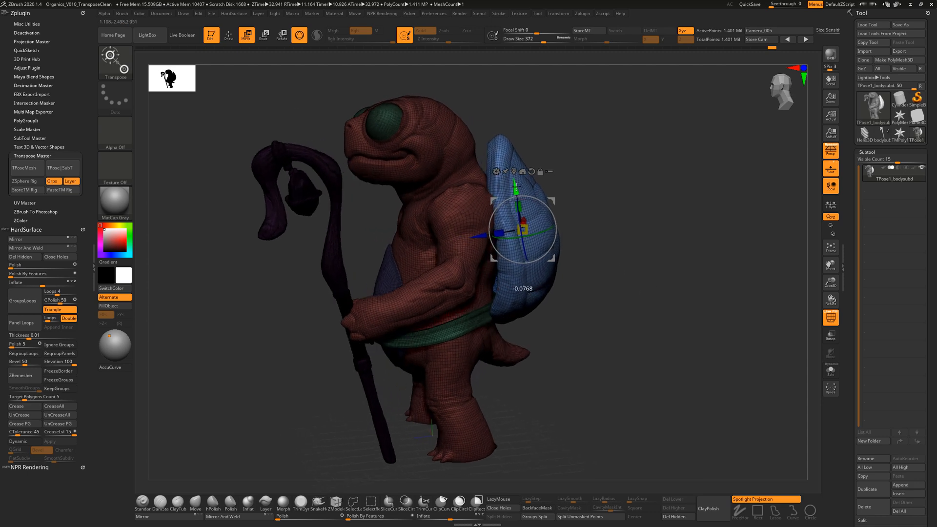
Step: Rotate the back shell further and slide it along its Z axis to fit against the turtle's back
left_click_drag(623, 240, 655, 254)
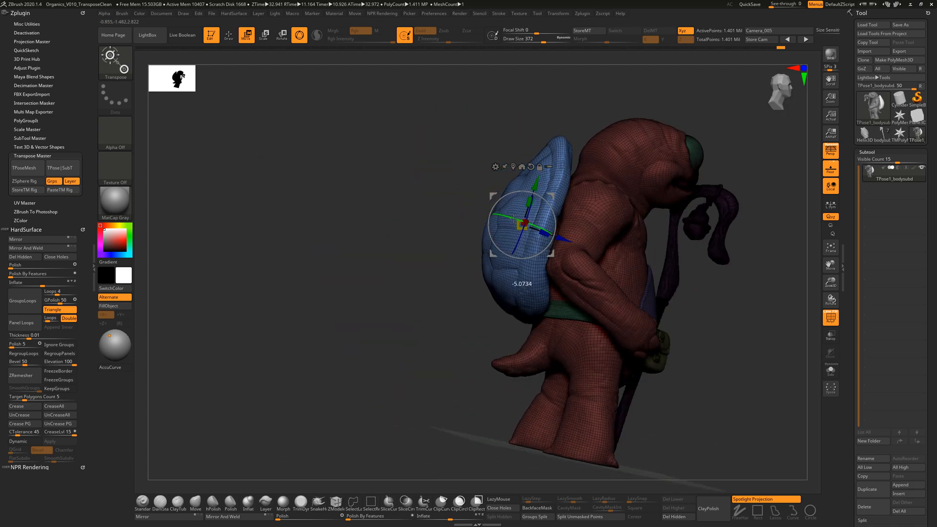
left_click_drag(437, 226, 450, 235)
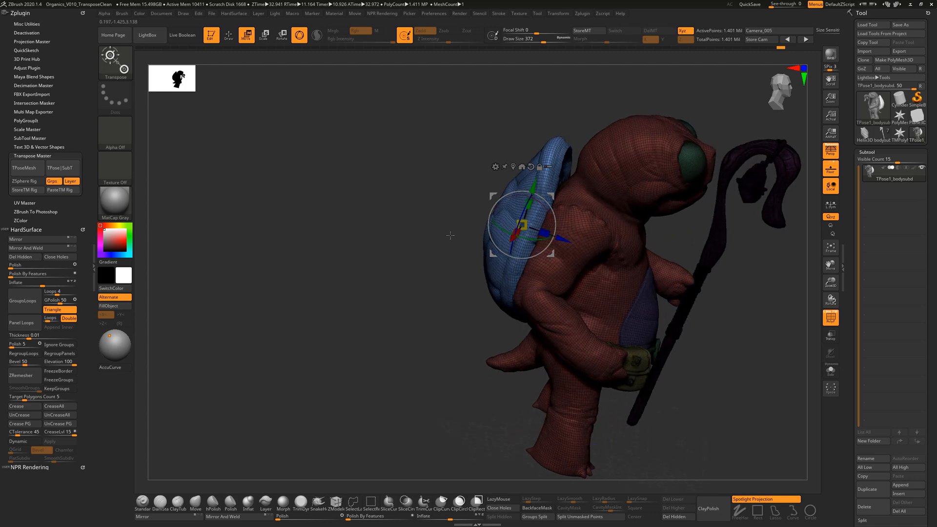
left_click_drag(561, 239, 560, 238)
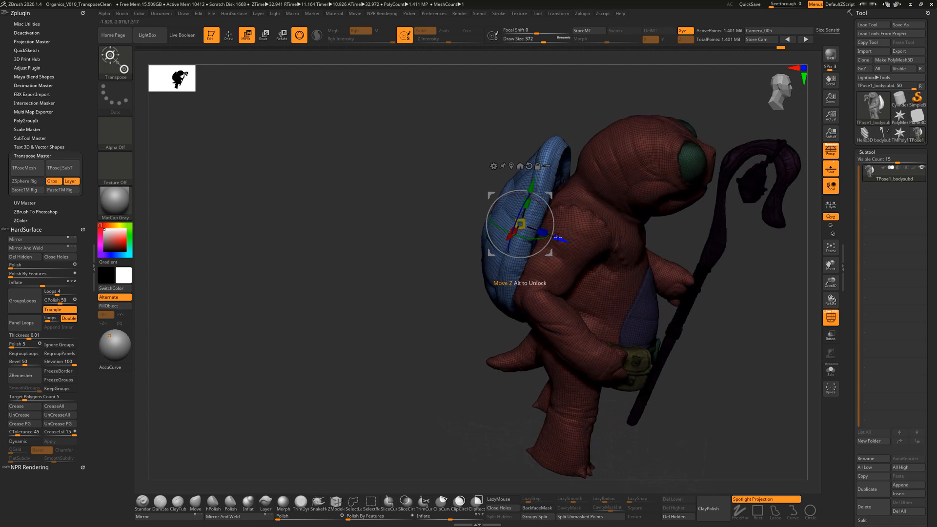
left_click_drag(557, 237, 561, 239)
left_click_drag(396, 247, 540, 224)
mouse_move(598, 250)
left_mouse_down()
mouse_move(605, 246)
mouse_move(615, 268)
mouse_move(607, 256)
left_mouse_up()
Step: Reshape the back shell's rim and upper part with the Move brush at Draw Size 814 to fit the shoulders
left_click(228, 34)
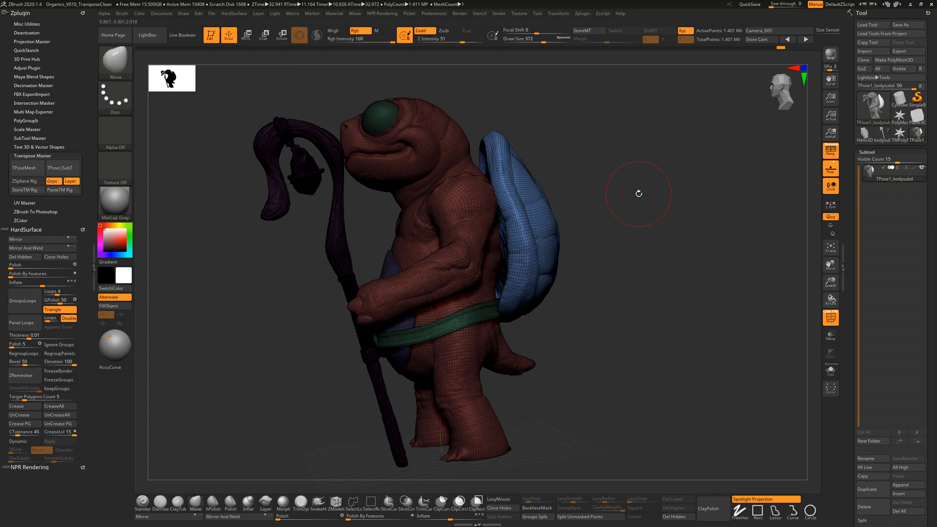
mouse_move(641, 204)
left_mouse_down()
mouse_move(684, 238)
mouse_move(610, 256)
left_mouse_up()
left_click(196, 503)
key("s")
left_click_drag(531, 268, 550, 268)
mouse_move(613, 284)
left_mouse_down()
mouse_move(635, 262)
mouse_move(516, 285)
left_mouse_up()
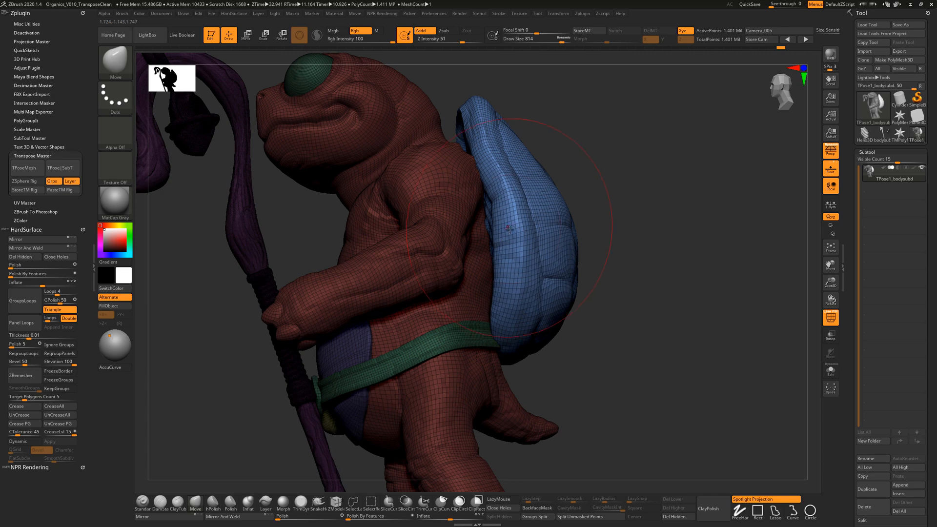
left_click_drag(589, 181, 610, 224)
left_click_drag(518, 172, 503, 159)
left_click_drag(611, 178, 632, 159)
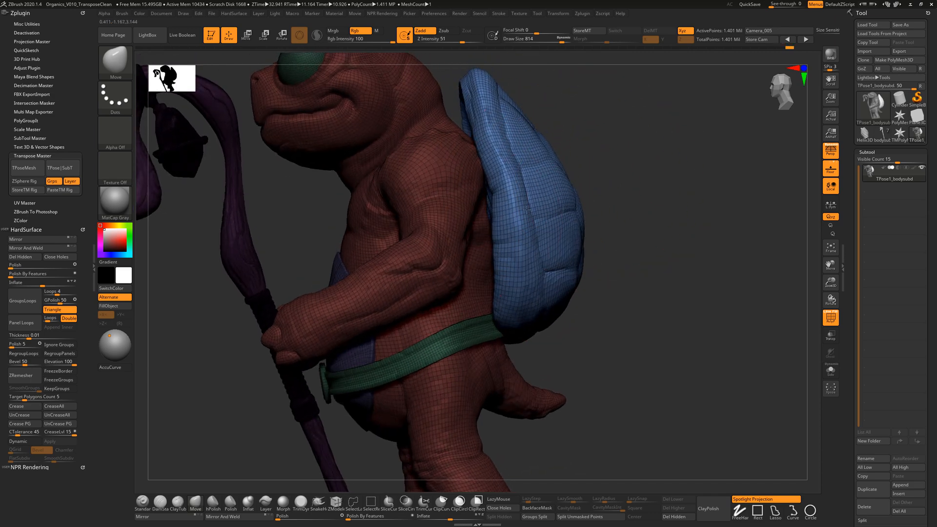
Step: Nudge the back shell's front rim and lower edge against the turtle's back with the Move brush at Draw Sizes 602 and 559
key("s")
left_click_drag(518, 236, 511, 236)
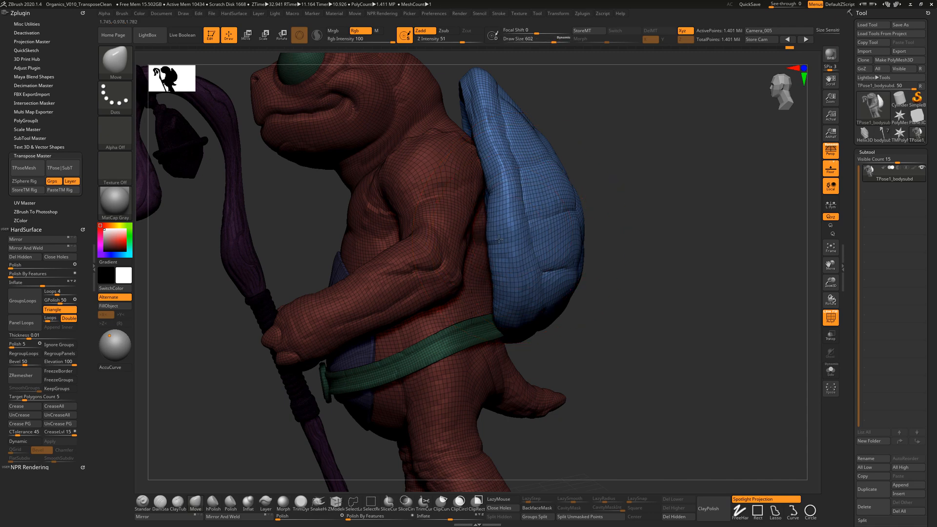
left_click_drag(482, 153, 490, 153)
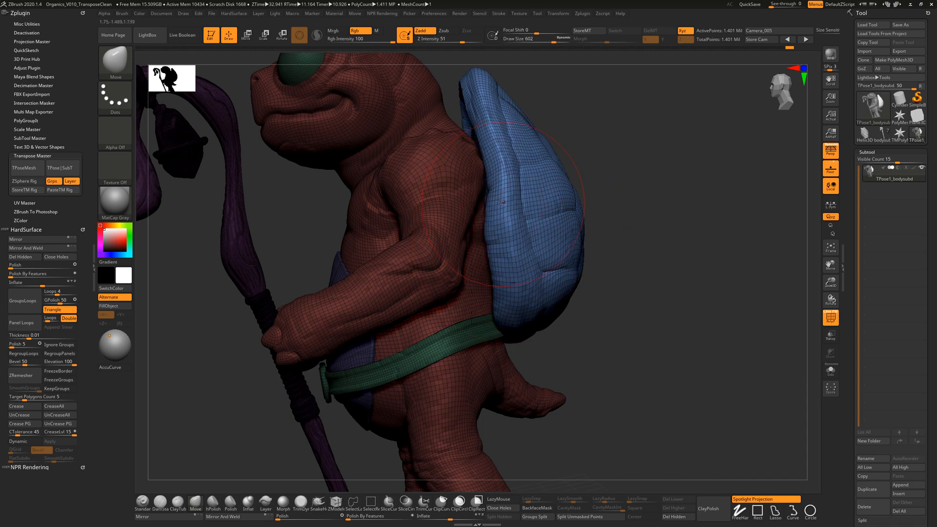
left_click_drag(607, 272, 646, 266)
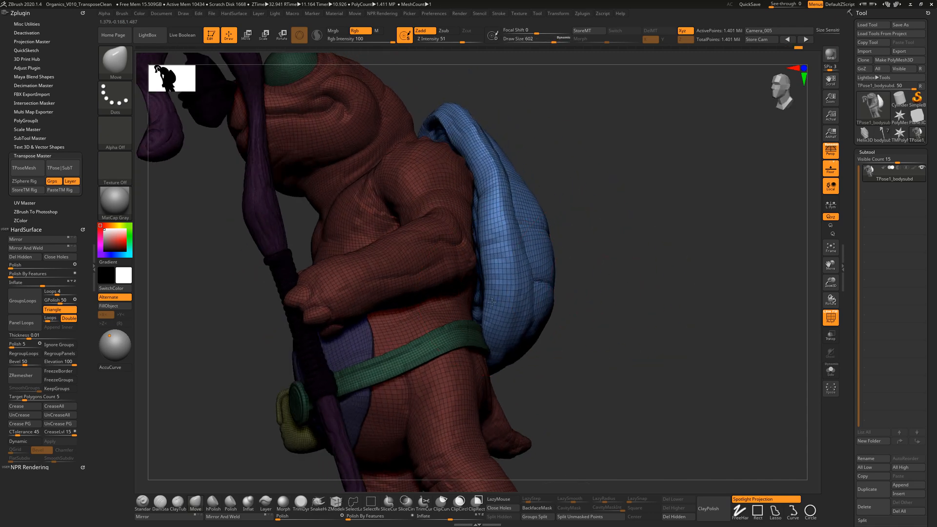
left_click_drag(491, 302, 491, 301)
mouse_move(578, 357)
left_mouse_down()
mouse_move(535, 339)
mouse_move(540, 360)
left_mouse_up()
key("s")
left_click_drag(661, 261, 691, 294)
key("s")
left_click_drag(515, 294, 506, 294)
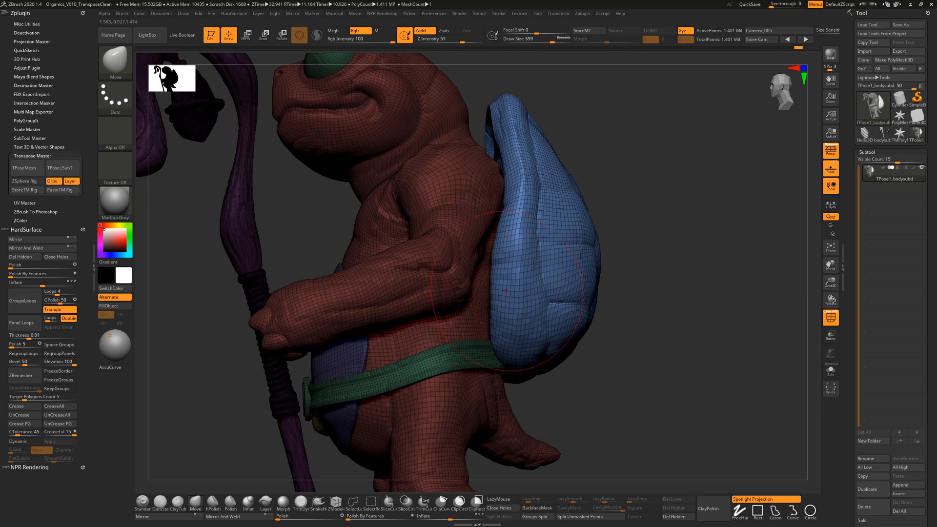
Step: Refine the neck and shoulder contours from the front and rear with the Move brush at Draw Size 484
left_click_drag(618, 202, 665, 289)
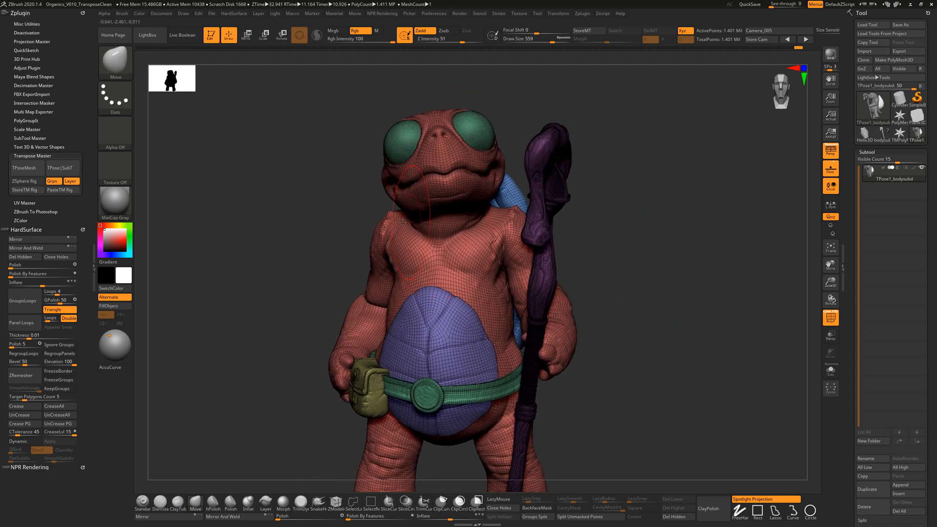
key("s")
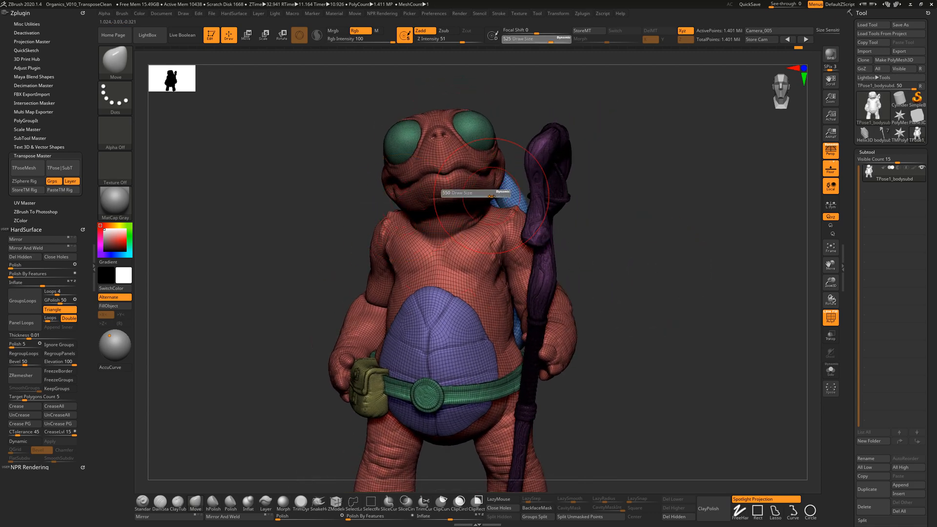
left_click(490, 195)
mouse_move(623, 153)
left_mouse_down()
mouse_move(396, 201)
mouse_move(380, 178)
left_mouse_up()
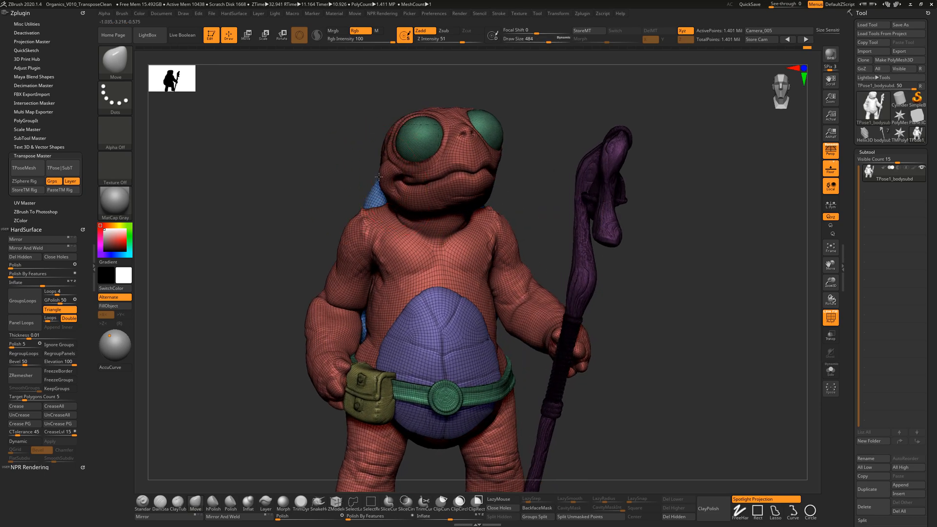
left_click_drag(635, 161, 353, 215)
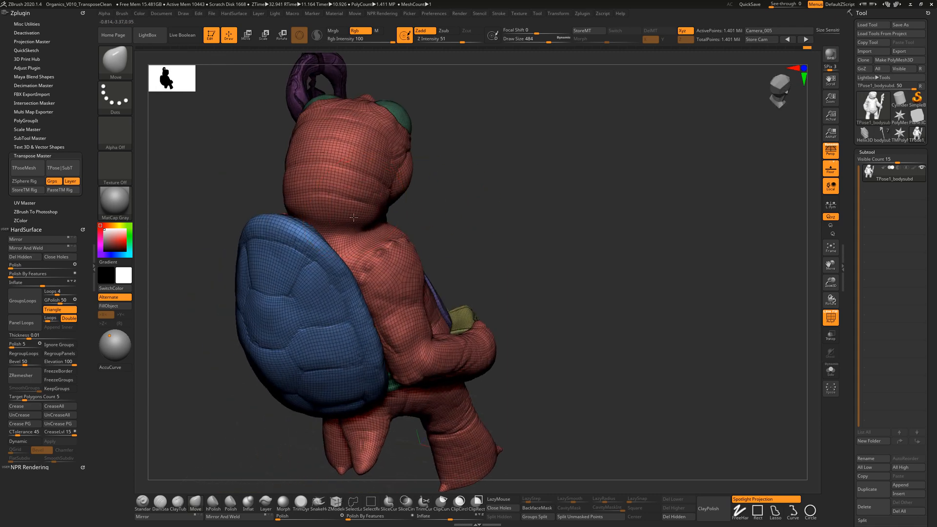
left_click_drag(420, 212, 389, 280)
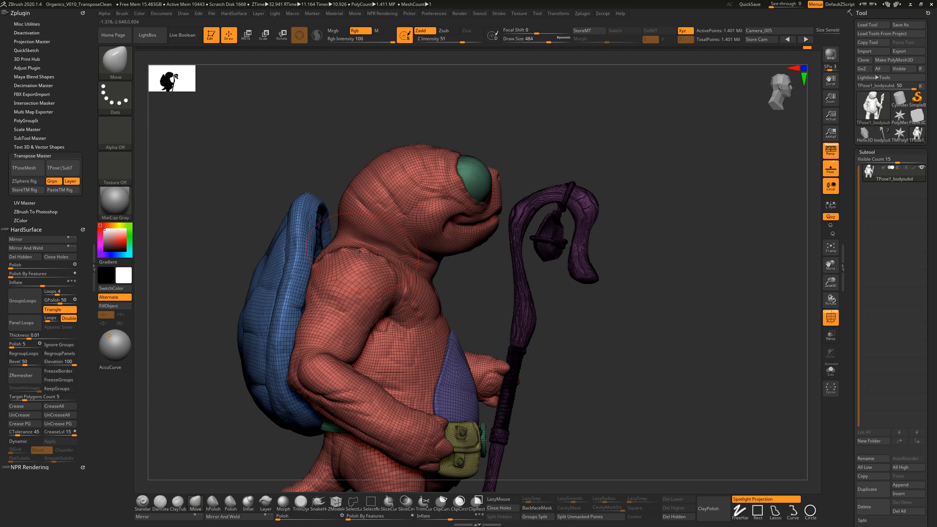
mouse_move(617, 312)
left_mouse_down()
mouse_move(658, 319)
mouse_move(631, 316)
mouse_move(611, 341)
mouse_move(627, 339)
left_mouse_up()
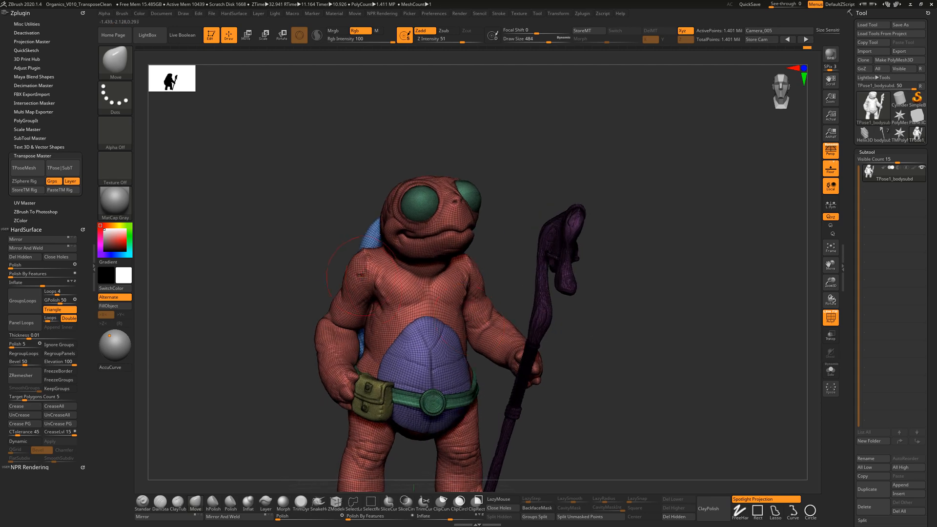
Step: Adjust the shoulder and upper arm beside the bag with the Move brush at Draw Size 639
key("s")
left_click_drag(360, 276, 366, 276)
left_click_drag(603, 311, 561, 308)
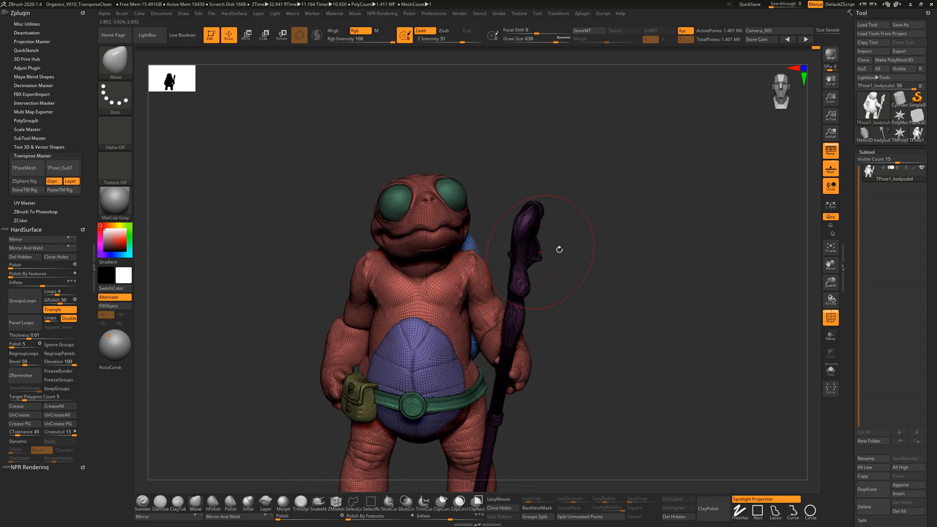
left_click_drag(559, 249, 481, 257)
Step: Adjust the broad torso and hip shapes with the Move brush at Draw Size 773, working from several angles
key("s")
left_click_drag(429, 283, 439, 283)
left_click_drag(516, 281, 560, 352)
key("s")
mouse_move(445, 369)
left_mouse_down()
mouse_move(431, 369)
mouse_move(434, 361)
mouse_move(434, 370)
left_mouse_up()
key("s")
left_click_drag(488, 344, 462, 363)
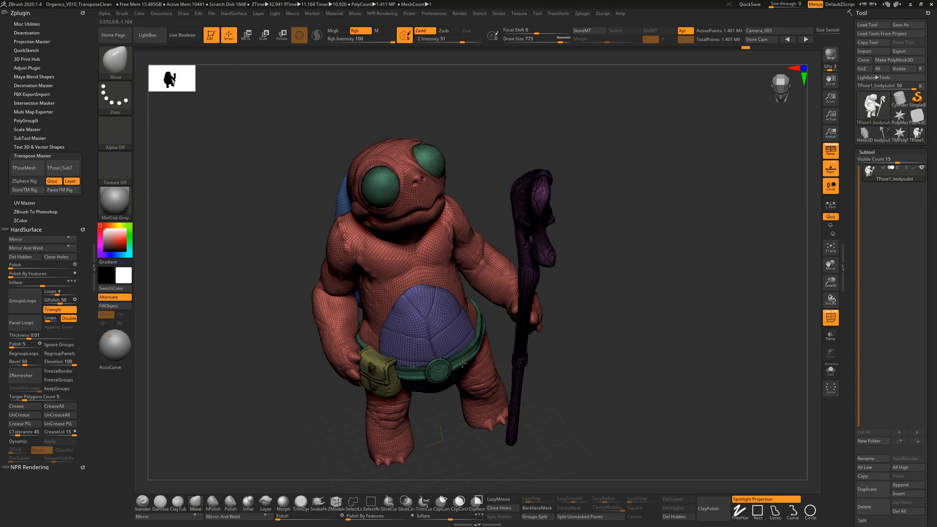
left_click_drag(555, 375, 455, 375)
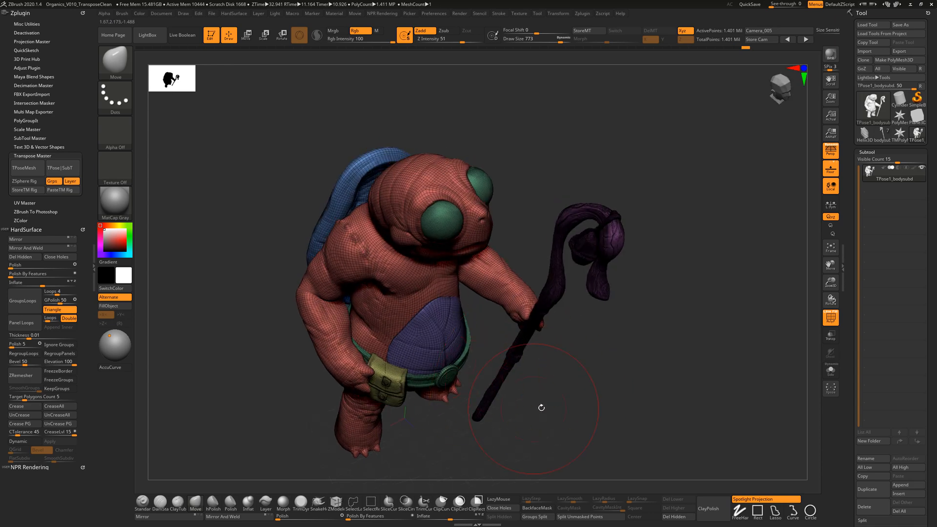
mouse_move(541, 408)
left_mouse_down()
mouse_move(547, 380)
mouse_move(655, 338)
mouse_move(624, 352)
left_mouse_up()
Step: Reshape the forearm holding the staff with the Move brush at Draw Size 559, working from above and the front
key("s")
left_click_drag(510, 337, 416, 362)
key("s")
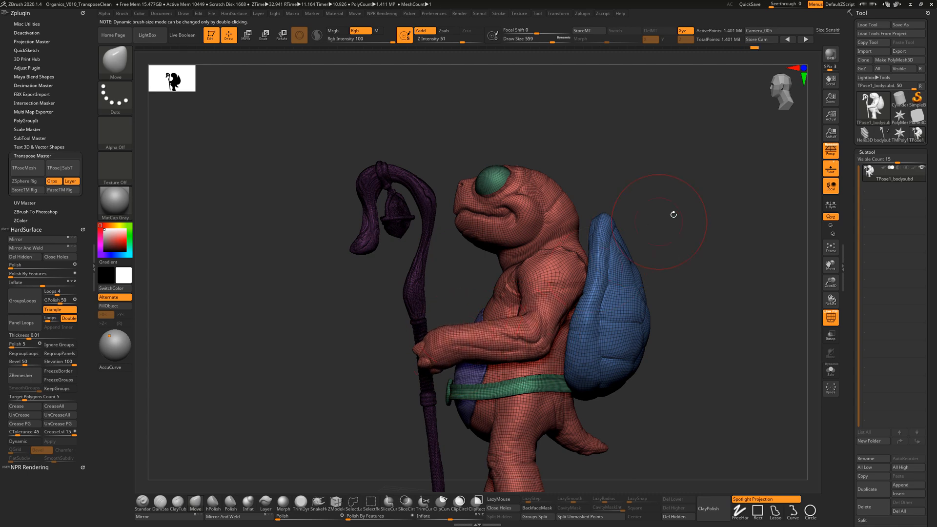
left_click_drag(673, 215, 671, 257)
left_click_drag(668, 299, 662, 312)
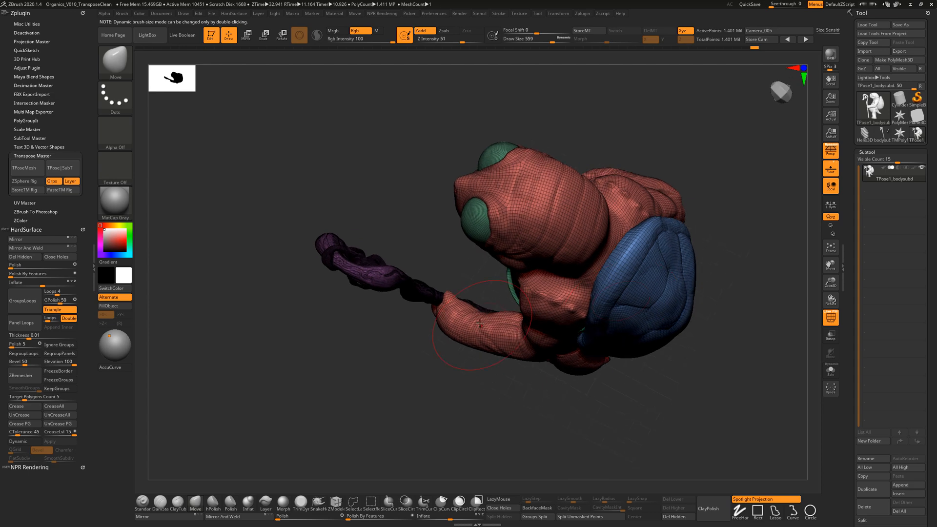
left_click_drag(474, 317, 471, 321)
left_click_drag(521, 398, 495, 319)
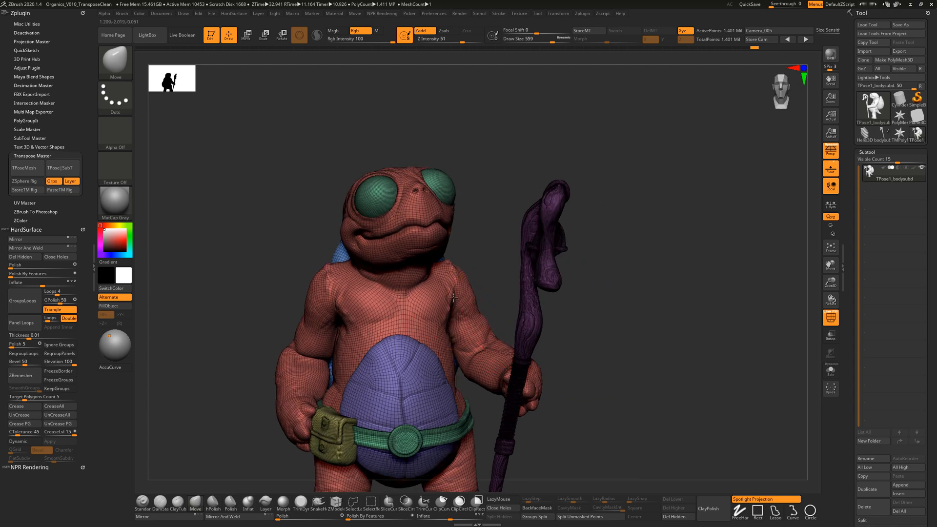
left_click_drag(485, 286, 404, 304)
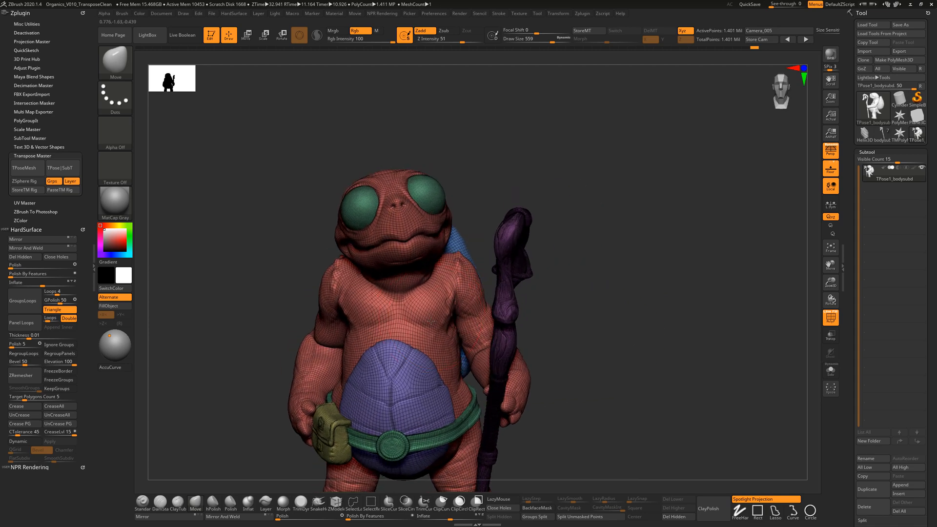
left_click_drag(565, 320, 371, 307)
Step: Transfer the adjusted pose to the detailed subtools with Transpose Master's TPose|SubT
key("shift")
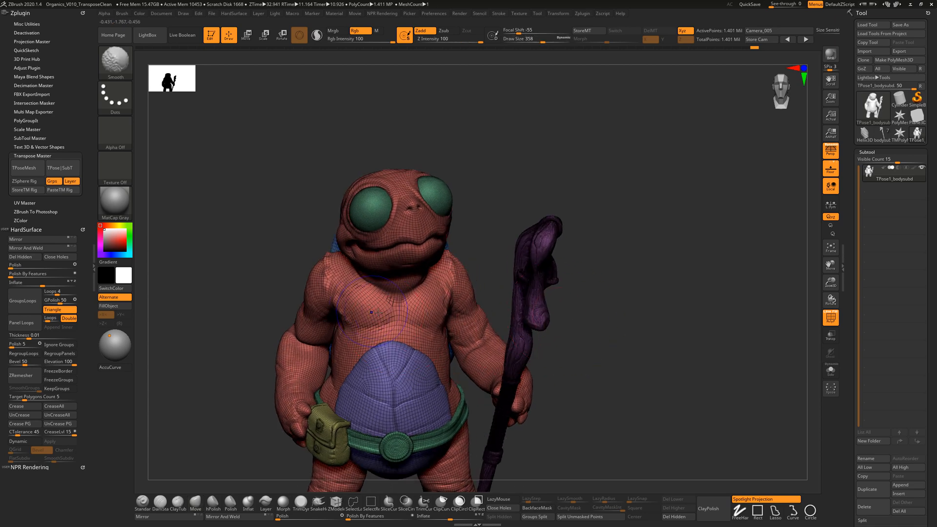
mouse_move(623, 296)
left_mouse_down("alt")
mouse_move(577, 318)
mouse_move(612, 329)
mouse_move(600, 343)
mouse_move(604, 360)
mouse_move(623, 353)
mouse_move(626, 365)
mouse_move(629, 353)
mouse_move(613, 338)
left_mouse_up("alt")
left_click(73, 171)
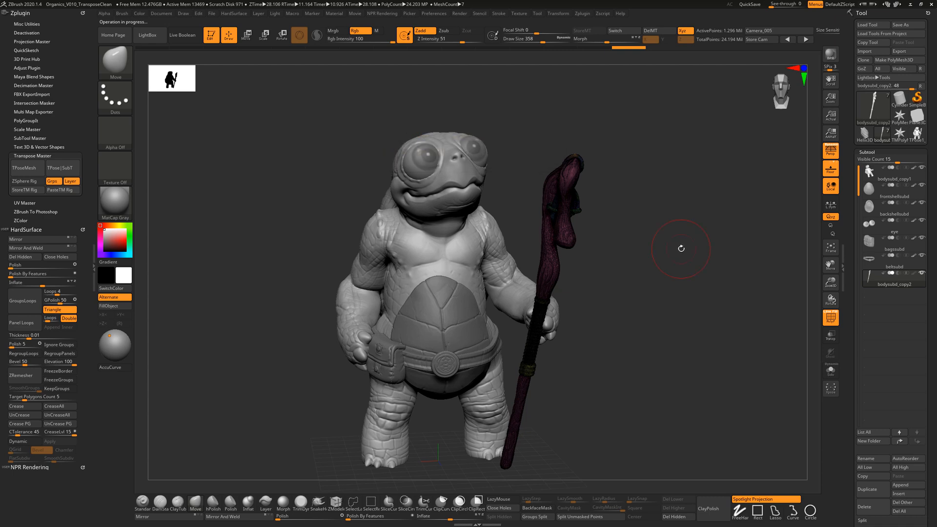
Step: Make the body subtool bodysubd_copy1 active and turn off the polyframe display
left_click_drag(680, 247, 721, 282)
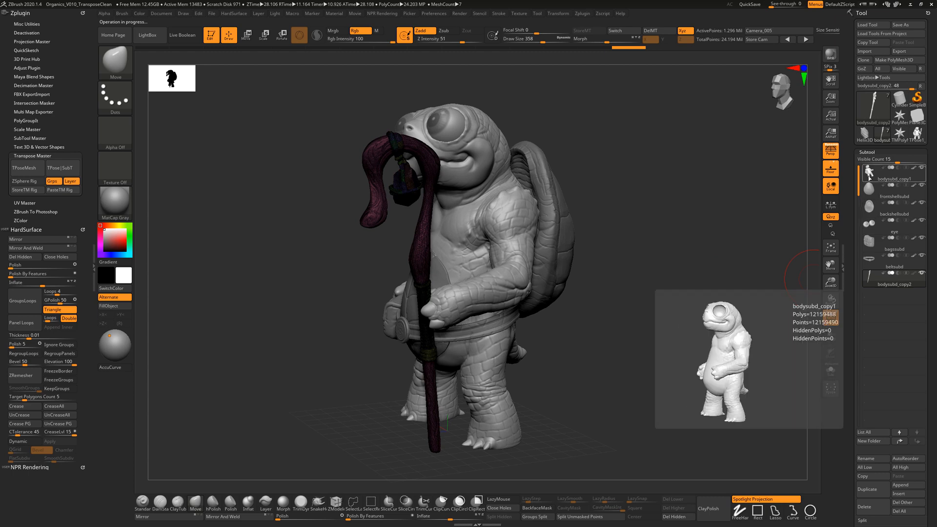
left_click(869, 177)
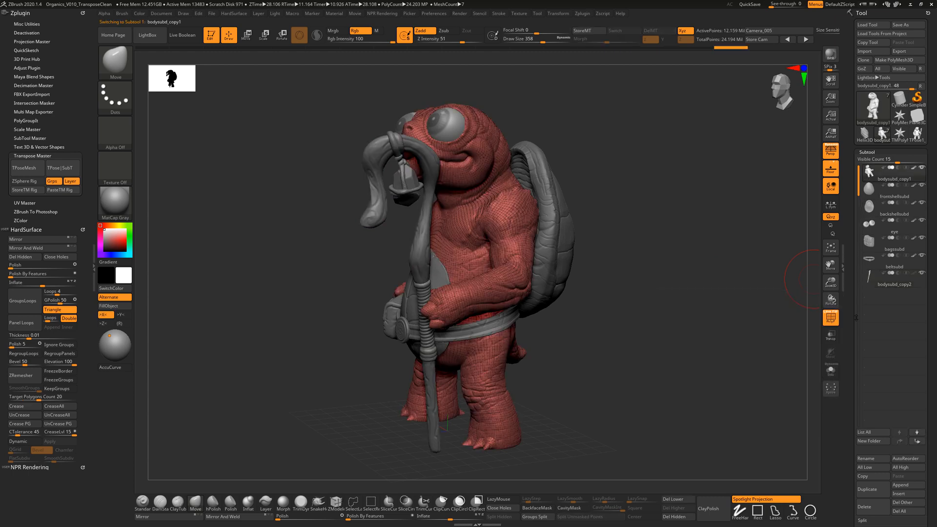
left_click(833, 320)
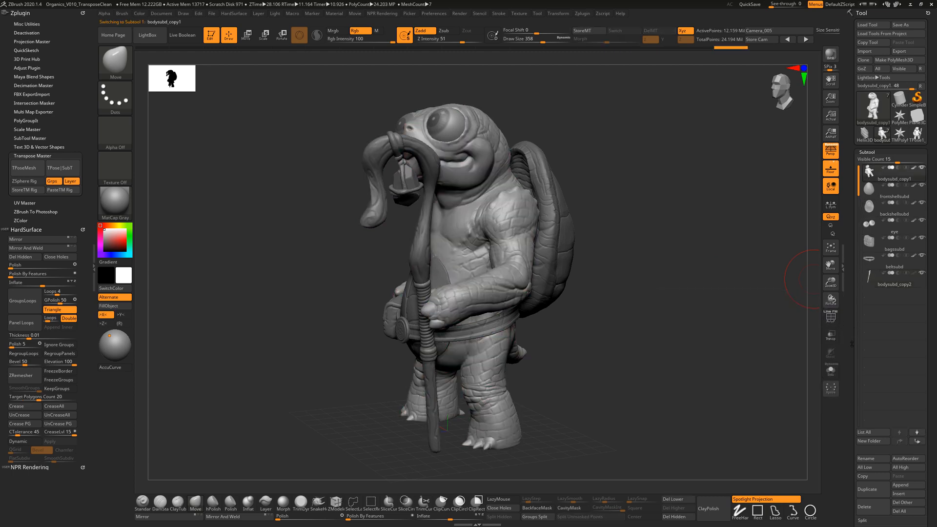
Step: Open the body's Layers and toggle the visibility of its pose layers to compare the stored poses
left_click_drag(852, 344, 853, 260)
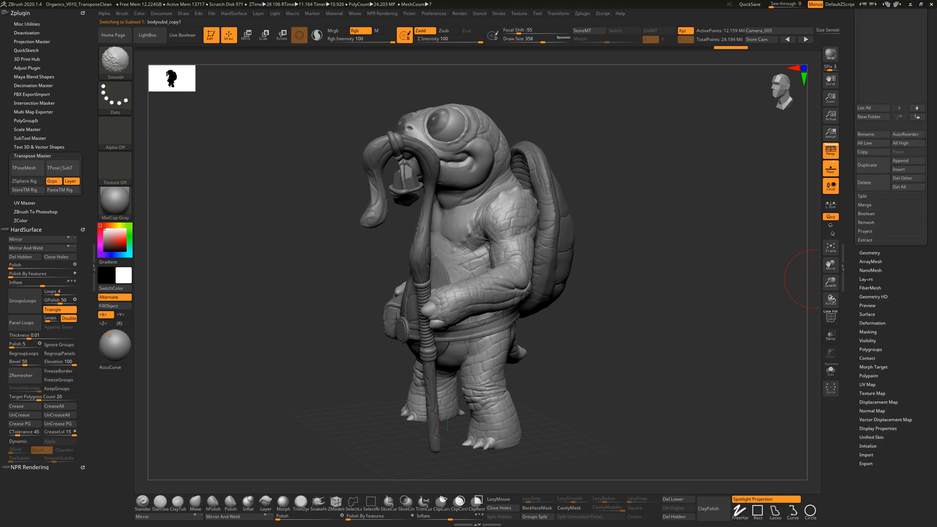
left_click(866, 279)
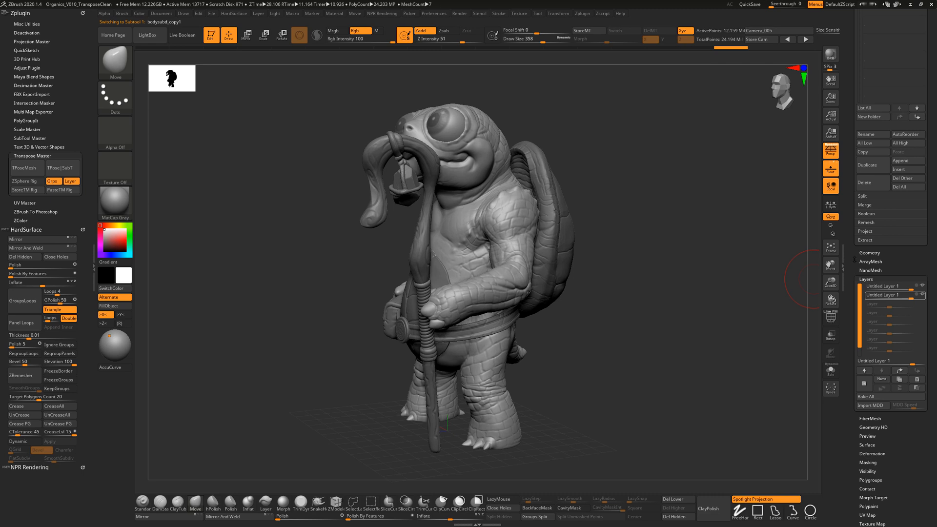
left_click_drag(854, 260, 853, 302)
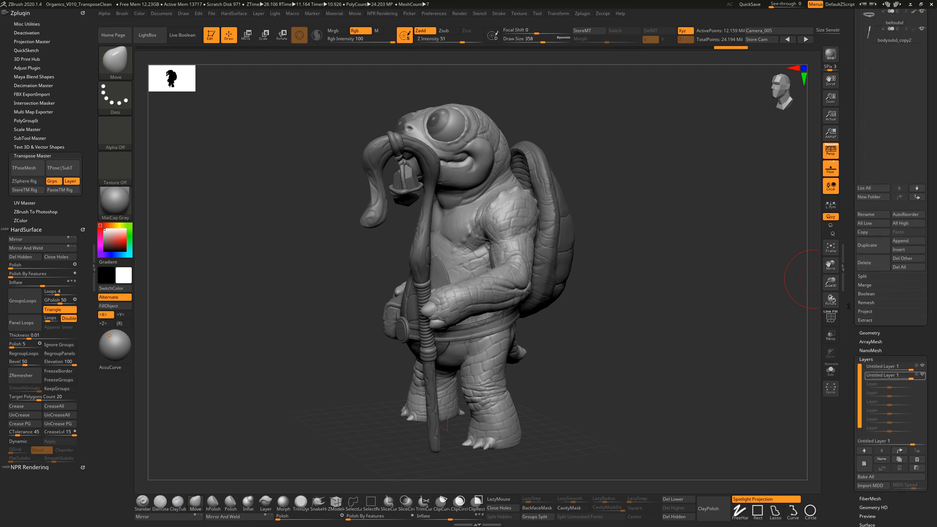
left_click_drag(848, 307, 849, 274)
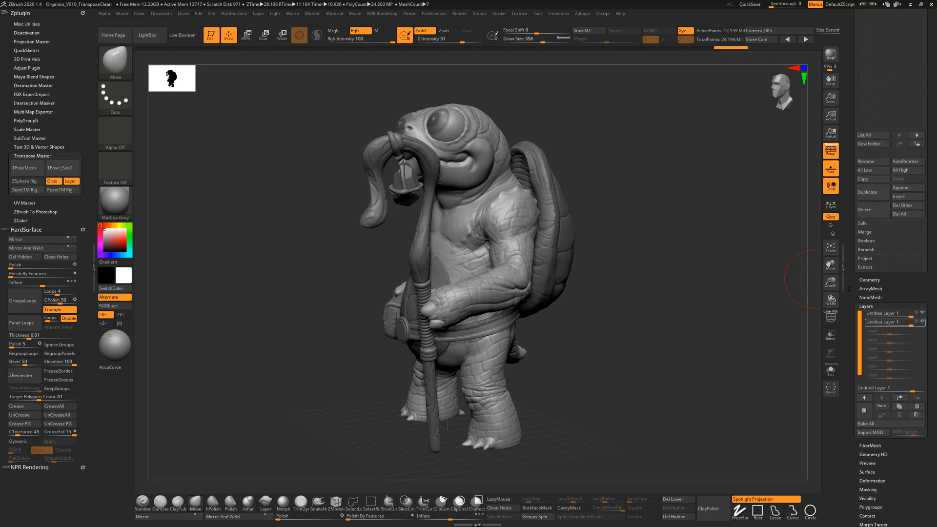
left_click(923, 316)
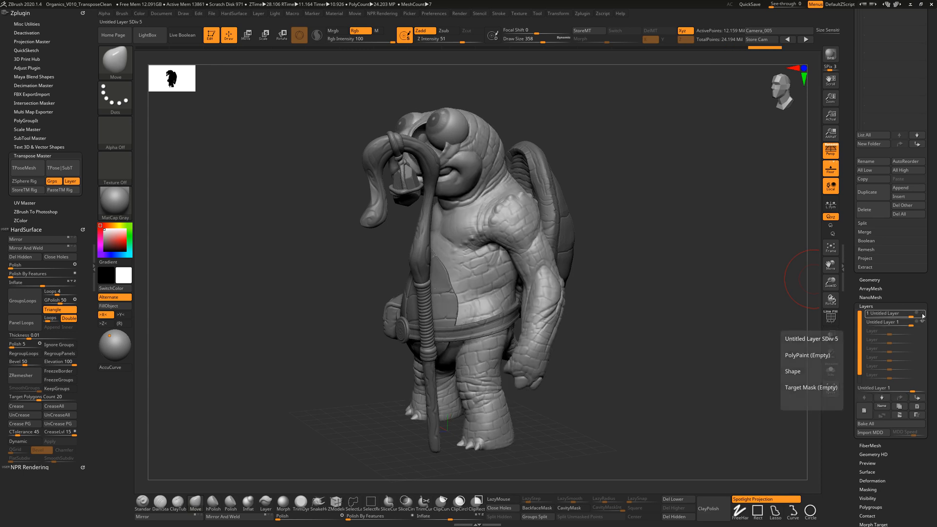
left_click(923, 322)
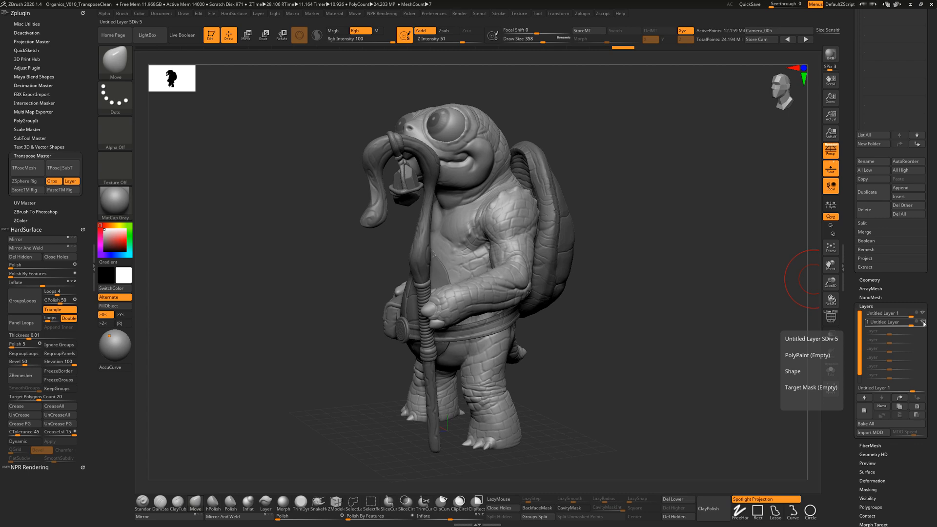
Step: Try to adjust the elbow and forearm of the detailed body with the Move brush at Draw Size 567
mouse_move(700, 288)
left_mouse_down()
mouse_move(668, 284)
mouse_move(722, 281)
mouse_move(604, 273)
mouse_move(628, 277)
left_mouse_up()
key("s")
left_click_drag(508, 275, 521, 277)
left_click(506, 287)
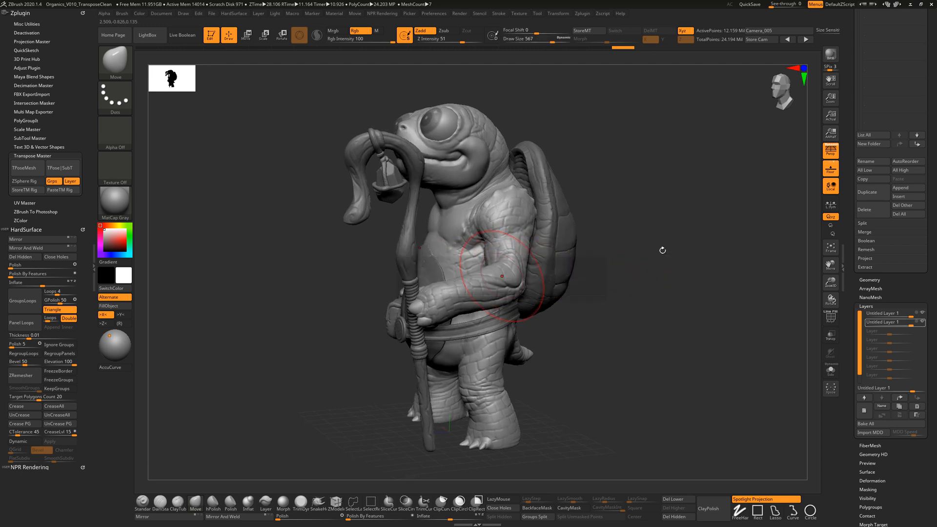
left_click(496, 293)
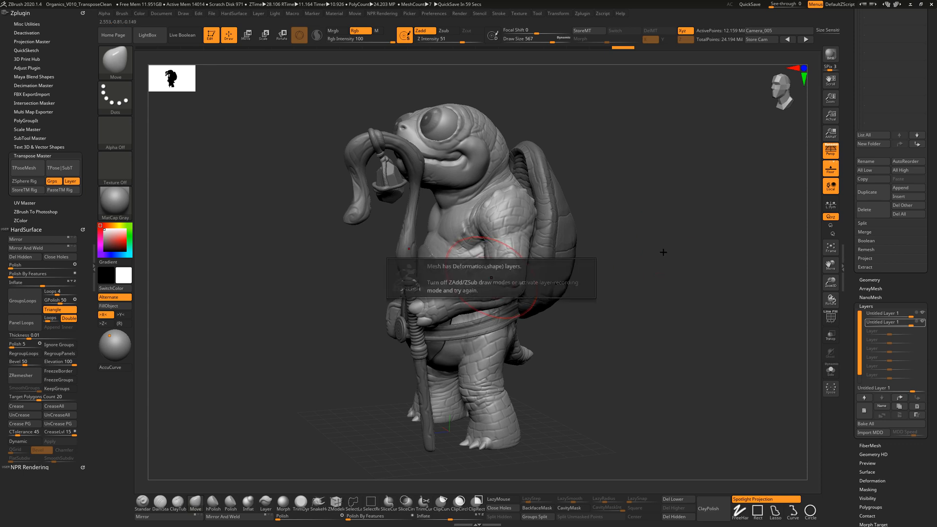
Step: Turn on recording for the body's upper Untitled Layer and check the posed turtle from the side
left_click_drag(672, 260, 734, 272)
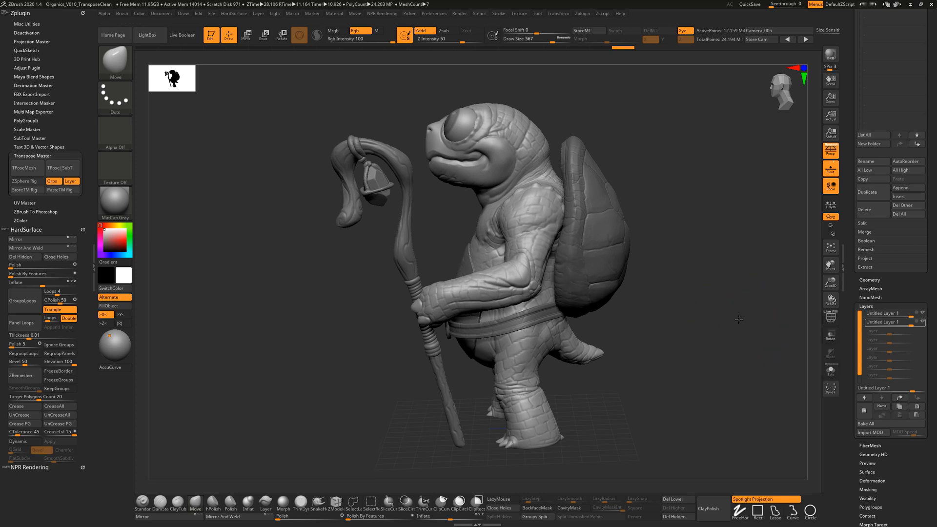
left_click_drag(739, 315, 721, 328)
mouse_move(917, 323)
left_mouse_down()
mouse_move(885, 315)
mouse_move(910, 314)
left_mouse_up()
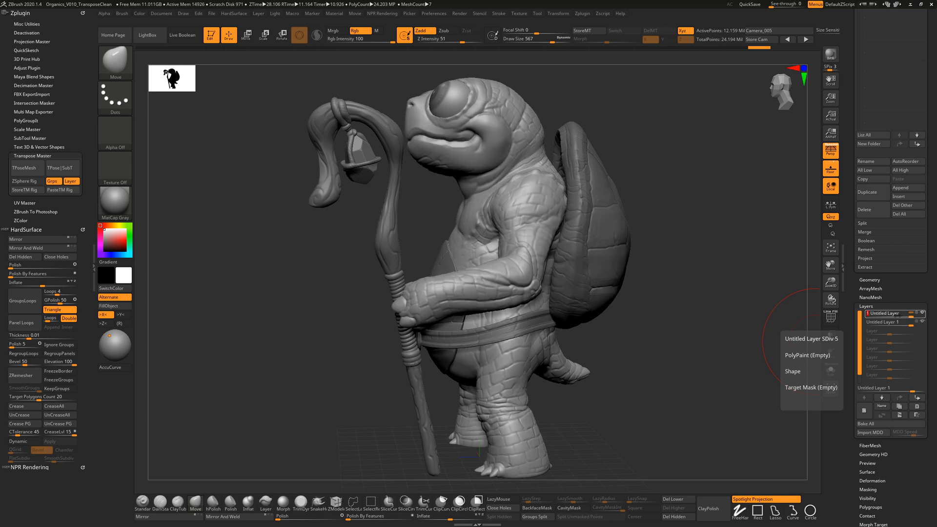
left_click(922, 314)
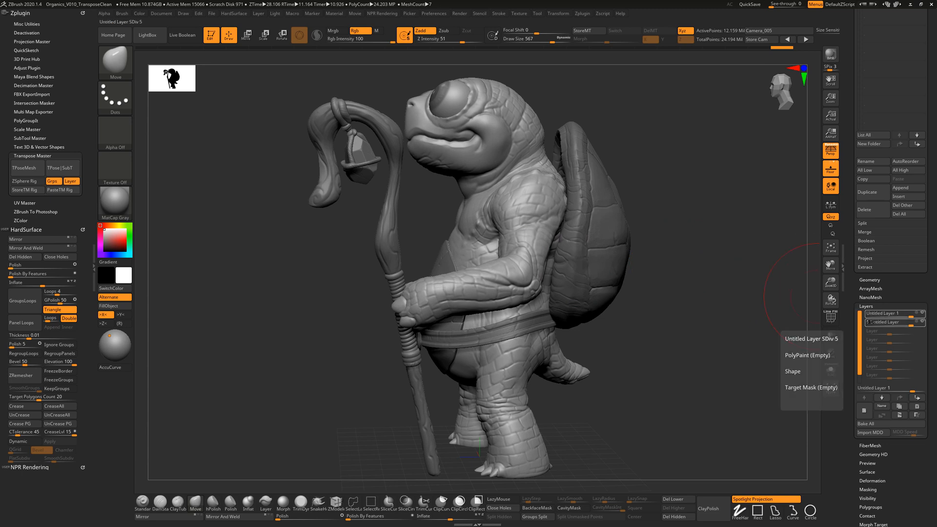
left_click_drag(661, 267, 821, 308)
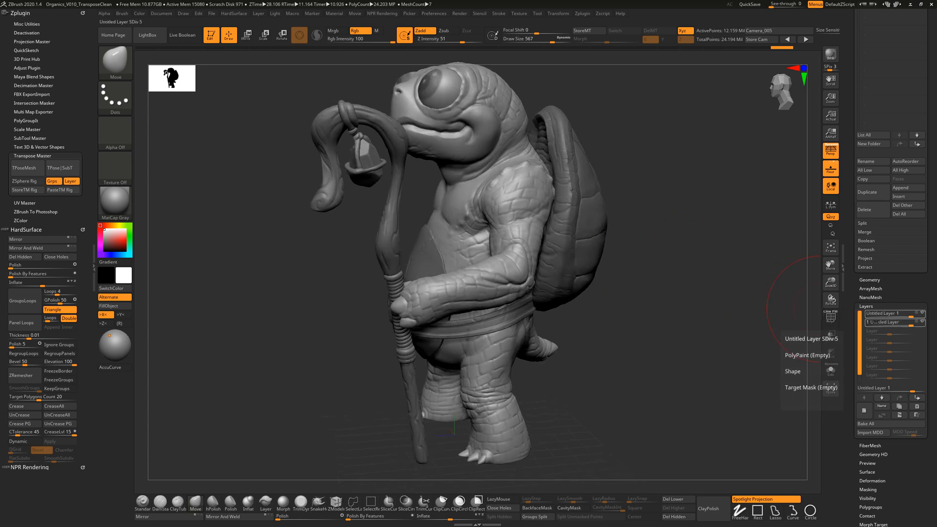
mouse_move(800, 315)
left_mouse_down()
mouse_move(676, 314)
mouse_move(727, 313)
mouse_move(878, 365)
left_mouse_up()
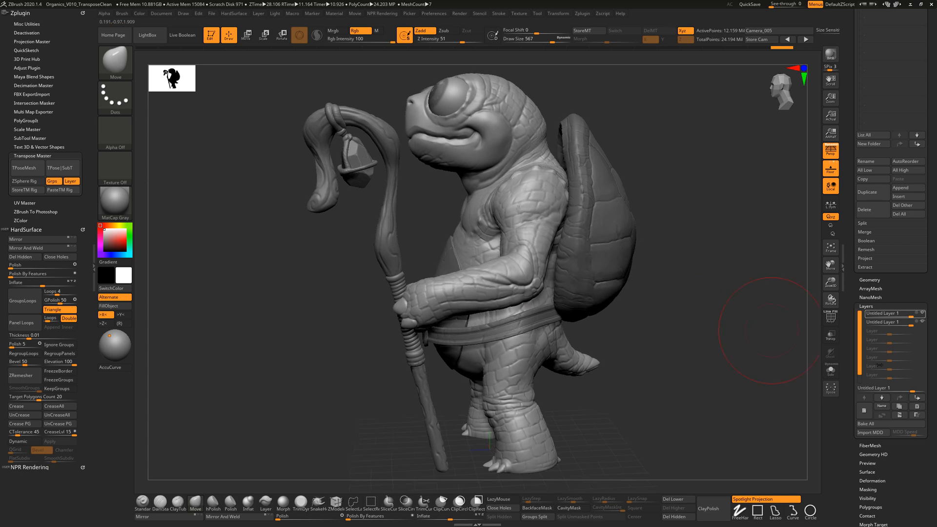
Step: Add a new layer to the body and reshape the shoulder and upper arm with the Move brush at Draw Sizes 437 and 400
left_click(864, 411)
mouse_move(921, 333)
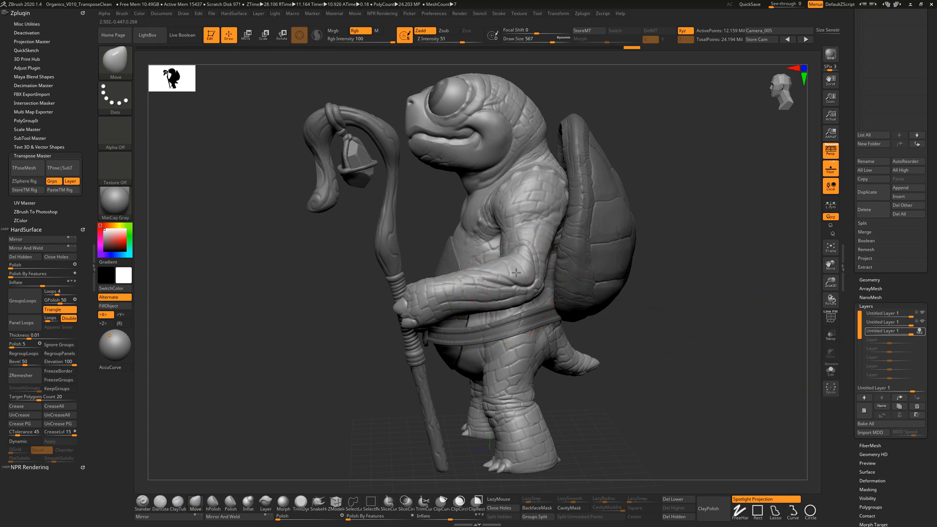
left_click_drag(721, 219, 736, 257)
key("s")
left_click_drag(521, 191, 522, 196)
key("s")
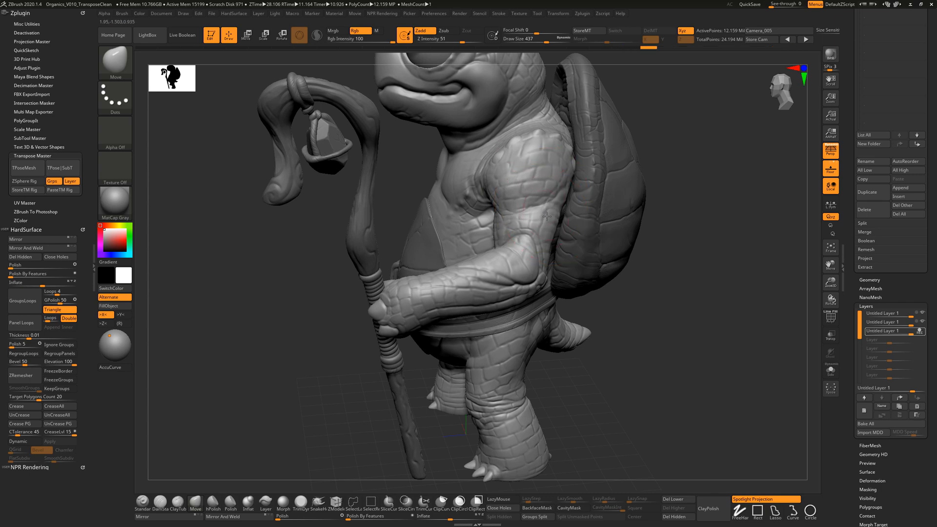
key("s")
left_click_drag(503, 170, 501, 169)
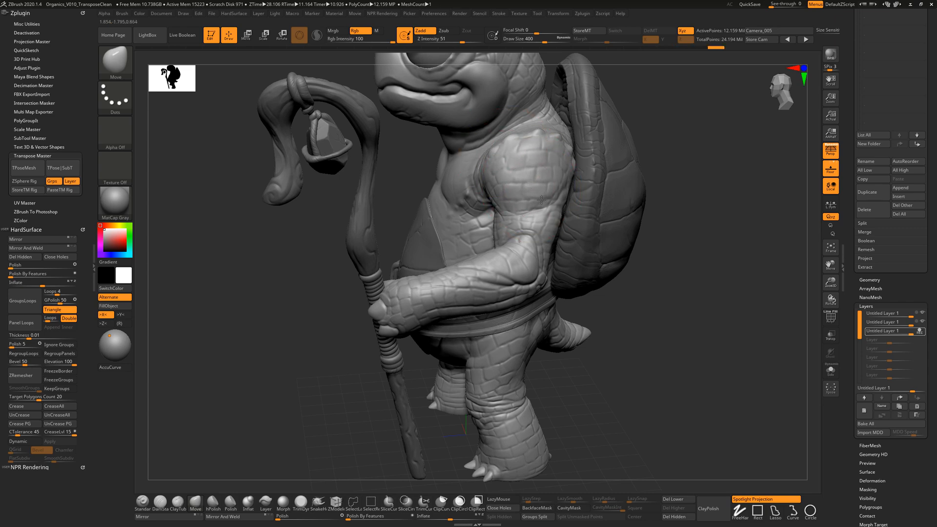
Step: Refine the elbow and forearm of the staff-holding arm from behind with the Move brush at Draw Size 351
left_click_drag(732, 194, 578, 188)
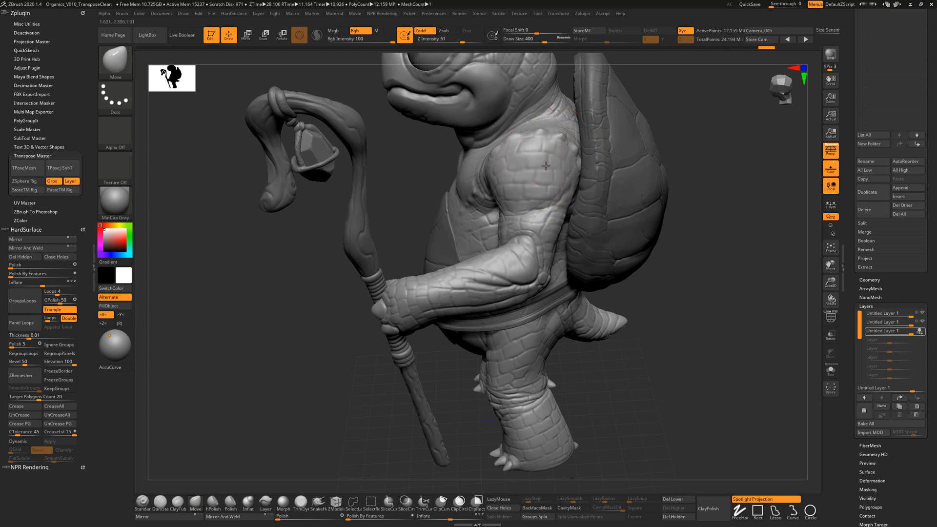
mouse_move(722, 216)
left_mouse_down()
mouse_move(607, 245)
mouse_move(682, 307)
mouse_move(520, 267)
mouse_move(523, 254)
left_mouse_up()
key("s")
mouse_move(672, 294)
left_mouse_down()
mouse_move(553, 277)
mouse_move(505, 258)
left_mouse_up()
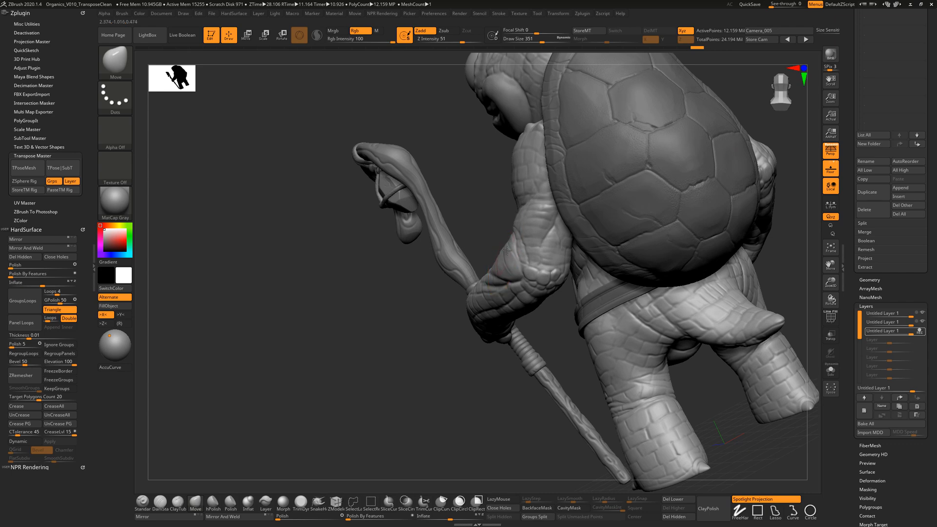
Step: Adjust the opposite shoulder beside the neck and shell with the Move brush at Draw Size 525
left_click_drag(480, 232, 585, 227)
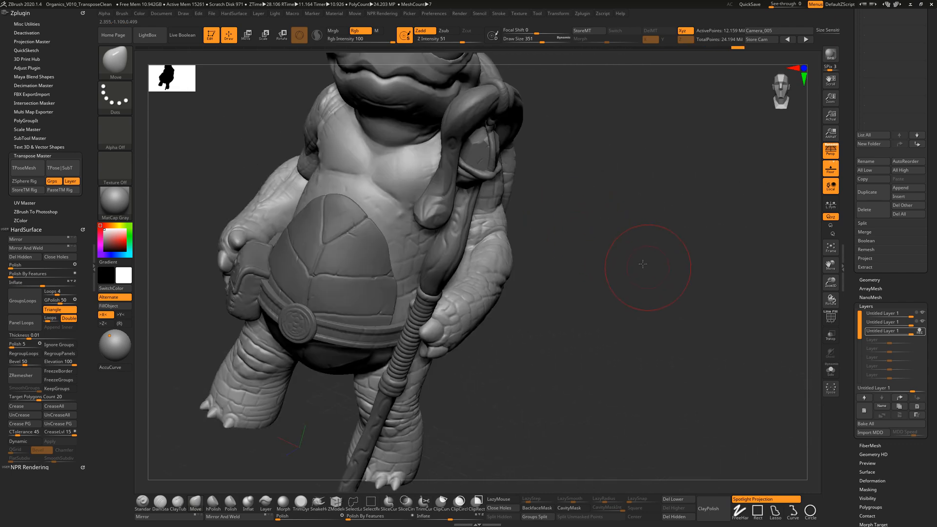
key("f")
left_click_drag(642, 264, 628, 278)
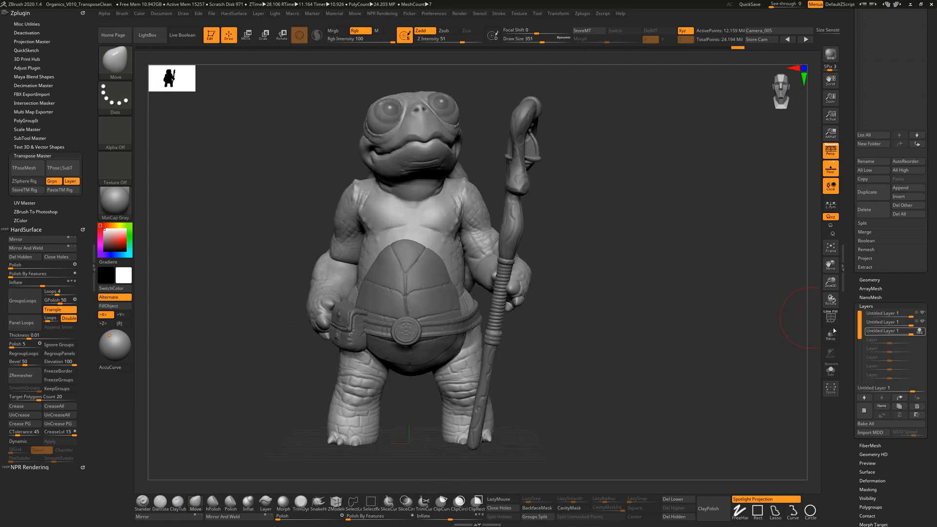
mouse_move(688, 296)
left_mouse_down()
mouse_move(719, 295)
mouse_move(727, 306)
mouse_move(686, 307)
left_mouse_up()
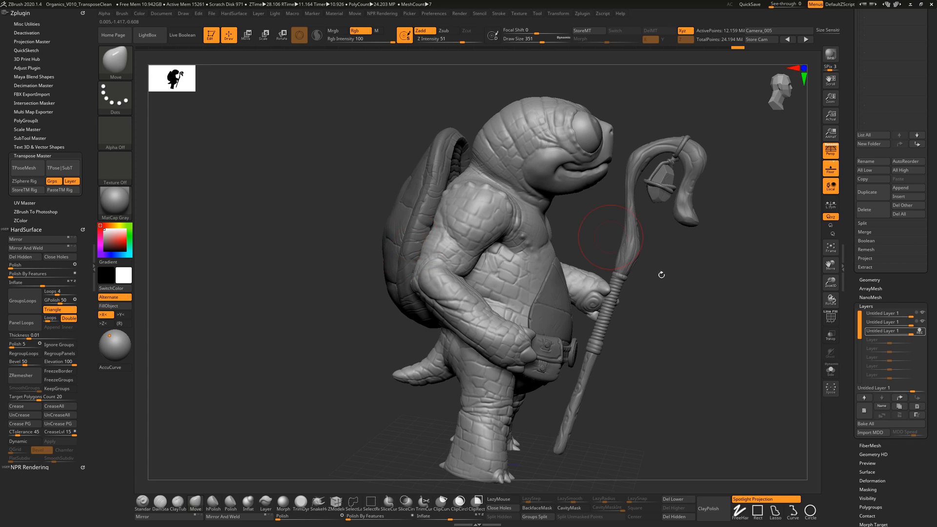
left_click_drag(662, 275, 683, 280)
left_click_drag(685, 242, 692, 245)
key("s")
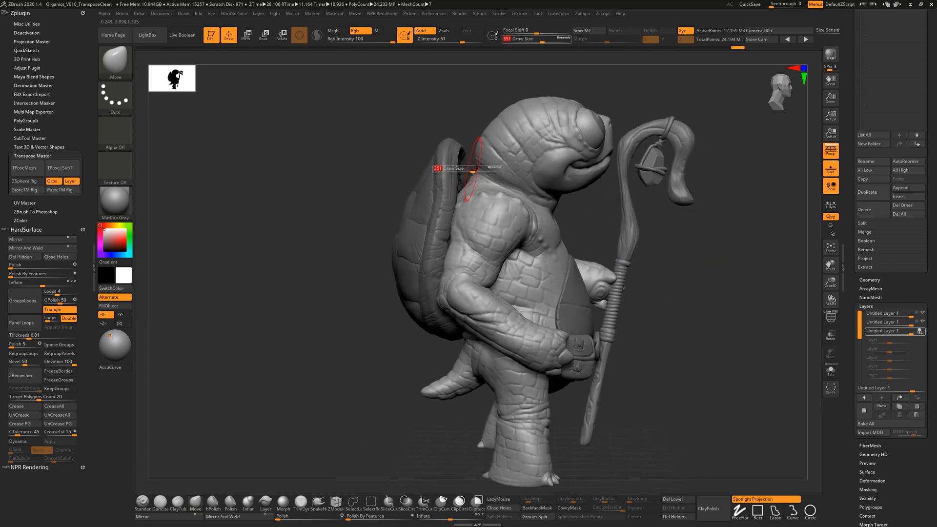
left_click_drag(473, 171, 482, 170)
left_click_drag(661, 231, 666, 278)
key("s")
left_click(491, 209)
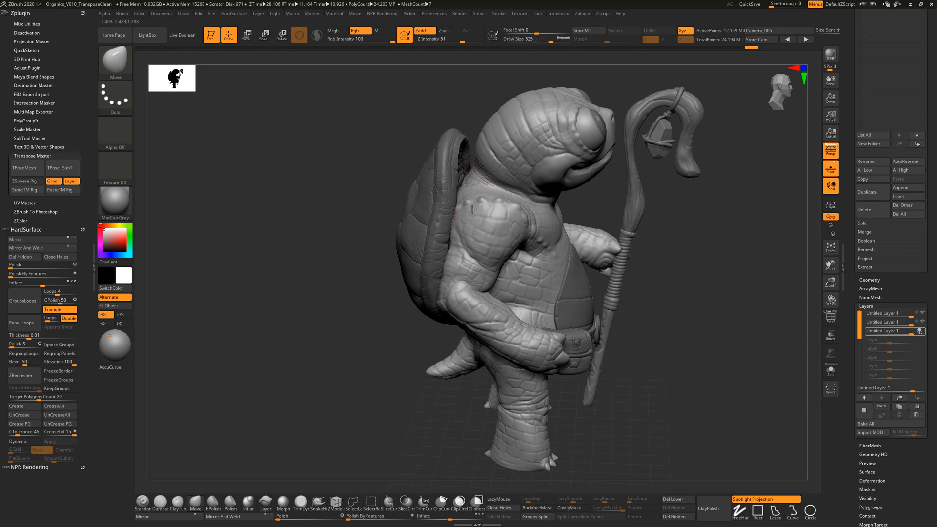
Step: Reshape the upper arm and armpit on the pouch side with the Move brush at Draw Sizes 593 and 639
left_click_drag(665, 262, 621, 248)
key("s")
left_click_drag(504, 252, 508, 252)
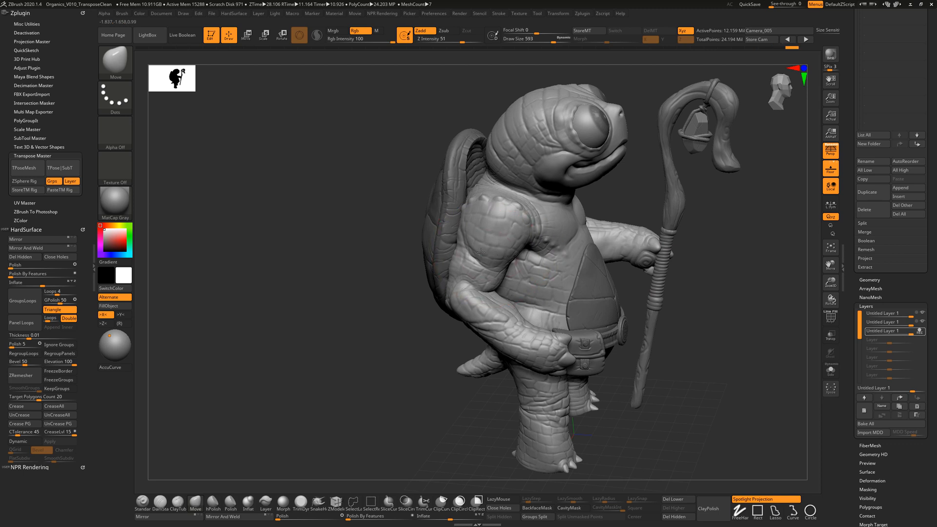
left_click_drag(736, 266, 671, 261)
key("s")
left_click_drag(540, 248, 540, 253)
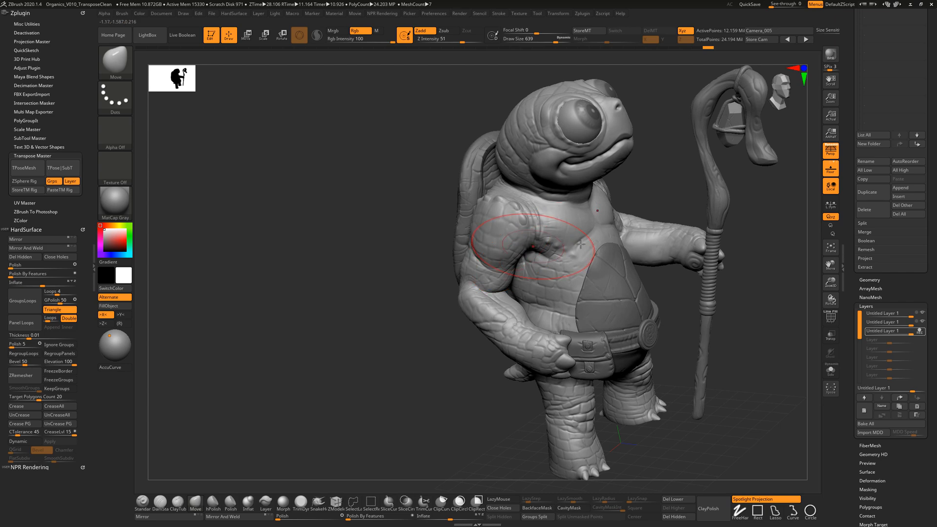
left_click_drag(656, 190, 654, 189, "shift")
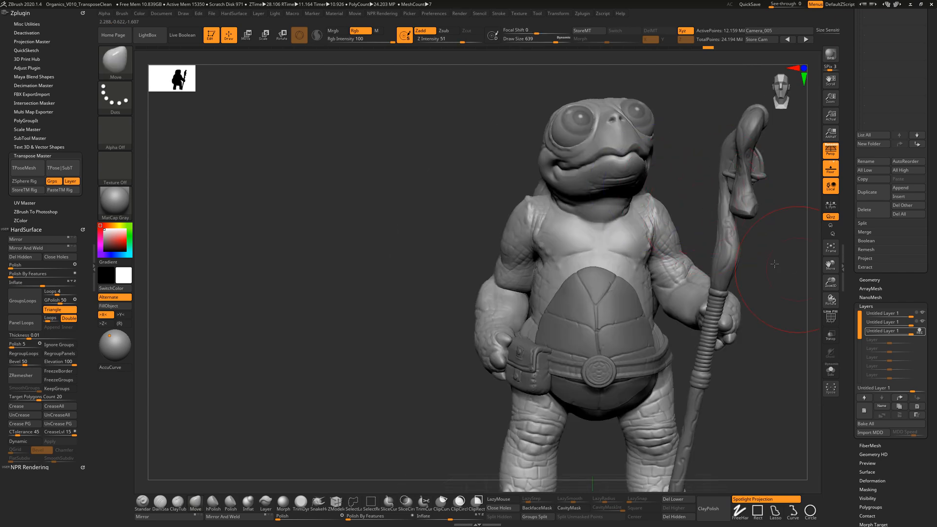
left_click_drag(774, 263, 735, 256)
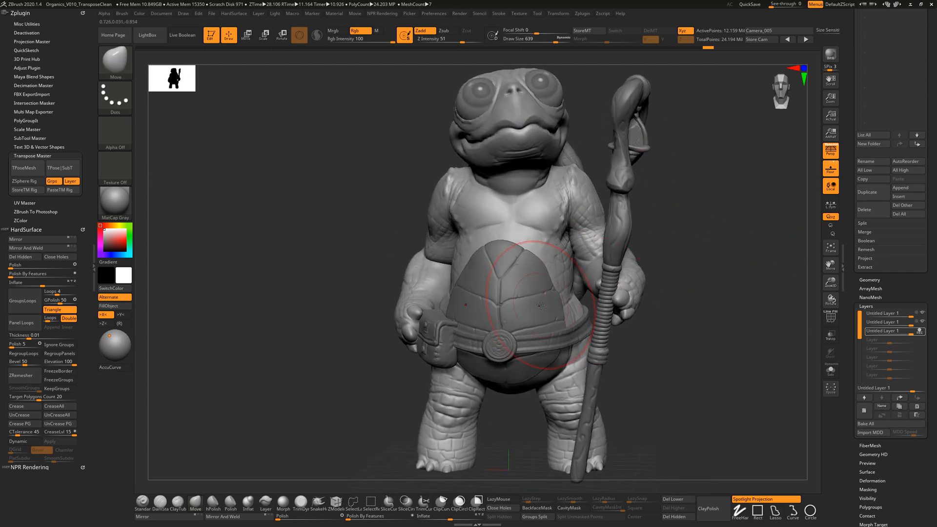
Step: Make the belt subtool beltsubd active, add a new layer to it, and adjust the belt's side with the Move brush
left_click_drag(702, 364, 530, 334)
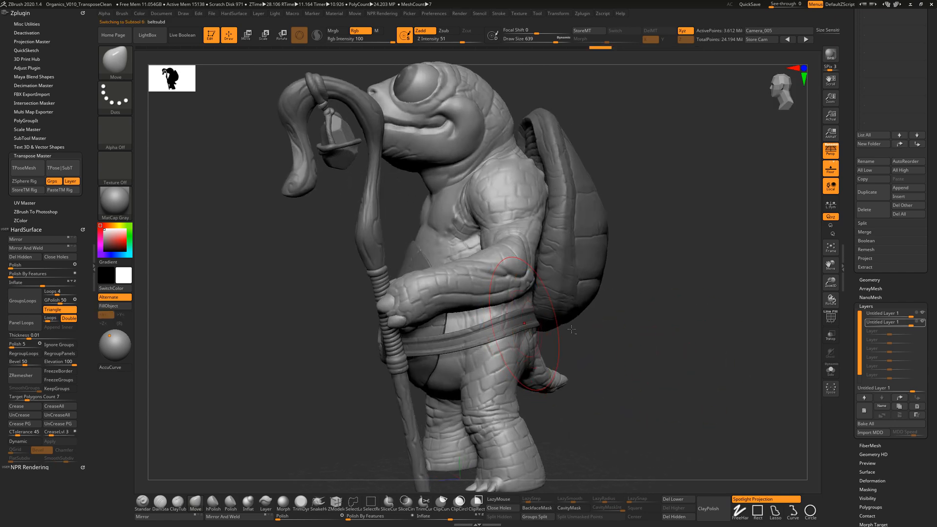
left_click_drag(639, 343, 593, 340)
left_click(526, 329)
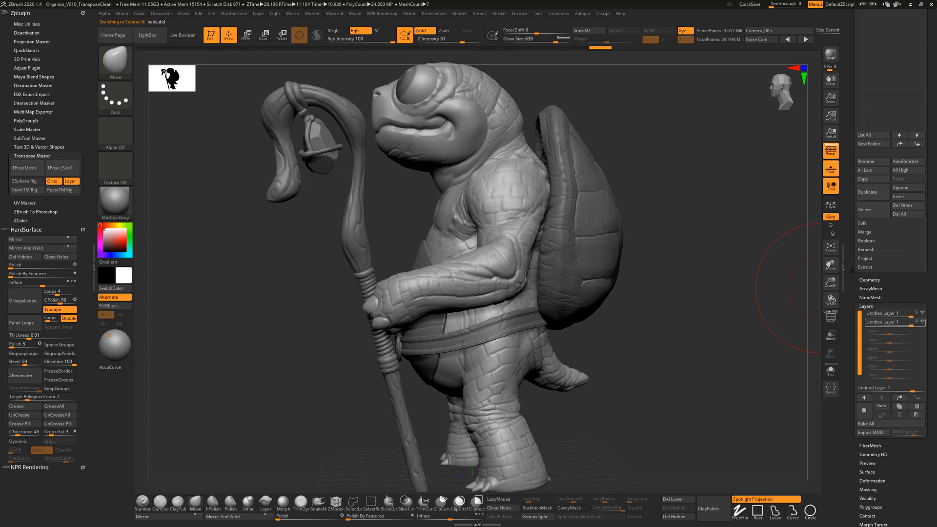
left_click_drag(849, 328, 850, 185)
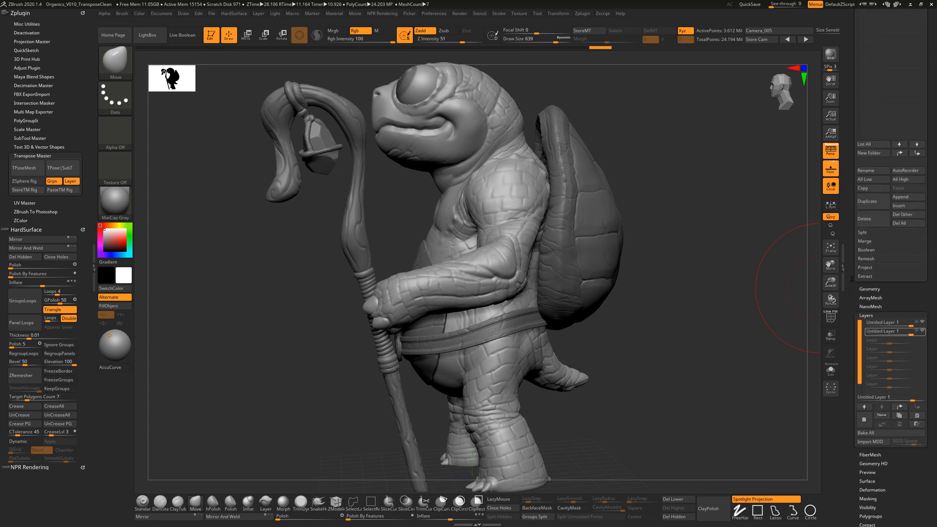
left_click(864, 420)
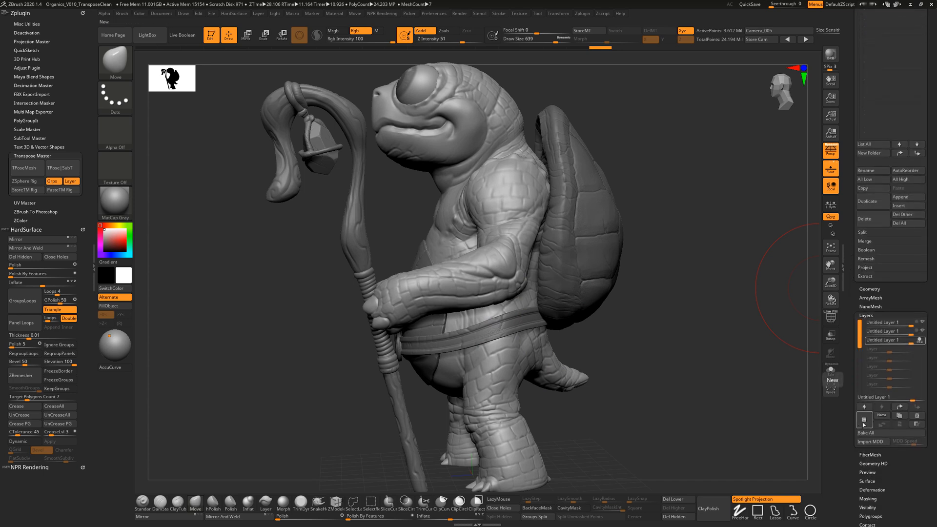
left_click_drag(621, 328, 510, 324)
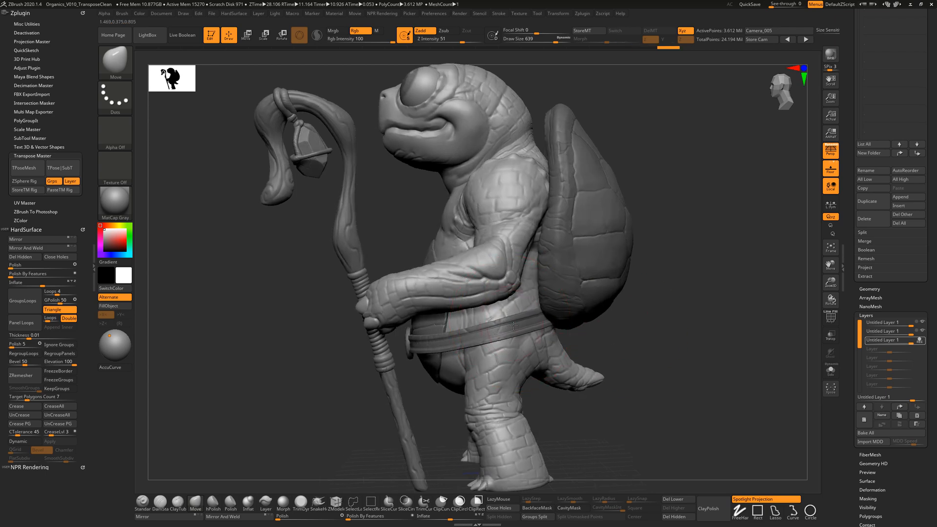
Step: Switch back to the body subtool bodysubd_copy1 and nudge the area beside the staff-holding forearm with the Move brush
left_click_drag(640, 347, 696, 350)
left_click(485, 278, "alt")
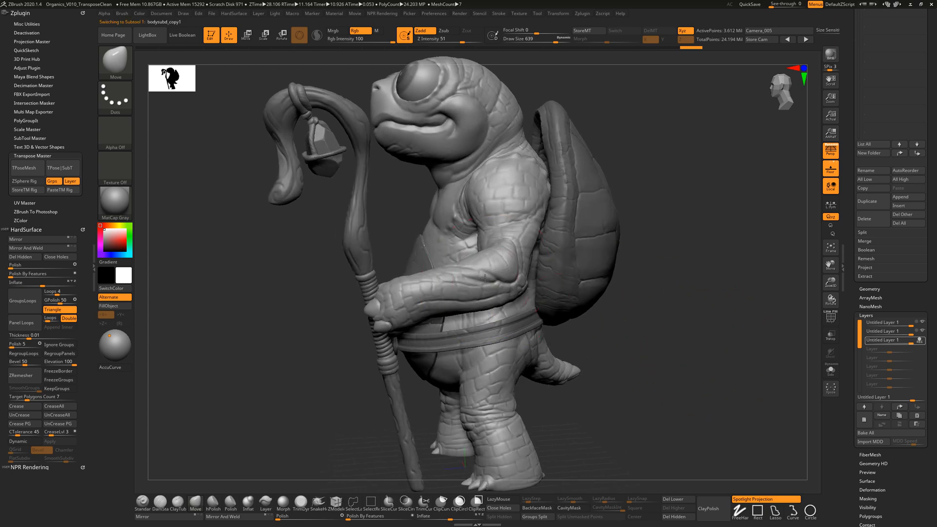
left_click_drag(443, 301, 460, 282)
Step: Reshape the elbow, forearm and upper arm on the pouch side with the Move brush at Draw Size 639
mouse_move(665, 300)
left_mouse_down()
mouse_move(676, 298)
mouse_move(661, 330)
mouse_move(603, 348)
mouse_move(667, 355)
mouse_move(654, 353)
left_mouse_up()
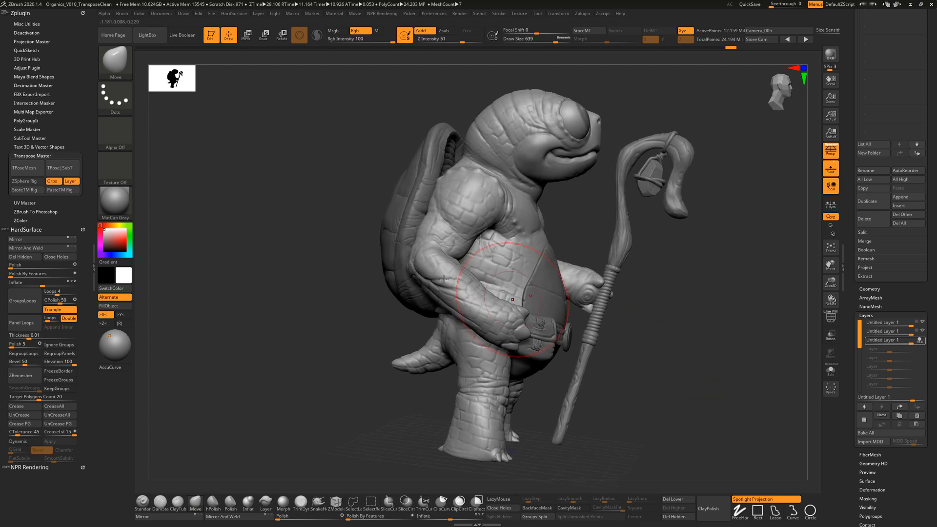
left_click_drag(411, 274, 439, 265)
left_click_drag(707, 339, 671, 355)
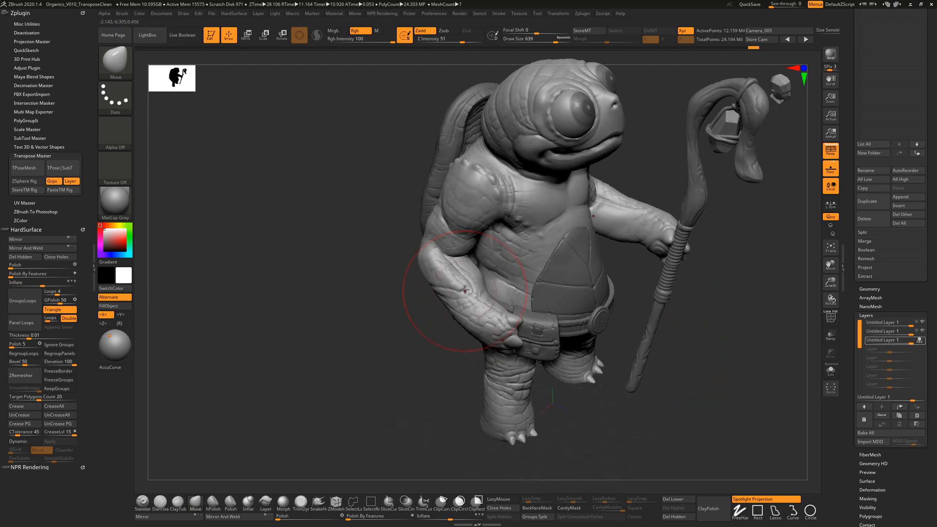
left_click_drag(439, 291, 441, 290)
left_click_drag(449, 238, 444, 221)
left_click_drag(393, 266, 431, 241)
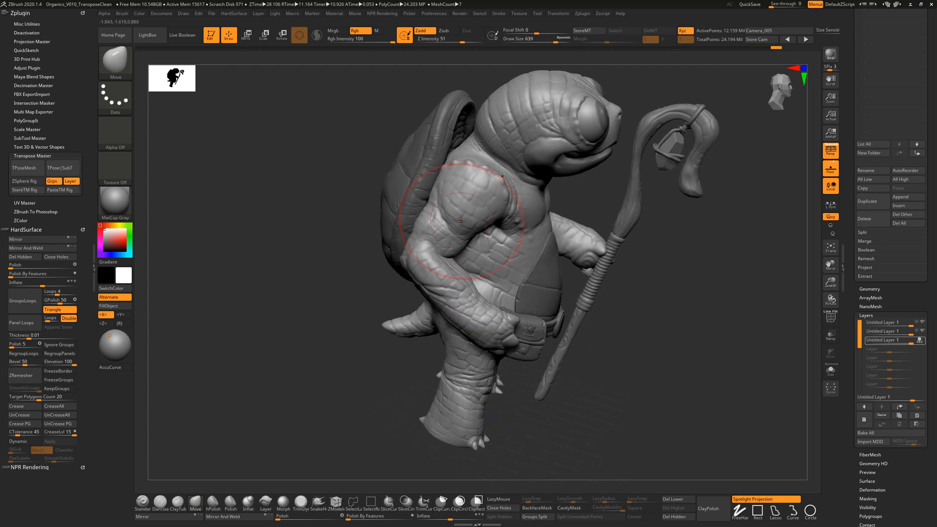
left_click_drag(463, 215, 493, 218)
Step: Adjust the tail with the Move brush at Draw Size 422 and X symmetry turned off
key("s")
mouse_move(633, 297)
left_mouse_down()
mouse_move(630, 284)
mouse_move(686, 328)
mouse_move(705, 371)
mouse_move(658, 420)
mouse_move(505, 327)
left_mouse_up()
left_click_drag(517, 359, 364, 342)
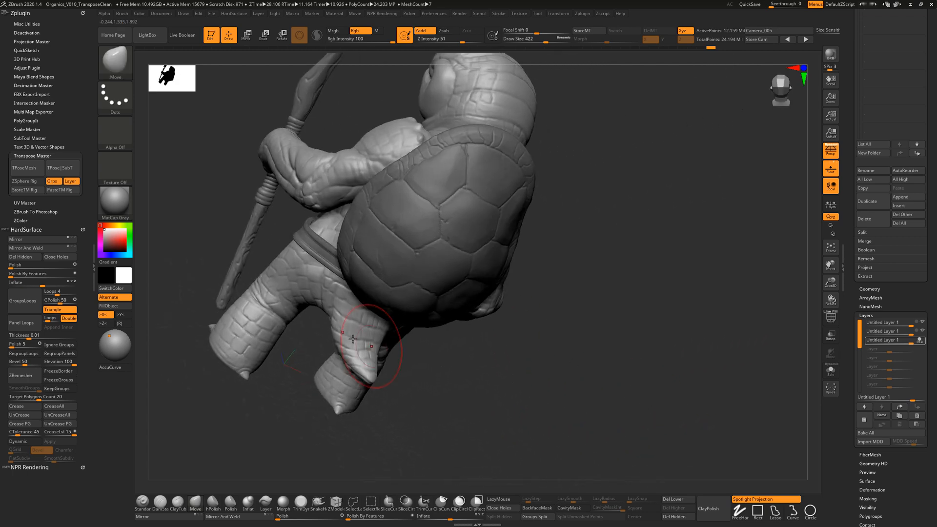
left_click_drag(443, 368, 317, 324)
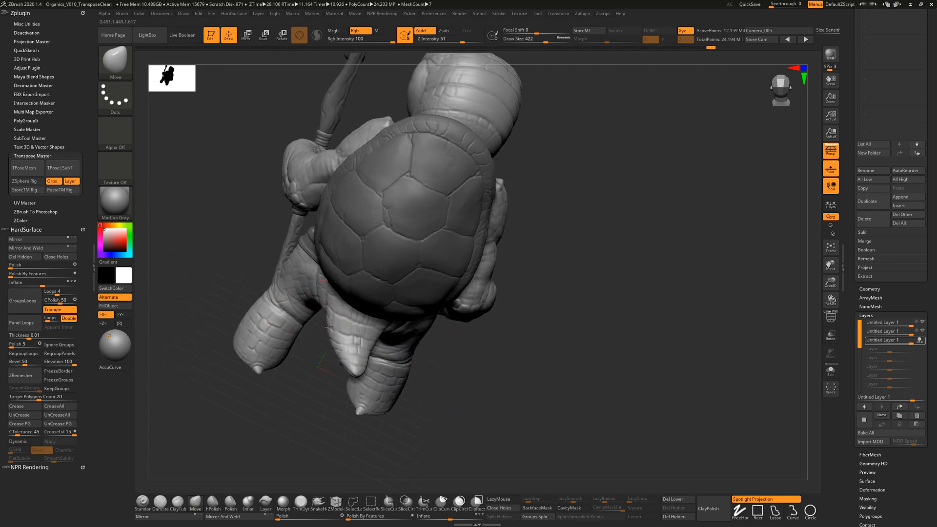
key("ctrl")
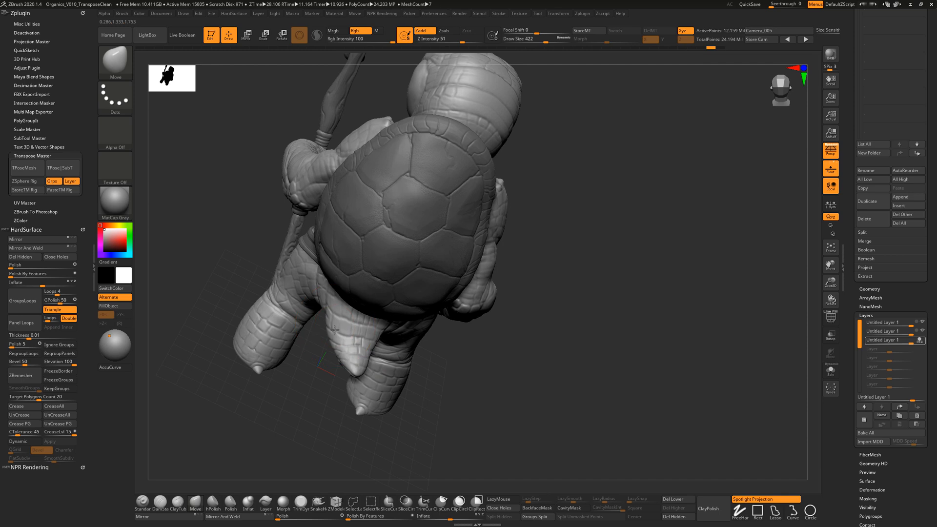
right_click_drag(334, 330, 383, 357)
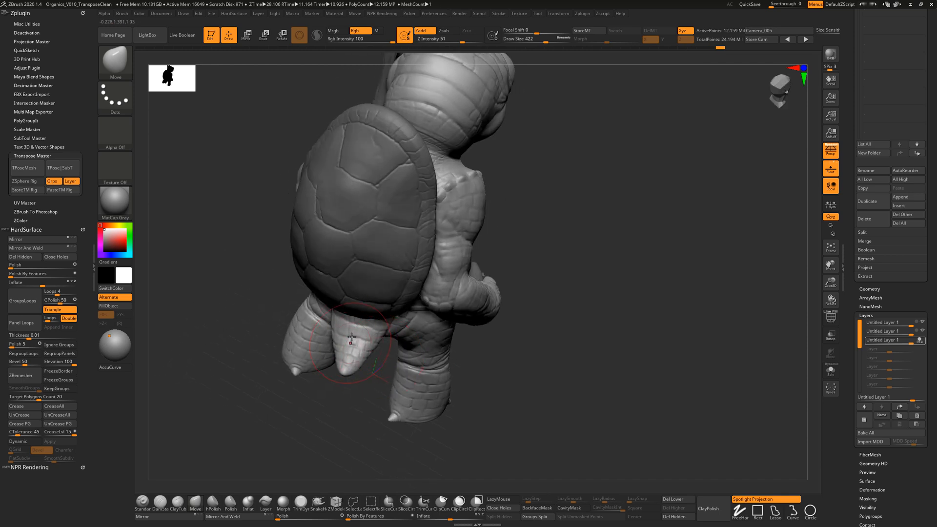
left_click_drag(351, 337, 347, 331)
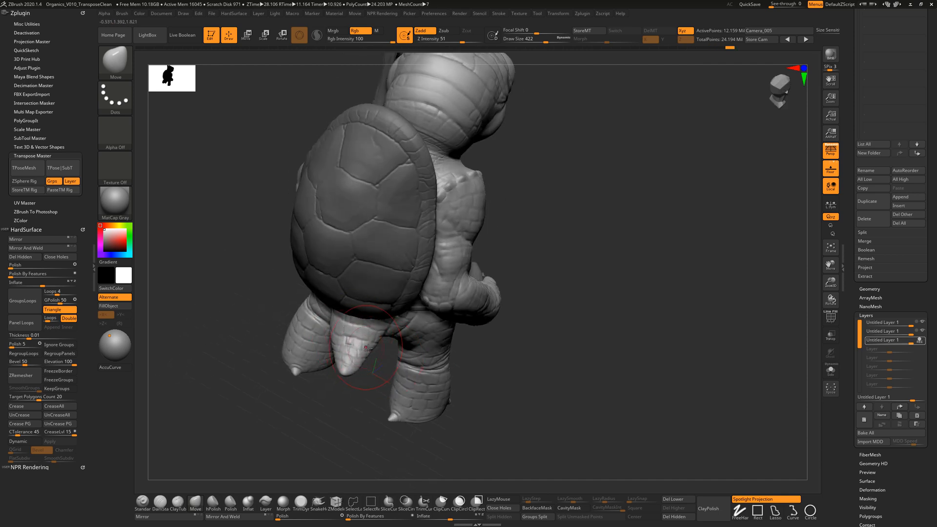
Step: Store a three-quarter front view of the posed turtle as camera Camera_007
mouse_move(371, 340)
right_mouse_down()
mouse_move(534, 362)
mouse_move(560, 350)
mouse_move(565, 320)
mouse_move(535, 309)
mouse_move(592, 329)
mouse_move(619, 303)
mouse_move(643, 313)
mouse_move(623, 315)
mouse_move(637, 323)
mouse_move(683, 316)
mouse_move(605, 332)
mouse_move(640, 353)
mouse_move(639, 369)
mouse_move(665, 367)
right_mouse_up()
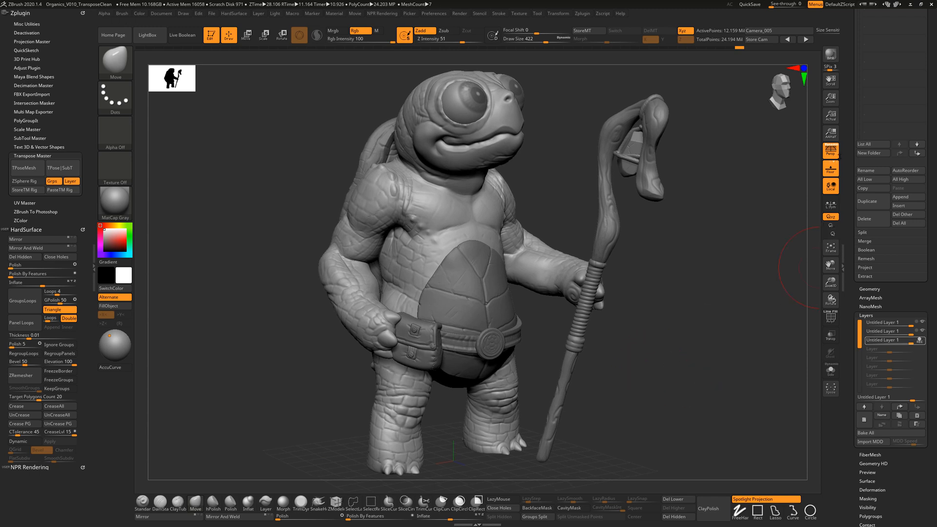
left_click(755, 40)
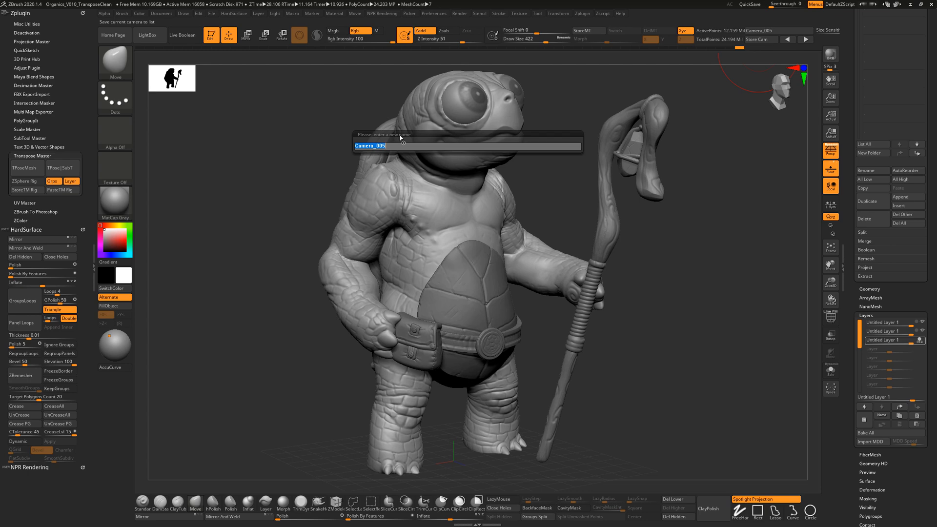
key("Right")
key("Return")
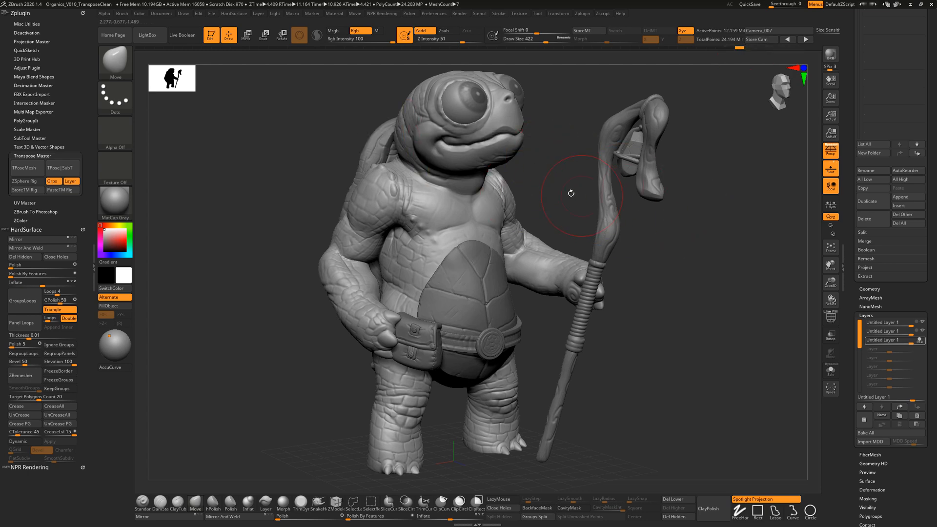
left_click(182, 16)
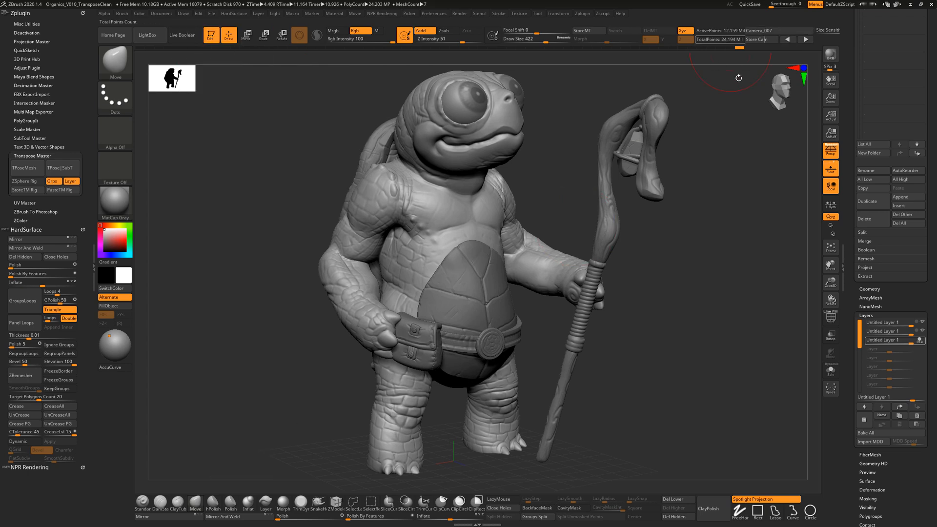
key("shift")
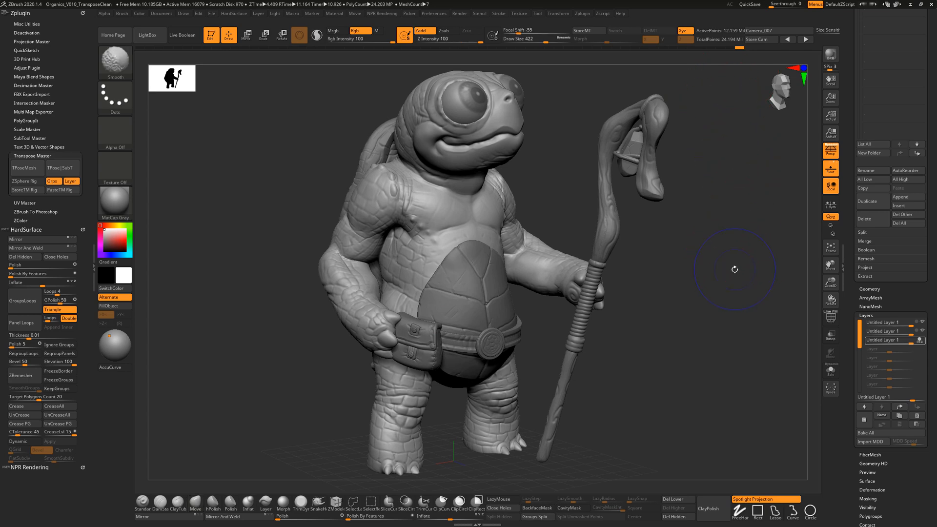